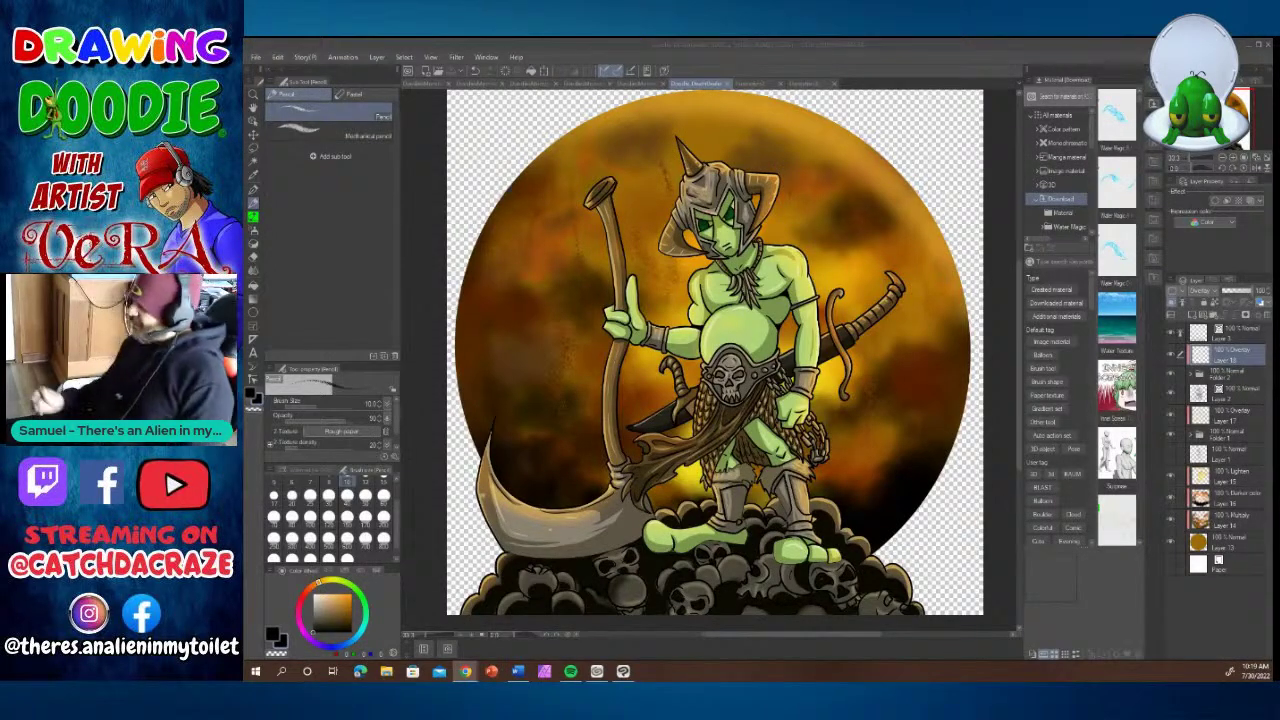
Switch to the blank illustration canvas and pencil-sketch an oval head with a short neck and a slanted shoulder line.
left_click(810, 84)
left_click(812, 85)
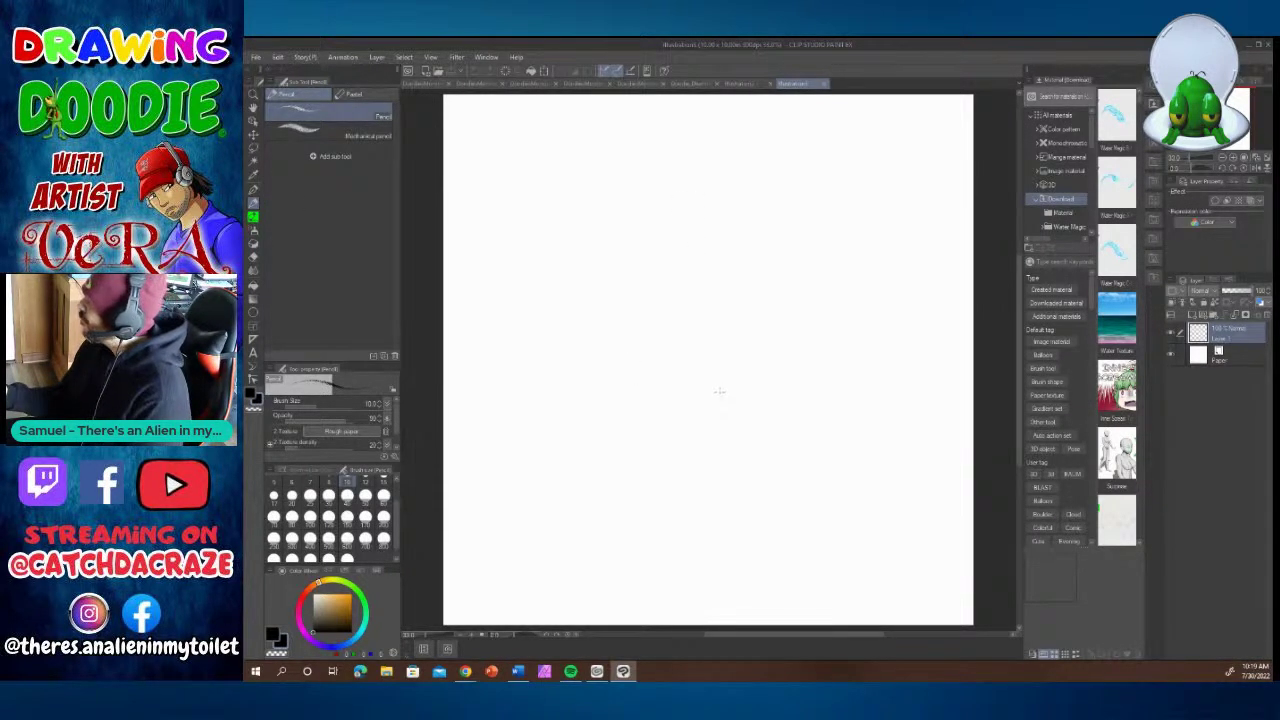
left_click_drag(698, 239, 678, 235)
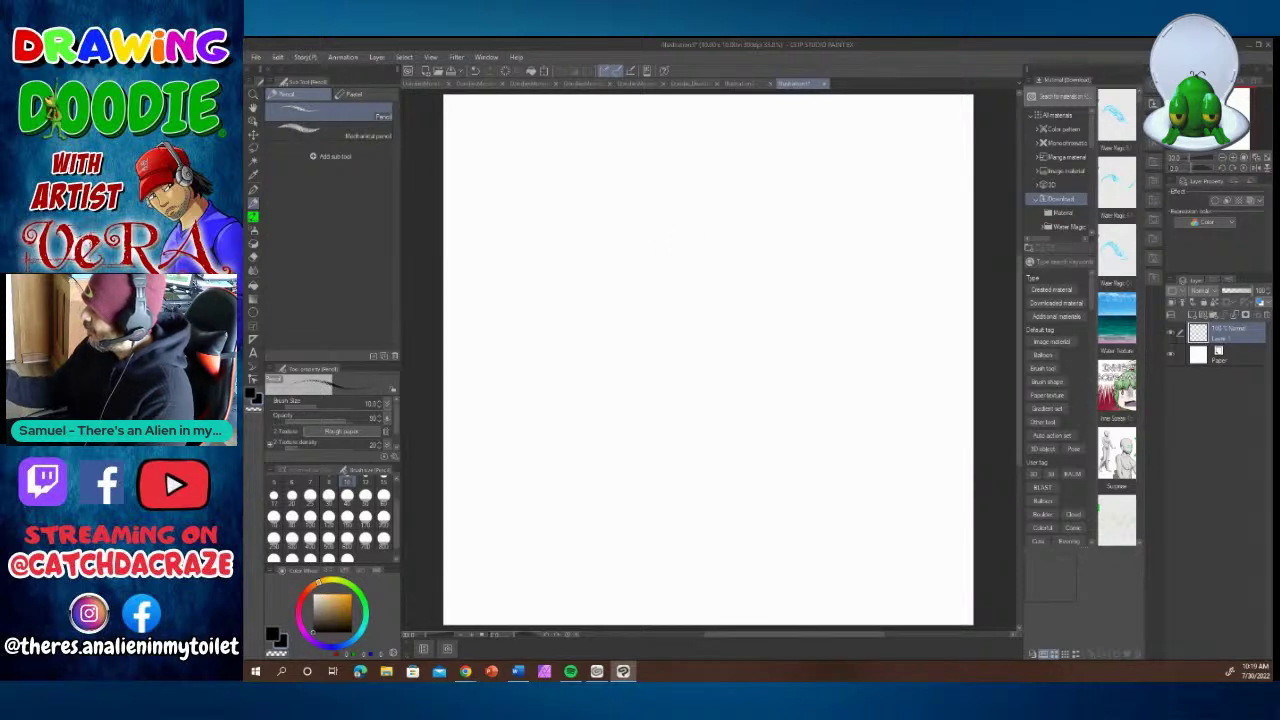
mouse_move(710, 242)
left_mouse_down()
mouse_move(695, 262)
mouse_move(680, 201)
left_mouse_up()
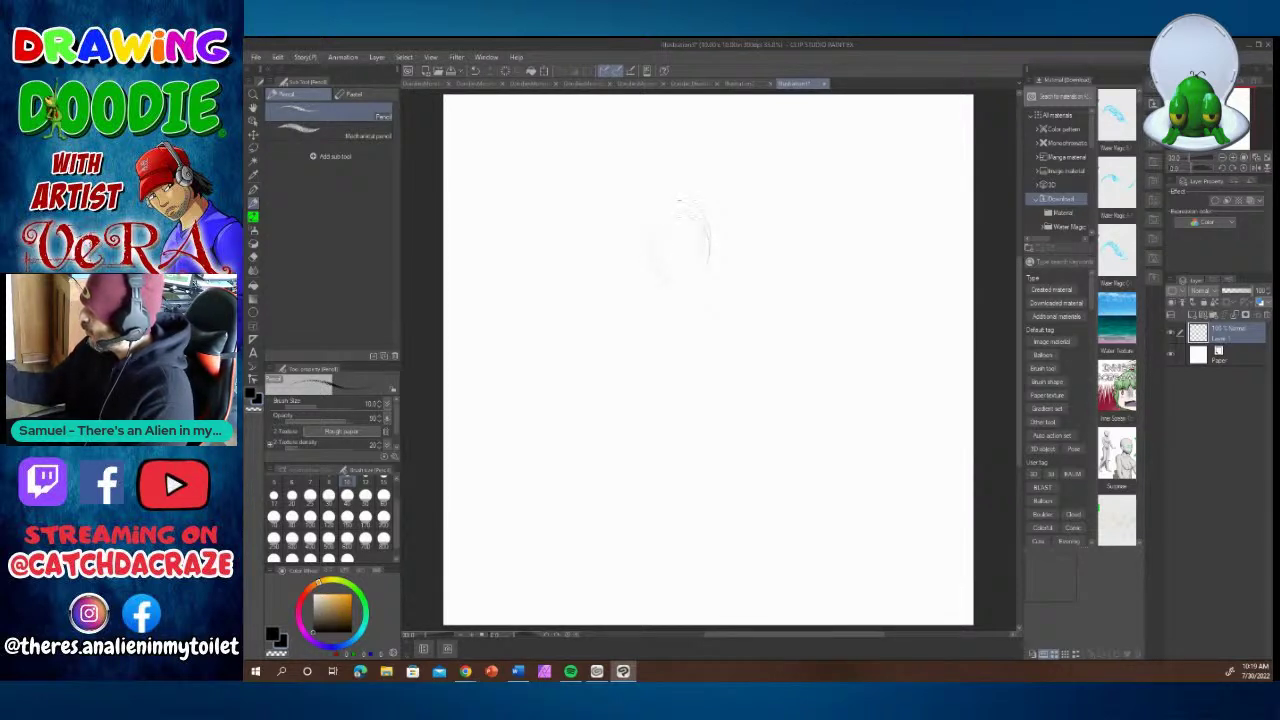
mouse_move(686, 264)
left_mouse_down()
mouse_move(708, 232)
mouse_move(658, 265)
mouse_move(690, 288)
mouse_move(670, 305)
left_mouse_up()
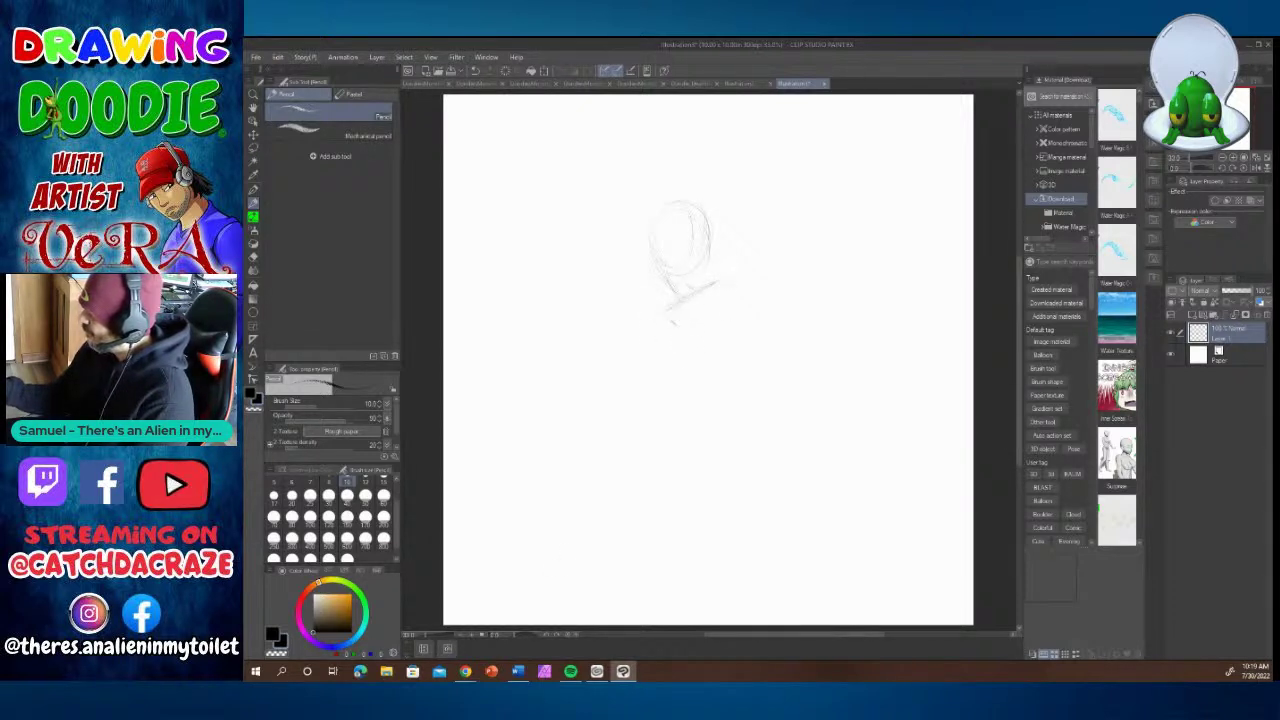
Rough in the figure's curved torso below the shoulders, with guide lines for both legs and flat feet.
mouse_move(732, 301)
left_mouse_down()
mouse_move(697, 324)
mouse_move(740, 303)
mouse_move(731, 387)
left_mouse_up()
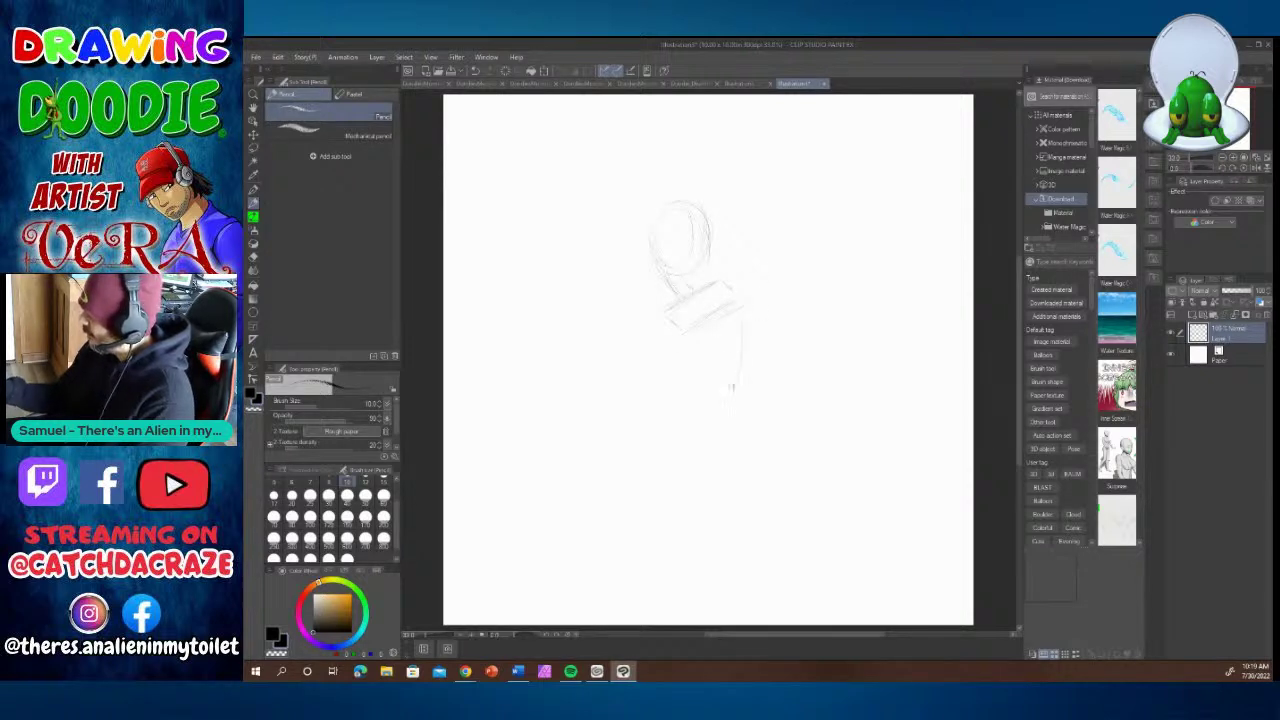
mouse_move(688, 337)
left_mouse_down()
mouse_move(698, 394)
mouse_move(735, 403)
mouse_move(668, 426)
mouse_move(688, 500)
left_mouse_up()
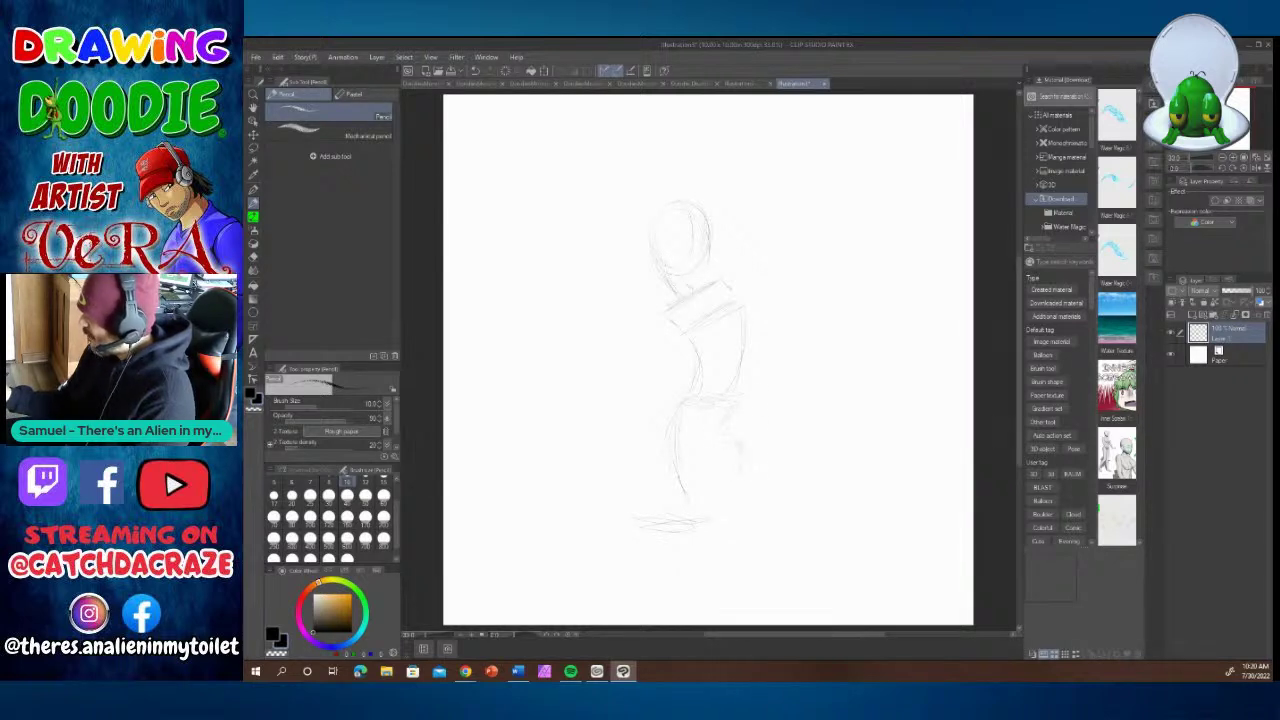
mouse_move(719, 424)
left_mouse_down()
mouse_move(751, 468)
mouse_move(761, 461)
mouse_move(742, 508)
left_mouse_up()
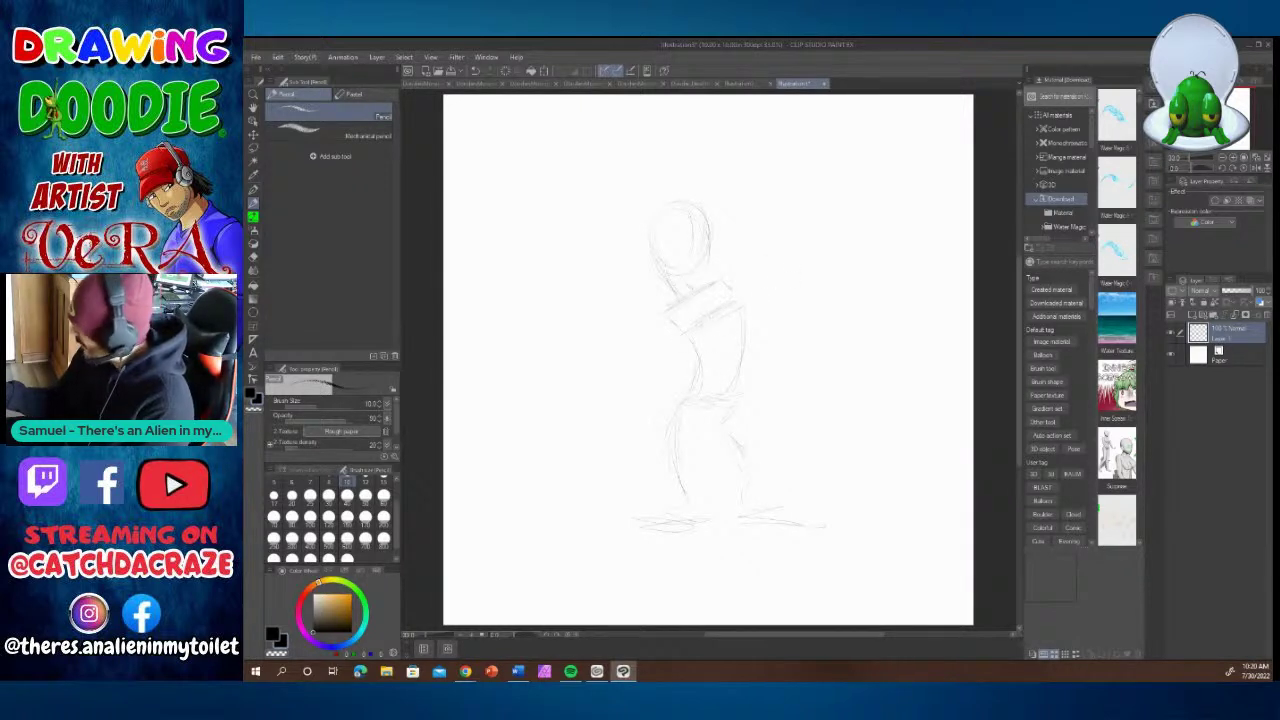
Sketch a large slanted oval across the upper torso, then add the front shoulder and side contour with a small circle at the shoulder.
mouse_move(704, 316)
left_mouse_down()
mouse_move(759, 296)
mouse_move(699, 322)
left_mouse_up()
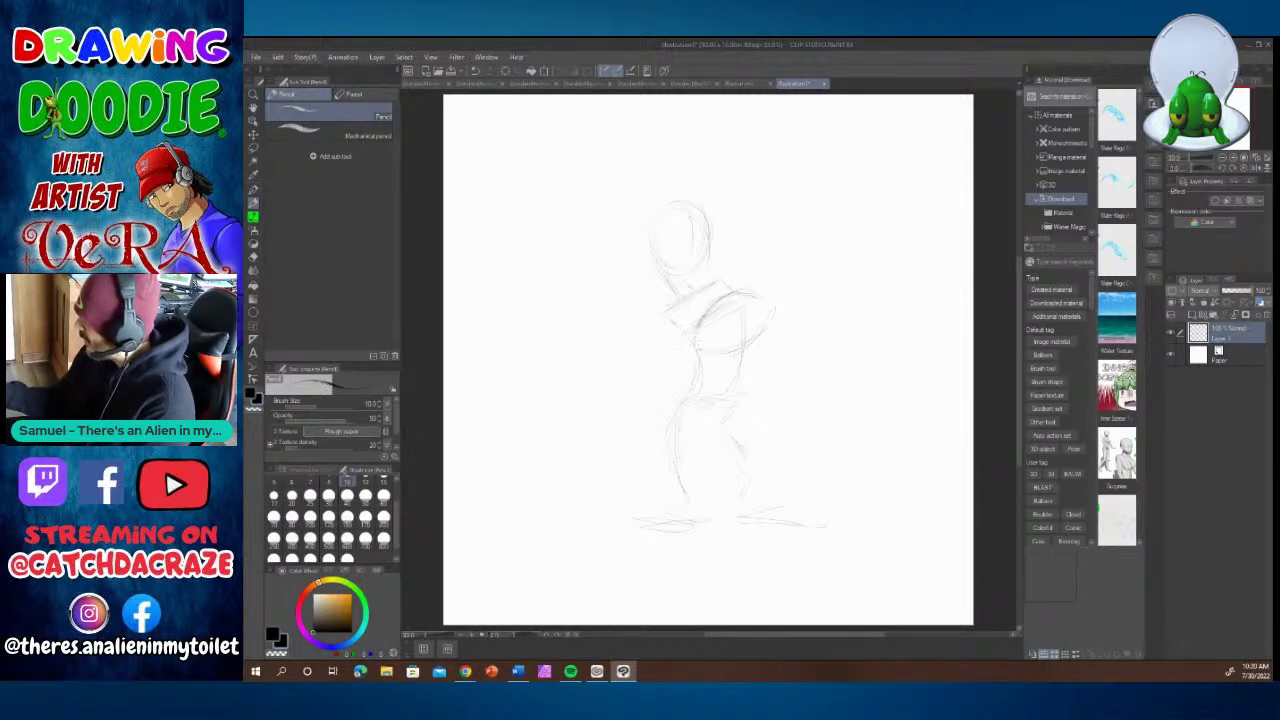
left_click_drag(748, 290, 700, 345)
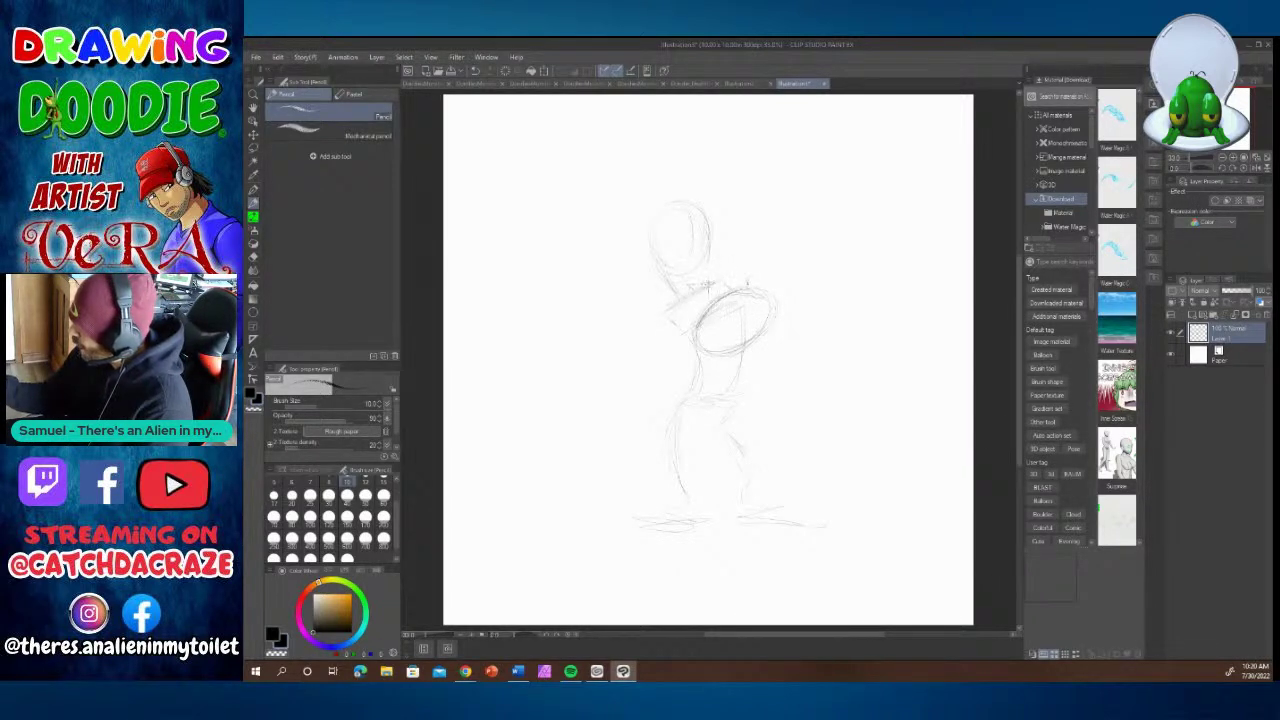
mouse_move(692, 289)
left_mouse_down()
mouse_move(730, 273)
mouse_move(664, 311)
left_mouse_up()
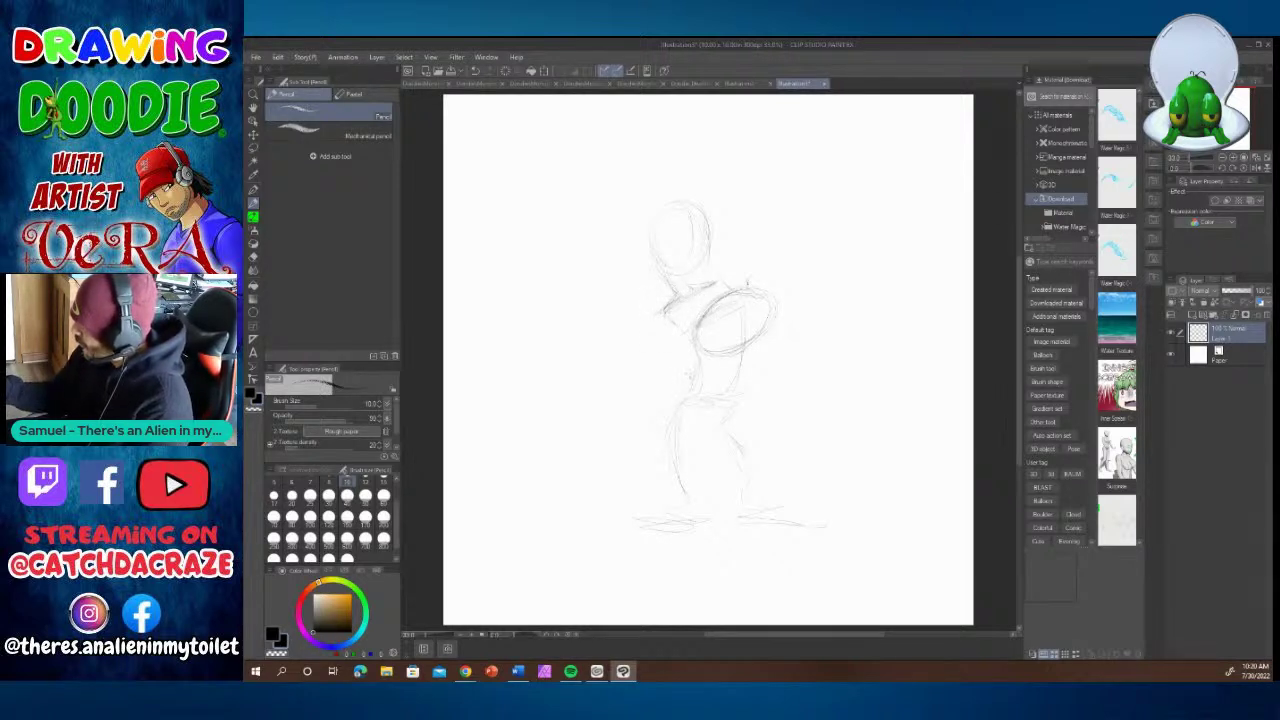
left_click_drag(663, 309, 690, 388)
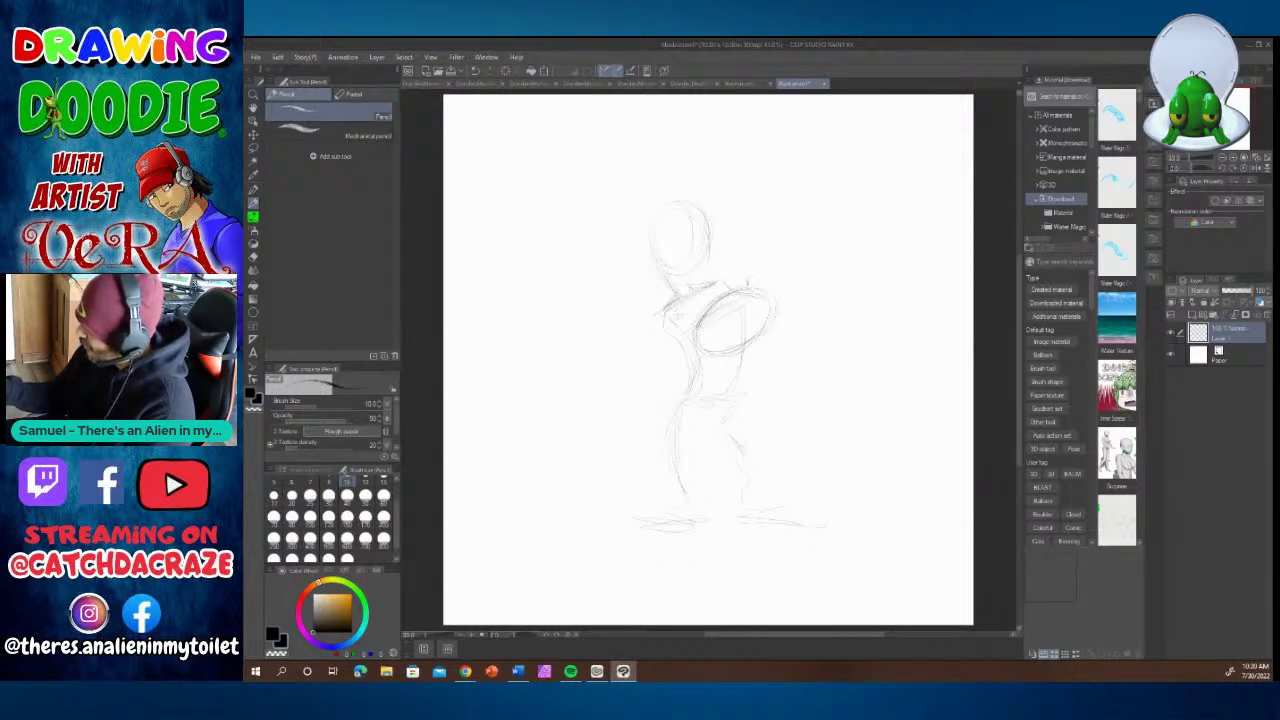
left_click_drag(672, 322, 660, 332)
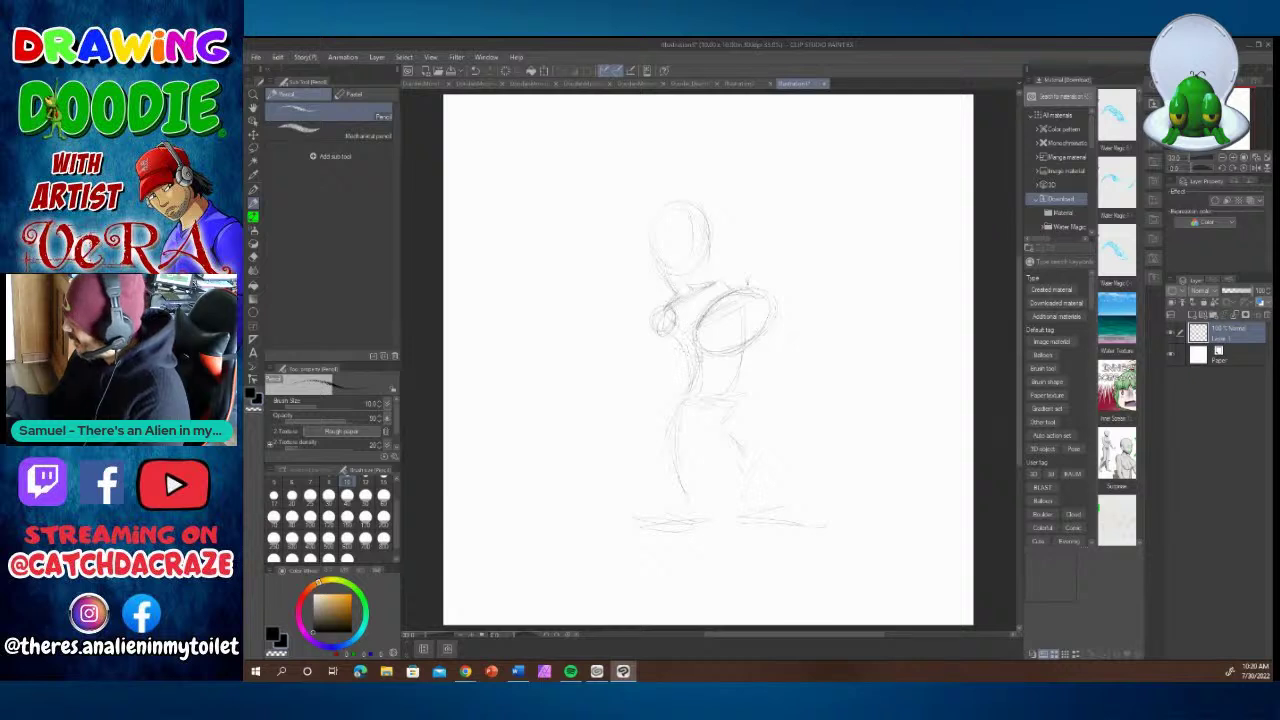
Reinforce the large chest oval, join it to the small shoulder circle, and outline the rounded forms above and behind it.
mouse_move(684, 346)
left_mouse_down()
mouse_move(719, 365)
mouse_move(713, 346)
left_mouse_up()
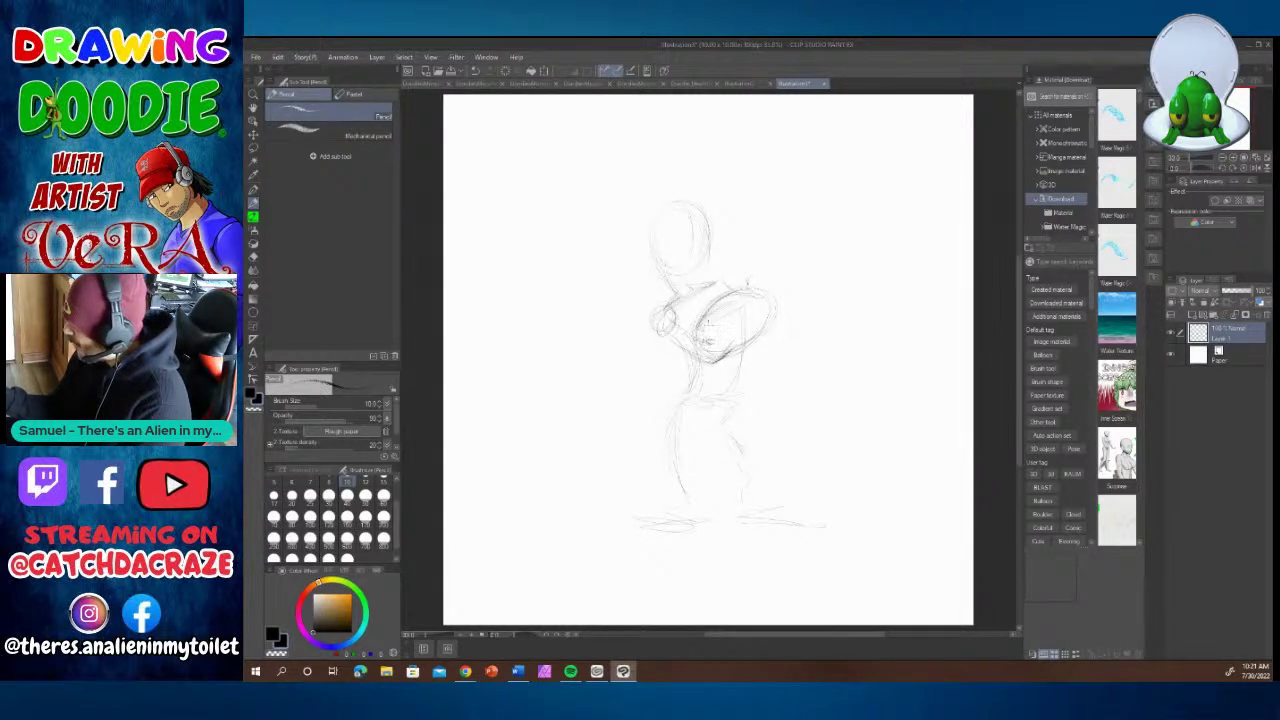
left_click_drag(728, 296, 706, 338)
mouse_move(768, 292)
left_mouse_down()
mouse_move(748, 300)
mouse_move(744, 350)
mouse_move(758, 330)
left_mouse_up()
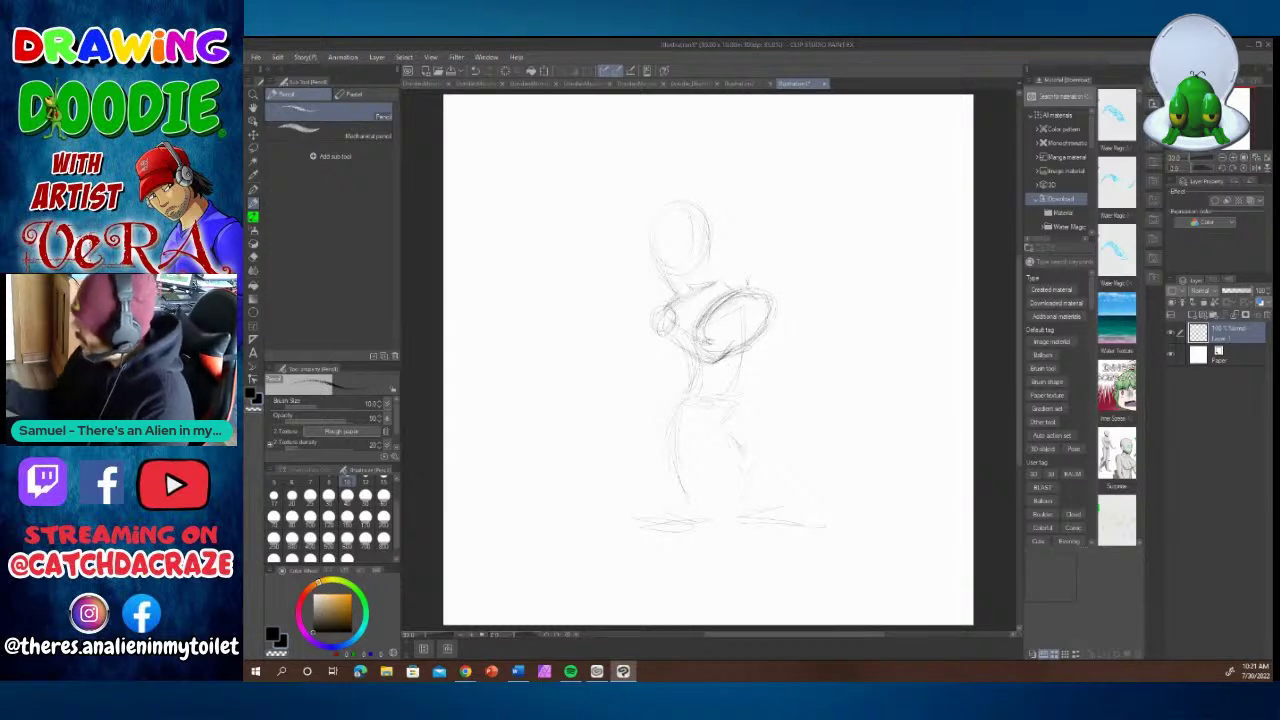
left_click_drag(741, 262, 742, 289)
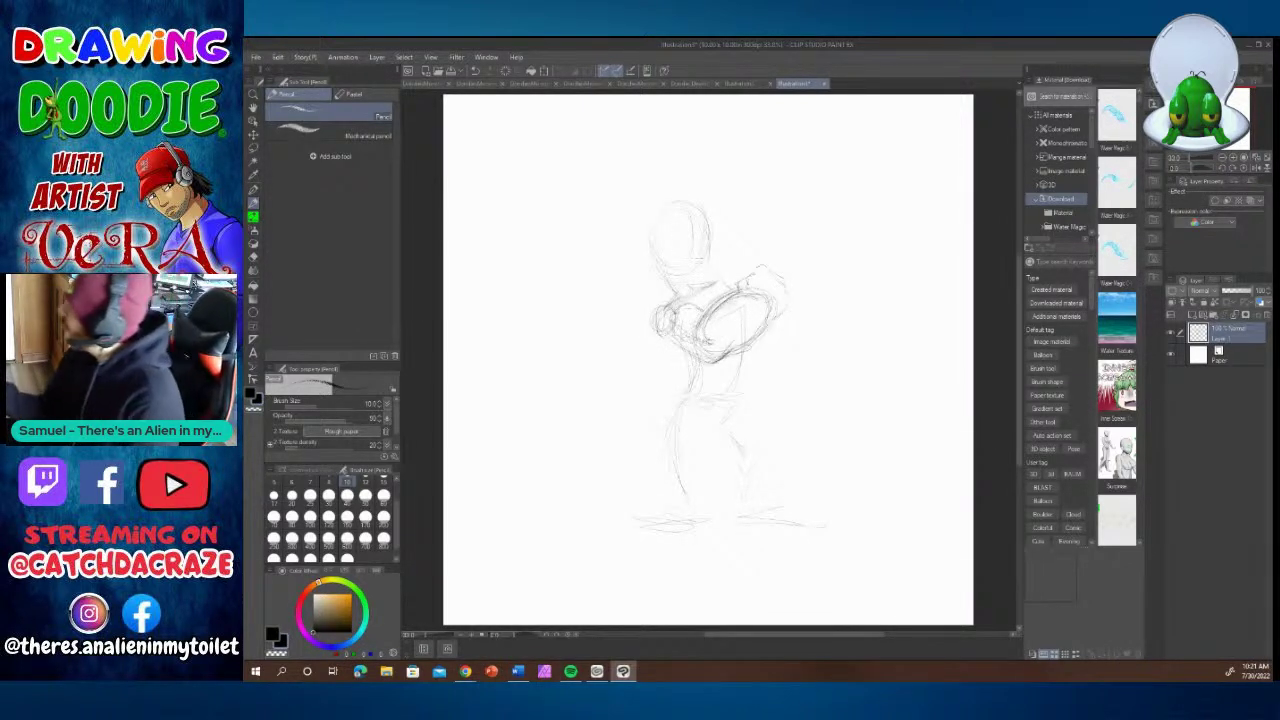
left_click_drag(702, 289, 726, 280)
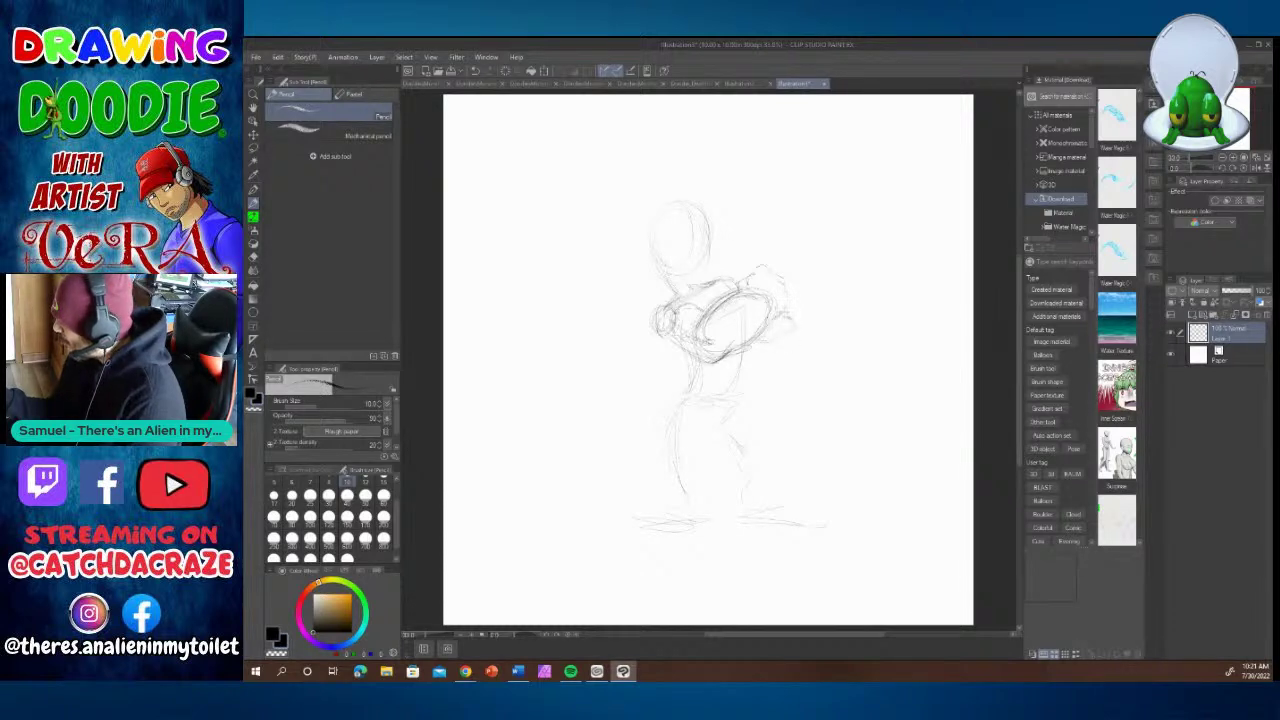
left_click_drag(780, 316, 788, 330)
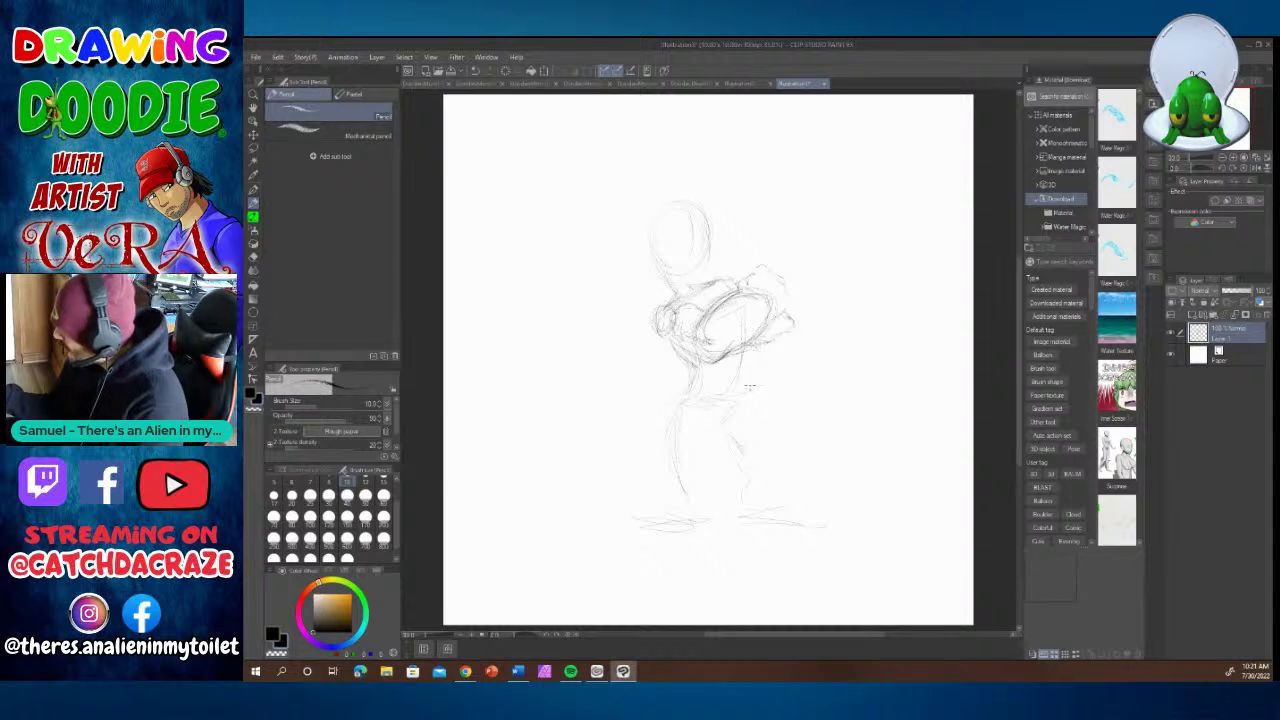
Sketch a round belly beneath the chest oval and close the lower torso with a curved waistline.
left_click_drag(764, 347, 744, 391)
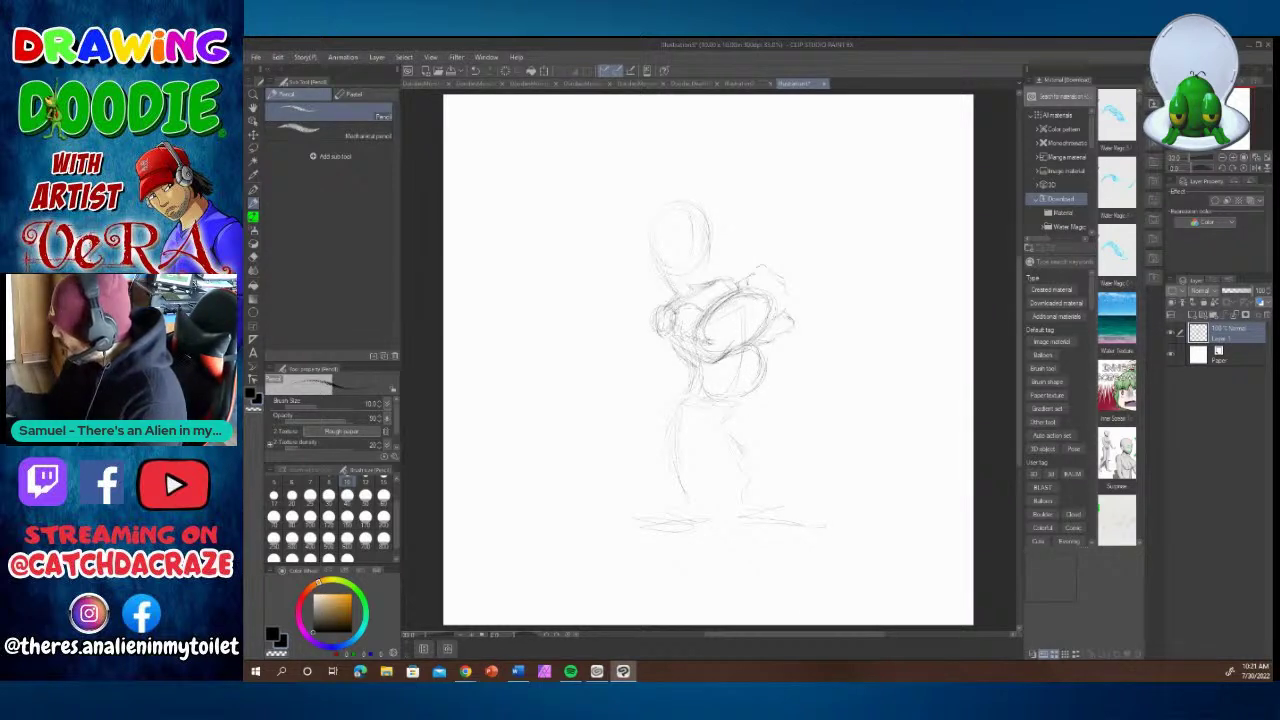
left_click_drag(762, 382, 744, 398)
left_click_drag(759, 343, 768, 370)
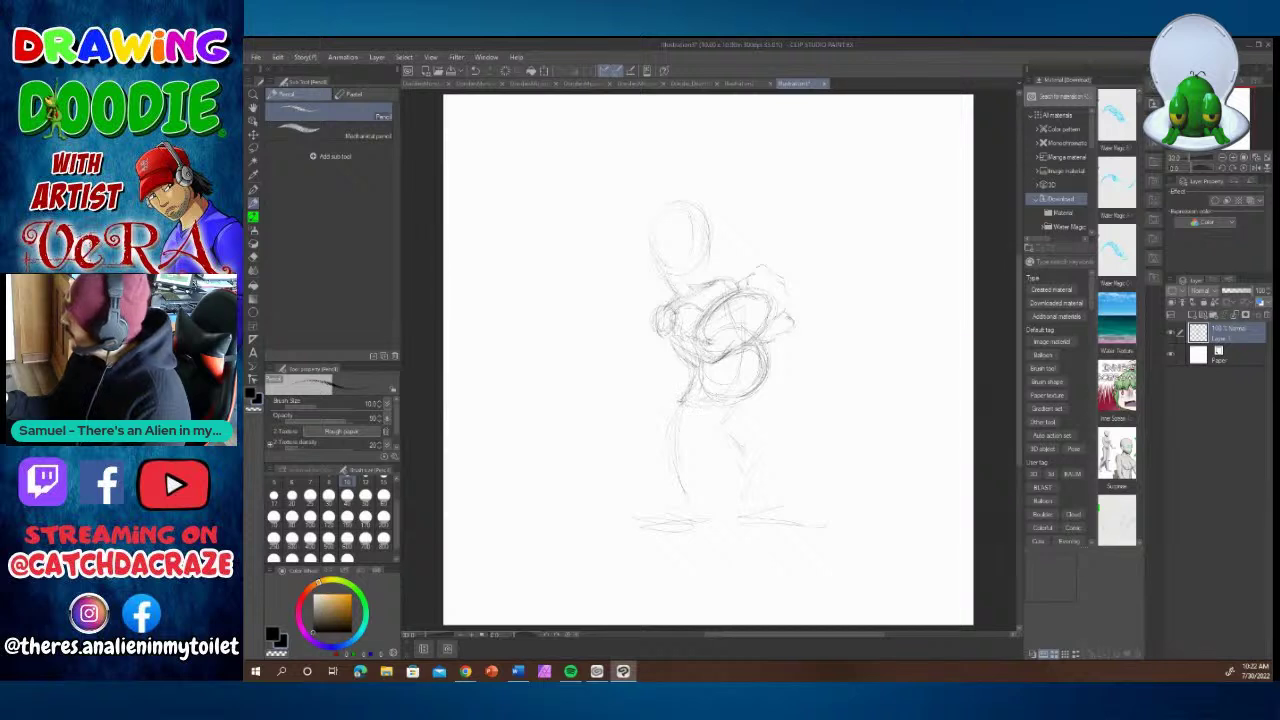
mouse_move(691, 385)
left_mouse_down()
mouse_move(671, 406)
mouse_move(730, 421)
mouse_move(740, 407)
mouse_move(726, 413)
left_mouse_up()
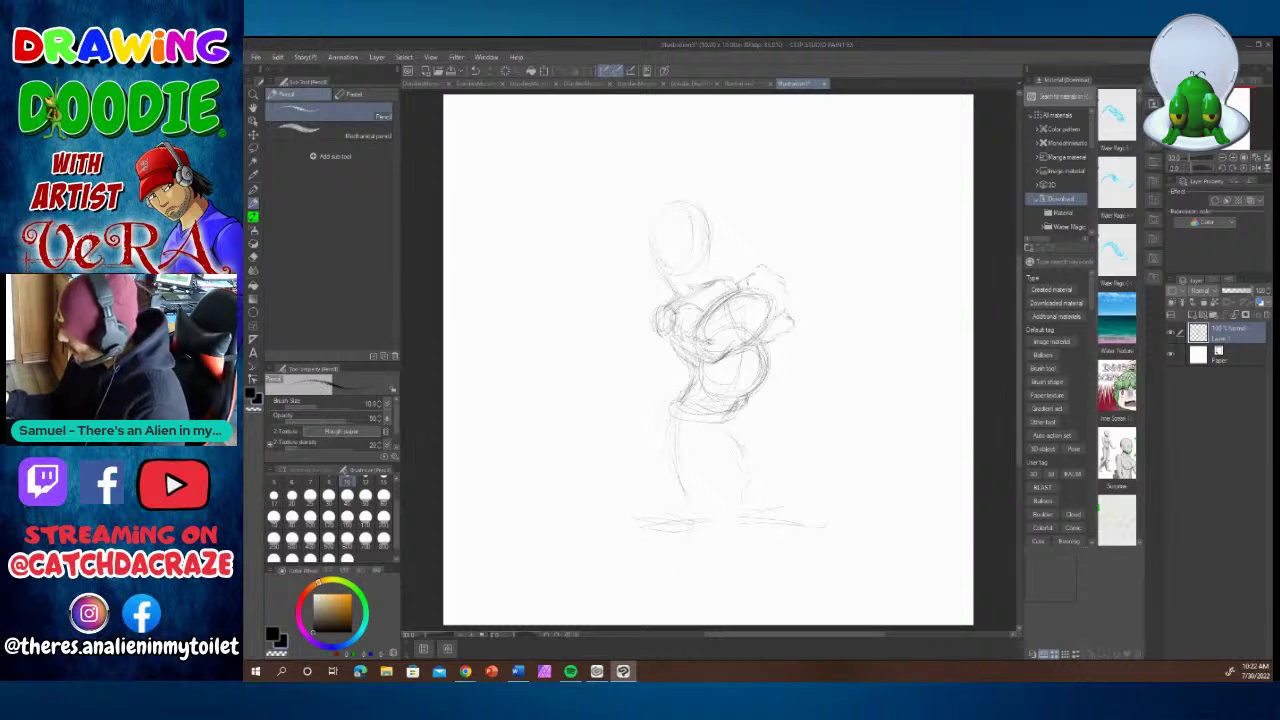
Draw the front leg's outer and inner contours from the waist to the ankle, flaring at the hem.
left_click_drag(669, 426, 677, 498)
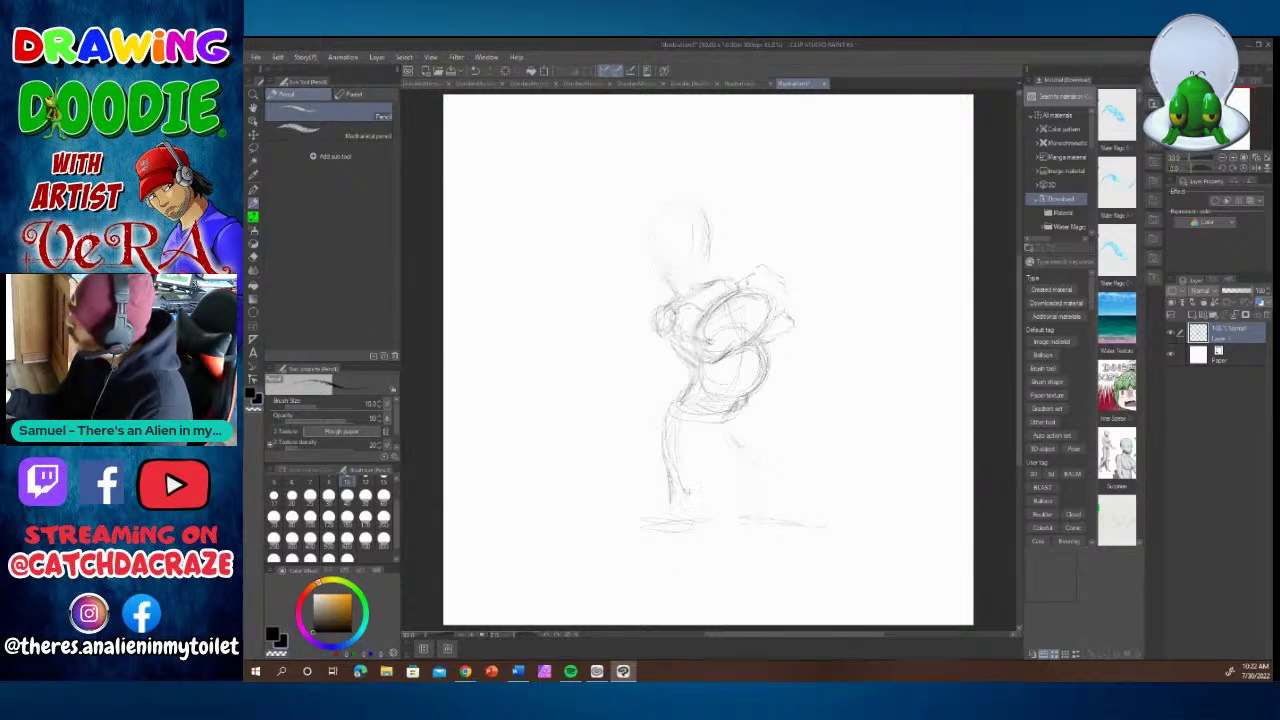
left_click_drag(711, 480, 729, 506)
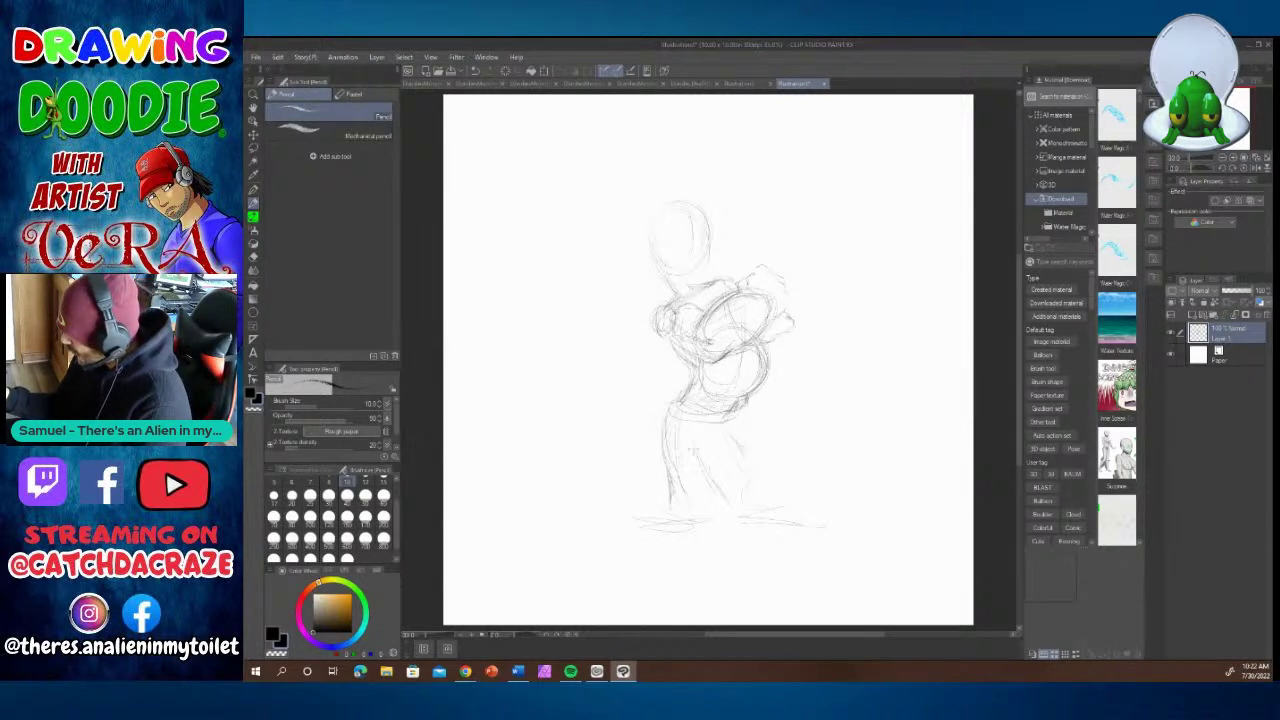
mouse_move(700, 457)
left_mouse_down()
mouse_move(651, 490)
mouse_move(663, 498)
mouse_move(649, 490)
mouse_move(718, 520)
left_mouse_up()
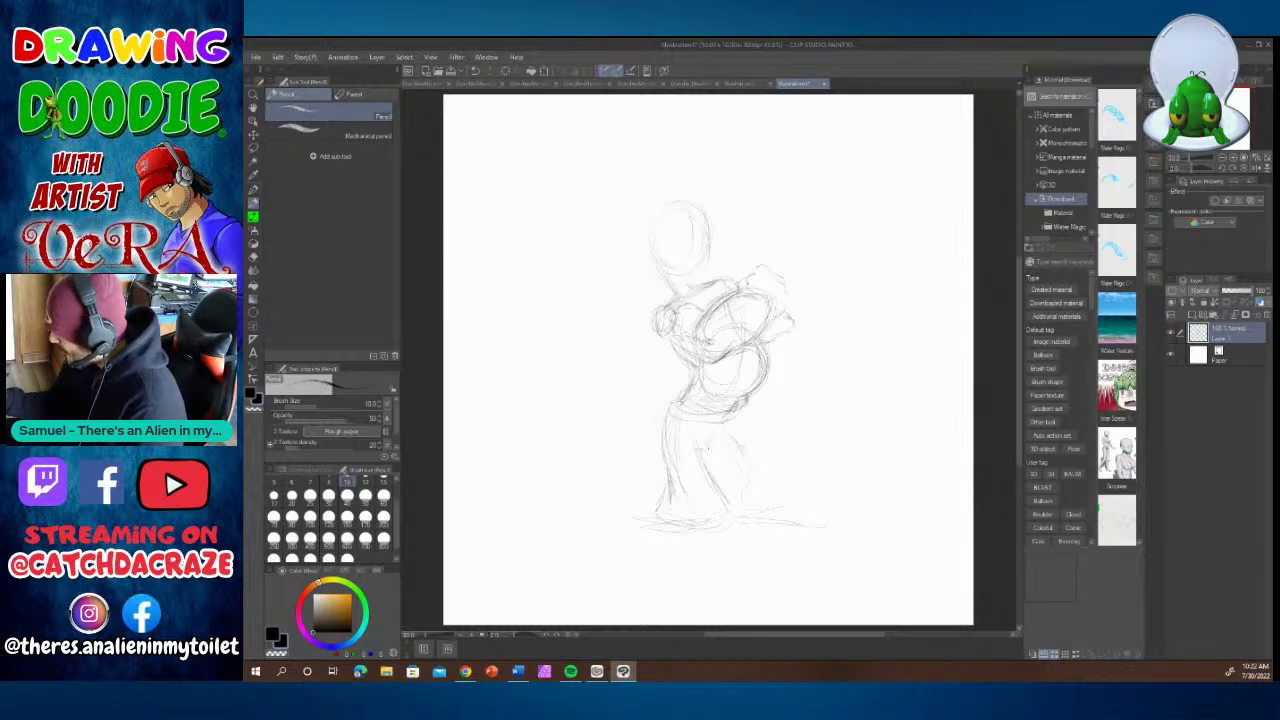
left_click_drag(699, 448, 717, 436)
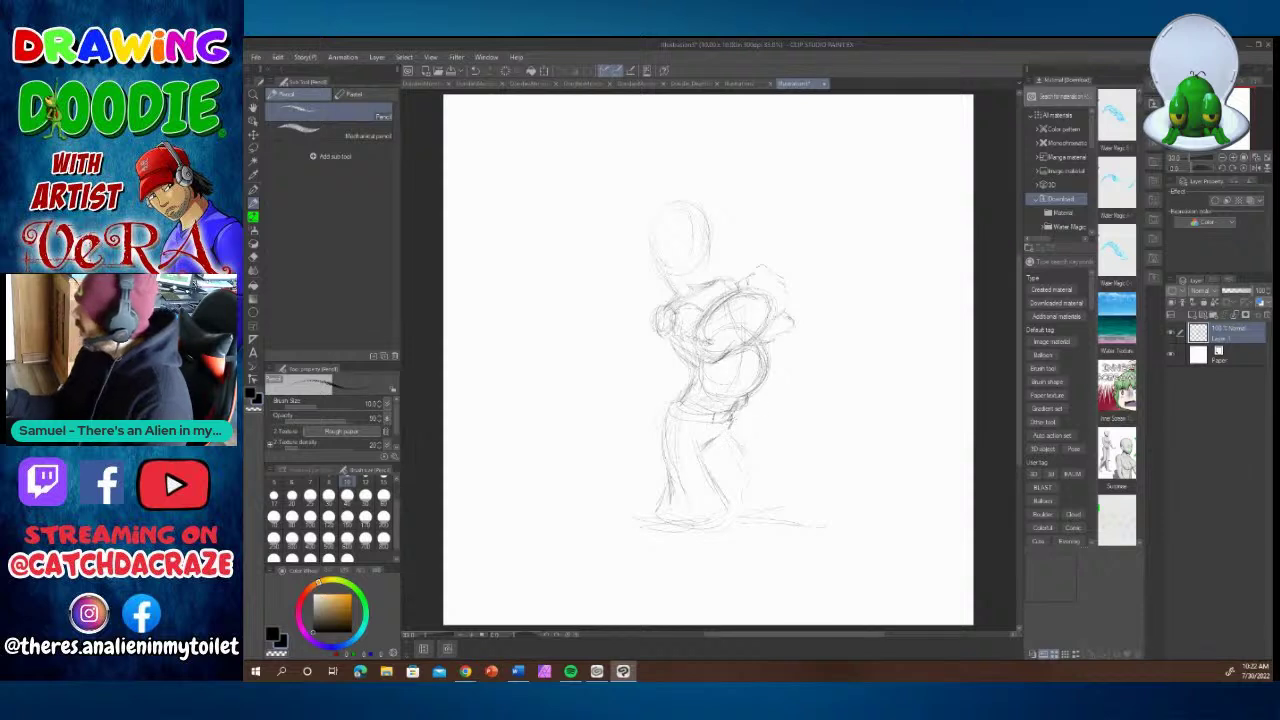
Define the waistband with small rounded ends, then outline the bent rear leg and add fold marks to the front leg.
mouse_move(736, 410)
left_mouse_down()
mouse_move(751, 401)
mouse_move(676, 408)
mouse_move(687, 386)
mouse_move(683, 396)
left_mouse_up()
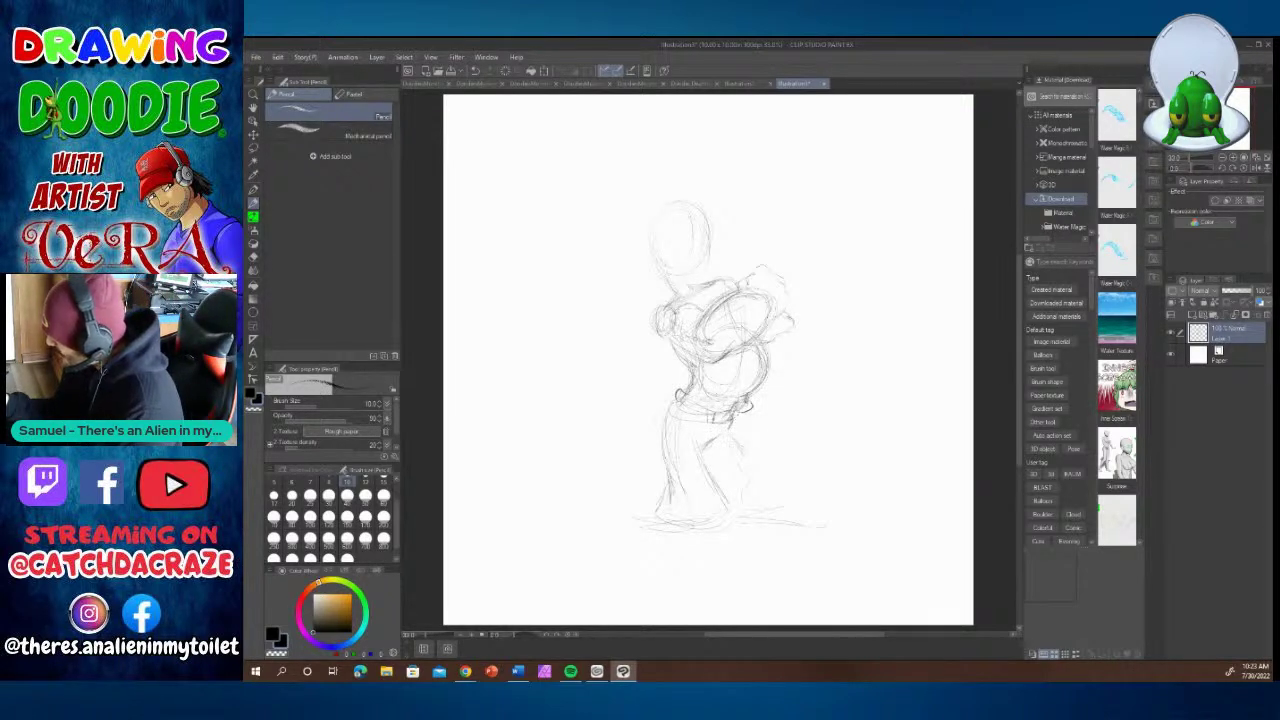
mouse_move(682, 393)
left_mouse_down()
mouse_move(674, 403)
mouse_move(712, 415)
mouse_move(667, 413)
left_mouse_up()
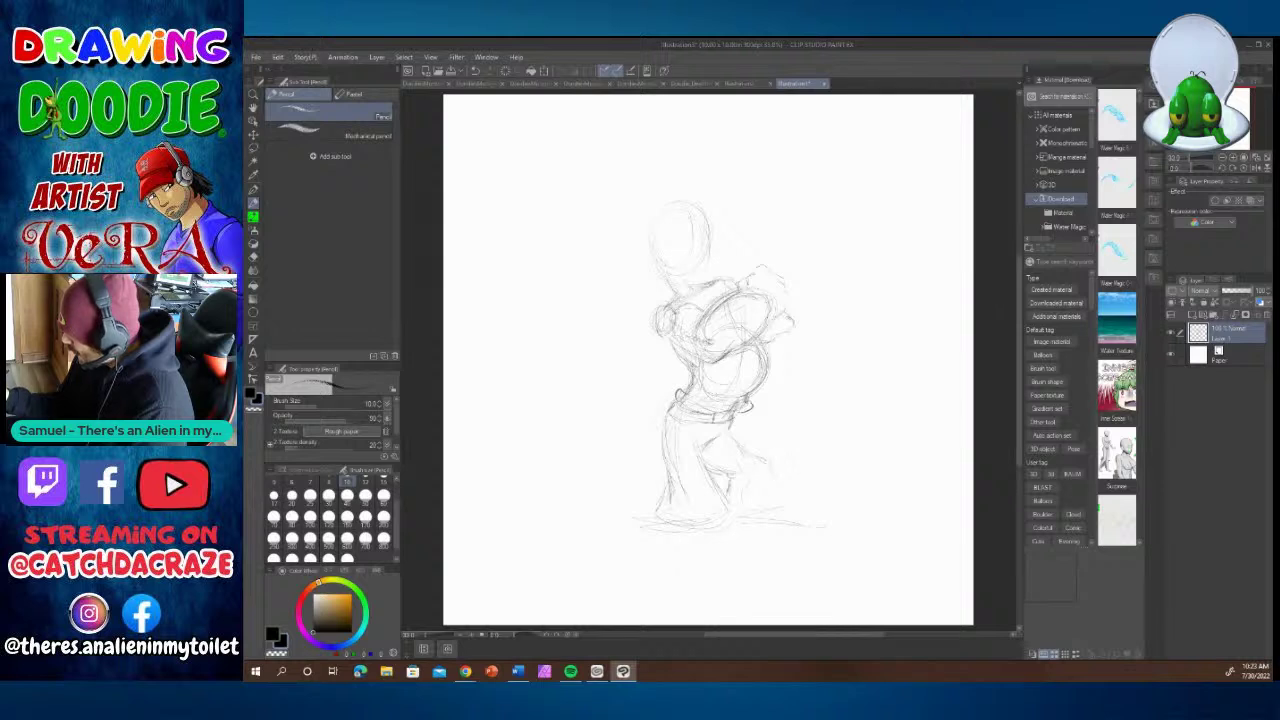
left_click_drag(764, 460, 774, 508)
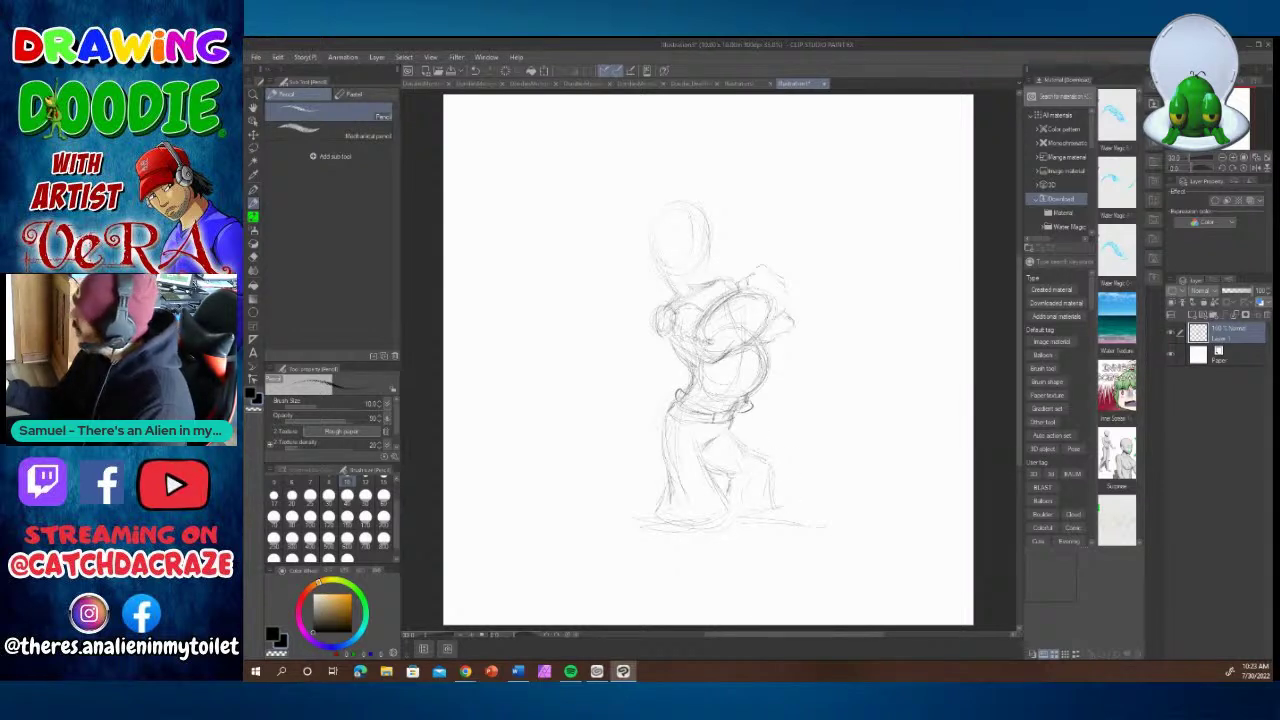
left_click_drag(740, 437, 774, 467)
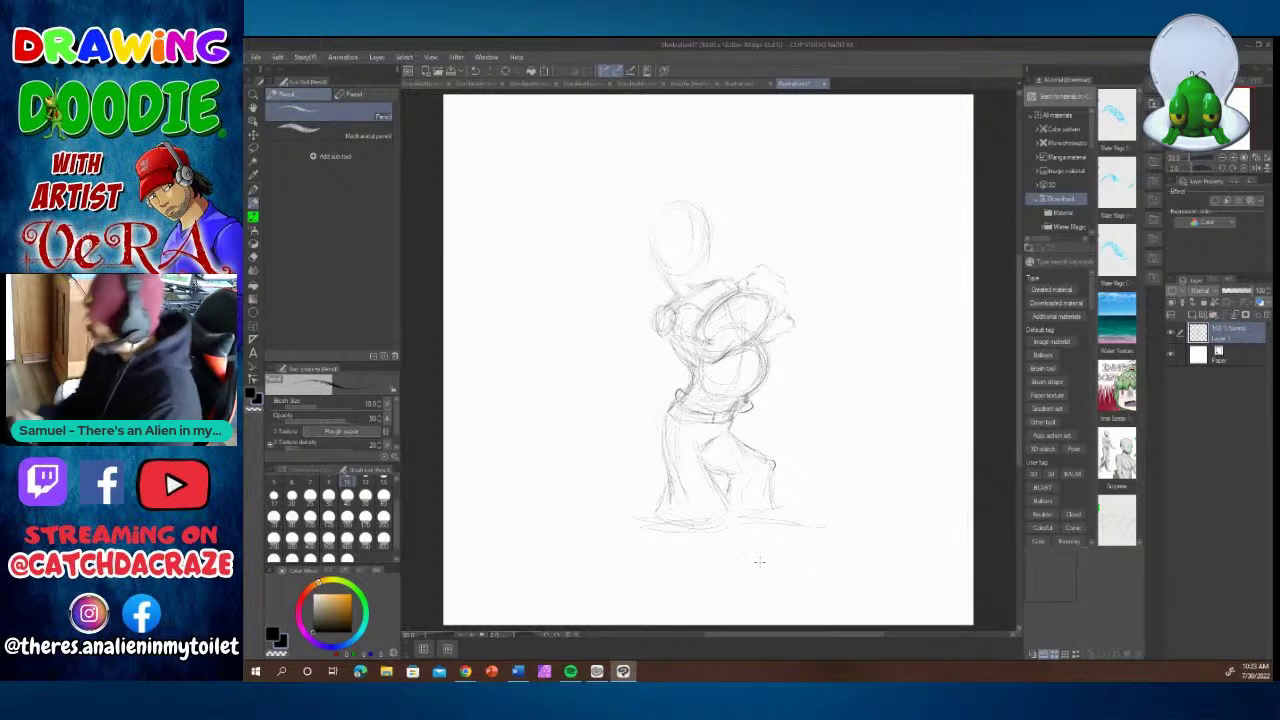
left_click_drag(676, 480, 683, 485)
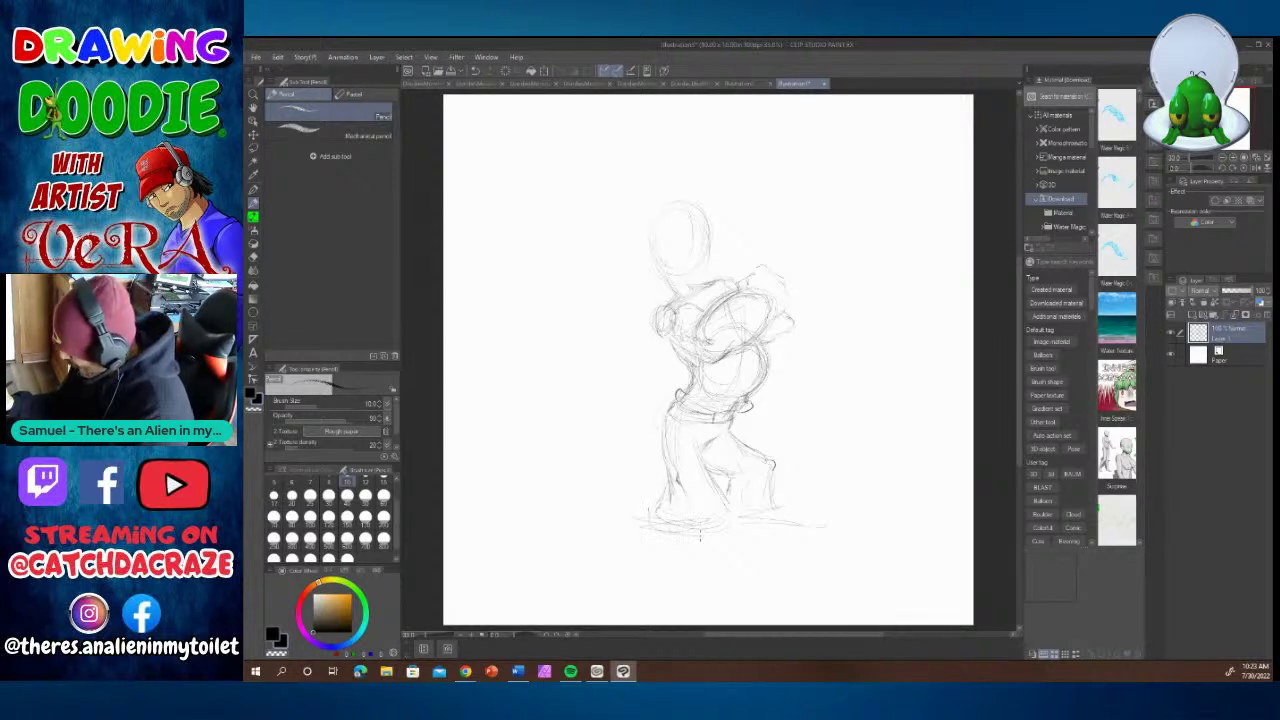
Block in two wide, flat feet beneath the legs, the front one angled forward and the rear one pointing sideways.
mouse_move(720, 531)
left_mouse_down()
mouse_move(656, 543)
mouse_move(616, 532)
left_mouse_up()
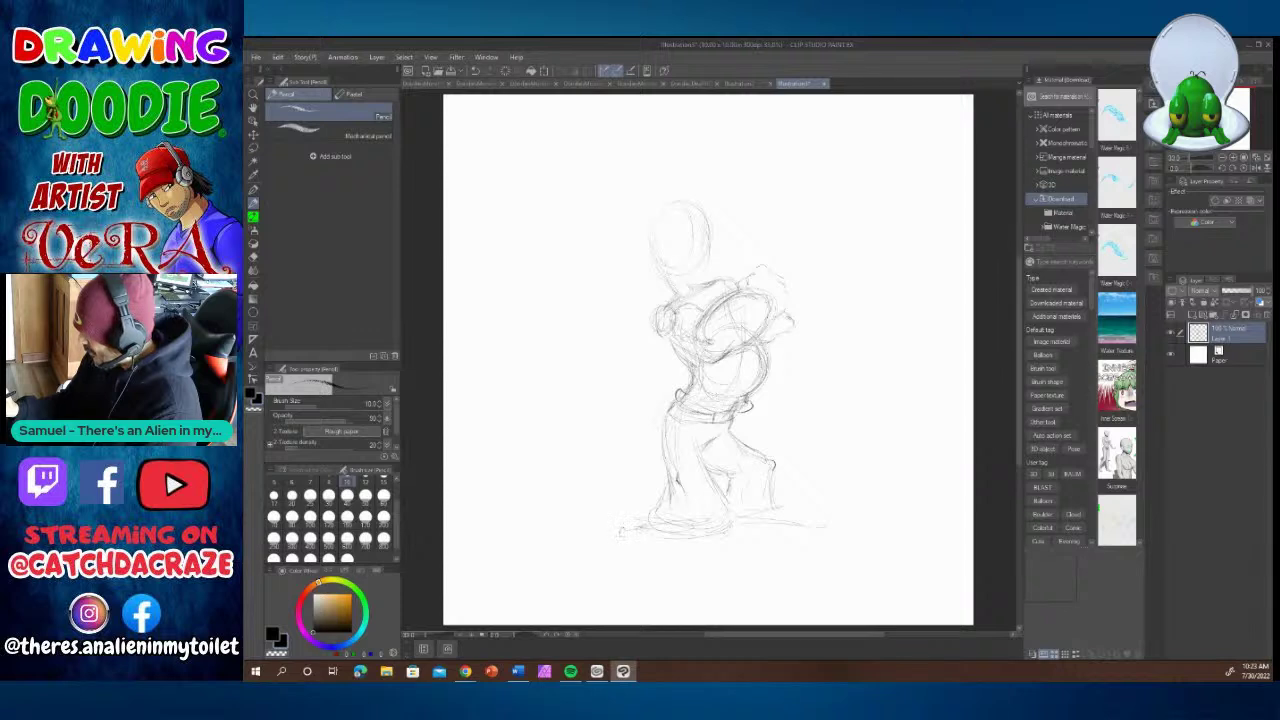
mouse_move(679, 562)
left_mouse_down()
mouse_move(732, 535)
mouse_move(642, 542)
mouse_move(733, 527)
left_mouse_up()
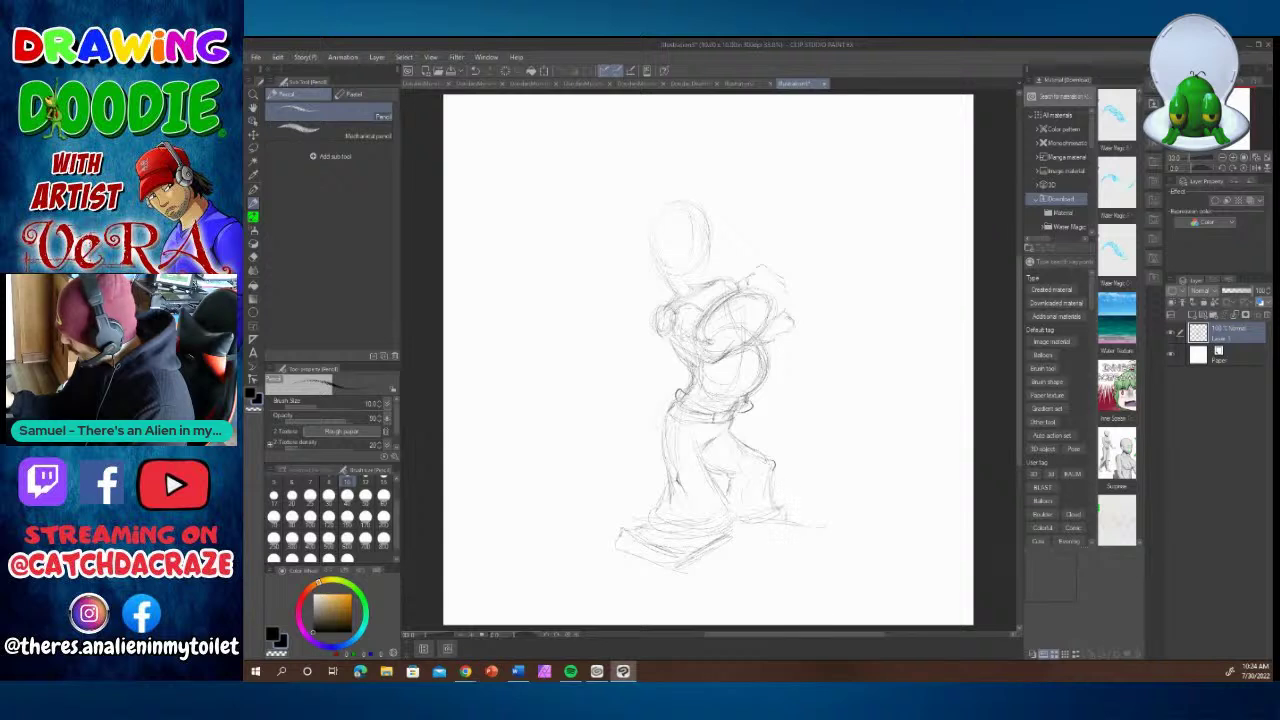
left_click_drag(760, 524, 743, 527)
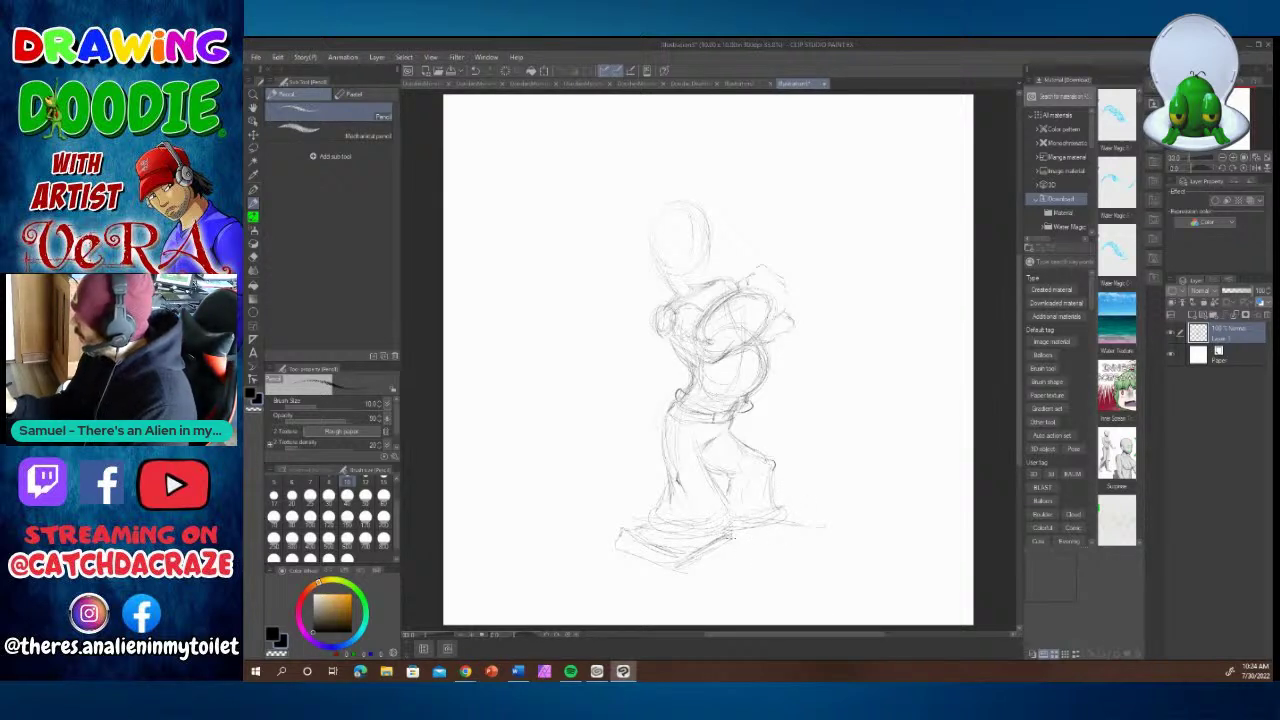
mouse_move(748, 543)
left_mouse_down()
mouse_move(816, 545)
mouse_move(835, 520)
left_mouse_up()
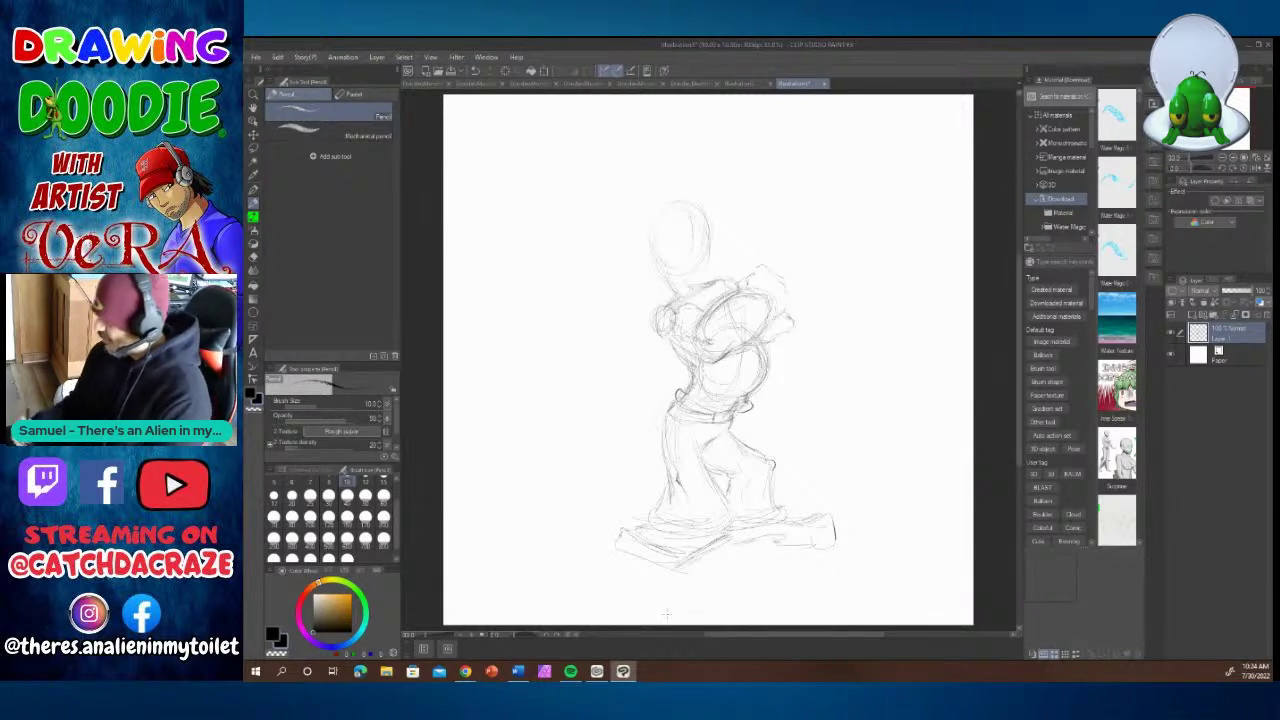
Draw rounded toes on the front foot and darken its lower outline.
mouse_move(647, 541)
left_mouse_down()
mouse_move(648, 566)
mouse_move(680, 570)
mouse_move(720, 544)
left_mouse_up()
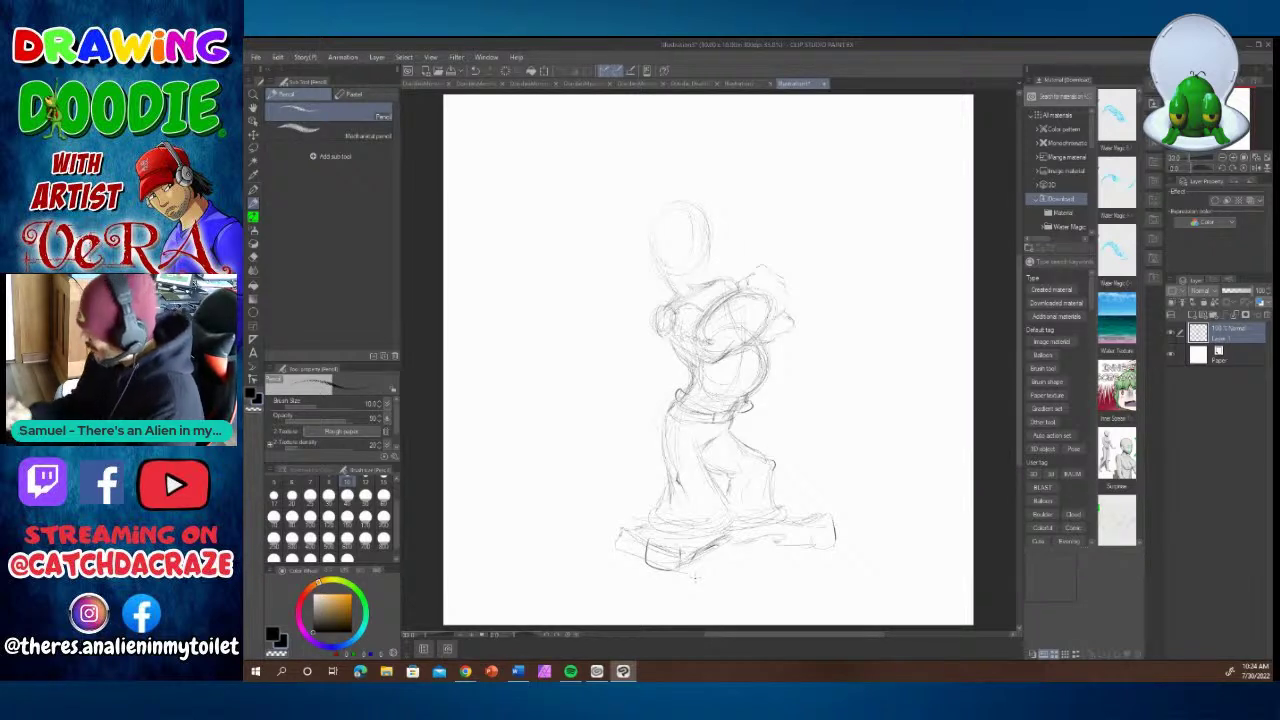
left_click_drag(682, 564, 732, 531)
mouse_move(652, 544)
left_mouse_down()
mouse_move(633, 541)
mouse_move(630, 562)
mouse_move(643, 555)
mouse_move(619, 546)
mouse_move(629, 556)
mouse_move(665, 530)
left_mouse_up()
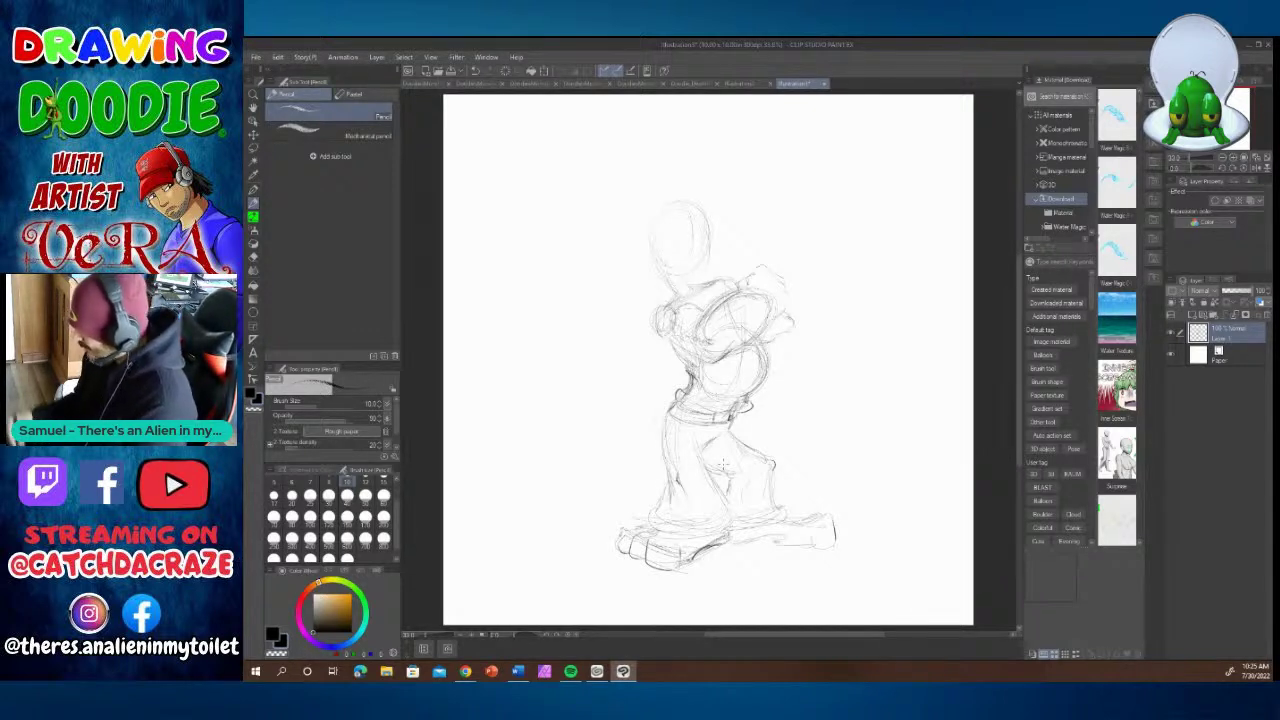
Darken the front leg's outer contour, then firm up the rounded shoulder and the line along the upper chest.
left_click_drag(663, 416, 670, 472)
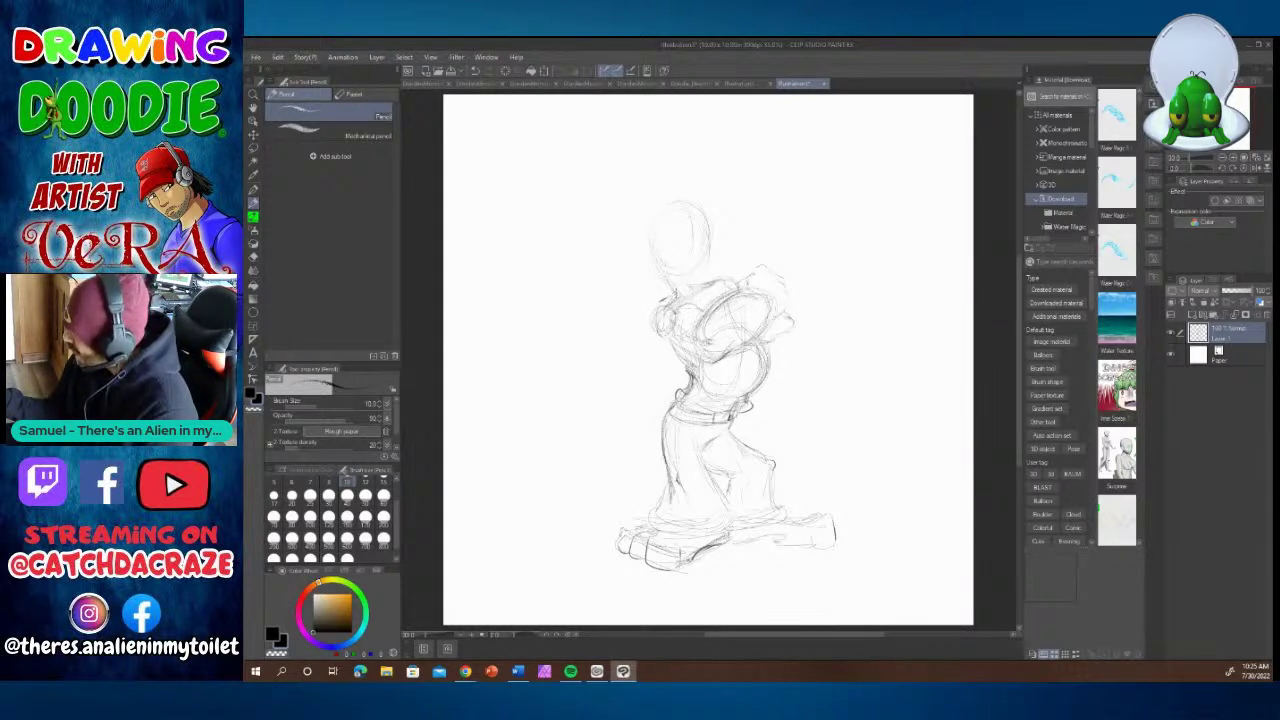
mouse_move(676, 293)
left_mouse_down()
mouse_move(655, 309)
mouse_move(661, 333)
mouse_move(655, 318)
left_mouse_up()
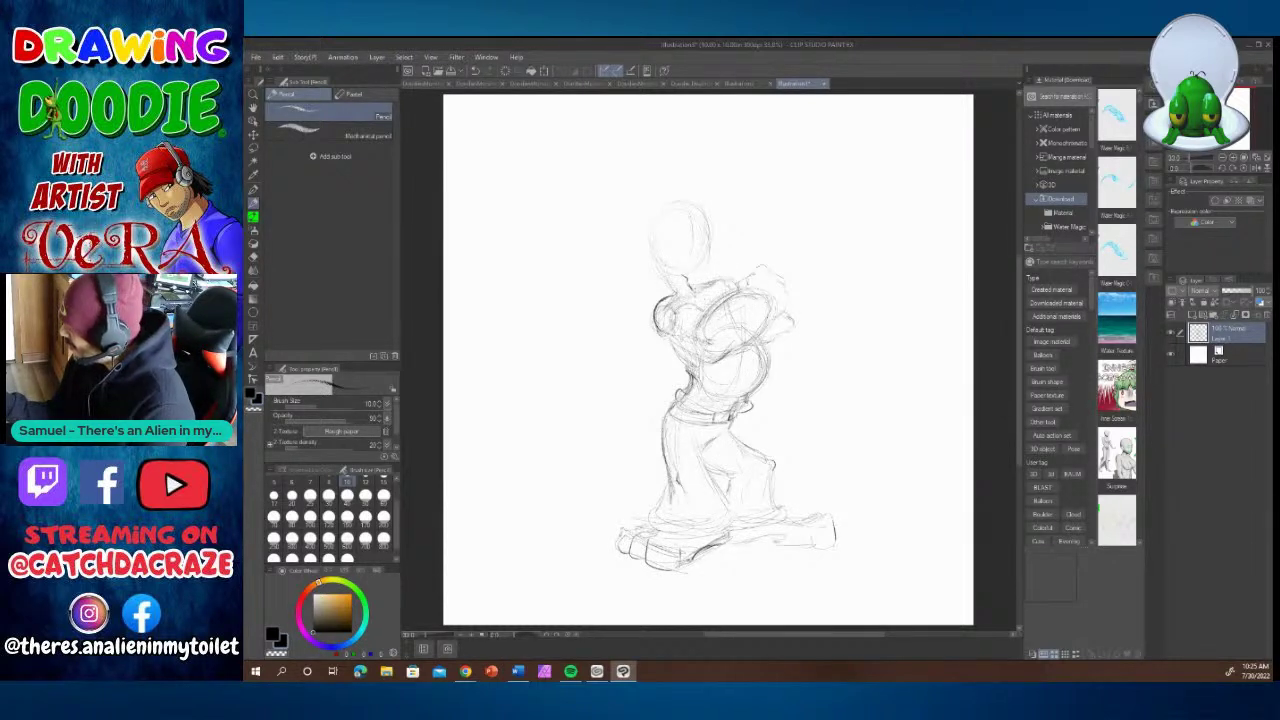
left_click_drag(698, 288, 733, 288)
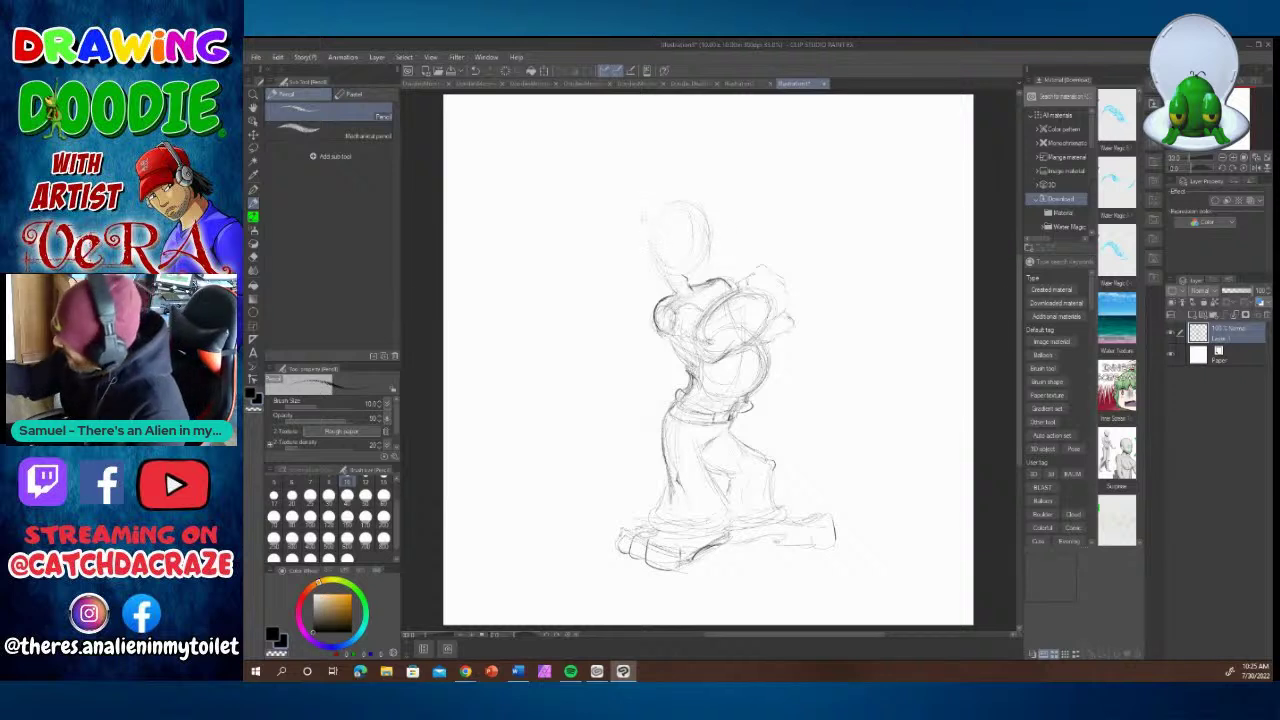
Redraw the head as a larger, taller oval around the original shape and connect it to the shoulders with neck lines.
left_click_drag(637, 208, 674, 275)
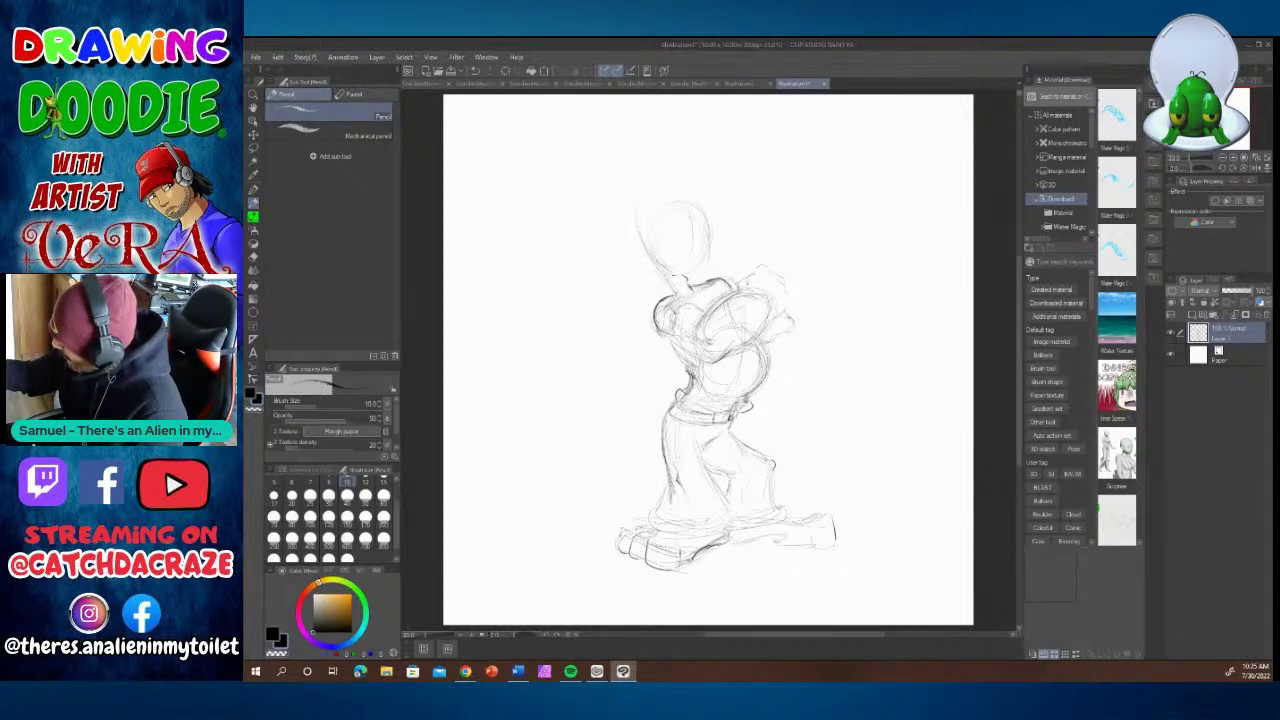
mouse_move(641, 234)
left_mouse_down()
mouse_move(690, 278)
mouse_move(709, 243)
left_mouse_up()
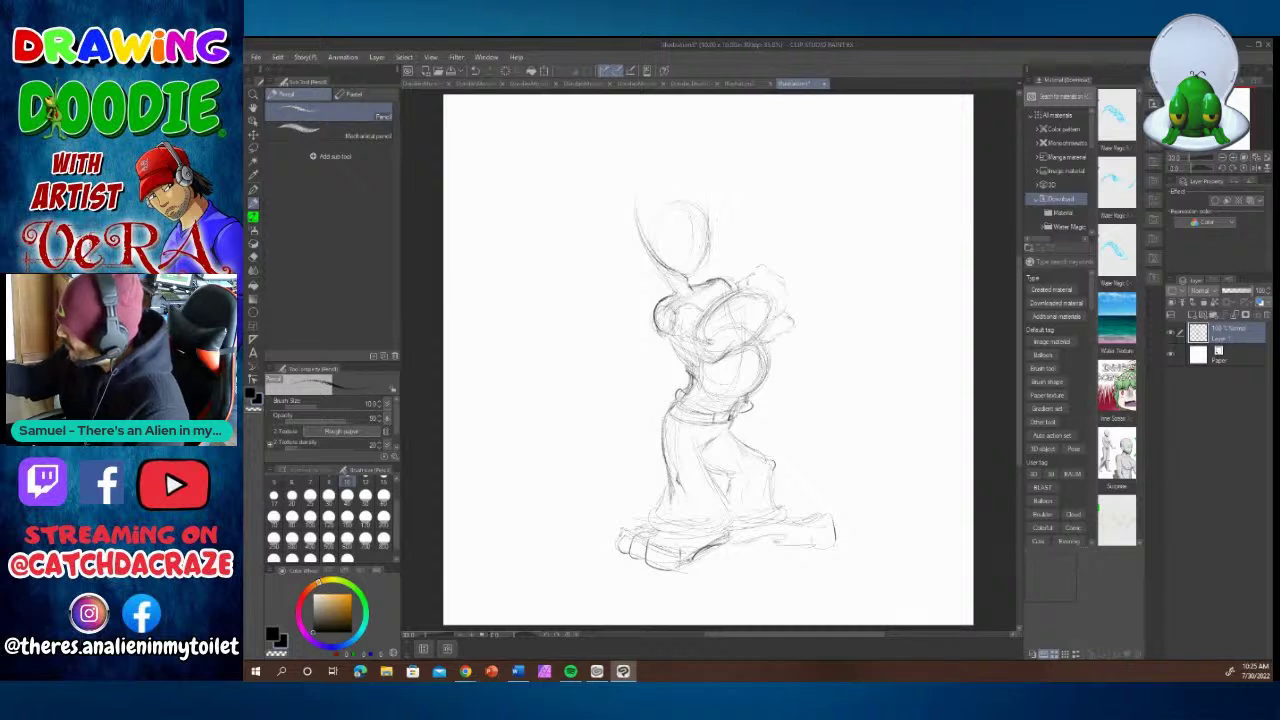
left_click_drag(641, 188, 707, 213)
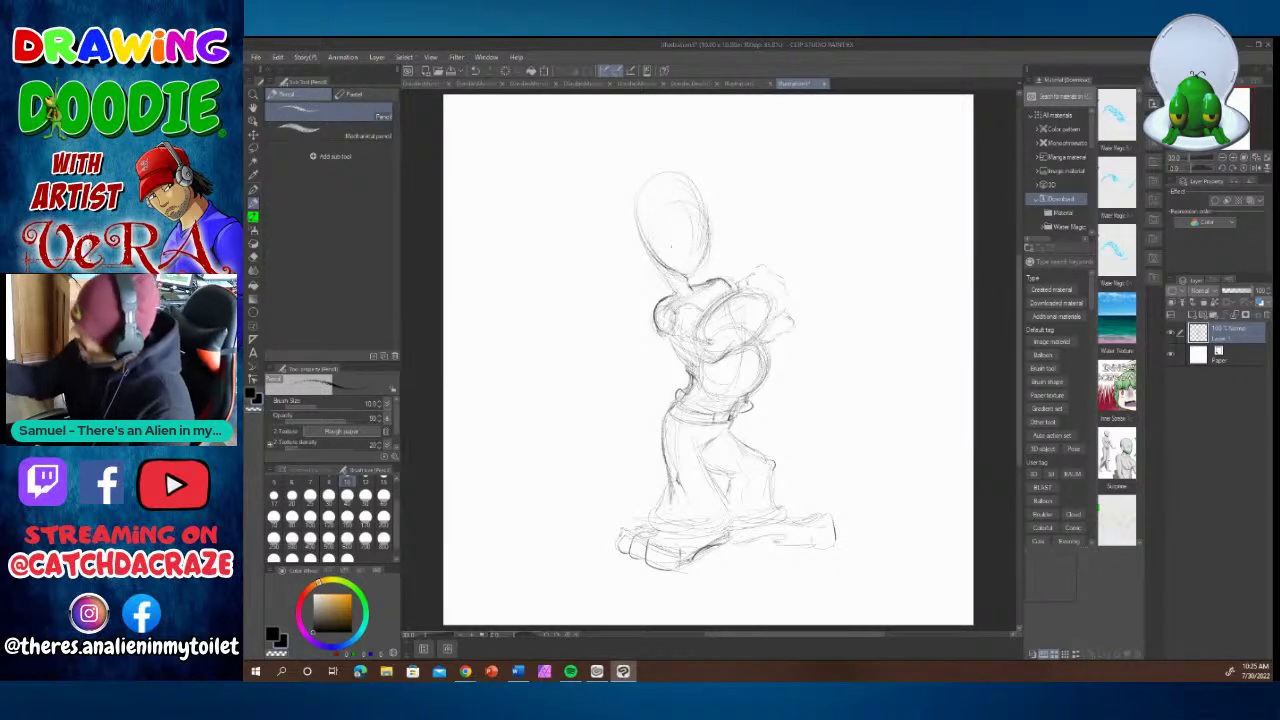
left_click_drag(654, 259, 674, 290)
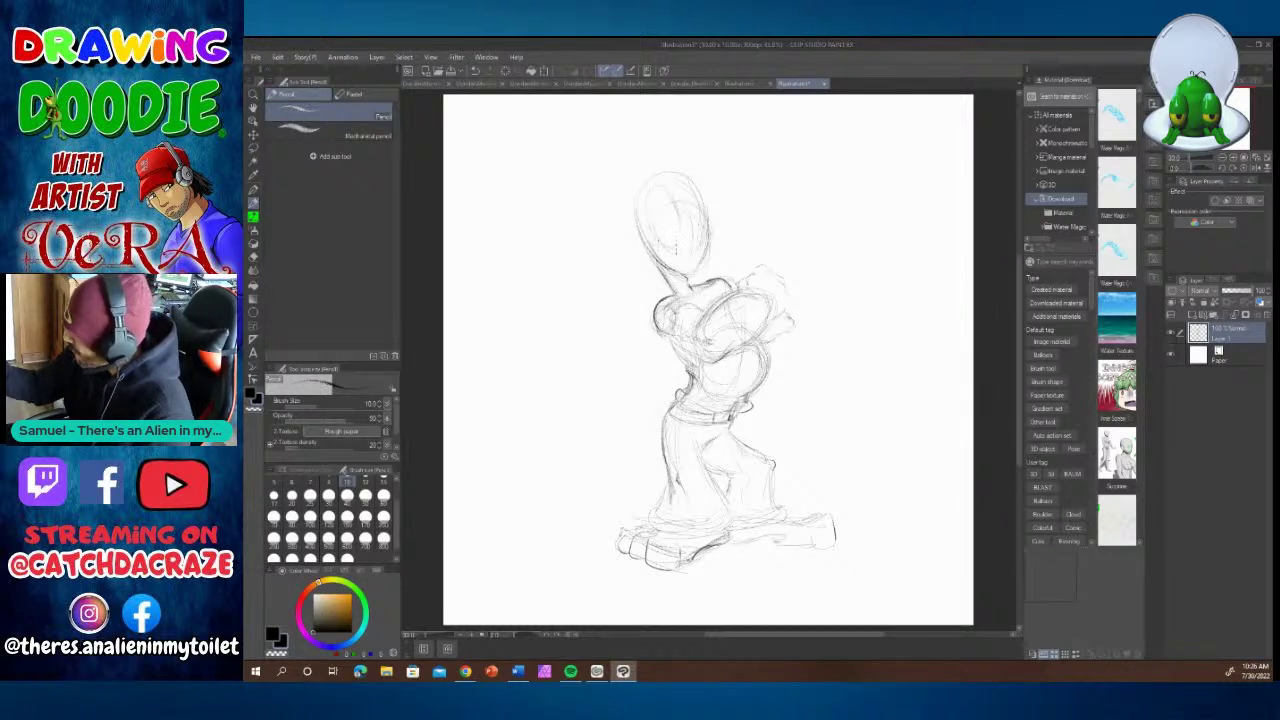
Sketch the face with a curved cheek line, a raised brow ridge and a narrow eye at the front of the head.
left_click_drag(660, 225, 683, 221)
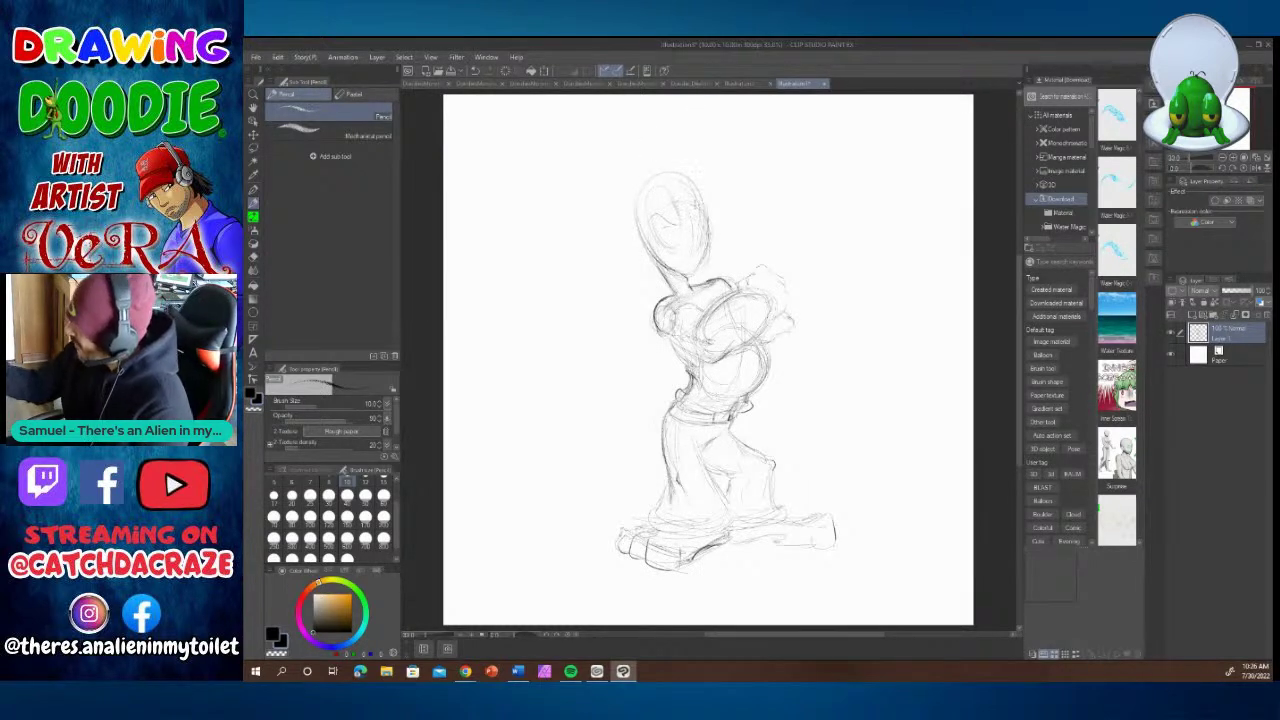
left_click_drag(686, 184, 703, 188)
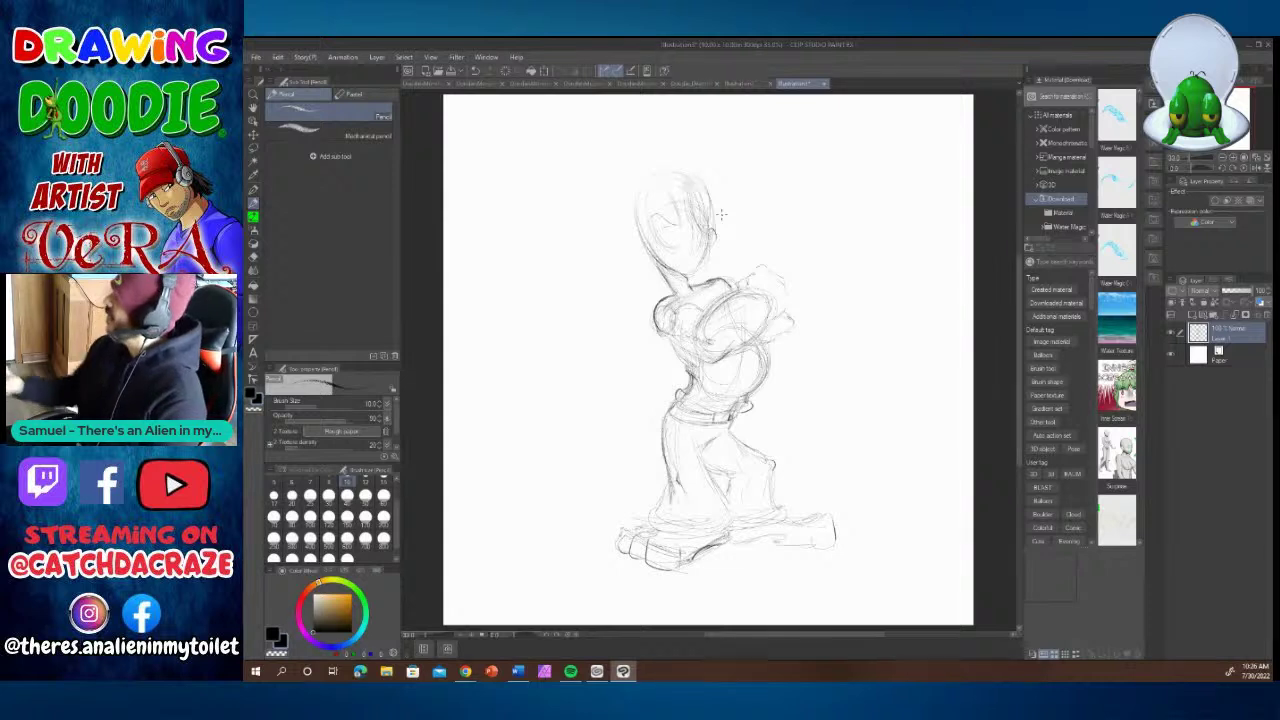
left_click_drag(702, 201, 705, 222)
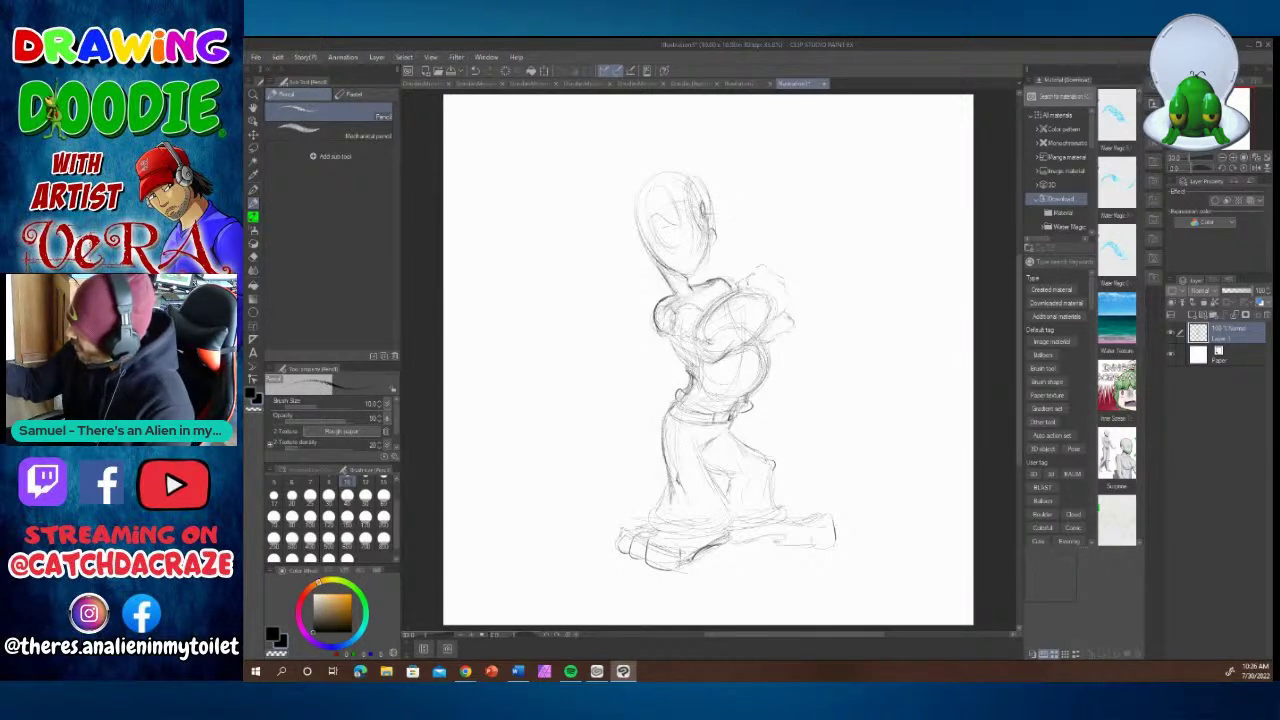
left_click_drag(700, 205, 703, 223)
mouse_move(684, 178)
left_mouse_down()
mouse_move(688, 191)
mouse_move(678, 177)
mouse_move(698, 166)
mouse_move(670, 187)
mouse_move(649, 176)
left_mouse_up()
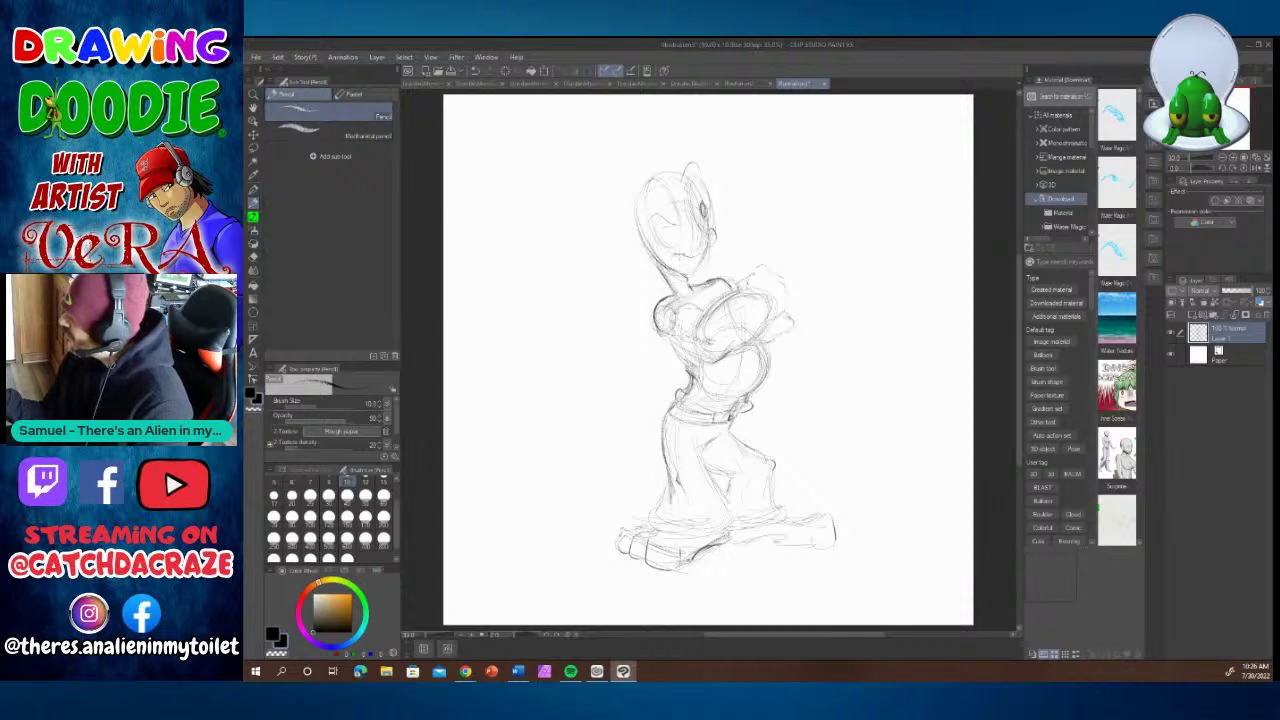
Draw a wavy mouth line and a smoking pipe with a short bowl extending diagonally from it.
mouse_move(685, 257)
left_mouse_down()
mouse_move(704, 250)
mouse_move(682, 254)
left_mouse_up()
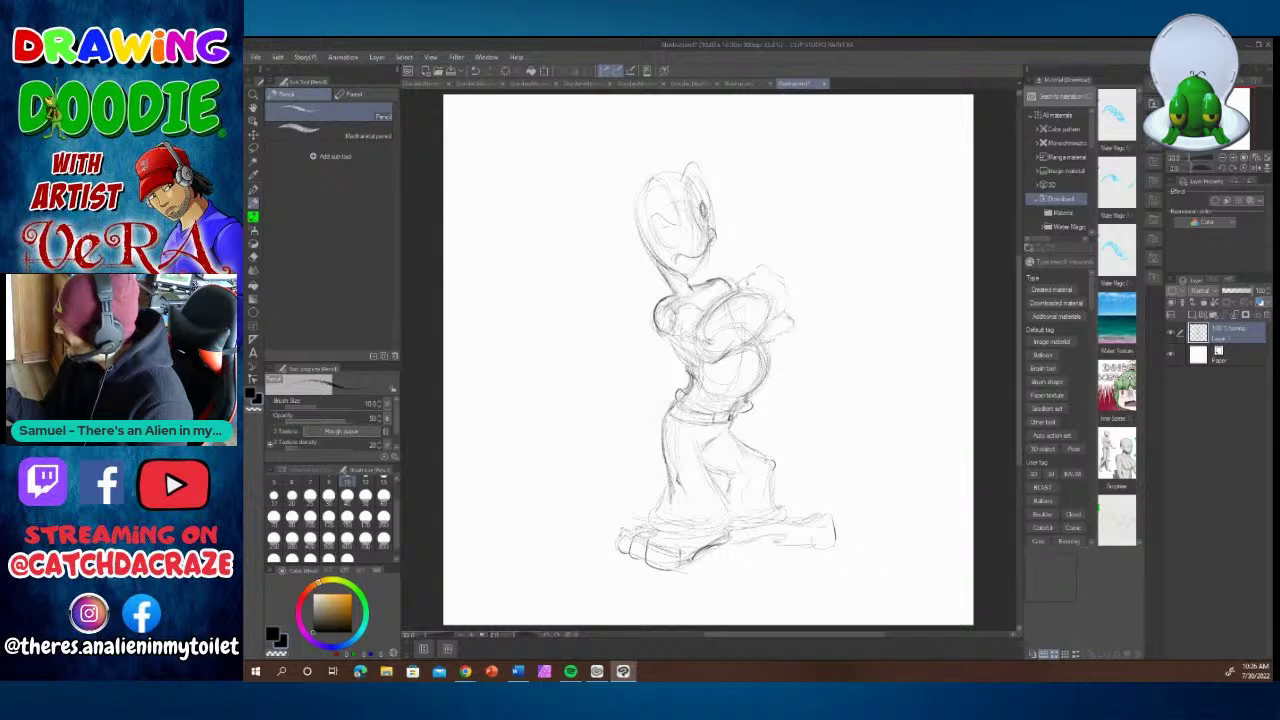
left_click_drag(711, 239, 733, 230)
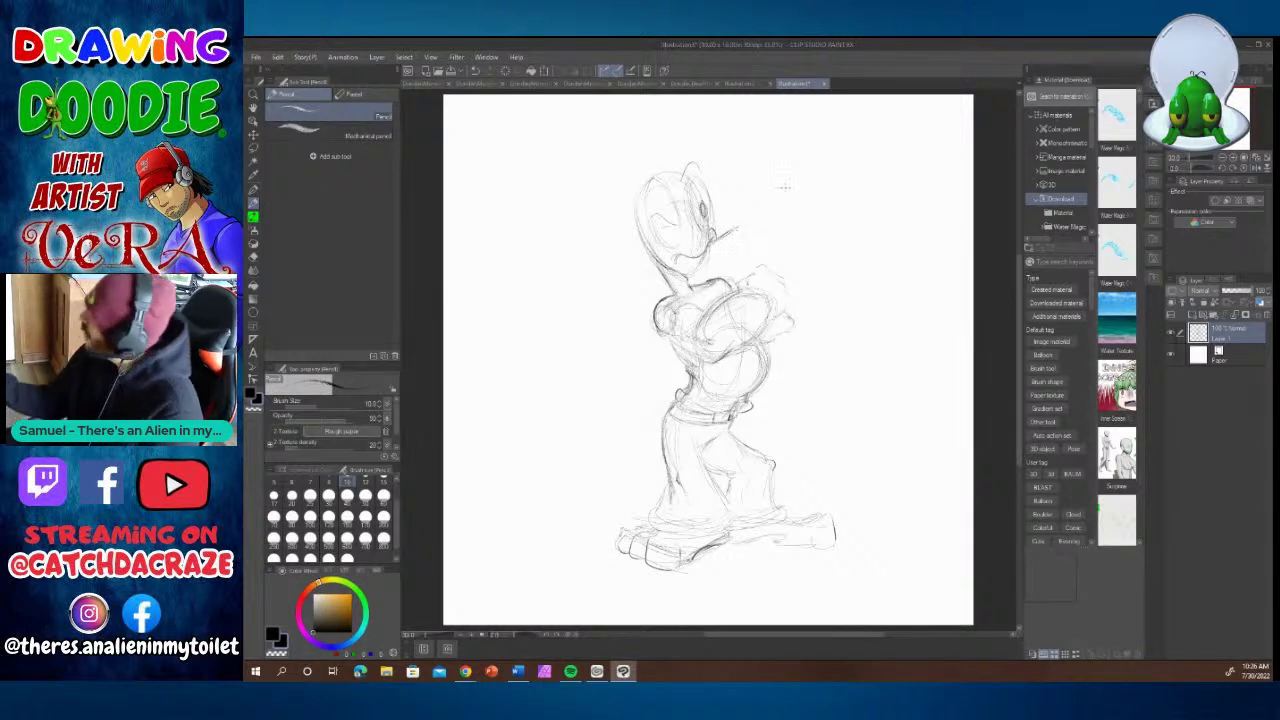
mouse_move(736, 217)
left_mouse_down()
mouse_move(750, 219)
mouse_move(742, 231)
mouse_move(751, 218)
mouse_move(748, 234)
left_mouse_up()
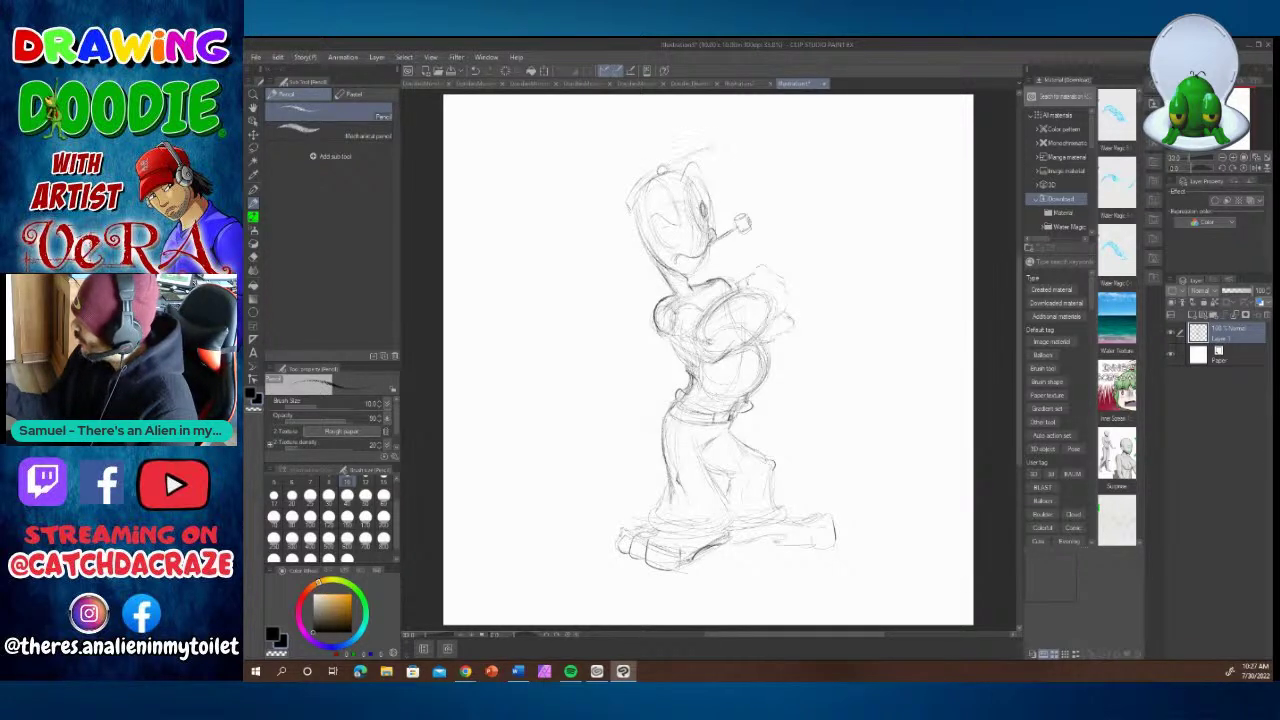
Sketch a sailor cap with a curved brim and tall puffy crown, then add a light contour behind the head.
mouse_move(674, 164)
left_mouse_down()
mouse_move(724, 151)
mouse_move(714, 181)
left_mouse_up()
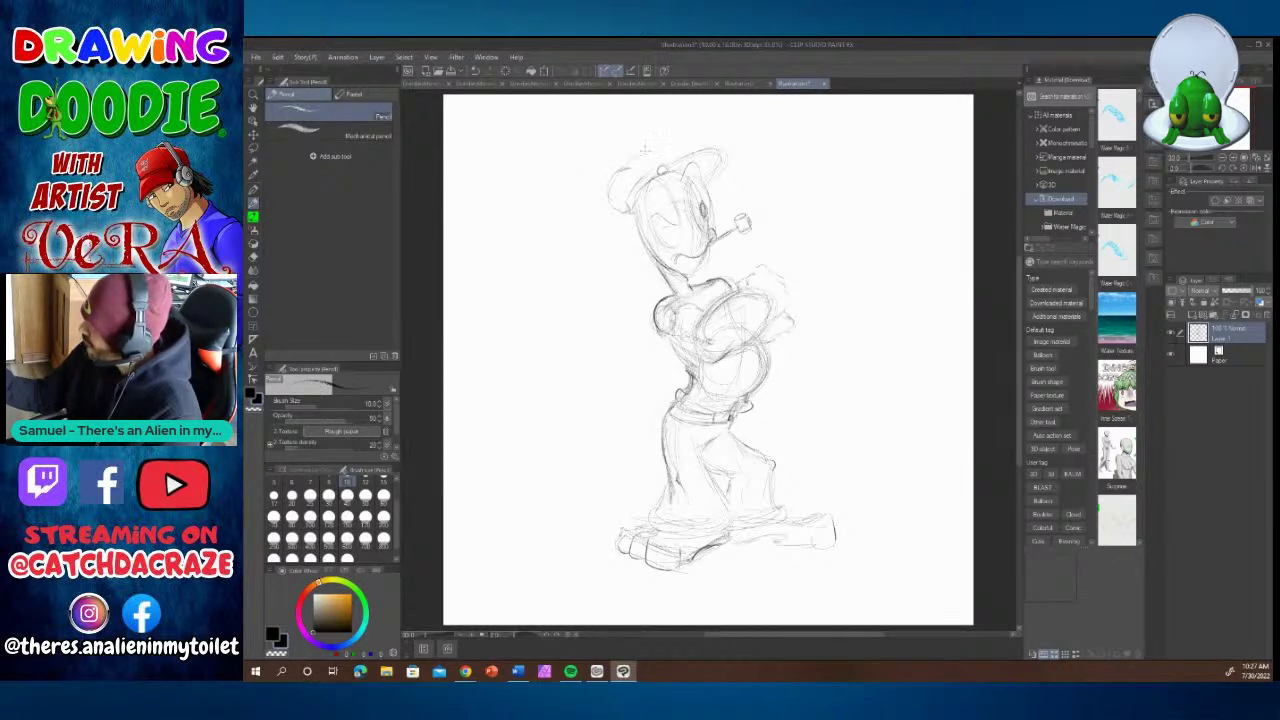
mouse_move(627, 168)
left_mouse_down()
mouse_move(666, 120)
mouse_move(654, 133)
mouse_move(684, 113)
mouse_move(703, 143)
left_mouse_up()
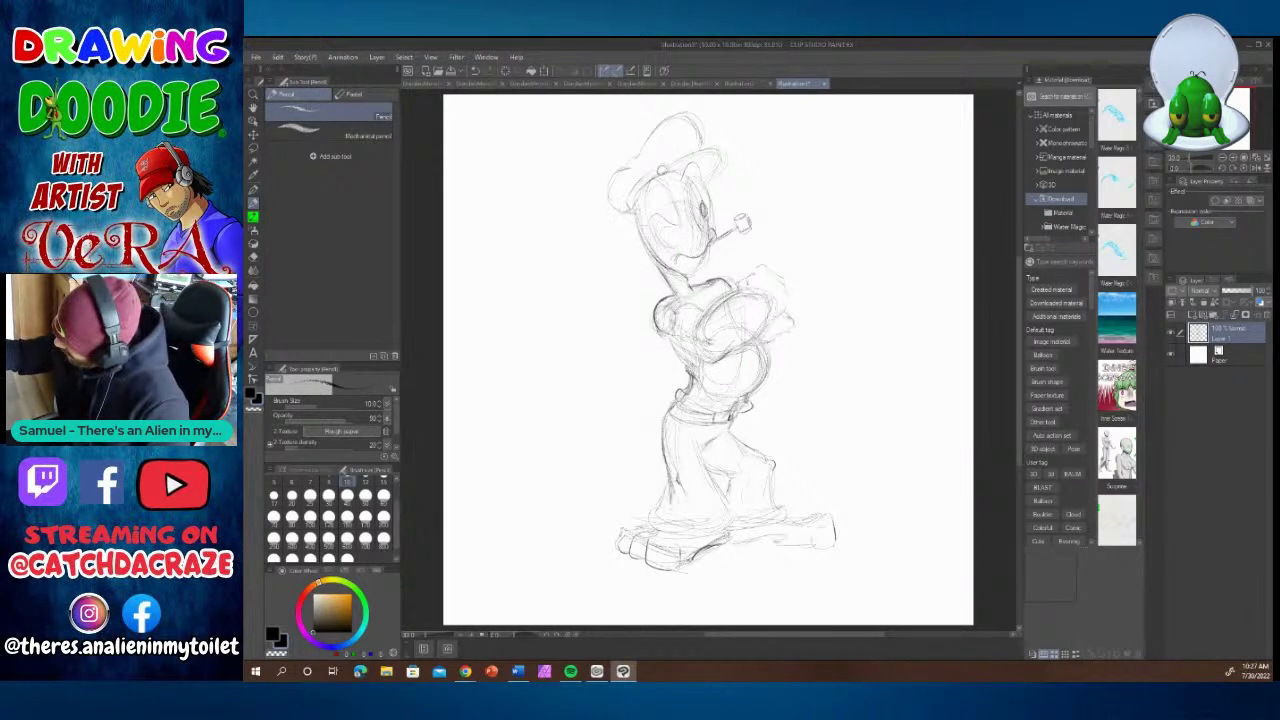
left_click_drag(632, 205, 656, 261)
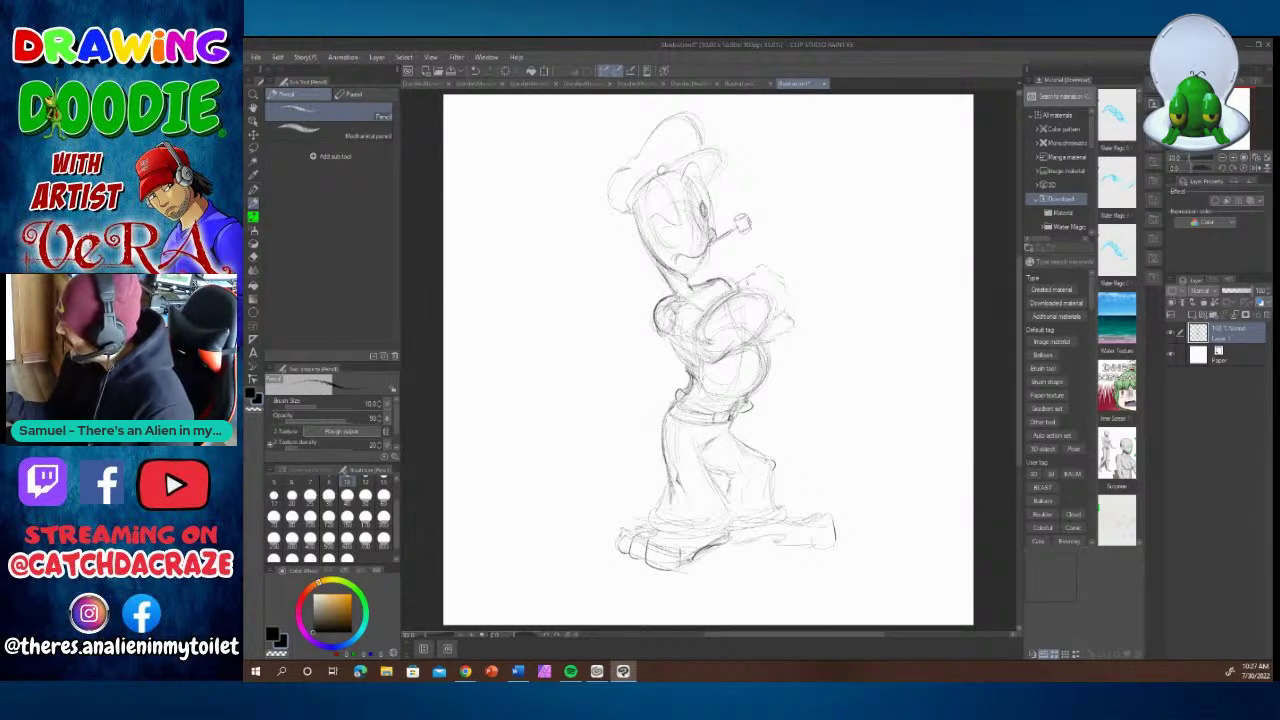
Draw the folded hand's fingers against the chest and darken the bulging oval forearm crossing the torso.
mouse_move(673, 296)
left_mouse_down()
mouse_move(704, 298)
mouse_move(686, 315)
mouse_move(686, 346)
left_mouse_up()
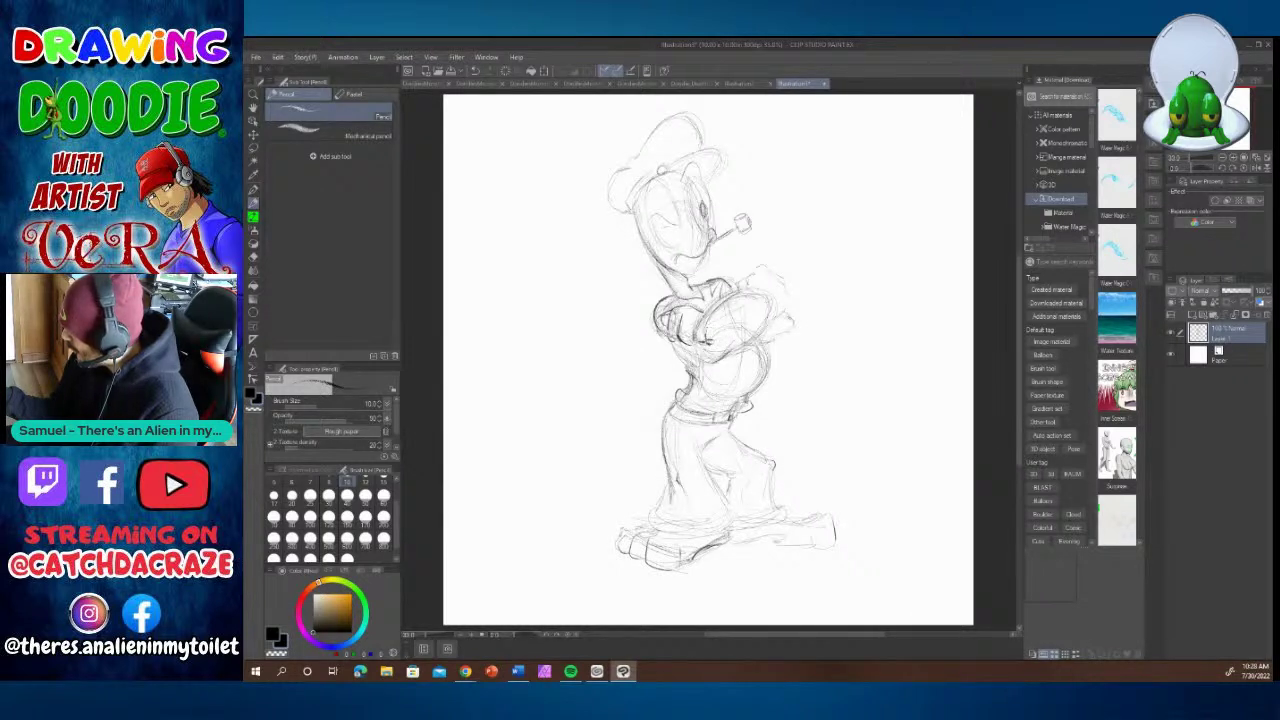
left_click_drag(720, 302, 753, 290)
left_click_drag(706, 333, 750, 290)
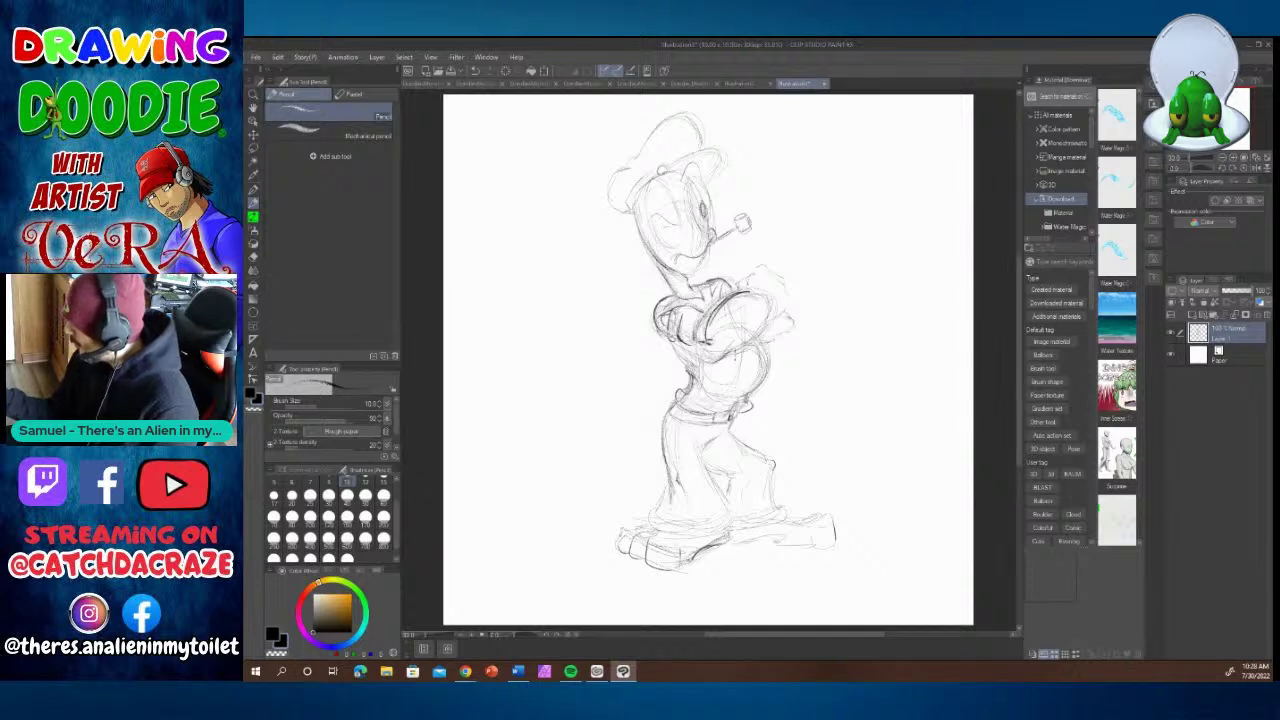
mouse_move(726, 355)
left_mouse_down()
mouse_move(762, 338)
mouse_move(774, 314)
mouse_move(763, 339)
left_mouse_up()
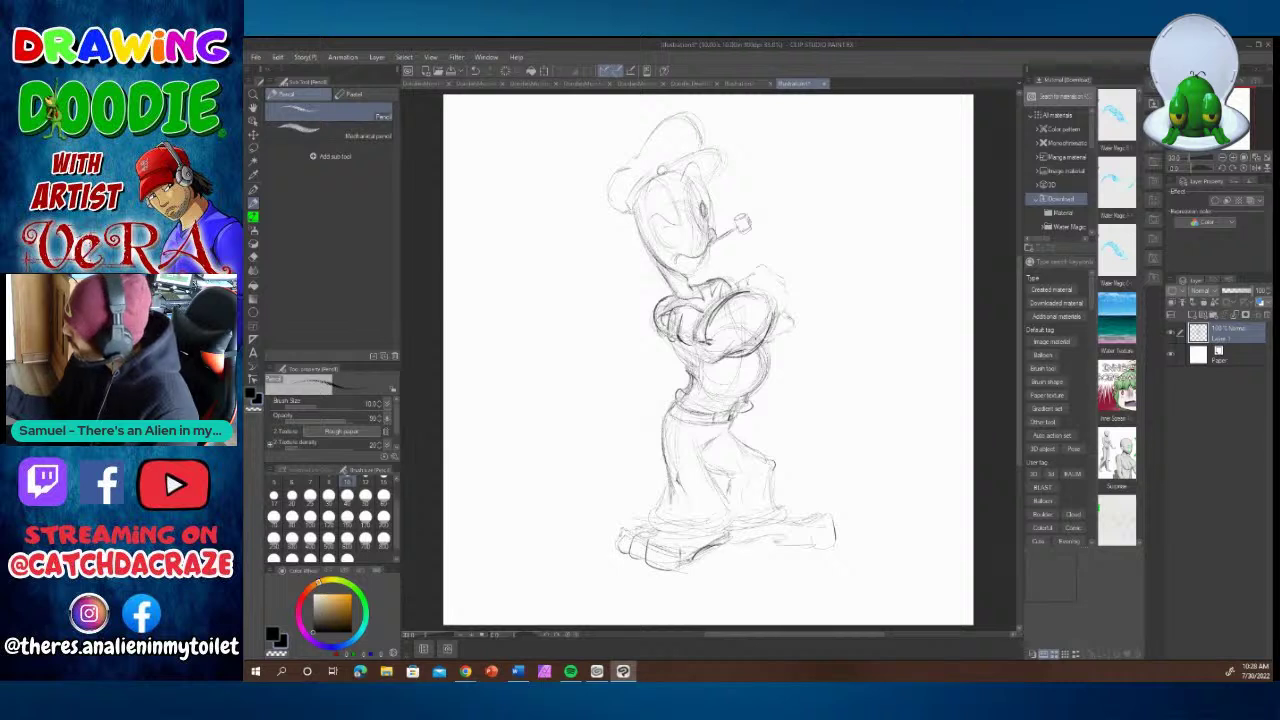
Outline the pointed shapes behind the forearm's outer end and add an anchor tattoo on the forearm.
left_click_drag(751, 290, 759, 299)
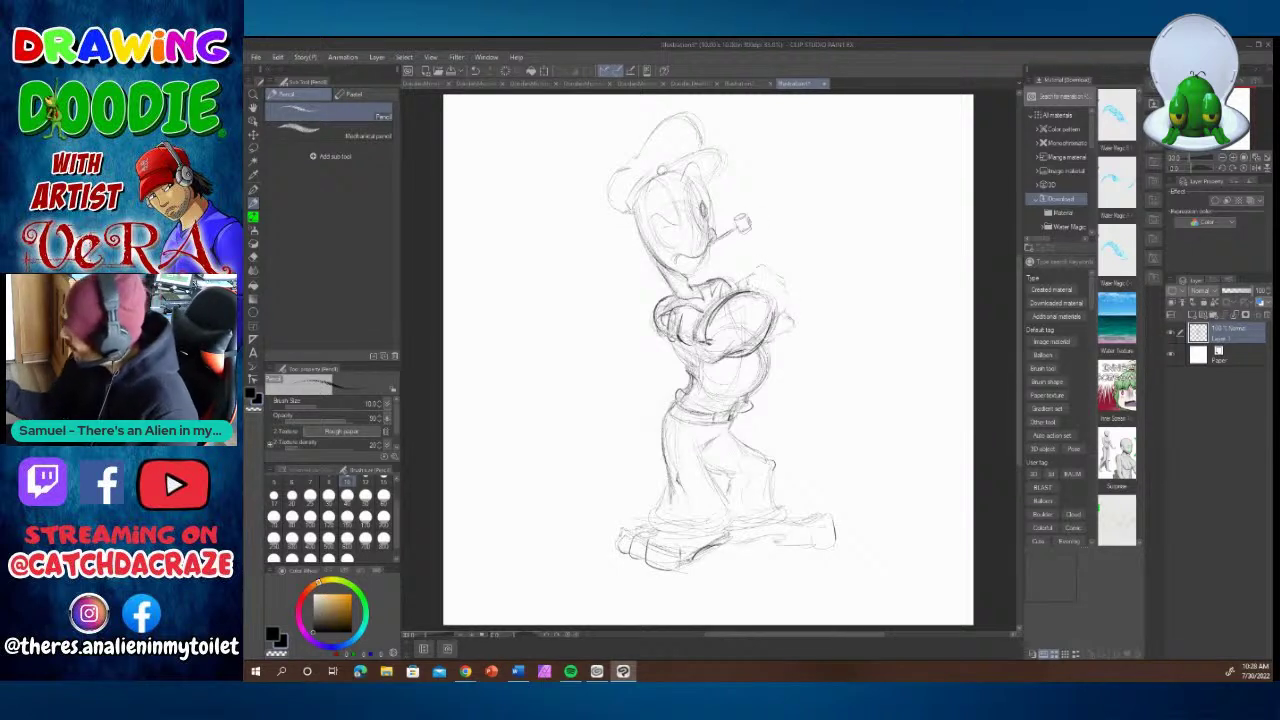
mouse_move(740, 283)
left_mouse_down()
mouse_move(766, 258)
mouse_move(792, 286)
mouse_move(784, 307)
left_mouse_up()
mouse_move(790, 305)
left_mouse_down()
mouse_move(776, 319)
mouse_move(786, 290)
left_mouse_up()
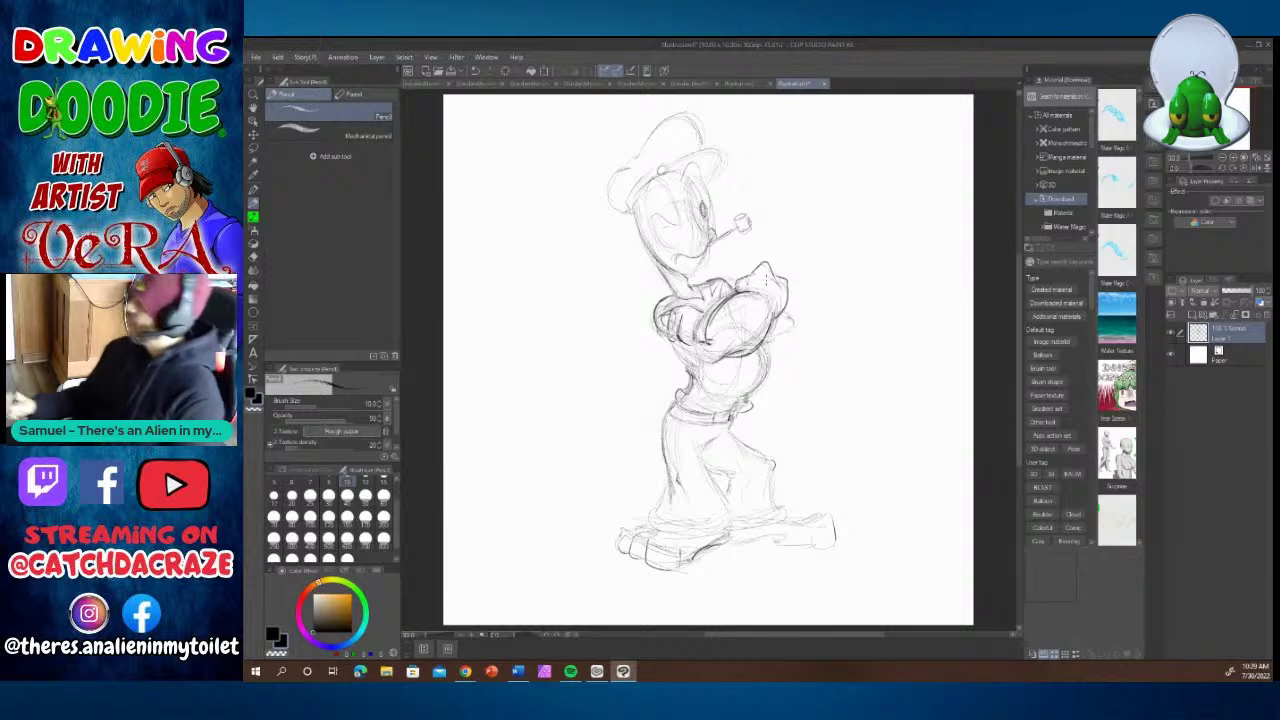
left_click_drag(724, 334, 740, 337)
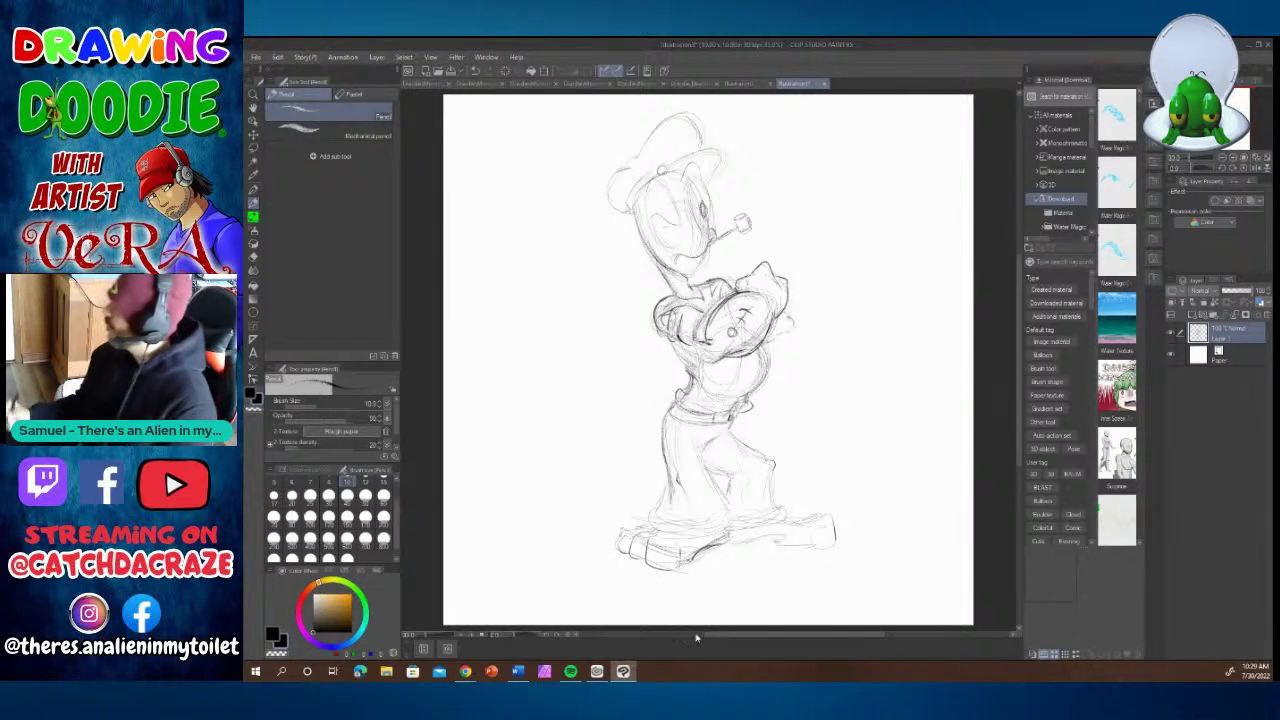
mouse_move(791, 324)
left_mouse_down()
mouse_move(766, 345)
mouse_move(796, 323)
mouse_move(781, 332)
left_mouse_up()
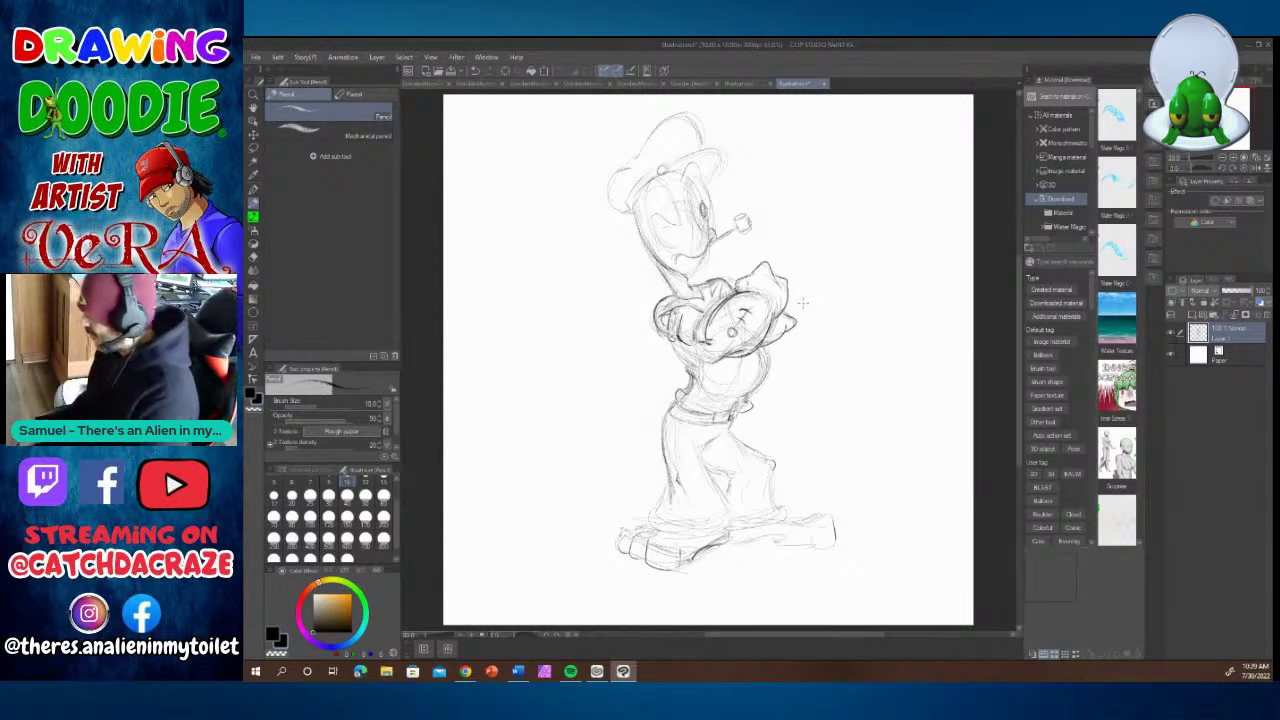
Add a new vector layer above the sketch and switch to the G-pen at brush size 12.
left_click(1206, 314)
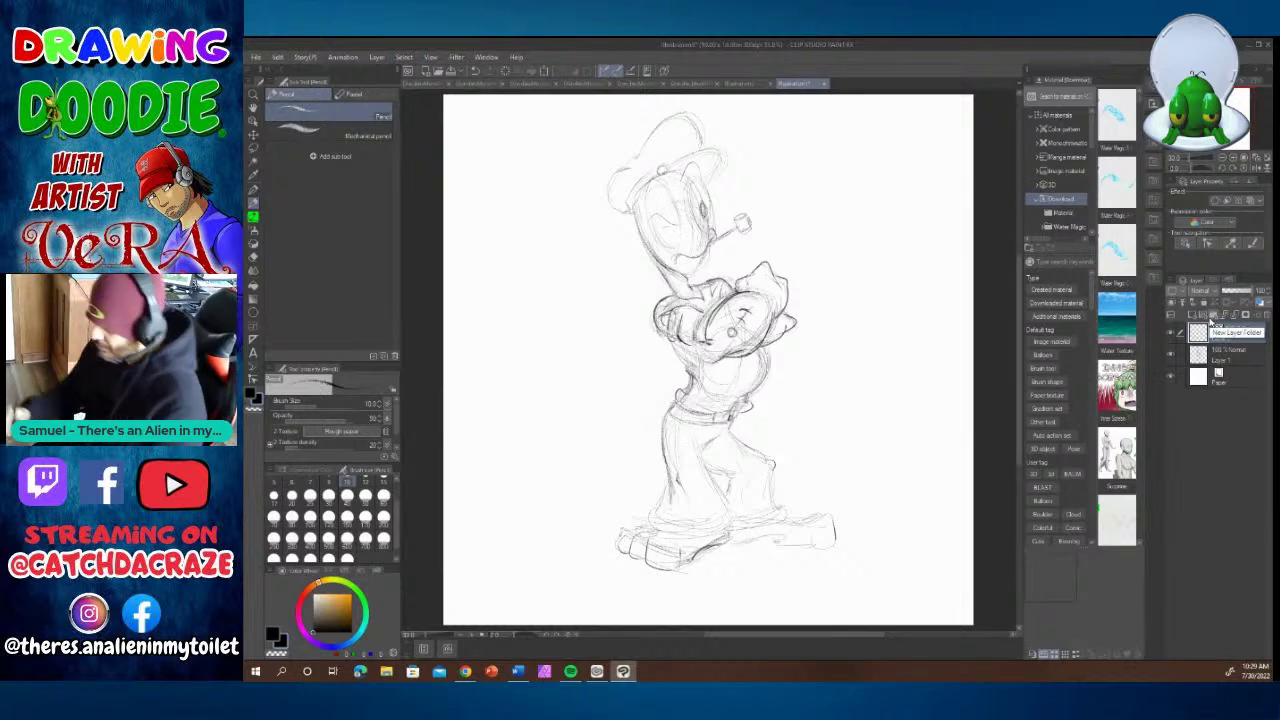
left_click(366, 482)
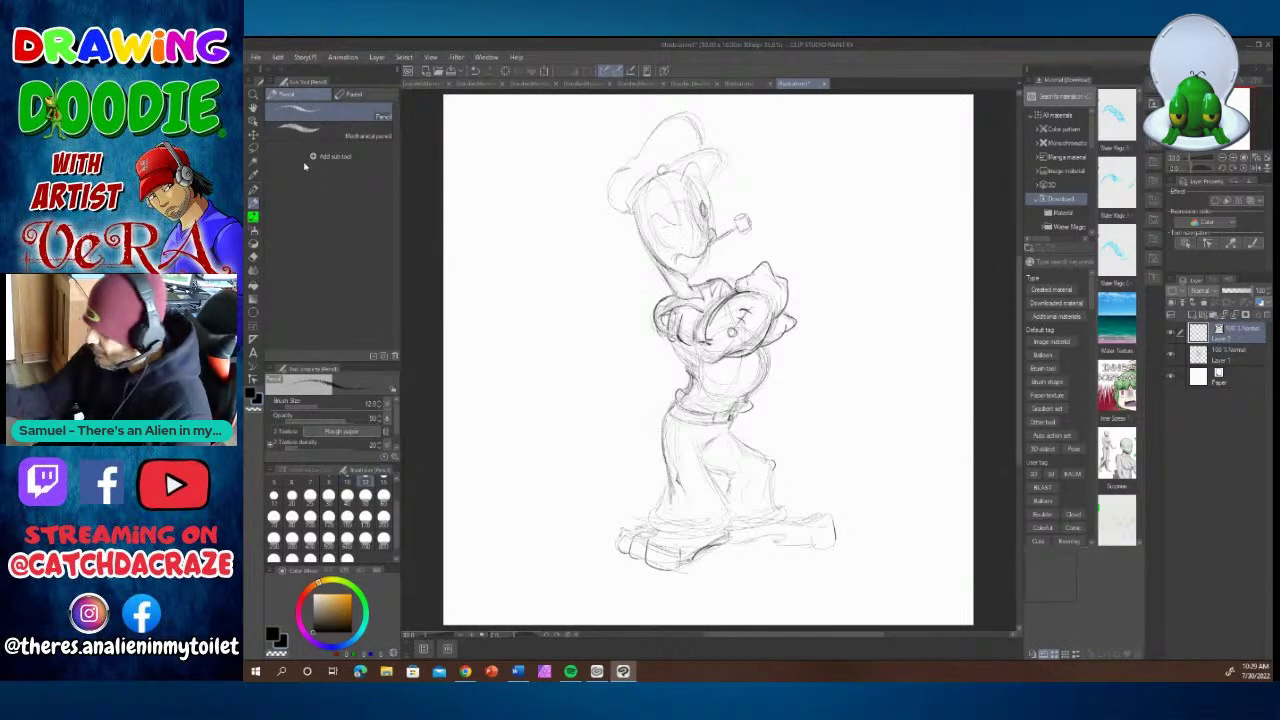
left_click(253, 189)
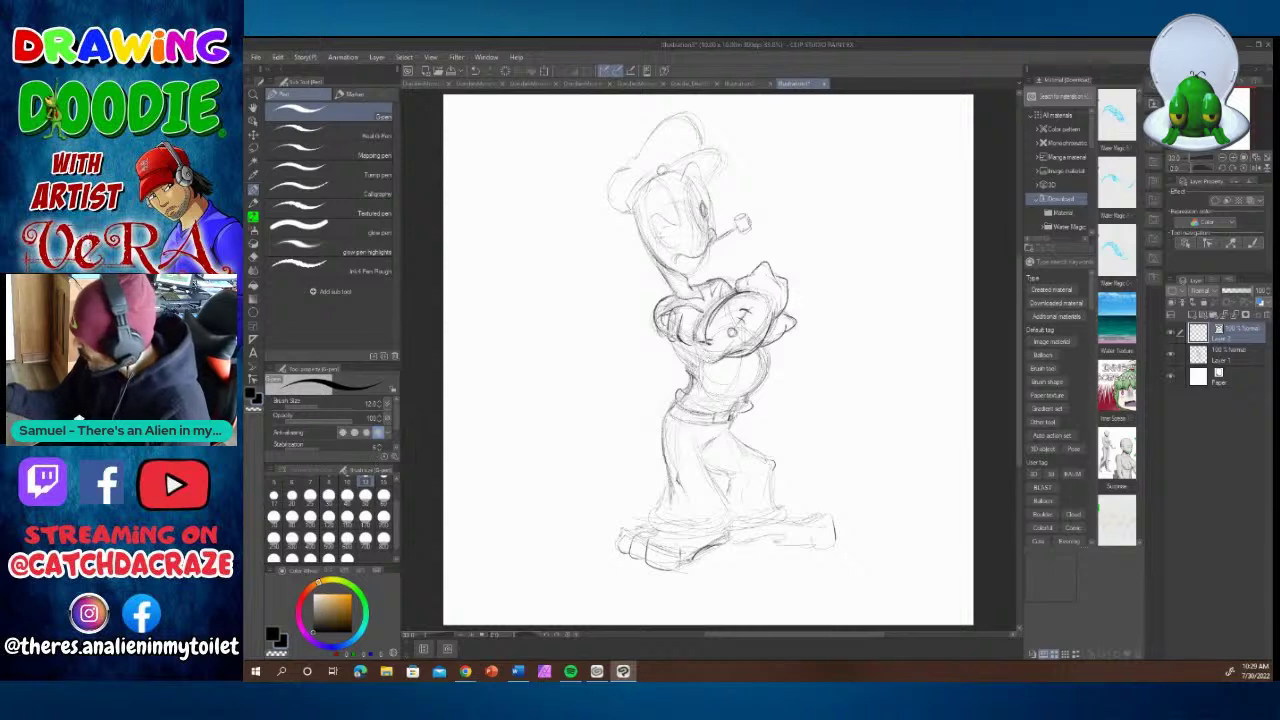
Ink the wavy mouth line in bold black, with a curl at the lip and a short crease at the corner.
left_click(472, 635)
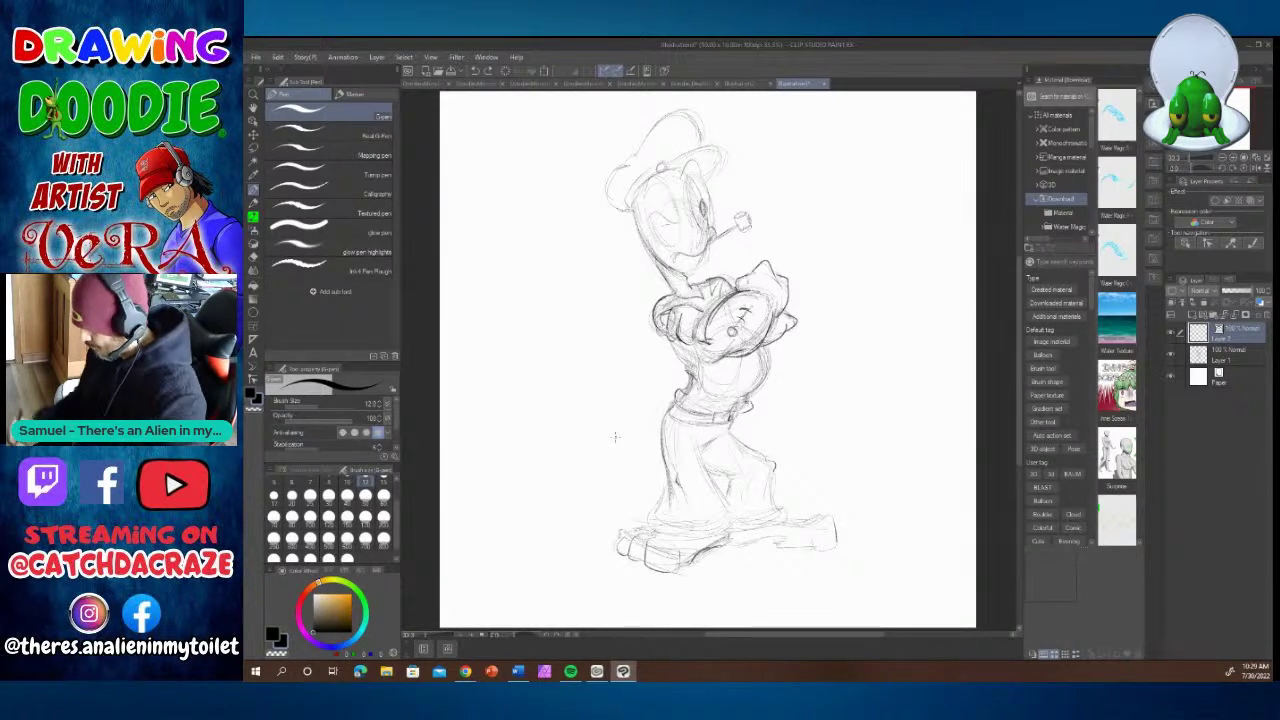
left_click(472, 635)
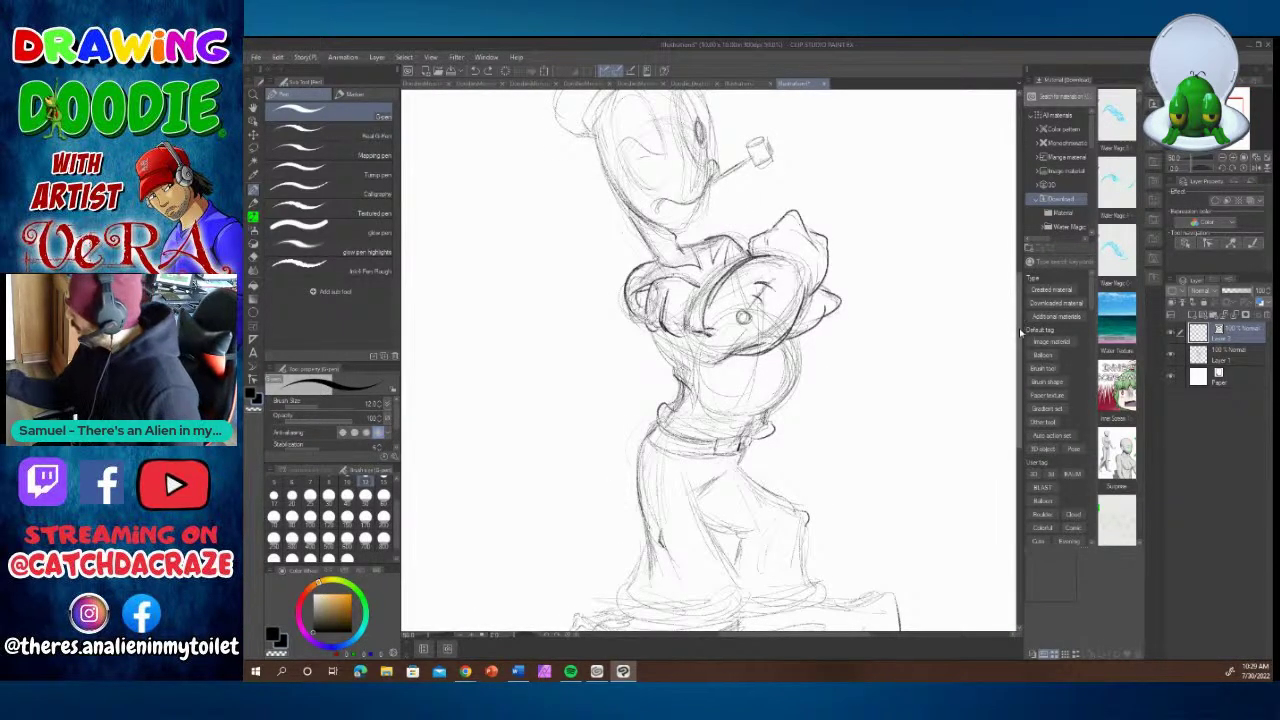
left_click_drag(1020, 329, 1020, 294)
left_click_drag(837, 636, 859, 640)
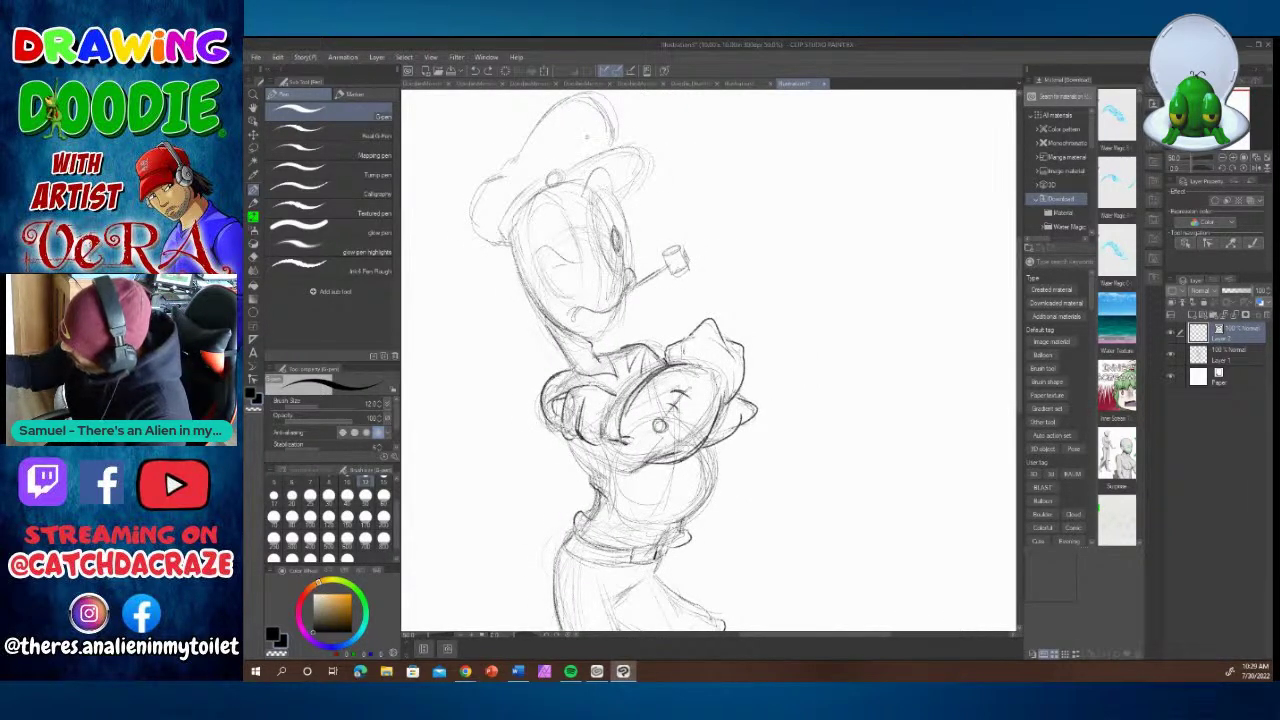
mouse_move(620, 278)
left_mouse_down()
mouse_move(638, 265)
mouse_move(620, 302)
mouse_move(569, 319)
mouse_move(578, 307)
left_mouse_up()
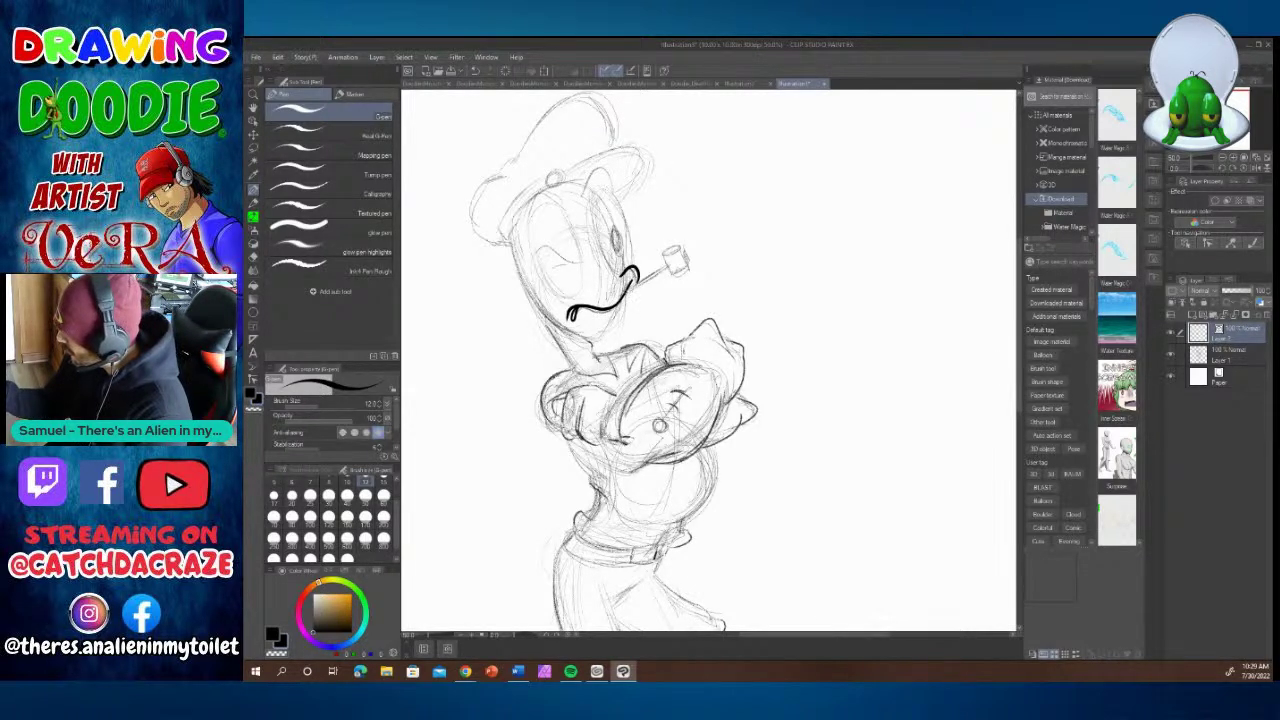
Ink the pipe's stem and bowl in black at brush size 8, running the stem out from the lip.
left_click(328, 493)
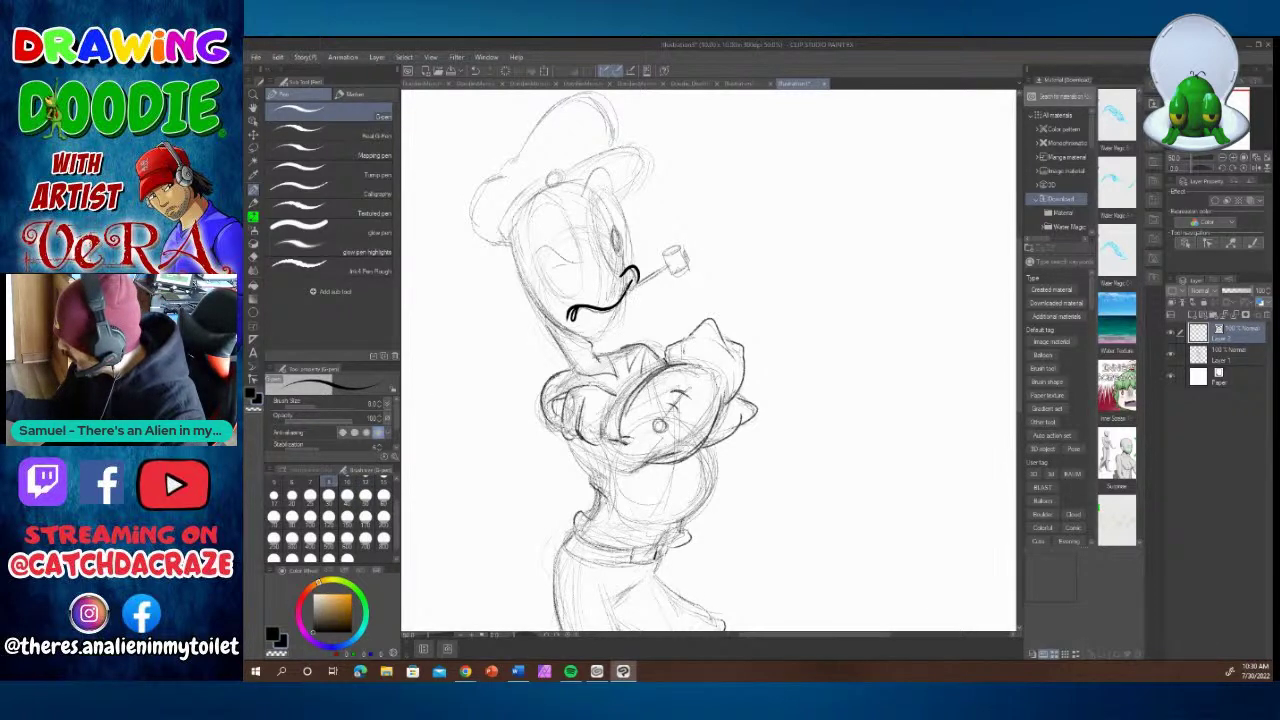
left_click_drag(630, 288, 668, 268)
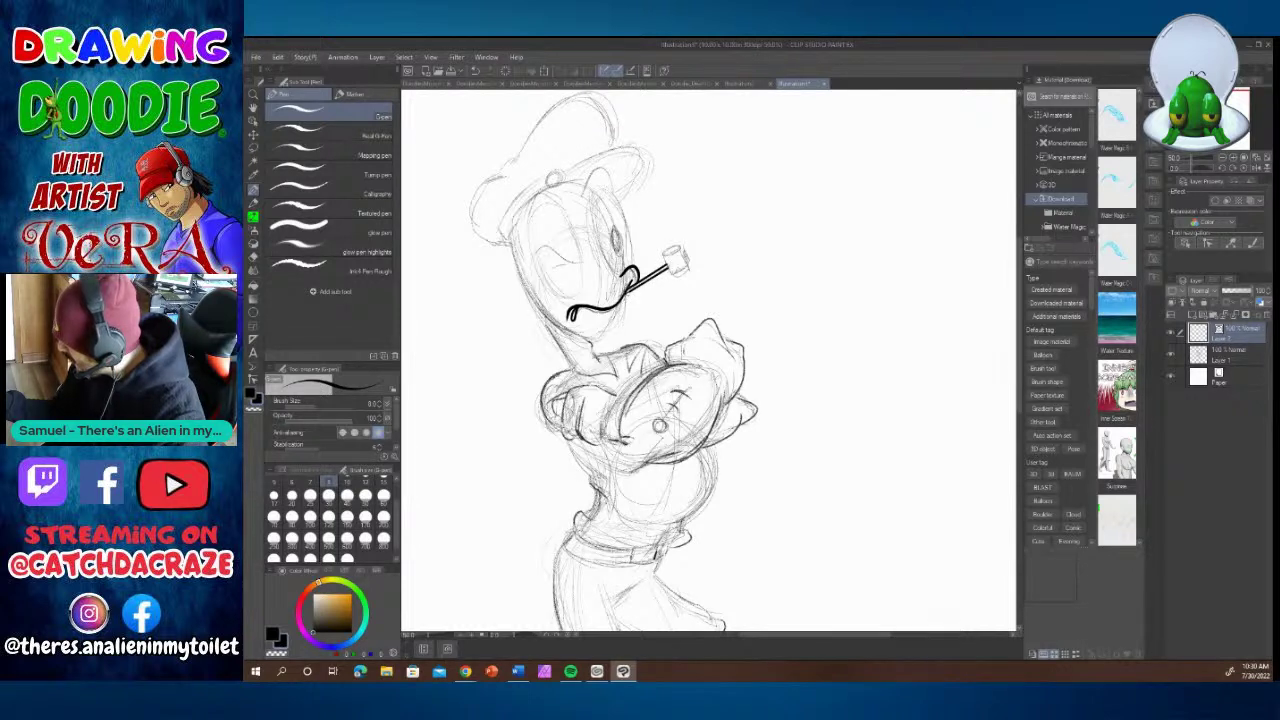
left_click_drag(624, 300, 634, 288)
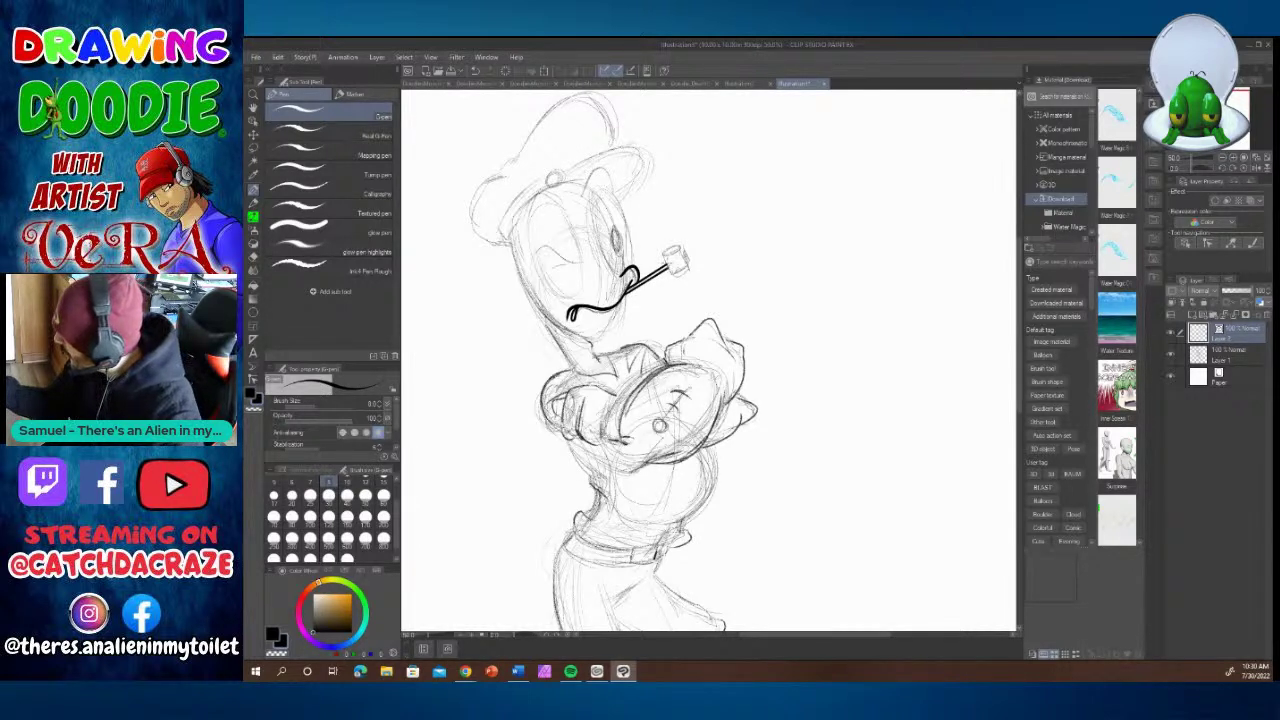
mouse_move(658, 265)
left_mouse_down()
mouse_move(669, 256)
mouse_move(669, 273)
left_mouse_up()
key("ctrl+z")
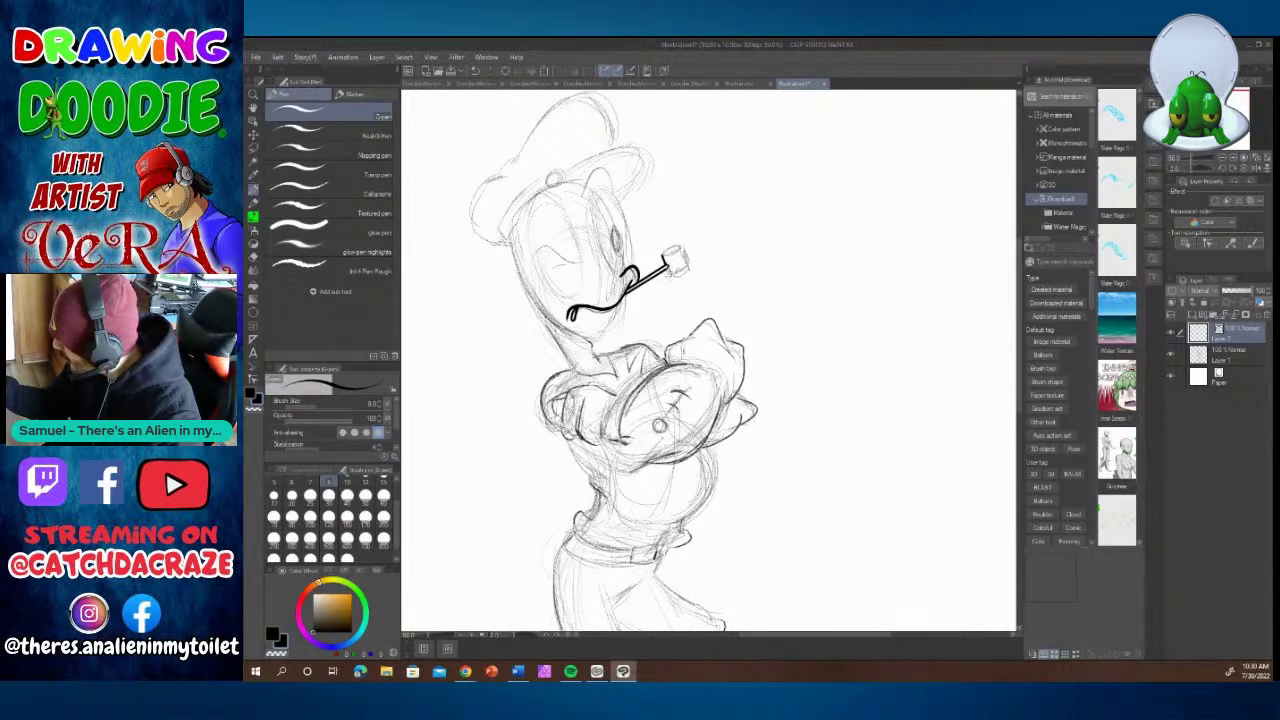
mouse_move(668, 273)
left_mouse_down()
mouse_move(690, 269)
mouse_move(681, 245)
mouse_move(663, 254)
mouse_move(684, 246)
left_mouse_up()
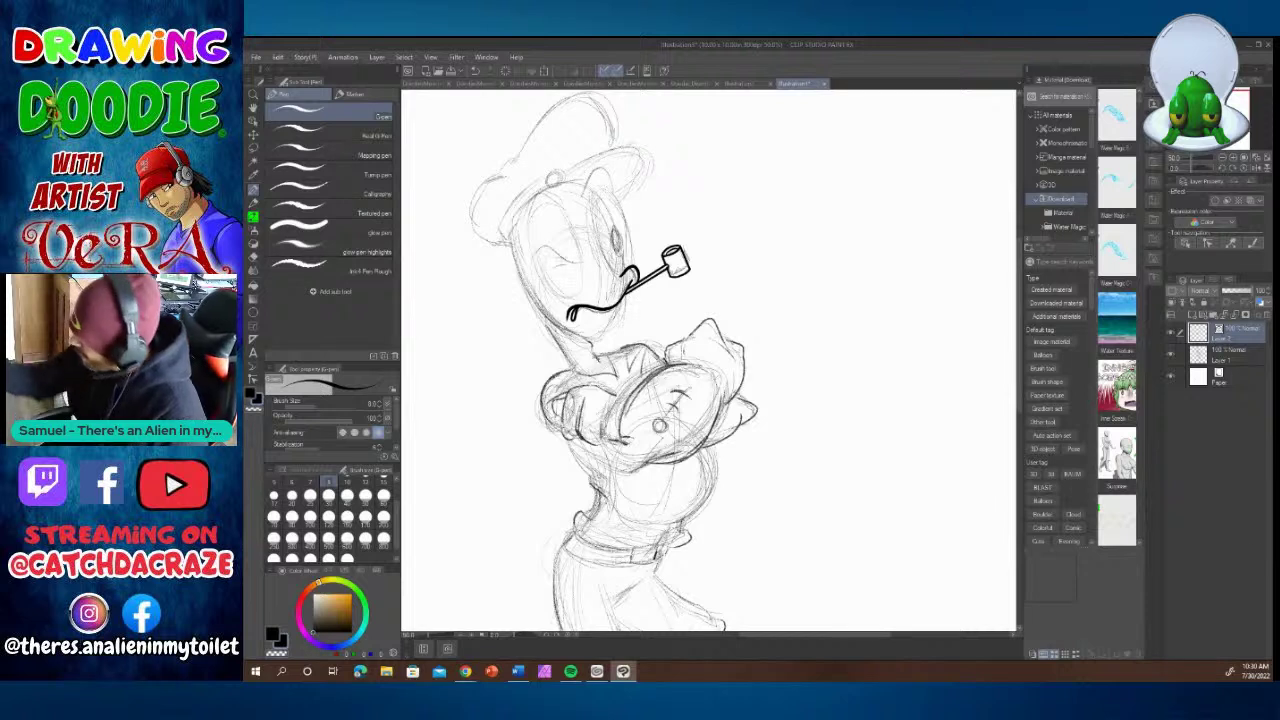
Set the brush size to 12 and ink the jaw and chin outline plus the open eye's tall oval and raised brow.
left_click(365, 481)
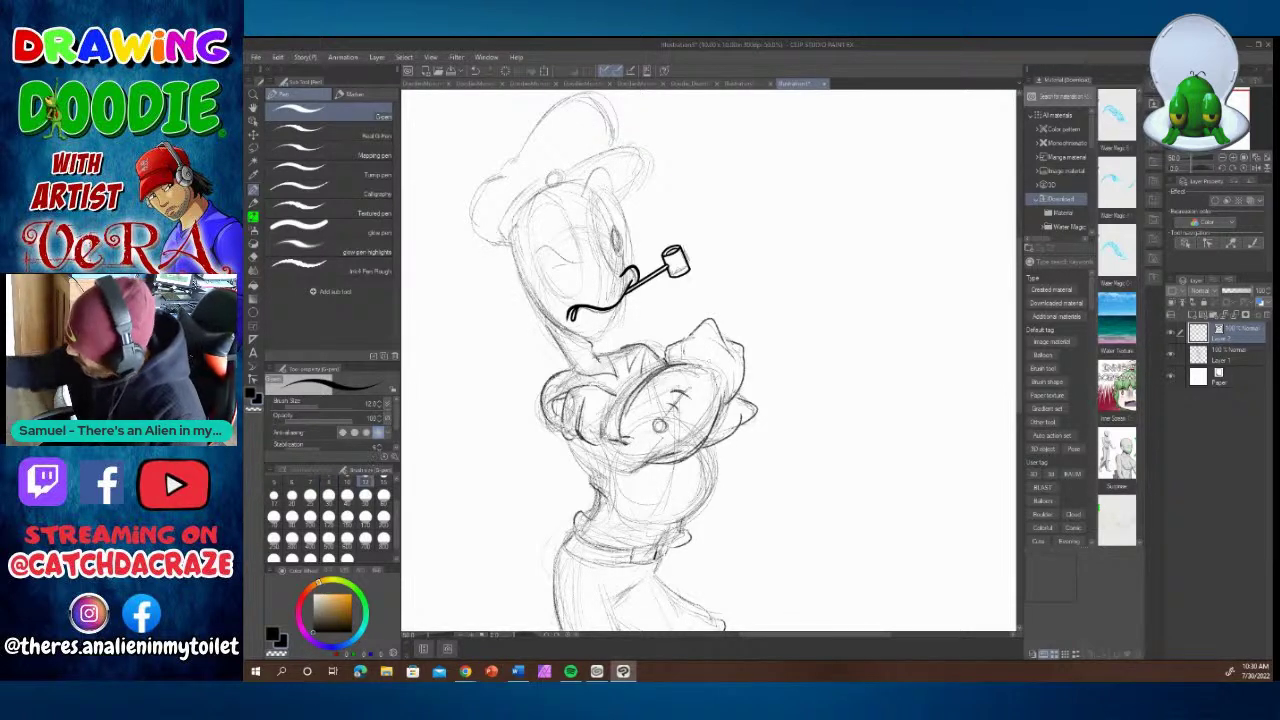
mouse_move(510, 238)
left_mouse_down()
mouse_move(526, 292)
mouse_move(567, 328)
mouse_move(611, 338)
mouse_move(632, 296)
left_mouse_up()
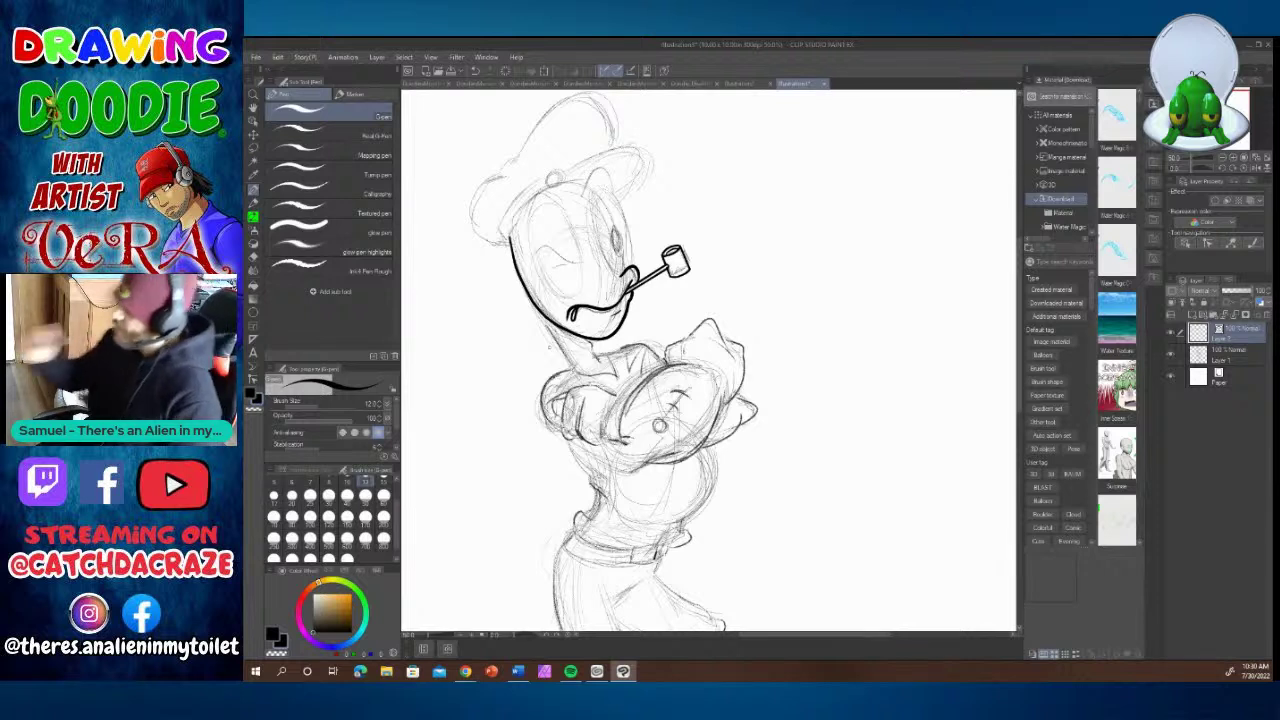
mouse_move(594, 188)
left_mouse_down()
mouse_move(592, 250)
mouse_move(618, 274)
left_mouse_up()
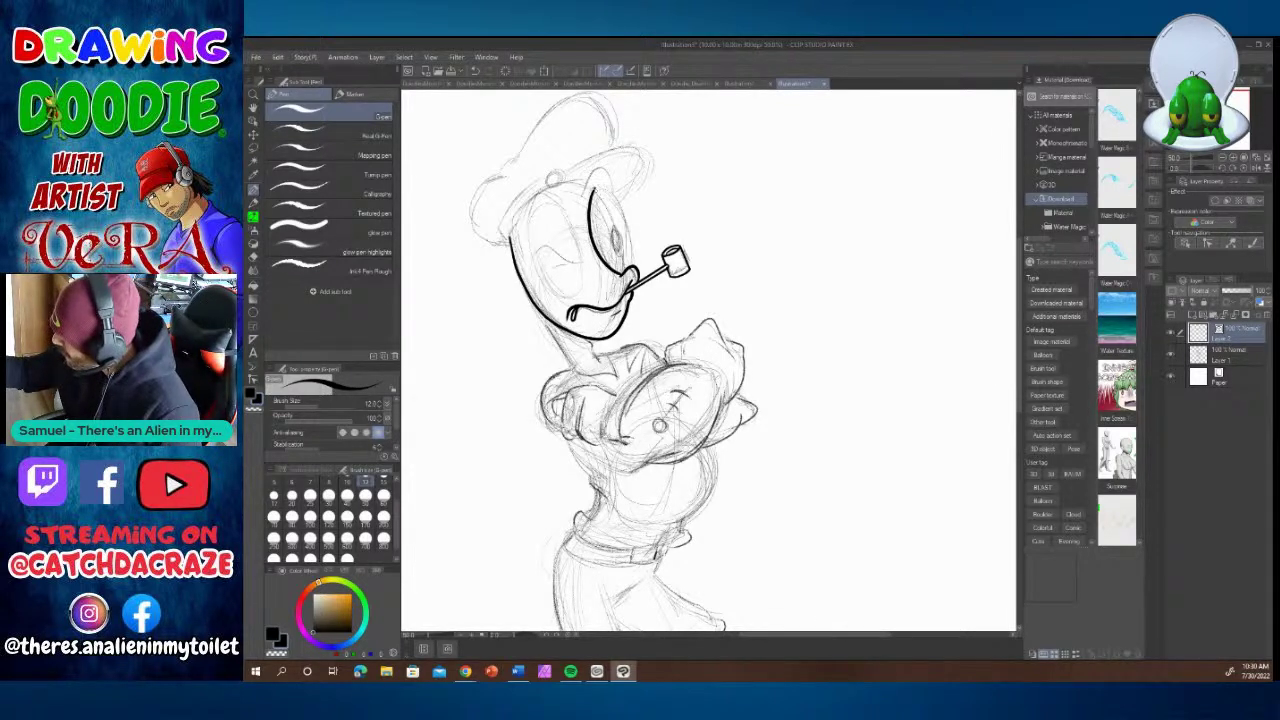
mouse_move(596, 187)
left_mouse_down()
mouse_move(621, 205)
mouse_move(632, 266)
left_mouse_up()
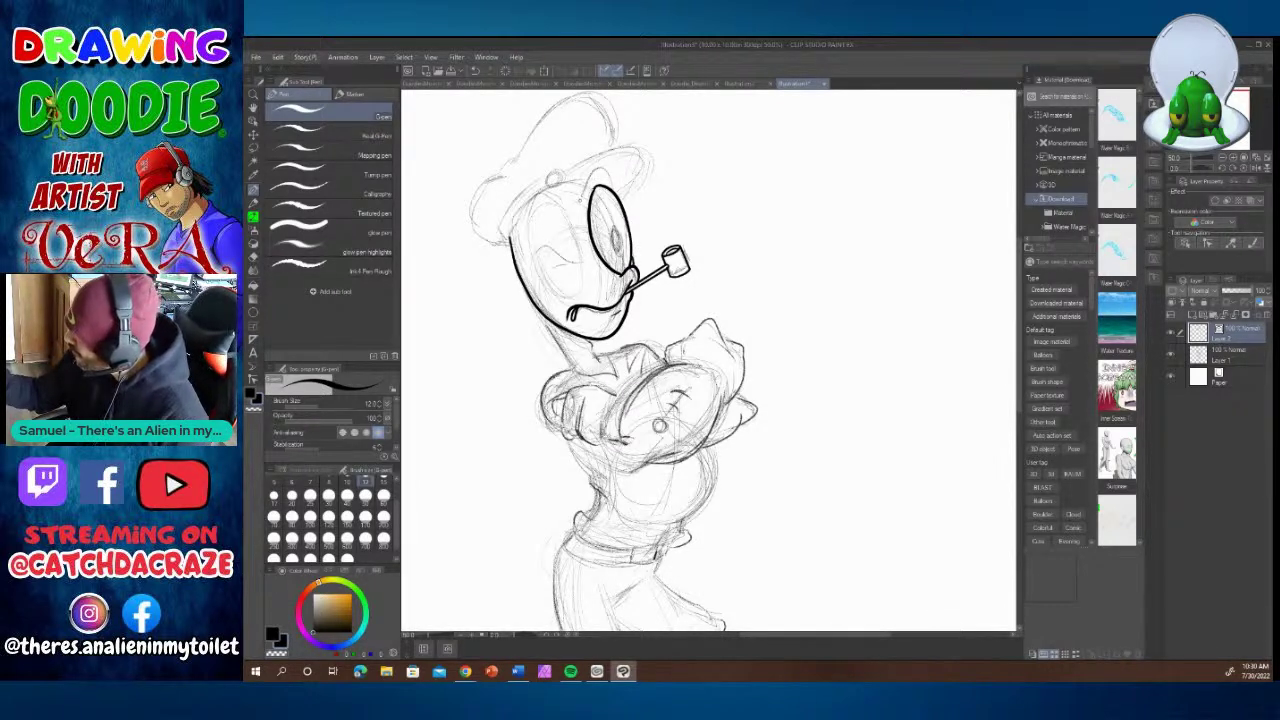
mouse_move(582, 200)
left_mouse_down()
mouse_move(598, 166)
mouse_move(616, 197)
left_mouse_up()
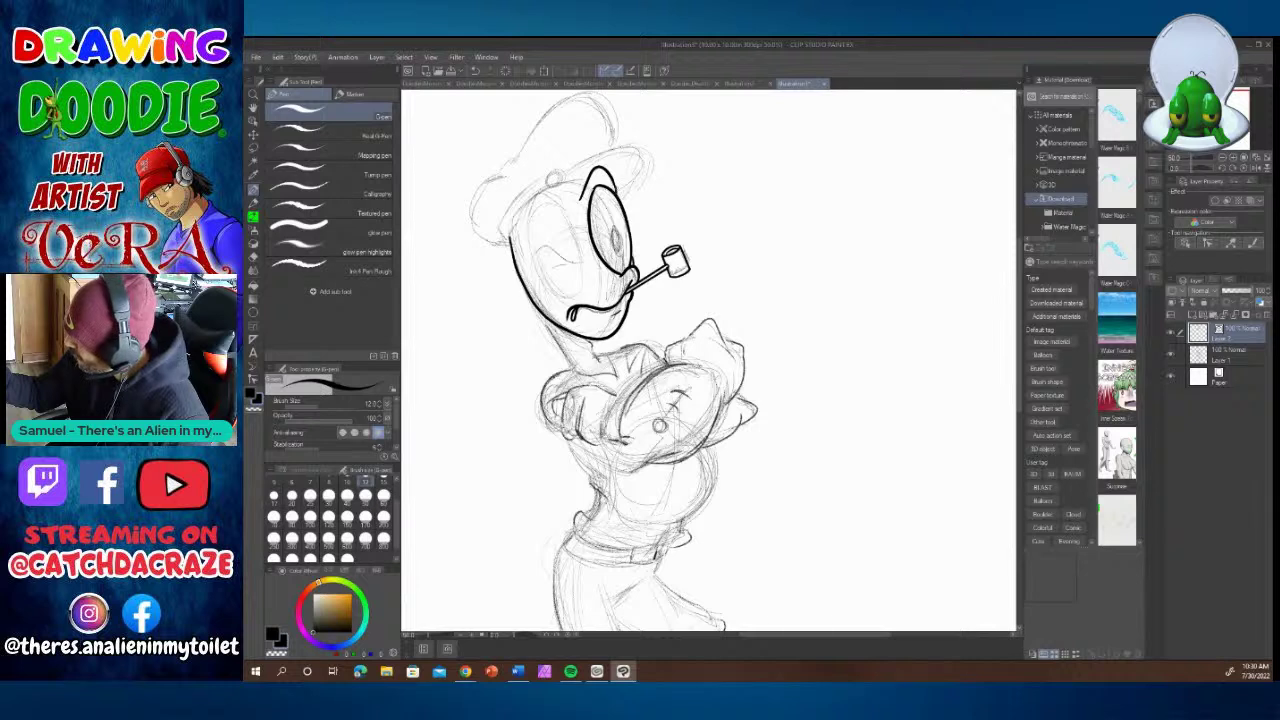
mouse_move(530, 222)
left_mouse_down()
mouse_move(540, 284)
mouse_move(568, 300)
mouse_move(586, 272)
mouse_move(582, 238)
mouse_move(555, 200)
mouse_move(530, 224)
left_mouse_up()
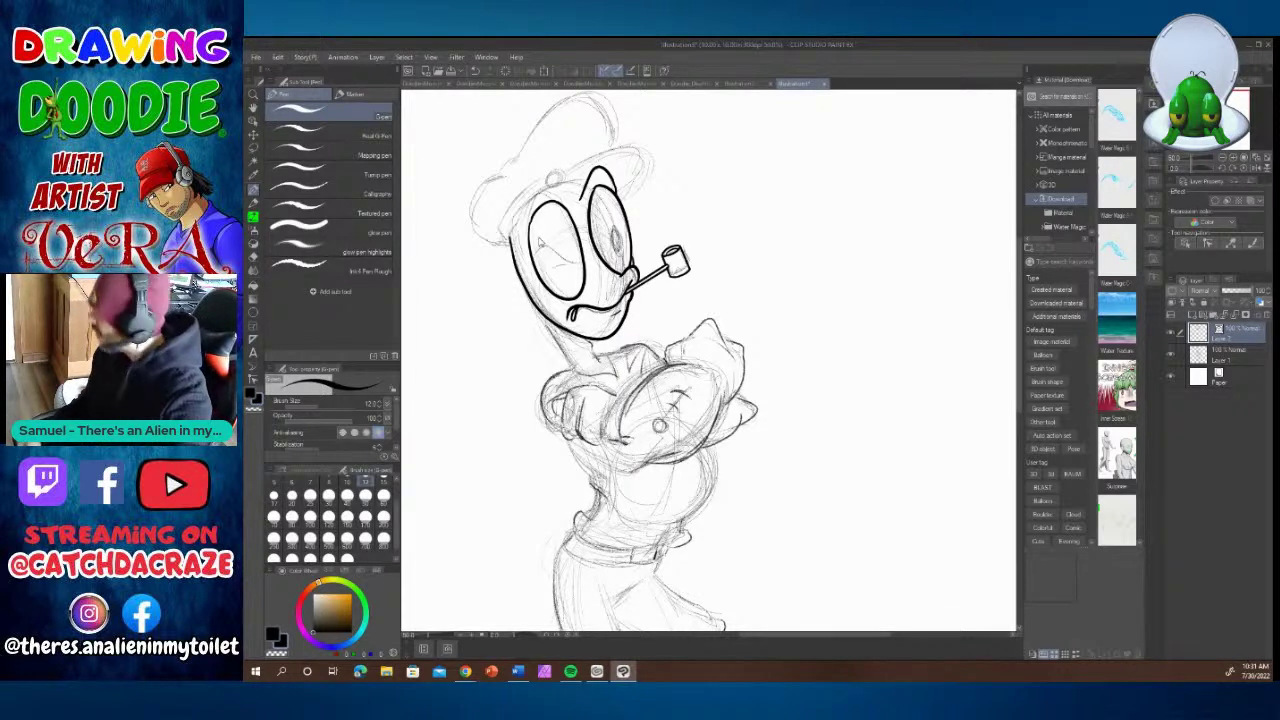
key("ctrl+z")
key("ctrl+z")
key("ctrl+z")
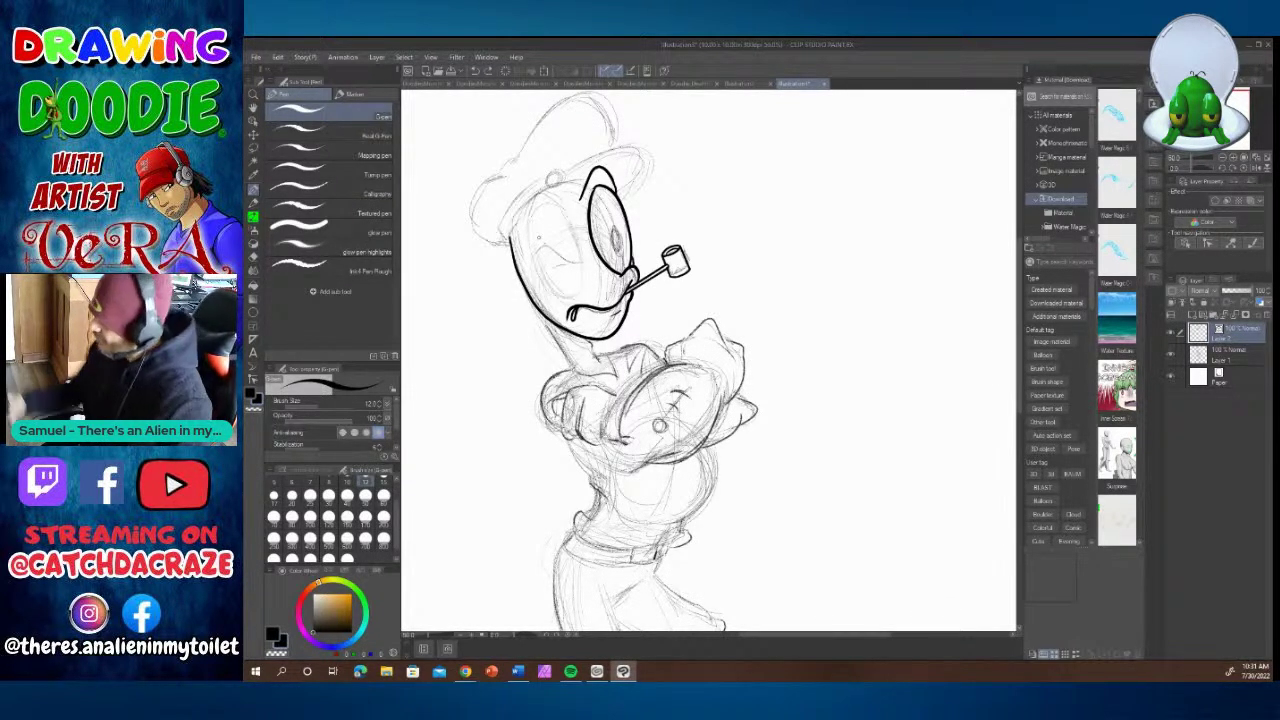
Ink the winking eye with its squinting lids, the cheek creases around it and the curved brow above.
mouse_move(520, 220)
left_mouse_down()
mouse_move(552, 288)
mouse_move(577, 293)
mouse_move(575, 228)
mouse_move(555, 202)
mouse_move(532, 204)
mouse_move(528, 222)
mouse_move(584, 262)
mouse_move(567, 263)
left_mouse_up()
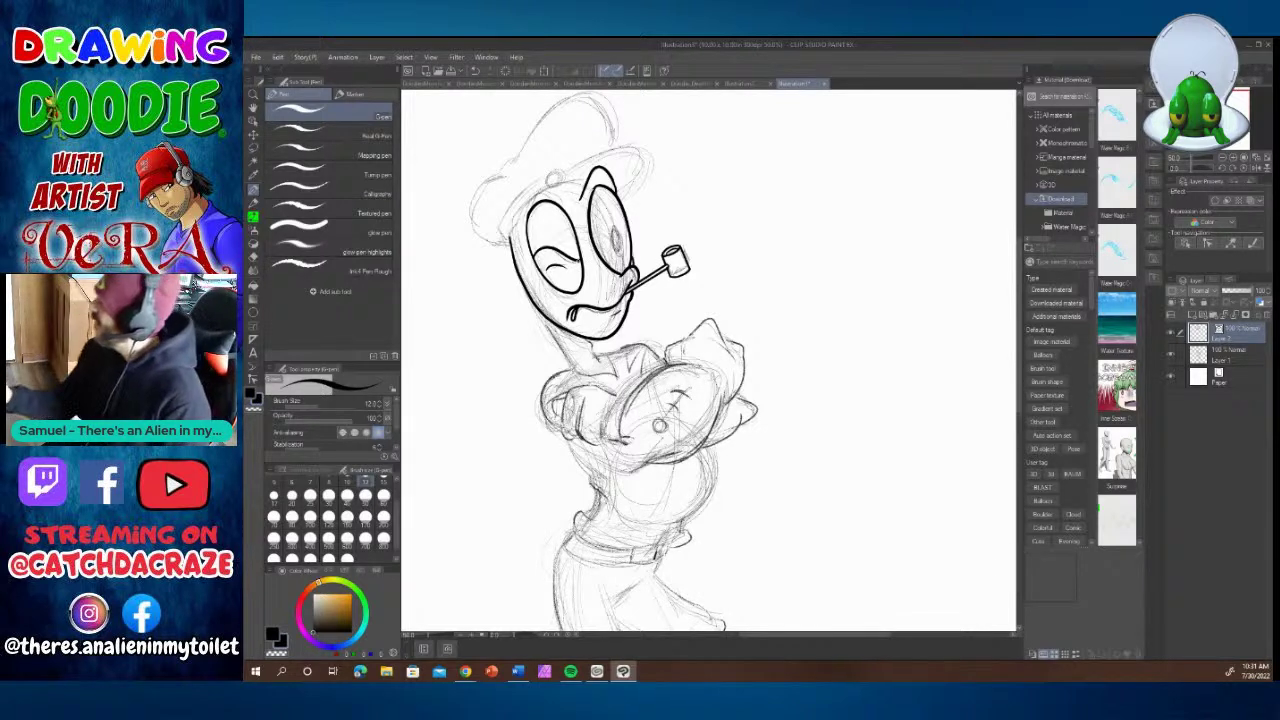
left_click_drag(530, 255, 547, 289)
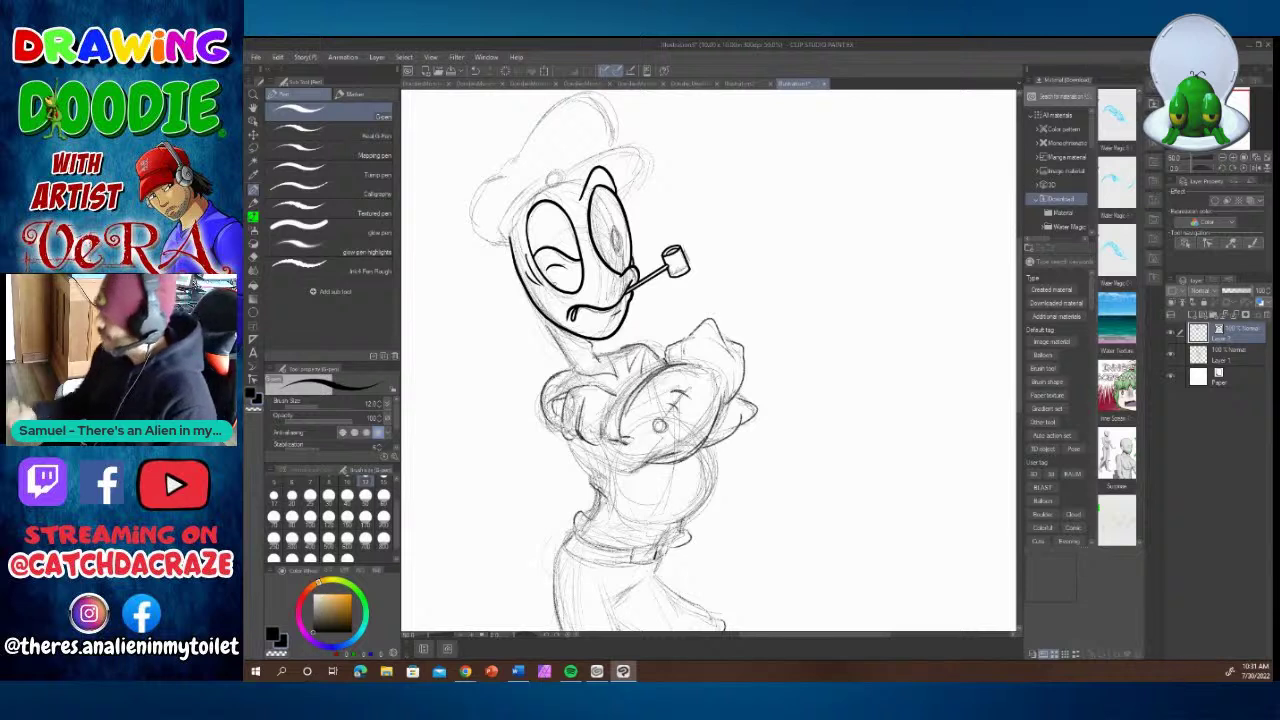
left_click_drag(583, 284, 579, 302)
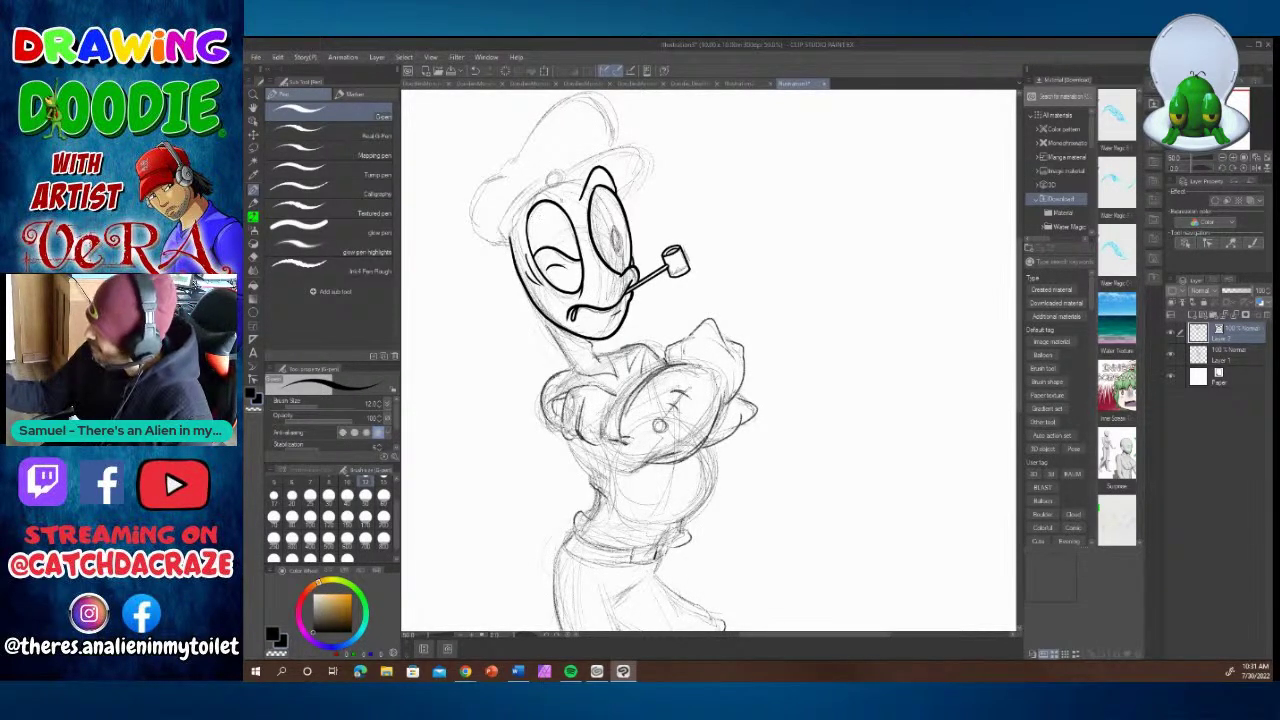
left_click_drag(562, 190, 521, 222)
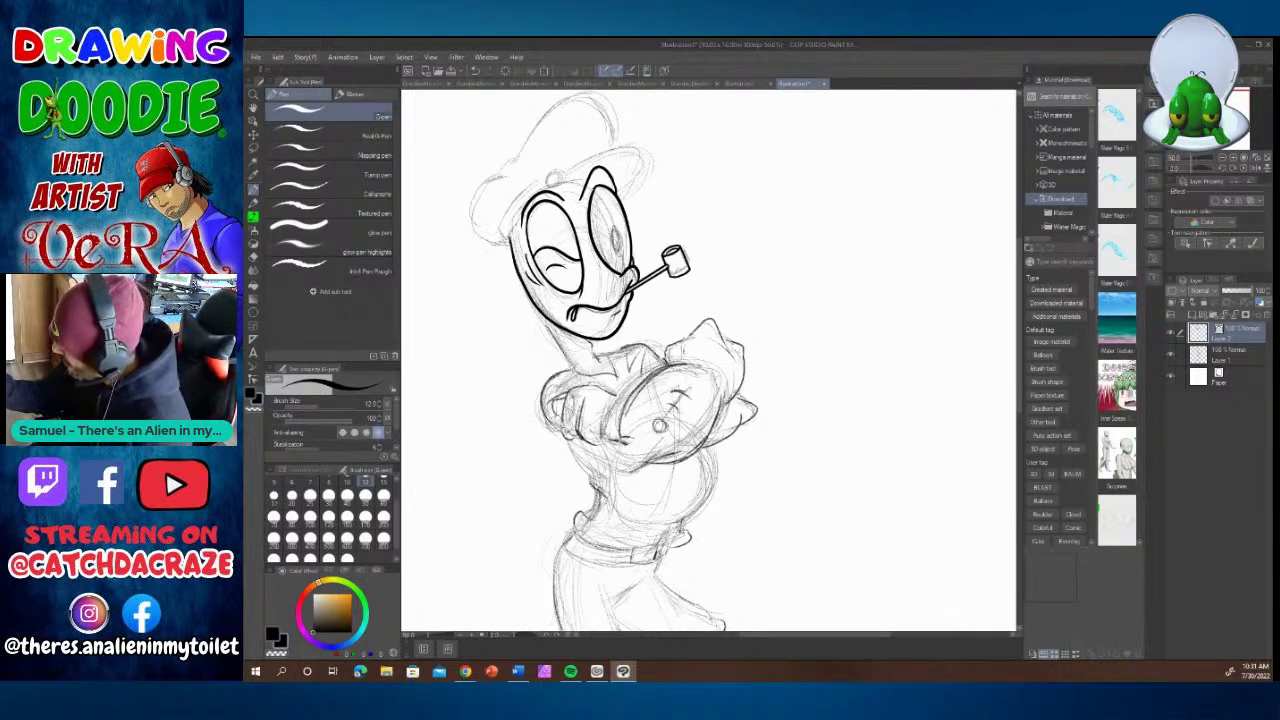
Ink the cap's curved band along the forehead, the round button at its middle and the projecting brim.
mouse_move(508, 240)
left_mouse_down()
mouse_move(526, 213)
mouse_move(500, 232)
mouse_move(505, 206)
mouse_move(548, 175)
left_mouse_up()
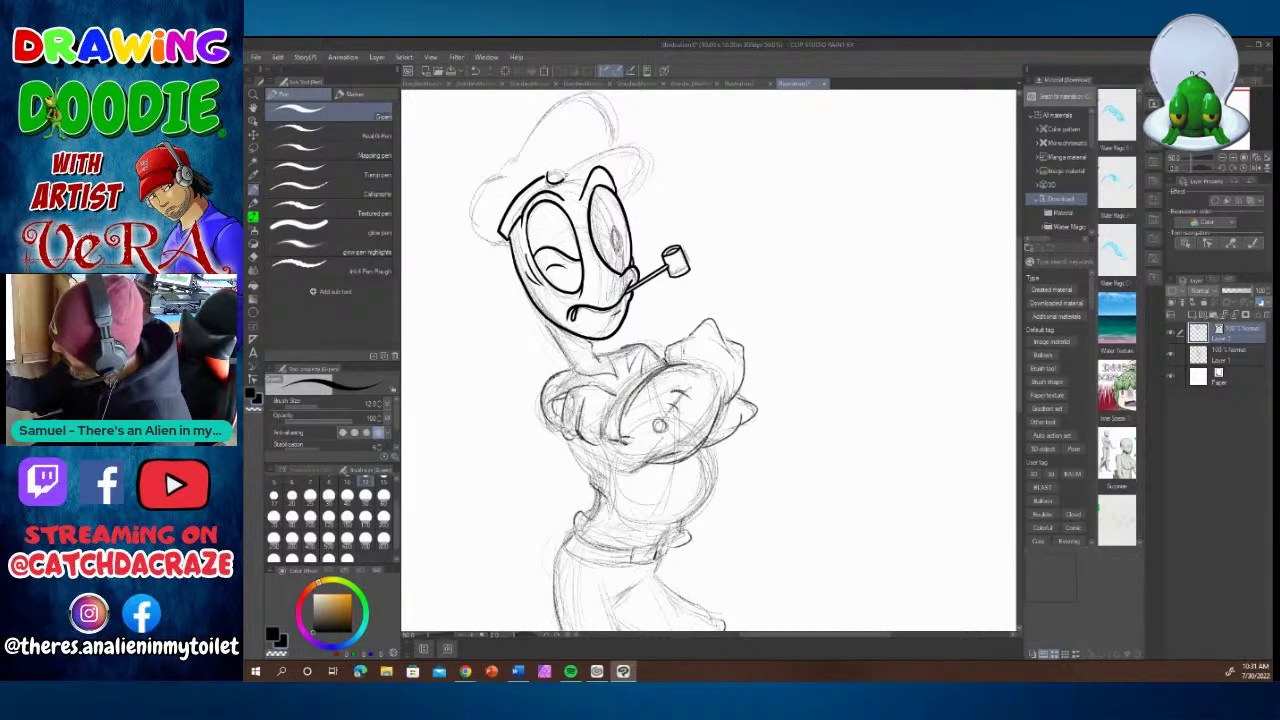
left_click_drag(548, 174, 564, 177)
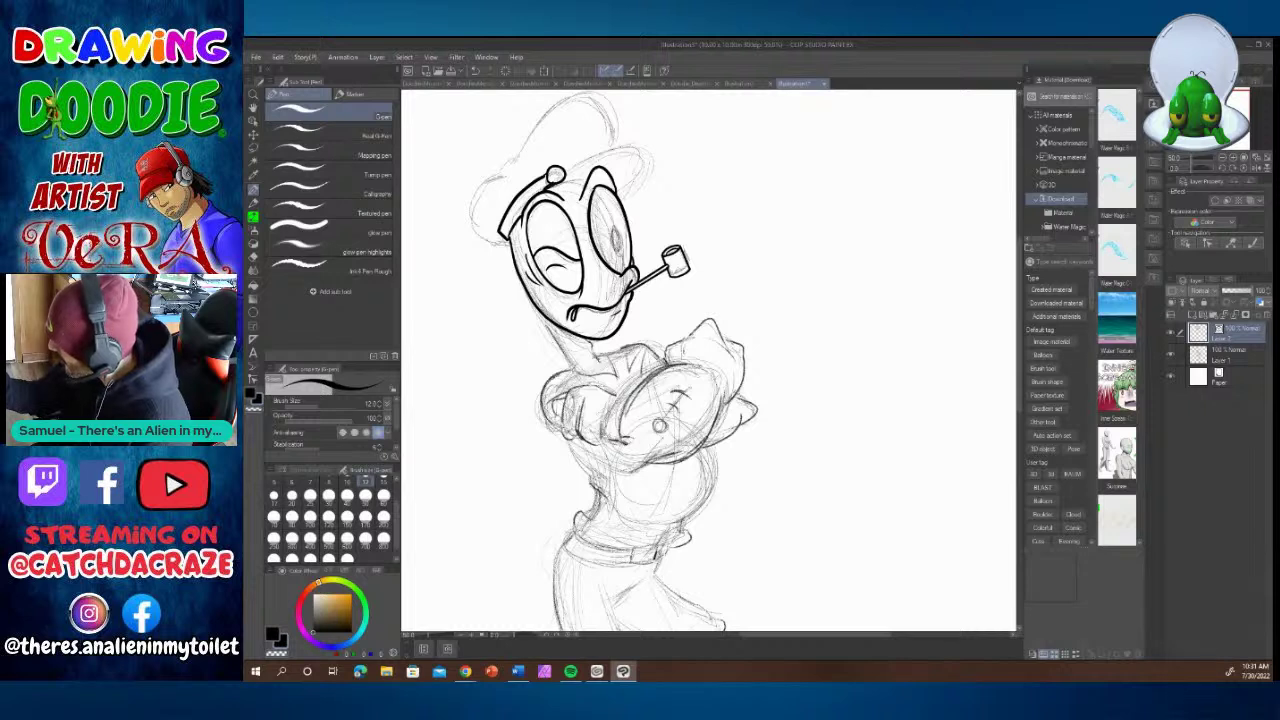
key("ctrl+z")
key("ctrl+z")
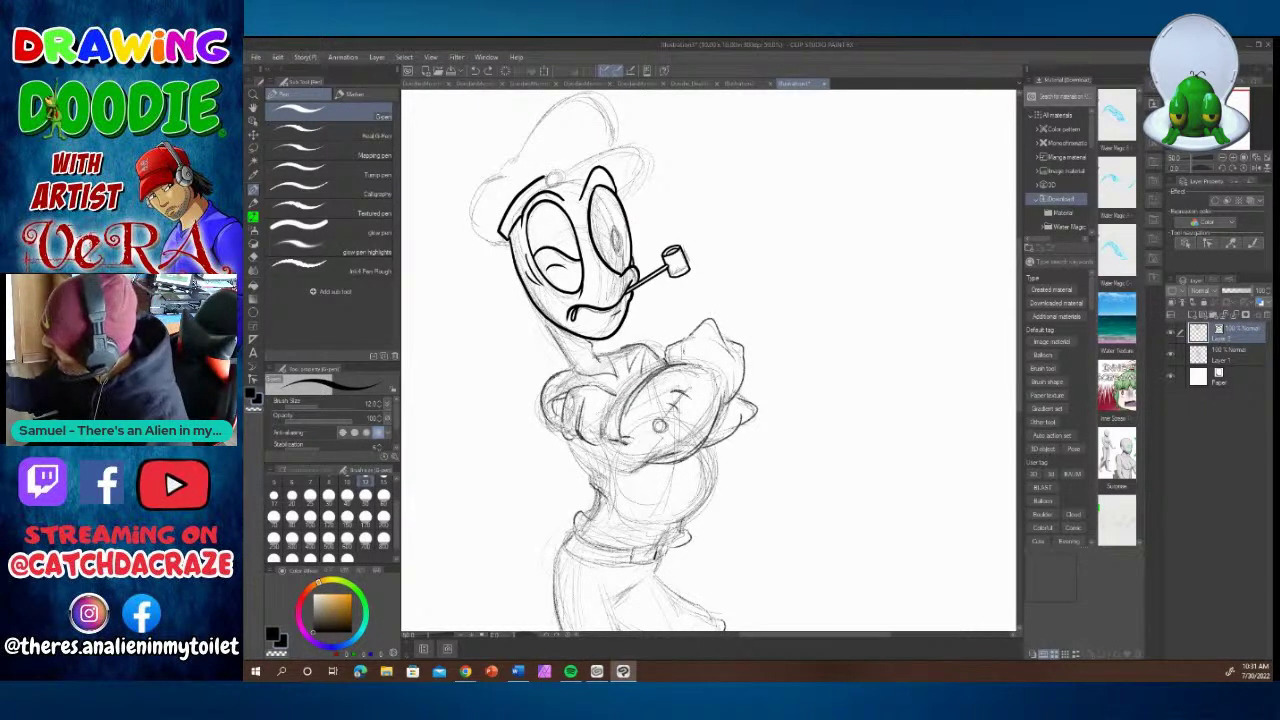
mouse_move(546, 181)
left_mouse_down()
mouse_move(636, 146)
mouse_move(640, 178)
mouse_move(613, 196)
mouse_move(584, 178)
left_mouse_up()
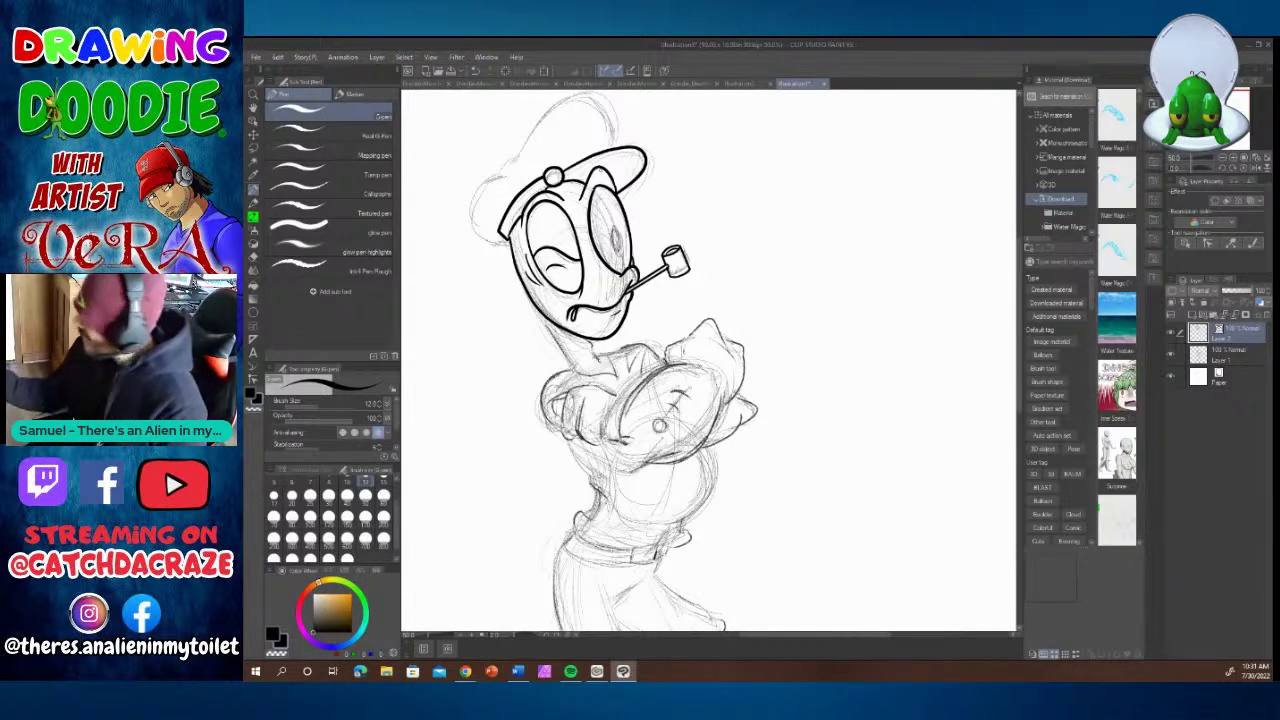
Ink the cap's puffed back and tall rounded crown, and add short creases between the brows and below the mouth.
mouse_move(510, 238)
left_mouse_down()
mouse_move(471, 227)
mouse_move(470, 195)
mouse_move(489, 176)
mouse_move(503, 182)
mouse_move(495, 170)
mouse_move(518, 148)
left_mouse_up()
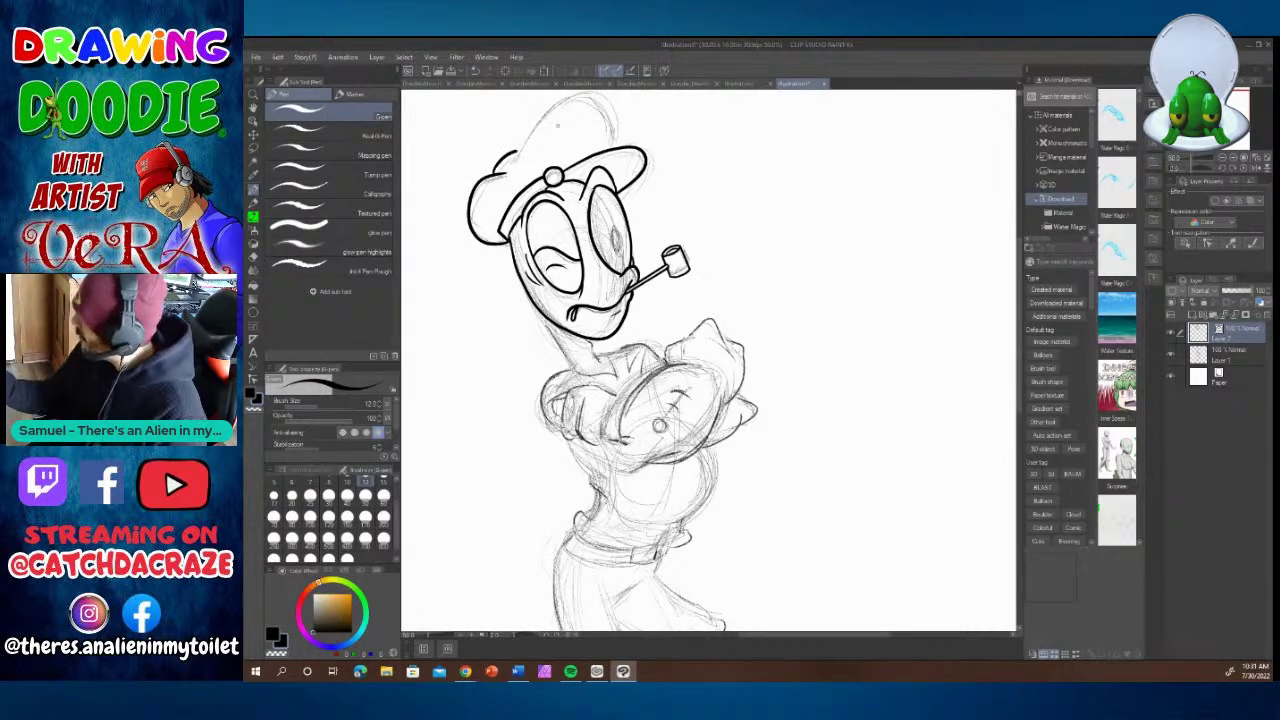
left_click_drag(1019, 289, 1020, 263)
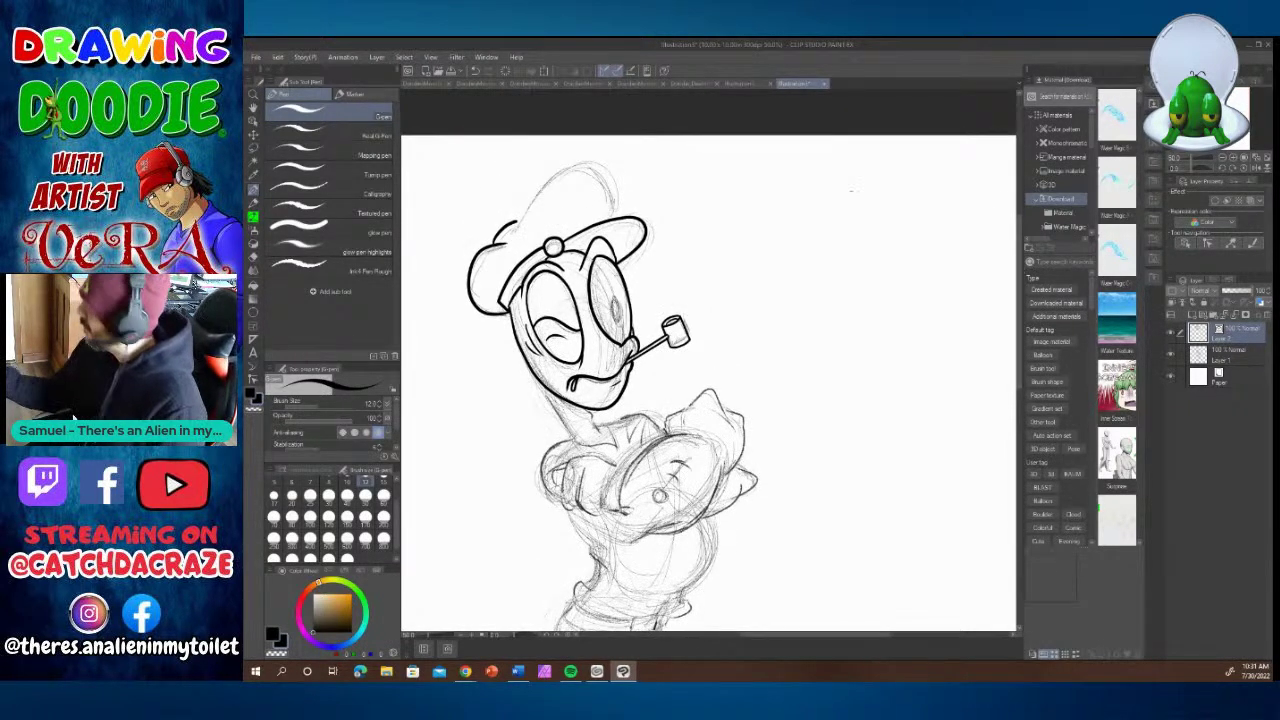
mouse_move(518, 228)
left_mouse_down()
mouse_move(568, 158)
mouse_move(598, 153)
mouse_move(621, 165)
mouse_move(620, 222)
left_mouse_up()
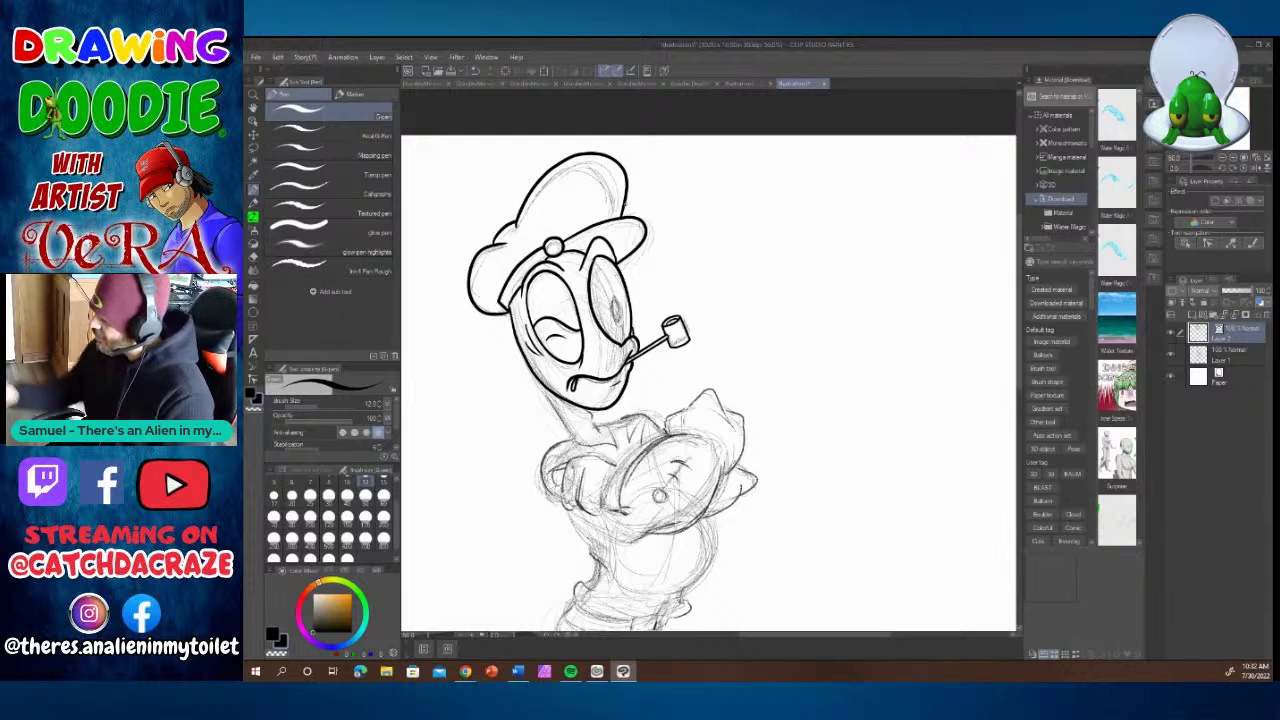
left_click_drag(567, 262, 574, 273)
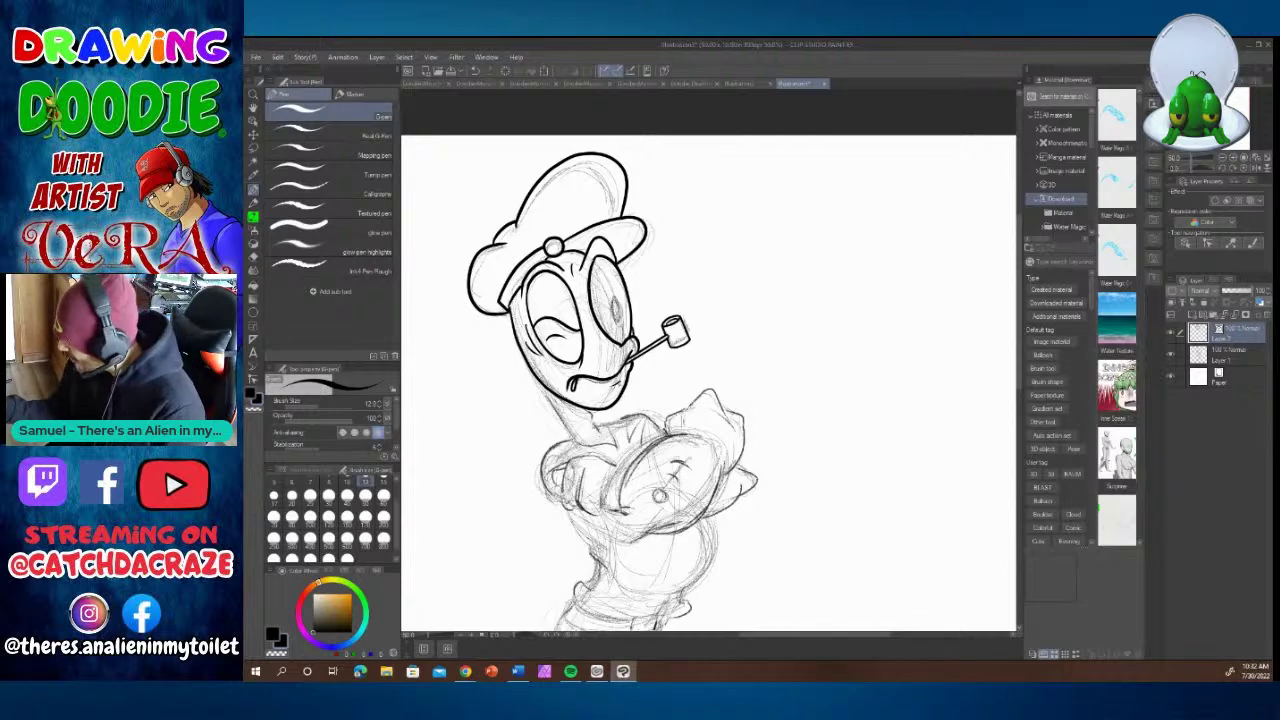
left_click_drag(608, 387, 622, 380)
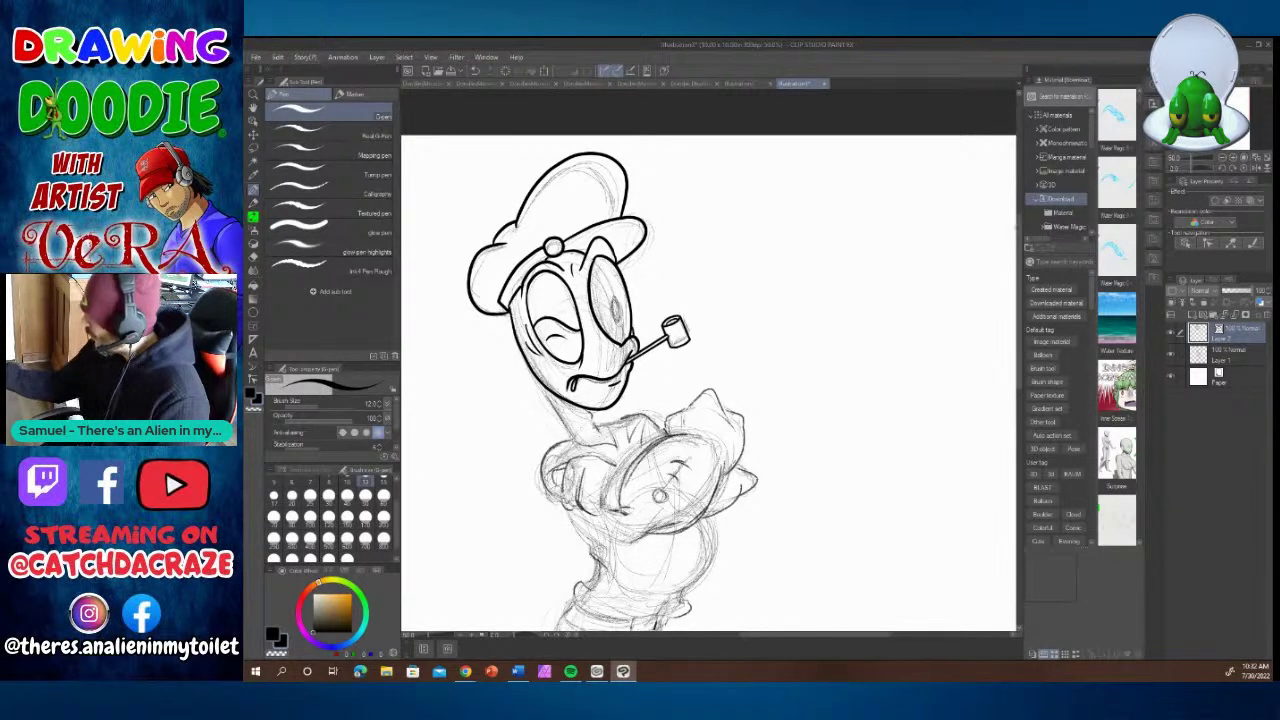
Ink the neck, collar notch and rounded shoulder, continuing down to the lowest fingertips of the folded hand.
scroll(973, 254, "down", 5)
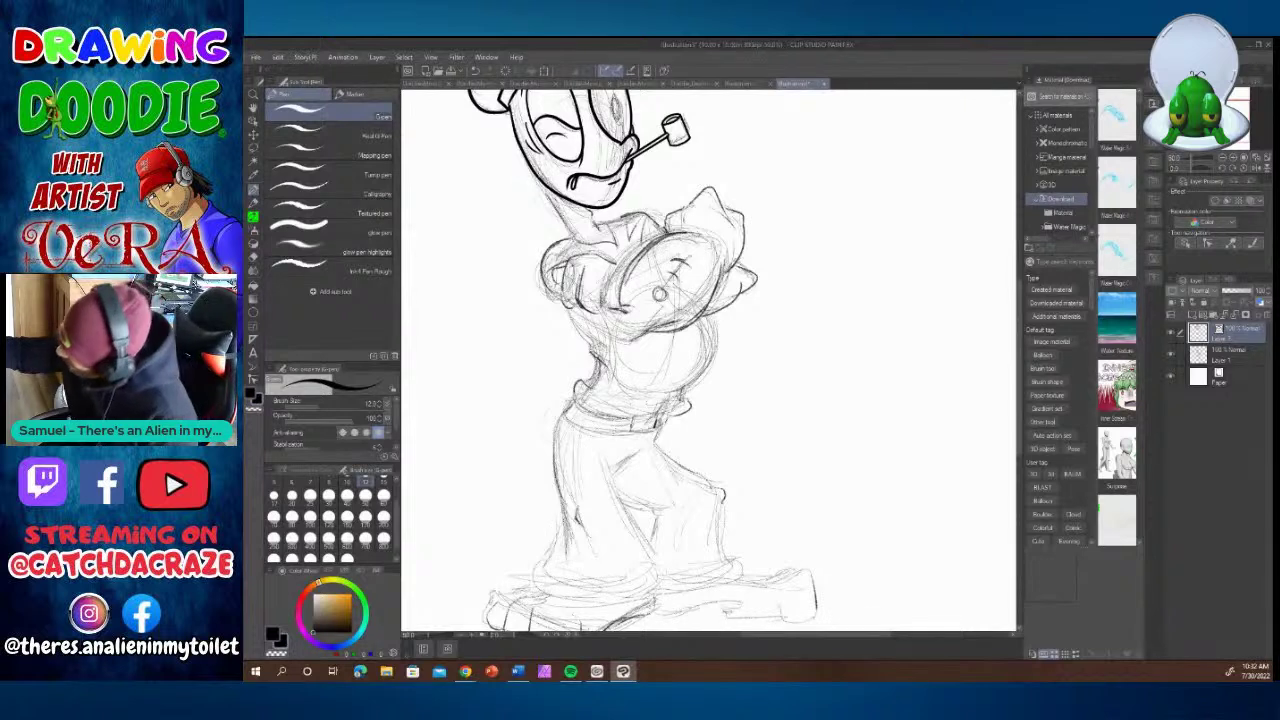
mouse_move(538, 180)
left_mouse_down()
mouse_move(579, 244)
mouse_move(593, 213)
mouse_move(600, 227)
left_mouse_up()
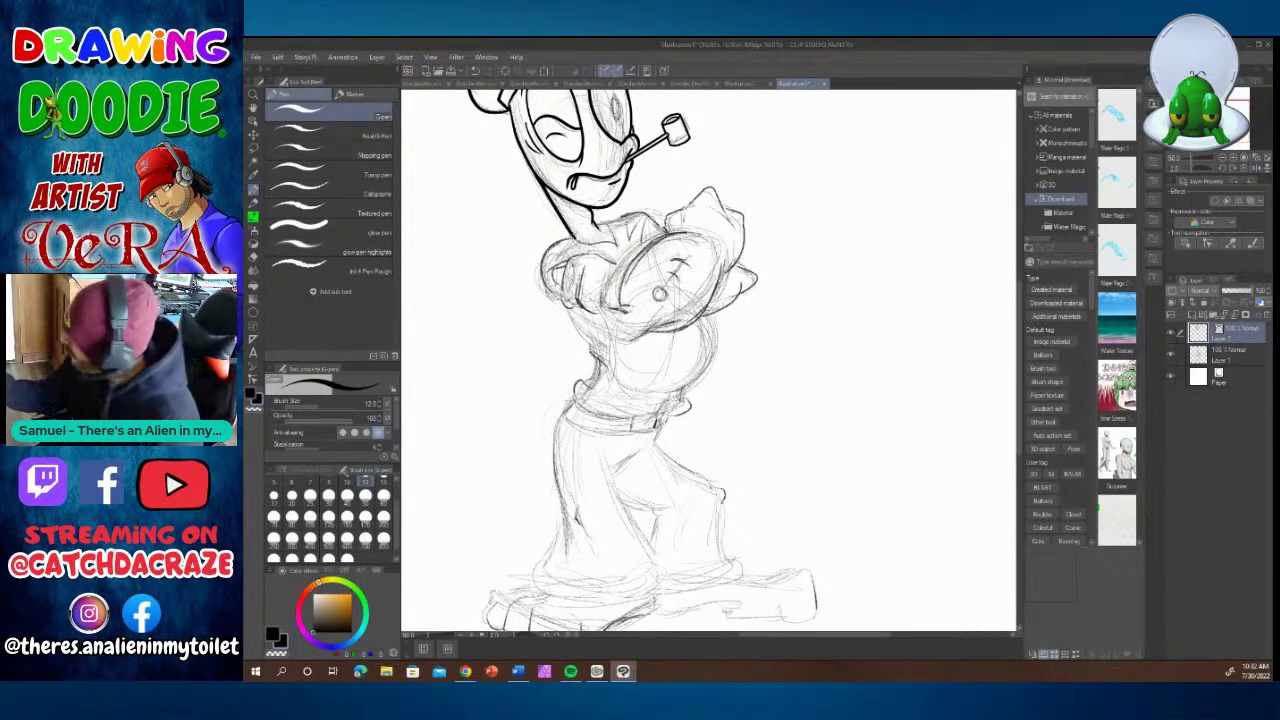
mouse_move(575, 235)
left_mouse_down()
mouse_move(544, 272)
mouse_move(560, 301)
left_mouse_up()
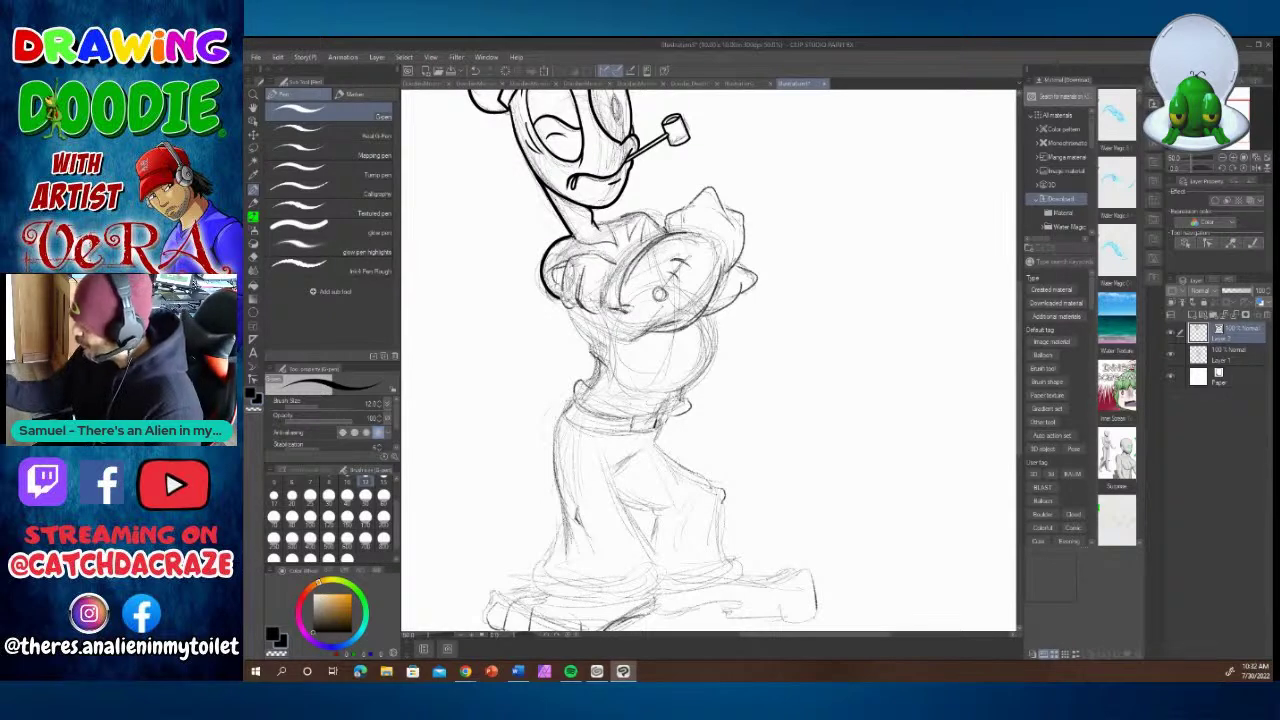
mouse_move(573, 238)
left_mouse_down()
mouse_move(617, 246)
mouse_move(596, 225)
left_mouse_up()
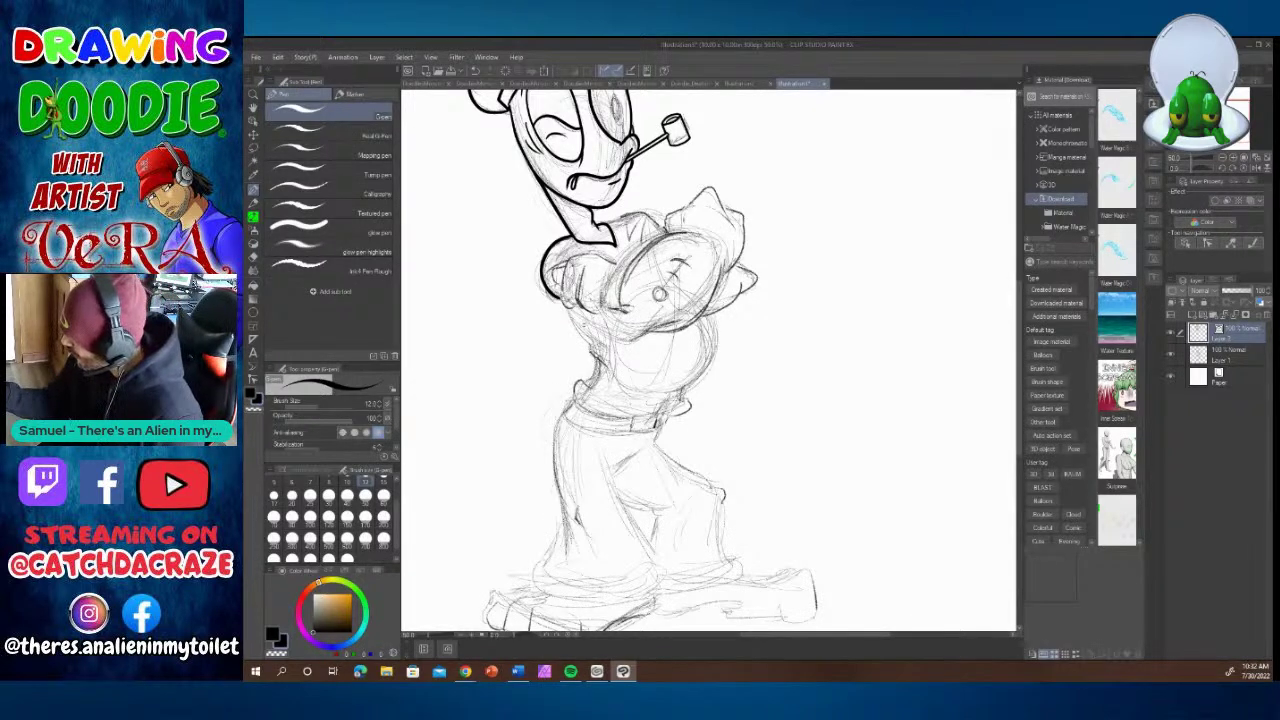
mouse_move(593, 314)
left_mouse_down()
mouse_move(580, 326)
mouse_move(582, 305)
left_mouse_up()
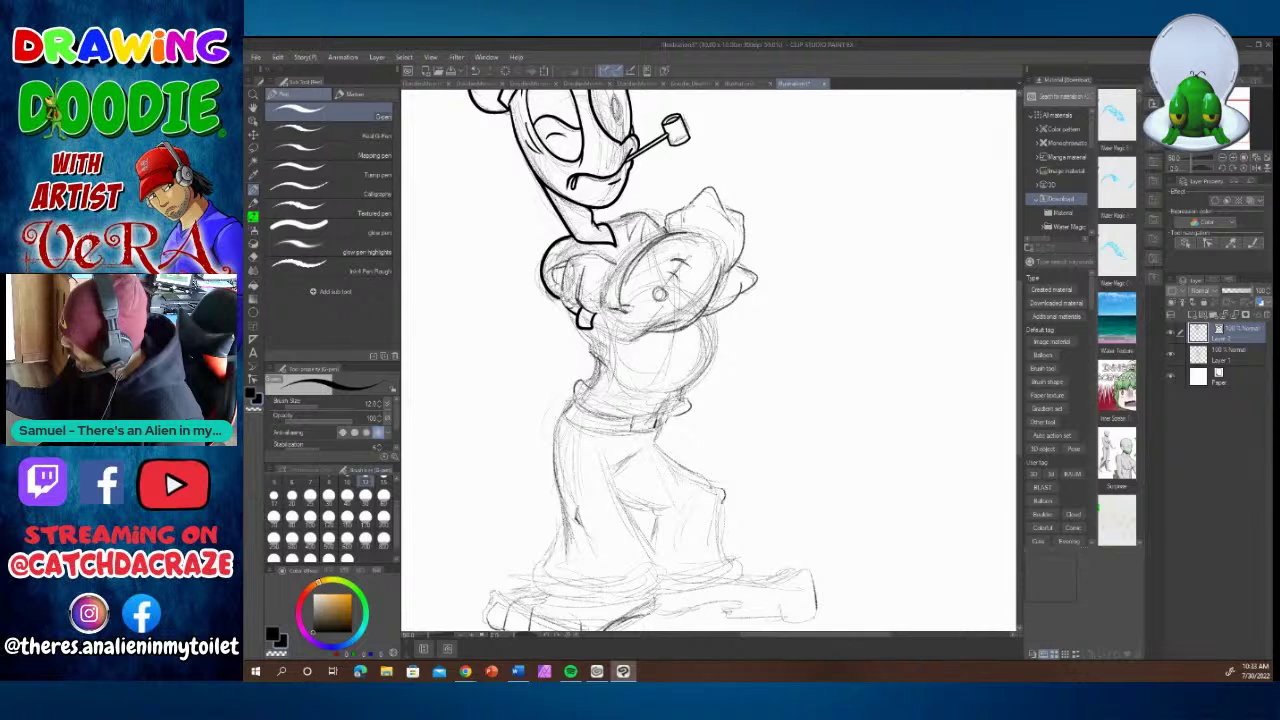
mouse_move(614, 262)
left_mouse_down()
mouse_move(638, 256)
mouse_move(582, 252)
mouse_move(560, 305)
mouse_move(595, 312)
mouse_move(618, 274)
left_mouse_up()
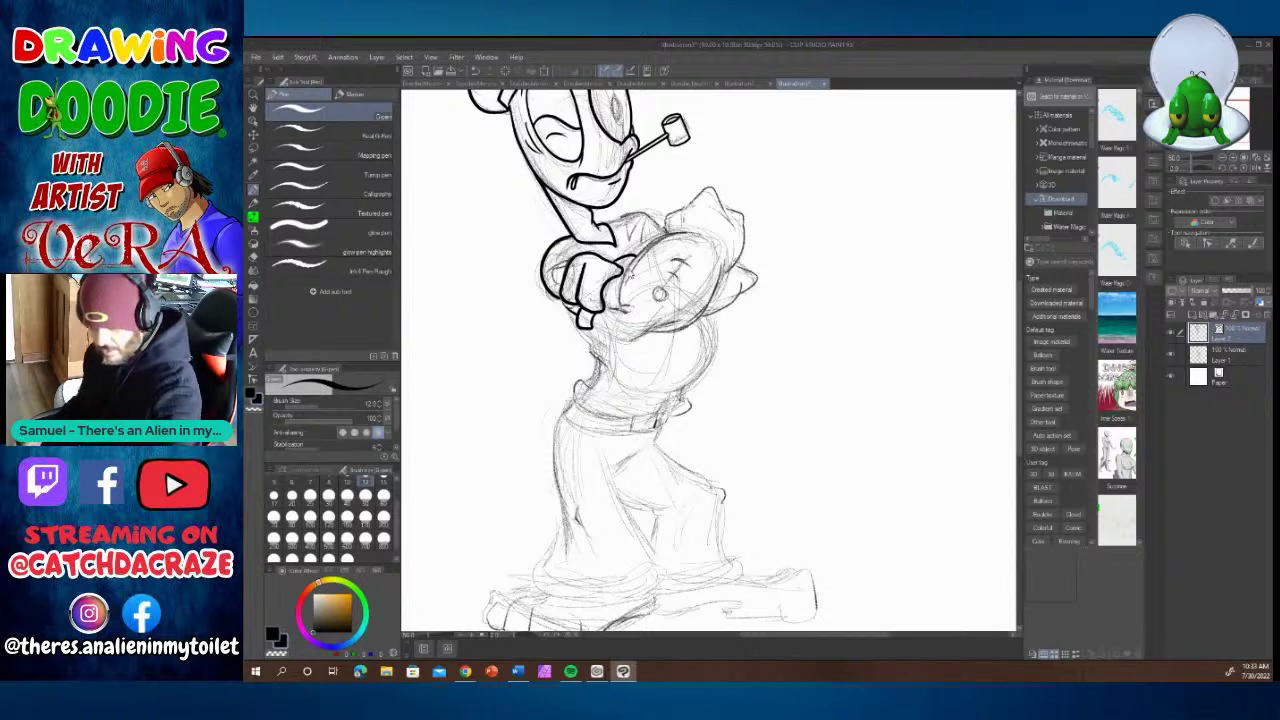
key("ctrl+z")
mouse_move(612, 267)
left_mouse_down()
mouse_move(594, 316)
mouse_move(574, 272)
left_mouse_up()
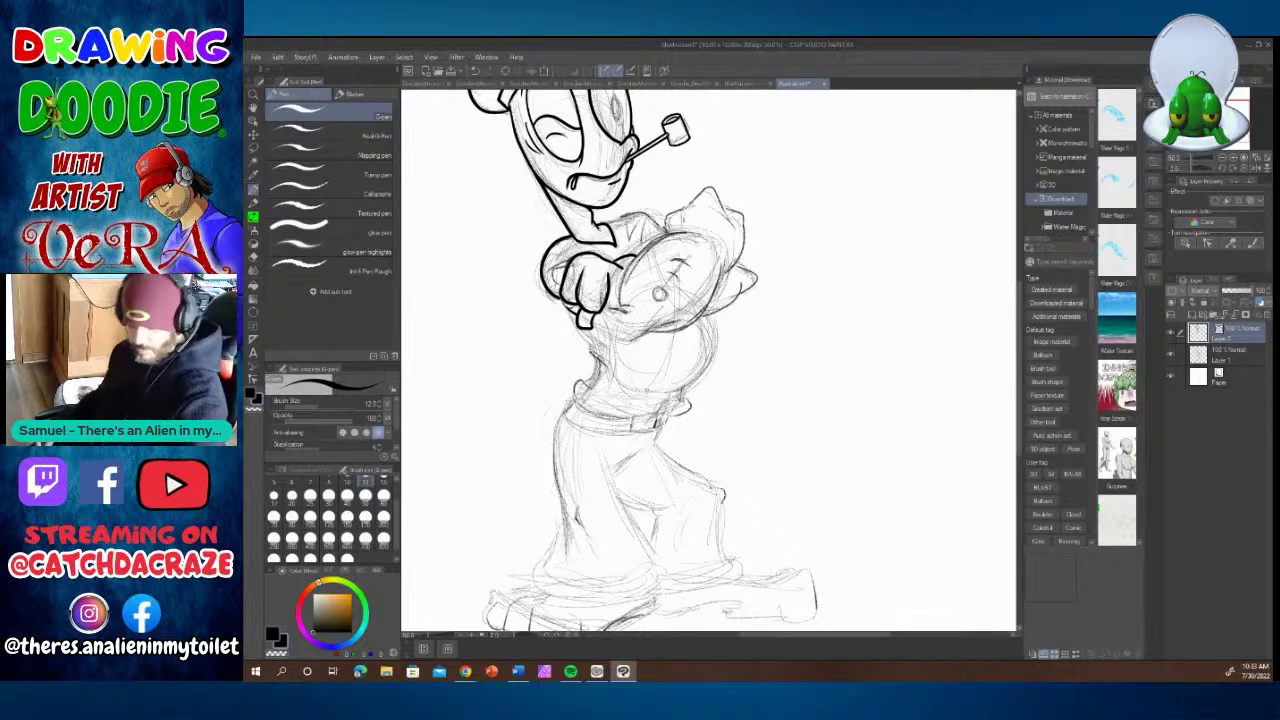
key("ctrl+z")
key("ctrl+z")
key("ctrl+z")
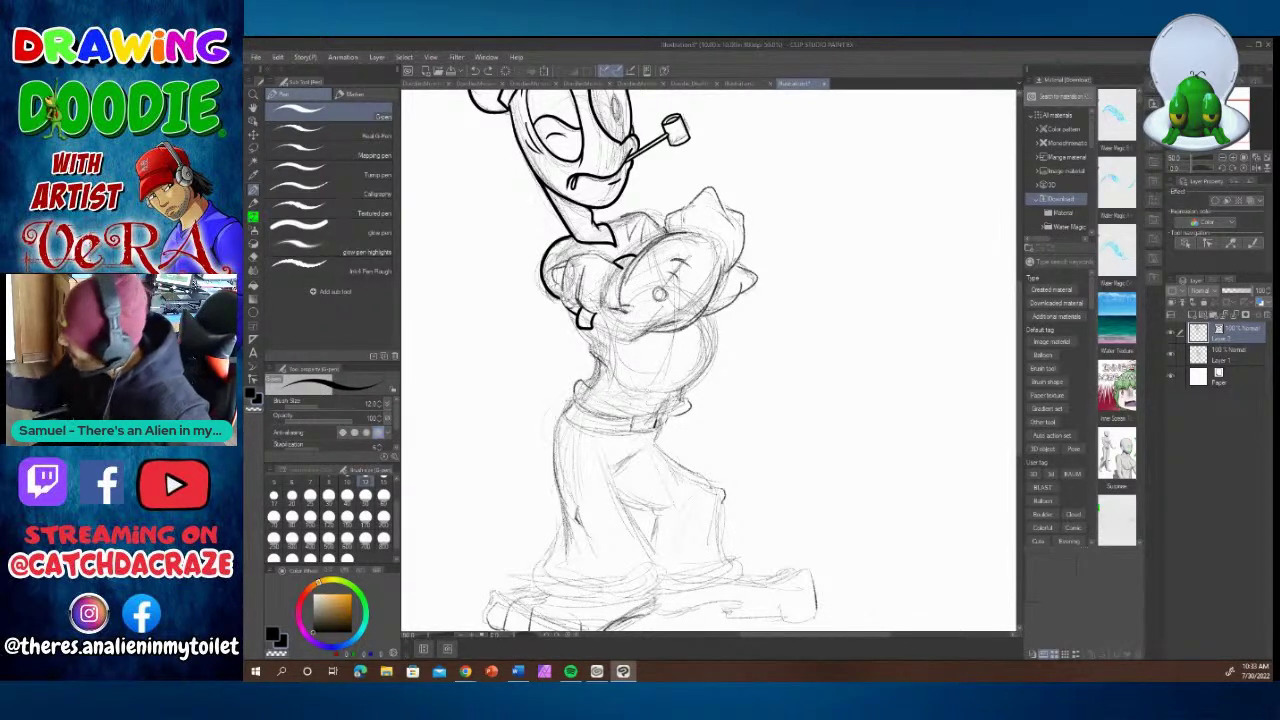
key("ctrl+z")
key("ctrl+z")
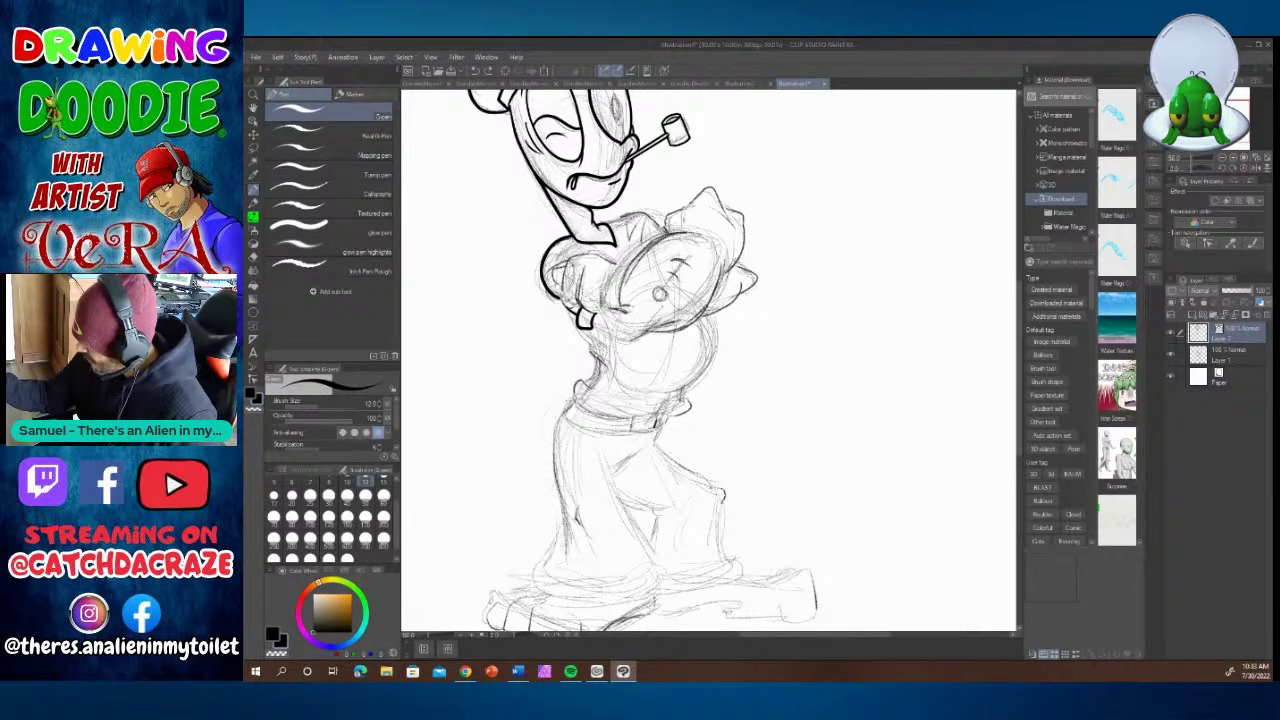
Ink the folded hand's curled fingers and its back up to the edge of the bulging forearm.
mouse_move(590, 262)
left_mouse_down()
mouse_move(579, 294)
mouse_move(598, 316)
mouse_move(614, 259)
mouse_move(626, 266)
mouse_move(572, 258)
mouse_move(560, 286)
mouse_move(572, 306)
mouse_move(584, 304)
mouse_move(556, 265)
mouse_move(554, 282)
mouse_move(641, 249)
left_mouse_up()
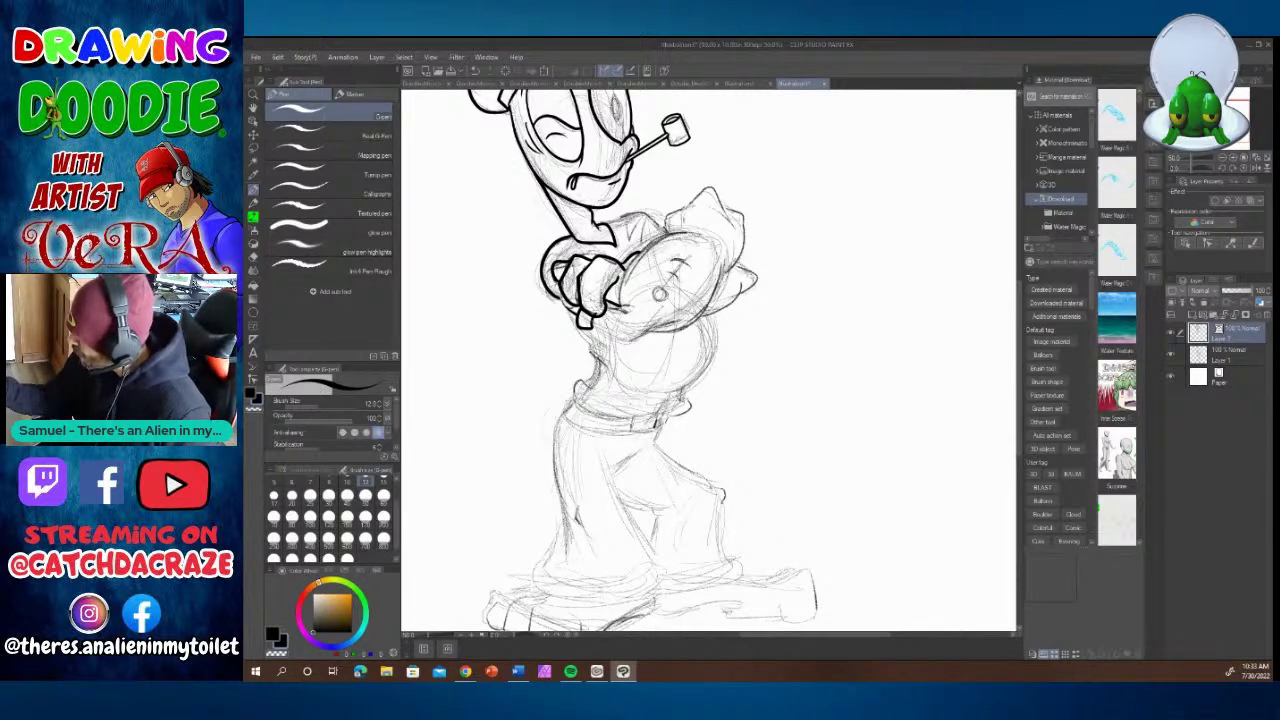
Ink the bulging forearm's underside and its rounded upper edge from the wrist.
mouse_move(591, 321)
left_mouse_down()
mouse_move(639, 340)
mouse_move(686, 322)
mouse_move(636, 340)
mouse_move(681, 335)
mouse_move(722, 256)
left_mouse_up()
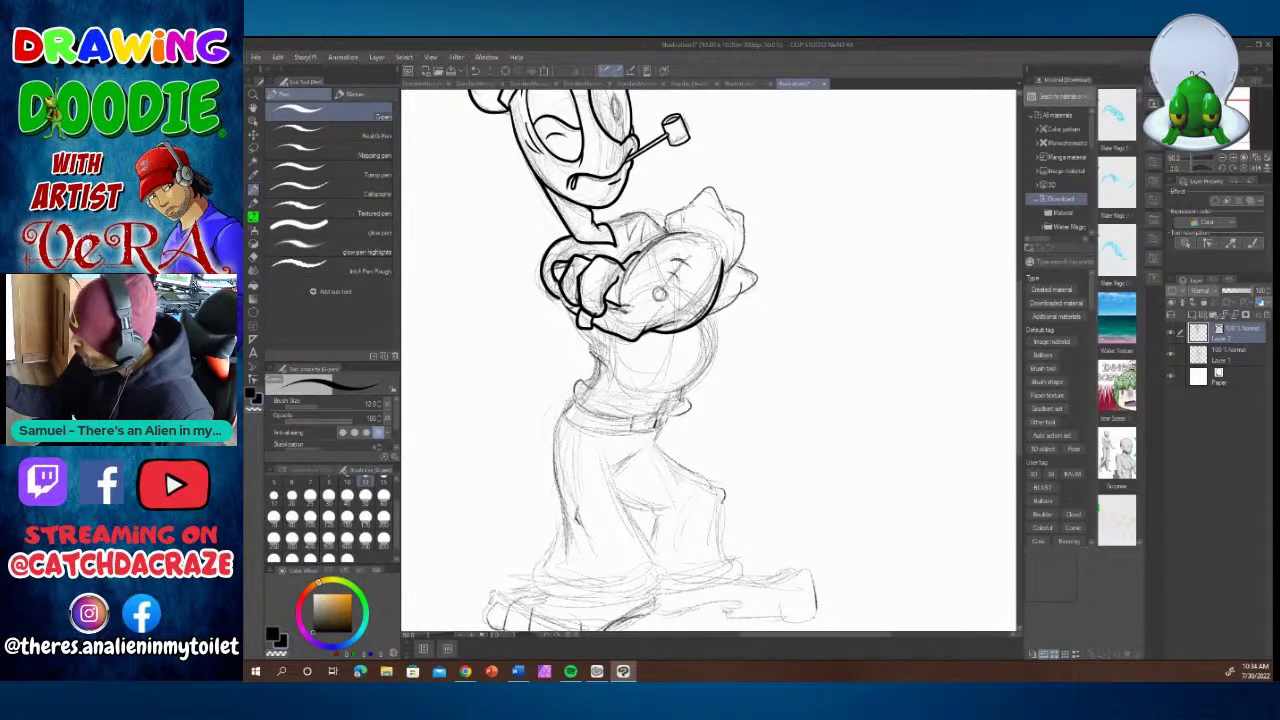
mouse_move(619, 305)
left_mouse_down()
mouse_move(629, 312)
mouse_move(630, 262)
mouse_move(702, 230)
left_mouse_up()
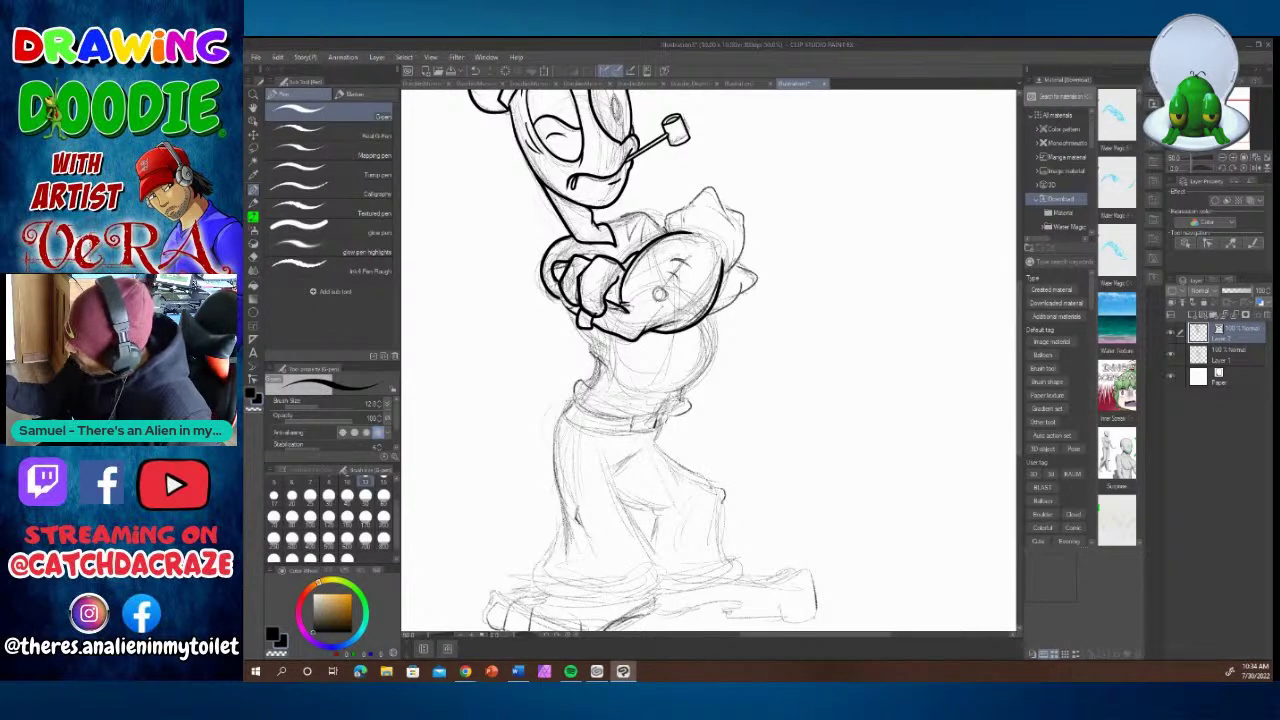
mouse_move(606, 292)
left_mouse_down()
mouse_move(615, 303)
mouse_move(584, 288)
mouse_move(601, 309)
left_mouse_up()
key("ctrl+z")
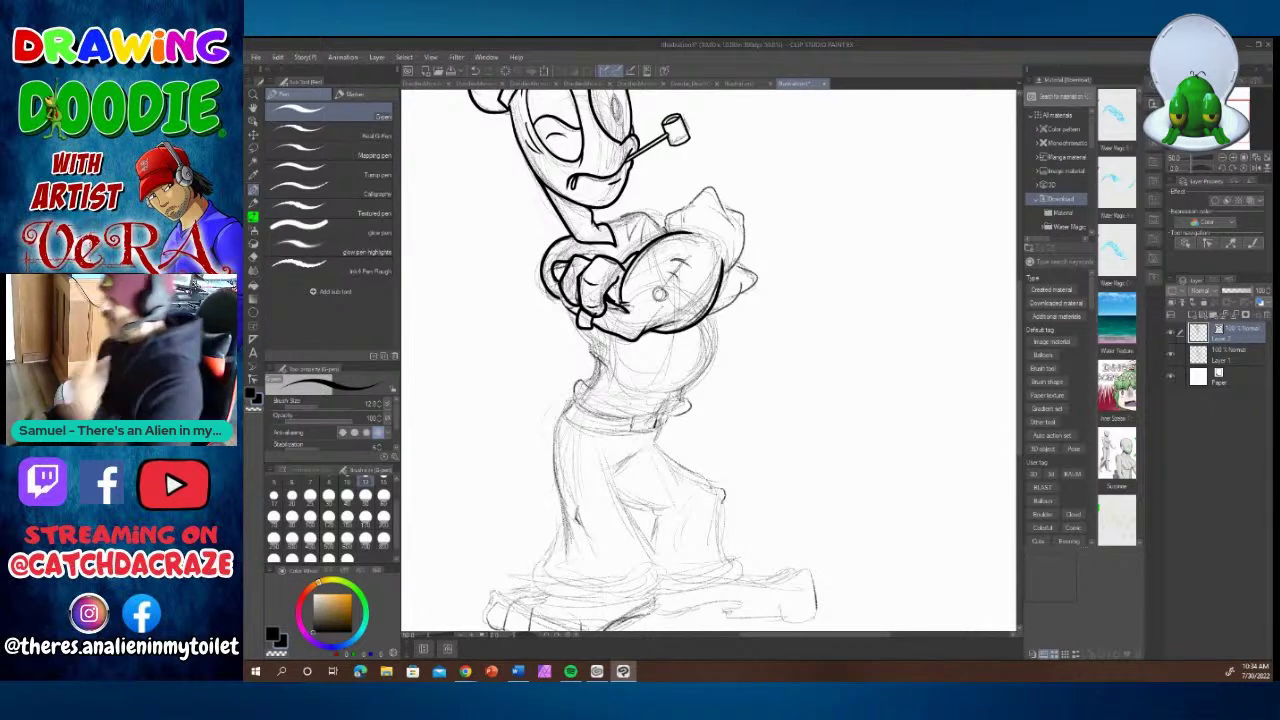
Ink the far shoulder beside the collar, the pointed outline above the forearm and the small bump behind it.
mouse_move(598, 225)
left_mouse_down()
mouse_move(643, 210)
mouse_move(665, 234)
left_mouse_up()
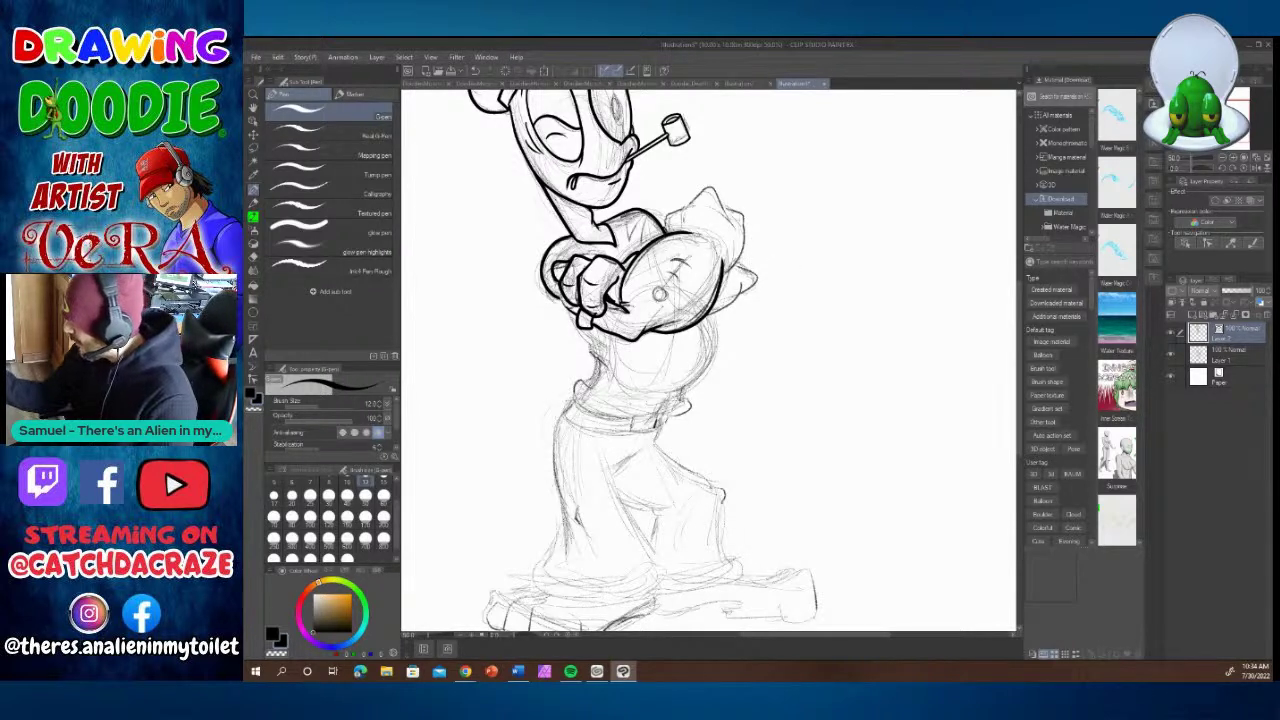
mouse_move(722, 278)
left_mouse_down()
mouse_move(741, 211)
mouse_move(711, 188)
mouse_move(662, 228)
left_mouse_up()
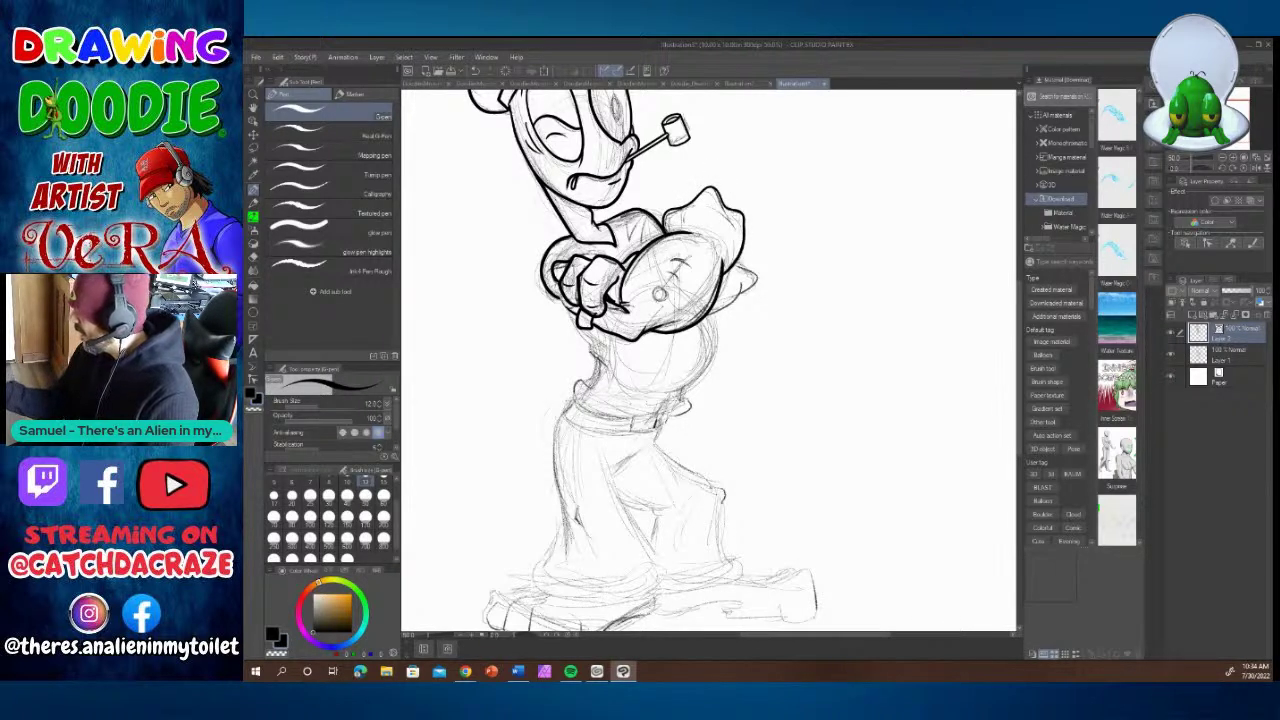
mouse_move(730, 263)
left_mouse_down()
mouse_move(756, 270)
mouse_move(748, 289)
mouse_move(705, 317)
mouse_move(738, 293)
left_mouse_up()
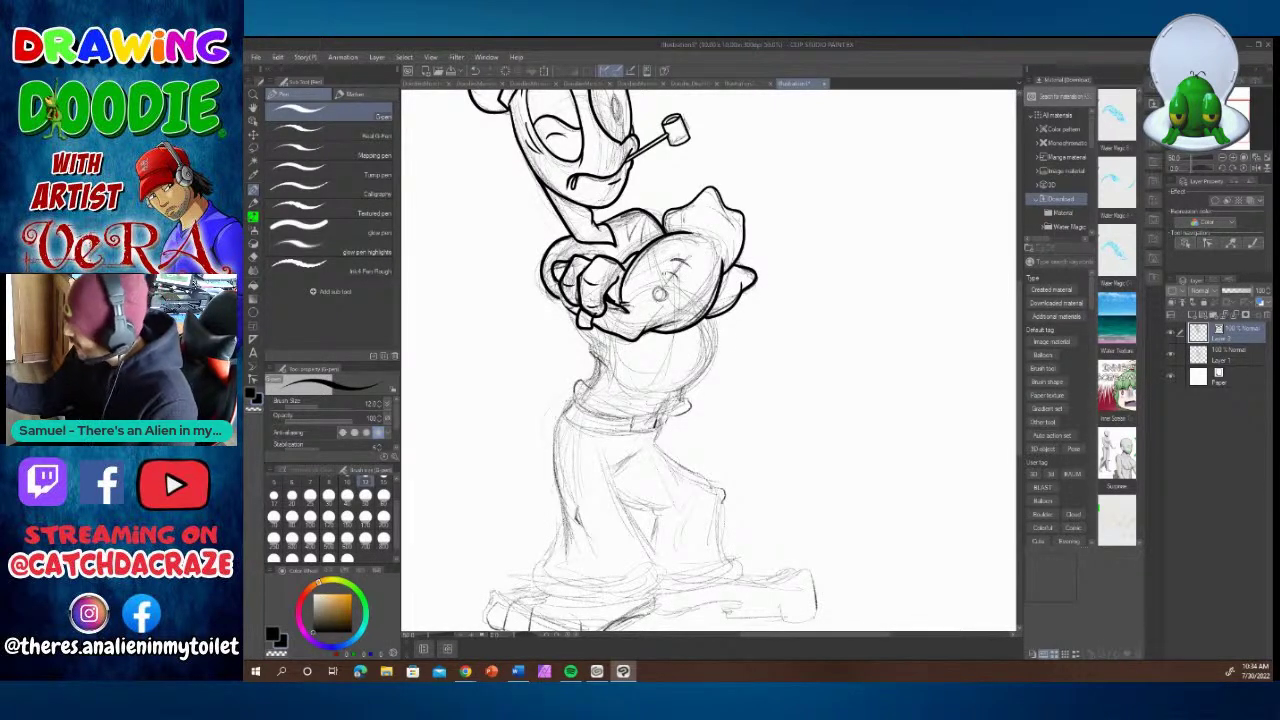
Ink the anchor tattoo on the forearm, redrawing its crossbar and shank, and add a short crease above the forearm.
mouse_move(657, 289)
left_mouse_down()
mouse_move(661, 301)
mouse_move(692, 254)
mouse_move(684, 284)
left_mouse_up()
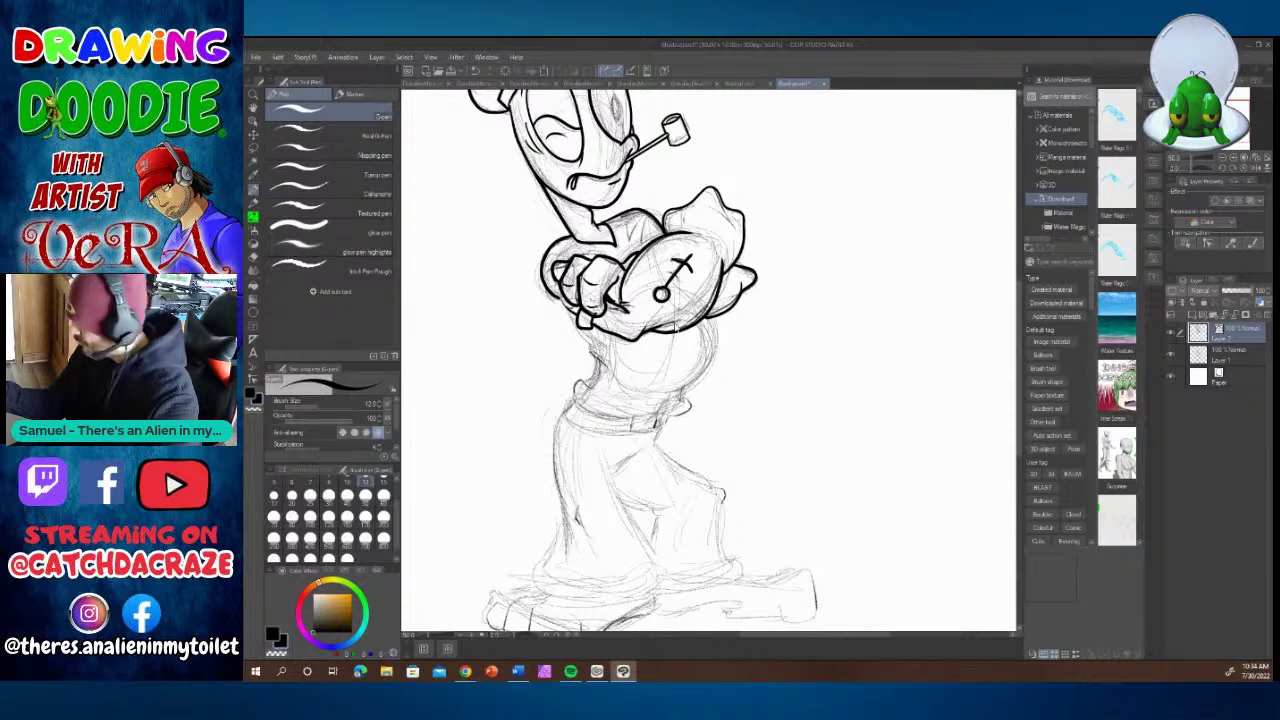
key("ctrl+z")
key("ctrl+z")
mouse_move(664, 264)
left_mouse_down()
mouse_move(688, 257)
mouse_move(694, 277)
left_mouse_up()
left_click_drag(678, 268, 671, 288)
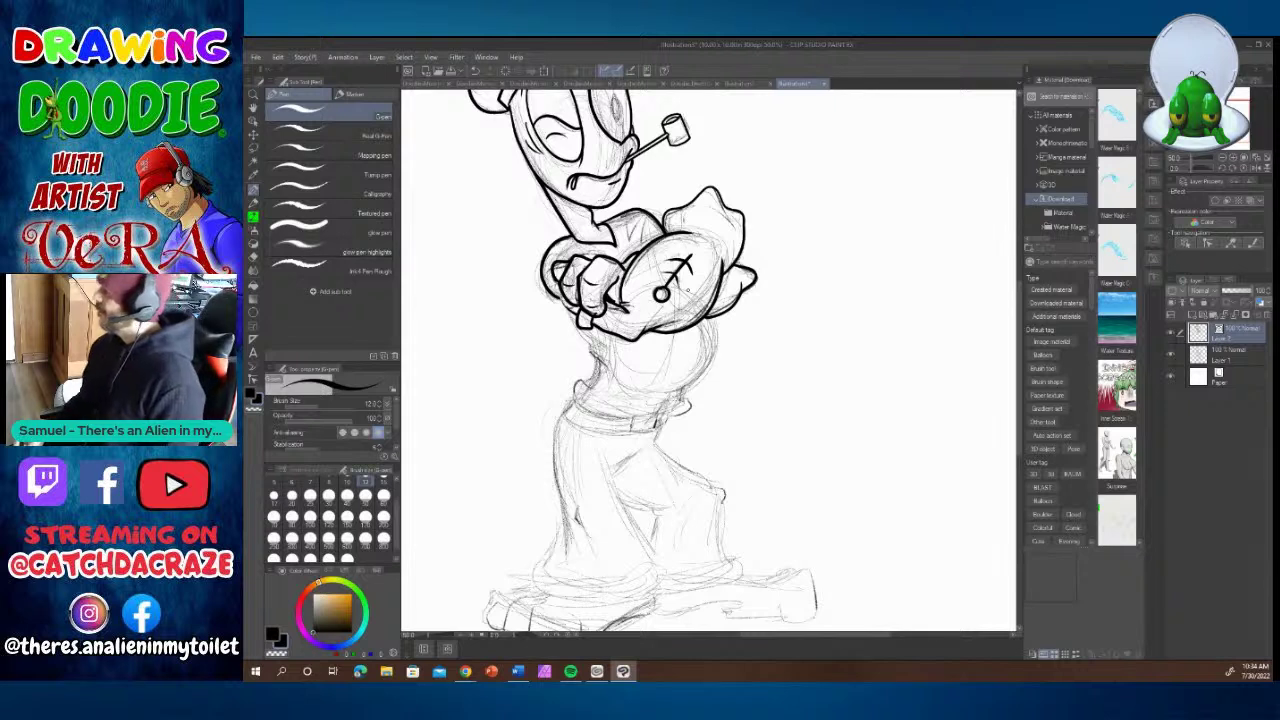
left_click_drag(676, 213, 703, 202)
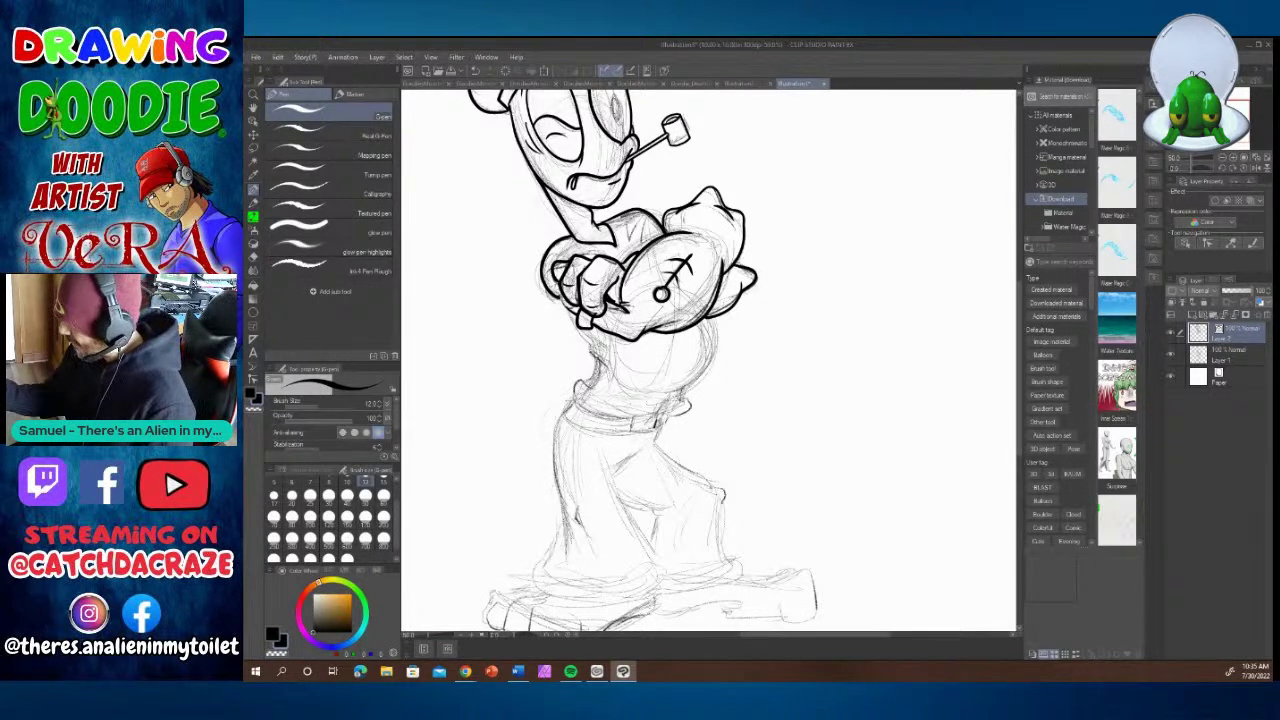
Ink the shirt's back, chest side and rounded hem, and add short stripes on the collar.
left_click_drag(559, 295, 577, 317)
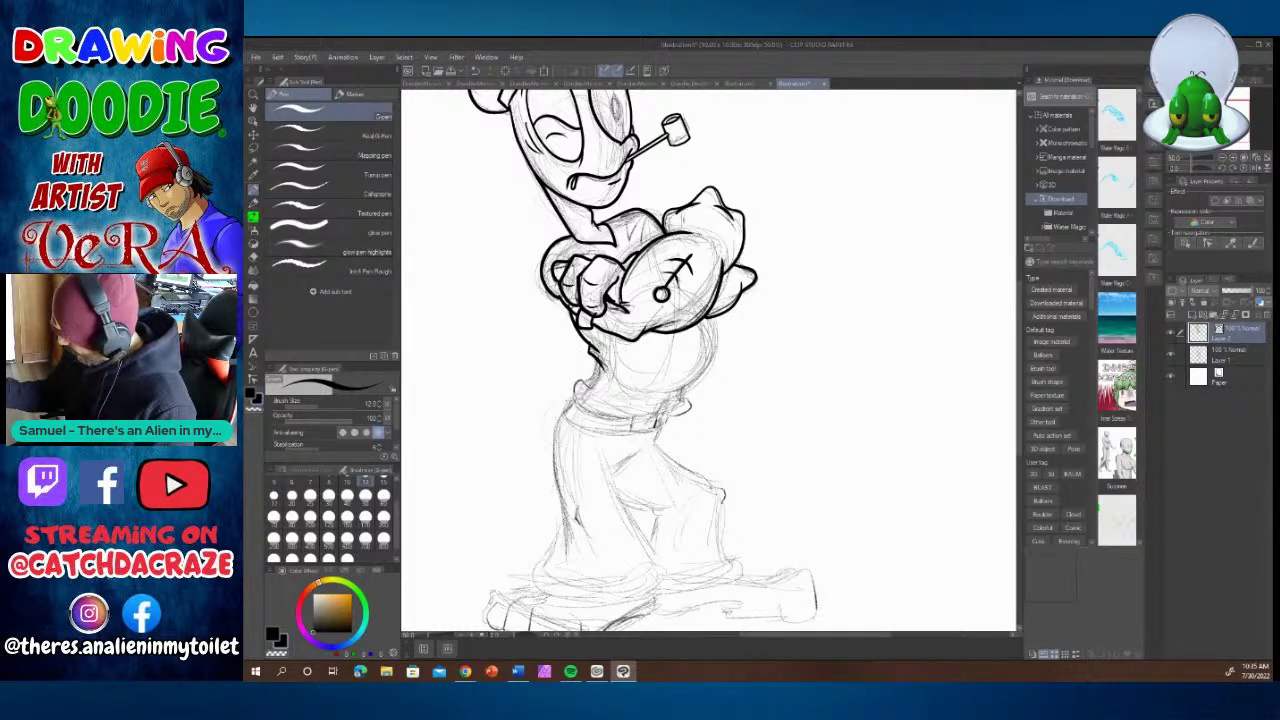
mouse_move(600, 352)
left_mouse_down()
mouse_move(572, 396)
mouse_move(580, 408)
left_mouse_up()
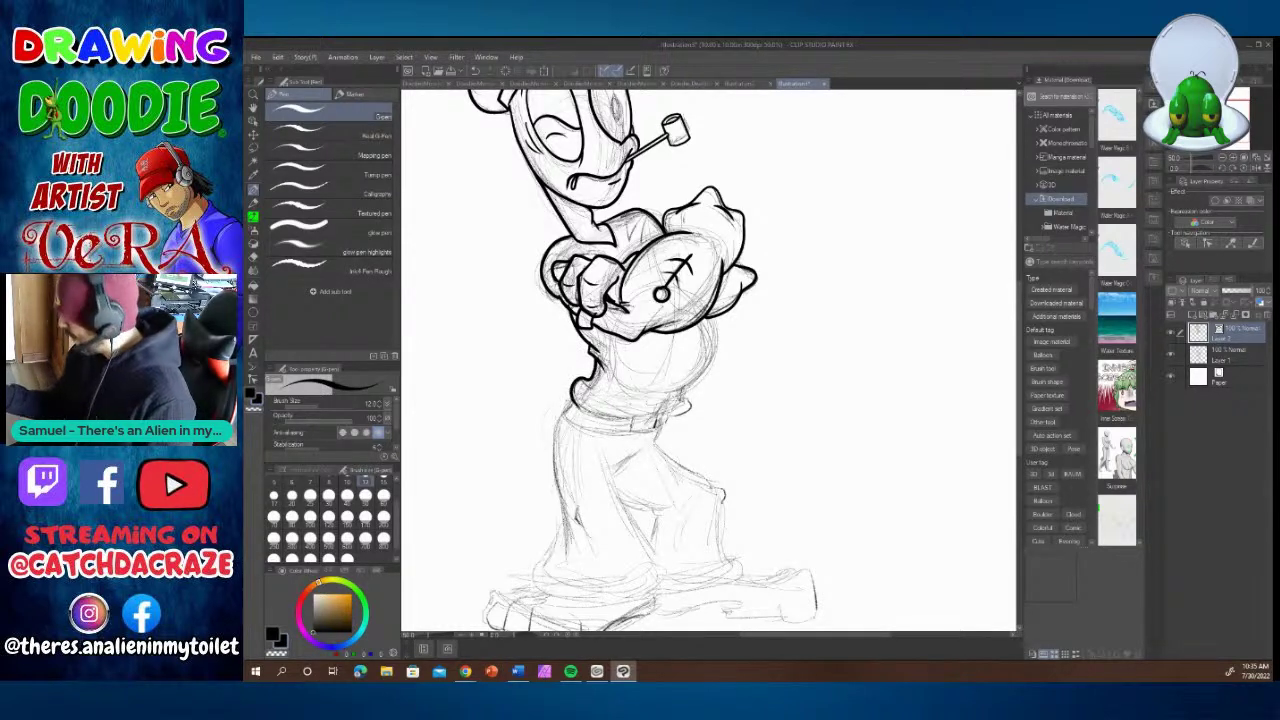
mouse_move(702, 316)
left_mouse_down()
mouse_move(712, 368)
mouse_move(676, 418)
mouse_move(658, 412)
left_mouse_up()
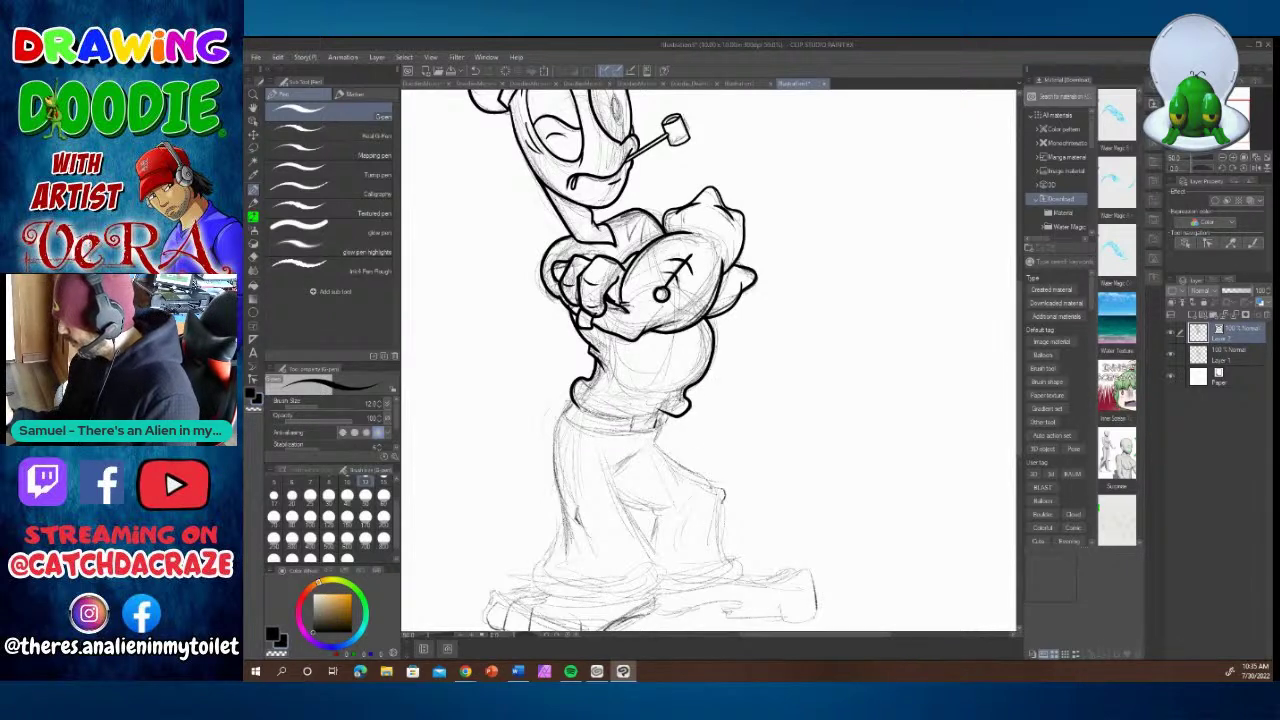
mouse_move(576, 404)
left_mouse_down()
mouse_move(652, 416)
mouse_move(680, 391)
left_mouse_up()
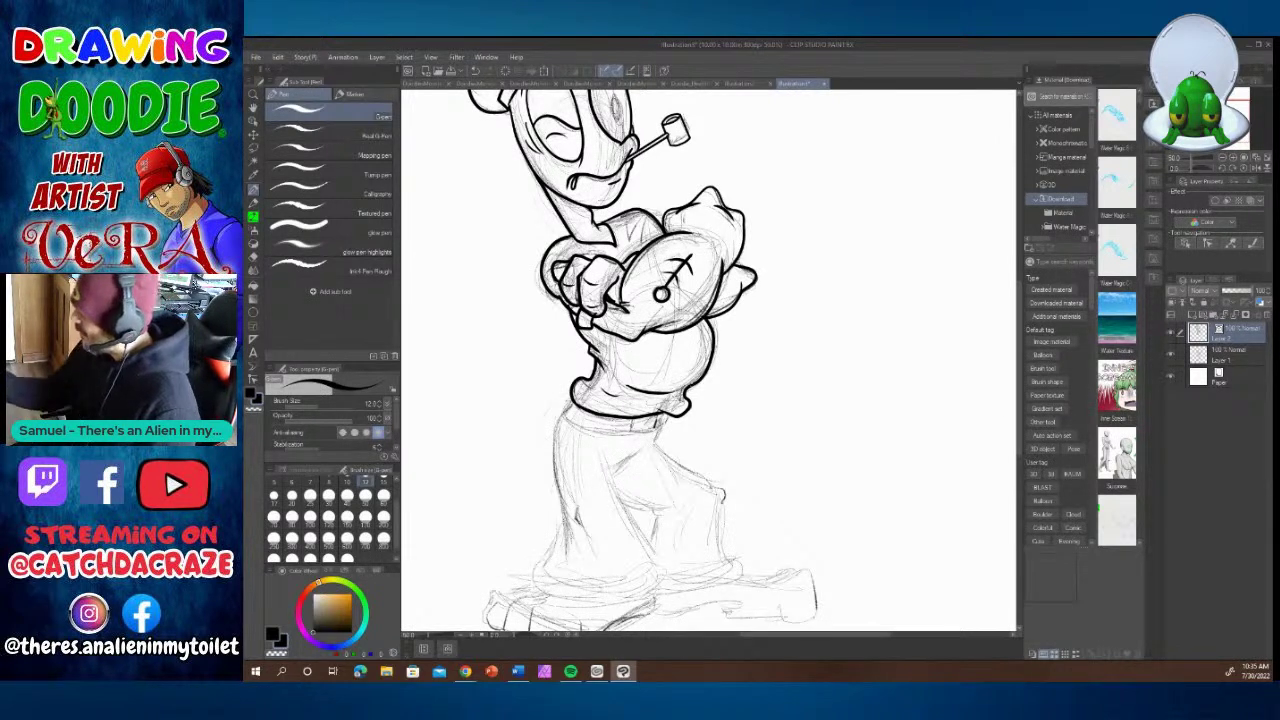
left_click_drag(653, 218, 642, 250)
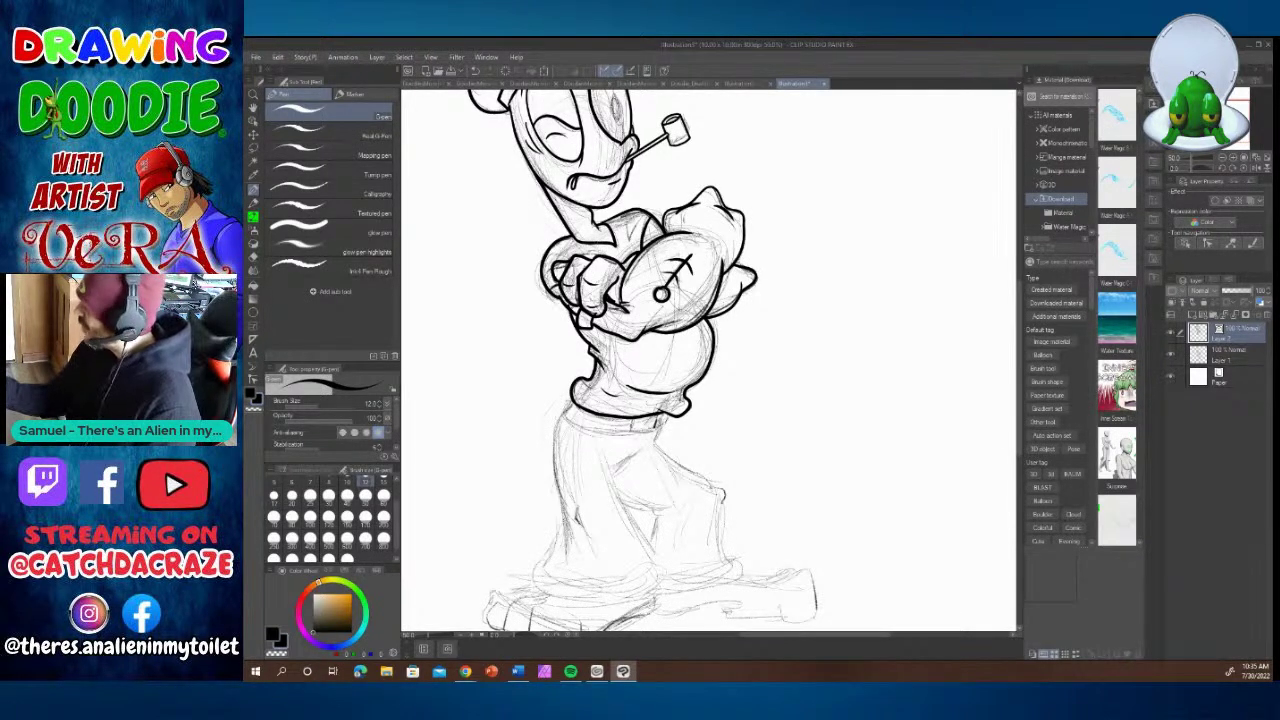
mouse_move(635, 208)
left_mouse_down()
mouse_move(627, 237)
mouse_move(636, 222)
left_mouse_up()
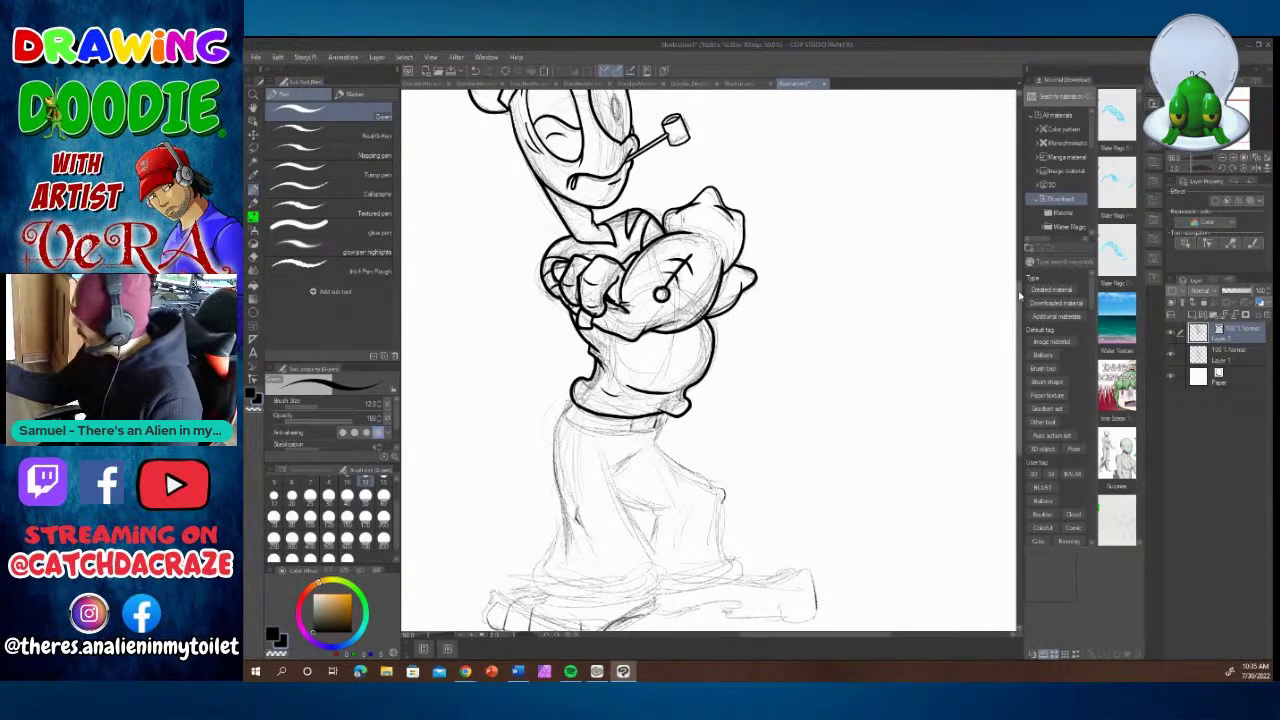
Ink the belt below the shirt hem, including its buckle.
scroll(708, 360, "down", 3)
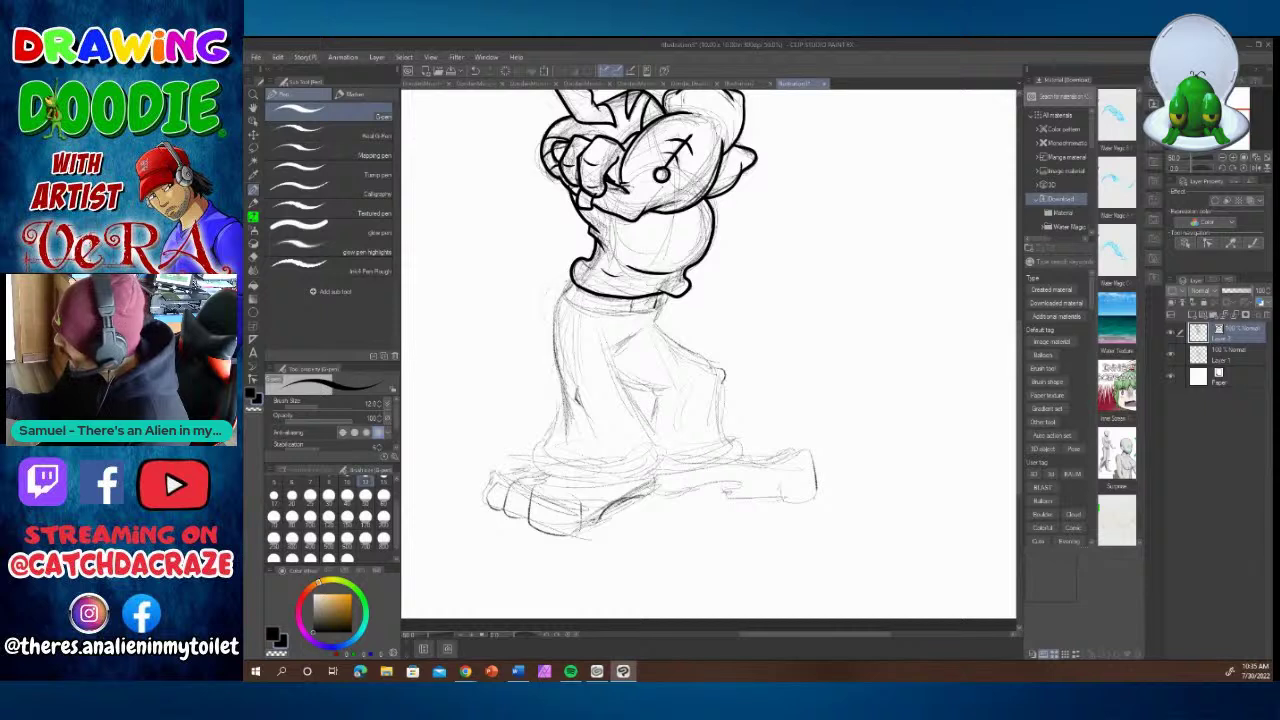
mouse_move(573, 284)
left_mouse_down()
mouse_move(572, 298)
mouse_move(630, 314)
left_mouse_up()
mouse_move(630, 314)
left_mouse_down()
mouse_move(657, 312)
mouse_move(665, 292)
left_mouse_up()
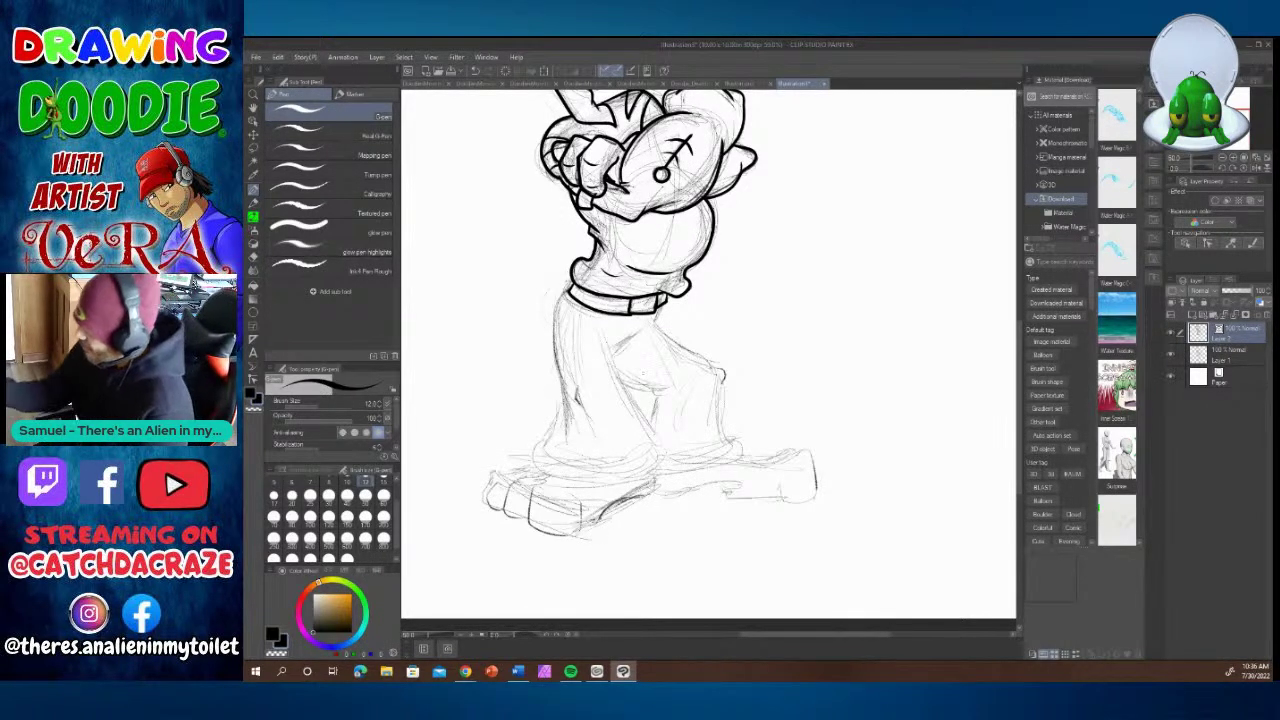
Ink the outlines of both flared trouser legs, including the crotch fold and the bent far knee.
mouse_move(570, 288)
left_mouse_down()
mouse_move(555, 305)
mouse_move(560, 404)
mouse_move(533, 452)
mouse_move(538, 472)
left_mouse_up()
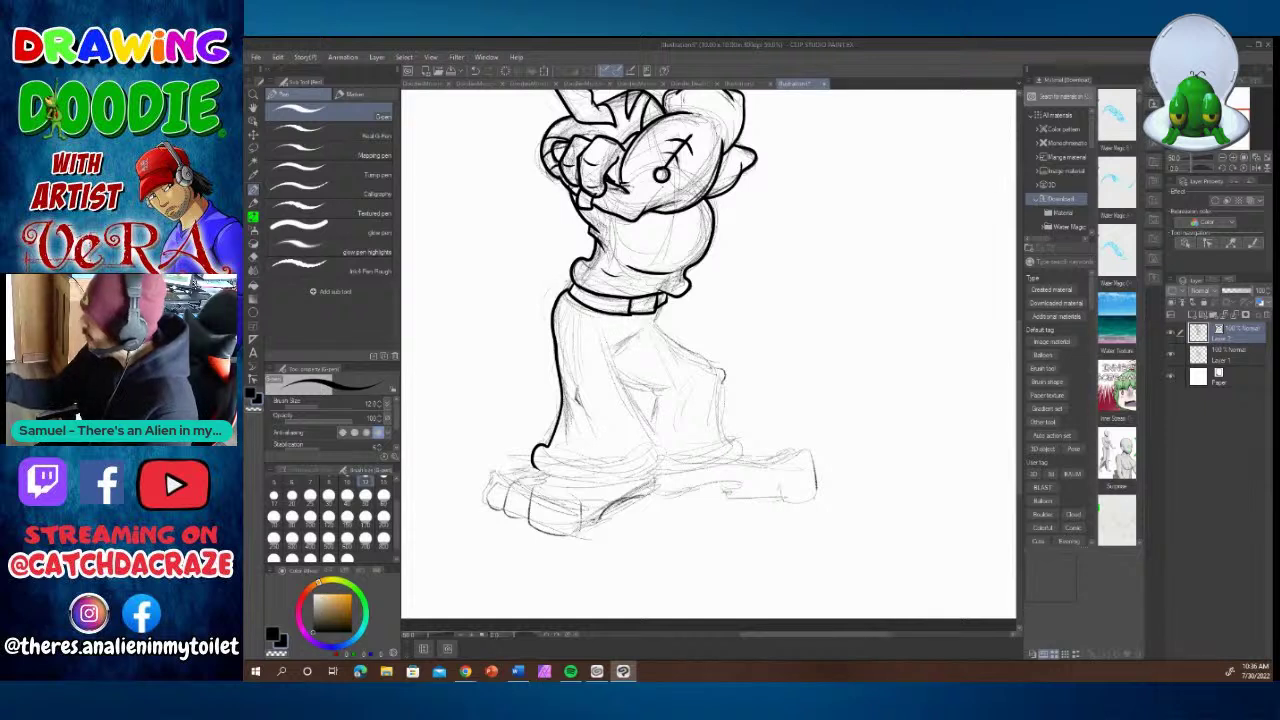
left_click_drag(607, 336, 655, 446)
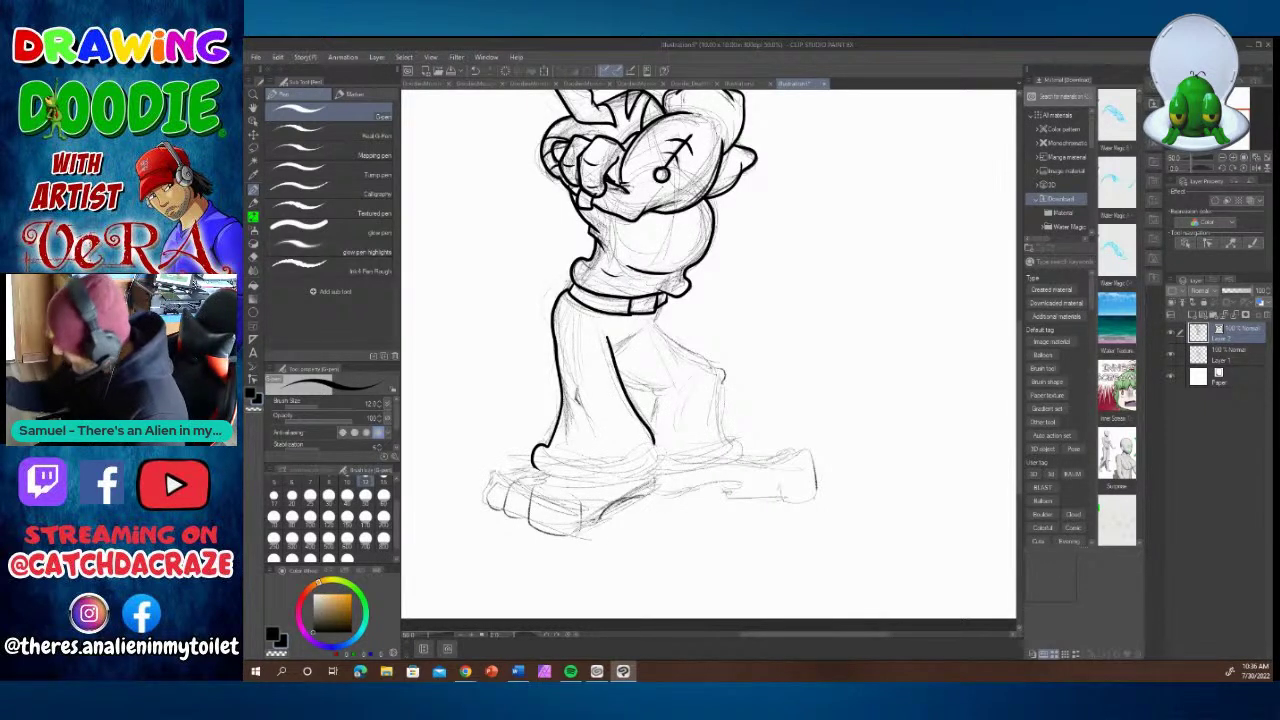
mouse_move(614, 354)
left_mouse_down()
mouse_move(656, 322)
mouse_move(722, 392)
left_mouse_up()
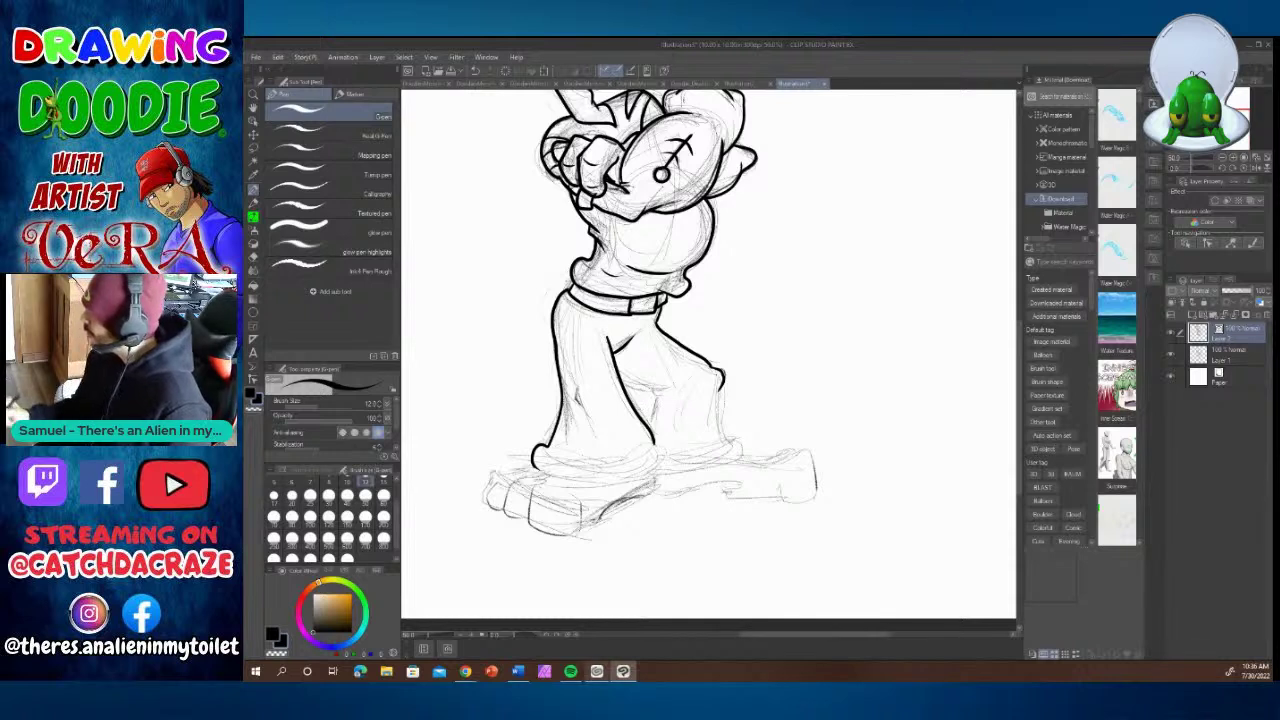
mouse_move(622, 381)
left_mouse_down()
mouse_move(668, 387)
mouse_move(646, 430)
left_mouse_up()
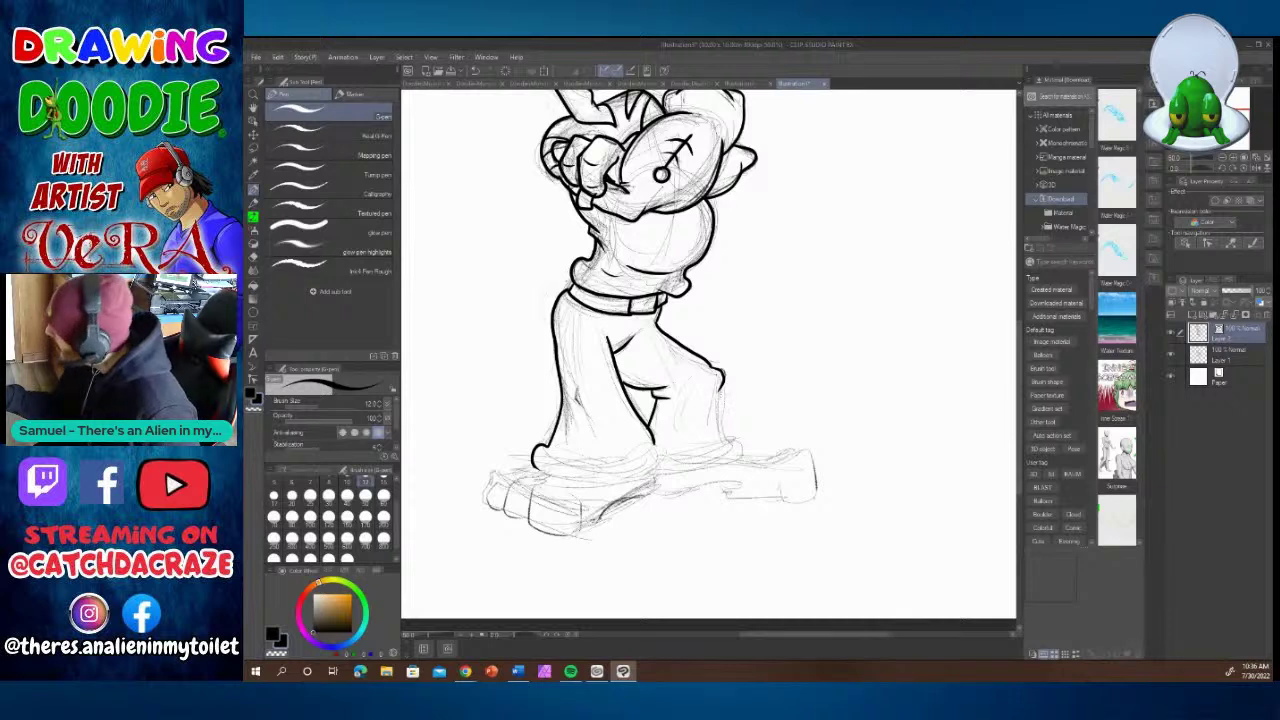
left_click_drag(718, 388, 727, 442)
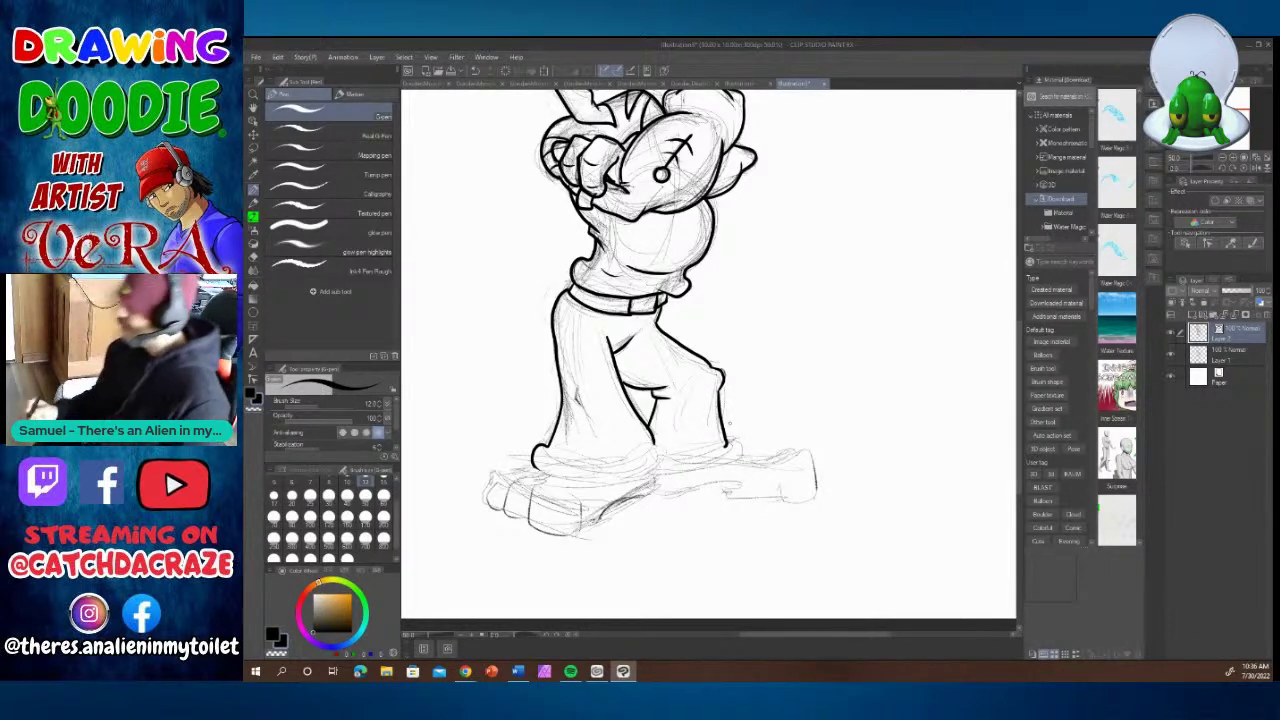
Ink the rolled cuffs at the bottom of both trouser legs.
left_click_drag(1020, 336, 1026, 391)
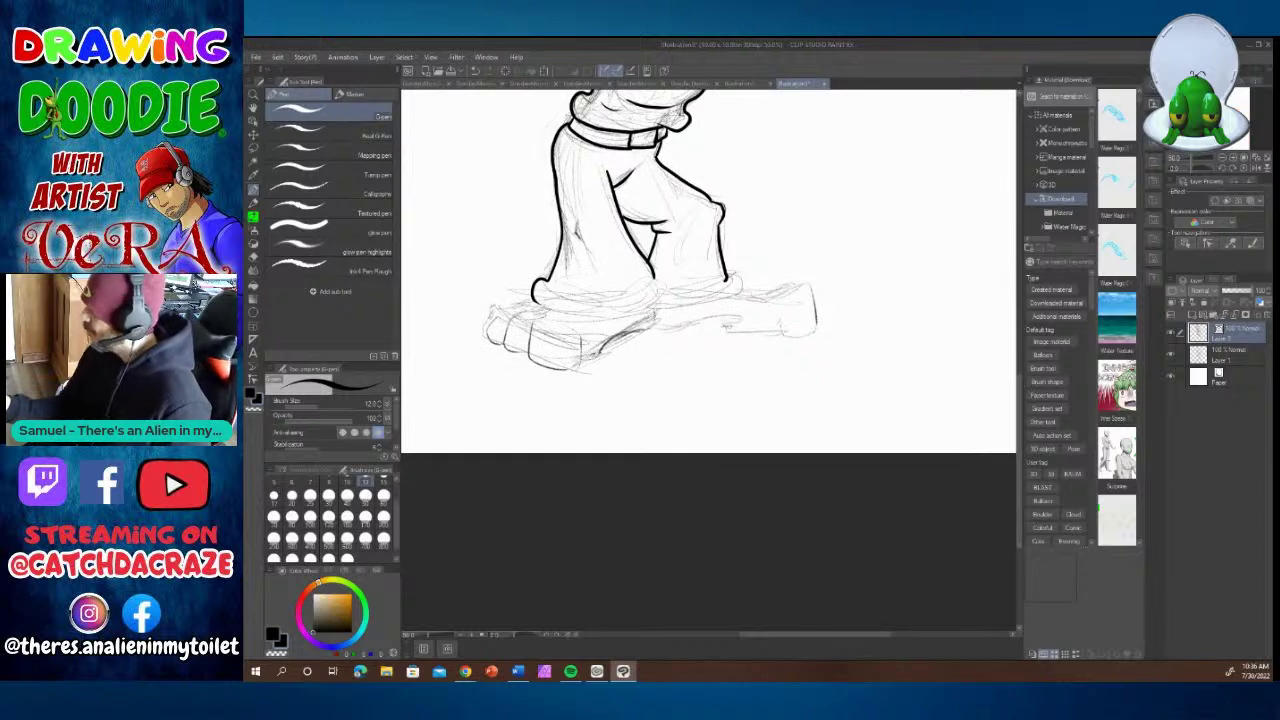
mouse_move(533, 299)
left_mouse_down()
mouse_move(556, 315)
mouse_move(634, 321)
mouse_move(668, 289)
mouse_move(654, 276)
left_mouse_up()
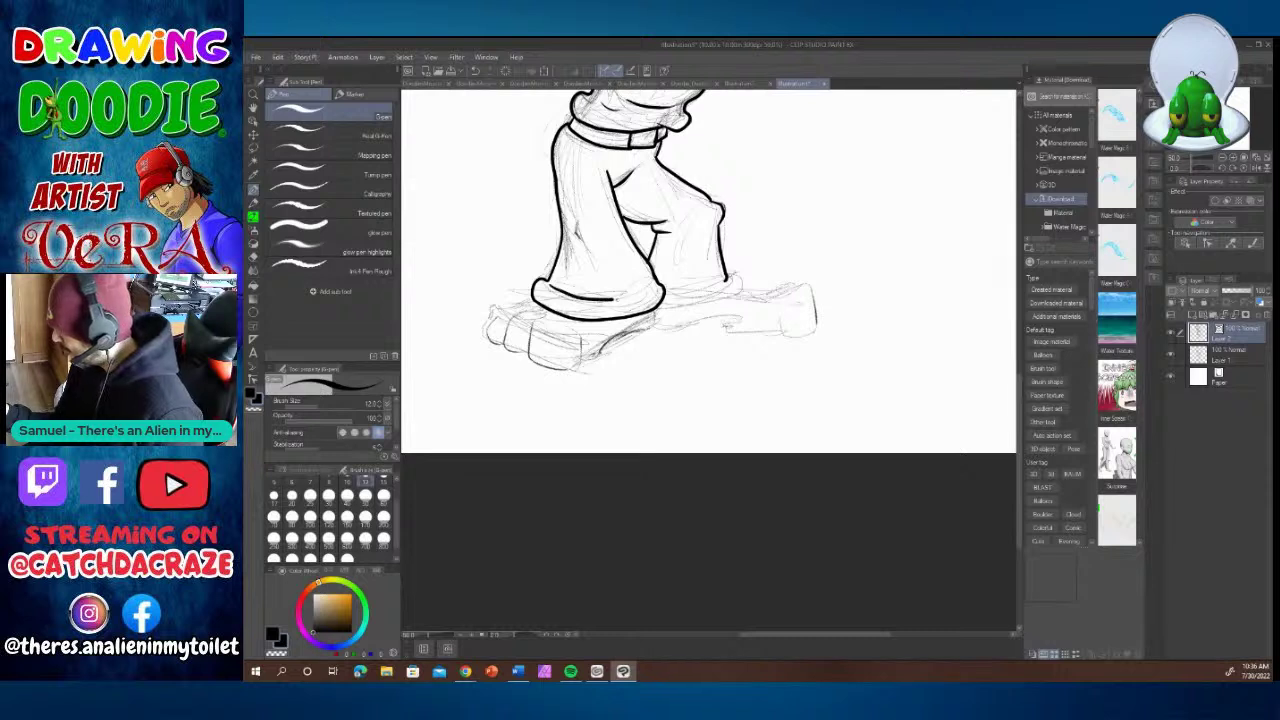
mouse_move(727, 280)
left_mouse_down()
mouse_move(668, 292)
mouse_move(739, 296)
mouse_move(654, 308)
left_mouse_up()
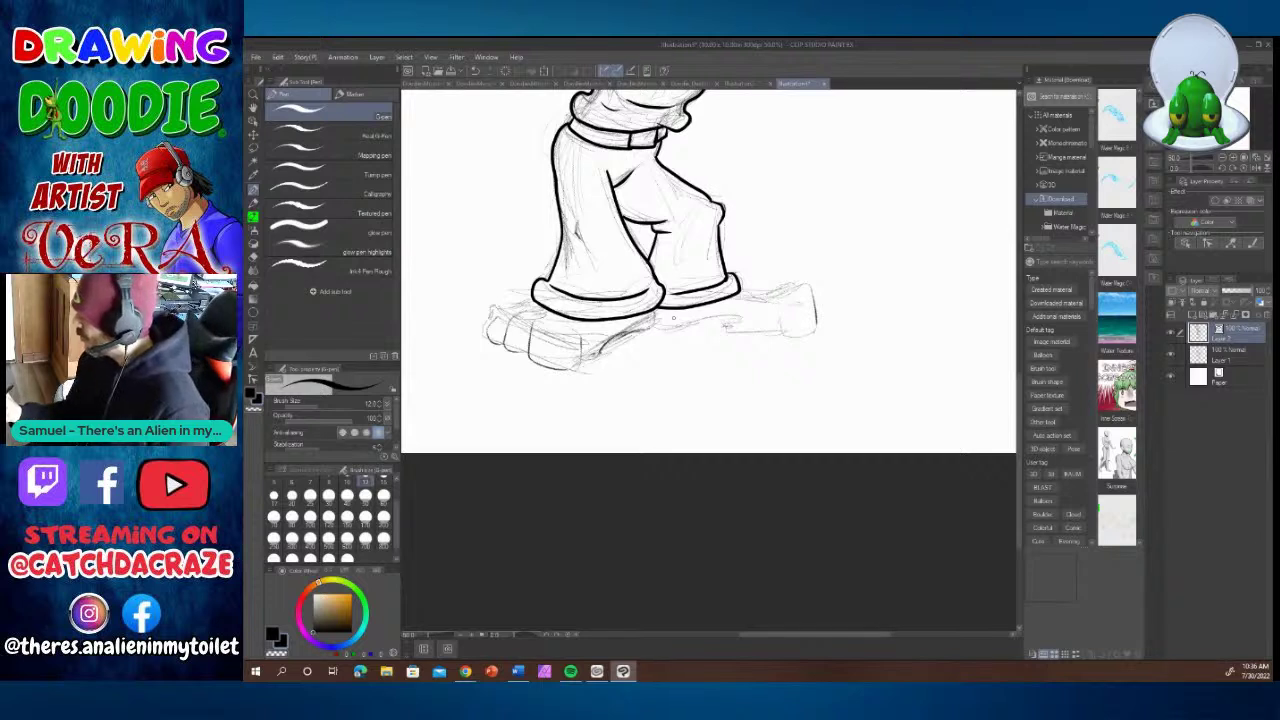
Ink the large near foot with its rounded toes and the long far foot extending behind the other leg.
mouse_move(660, 305)
left_mouse_down()
mouse_move(650, 331)
mouse_move(581, 360)
mouse_move(546, 324)
mouse_move(528, 358)
mouse_move(566, 372)
mouse_move(583, 340)
mouse_move(571, 322)
mouse_move(510, 320)
mouse_move(505, 352)
mouse_move(530, 360)
left_mouse_up()
mouse_move(510, 310)
left_mouse_down()
mouse_move(485, 332)
mouse_move(505, 348)
left_mouse_up()
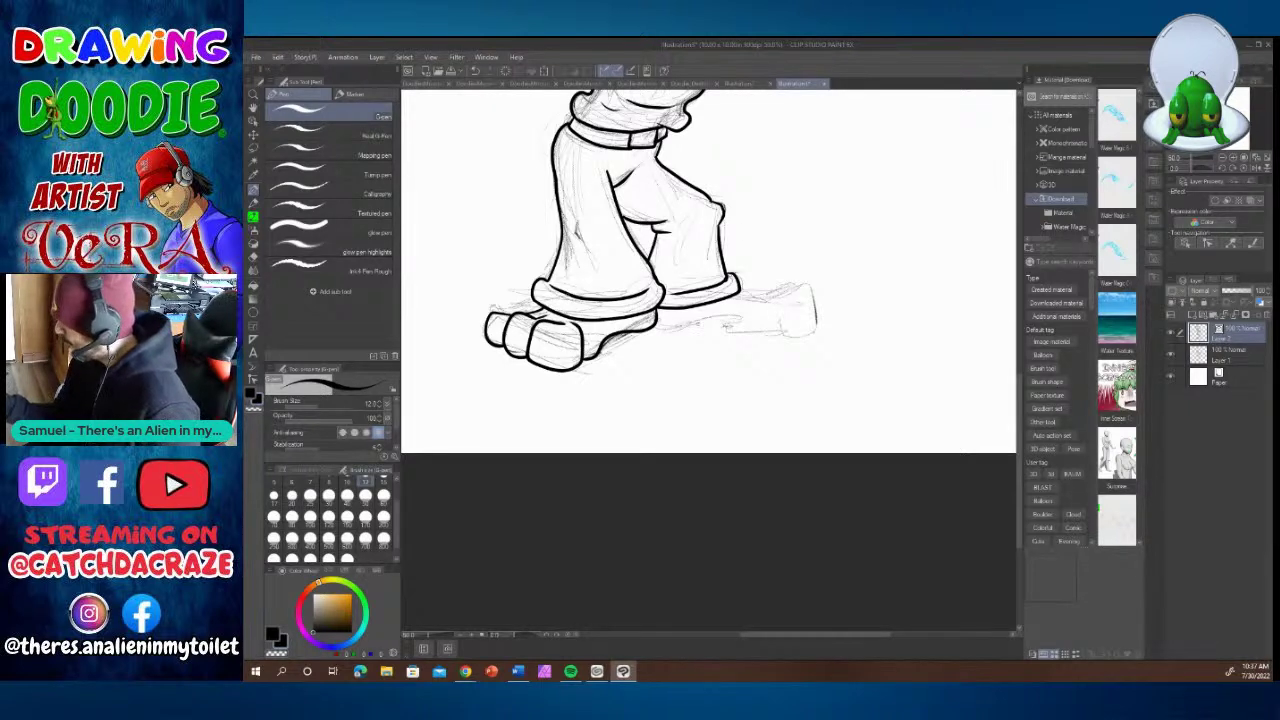
mouse_move(658, 324)
left_mouse_down()
mouse_move(790, 334)
mouse_move(814, 322)
mouse_move(800, 284)
mouse_move(736, 296)
mouse_move(815, 301)
mouse_move(812, 331)
mouse_move(829, 310)
mouse_move(826, 324)
left_mouse_up()
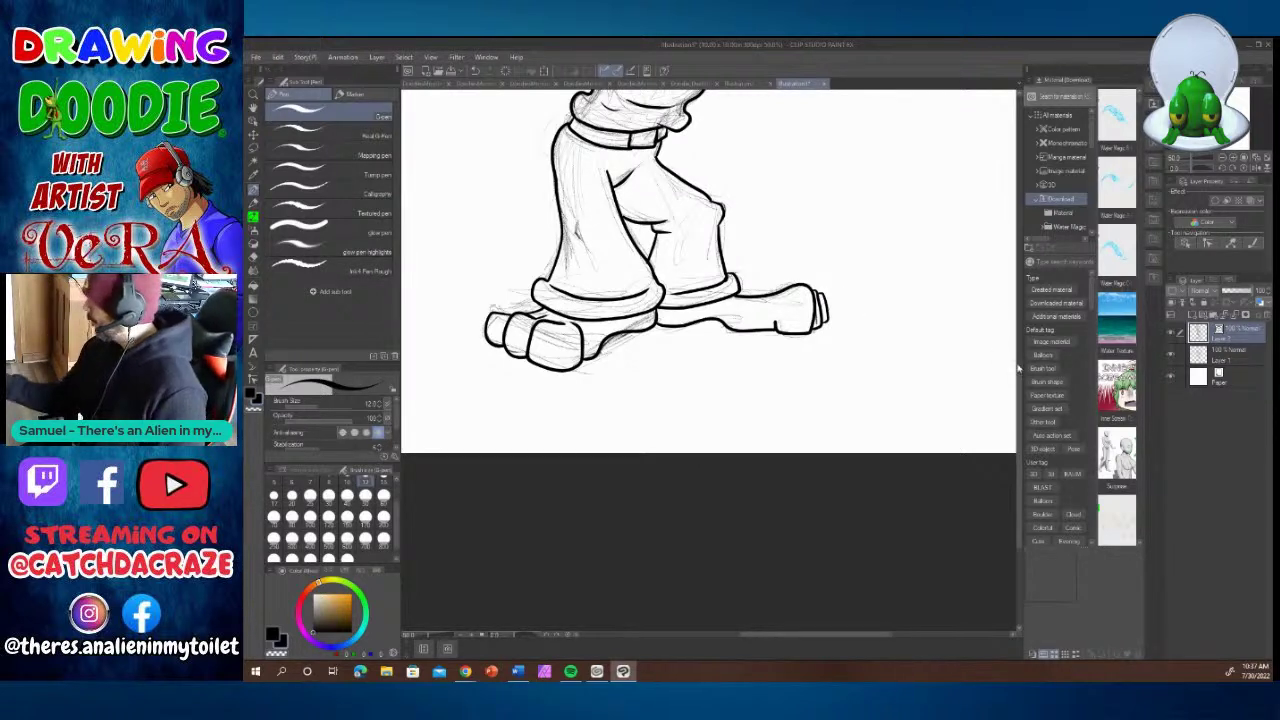
Add short curved crease lines inside both trouser legs.
left_click_drag(1020, 387, 1025, 311)
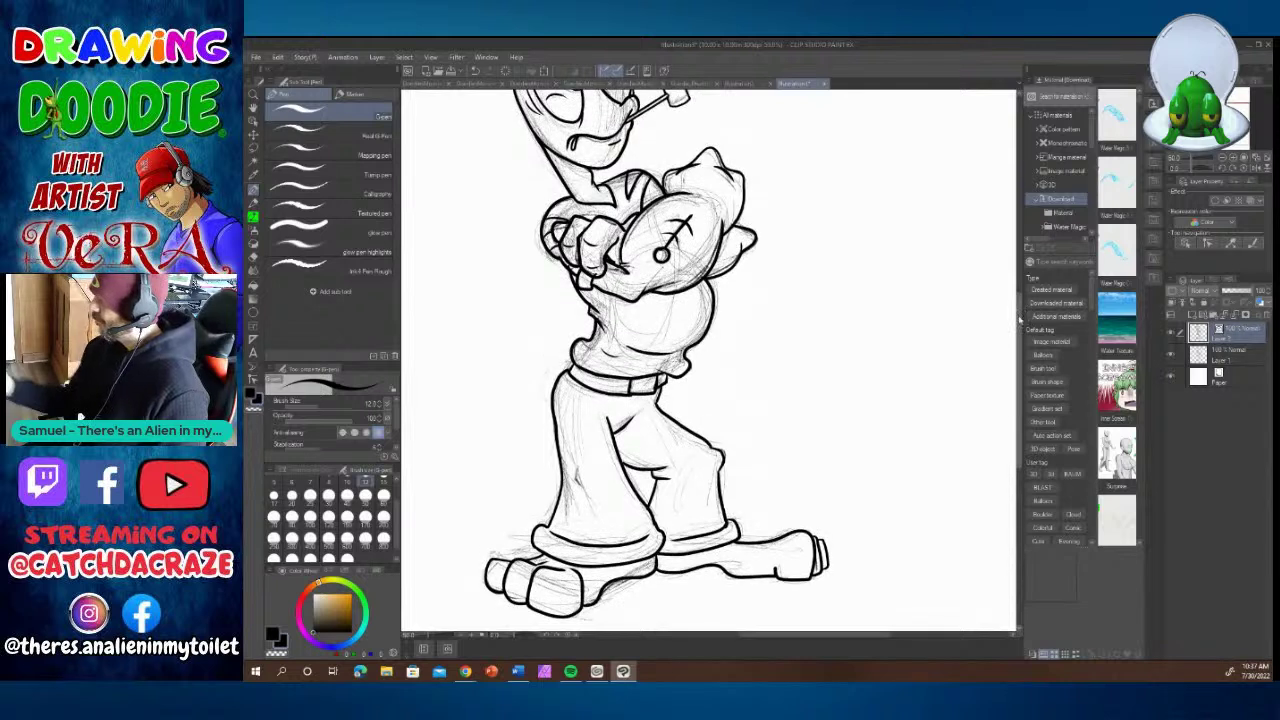
left_click_drag(575, 467, 588, 485)
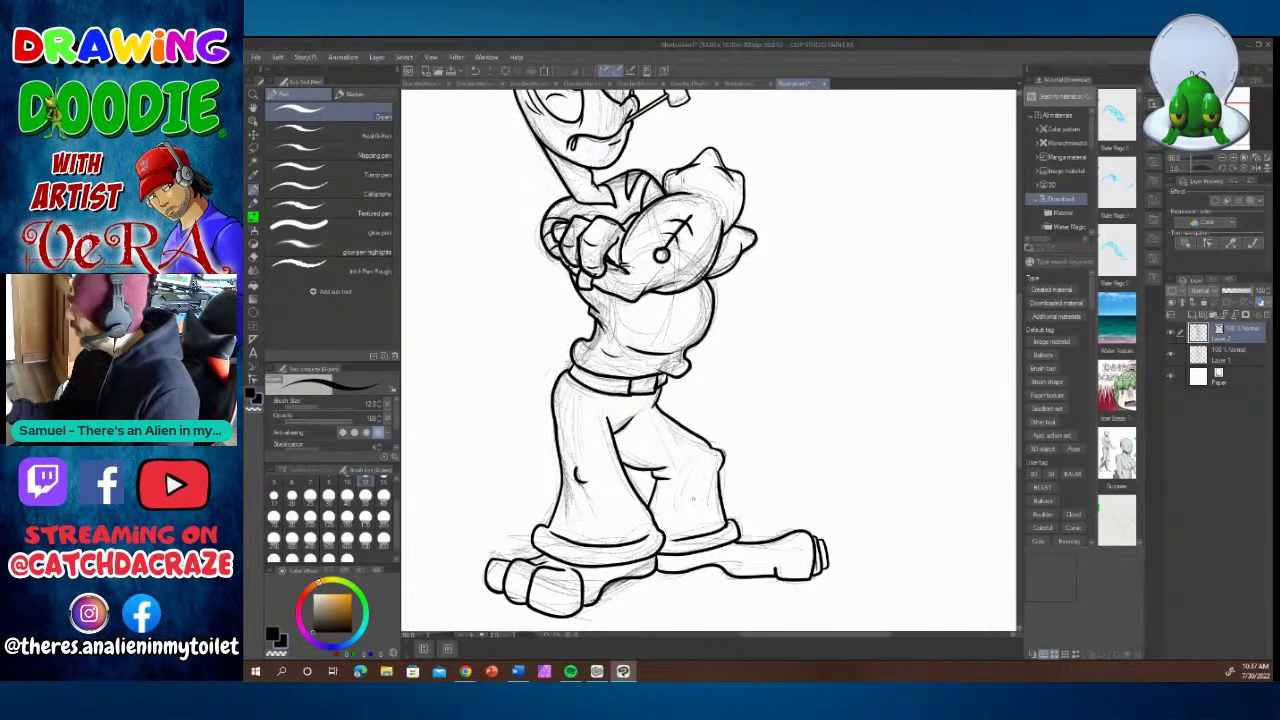
left_click_drag(688, 475, 686, 518)
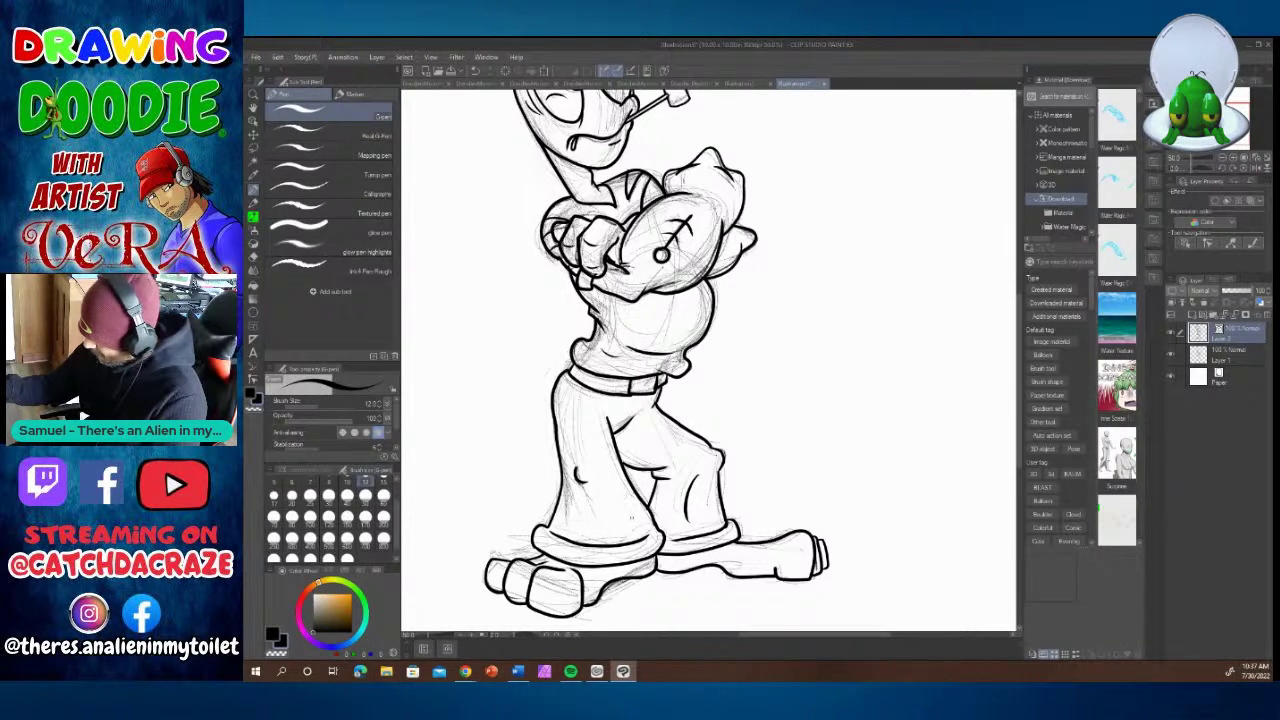
left_click_drag(607, 522, 604, 472)
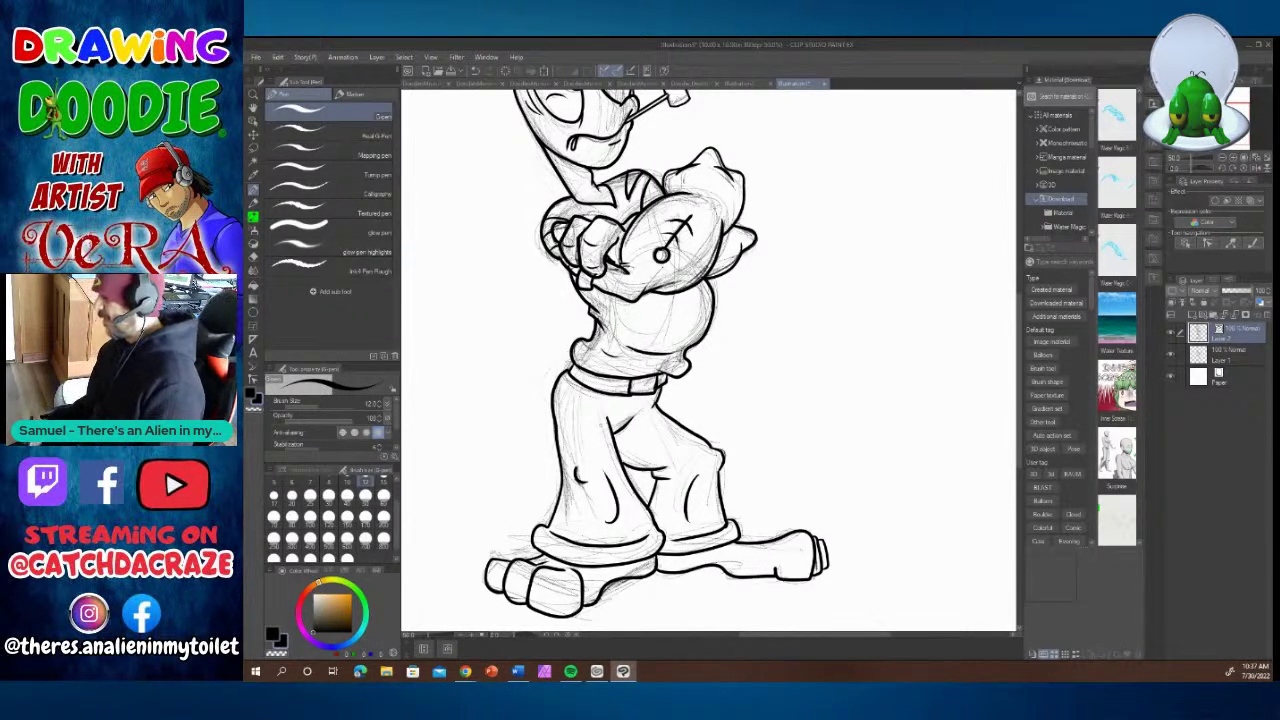
Ink the oval pupil in the open eye.
scroll(710, 360, "up", 5)
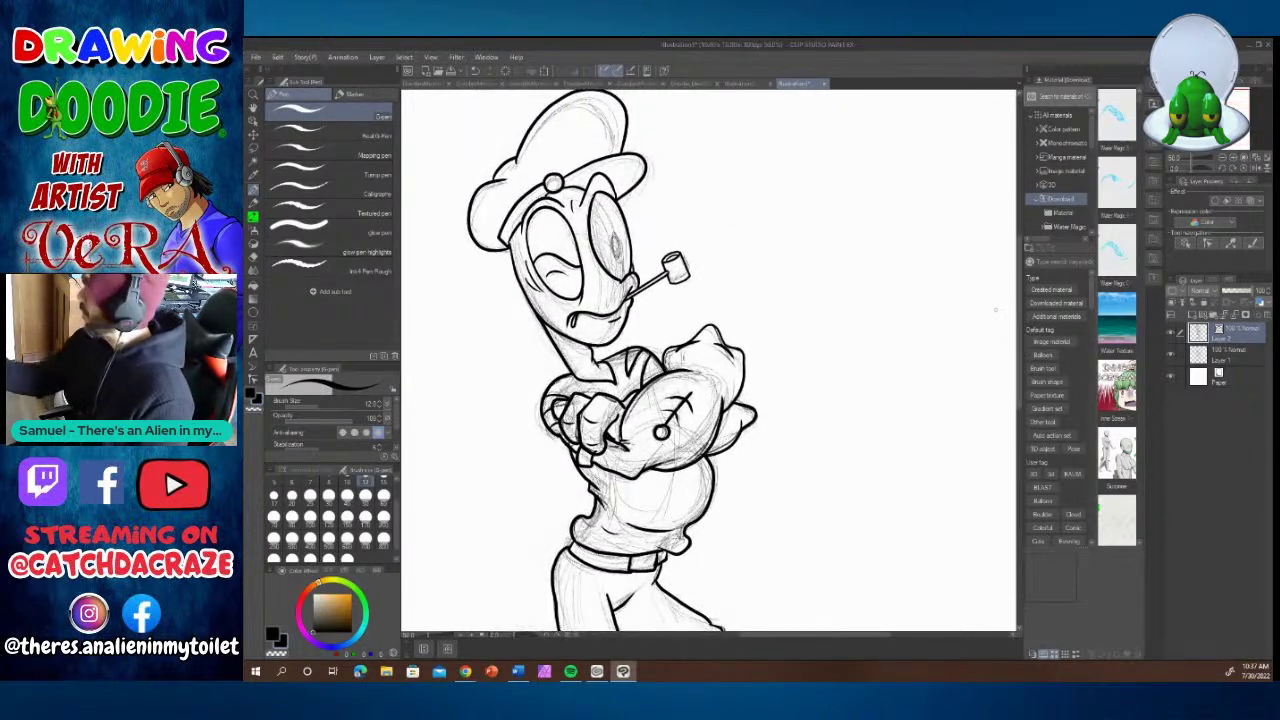
mouse_move(614, 240)
left_mouse_down()
mouse_move(618, 260)
mouse_move(616, 248)
left_mouse_up()
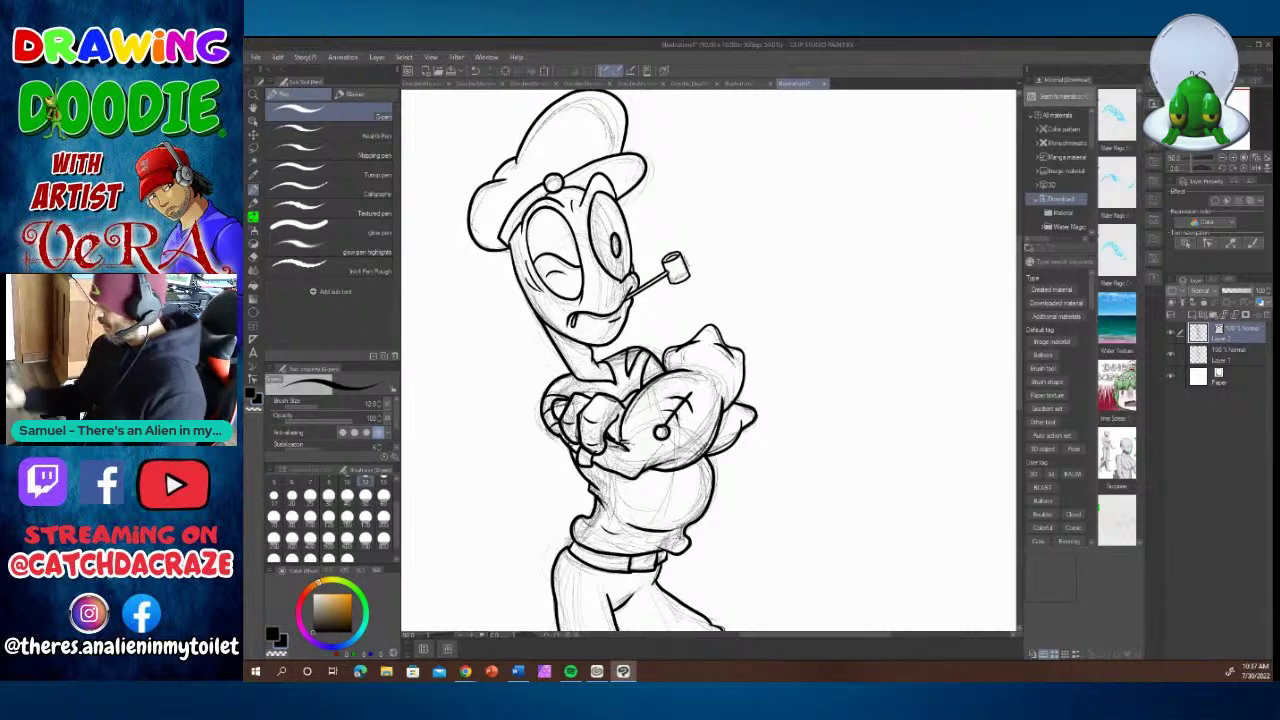
scroll(1020, 338, "down", 4)
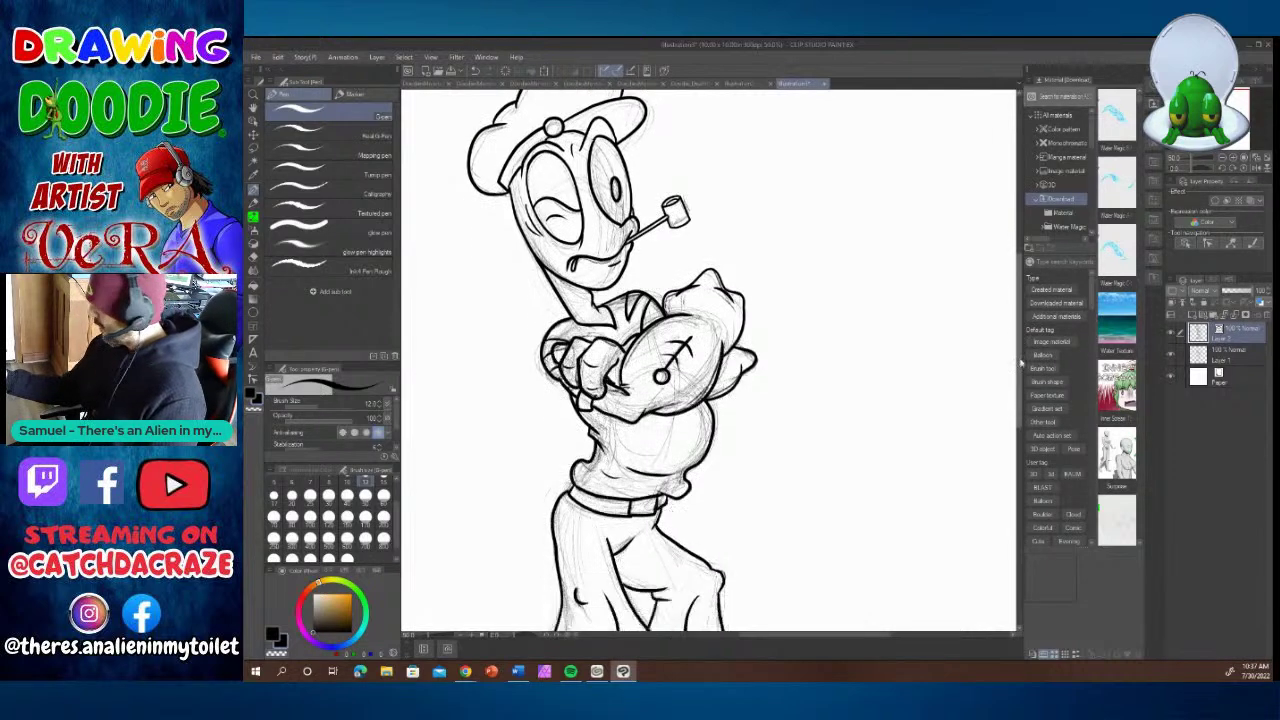
left_click(461, 637)
mouse_move(465, 672)
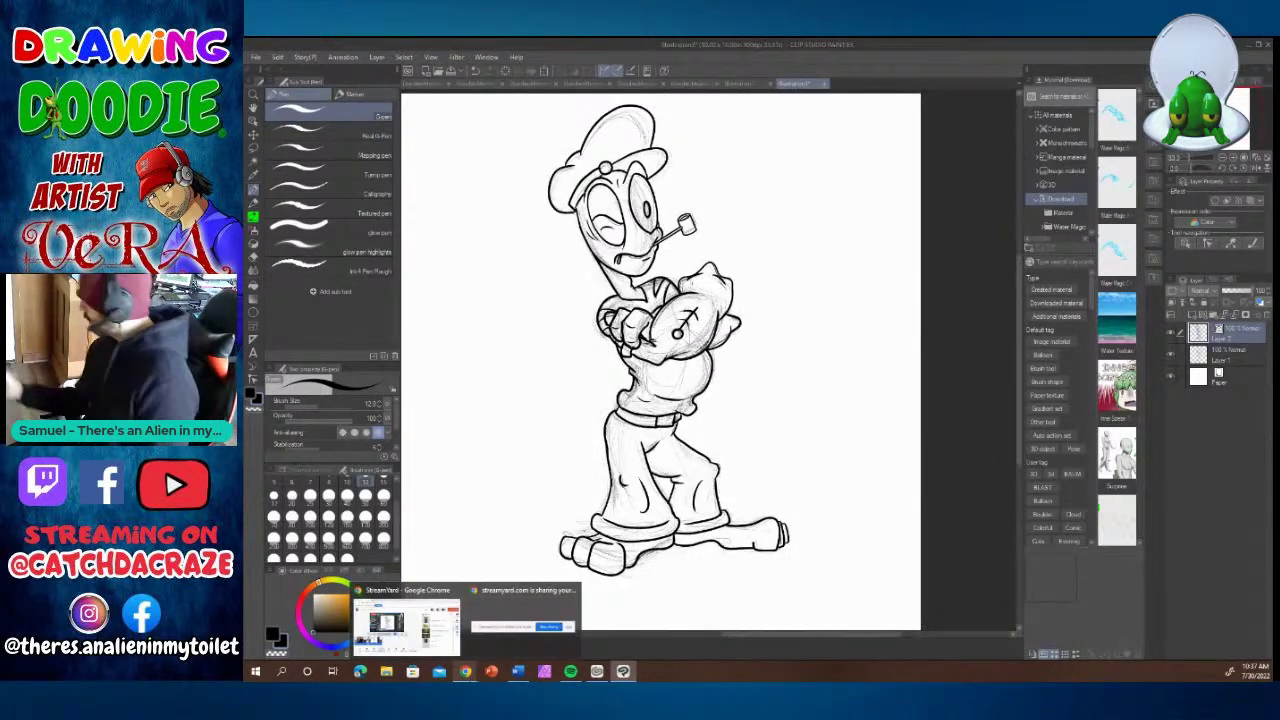
Hide the pencil sketch layer and add a folder holding a new raster layer beneath the ink layer.
left_click(1171, 353)
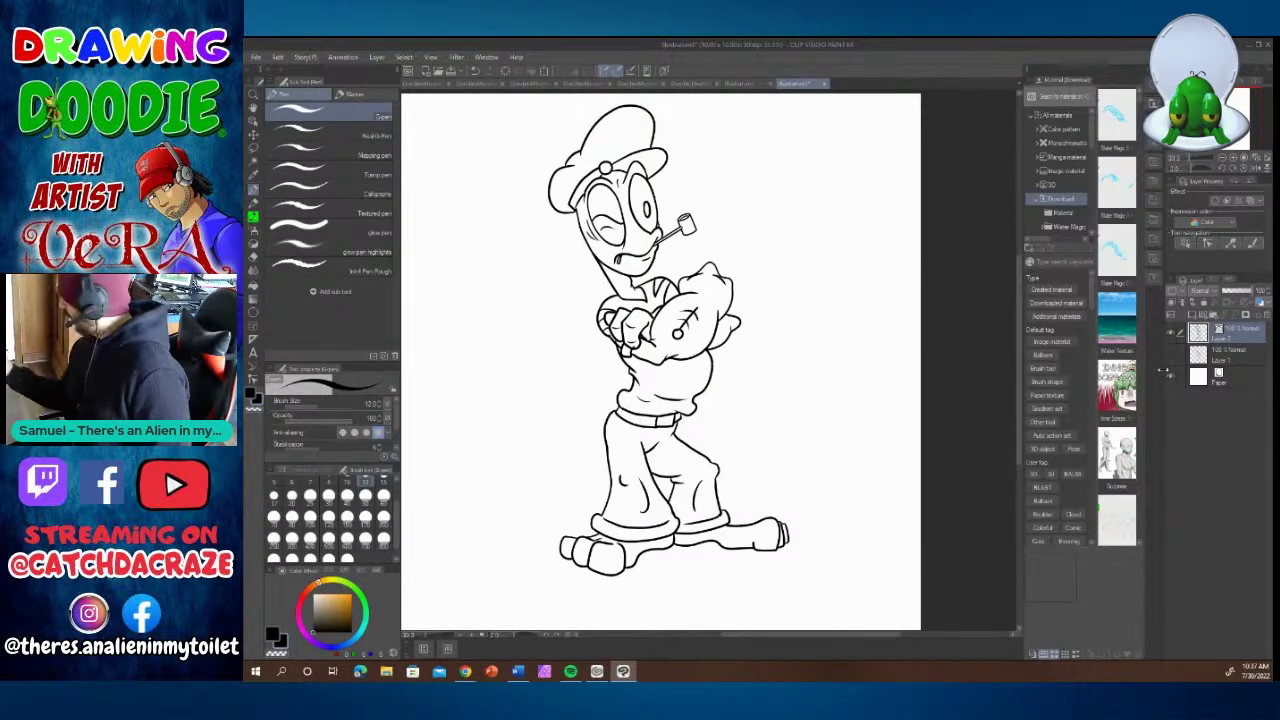
left_click(1214, 315)
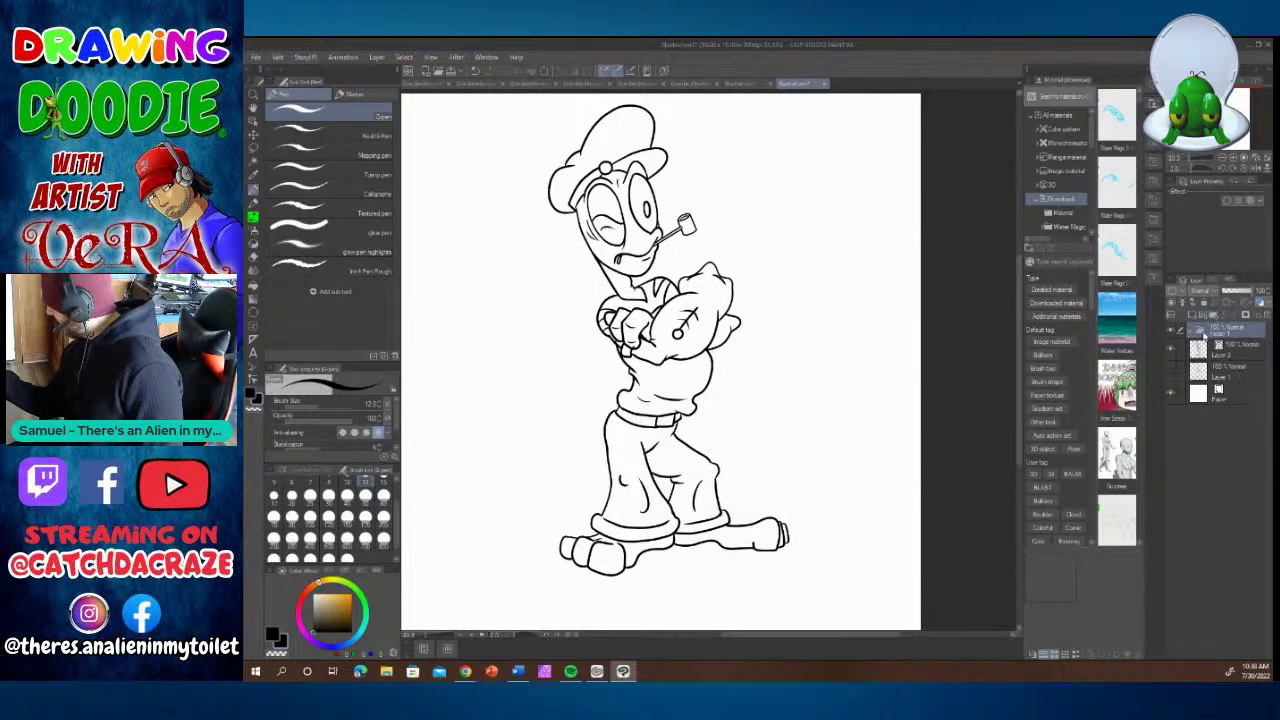
left_click_drag(1203, 332, 1206, 358)
left_click(1199, 334)
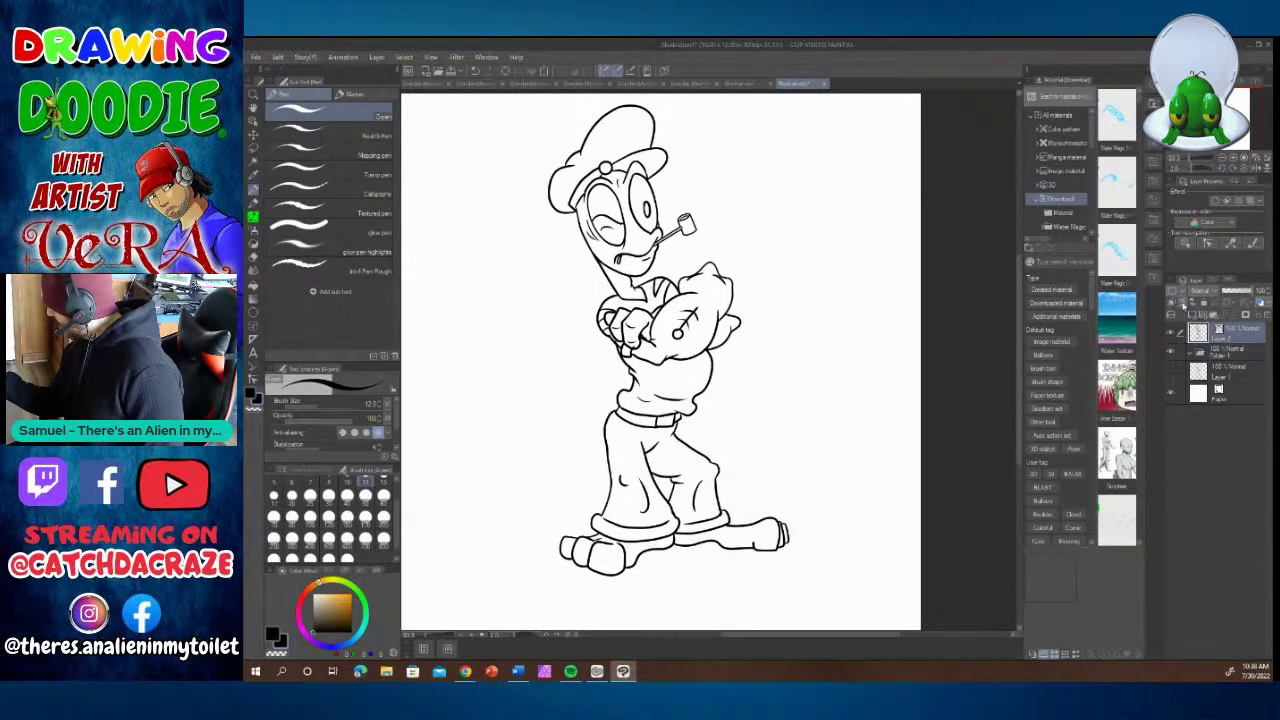
left_click(1218, 352)
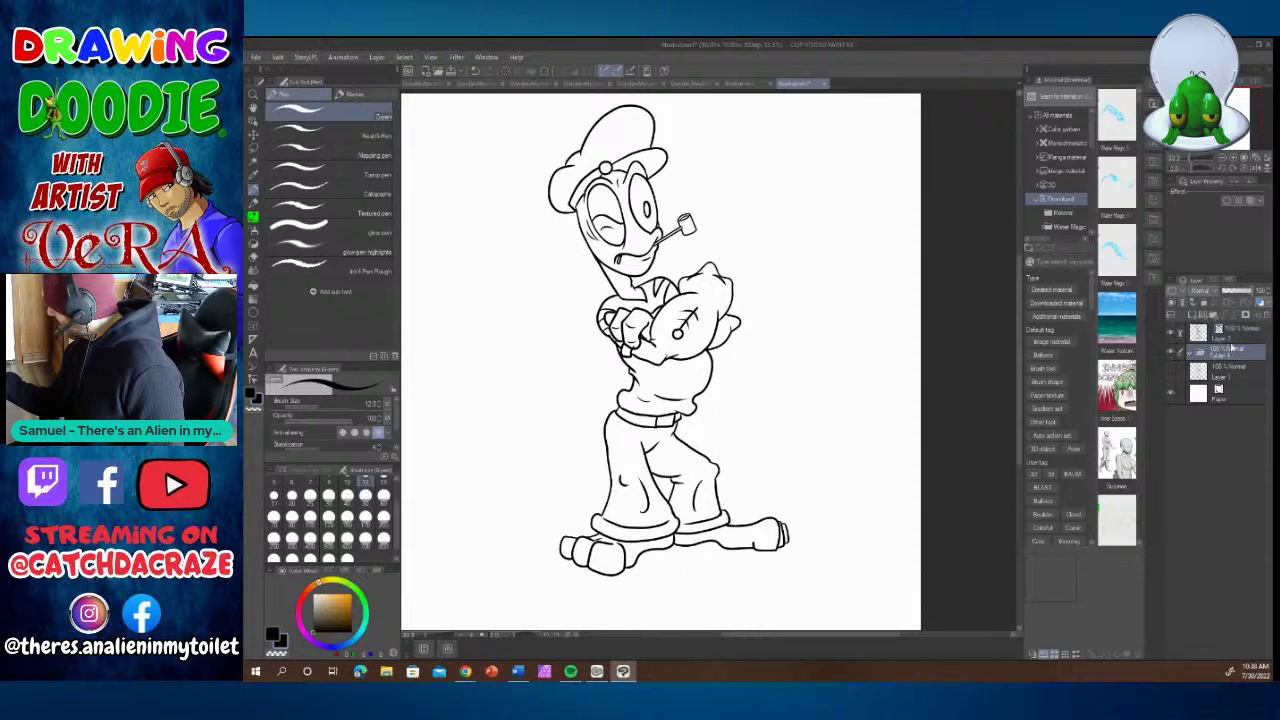
left_click(1193, 315)
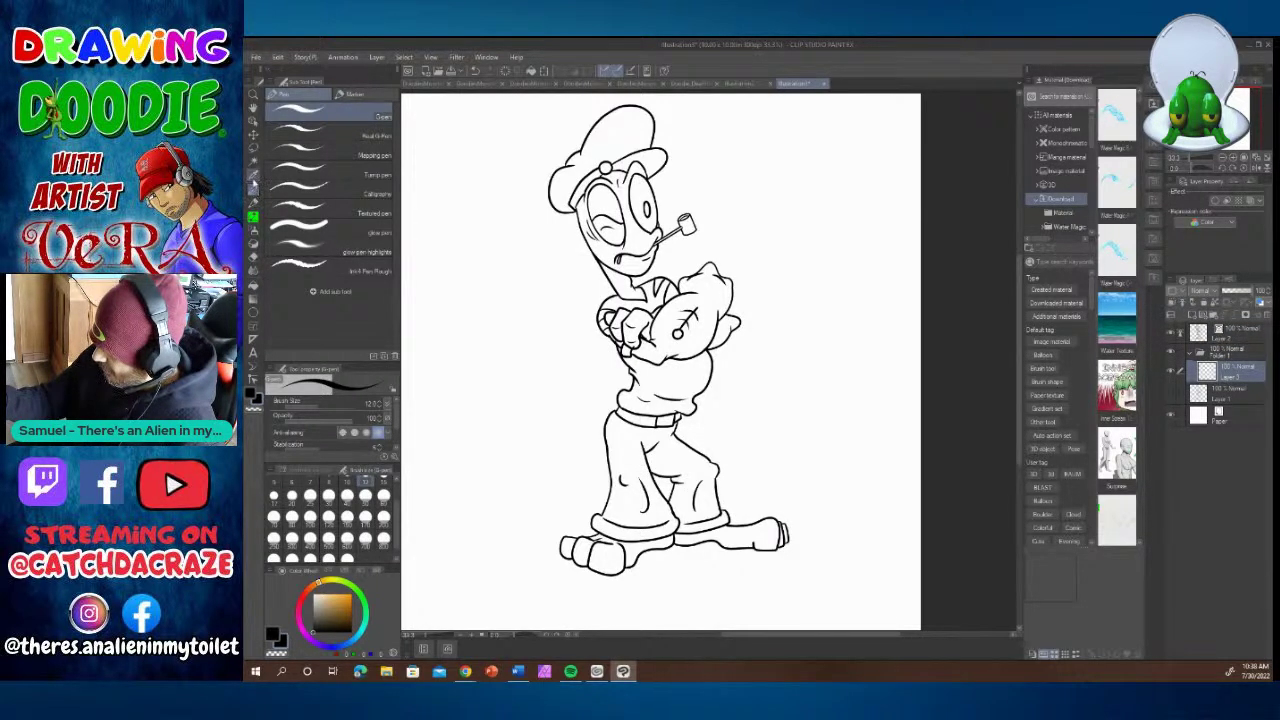
Sample the goblin's green skin colour from the other open illustration and return to the sailor drawing.
left_click(255, 178)
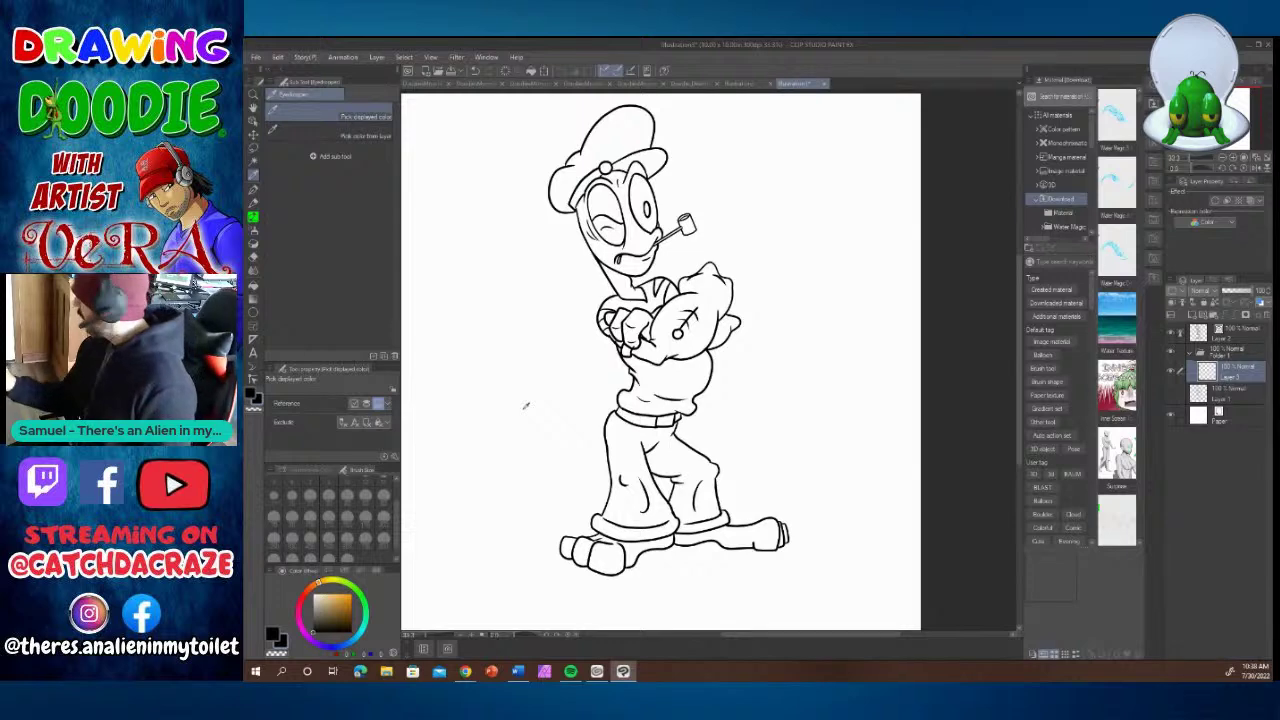
left_click(747, 85)
left_click(693, 85)
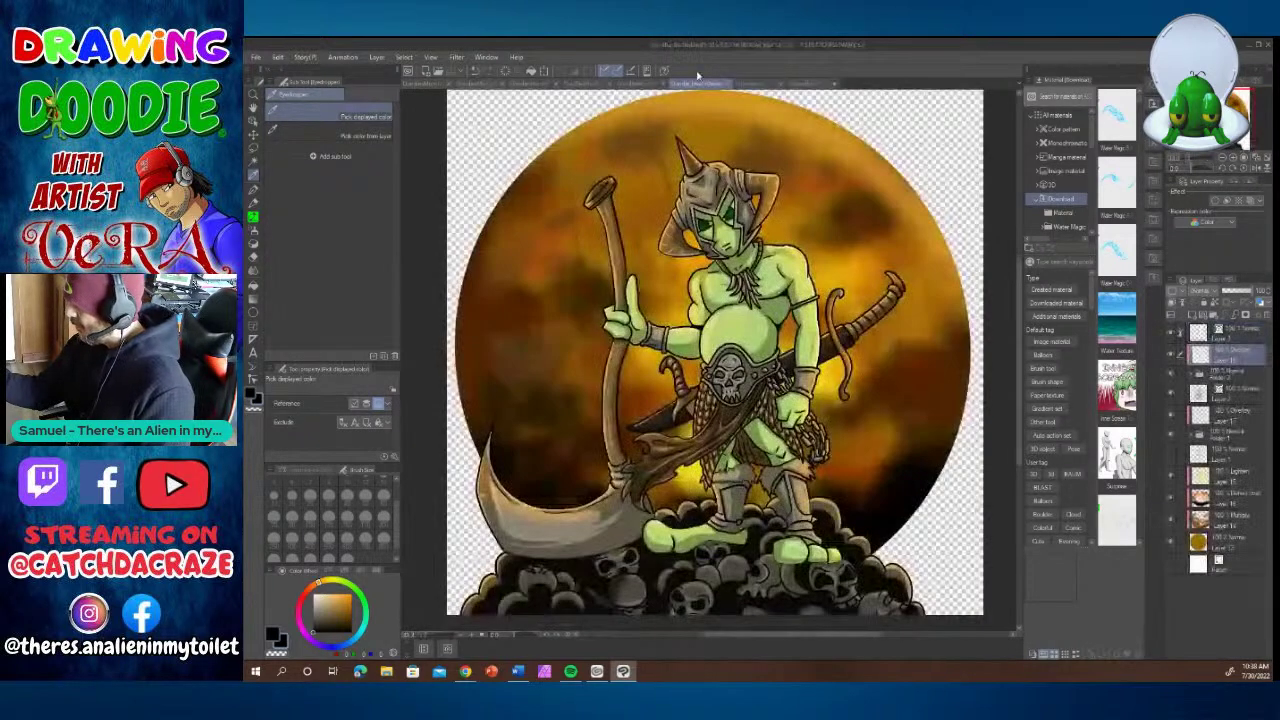
left_click(758, 309)
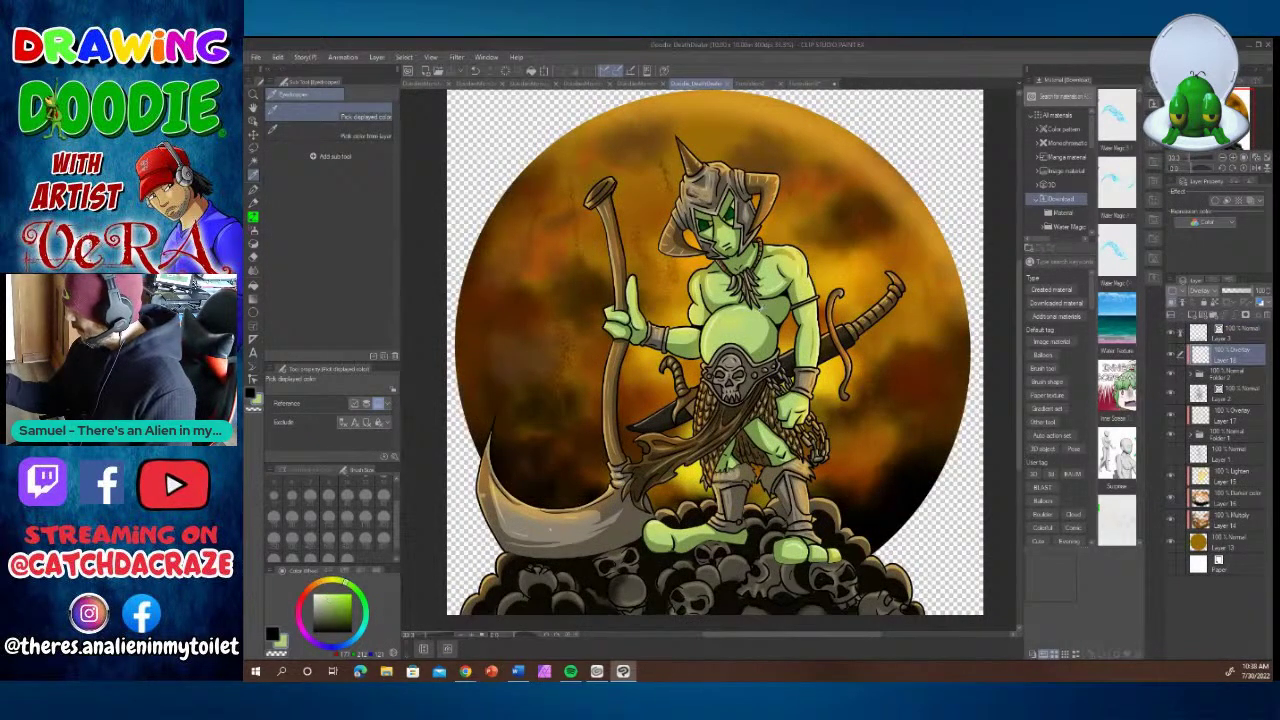
left_click(803, 83)
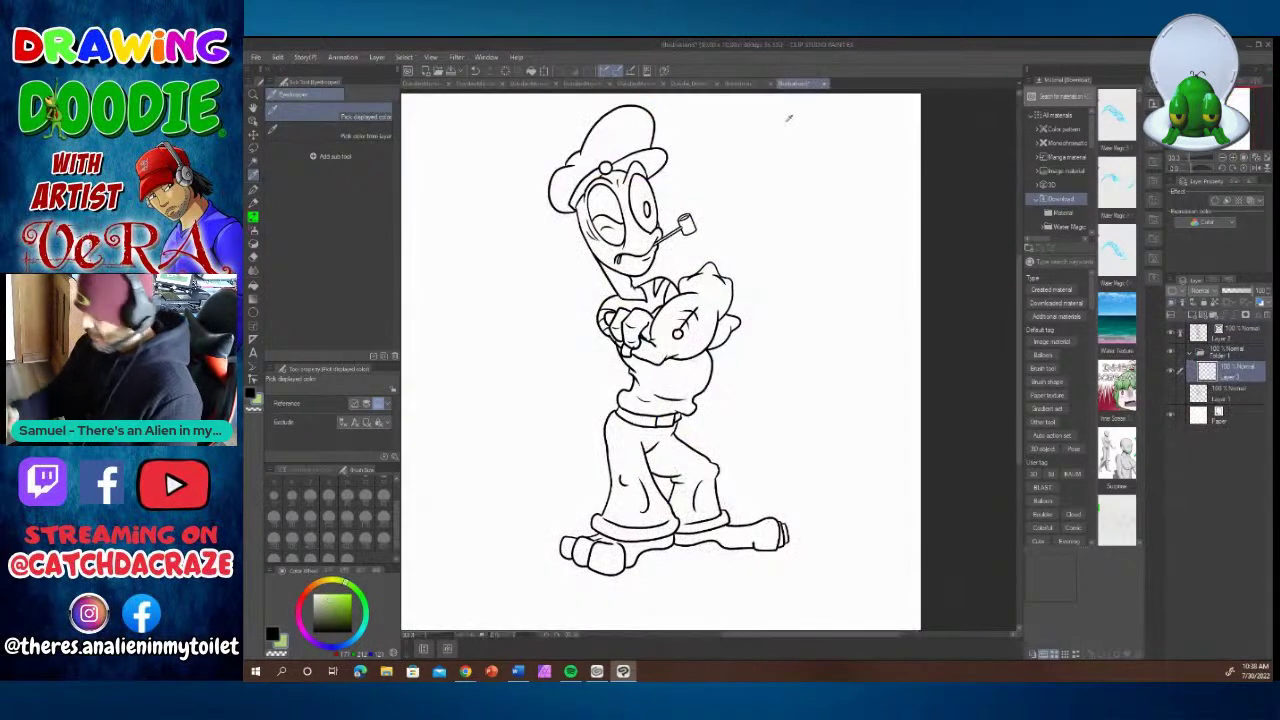
Fill the sailor's face, closed eye and neck with the sampled green, referring to the ink lines.
left_click(260, 287)
left_click(630, 232)
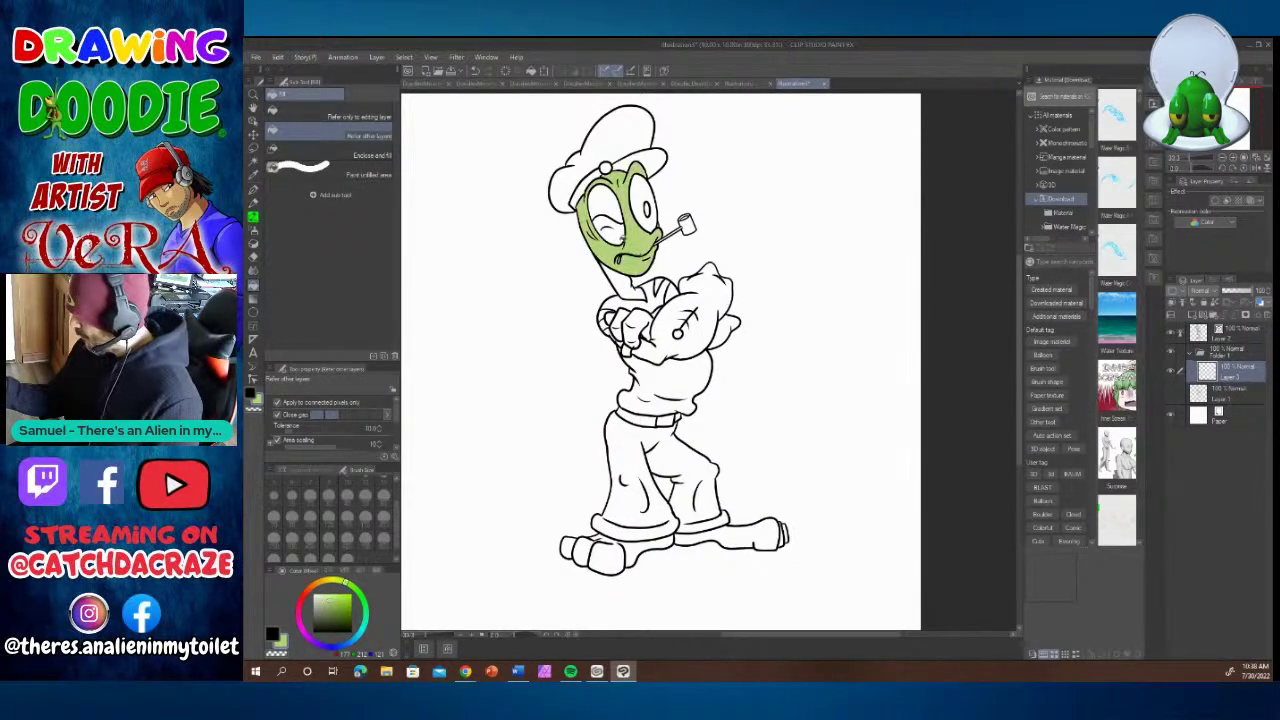
left_click(607, 192)
left_click(619, 234)
left_click(627, 280)
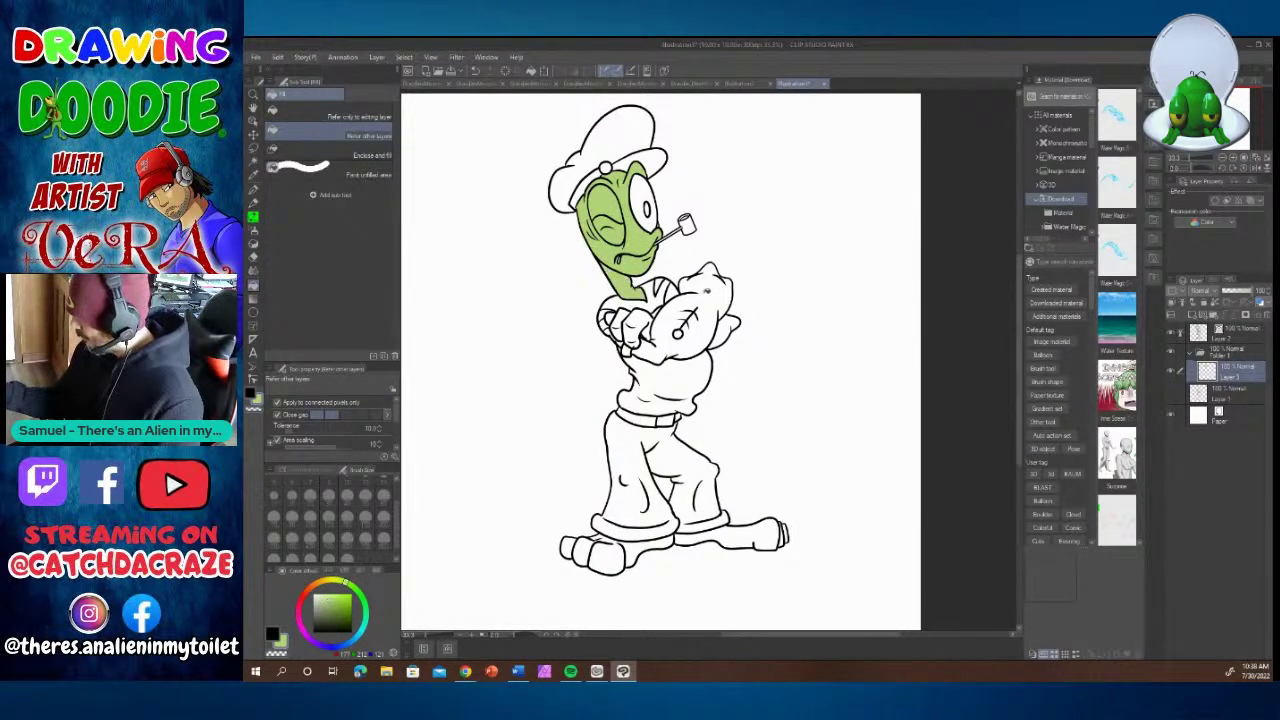
Fill the crossed forearms, elbow and hand with the same green.
left_click(706, 290)
left_click(725, 330)
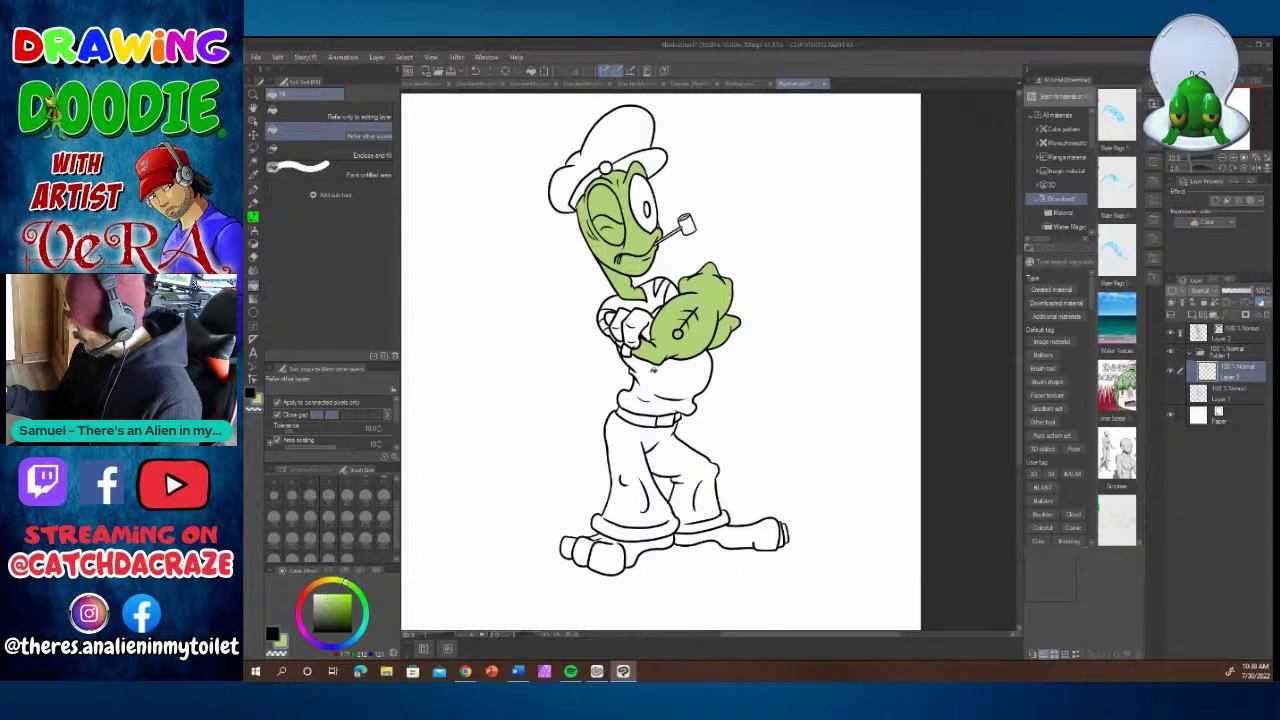
left_click(637, 328)
left_click(620, 325)
left_click(612, 318)
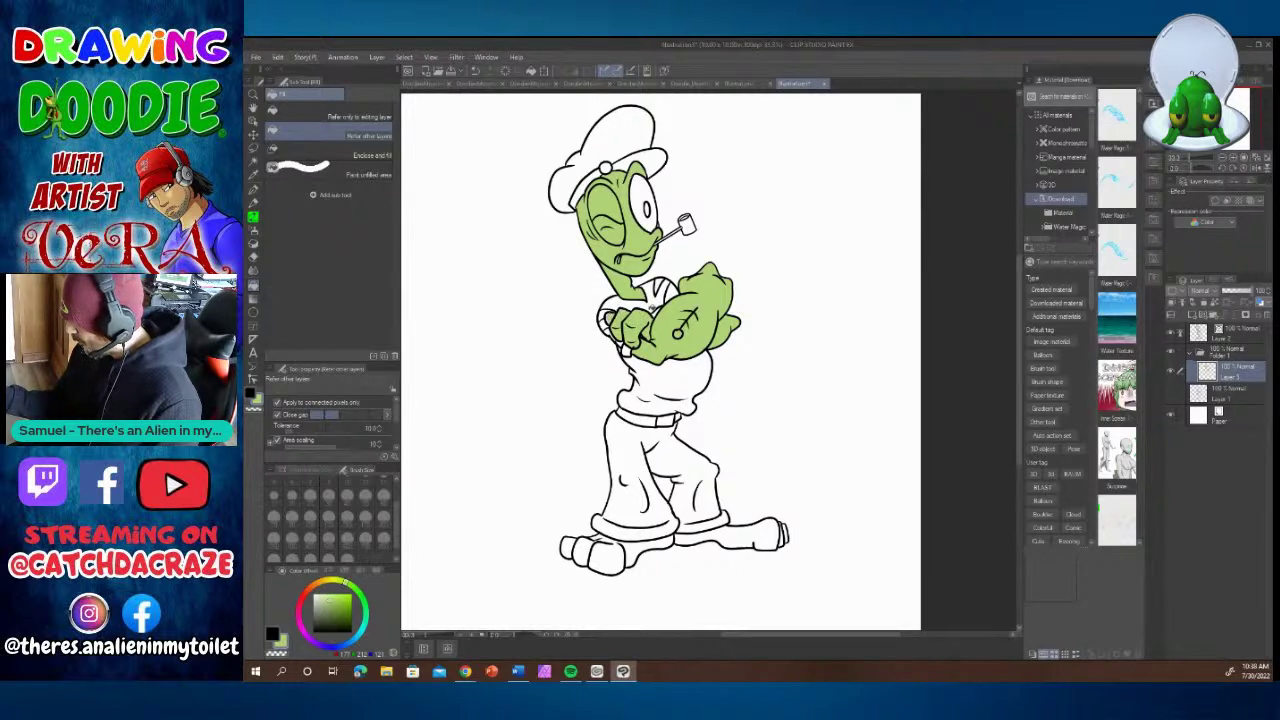
Fill both feet and their toes with the green skin colour.
left_click(630, 545)
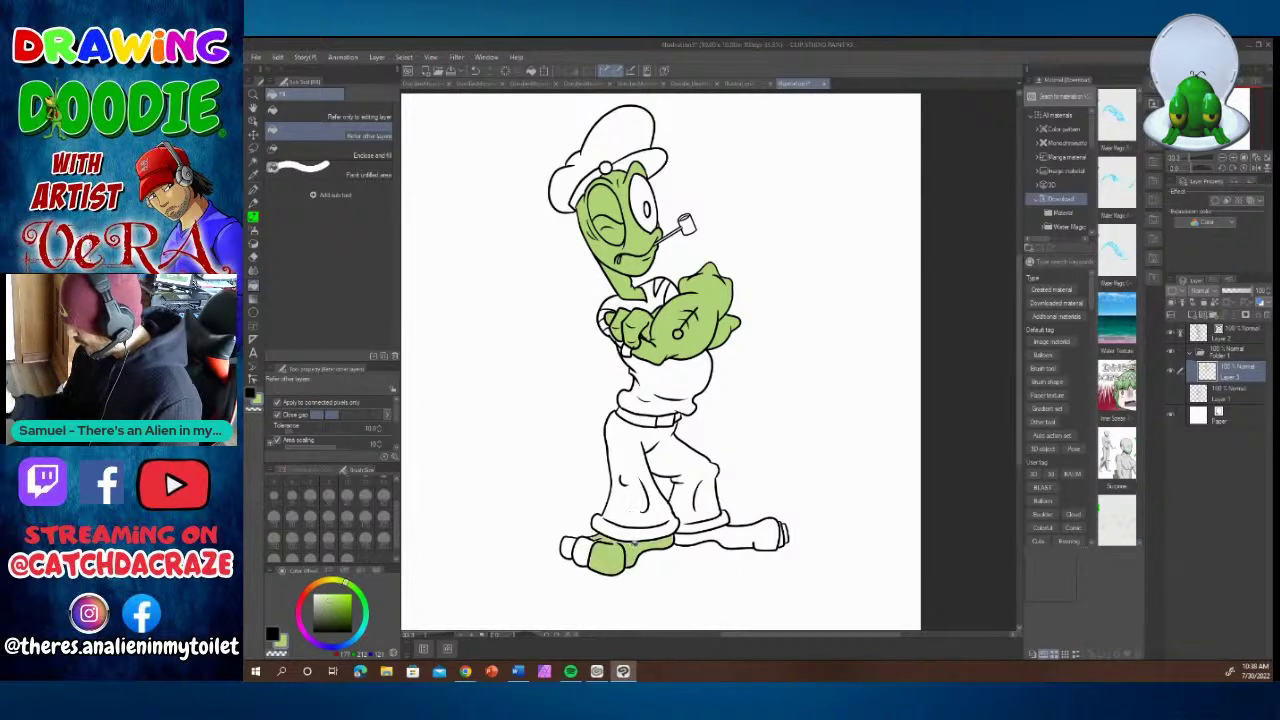
left_click(582, 550)
left_click(568, 546)
left_click(758, 530)
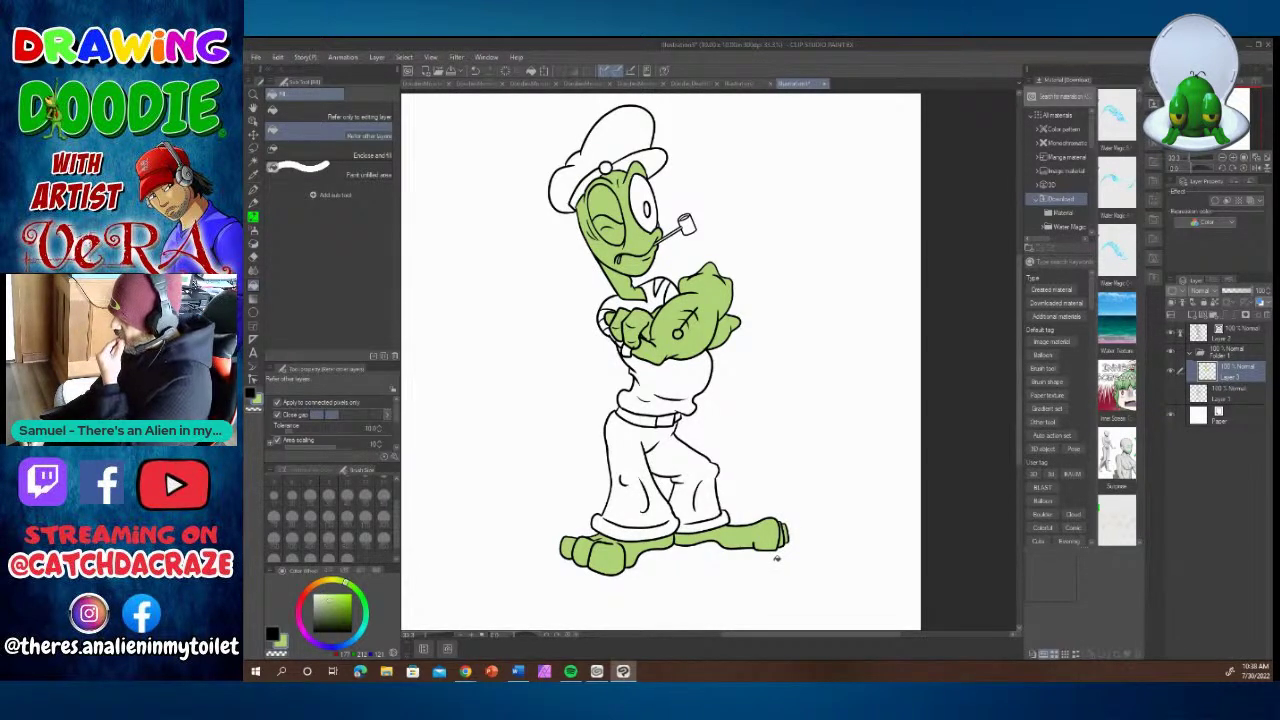
Choose a pale yellow and fill the open eye around the pupil with it.
left_click(253, 188)
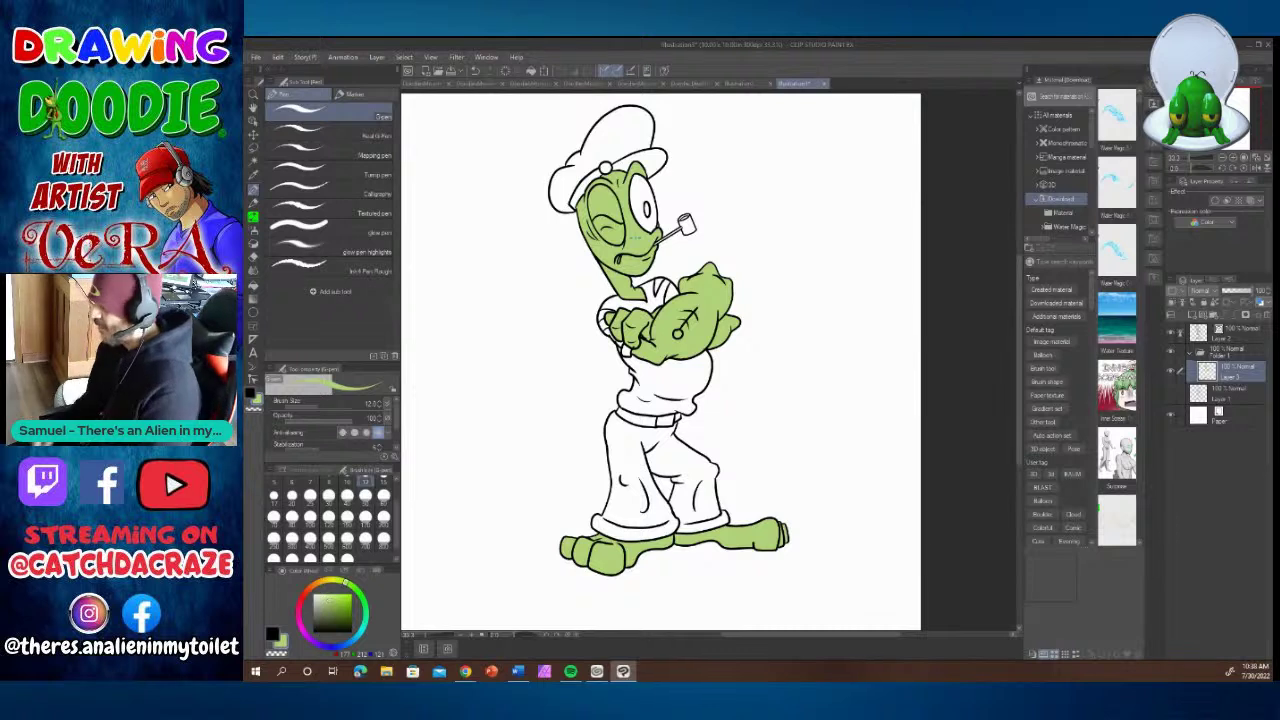
left_click(331, 582)
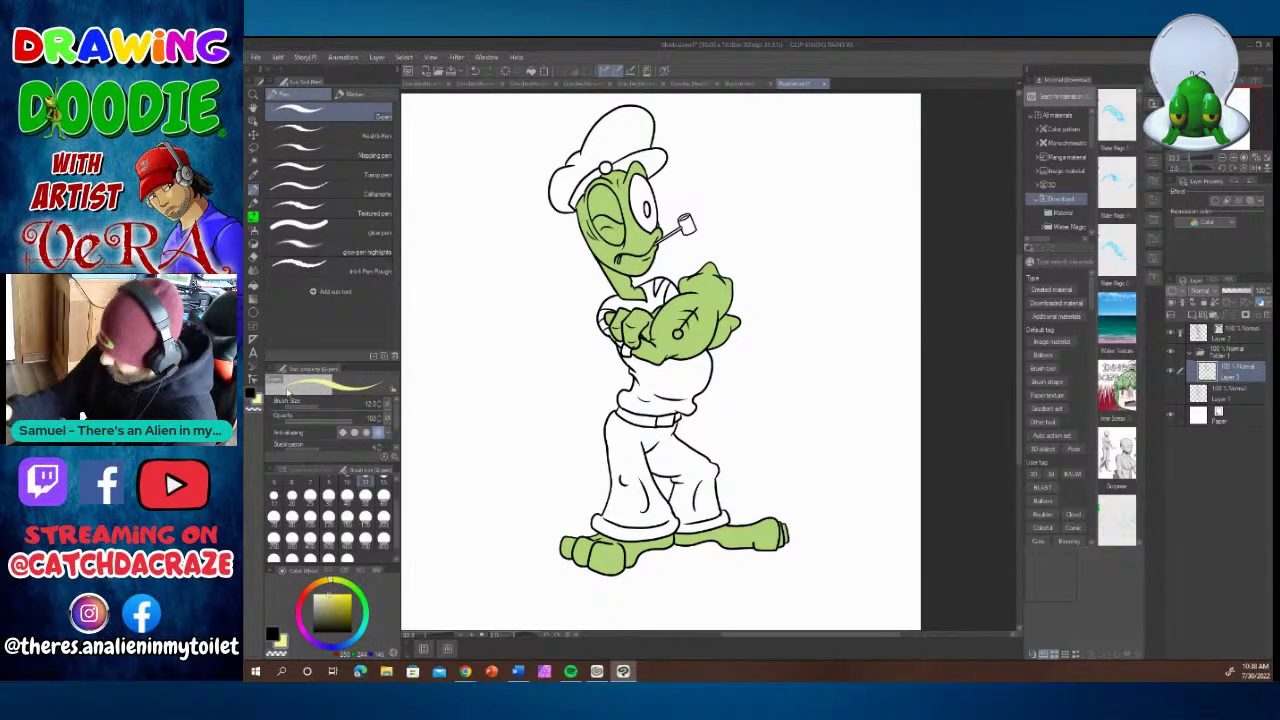
left_click(256, 284)
left_click(642, 205)
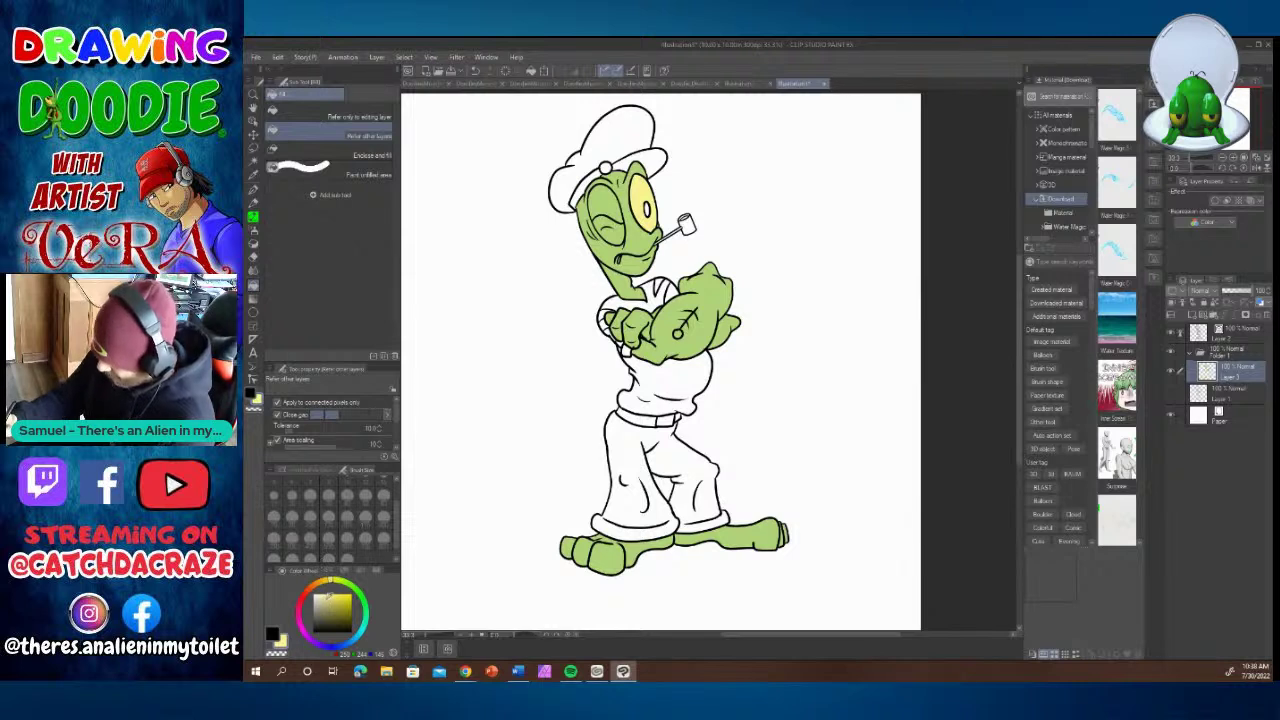
Add another raster layer inside the colour folder and fill the shirt's torso with black on it.
left_click(366, 605)
left_click(350, 621)
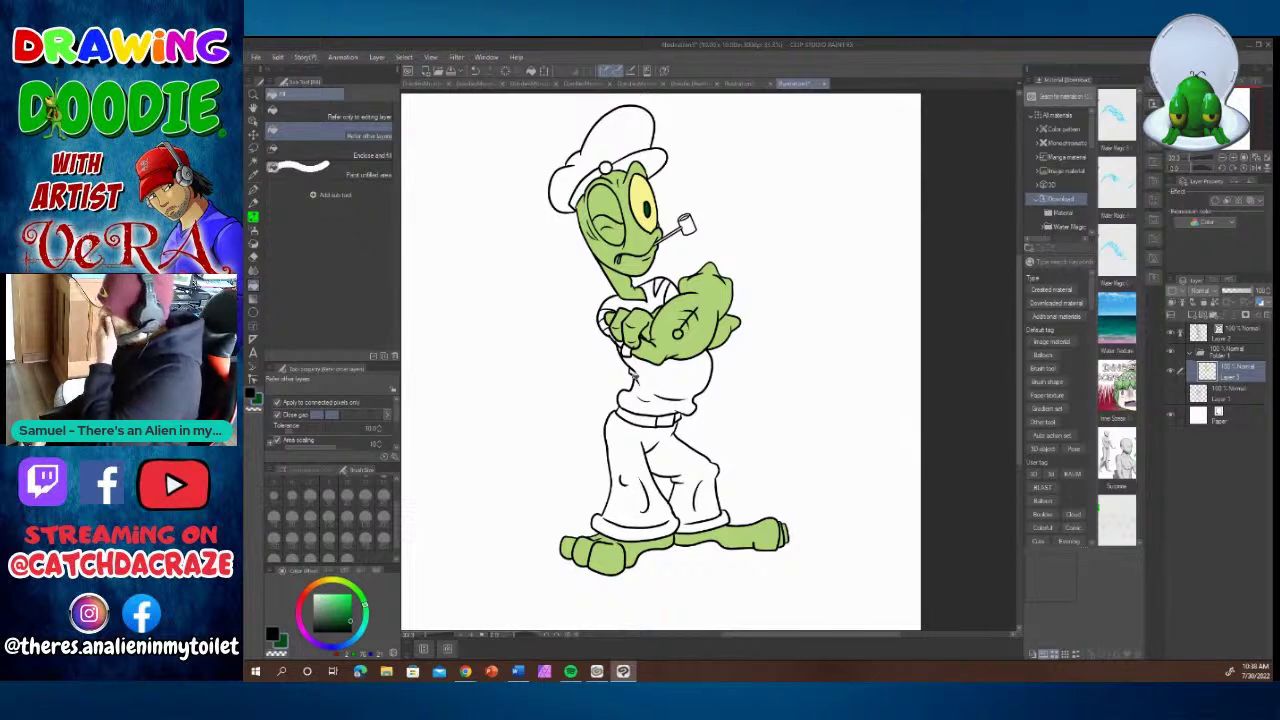
left_click(1202, 315)
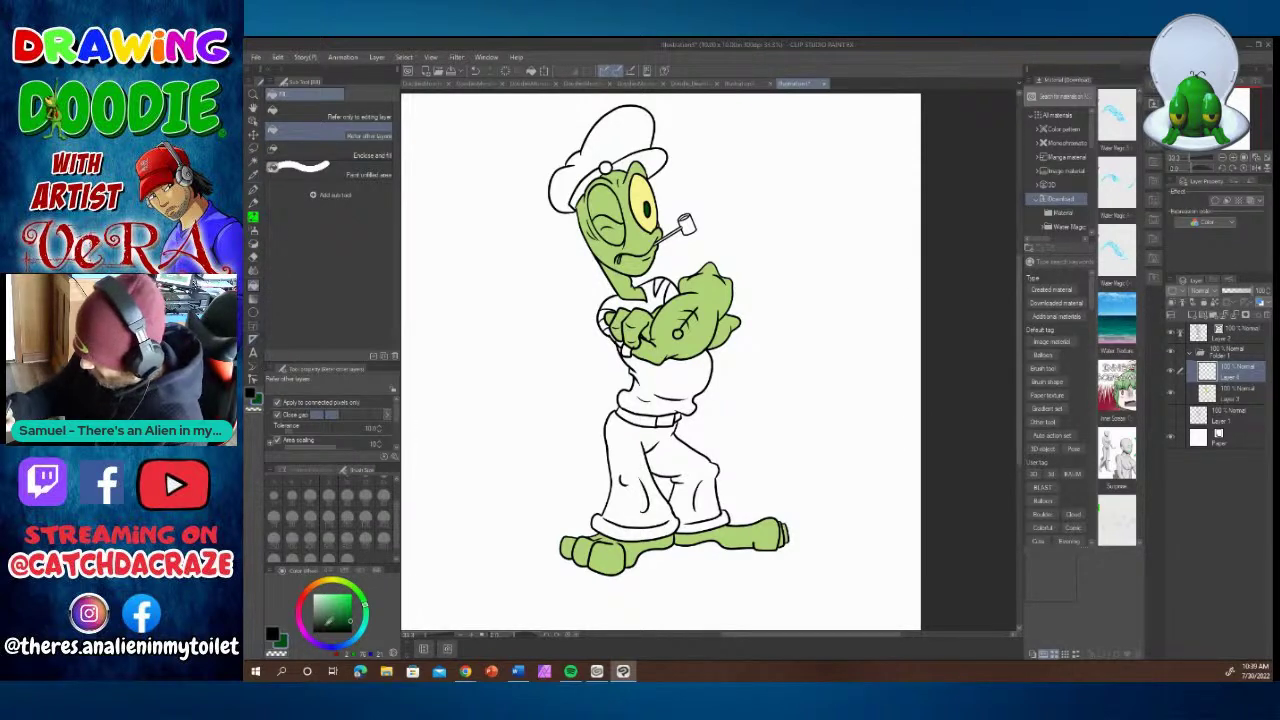
left_click(313, 631)
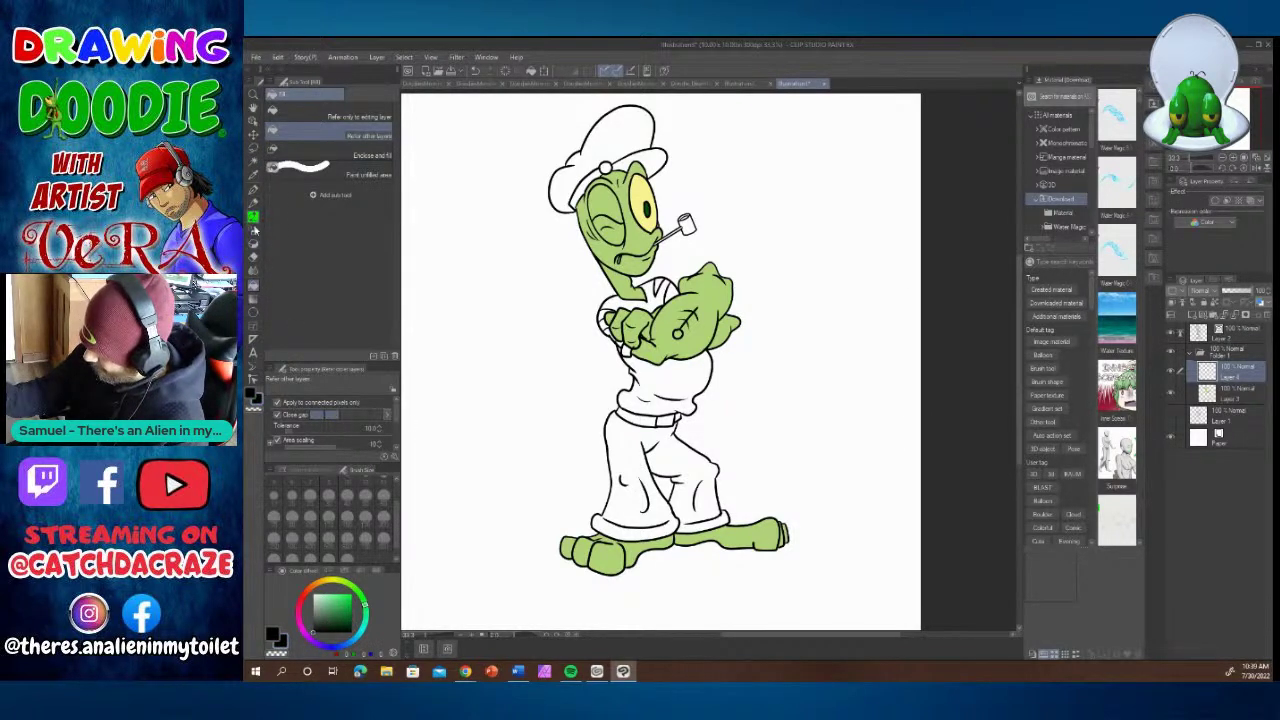
left_click(685, 371)
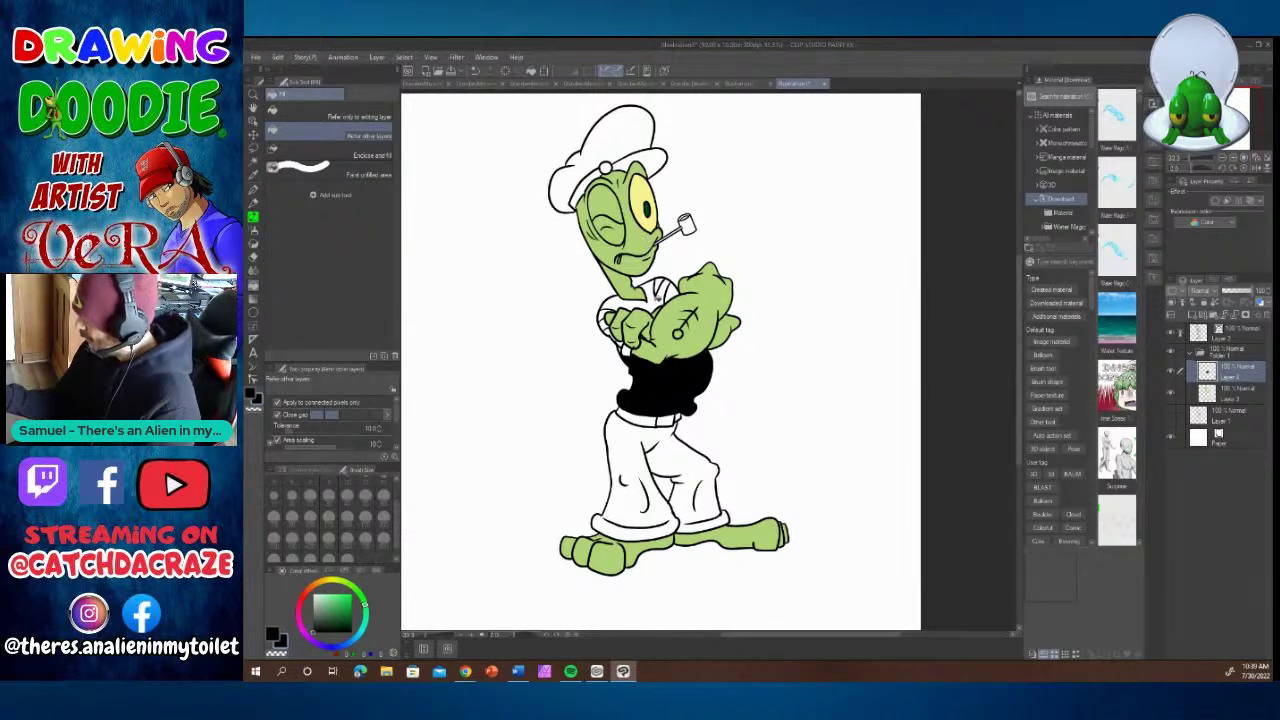
Fill the shirt's shoulder, sleeve and cuff areas black, and undo the fill that covers the upper sleeve.
left_click(661, 299)
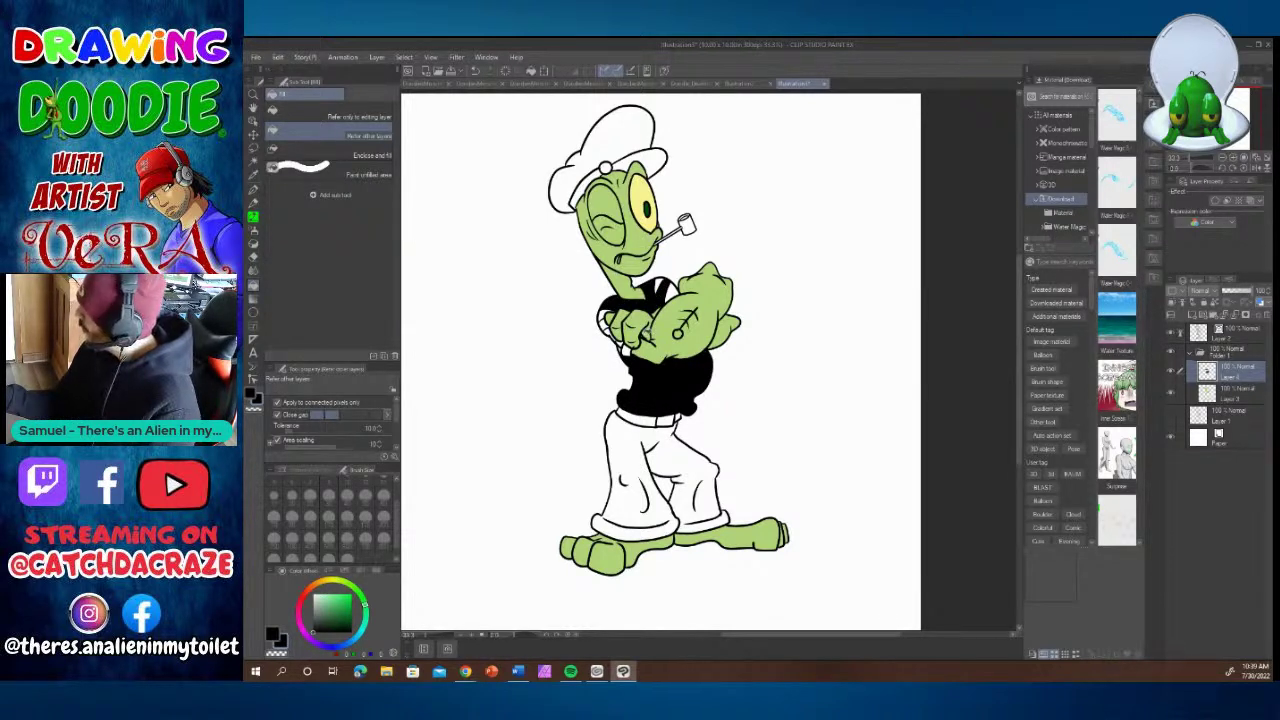
left_click(605, 322)
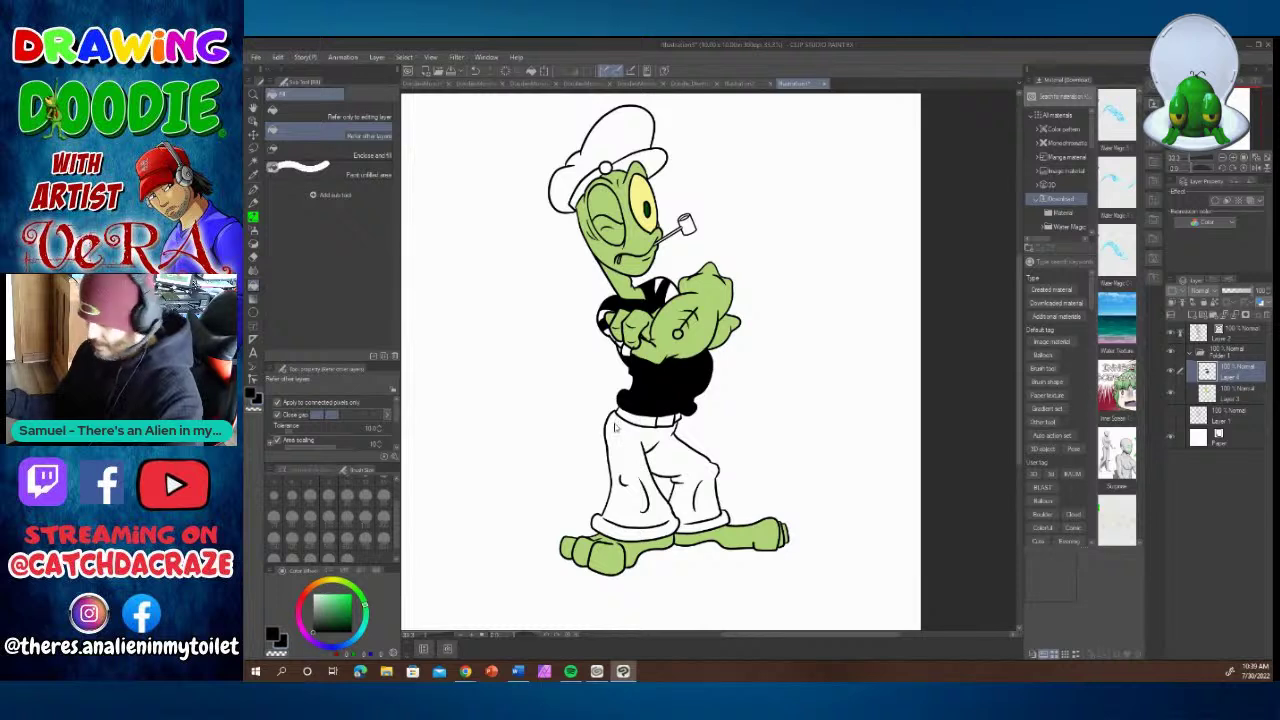
key("ctrl+z")
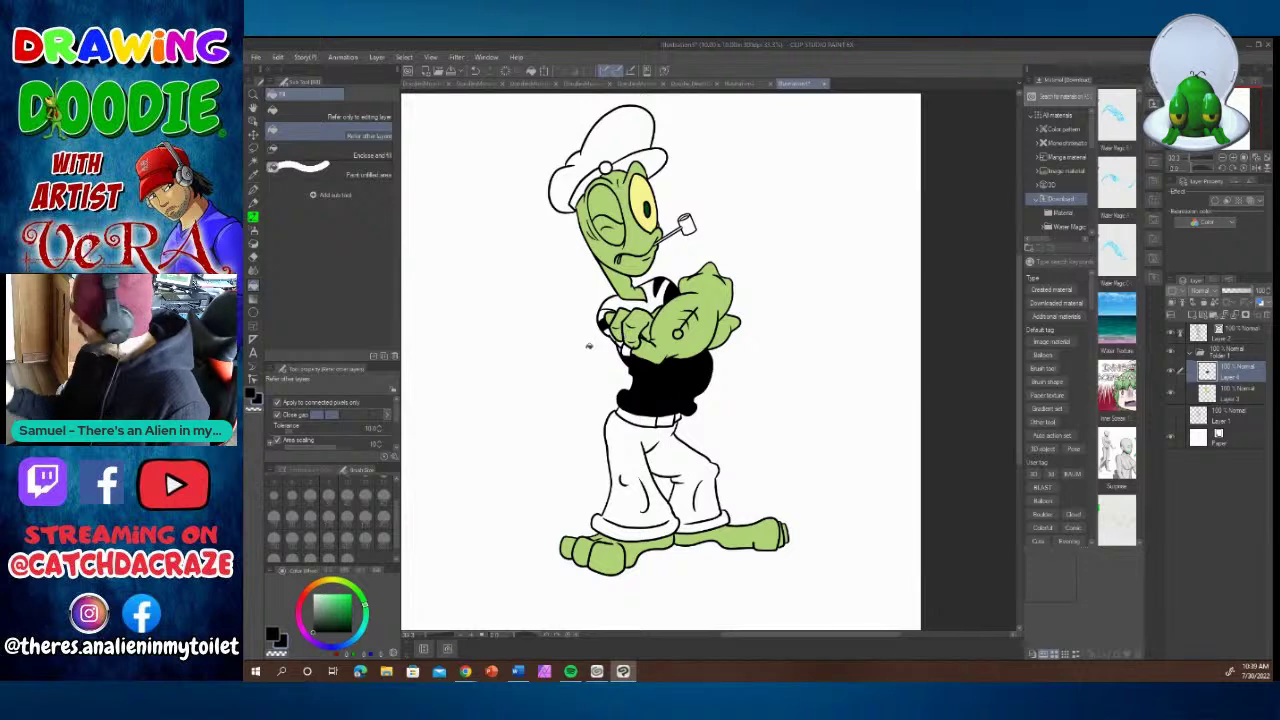
Complete the black on the lower sleeve beside the hand and make the shirt colour layer active.
left_click(1208, 332)
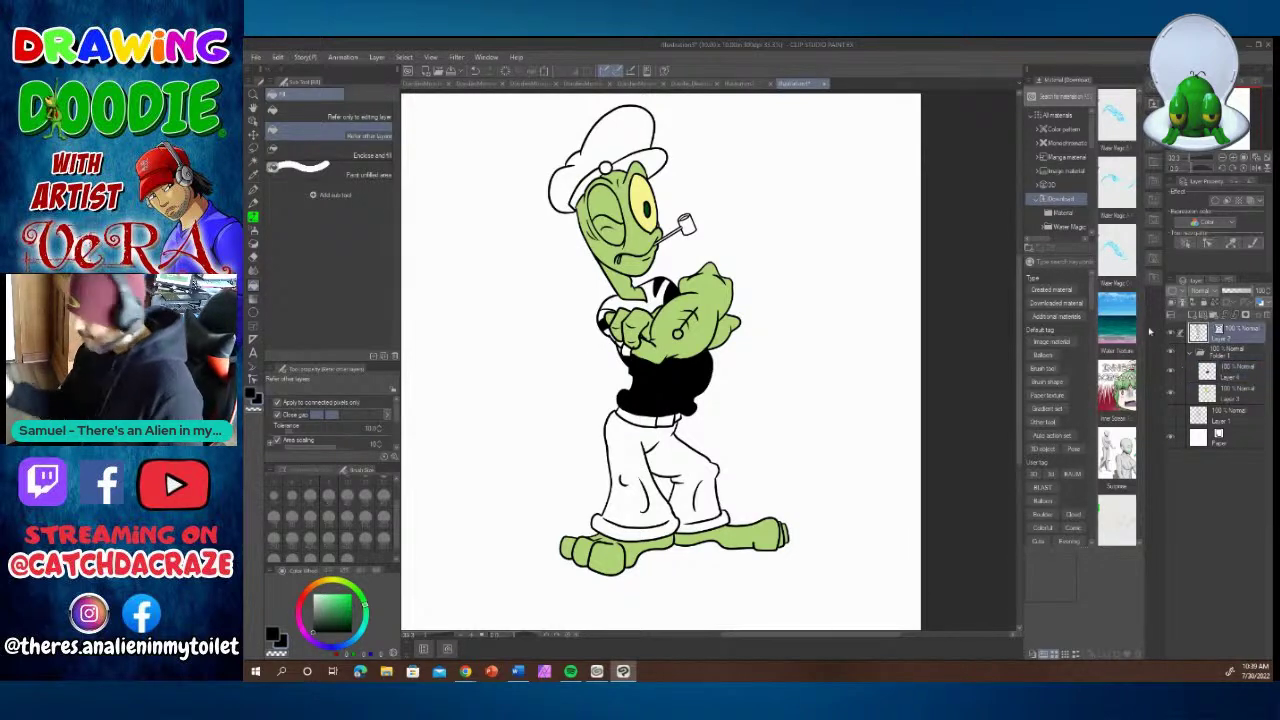
left_click(254, 190)
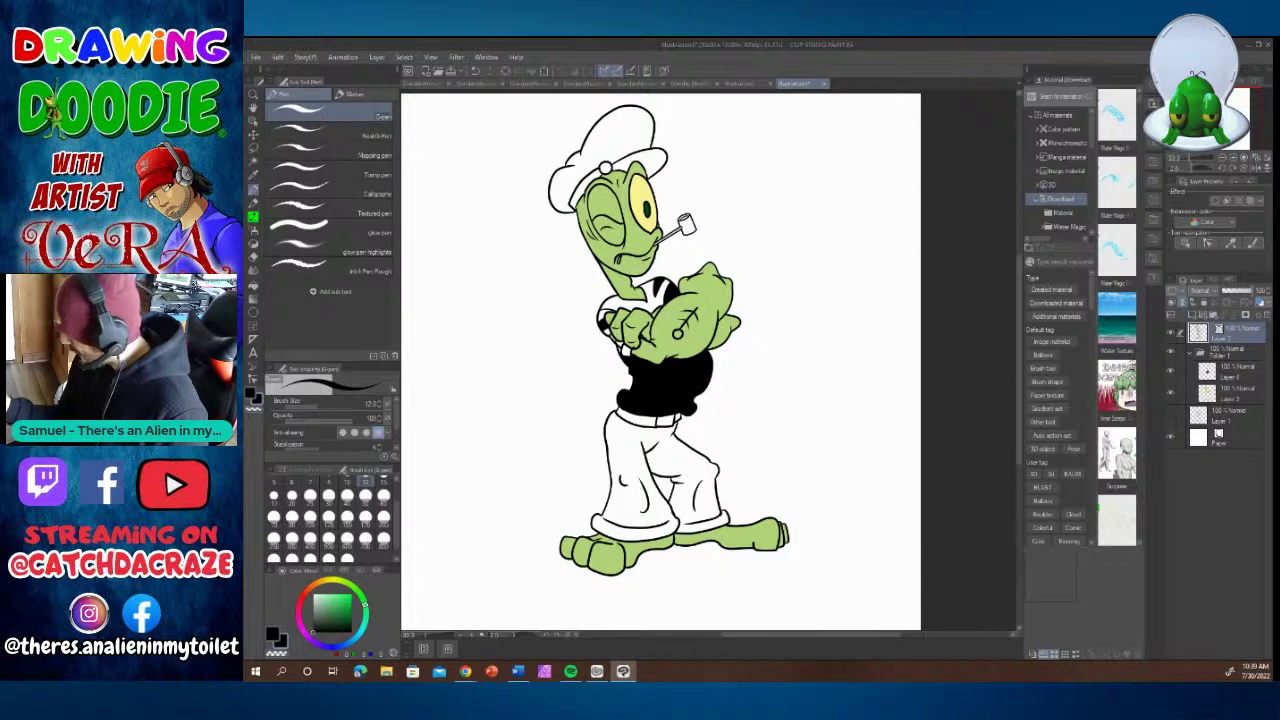
left_click(255, 270)
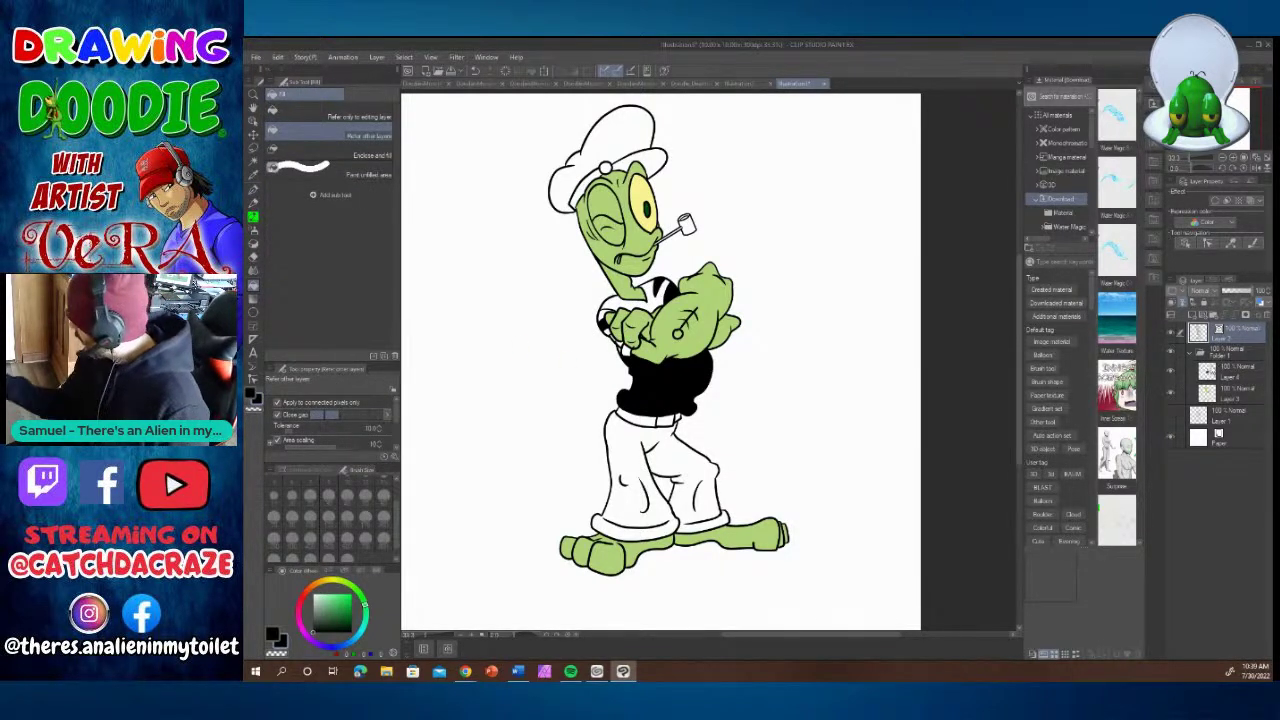
left_click(1212, 370)
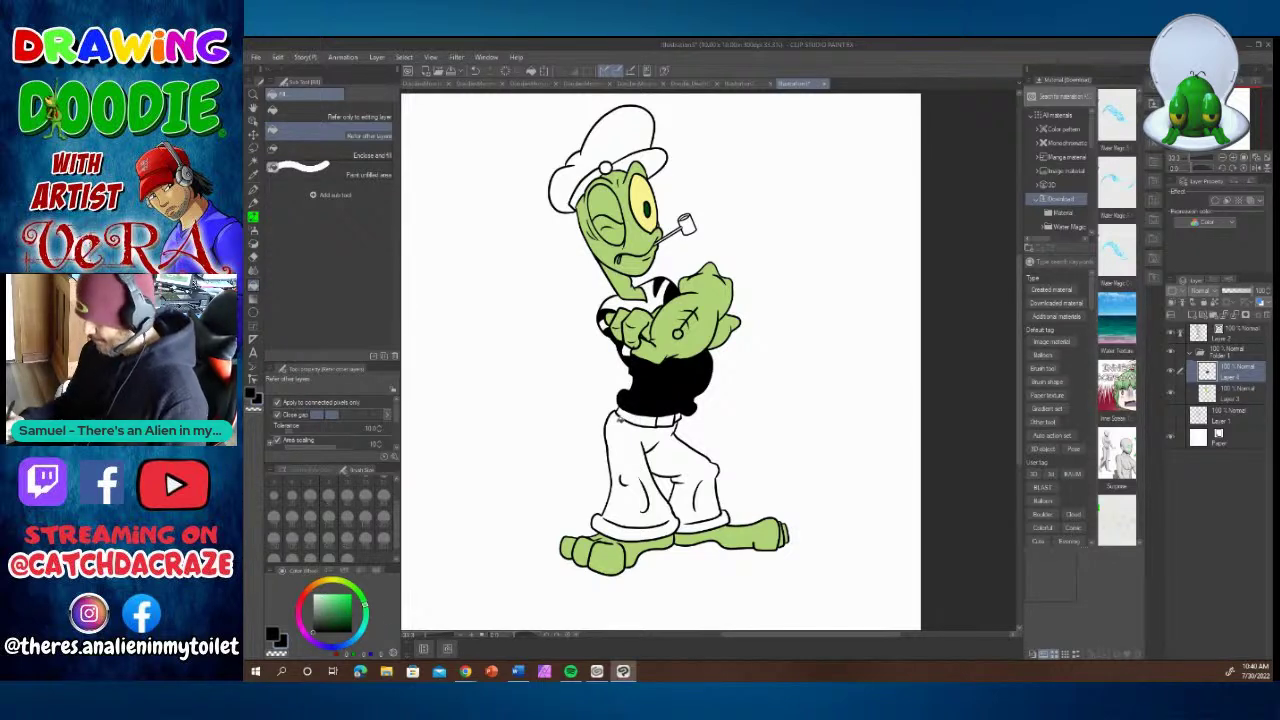
Choose a medium denim blue and fill the trousers with it.
left_click(360, 628)
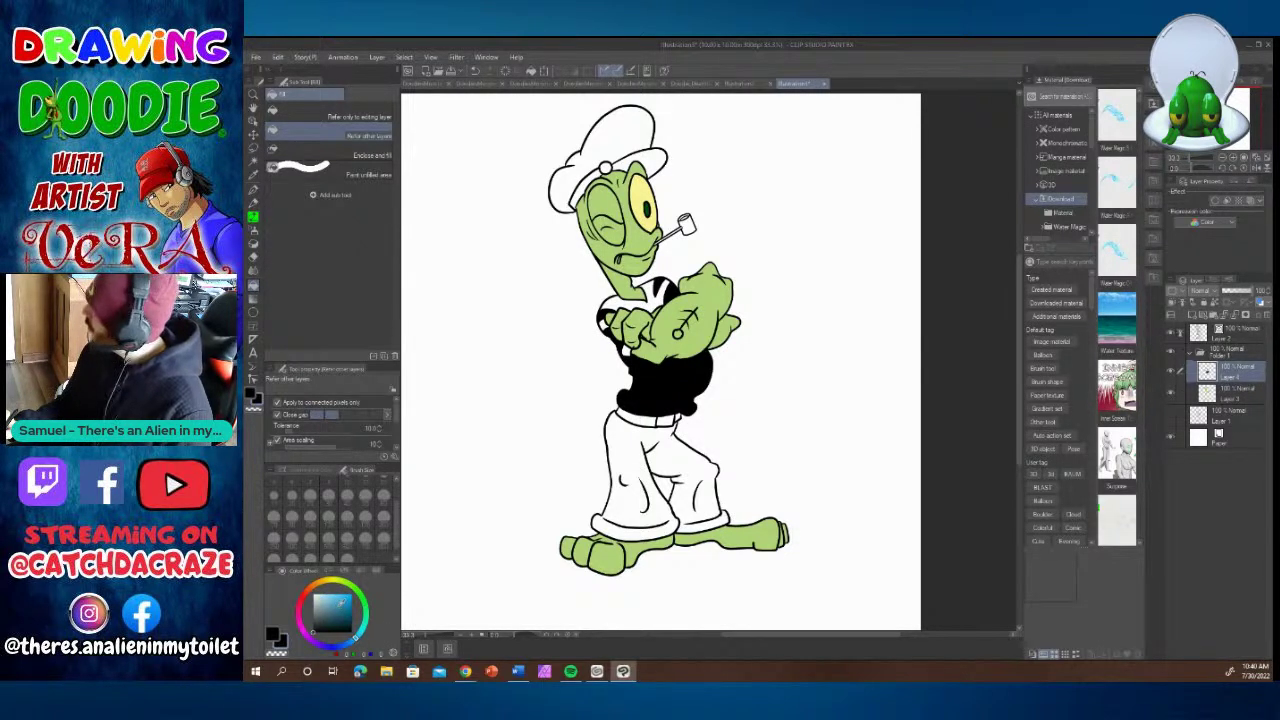
left_click(336, 607)
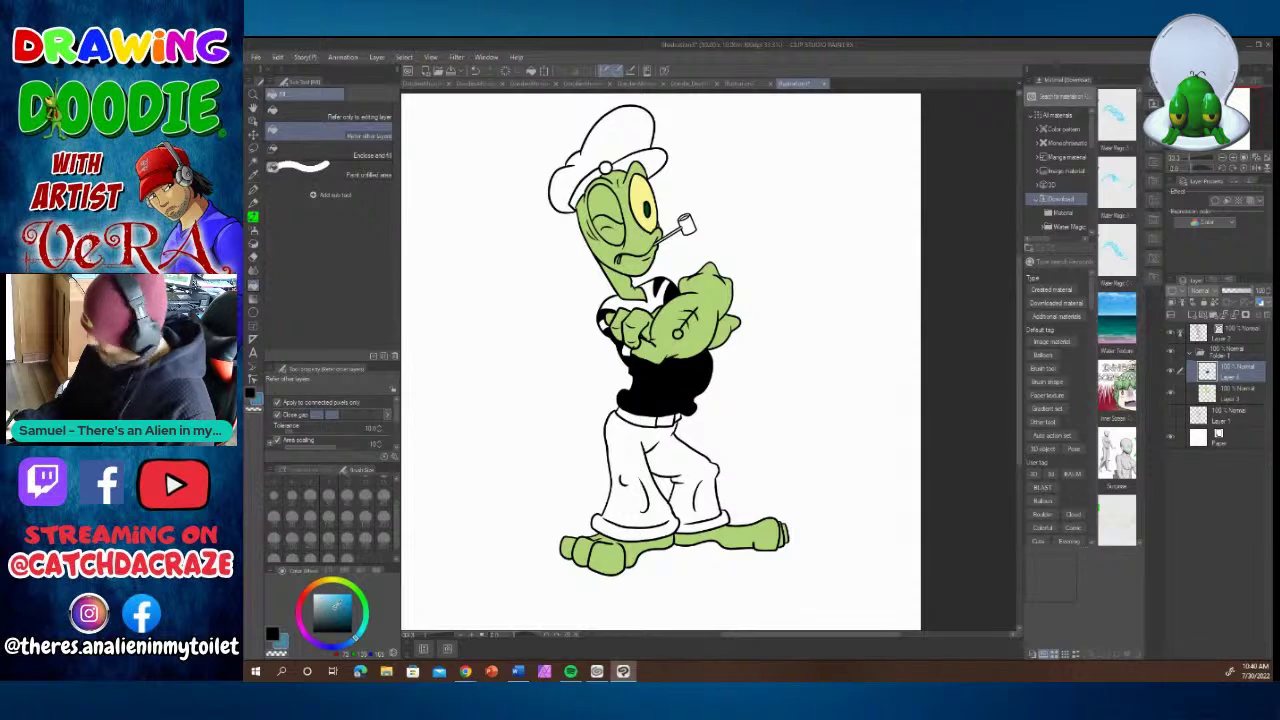
left_click_drag(338, 606, 339, 609)
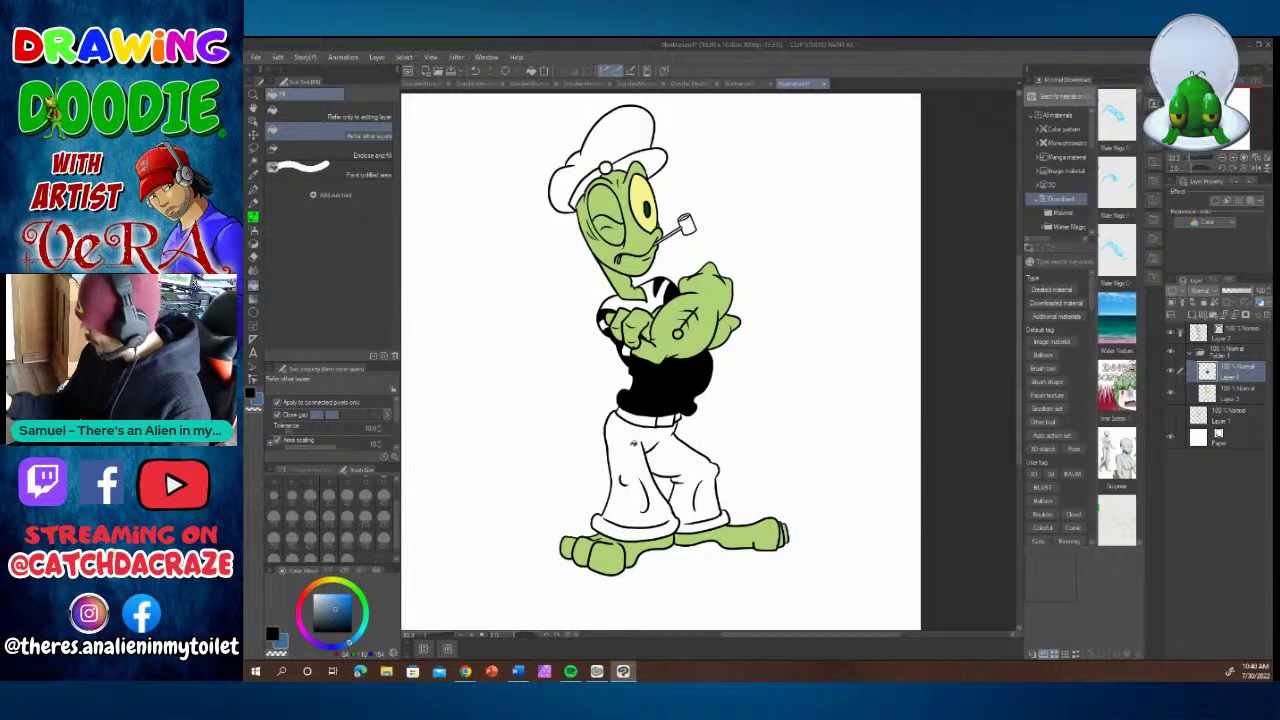
left_click(632, 445)
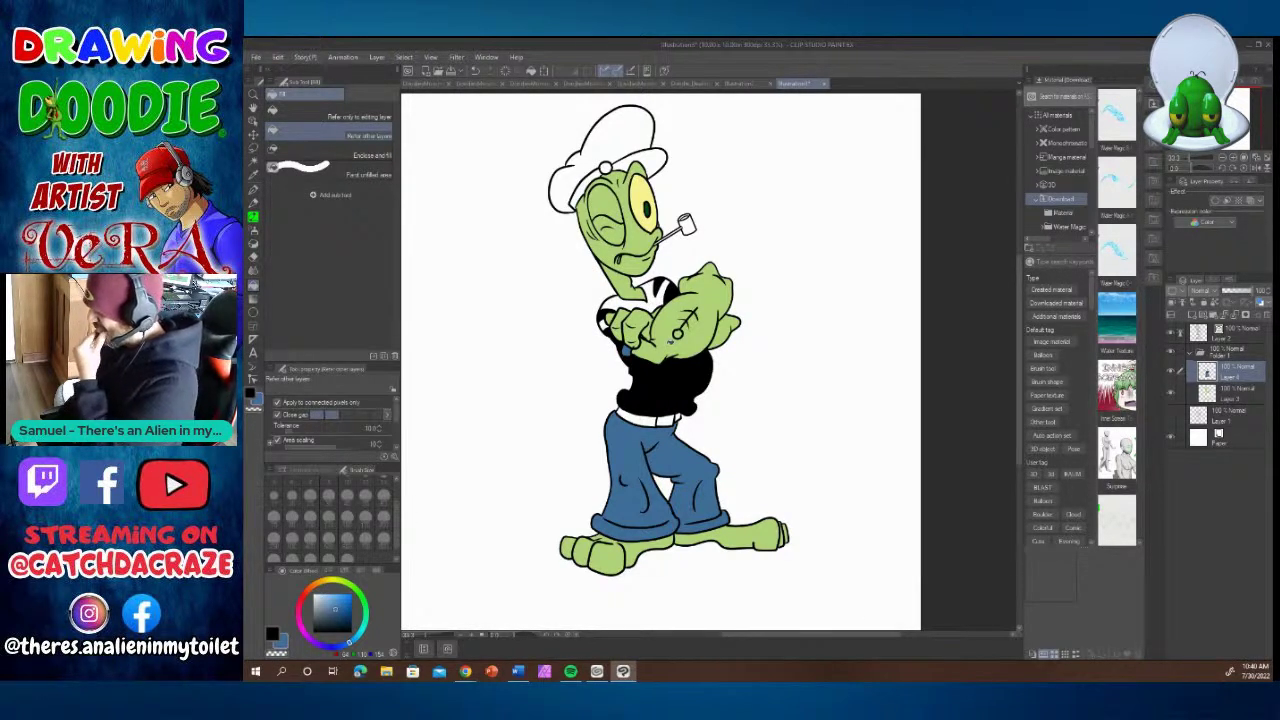
Choose a strong red and fill the shirt's white collar and shoulder areas with it.
left_click(305, 598)
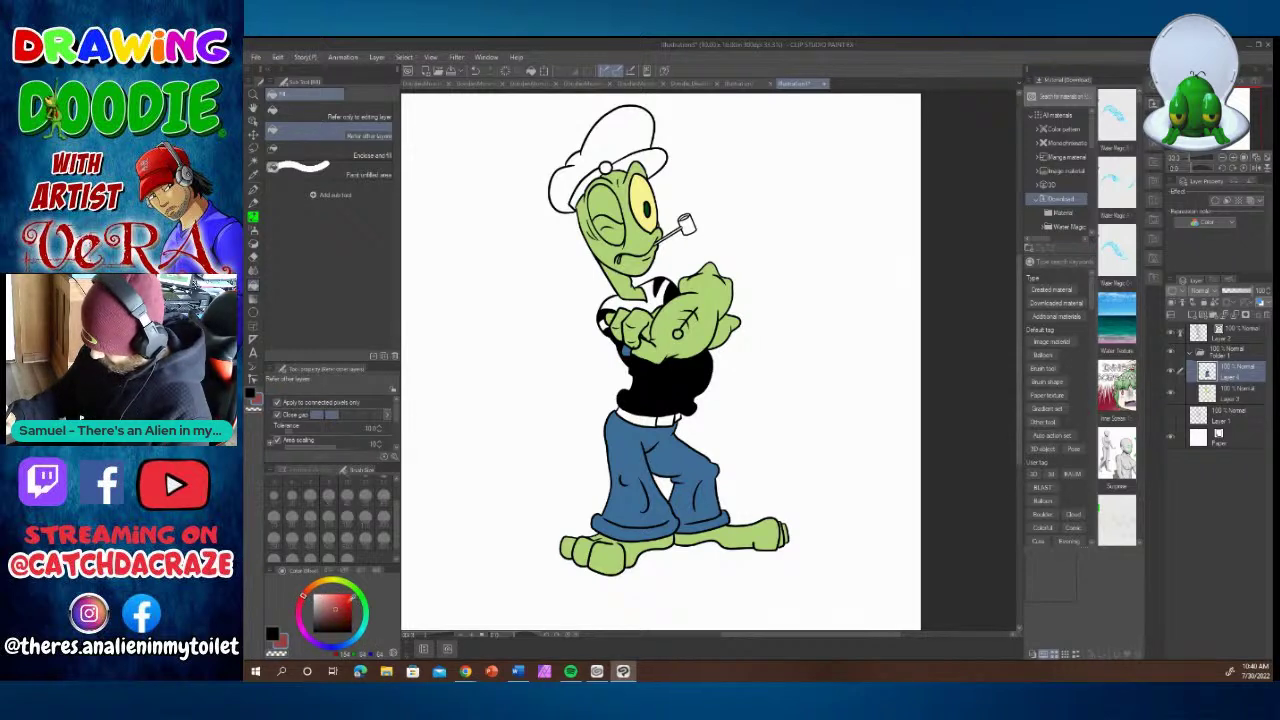
left_click(351, 602)
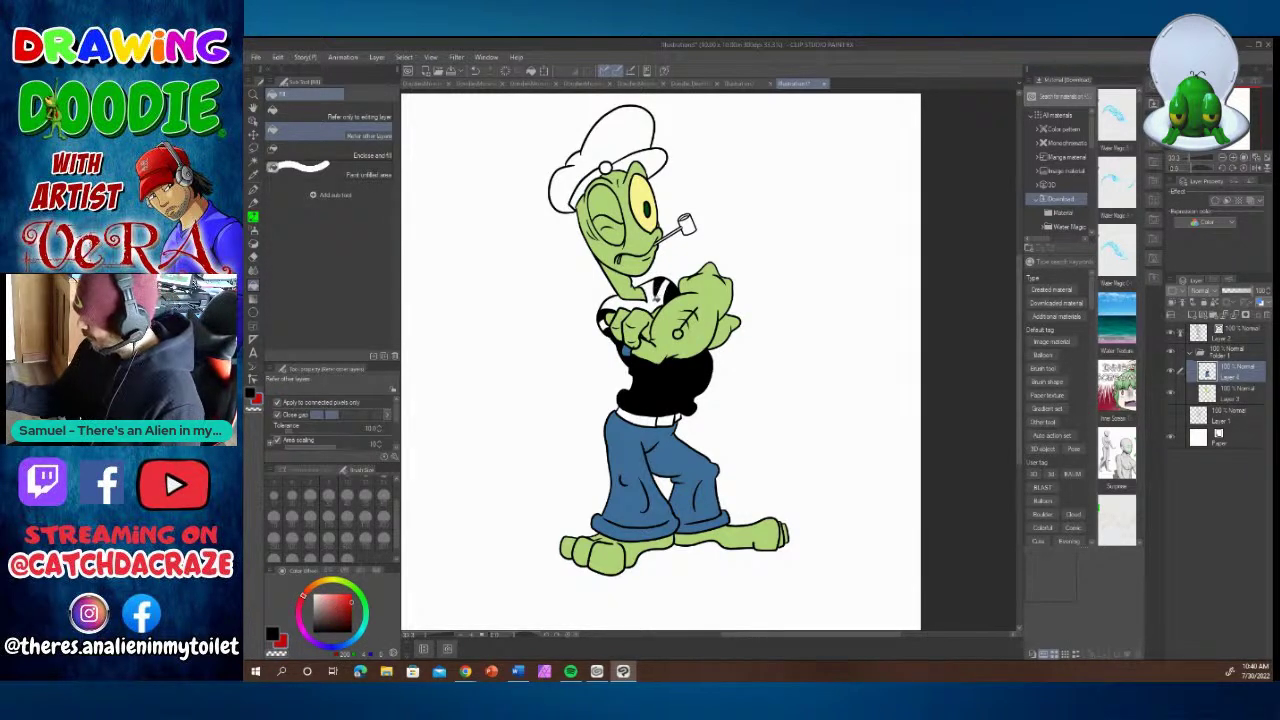
left_click(656, 294)
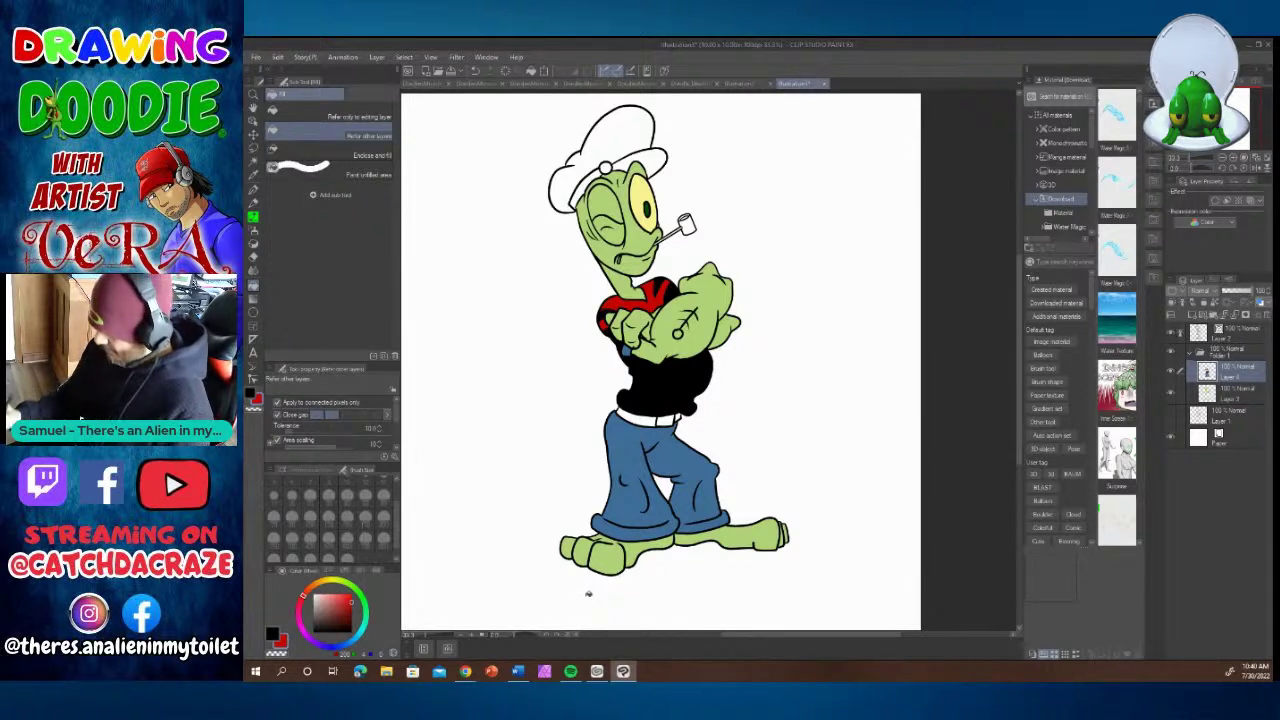
Choose a bright yellow and fill the belt, the cap's round button and the pipe bowl with it.
left_click(331, 581)
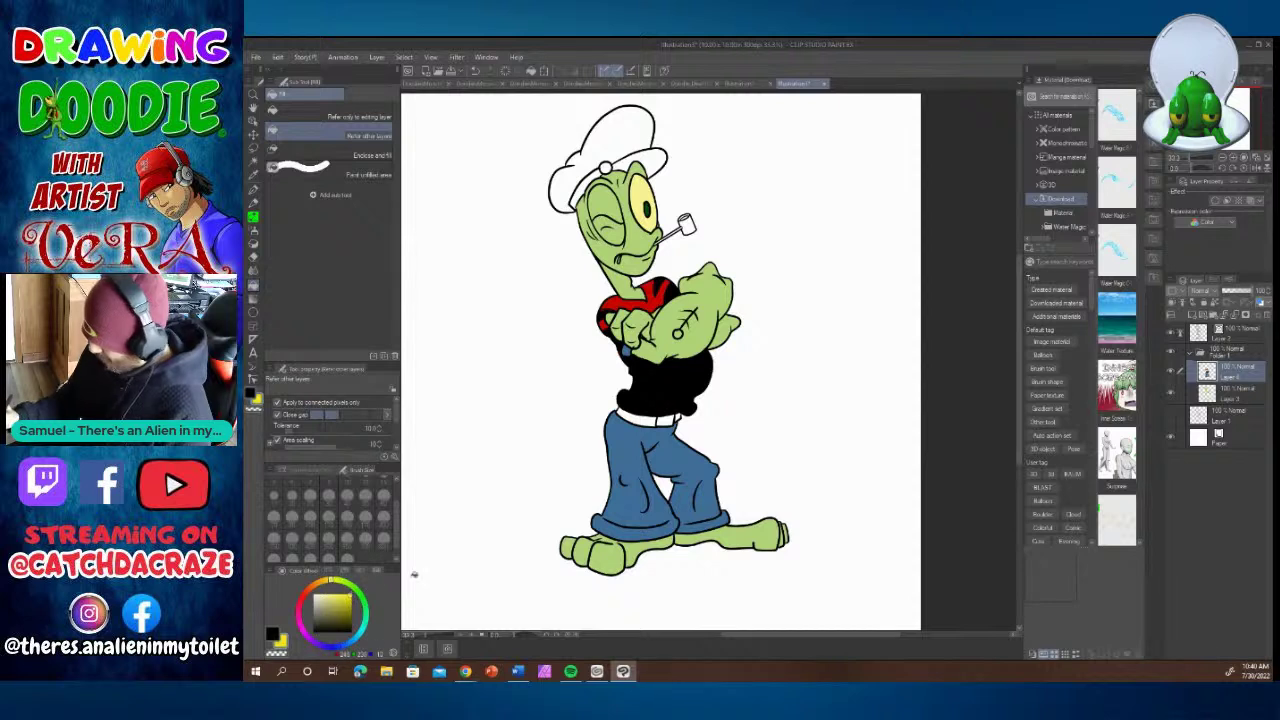
left_click(640, 415)
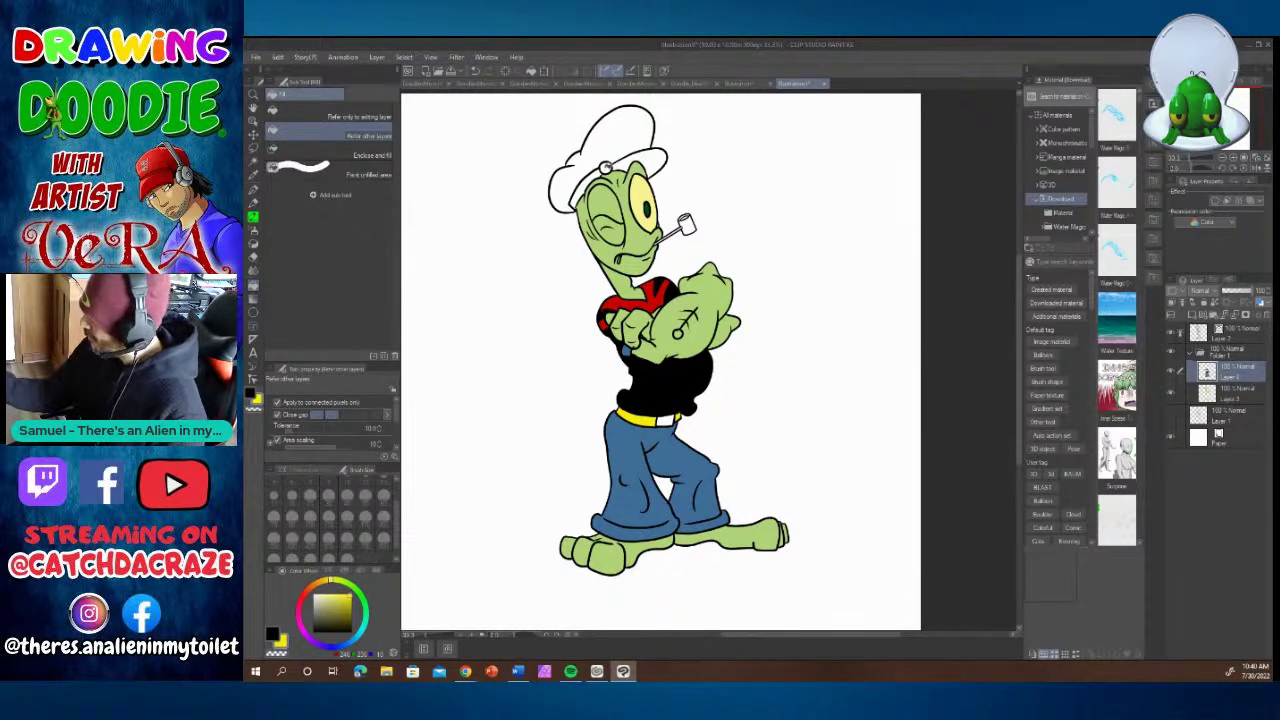
left_click(606, 167)
left_click(687, 224)
left_click(685, 228)
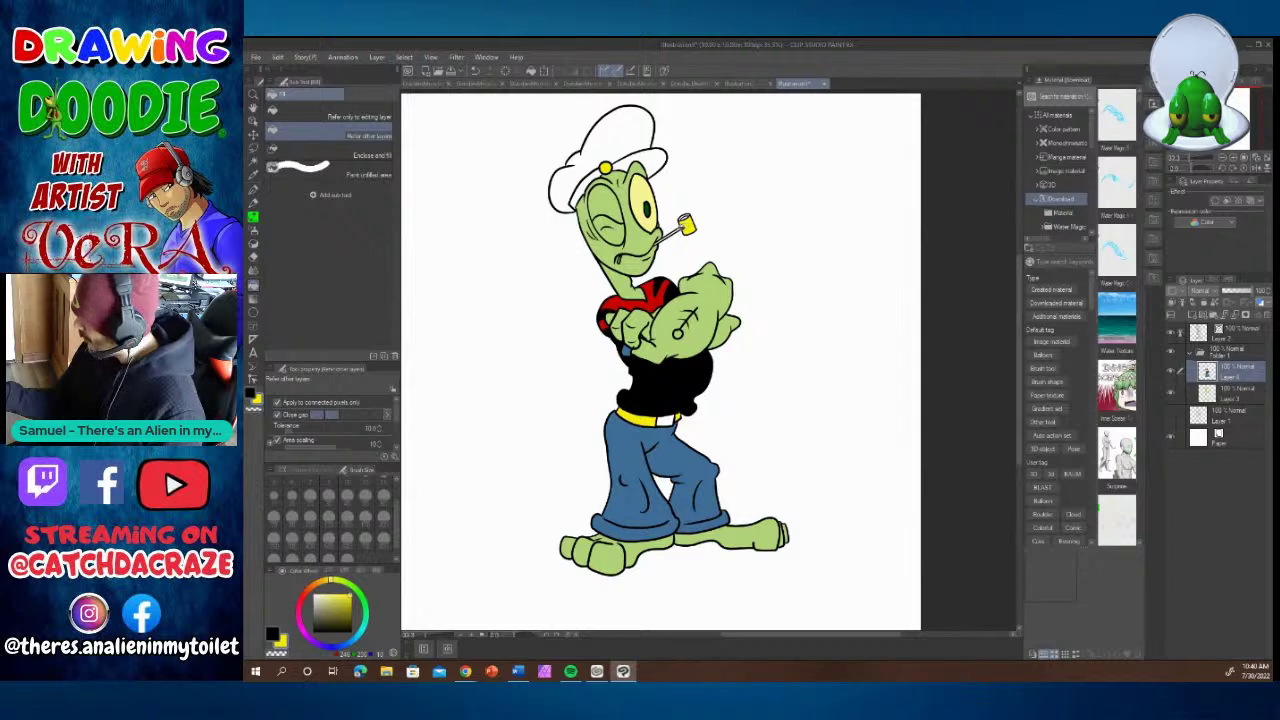
Try to fill the thin pipe stem yellow at the current zoom, and undo the stray fills.
left_click(682, 228)
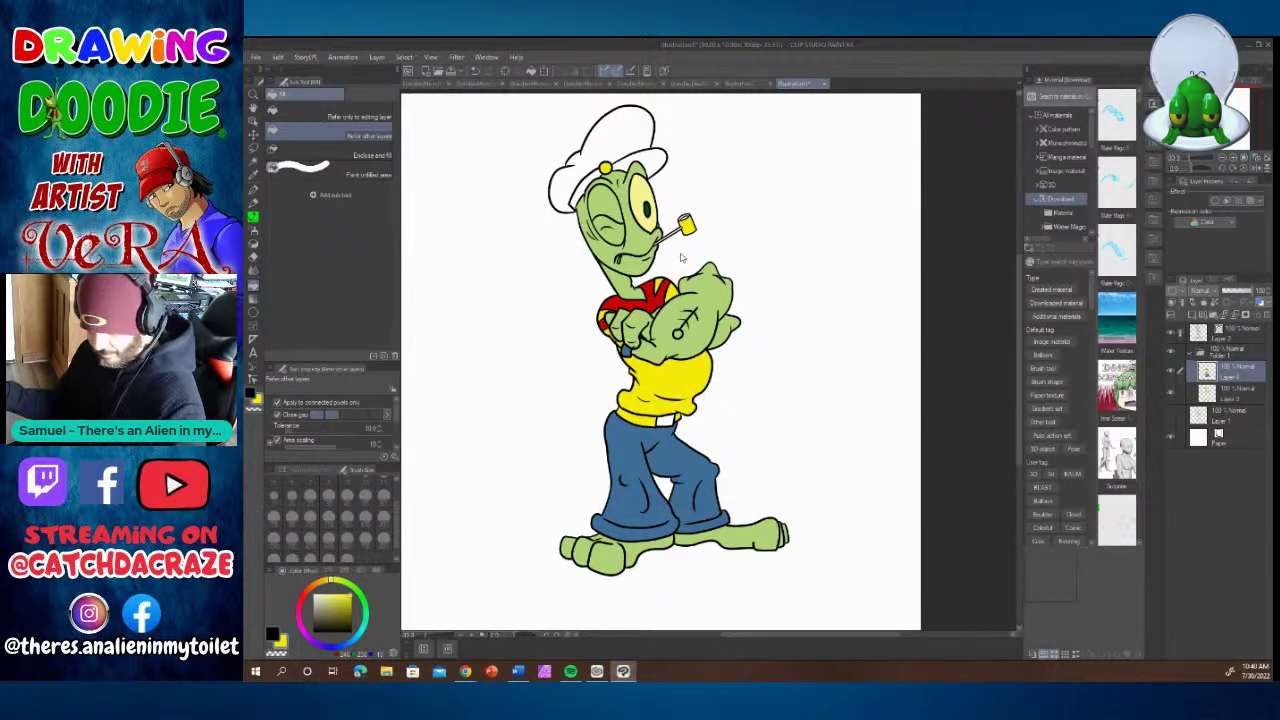
key("ctrl+z")
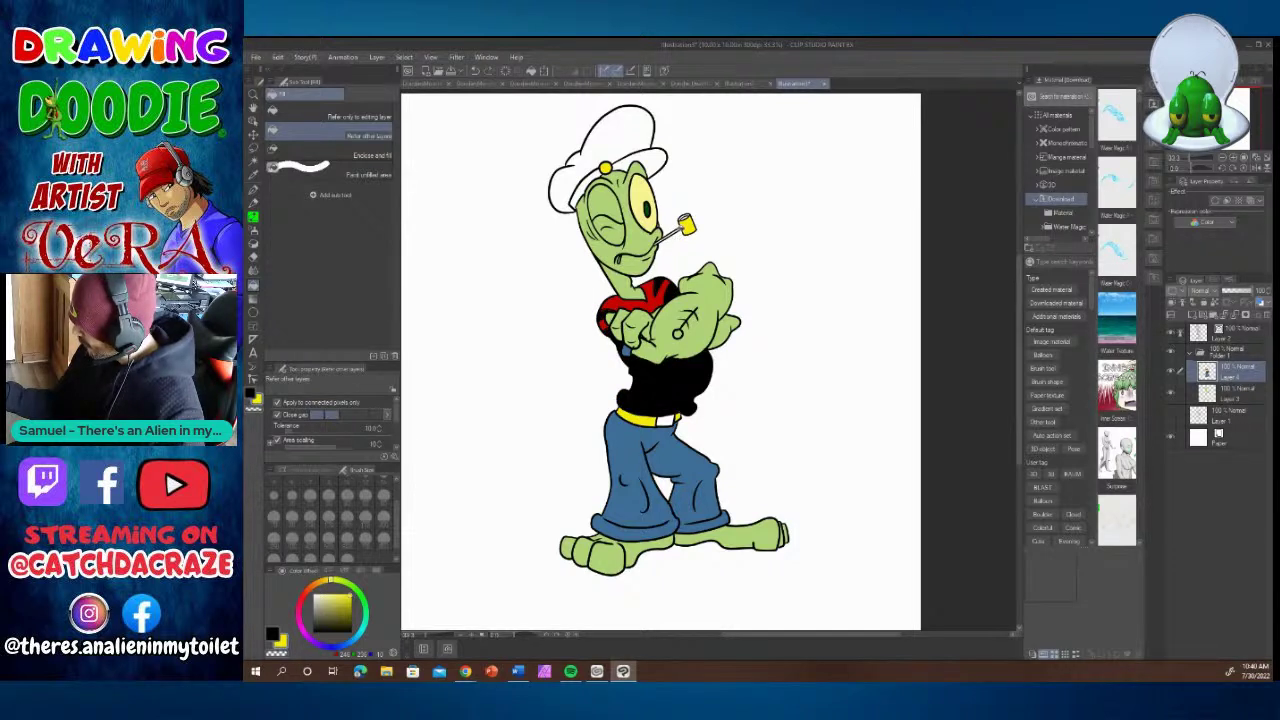
left_click(682, 231)
key("ctrl+z")
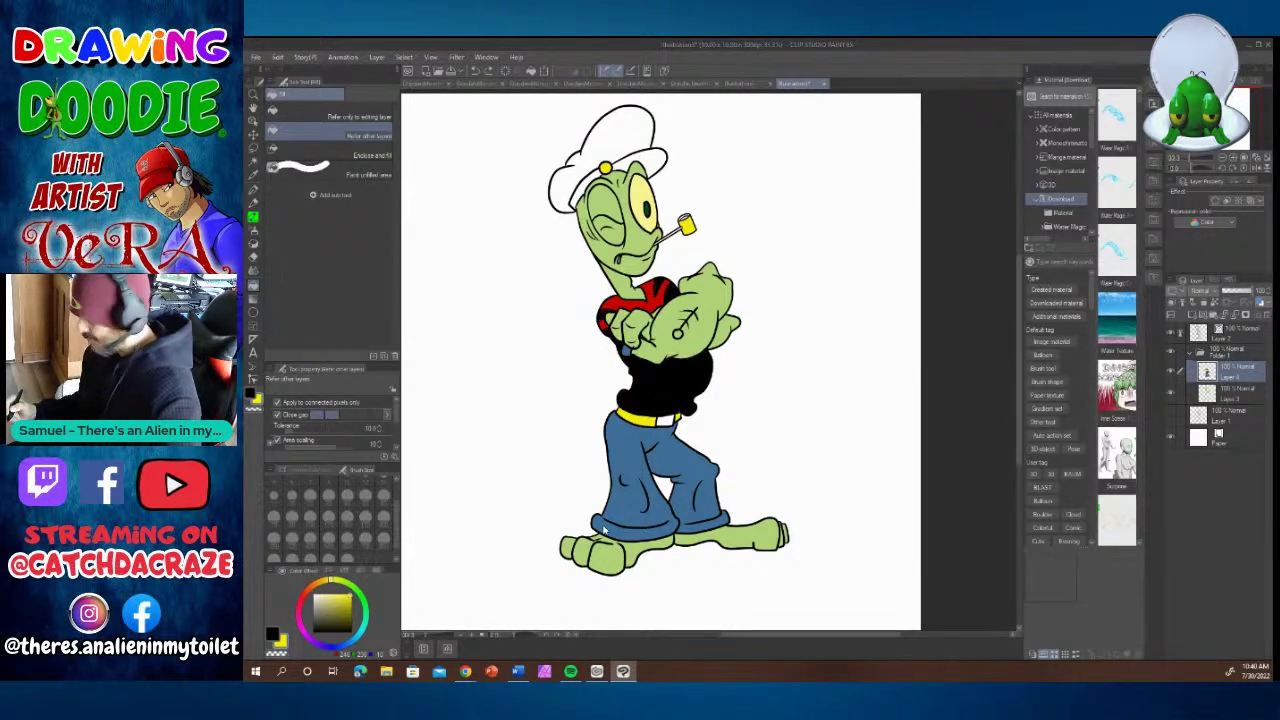
Fill the pipe's stem and the opening of its bowl yellow.
left_click(472, 635)
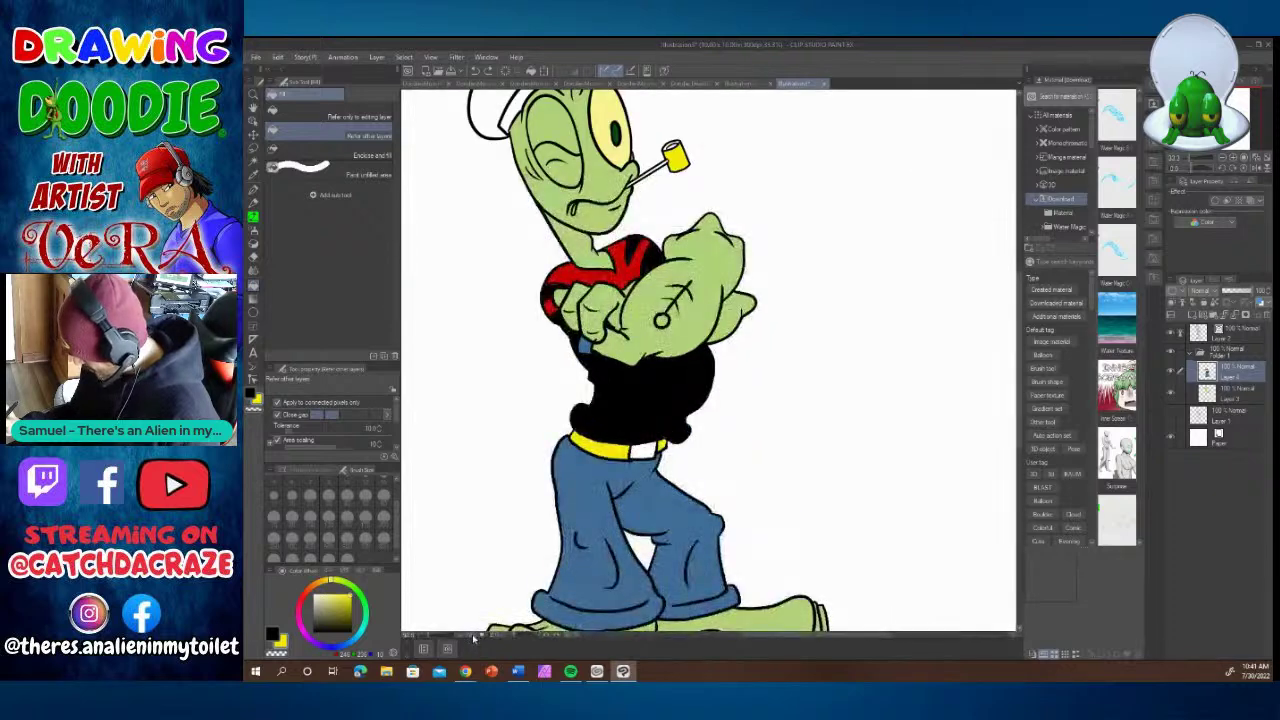
left_click(472, 635)
left_click(472, 635)
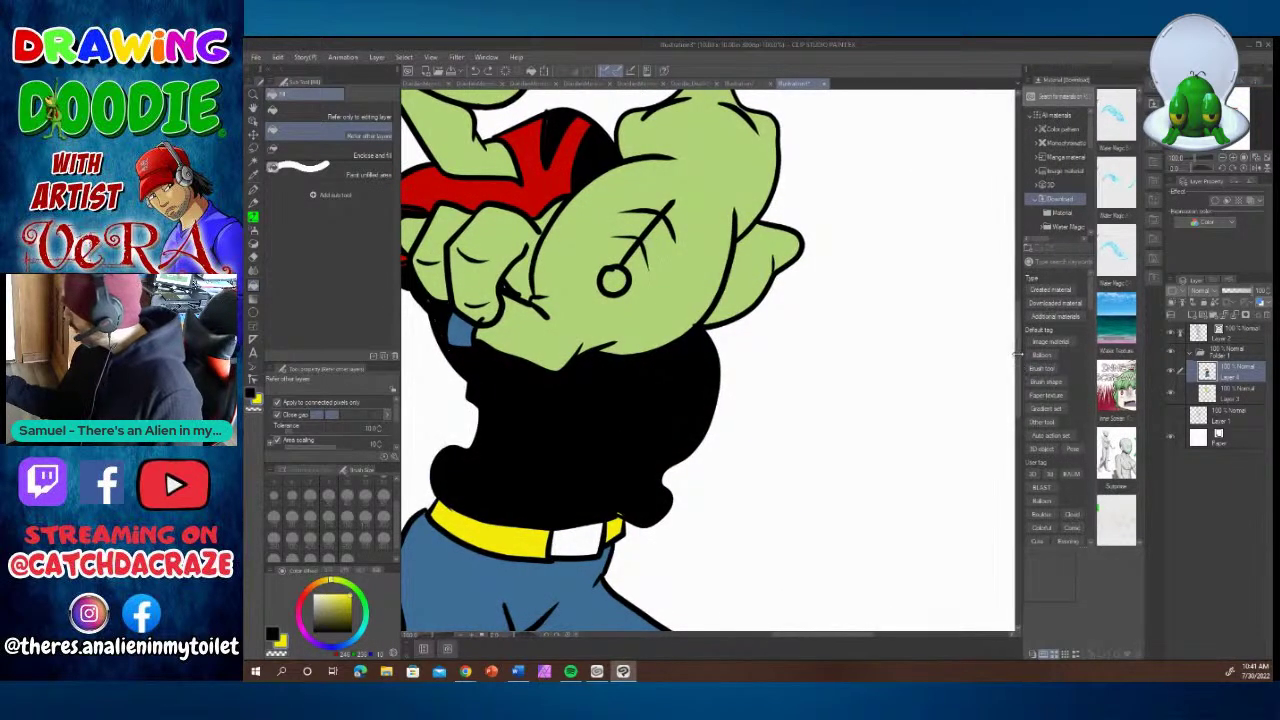
left_click_drag(1020, 357, 1022, 322)
scroll(1022, 322, "up", 2)
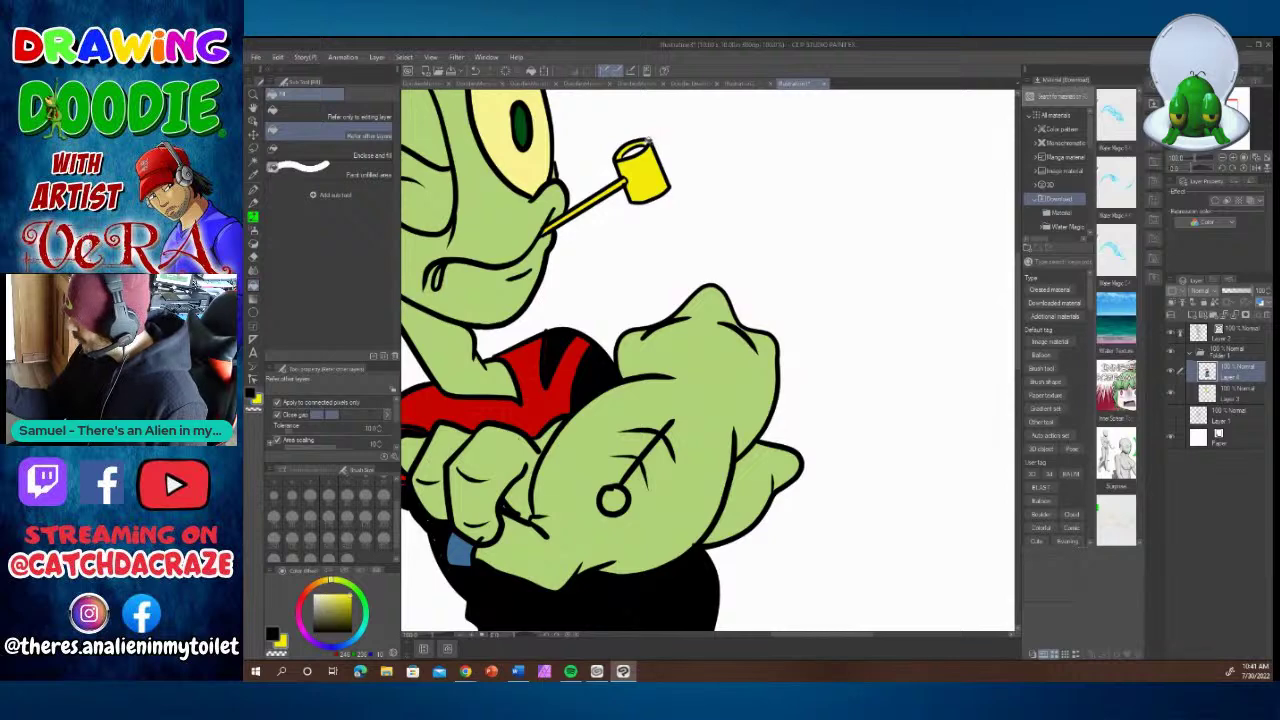
left_click(460, 635)
left_click(460, 635)
Fill the cap's band and brim black.
mouse_move(465, 671)
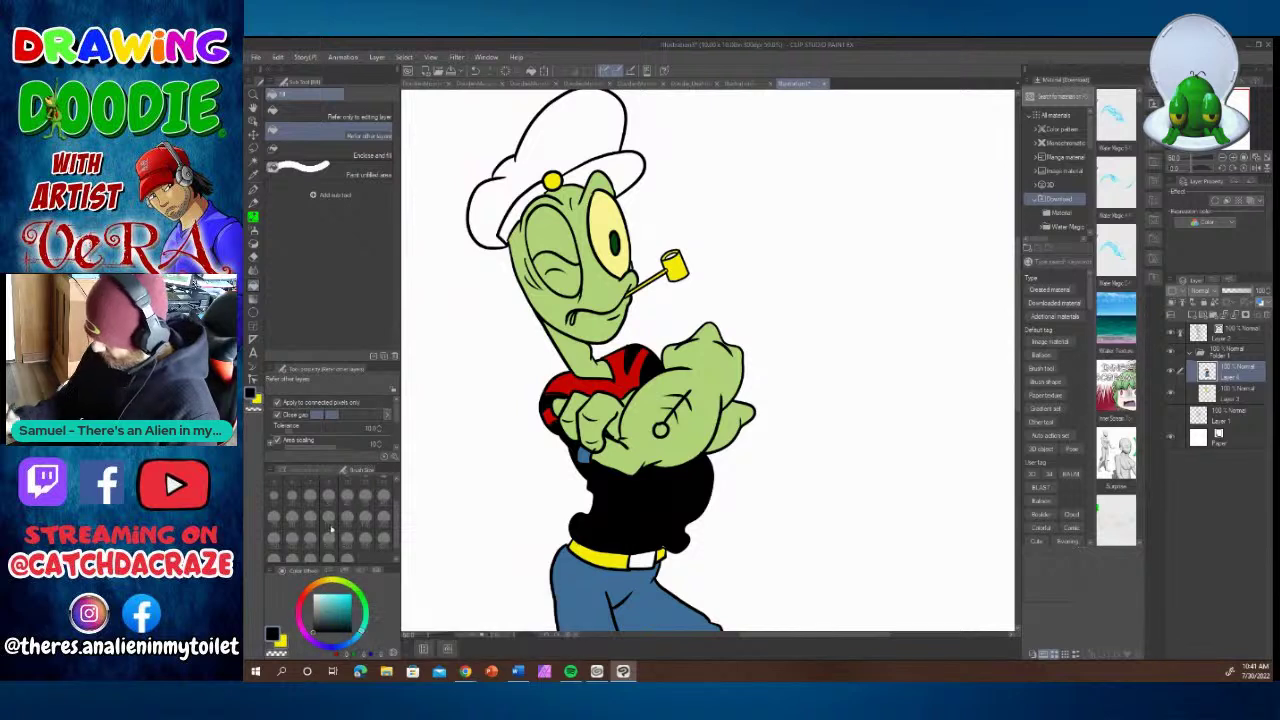
left_click(528, 198)
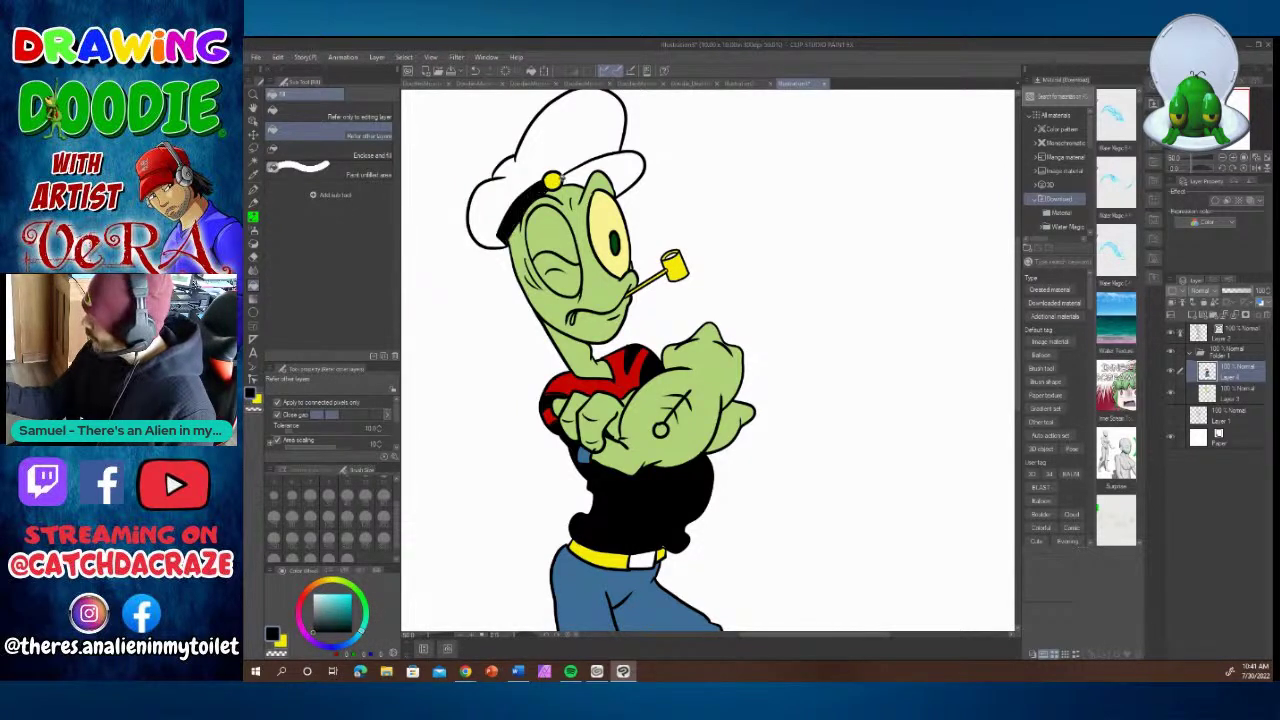
left_click(588, 167)
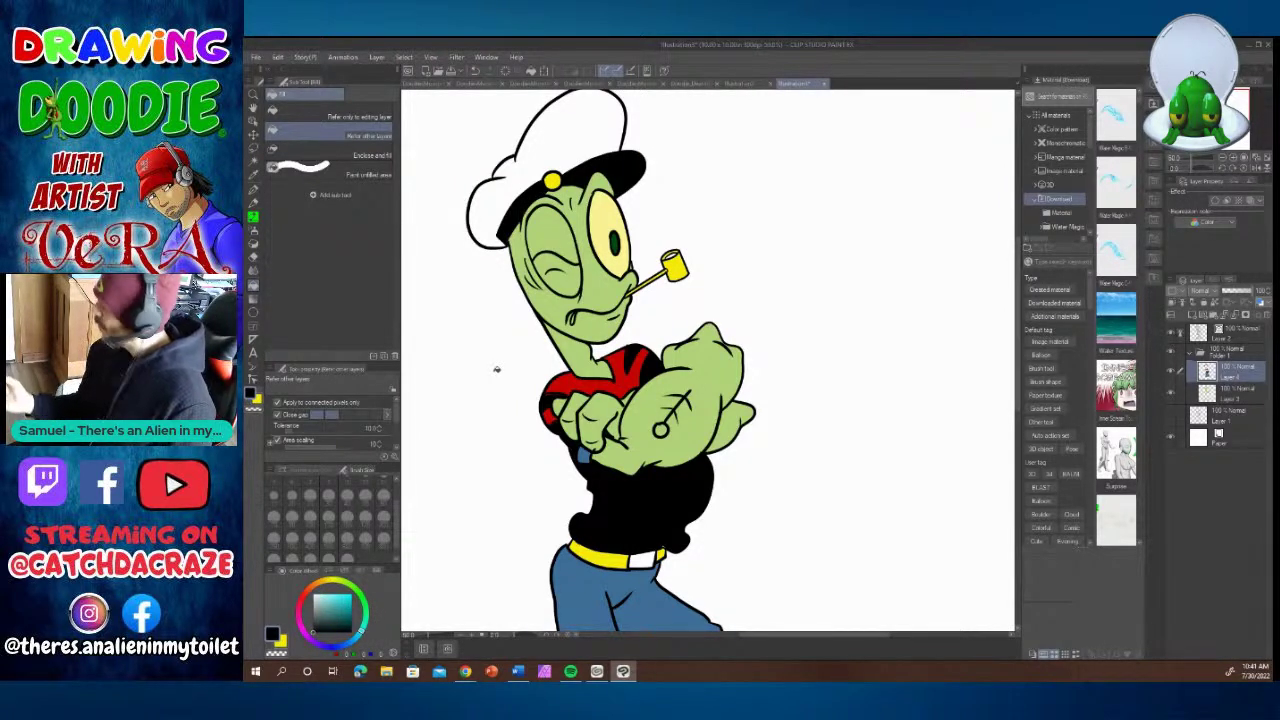
Choose a light grey and fill the cap's crown and the belt buckle with it.
left_click_drag(318, 598, 312, 600)
left_click(535, 160)
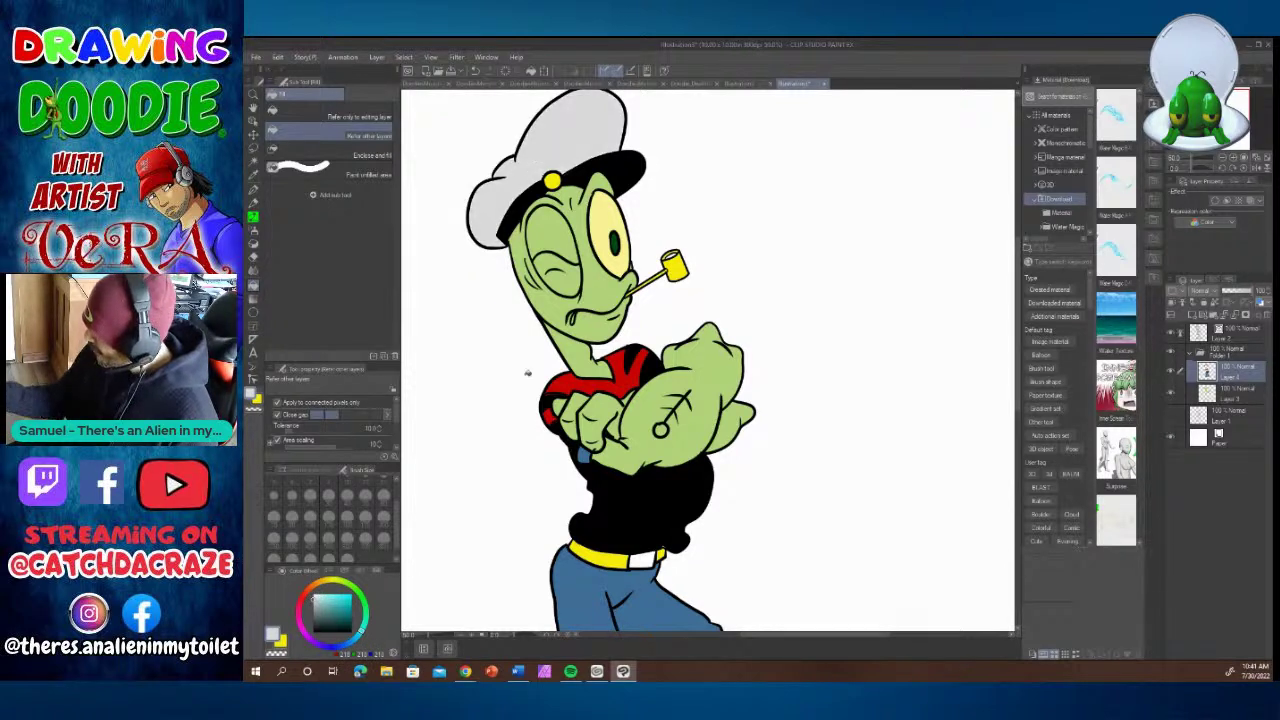
scroll(1016, 312, "down", 5)
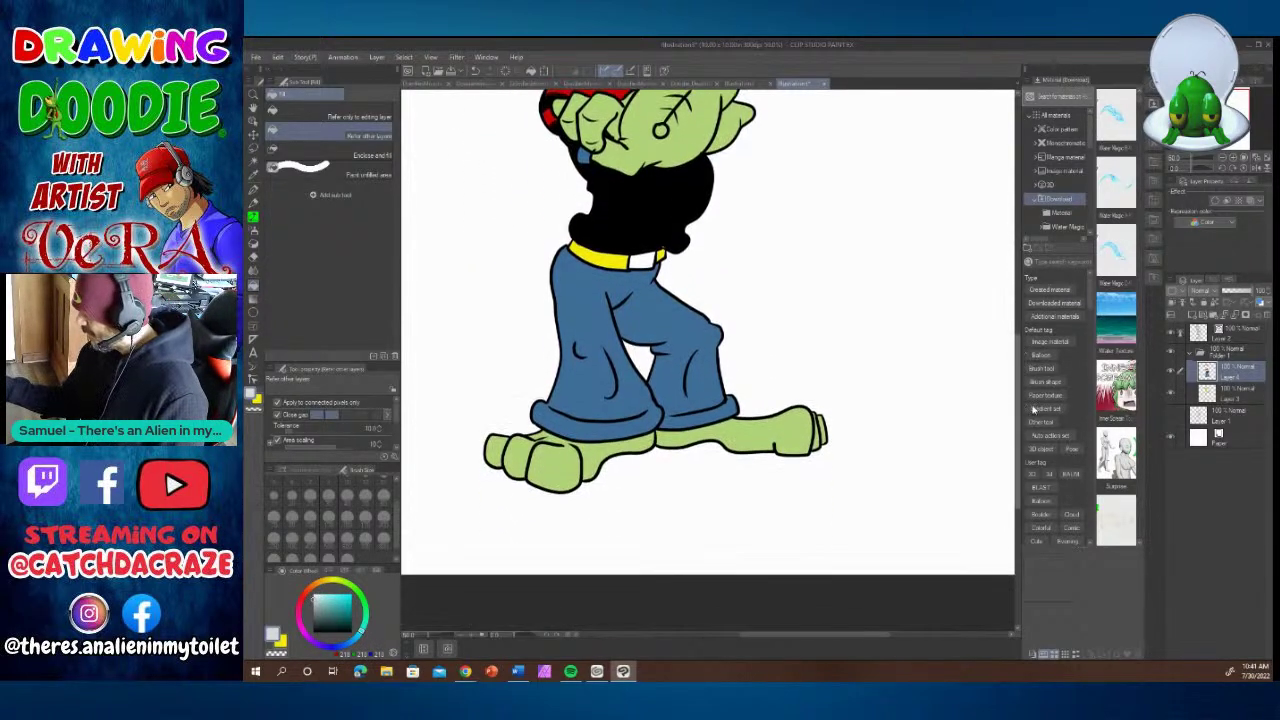
left_click(460, 635)
left_click(460, 635)
scroll(1017, 367, "up", 2)
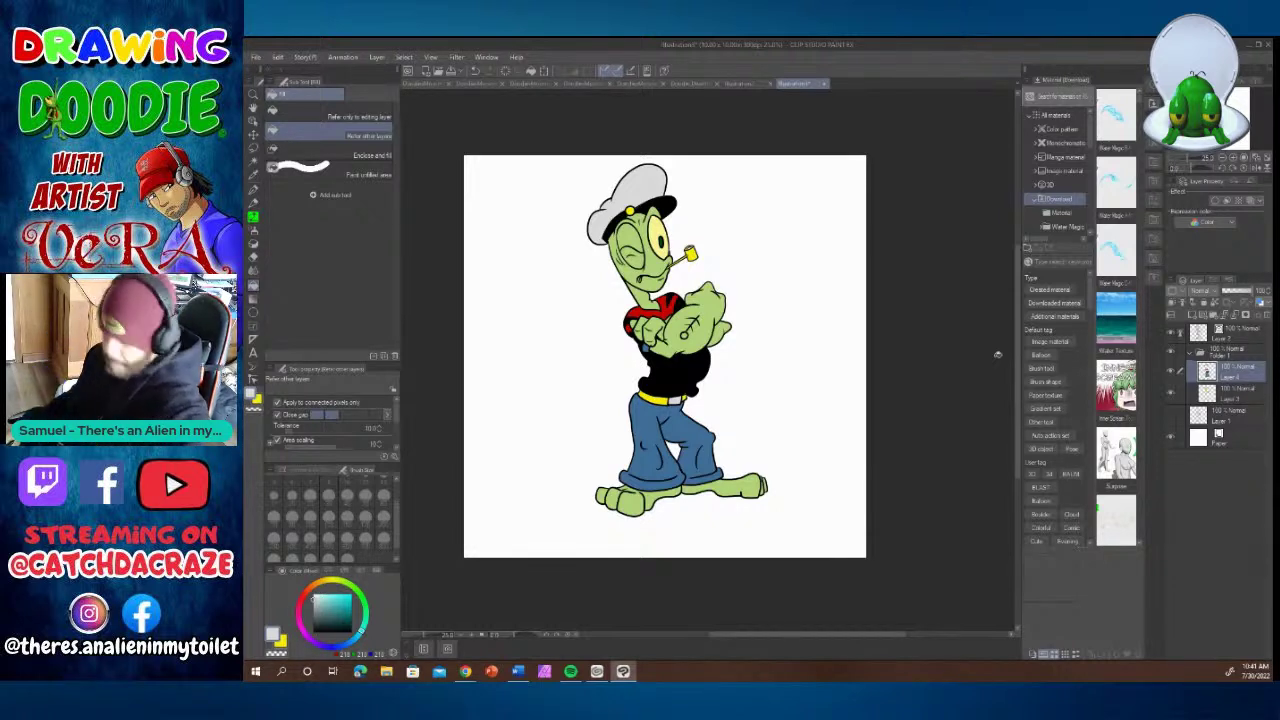
left_click(352, 632)
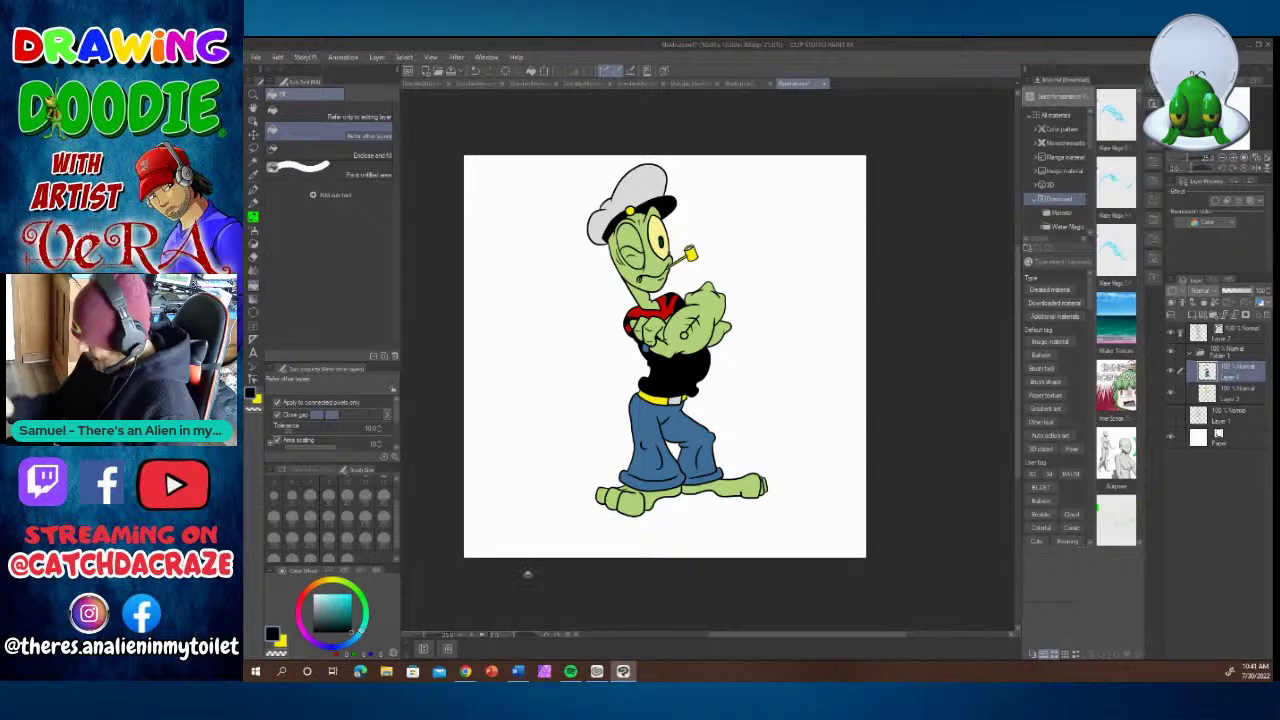
left_click(472, 636)
left_click(472, 636)
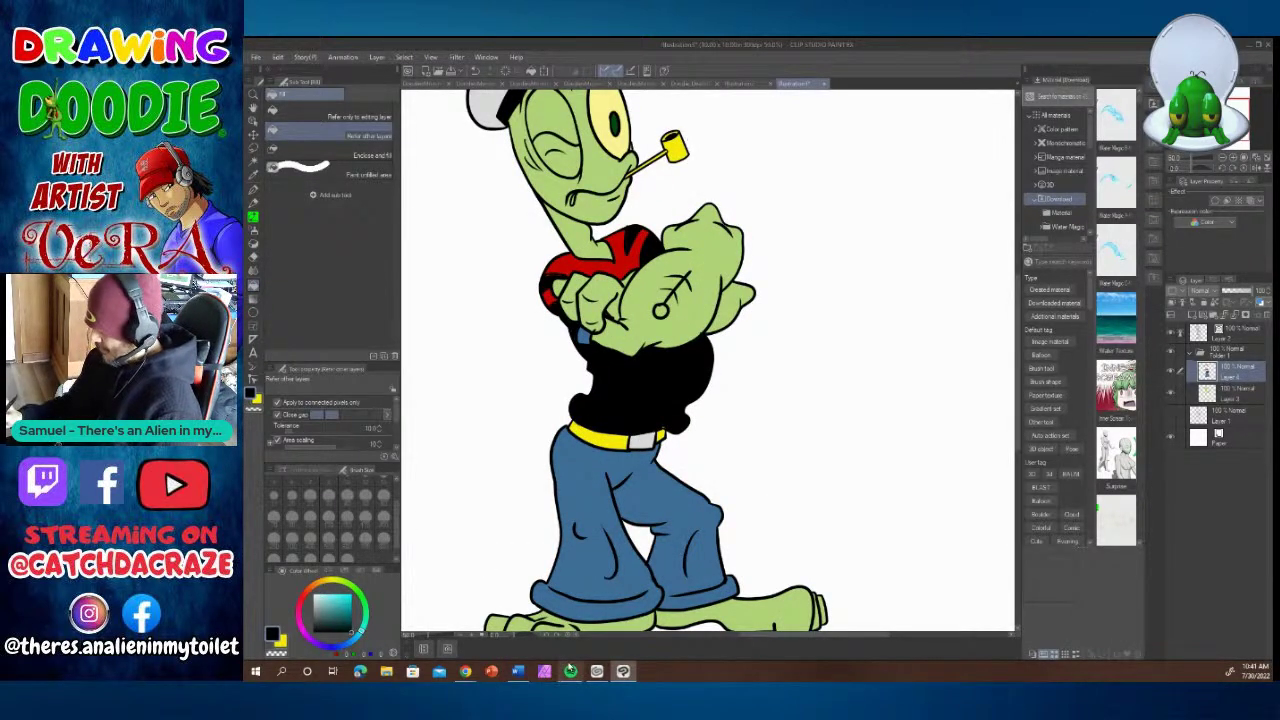
left_click(461, 636)
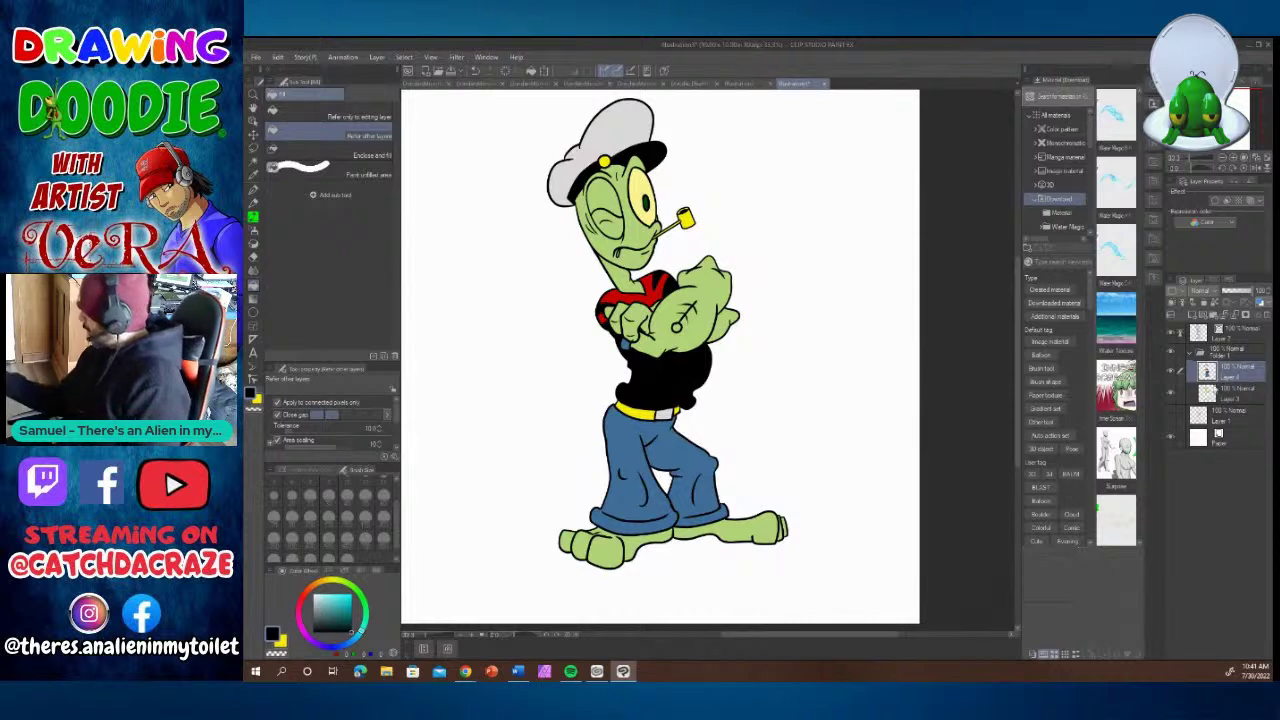
Add a raster layer clipped to the skin colour layer, set it to Multiply and lower its opacity.
left_click(1215, 392)
left_click(1192, 315)
left_click(1173, 303)
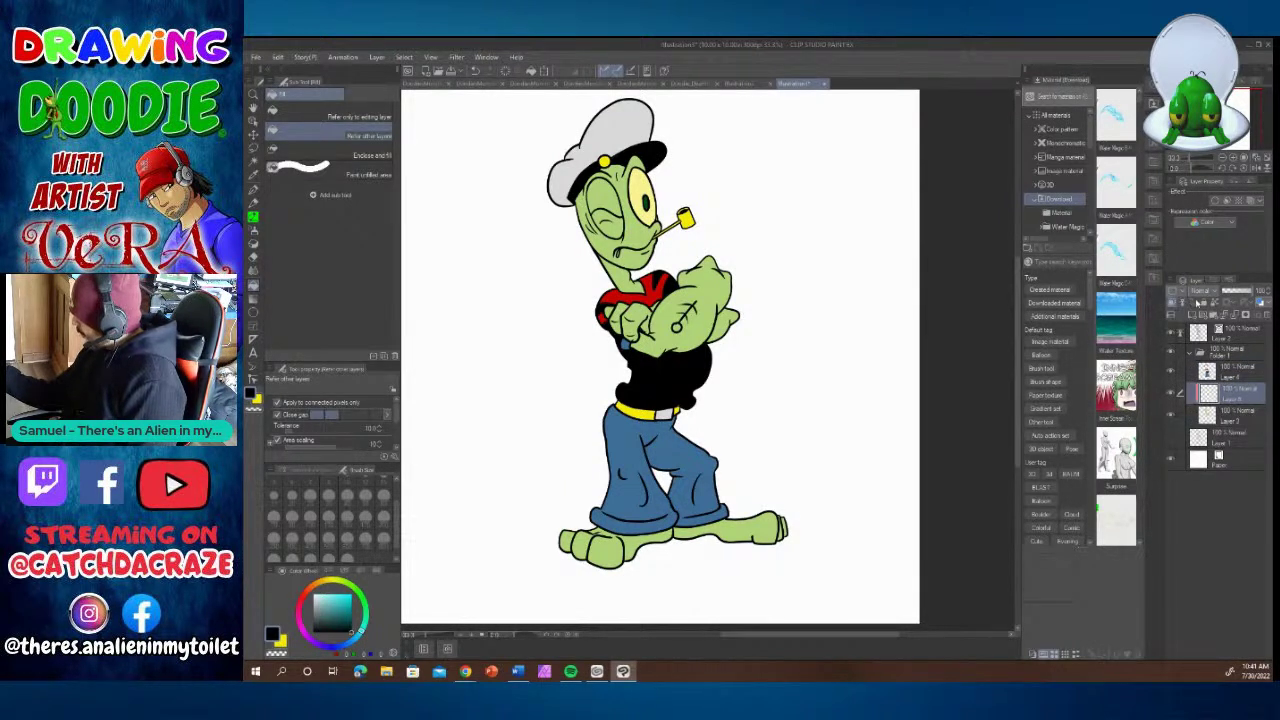
left_click(1200, 291)
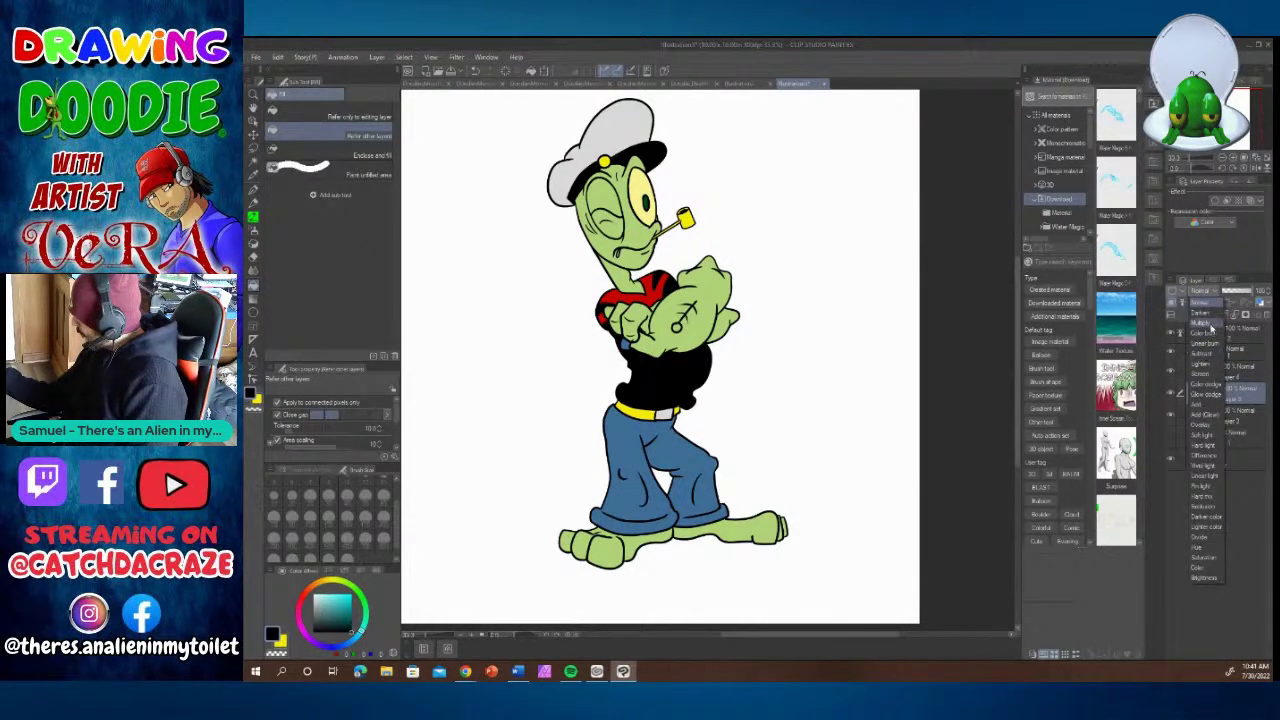
left_click(1212, 323)
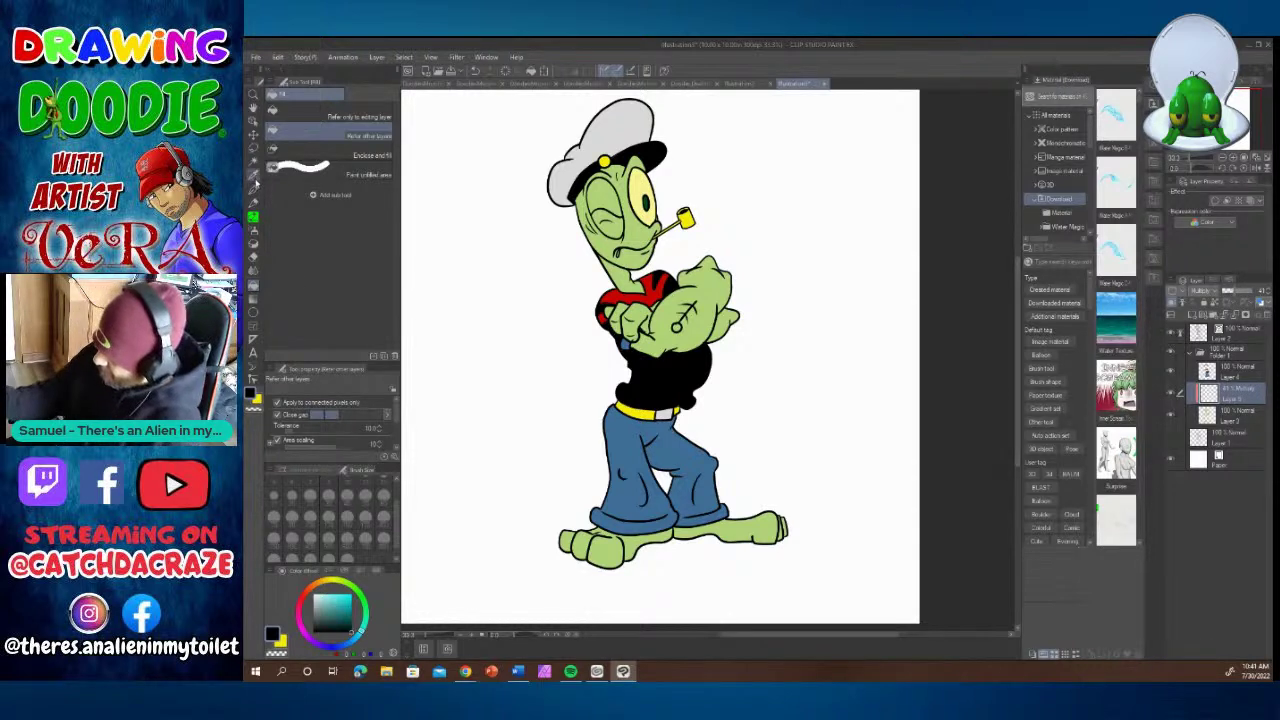
Sample the skin green, darken it, and shade the face, neck, hands and crossed arms using the G-pen at size 30.
left_click(253, 174)
left_click(620, 440)
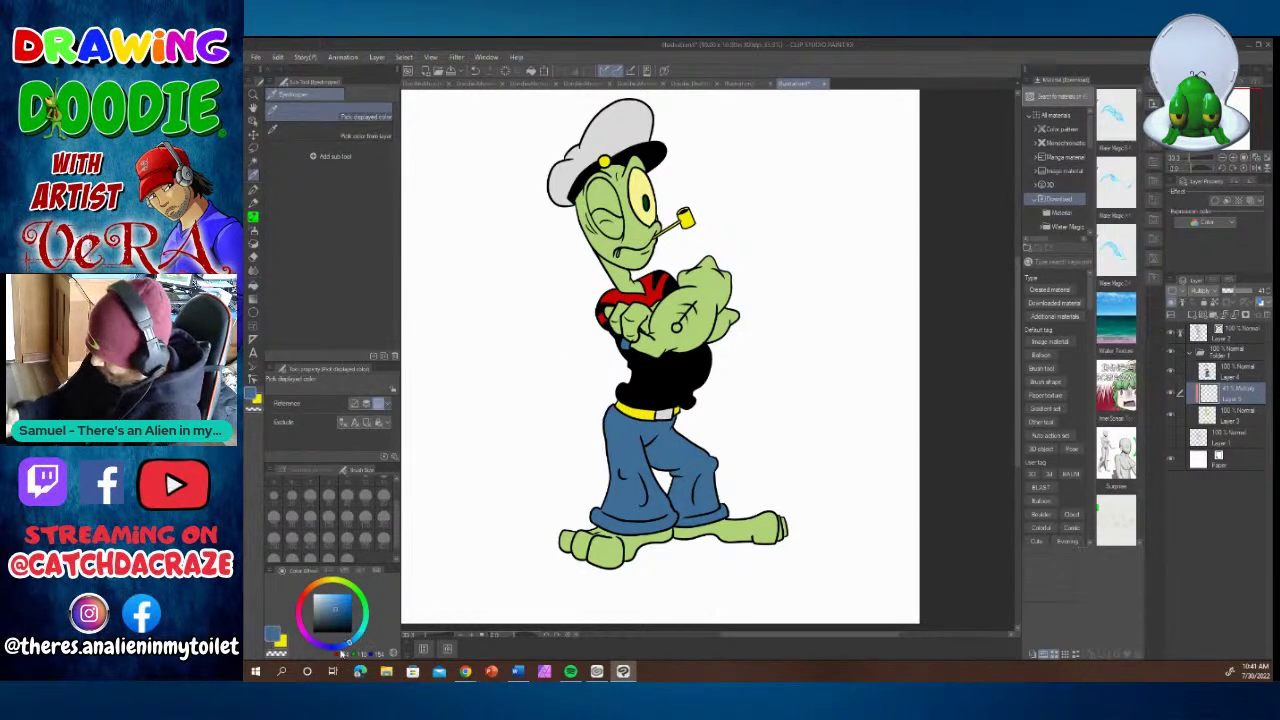
left_click(657, 279)
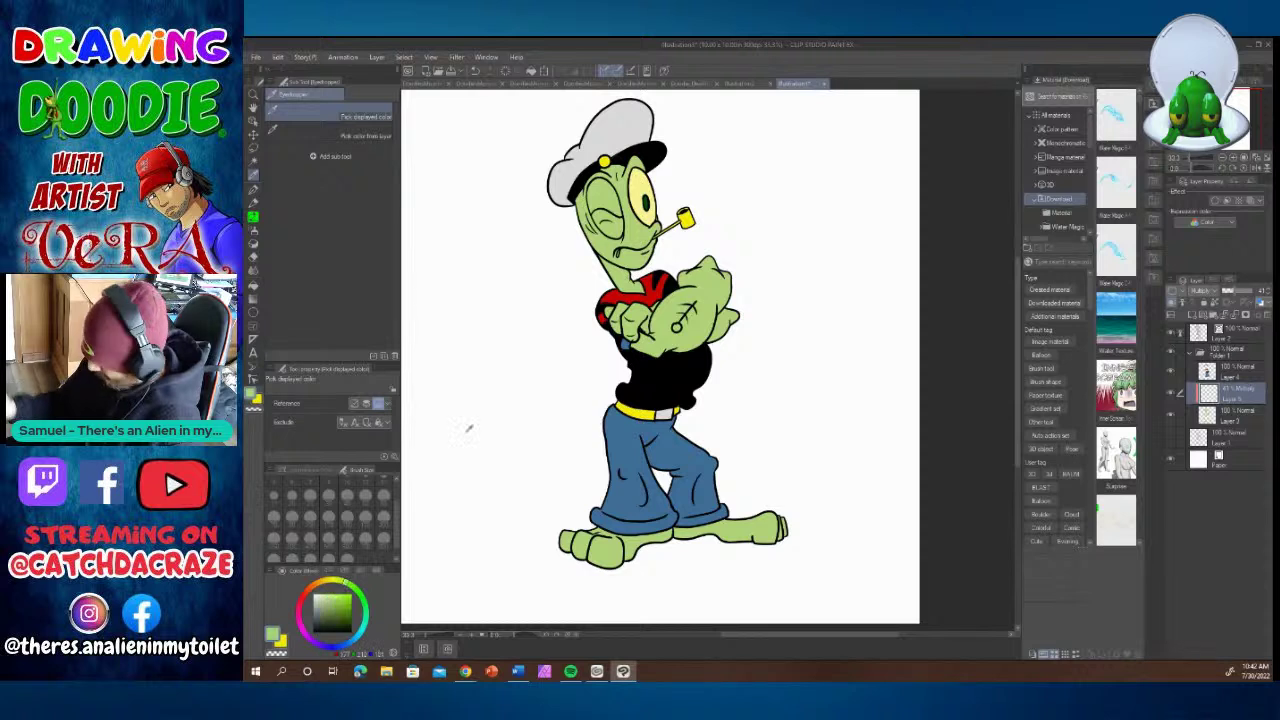
left_click(253, 189)
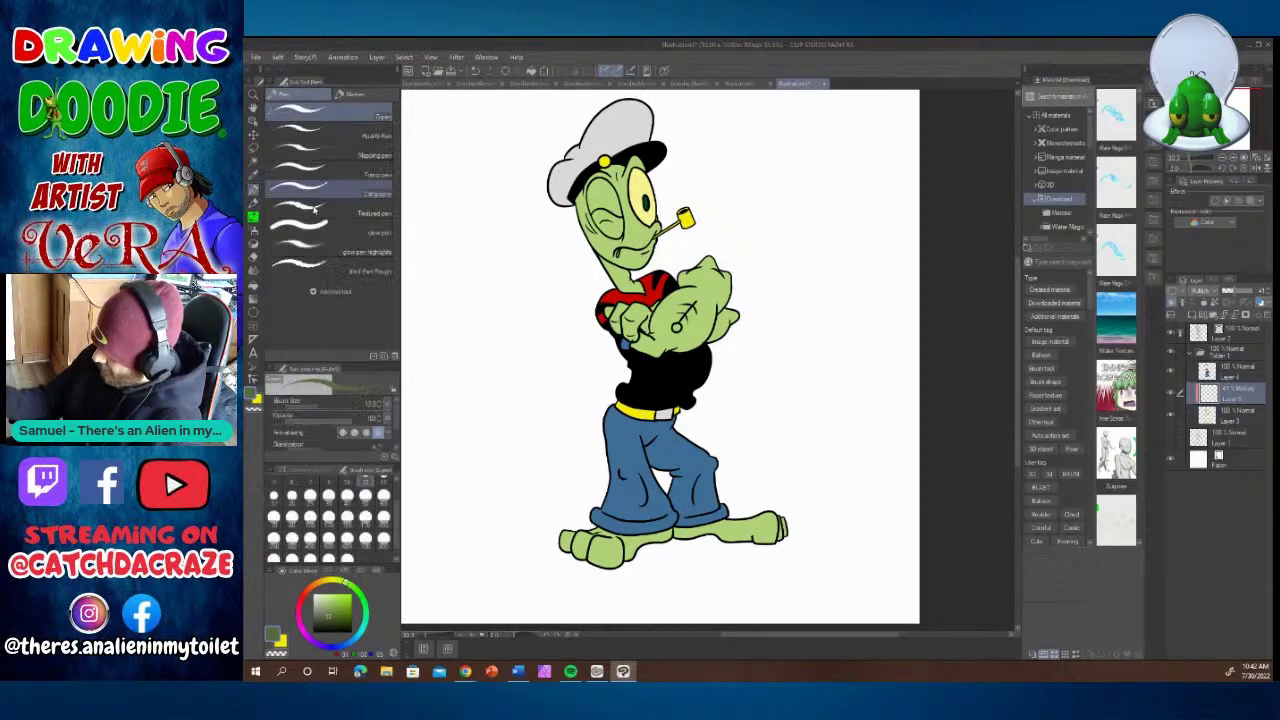
left_click(329, 496)
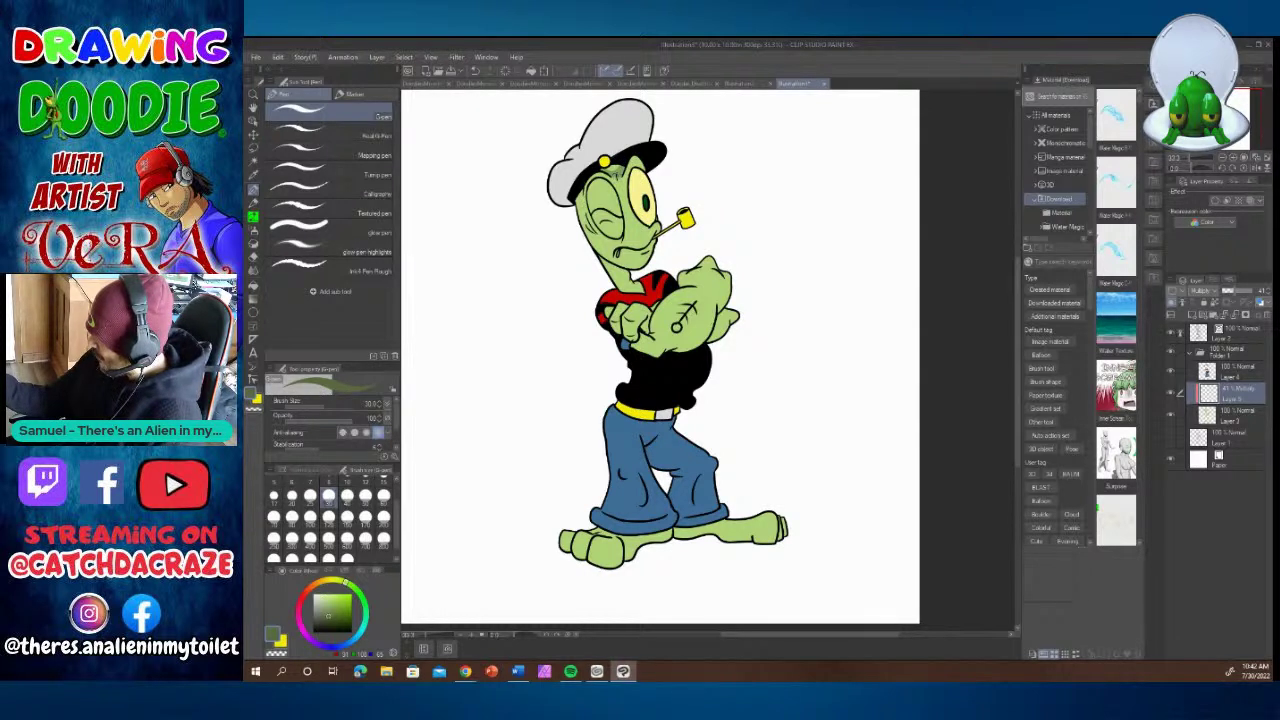
left_click_drag(617, 169, 611, 167)
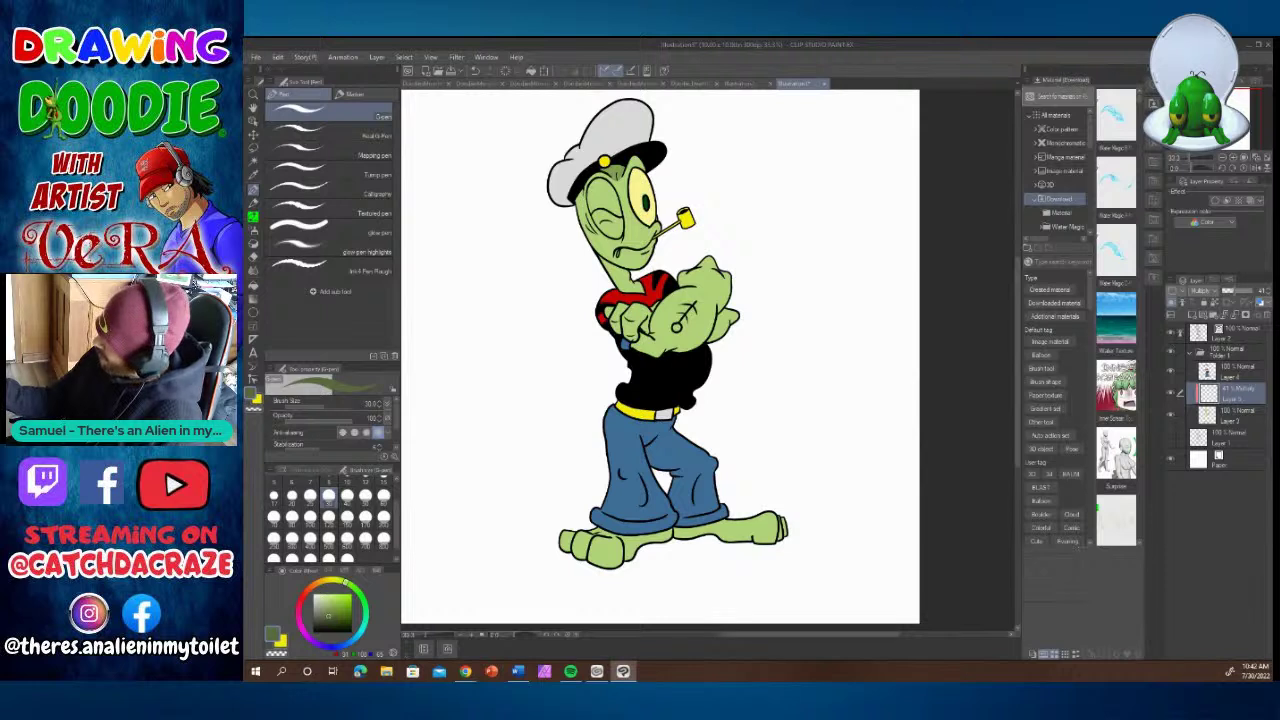
mouse_move(581, 194)
left_mouse_down()
mouse_move(586, 229)
mouse_move(578, 190)
left_mouse_up()
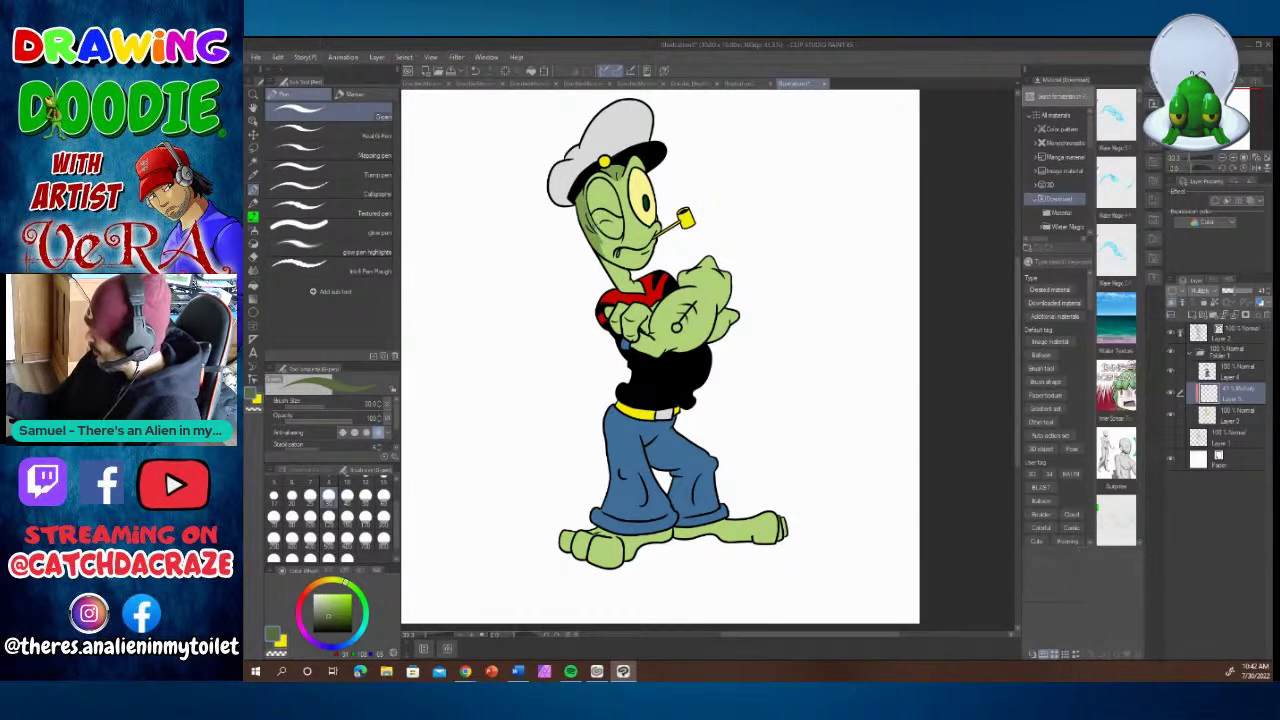
left_click_drag(594, 221, 608, 248)
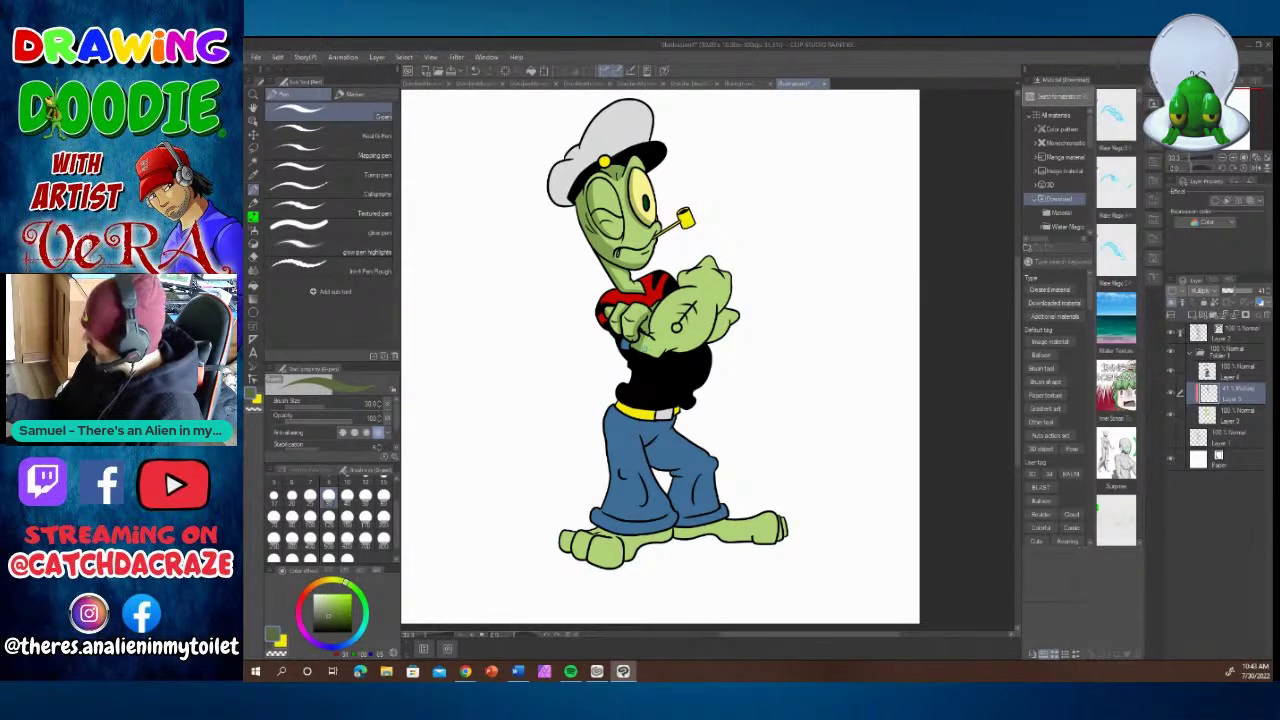
mouse_move(639, 346)
left_mouse_down()
mouse_move(686, 349)
mouse_move(716, 314)
mouse_move(703, 343)
mouse_move(731, 271)
left_mouse_up()
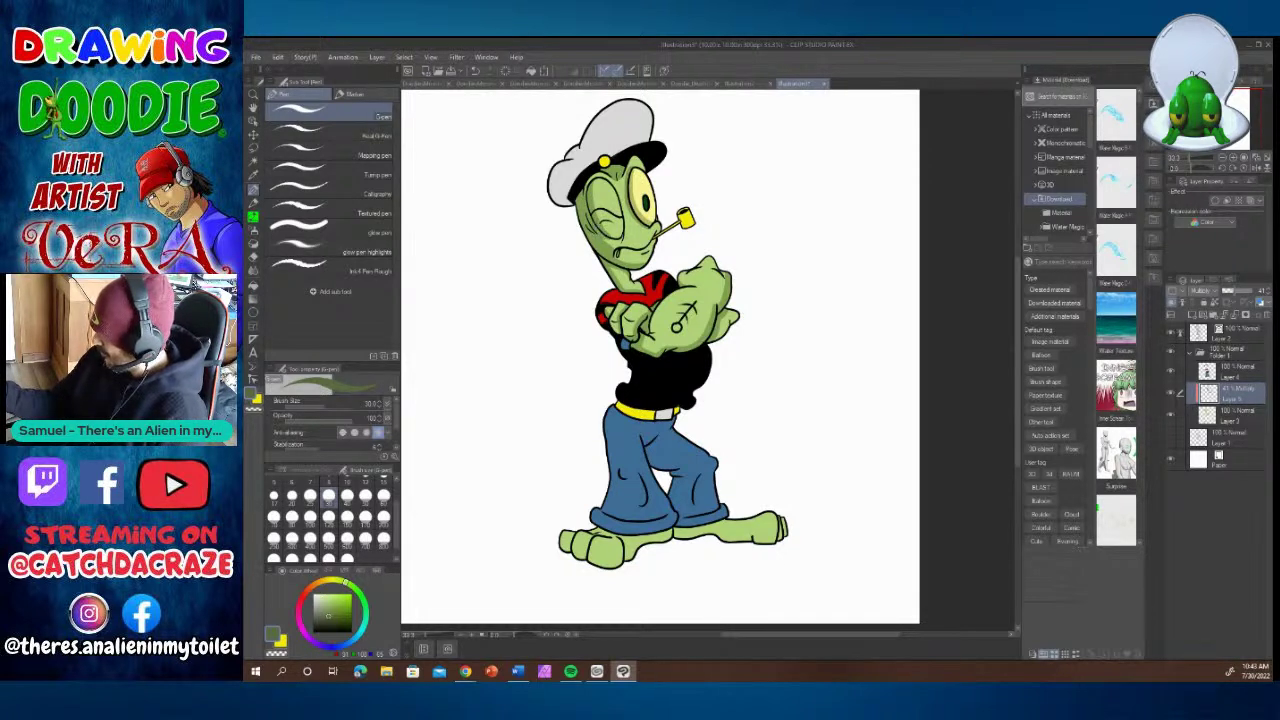
Shade the feet and toes below the trouser cuffs with the same darker green.
scroll(660, 356, "down", 5)
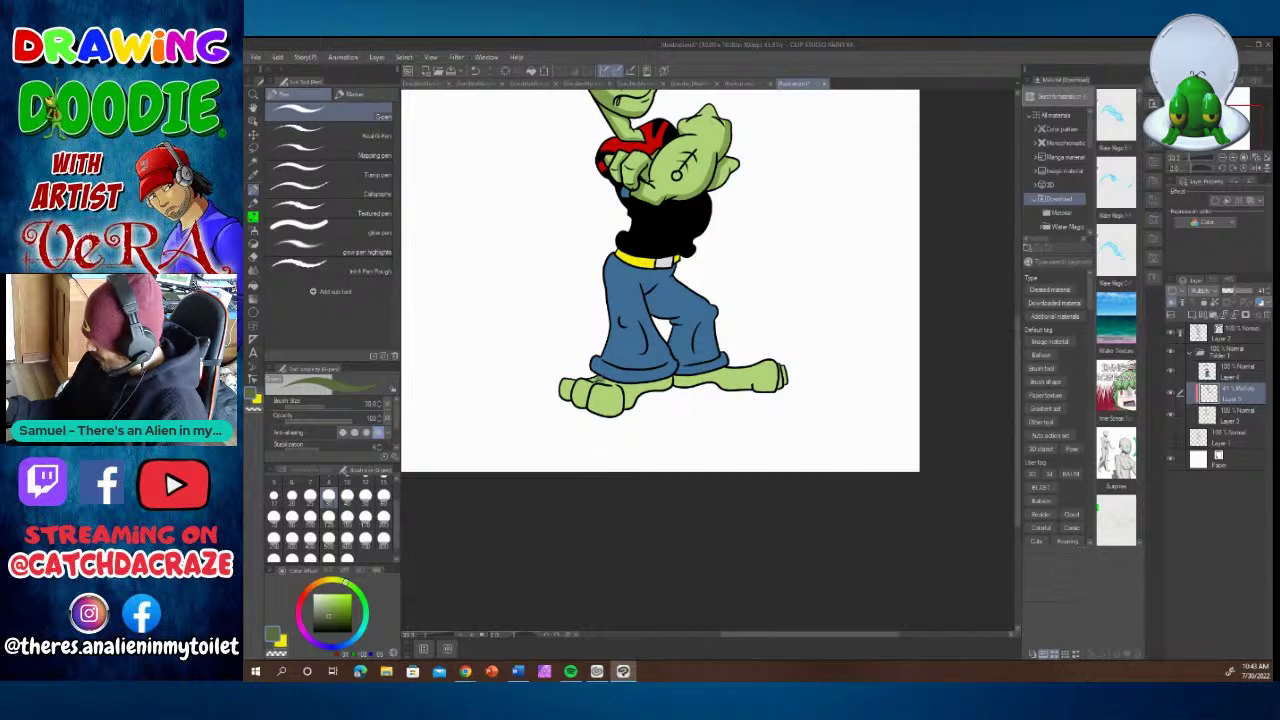
mouse_move(610, 386)
left_mouse_down()
mouse_move(674, 377)
mouse_move(635, 402)
left_mouse_up()
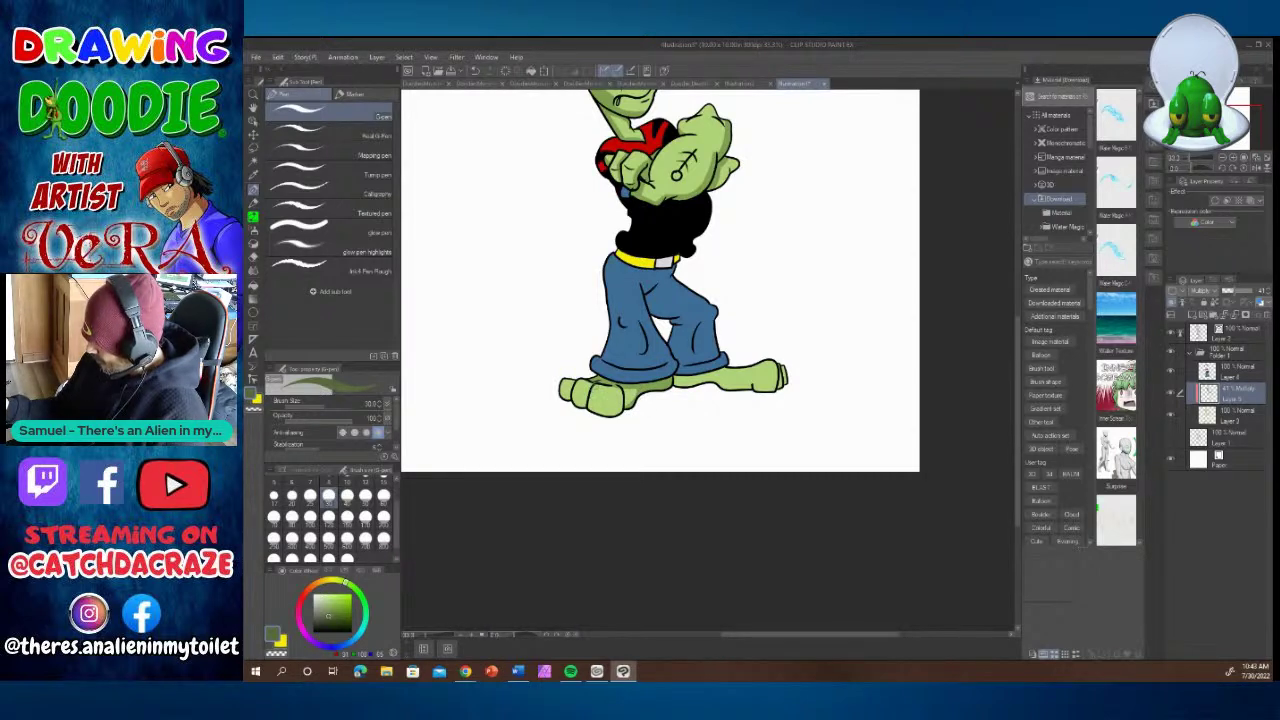
mouse_move(588, 386)
left_mouse_down()
mouse_move(591, 408)
mouse_move(630, 405)
mouse_move(575, 404)
mouse_move(590, 406)
mouse_move(566, 380)
mouse_move(570, 402)
left_mouse_up()
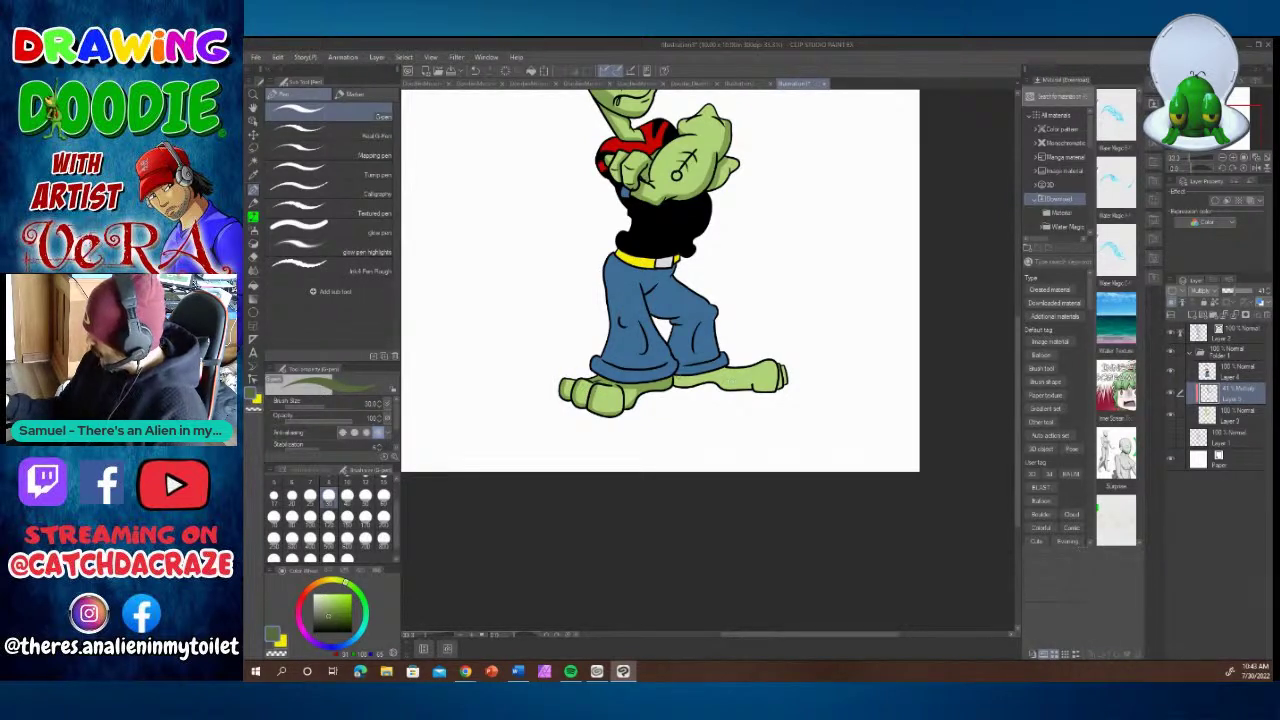
Extend the darker green shading along the underside and toes of the character's outstretched foot.
mouse_move(677, 376)
left_mouse_down()
mouse_move(727, 368)
mouse_move(710, 386)
mouse_move(674, 388)
mouse_move(752, 388)
mouse_move(792, 372)
left_mouse_up()
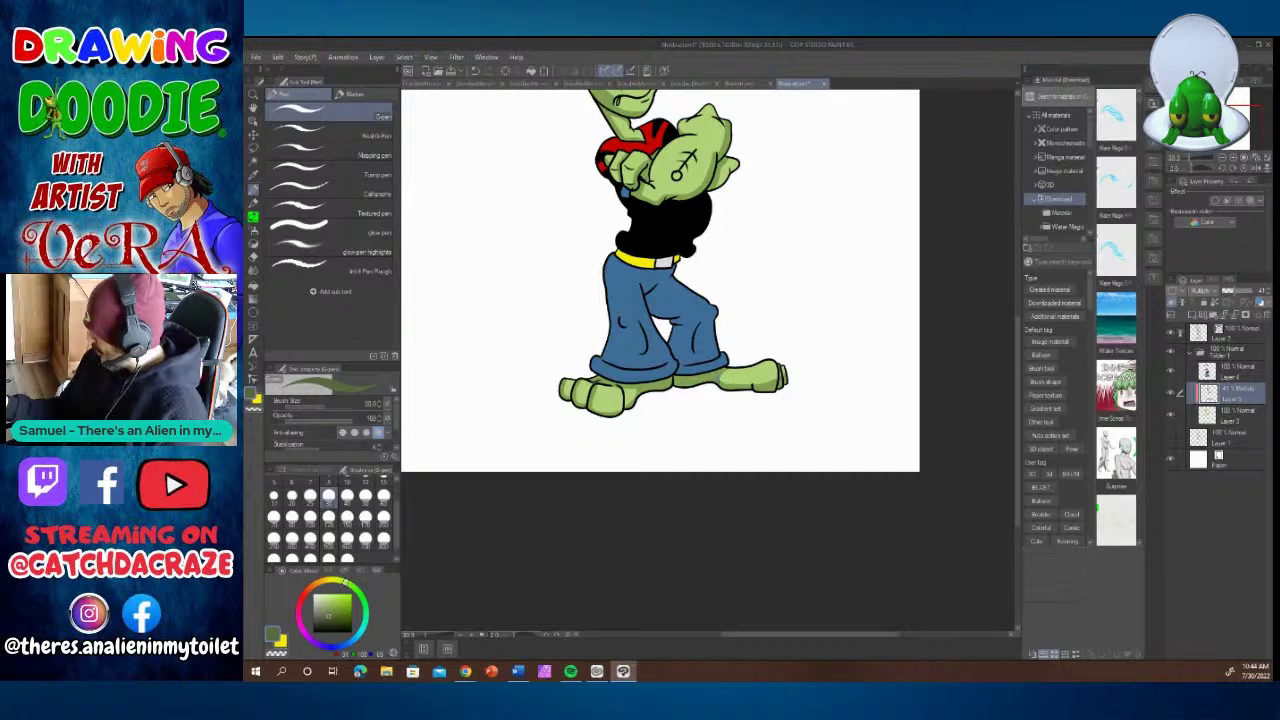
left_click_drag(714, 381, 770, 380)
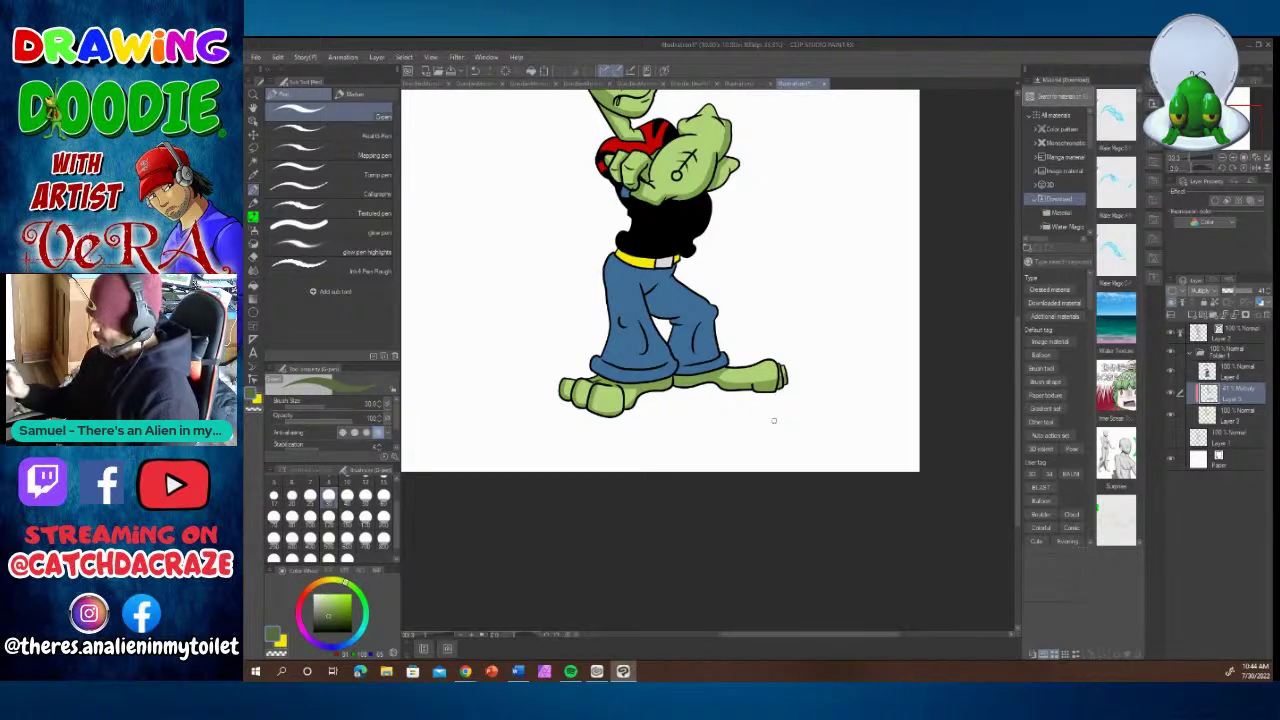
Add a raster layer clipped above the skin's Multiply shading layer and set its blending mode to Lighten.
scroll(660, 280, "up", 5)
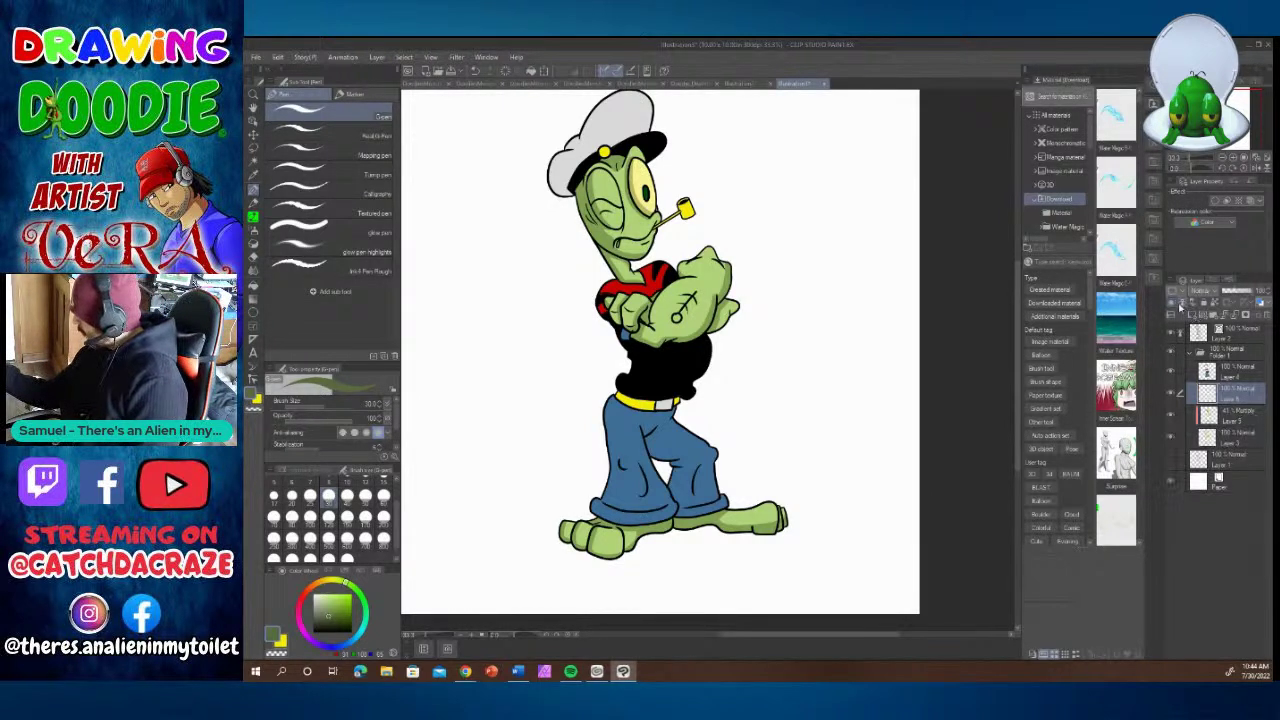
left_click(1205, 292)
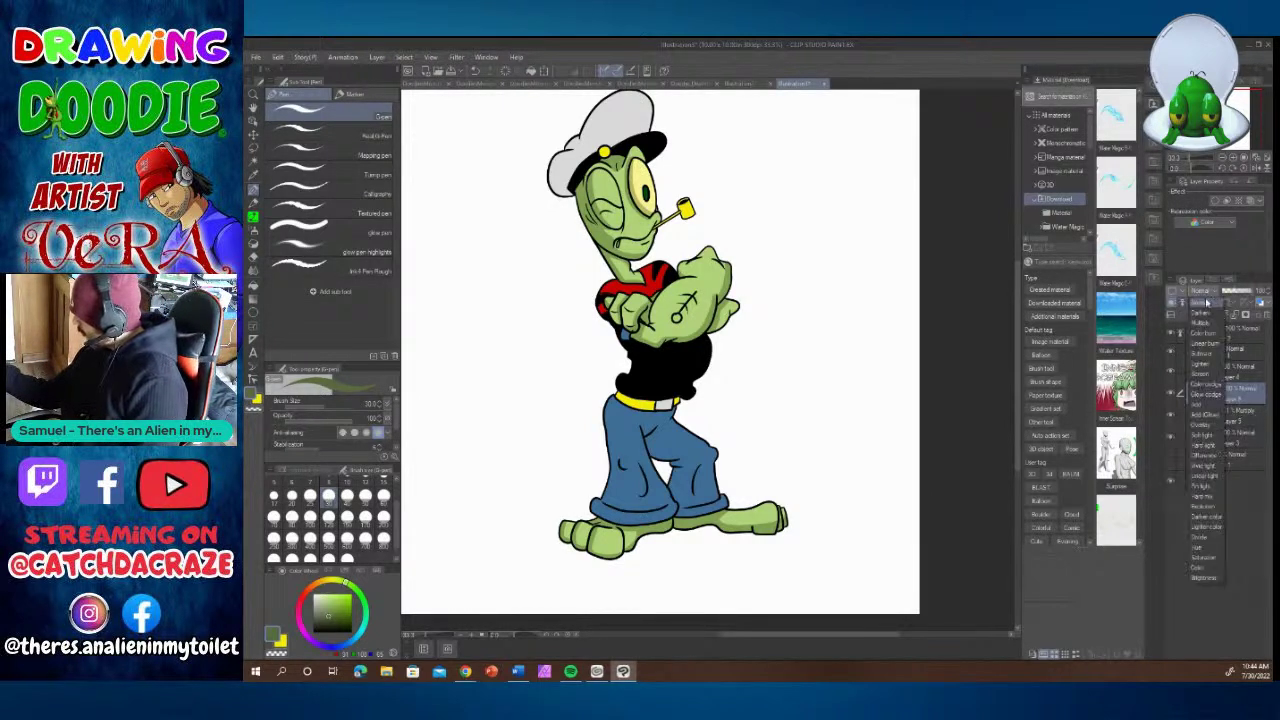
left_click(1204, 364)
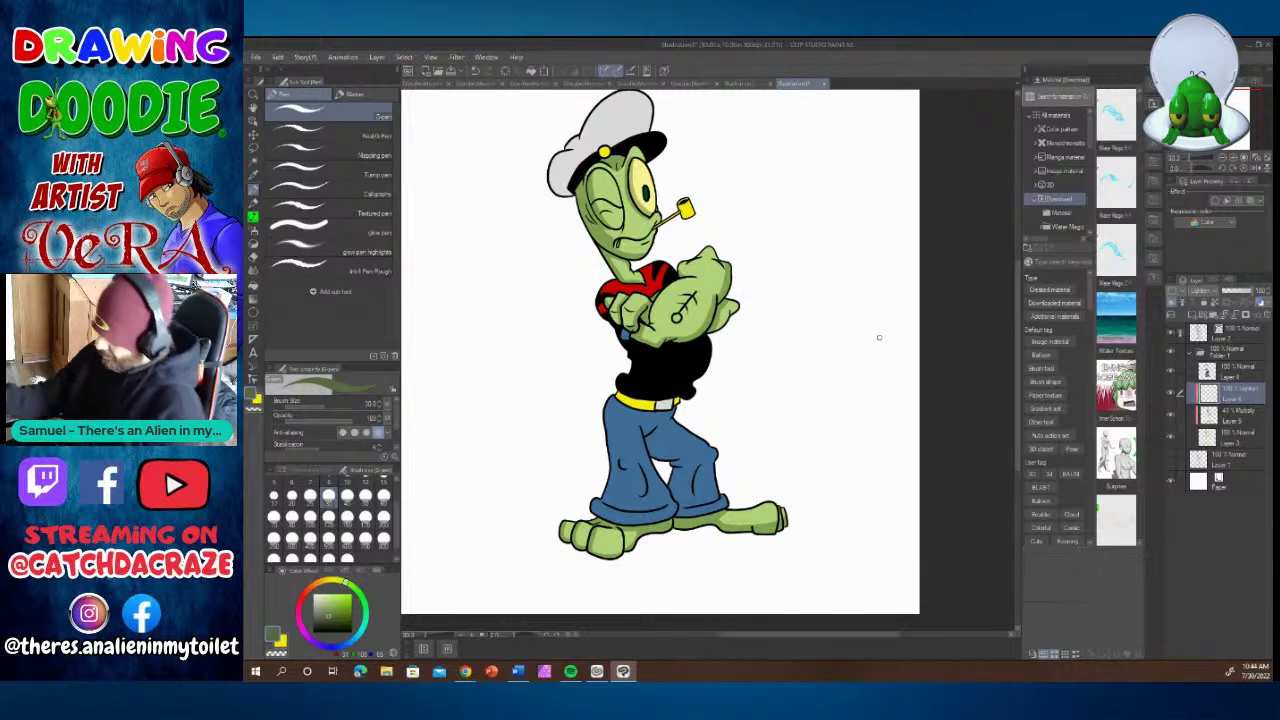
Paint pale green highlights on the face, crossed arms and feet, and a white highlight on the open eye.
left_click(325, 597)
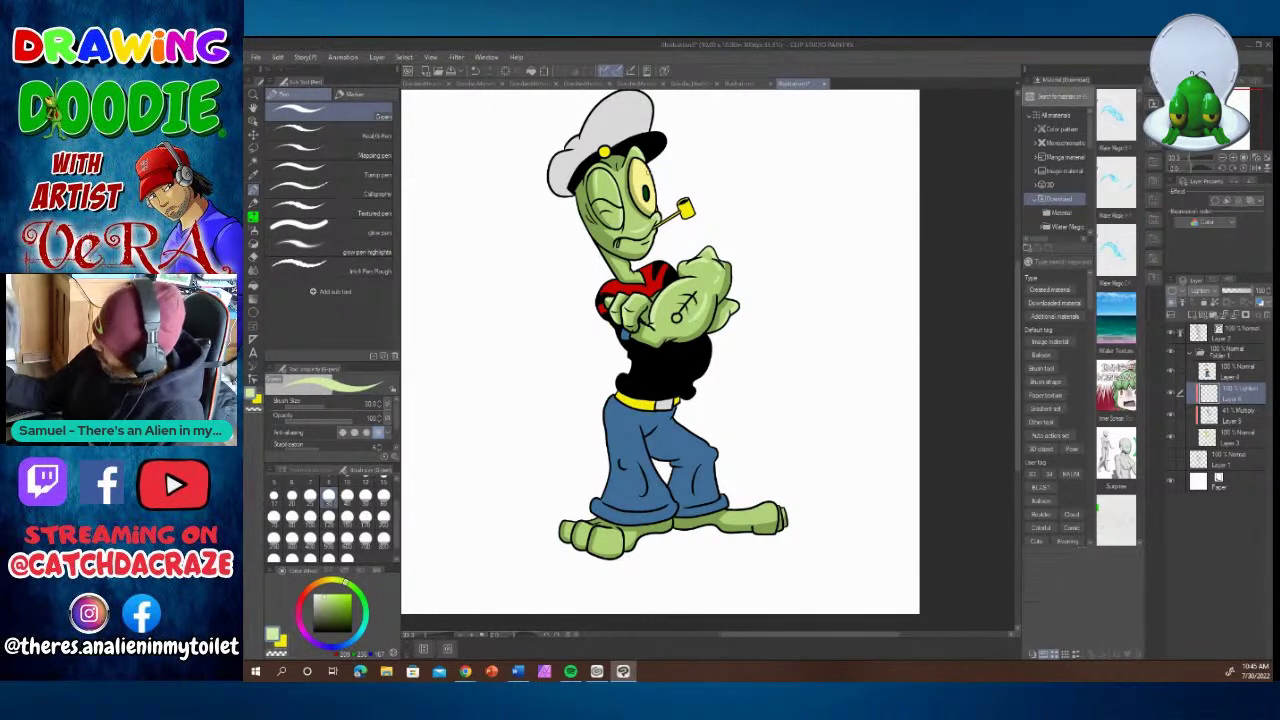
left_click(314, 596)
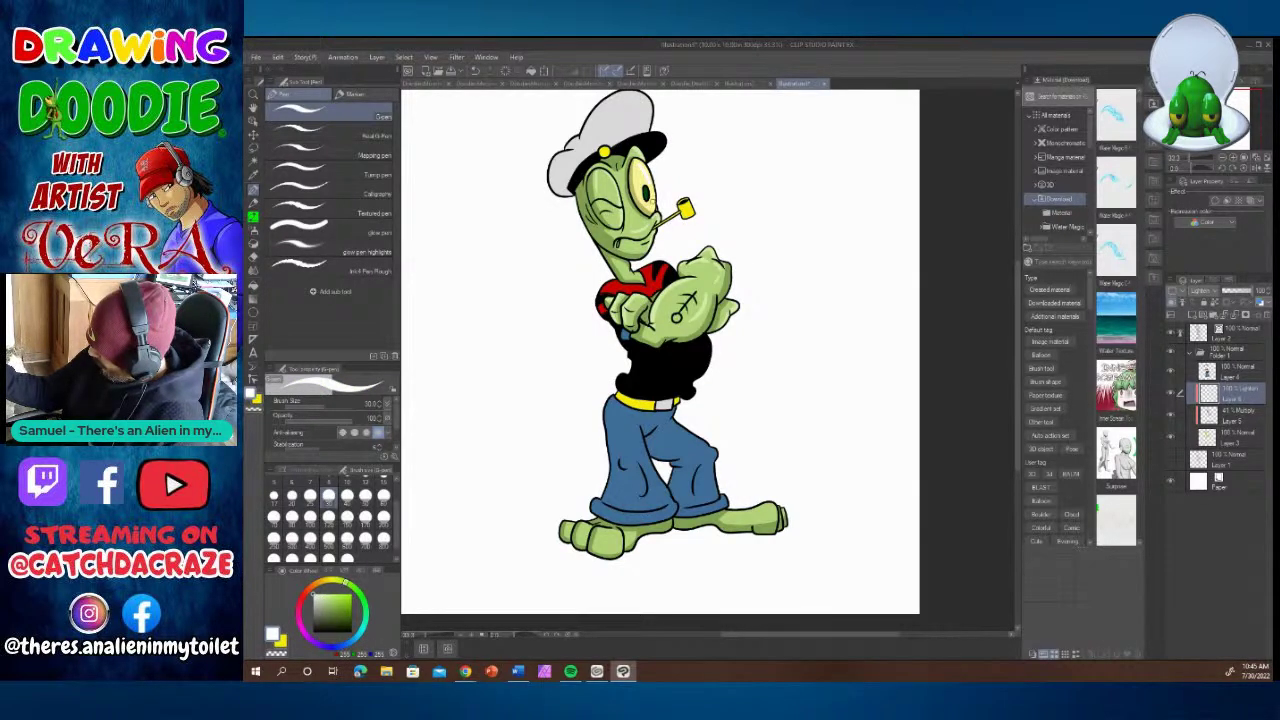
left_click_drag(643, 190, 646, 194)
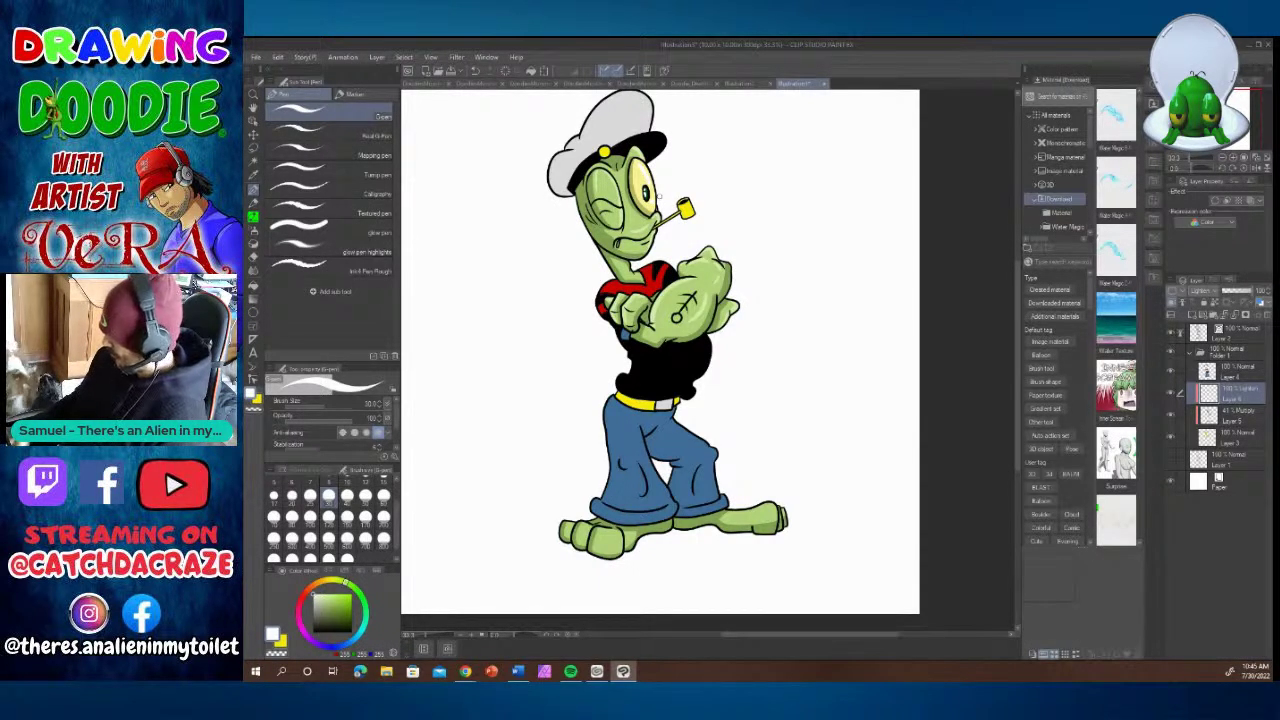
left_click(329, 602)
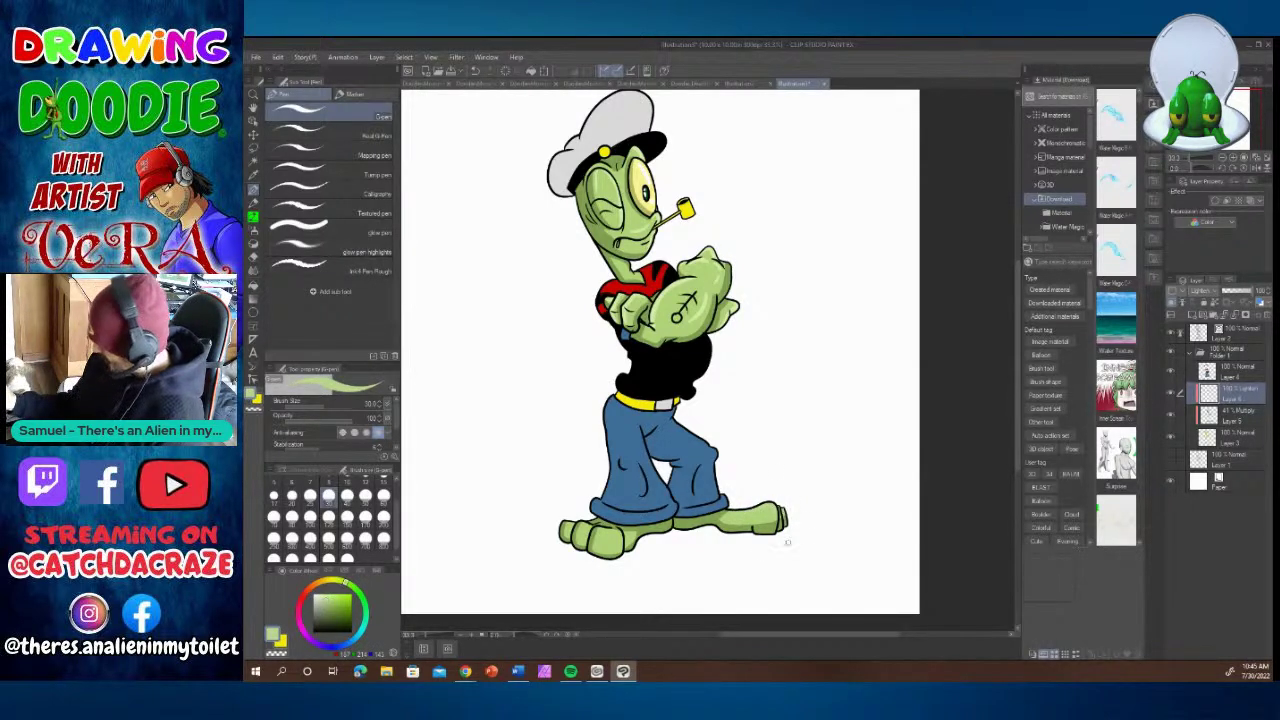
left_click(333, 594)
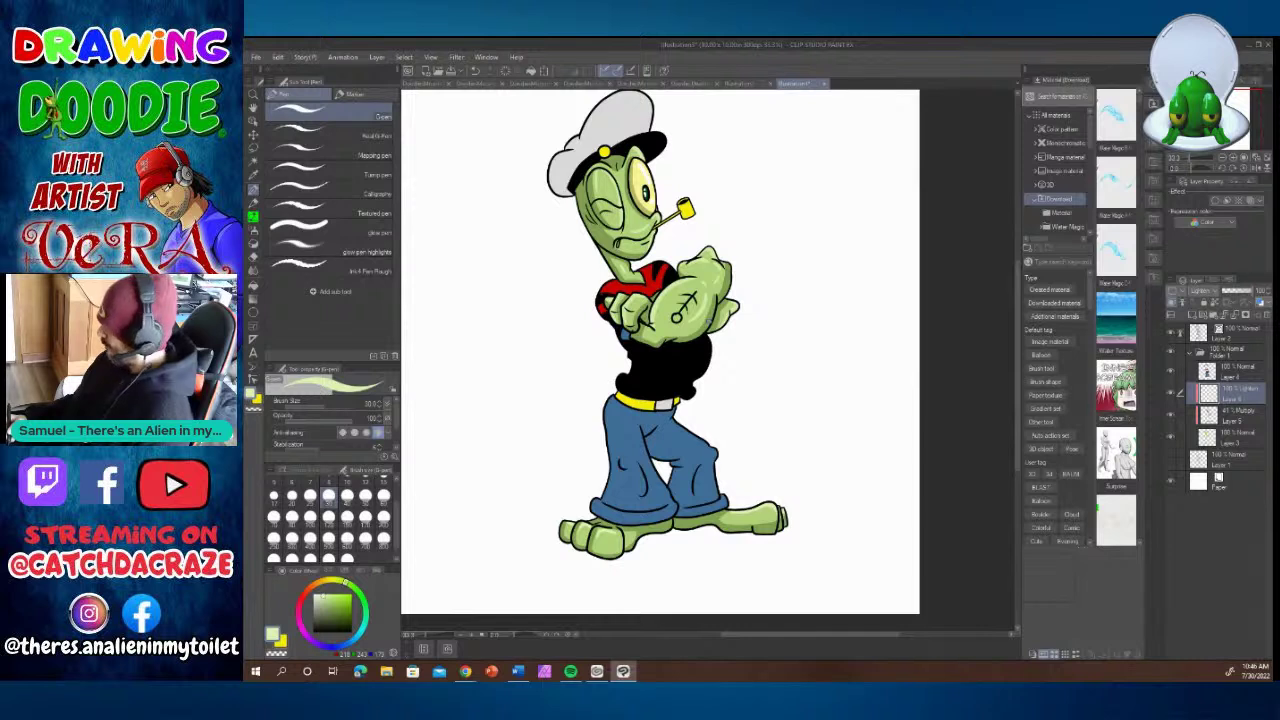
Add a raster layer clipped to the clothing colour layer, set it to Multiply and lower its opacity.
left_click(1212, 372)
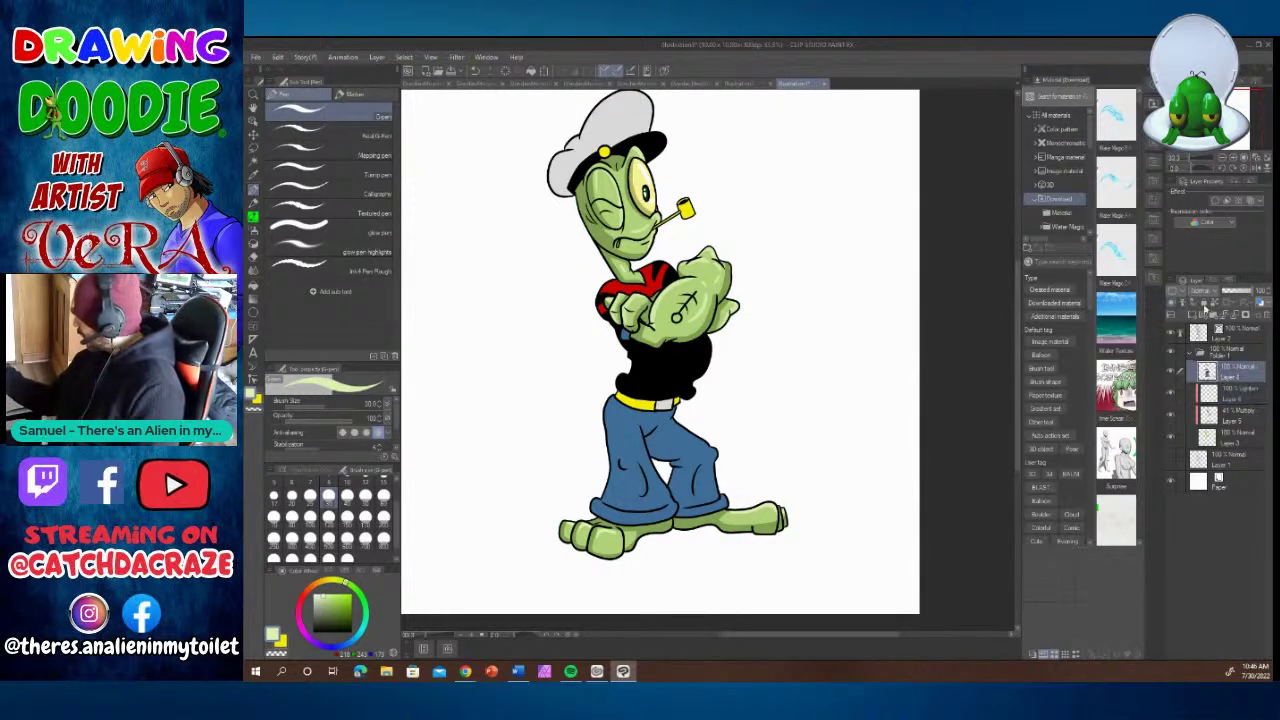
left_click(1180, 314)
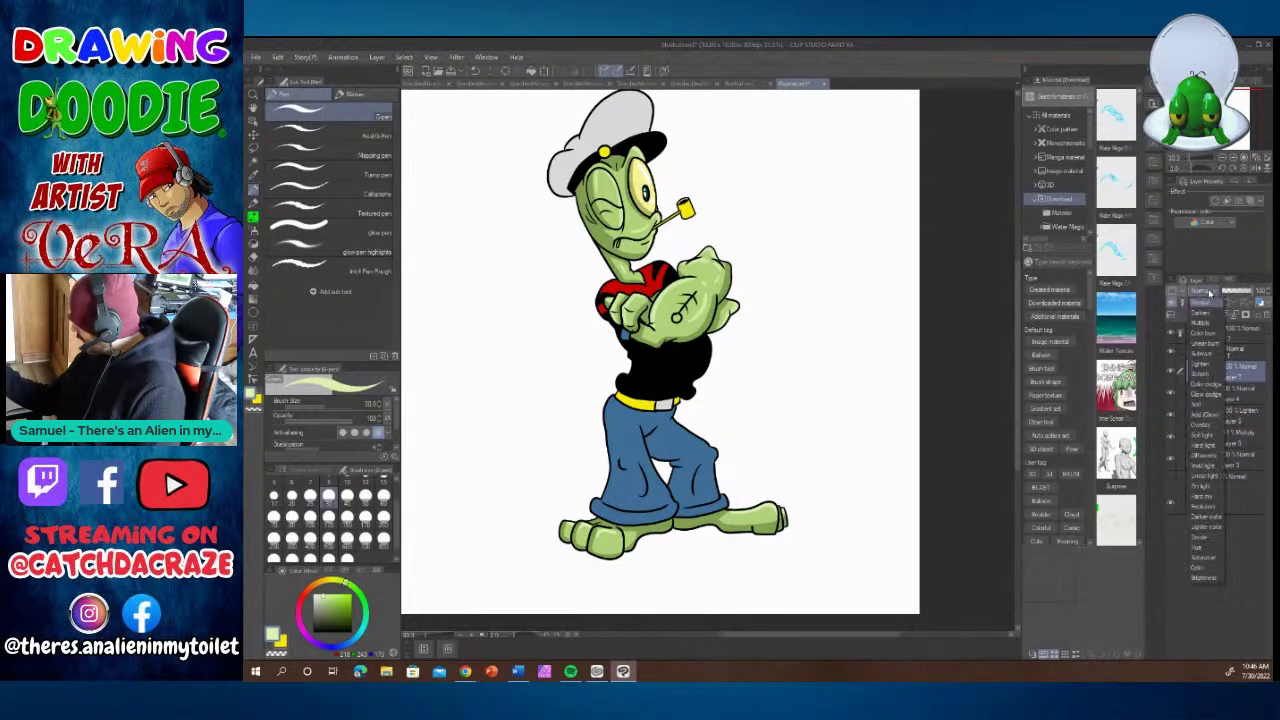
left_click(1236, 292)
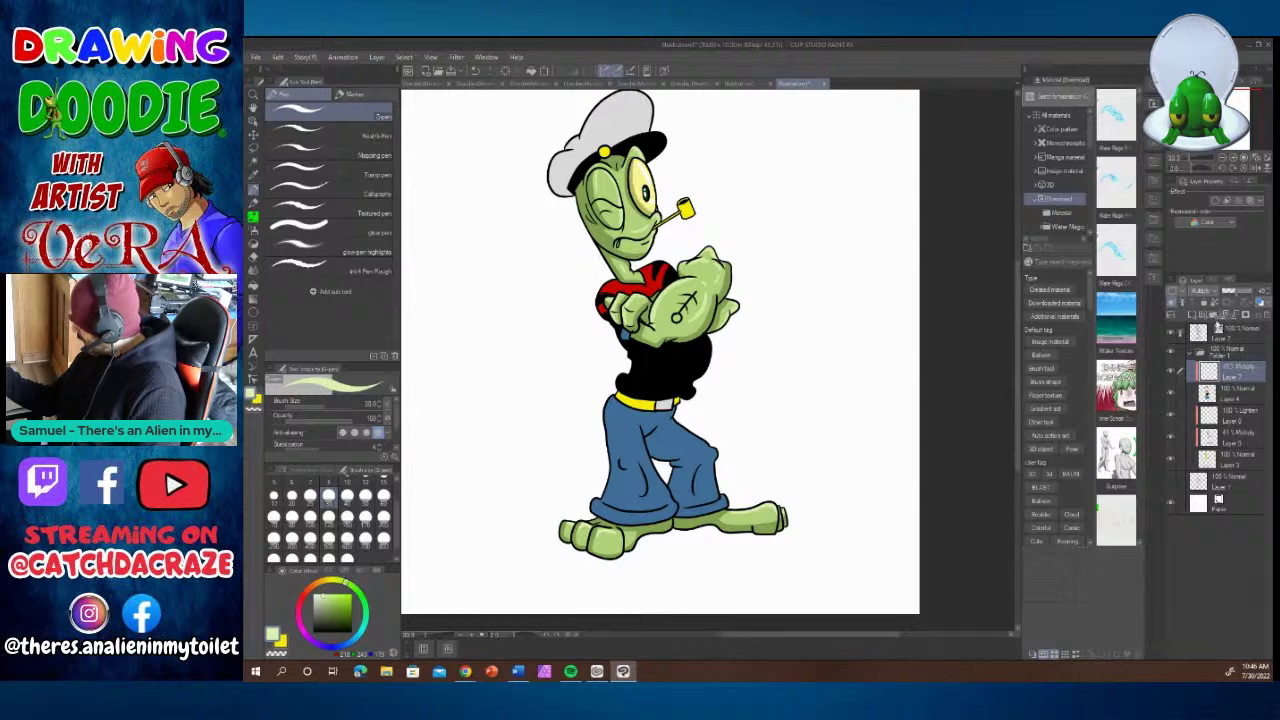
Sample the cap's light grey as the base for its shading colour.
key("i")
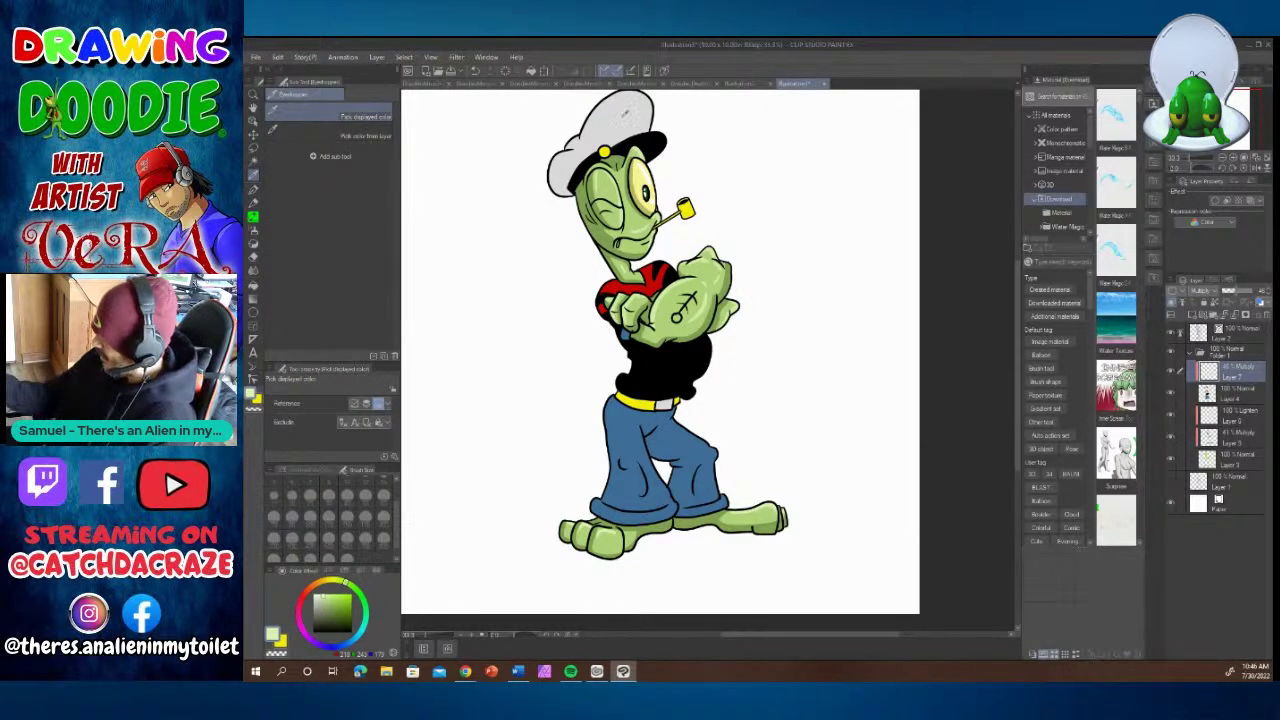
Shade the sailor cap on the Multiply layer with a medium grey, using the G-pen.
left_click(532, 226)
left_click(316, 610)
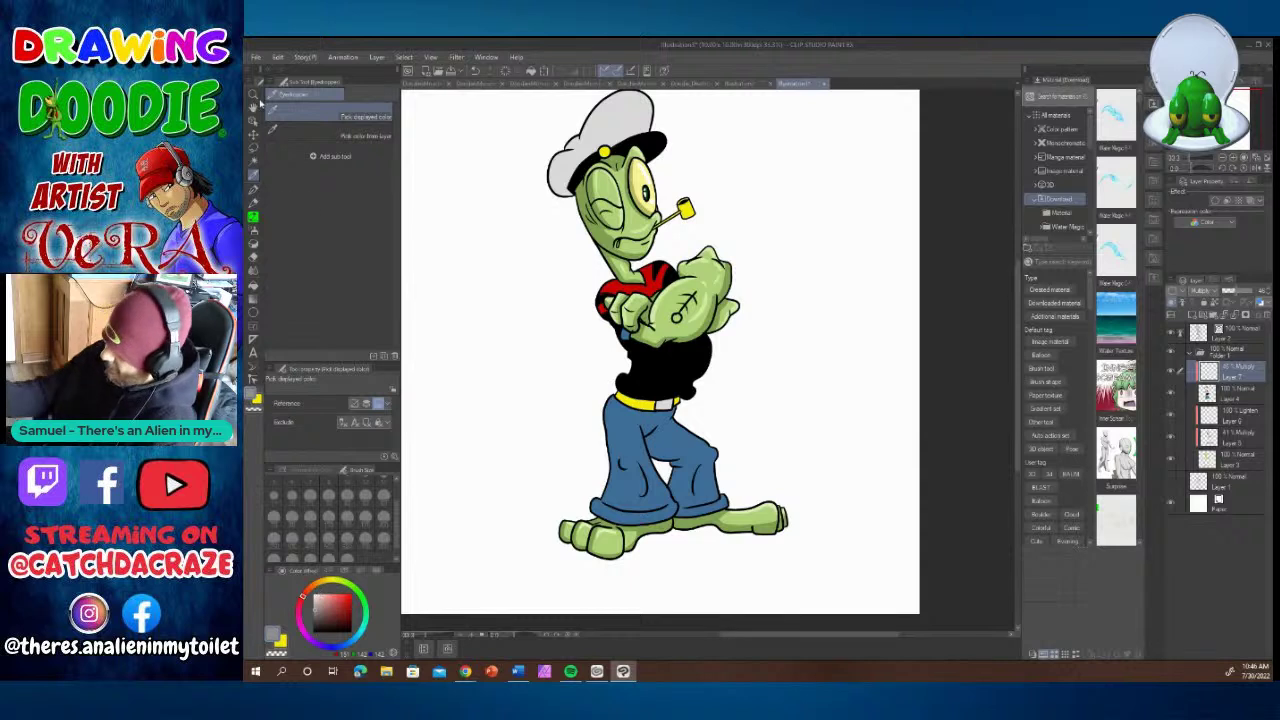
left_click(254, 190)
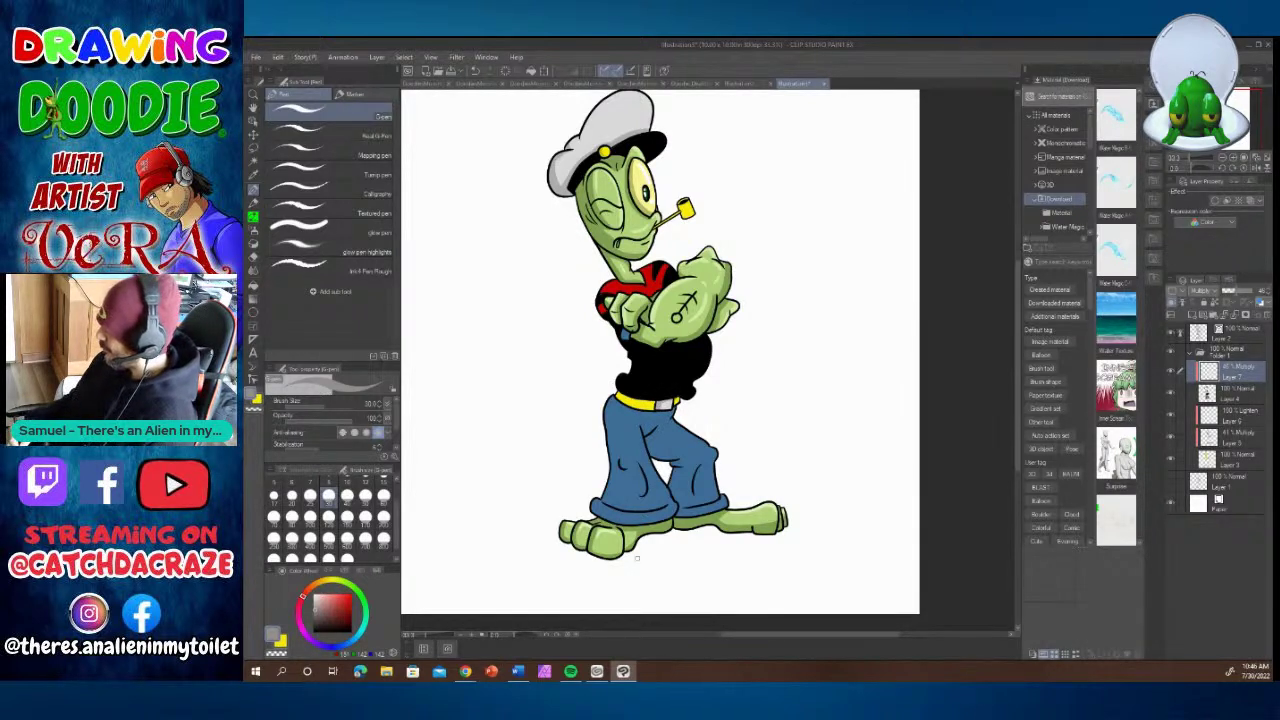
Add a new layer set to Lighten in the folder and paint near-white highlights on the sailor cap.
left_click(315, 595)
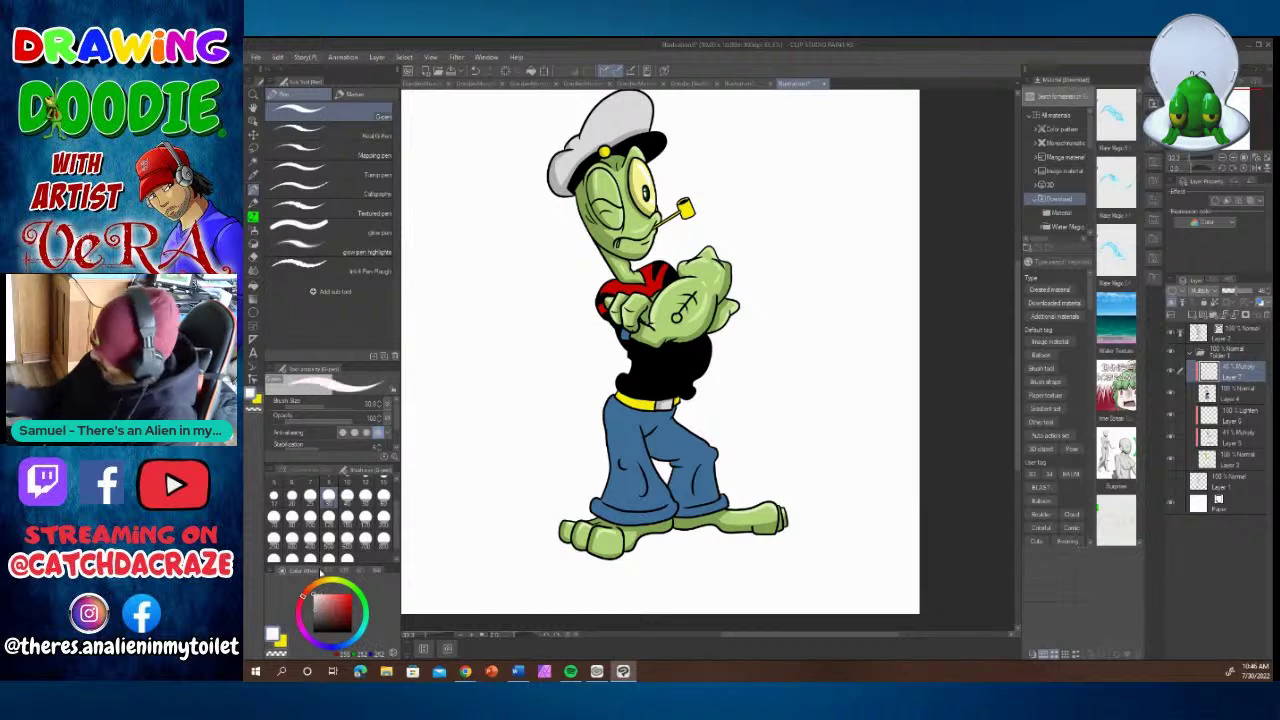
left_click_drag(1018, 393, 1018, 362)
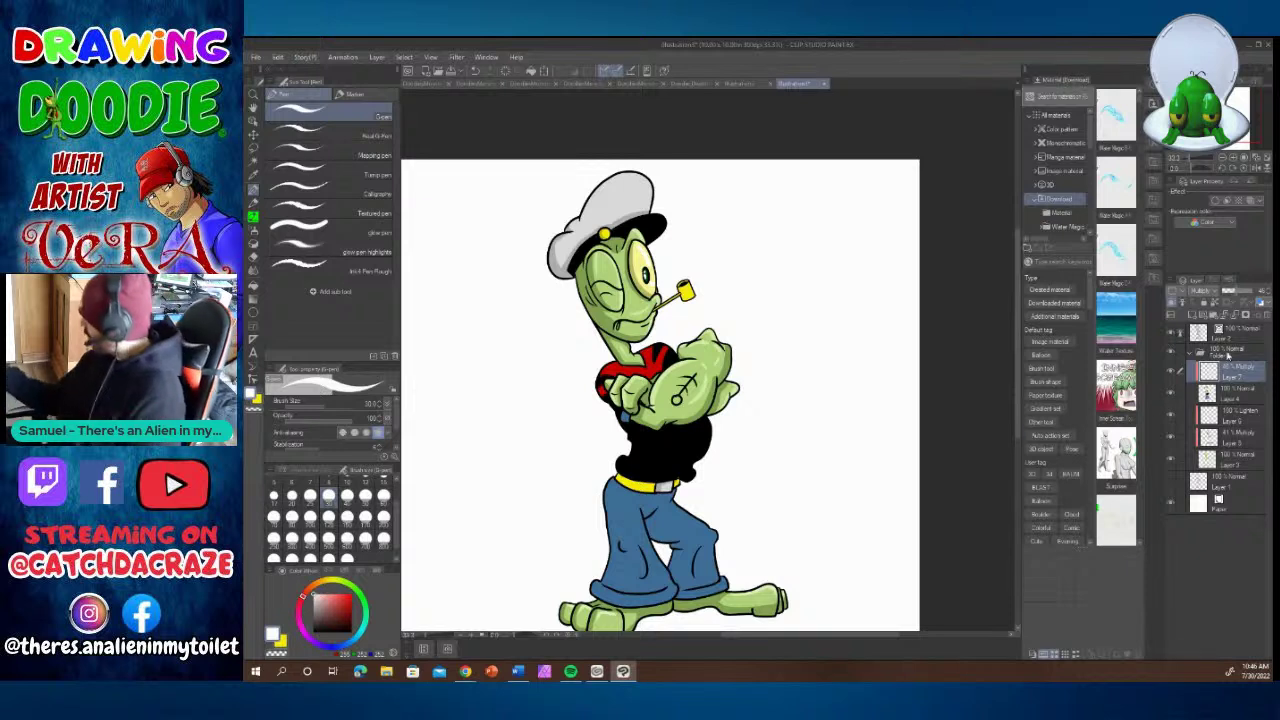
left_click(1198, 298)
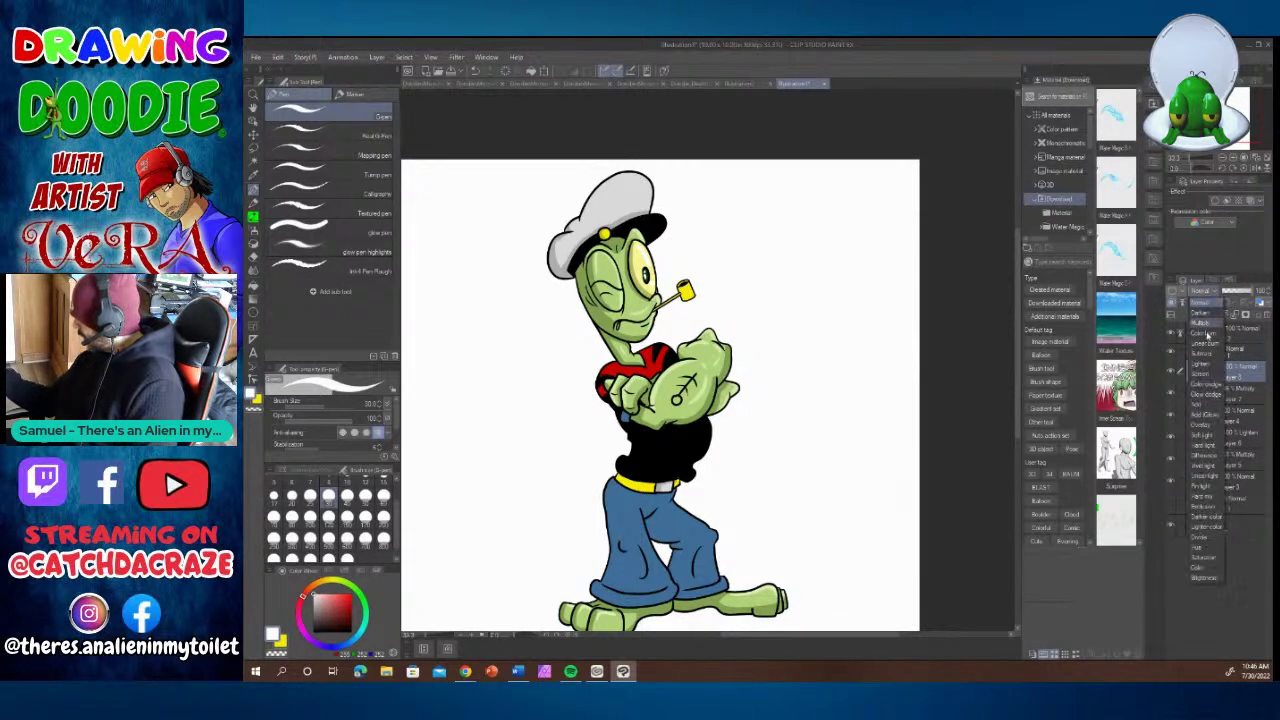
left_click(1207, 364)
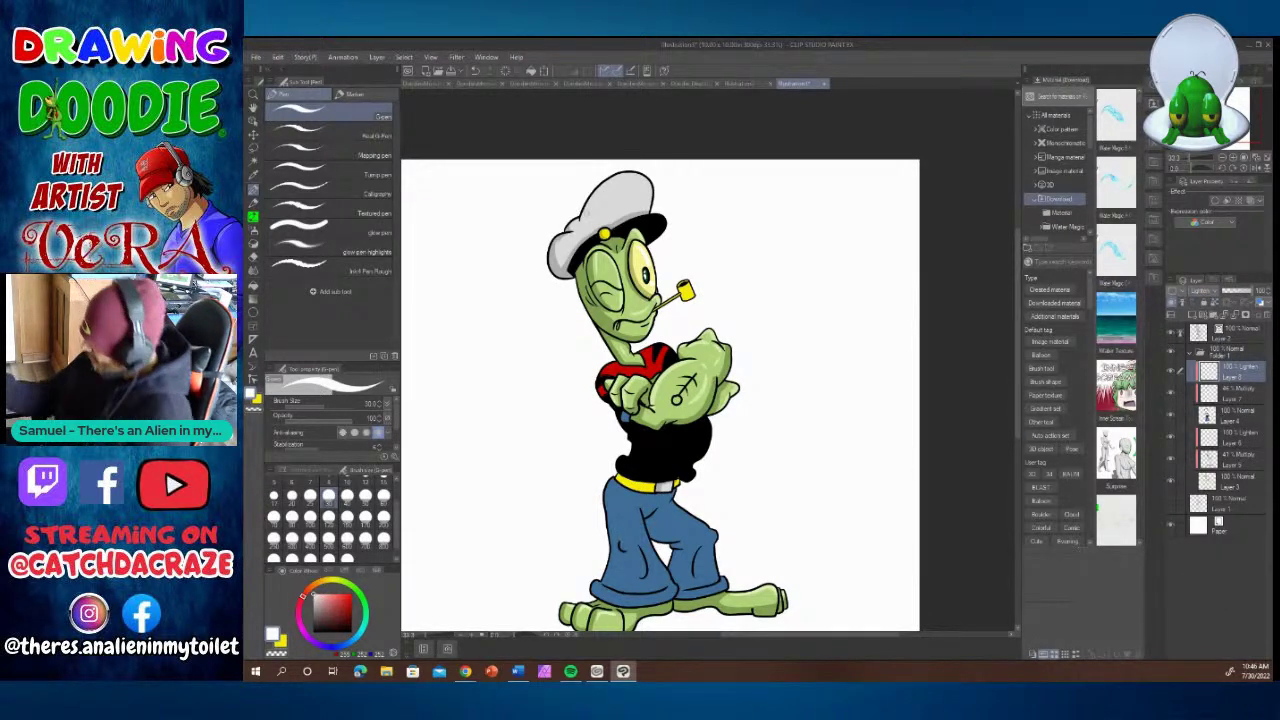
mouse_move(584, 221)
left_mouse_down()
mouse_move(618, 175)
mouse_move(649, 185)
mouse_move(650, 208)
mouse_move(571, 222)
mouse_move(624, 185)
left_mouse_up()
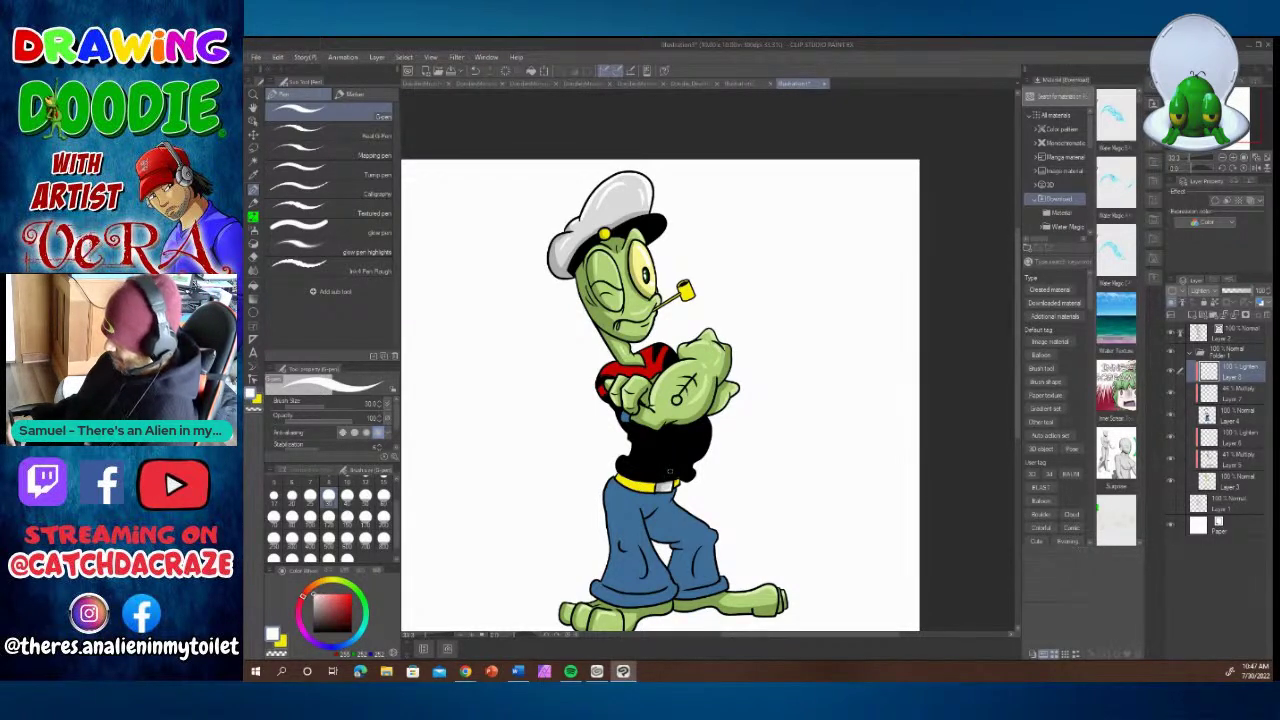
Paint light grey G-pen highlights over the black shirt and cap brim on the Lighten layer.
scroll(669, 471, "down", 2)
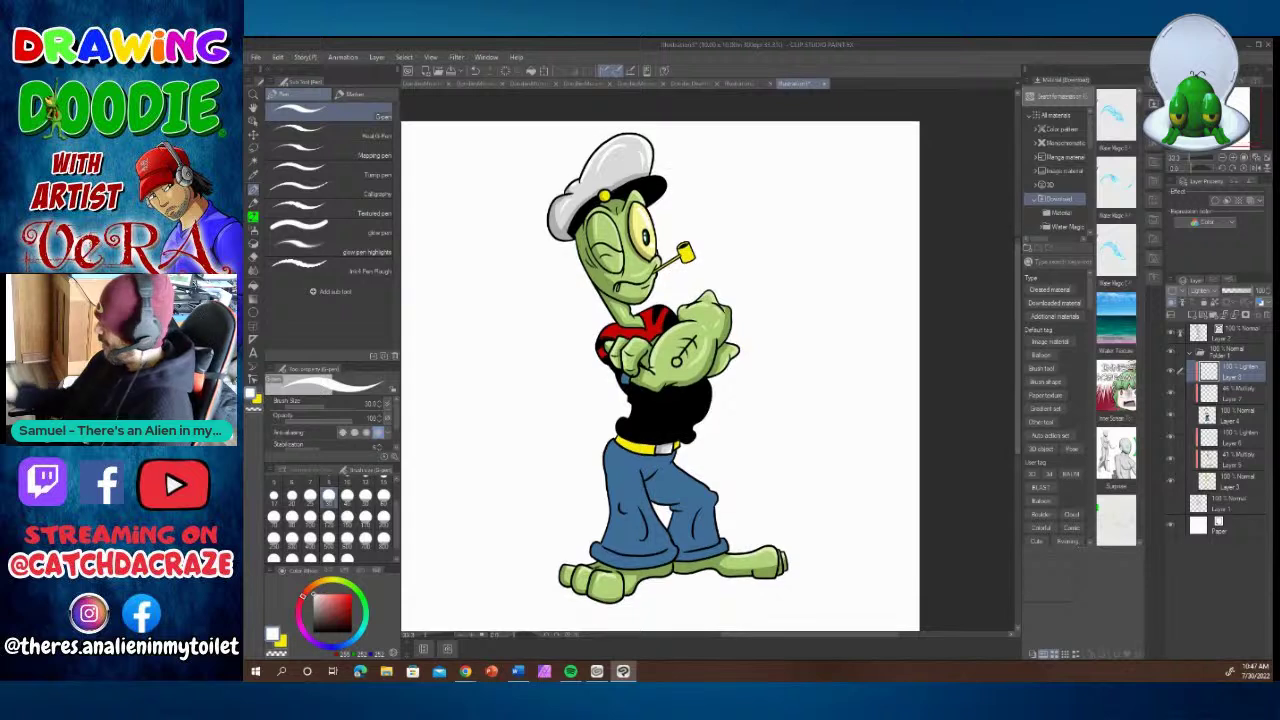
left_click(1207, 394)
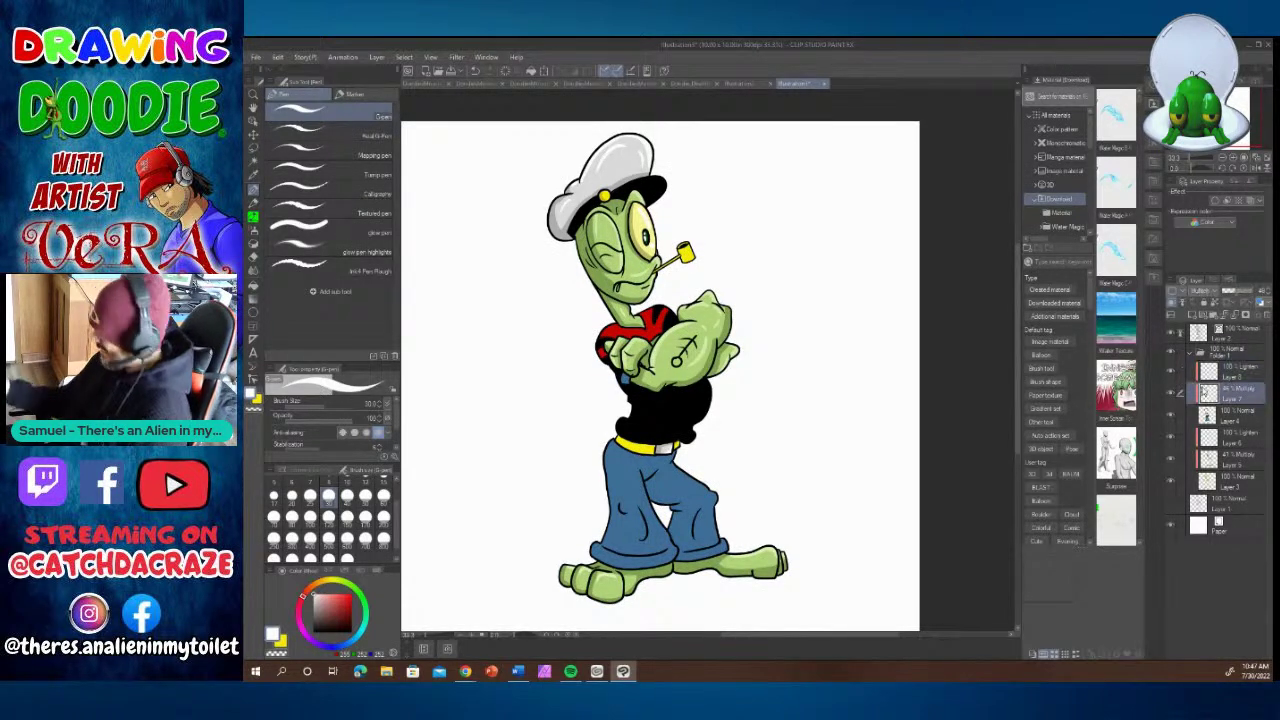
left_click(254, 163)
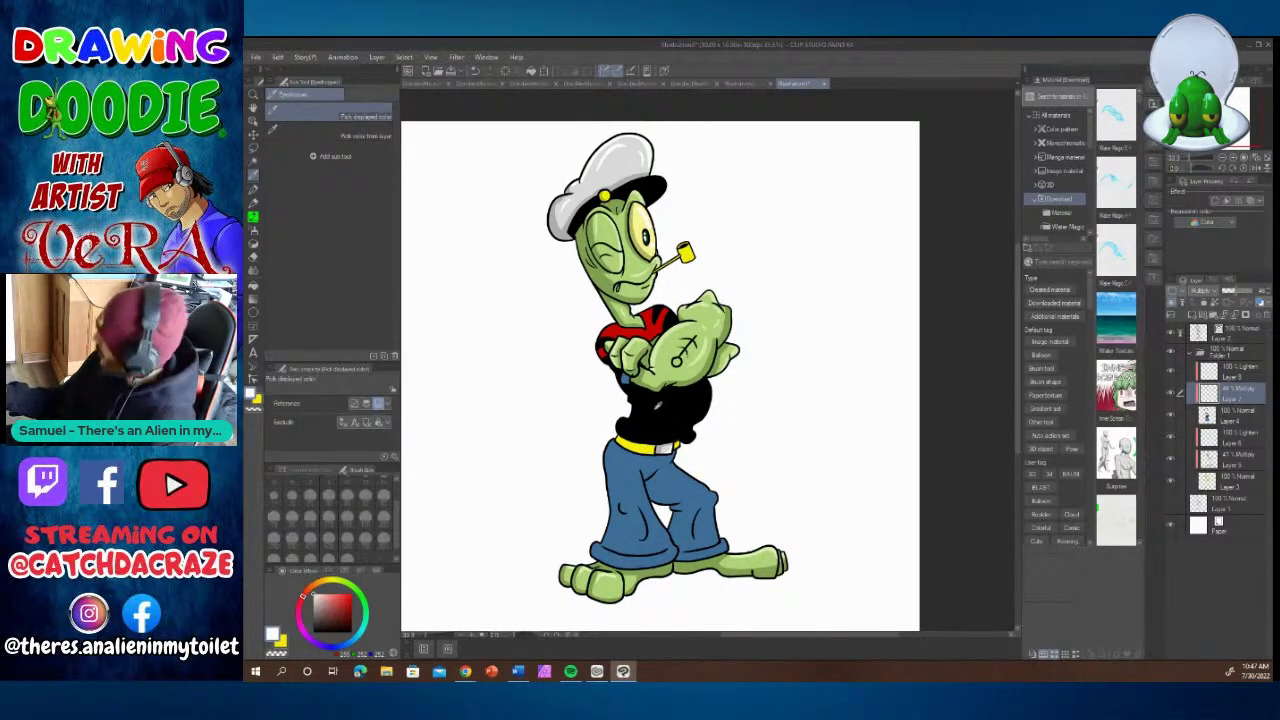
left_click(662, 404)
left_click(255, 189)
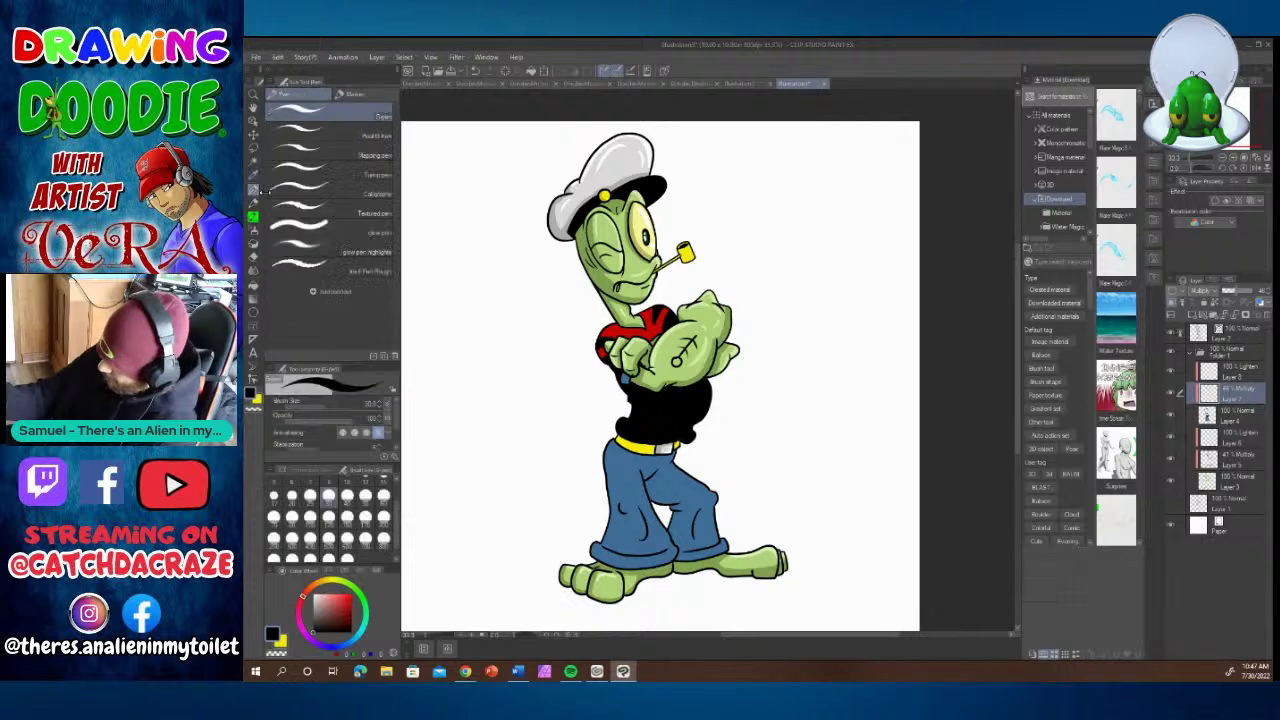
left_click(316, 596)
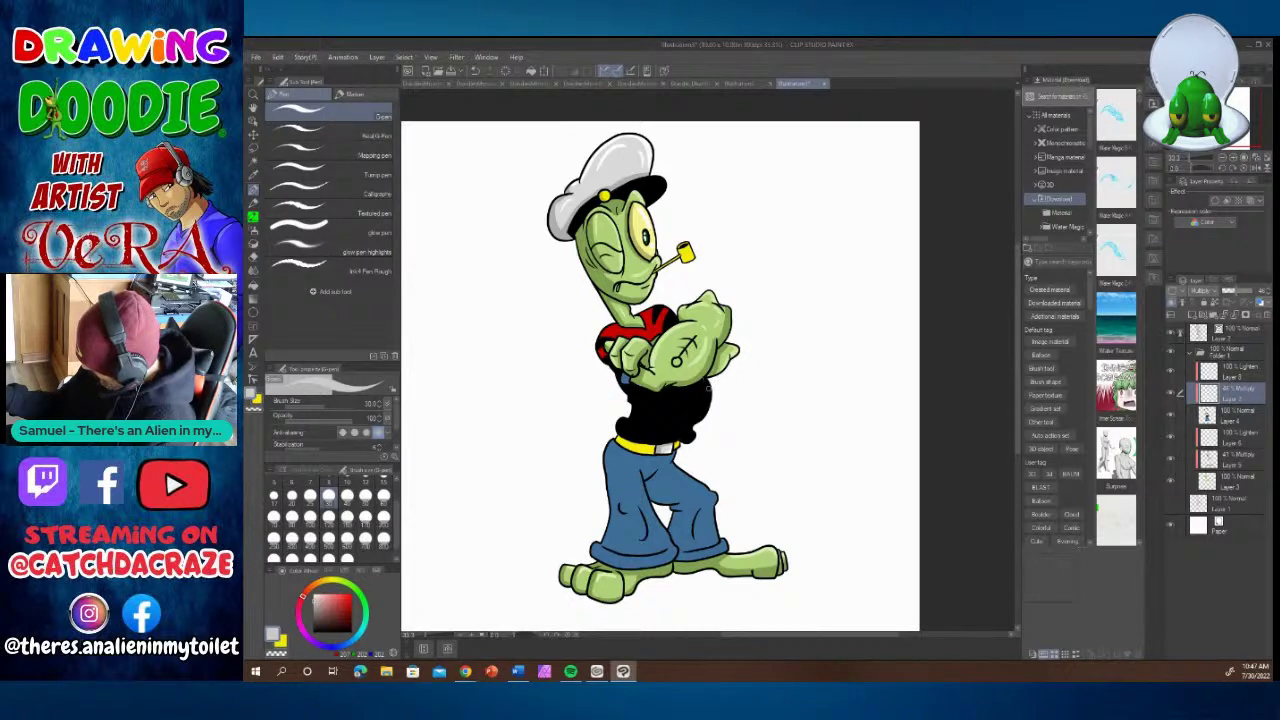
left_click(1209, 368)
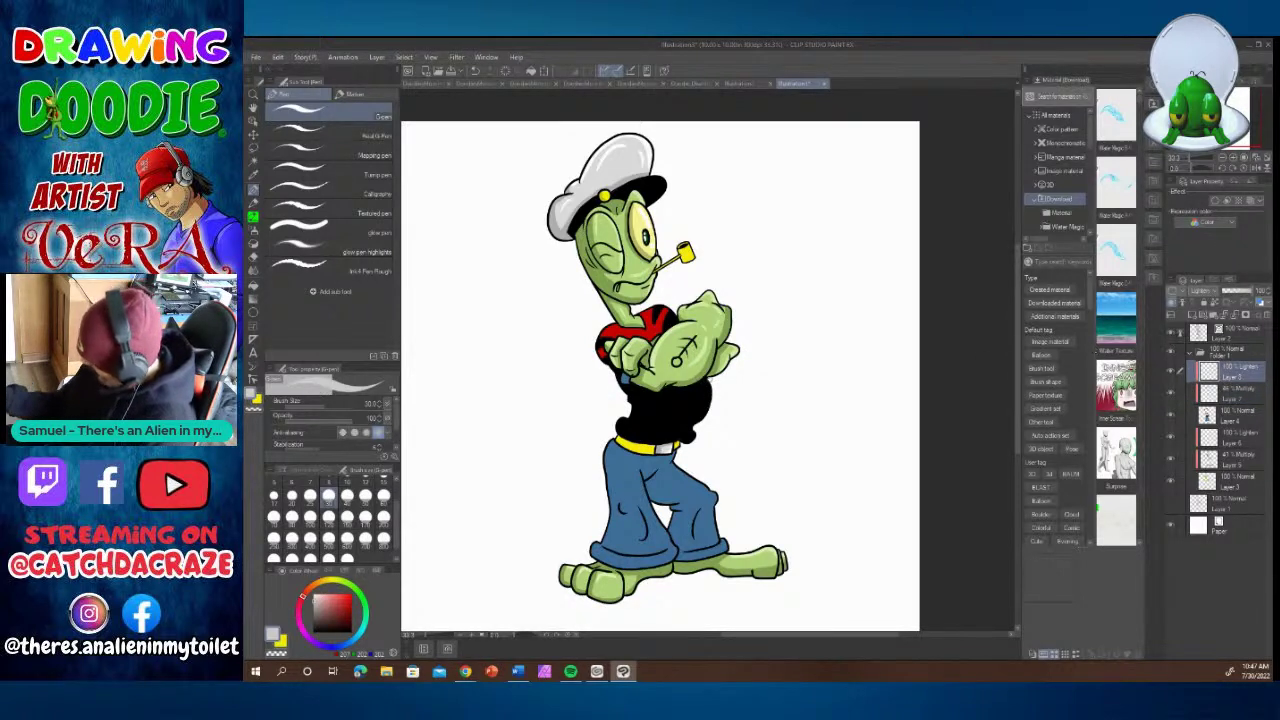
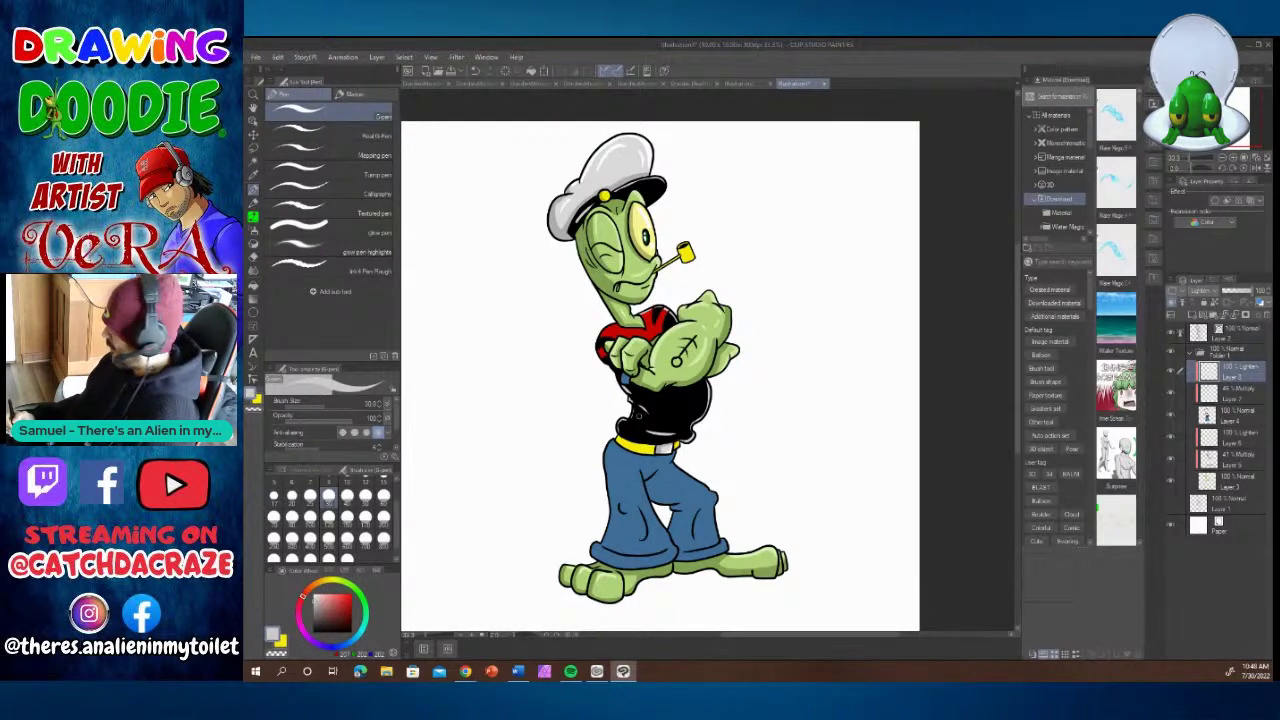
Shade the character's left-hand jeans leg on the Multiply layer with a dark blue based on the jeans colour.
left_click(1225, 392)
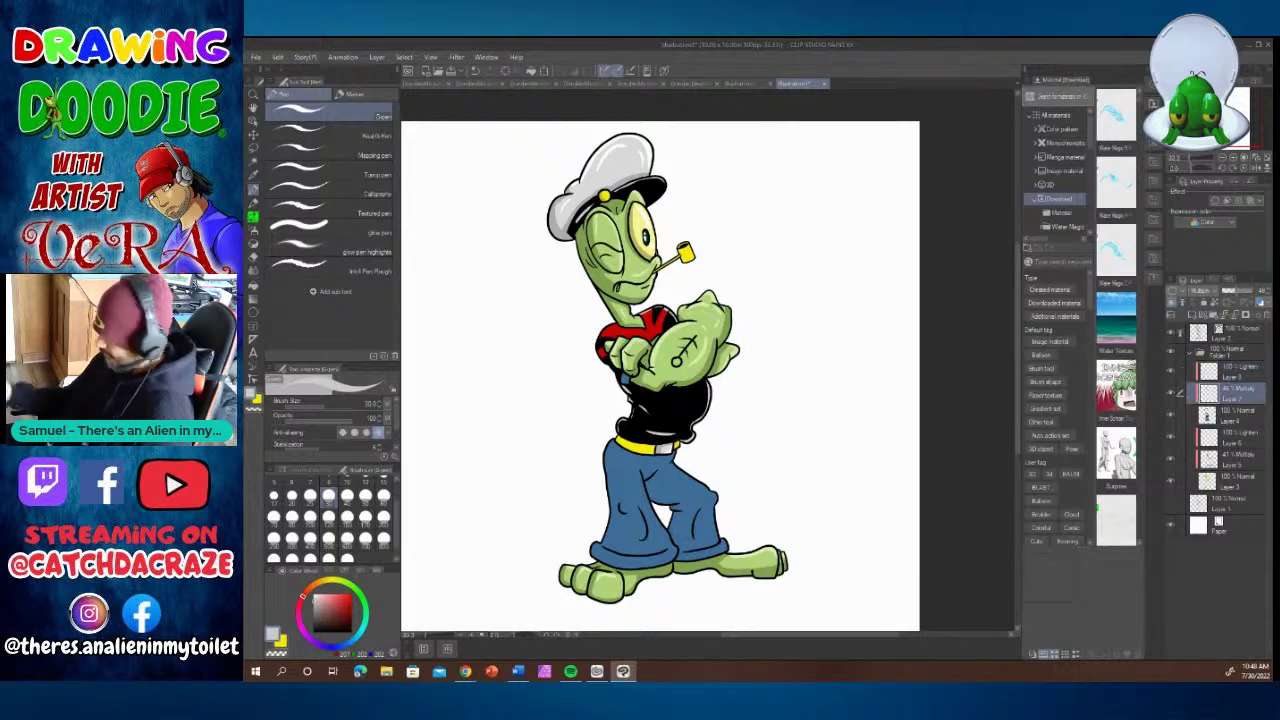
left_click(254, 176)
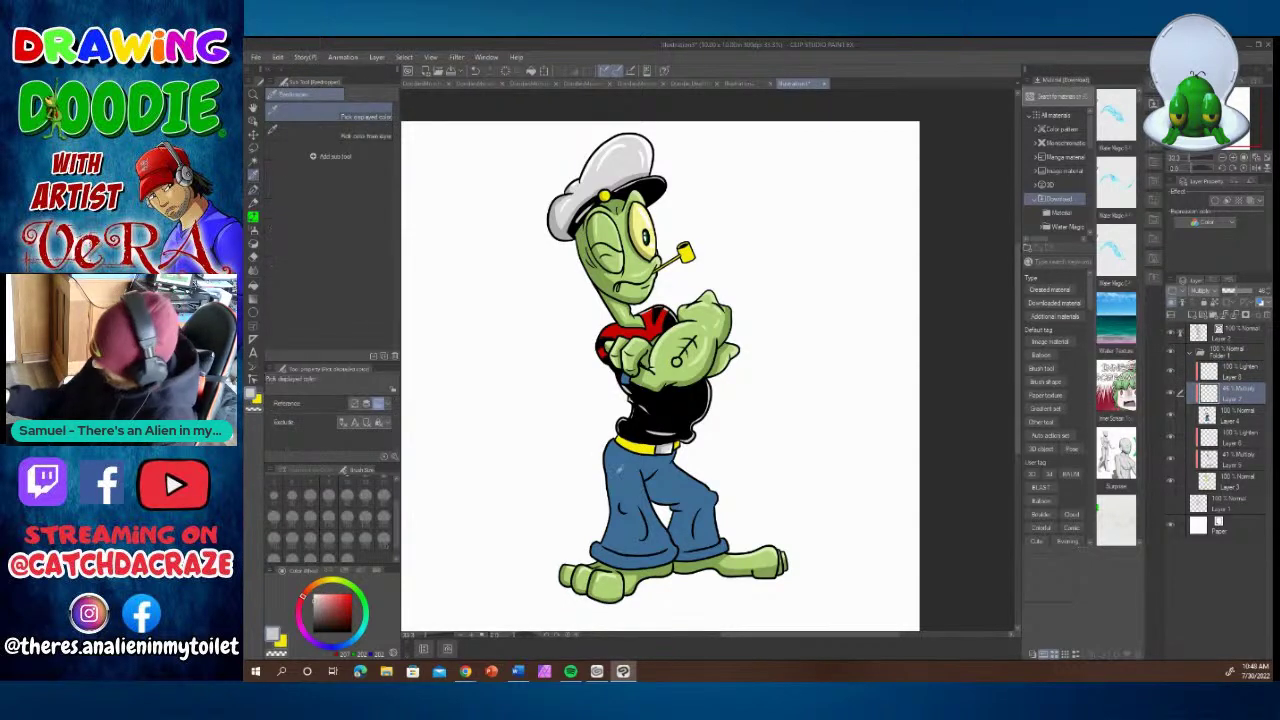
left_click(618, 480)
key("p")
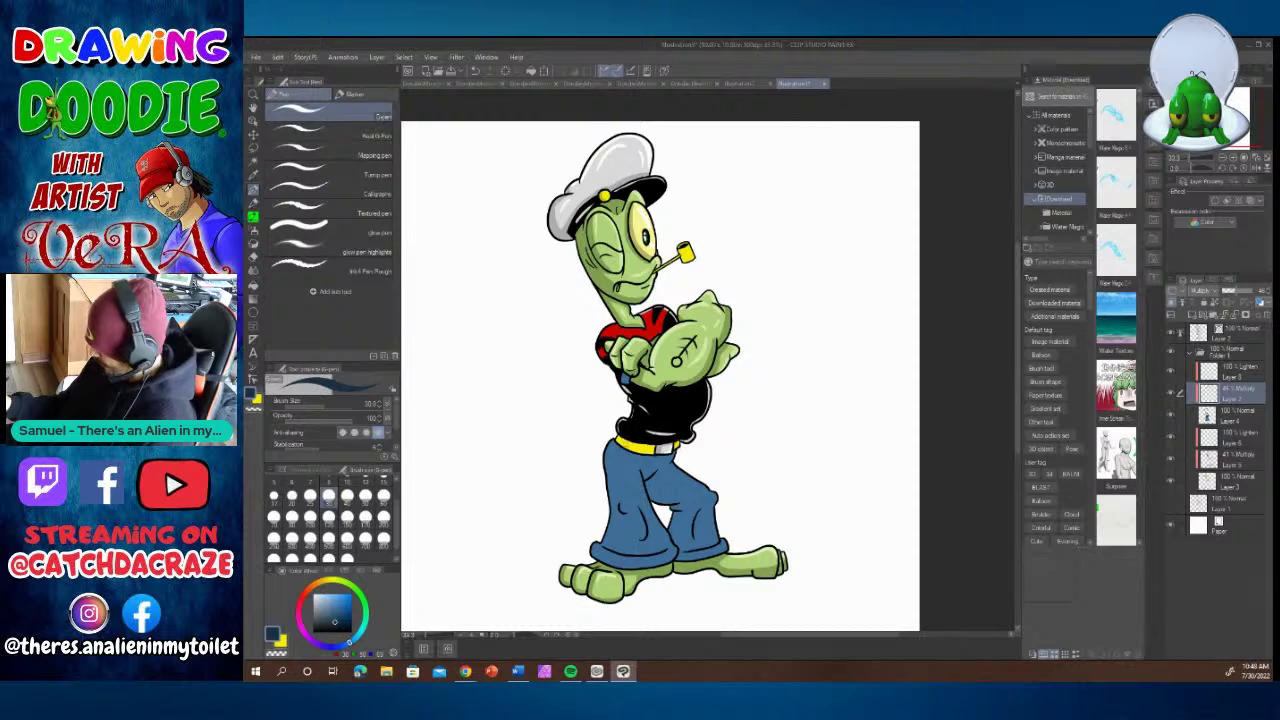
mouse_move(615, 460)
left_mouse_down()
mouse_move(616, 564)
mouse_move(588, 542)
mouse_move(605, 546)
left_mouse_up()
left_click_drag(612, 502, 616, 442)
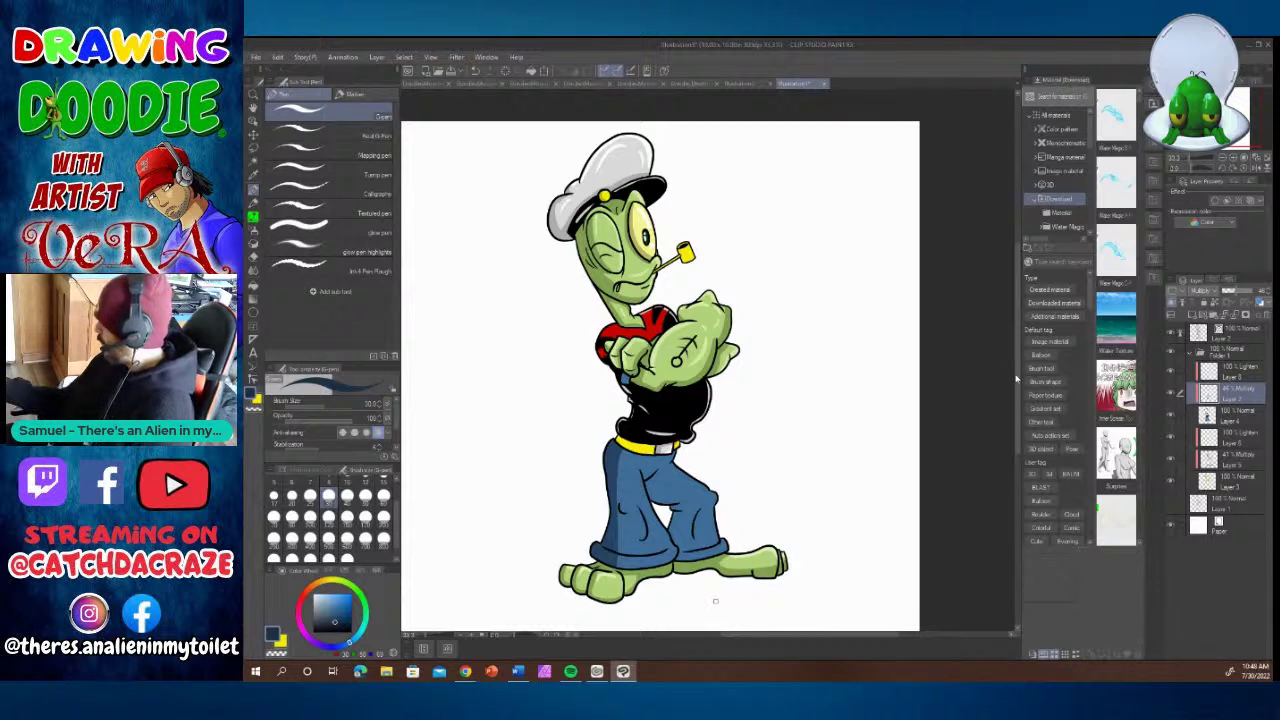
Shade the right-hand jeans leg, the inner folds and the cuff with the same dark blue.
scroll(660, 360, "down", 5)
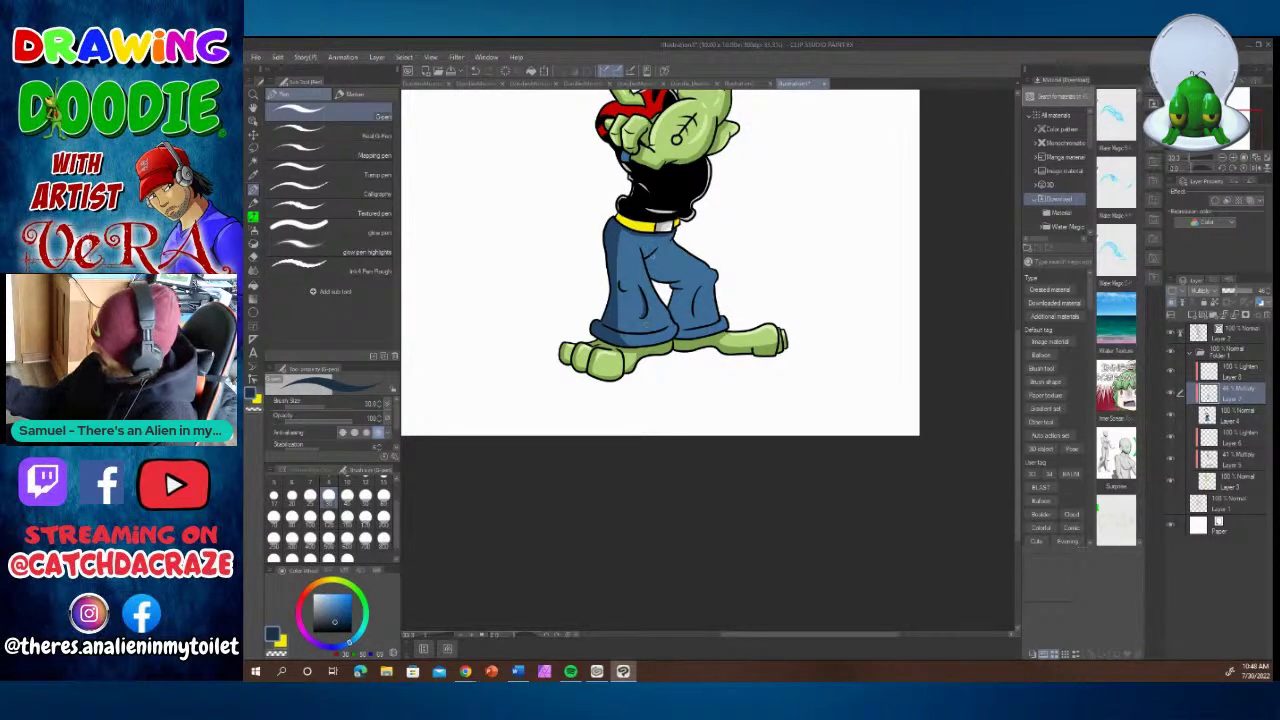
left_click_drag(684, 279, 685, 334)
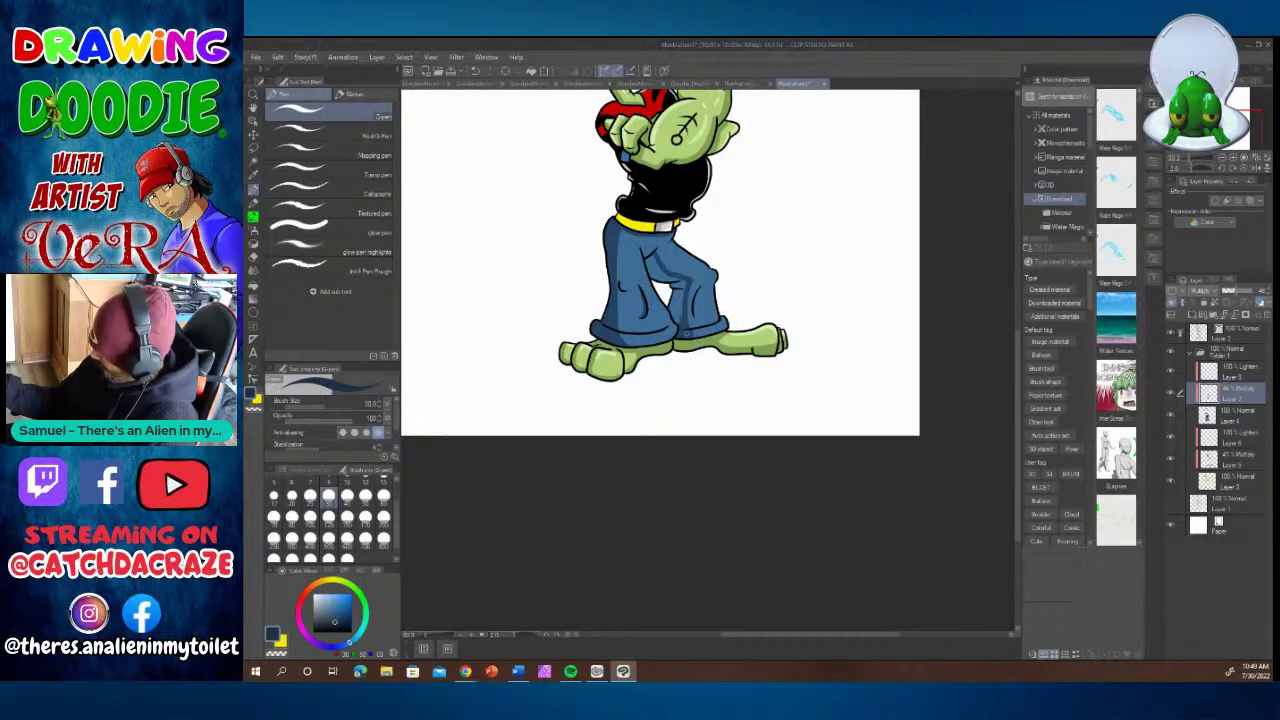
mouse_move(679, 322)
left_mouse_down()
mouse_move(675, 281)
mouse_move(680, 322)
left_mouse_up()
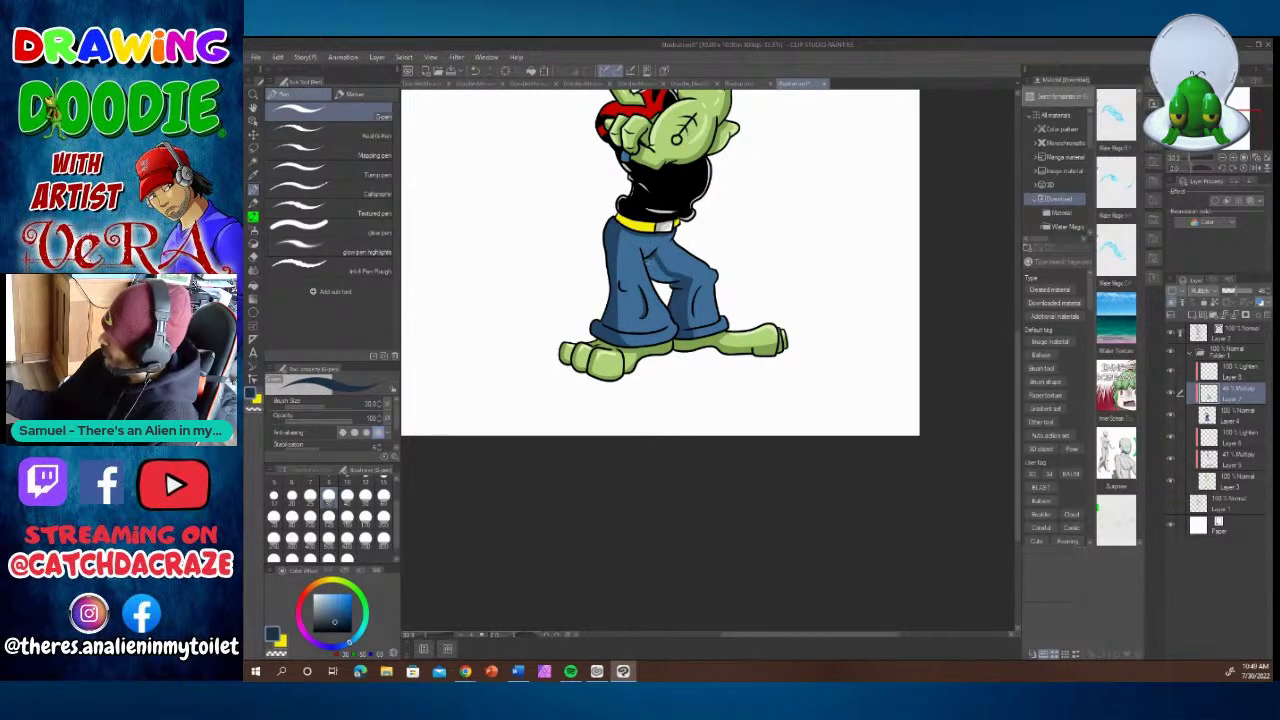
mouse_move(653, 275)
left_mouse_down()
mouse_move(678, 281)
mouse_move(655, 260)
mouse_move(688, 283)
mouse_move(697, 331)
left_mouse_up()
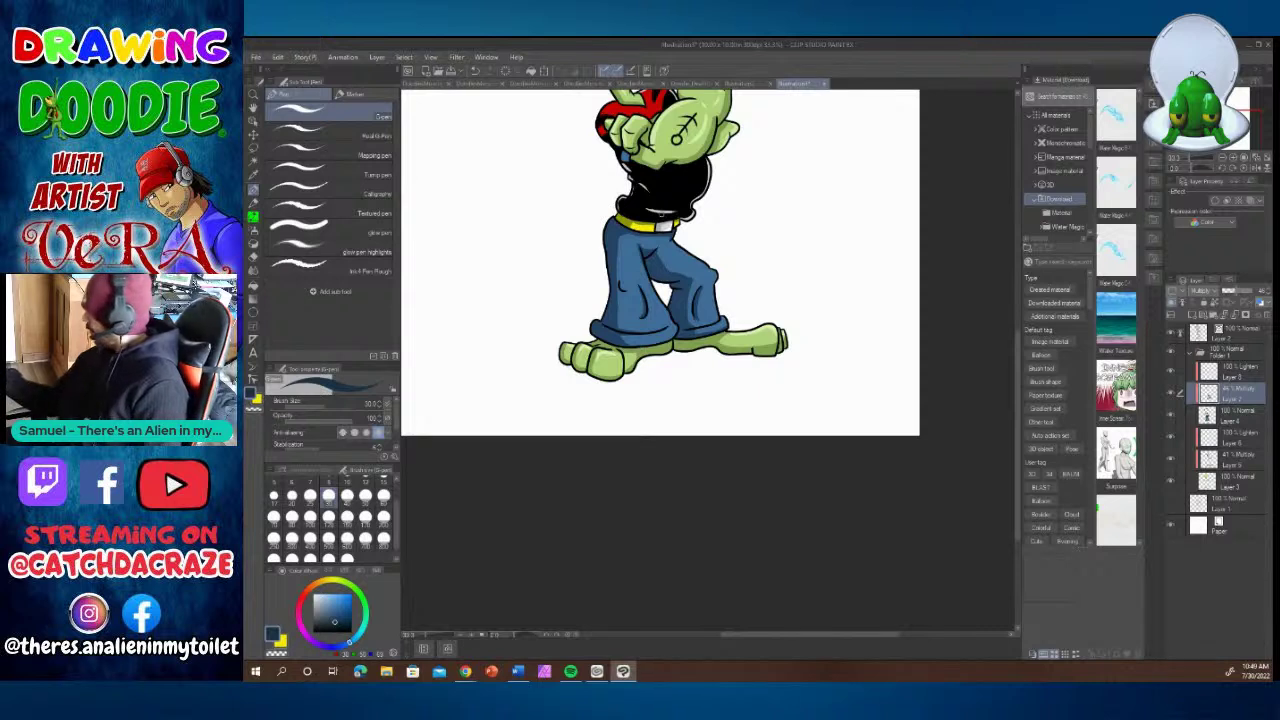
Paint light blue highlights along both jeans legs, folds and cuffs on the Lighten layer.
left_click(1213, 374)
left_click(322, 599)
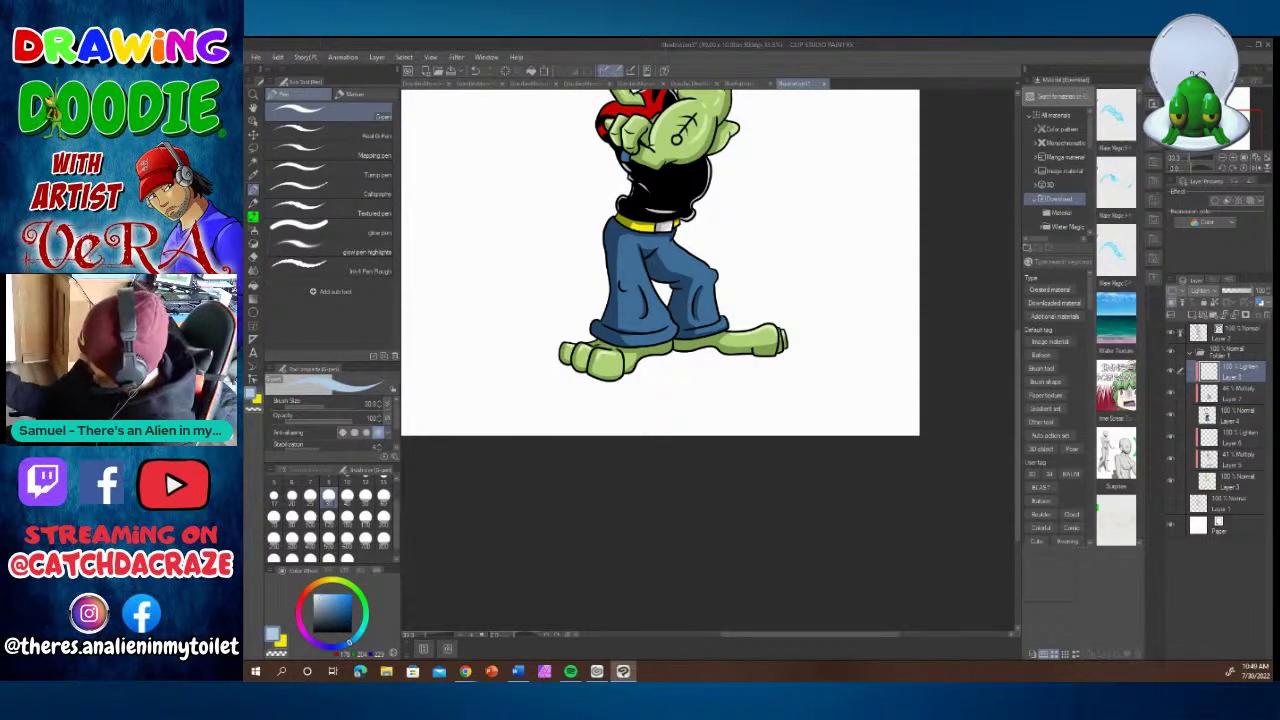
mouse_move(668, 242)
left_mouse_down()
mouse_move(712, 268)
mouse_move(716, 318)
left_mouse_up()
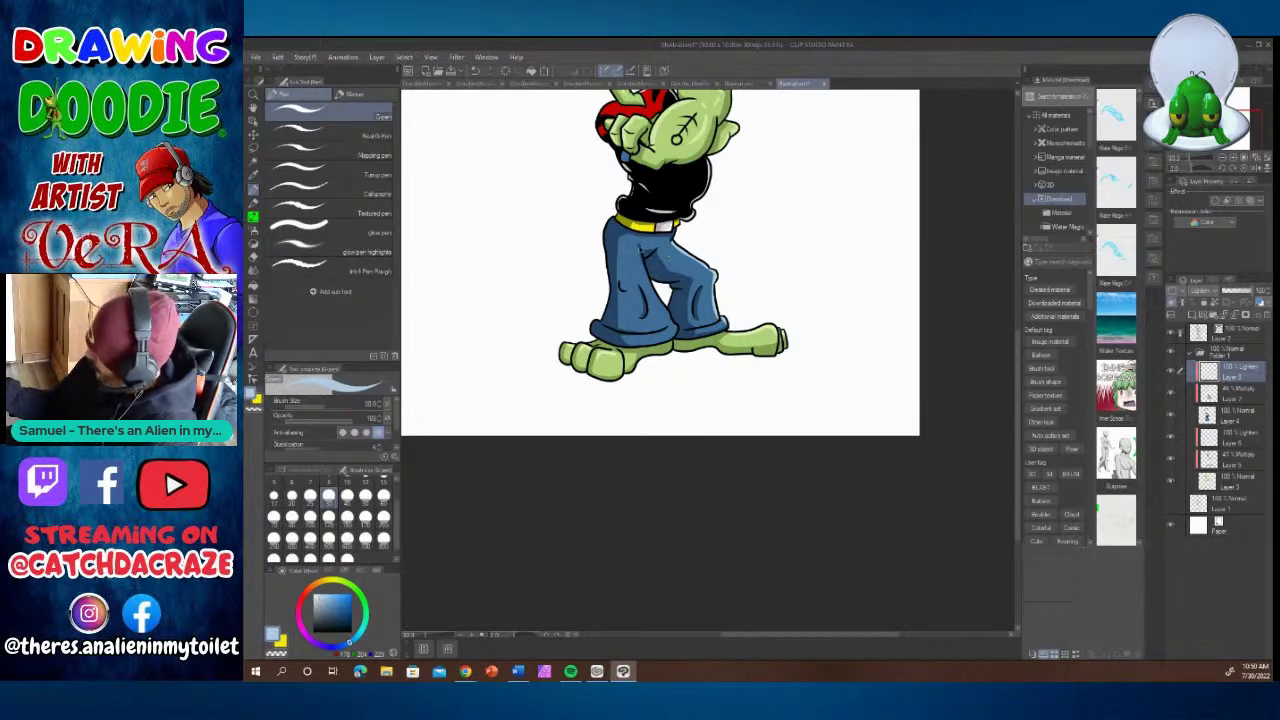
left_click_drag(641, 244, 669, 339)
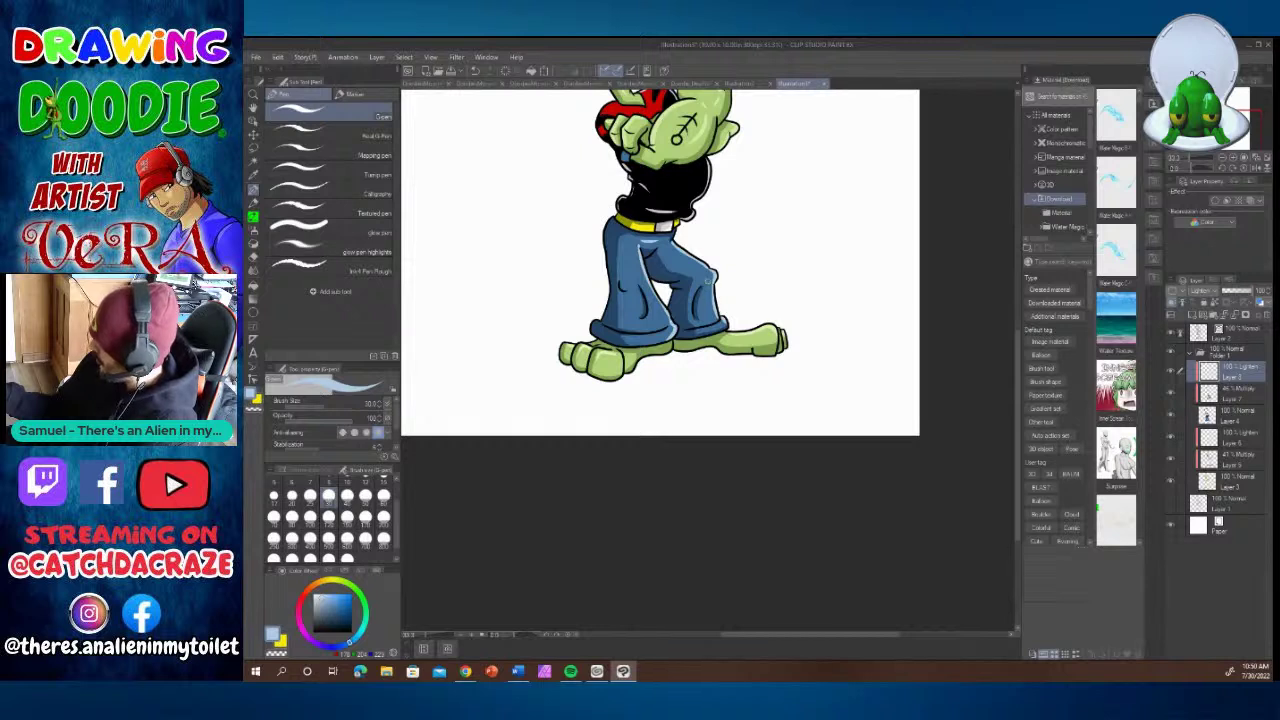
left_click_drag(708, 287, 705, 310)
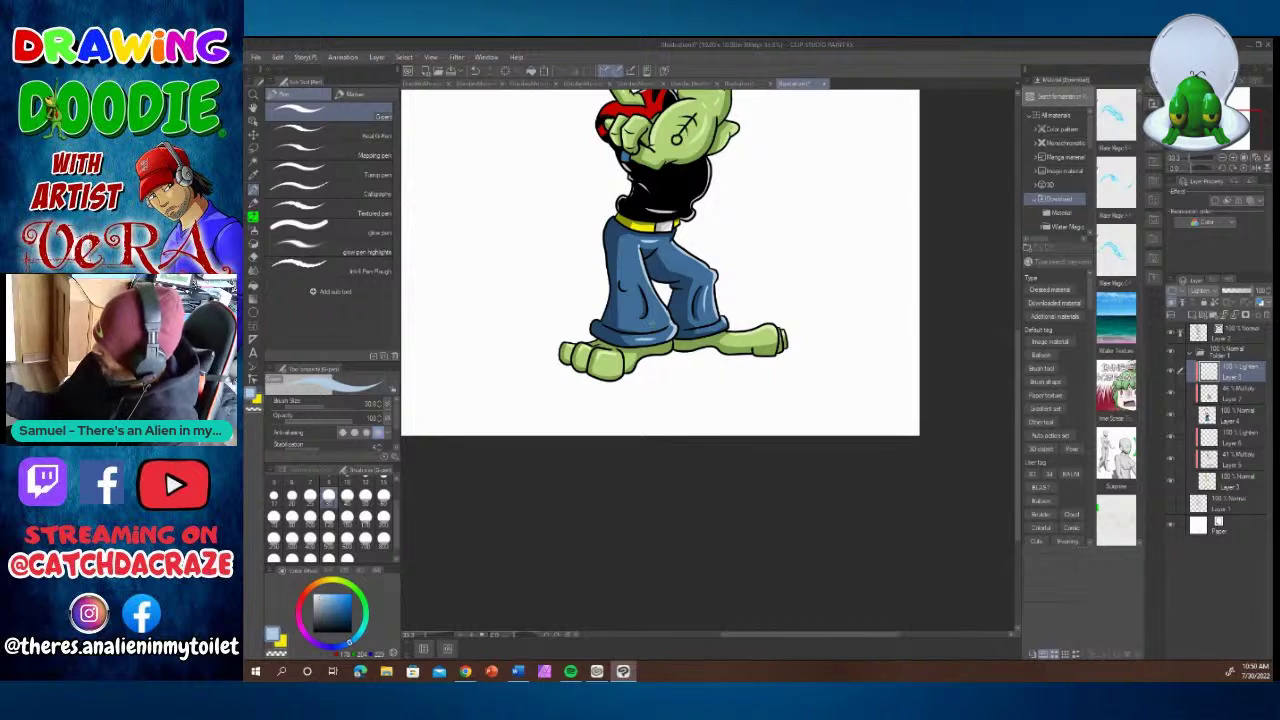
left_click_drag(650, 323, 654, 309)
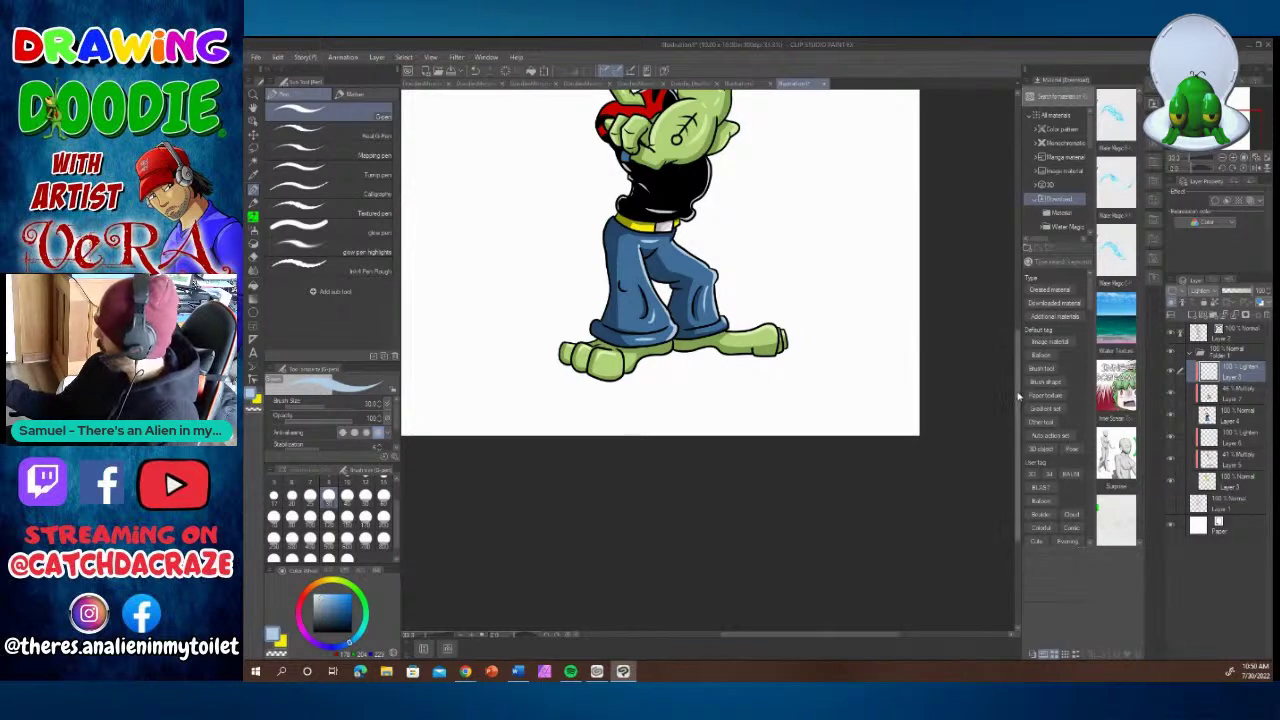
Shade the red collar with dark red and the yellow pipe with dark olive yellow on the Multiply layer.
left_click_drag(1019, 395, 1023, 345)
scroll(1024, 343, "up", 2)
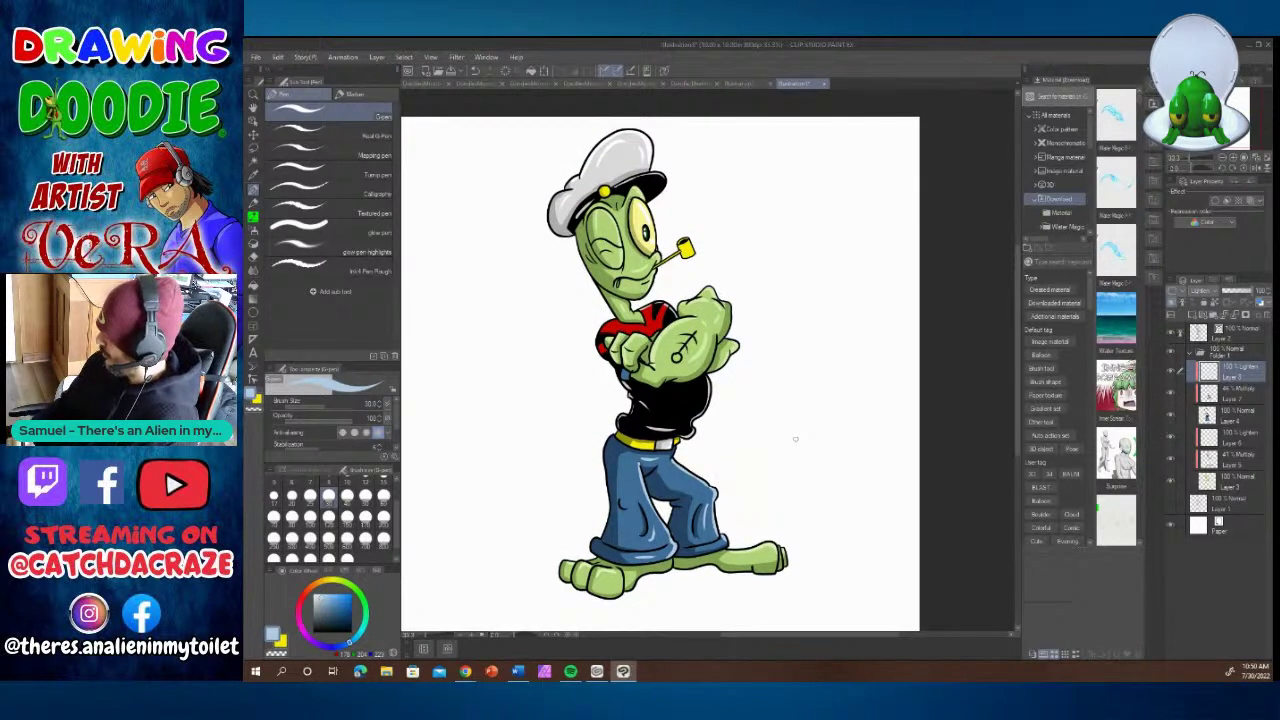
left_click(1210, 396)
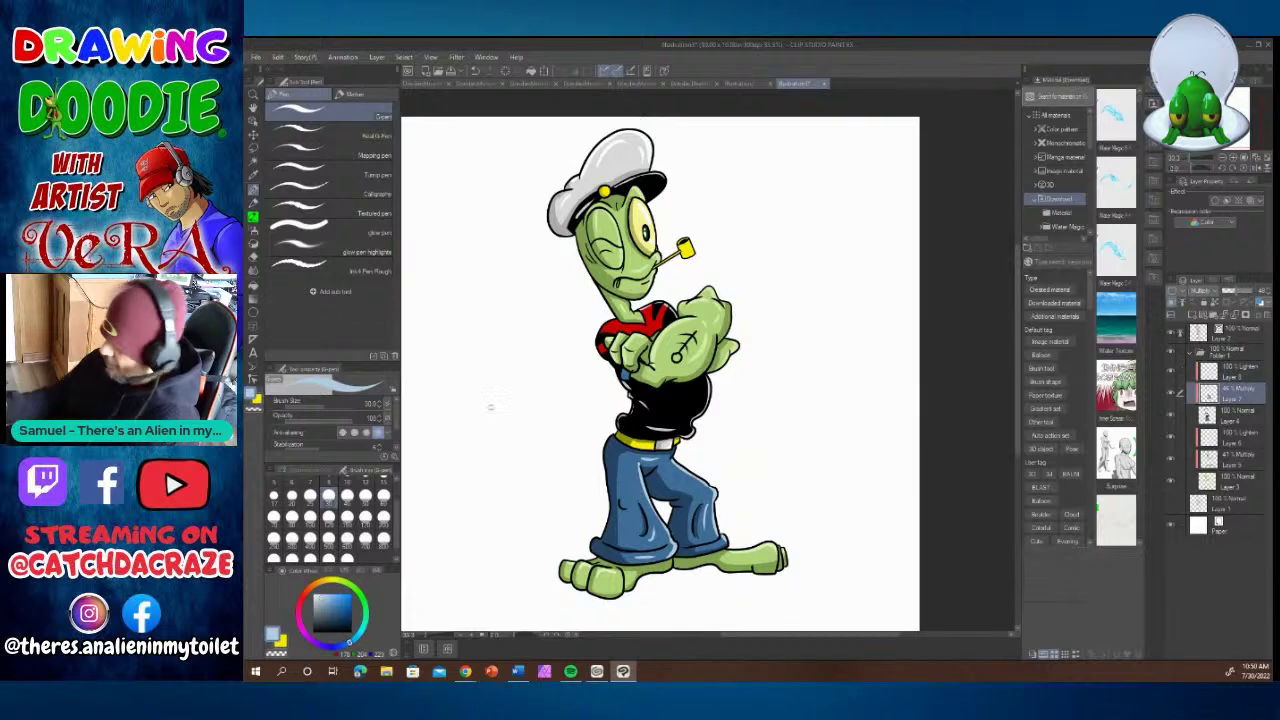
key("i")
left_click(624, 329)
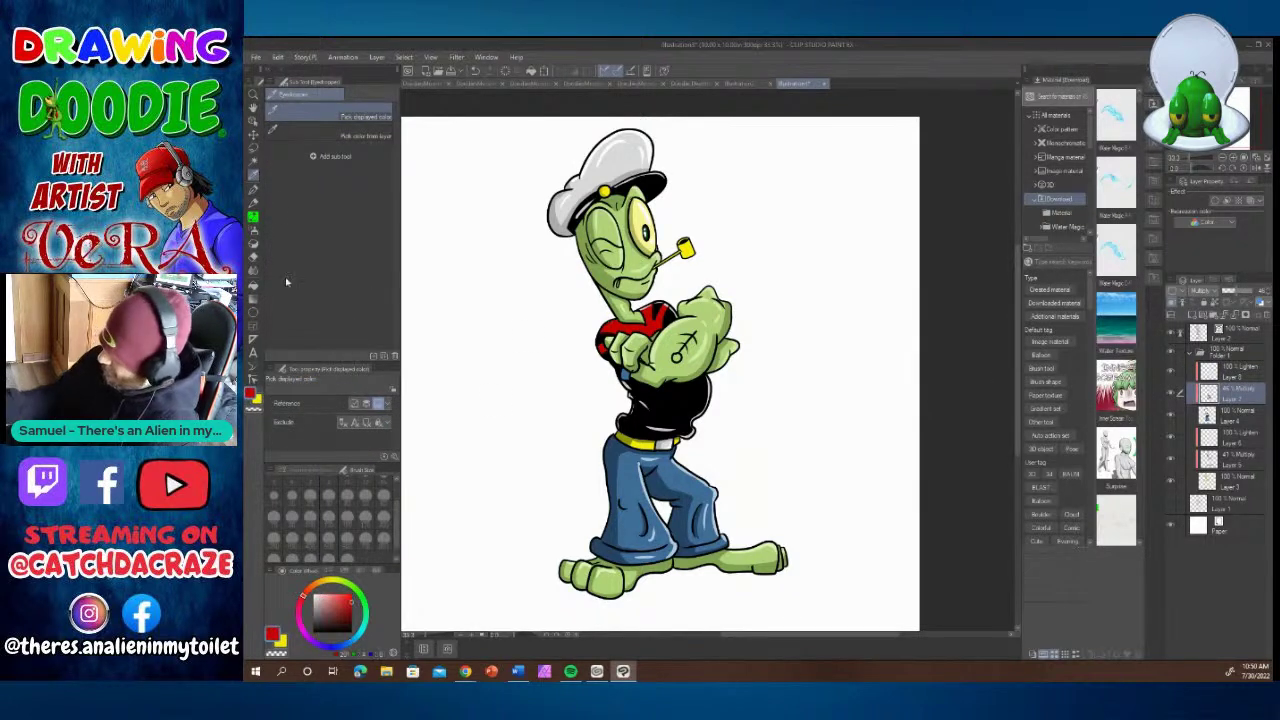
left_click(253, 190)
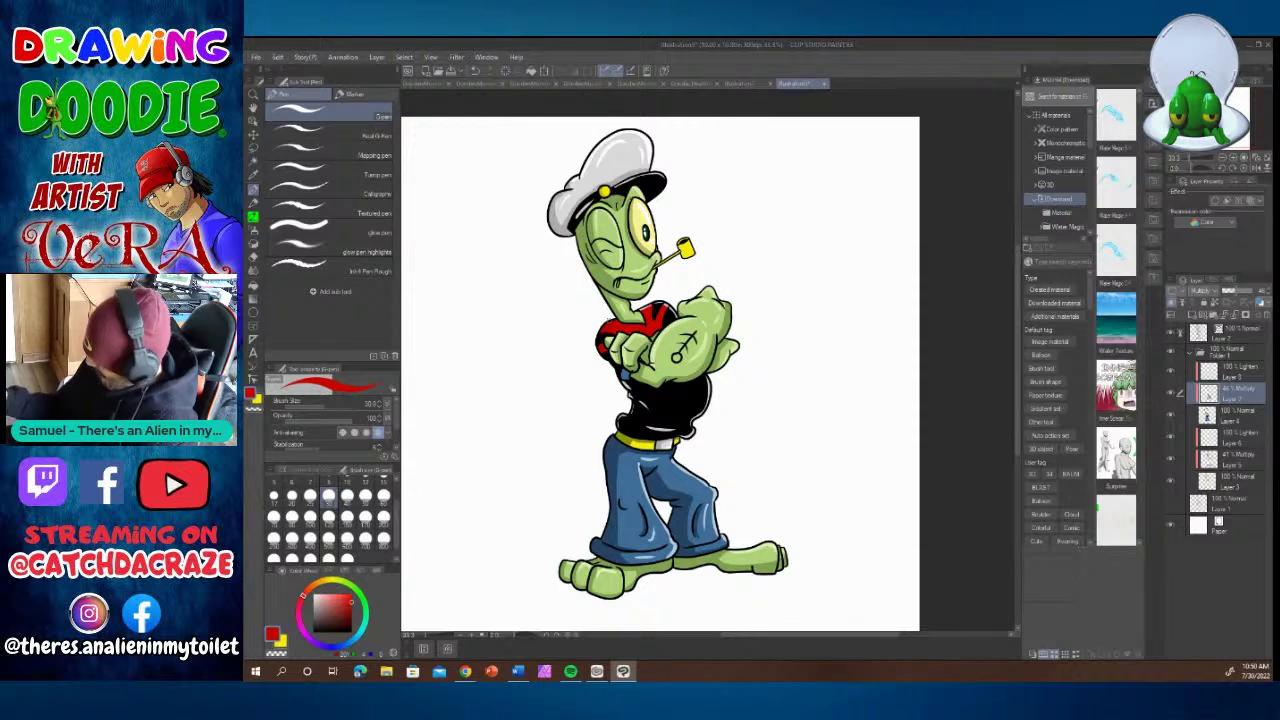
left_click(343, 611)
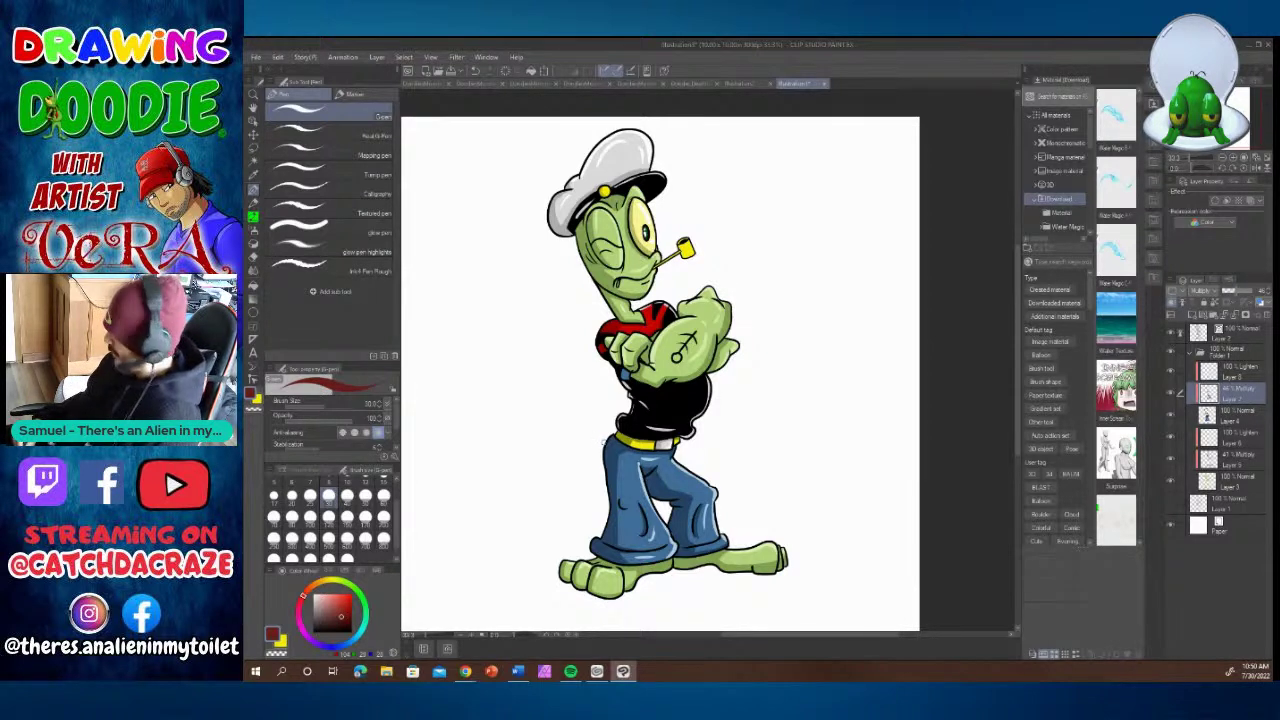
left_click(331, 582)
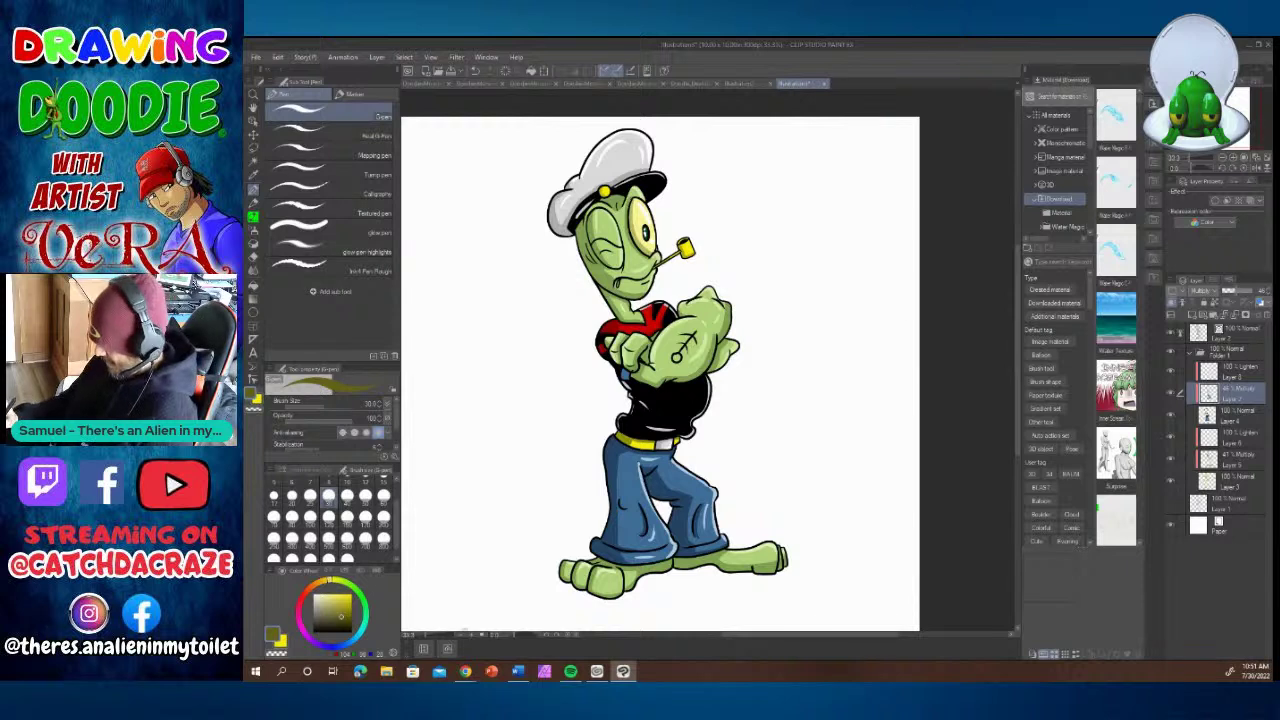
Move the line art layer, Layer 2, into Folder 1 with the colour layers and collapse the folder.
left_click(463, 635)
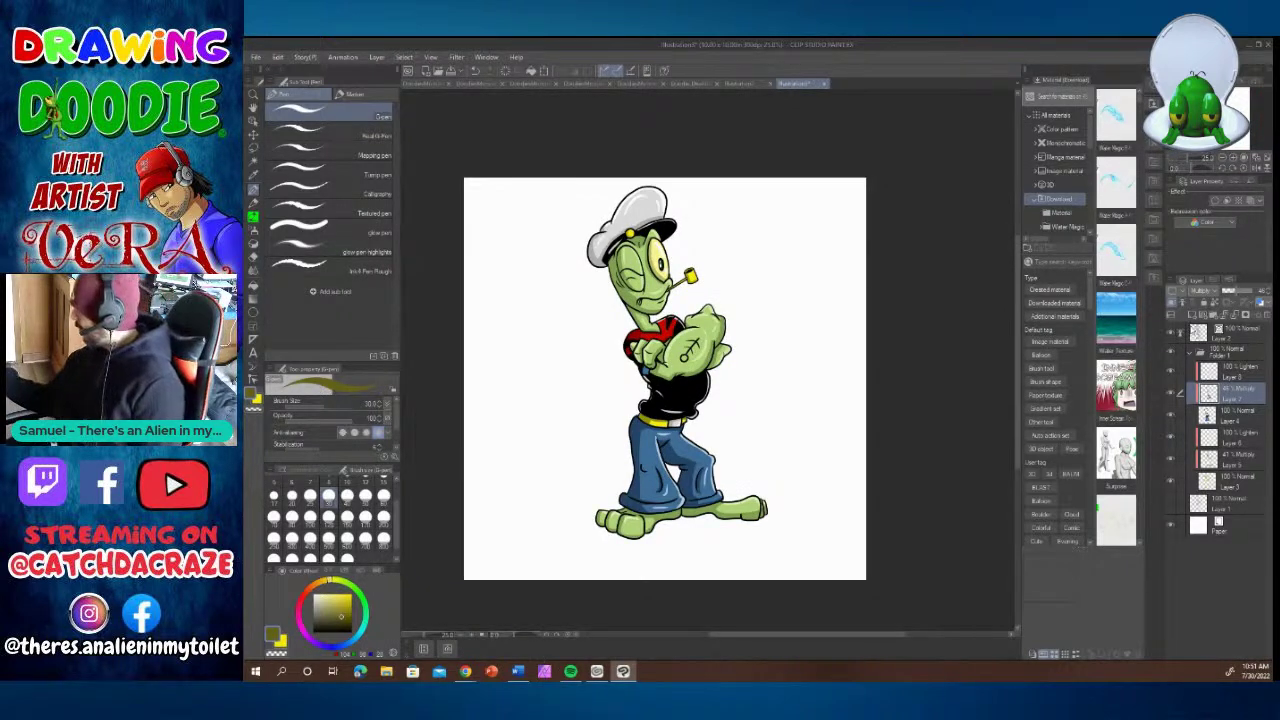
left_click(1201, 332)
left_click_drag(1206, 334, 1213, 363)
left_click(1192, 331)
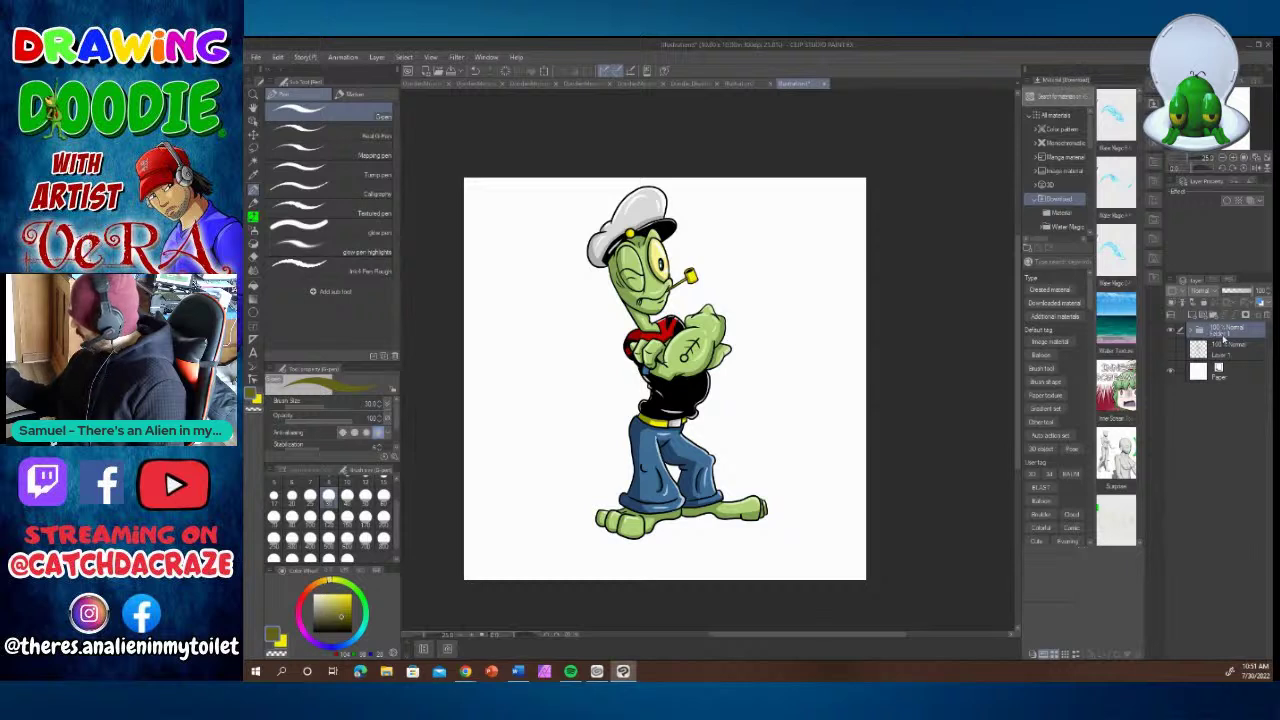
Add a new raster layer directly above the Paper layer and hide the character's Folder 1.
left_click(1204, 371)
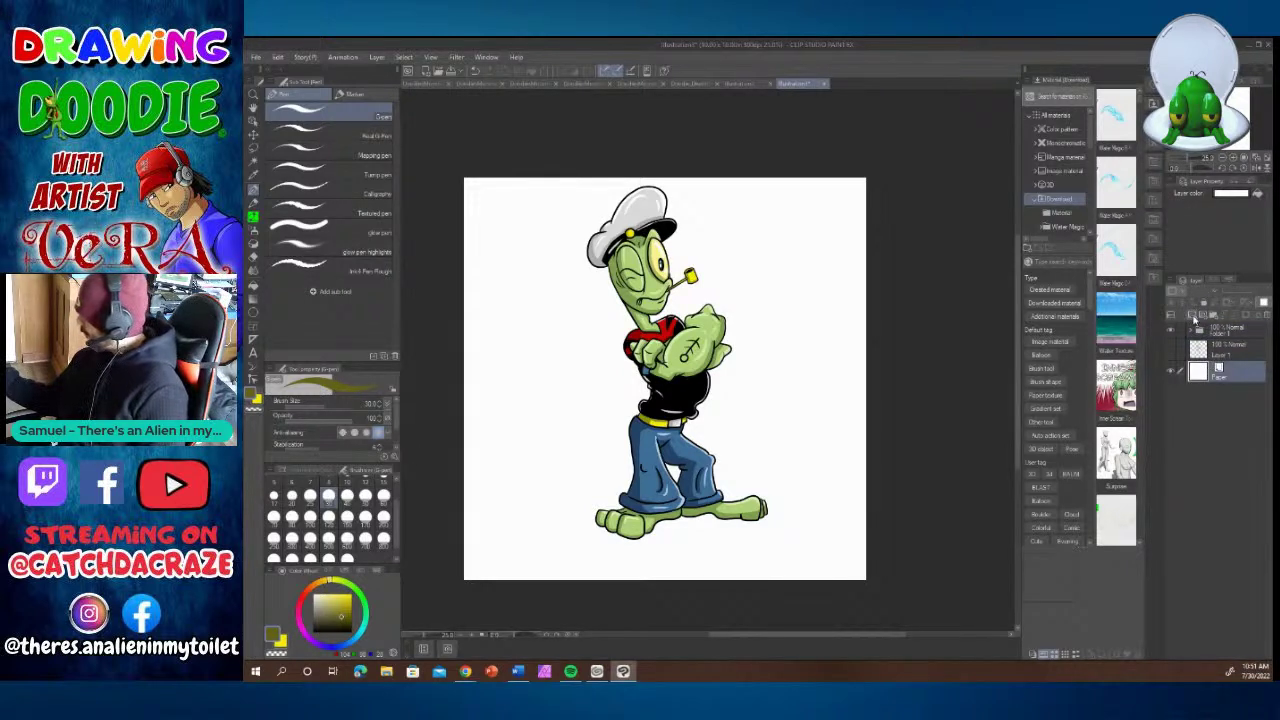
left_click(1194, 316)
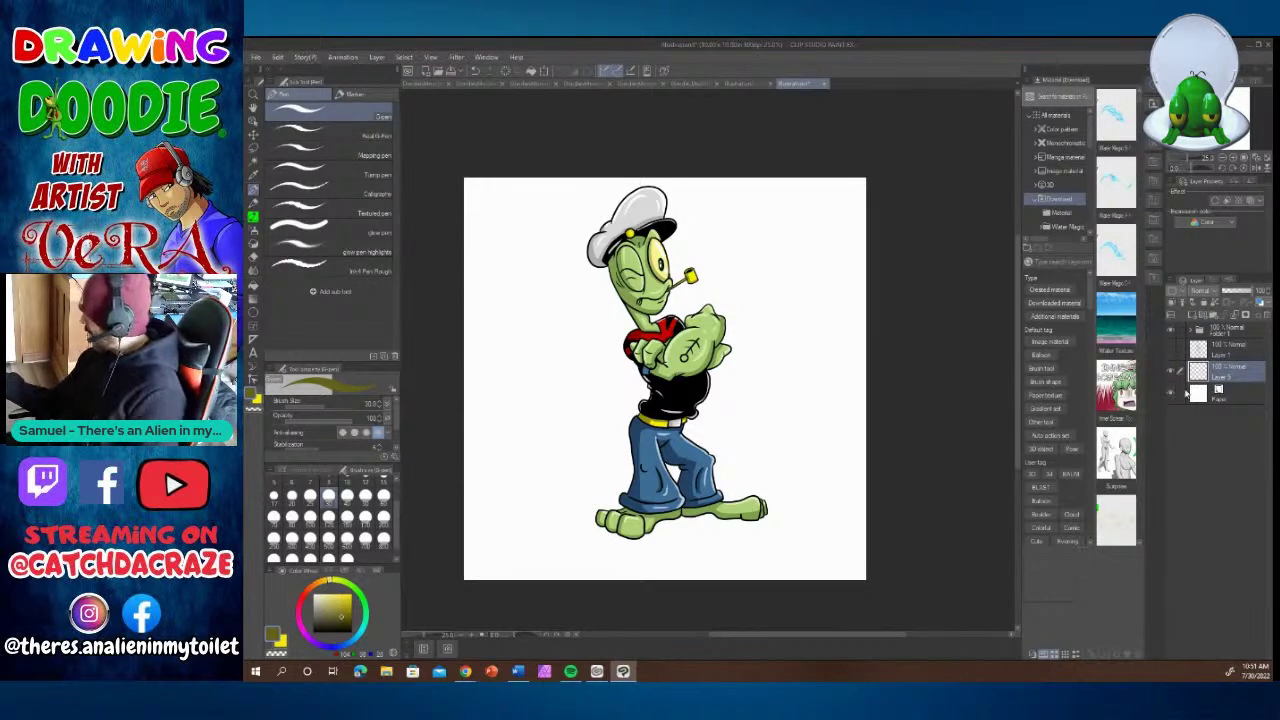
left_click(1174, 330)
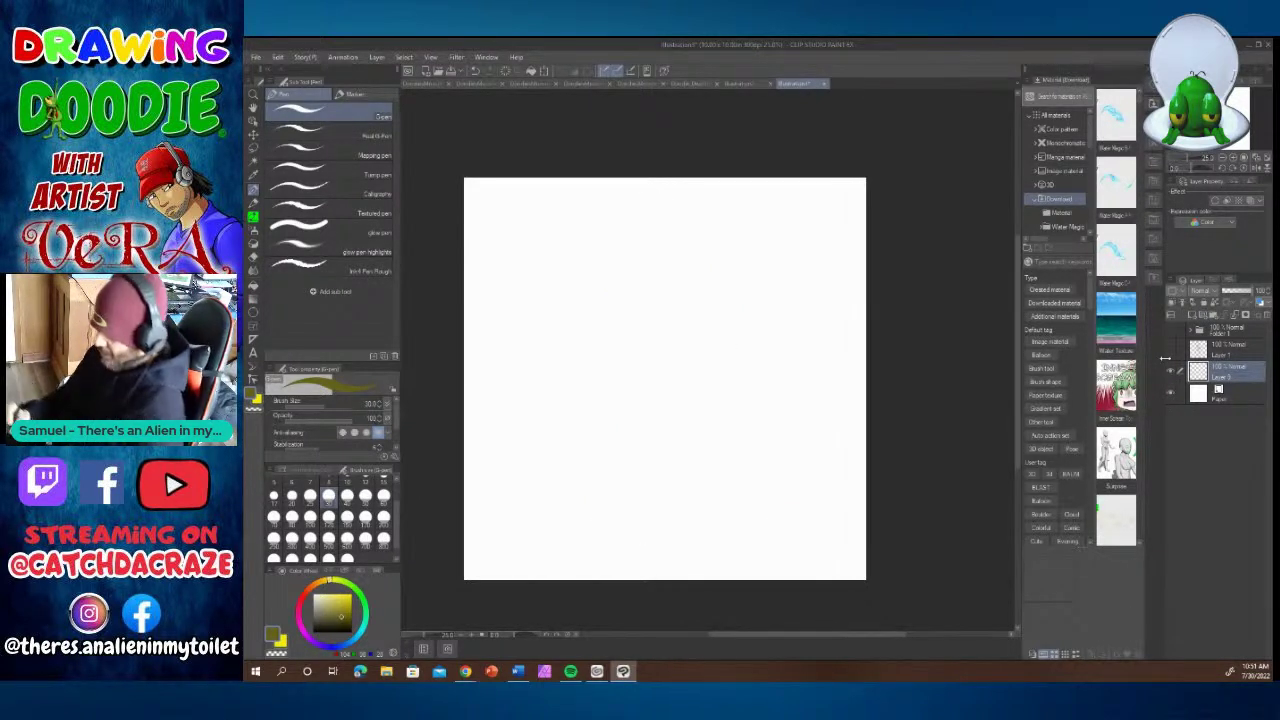
Draw a large dark brown circle outline with the Ellipse tool, filling most of the canvas's lower part.
left_click(255, 308)
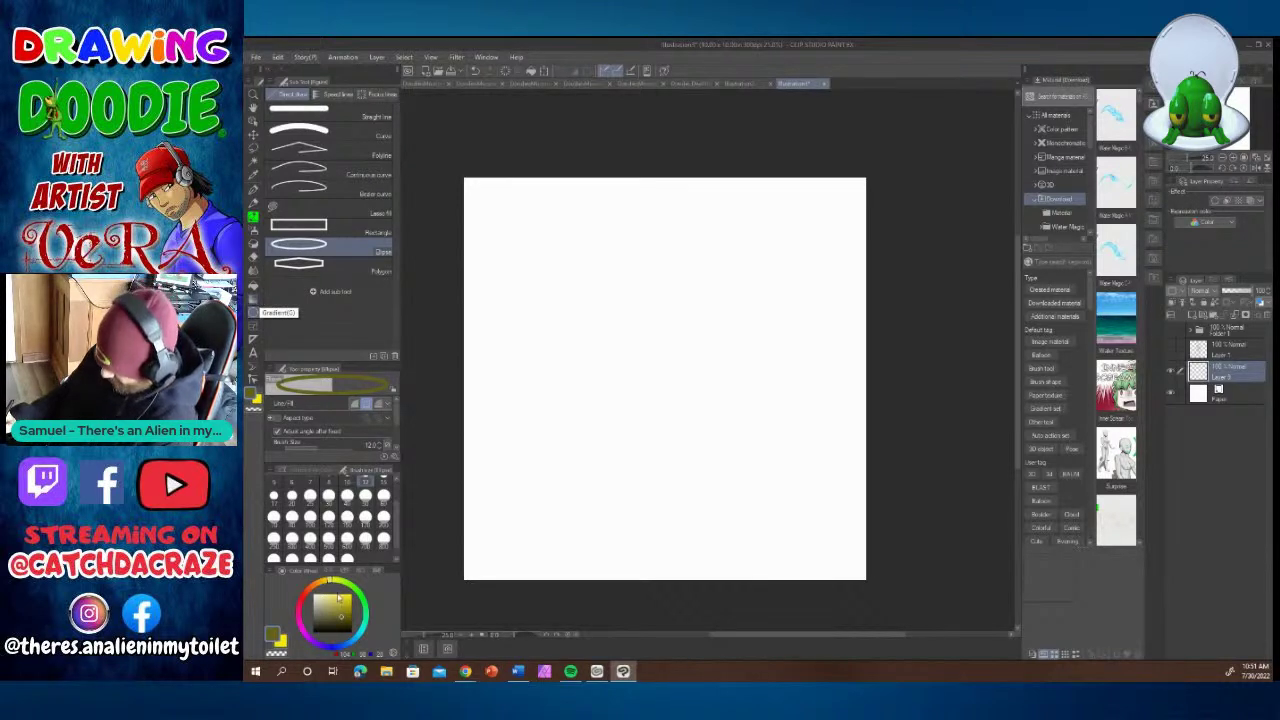
left_click(320, 583)
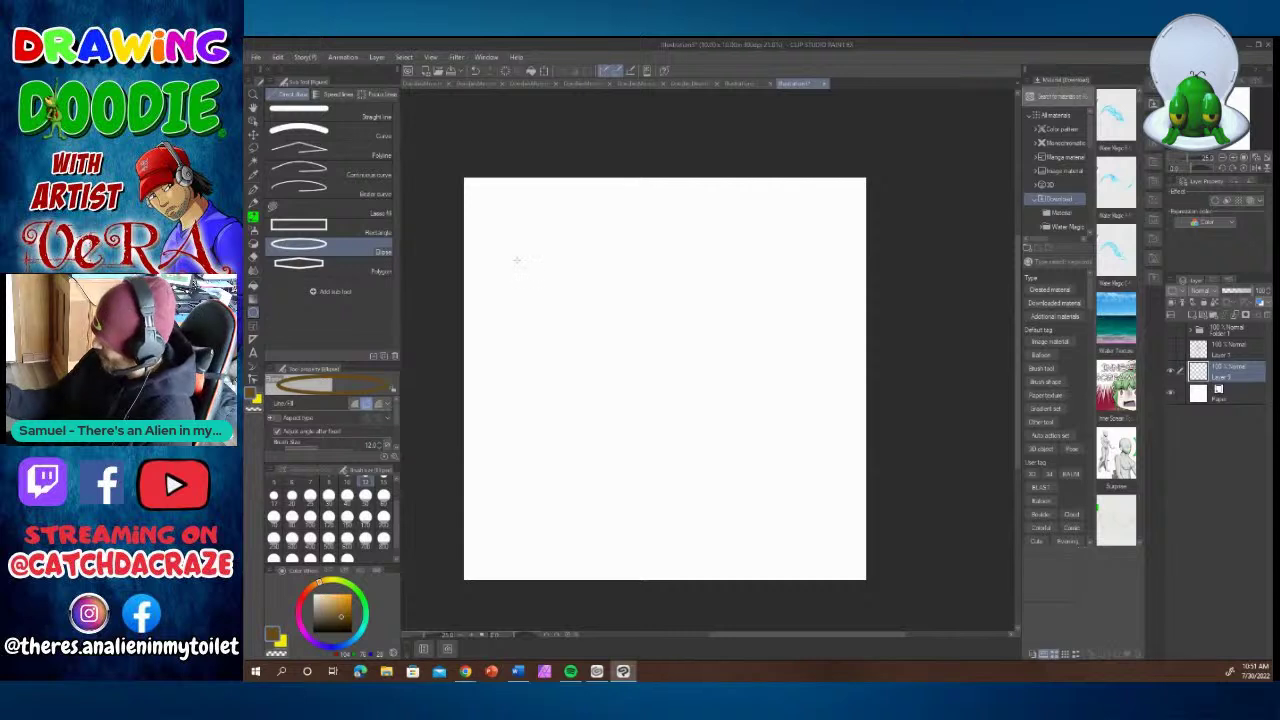
mouse_move(513, 261)
left_mouse_down()
mouse_move(560, 395)
mouse_move(769, 483)
mouse_move(806, 557)
left_mouse_up()
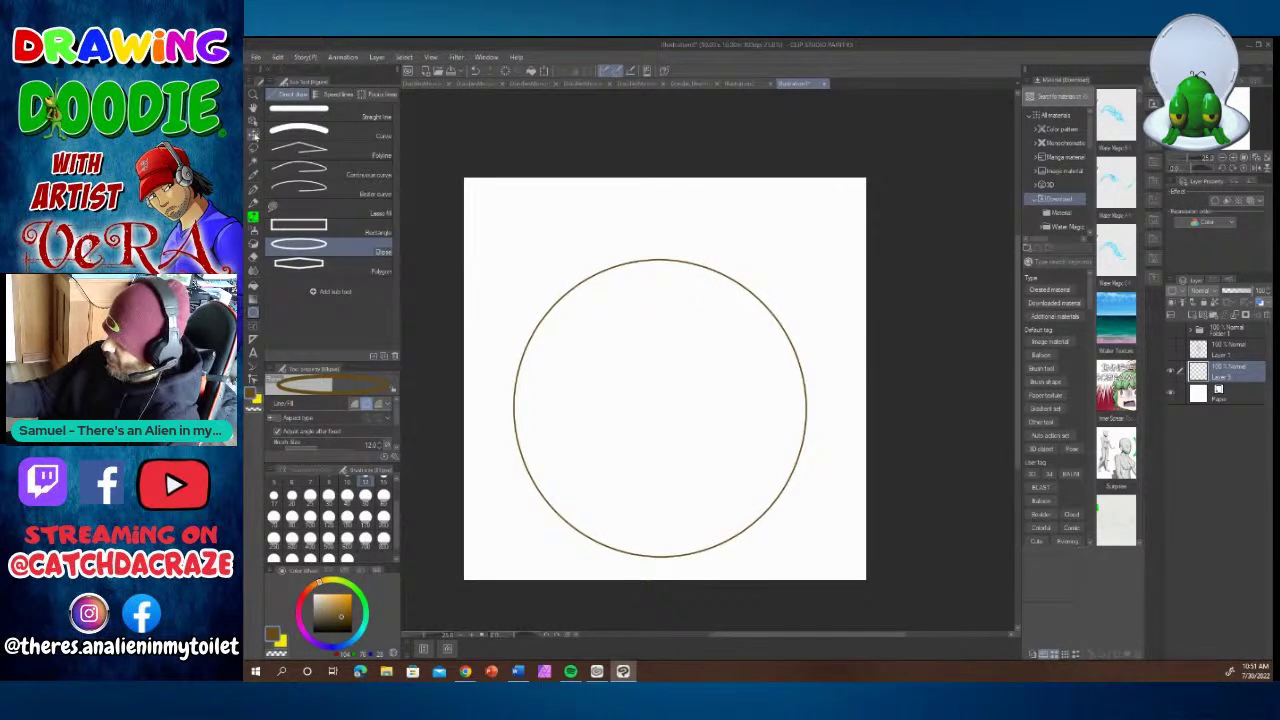
key("k")
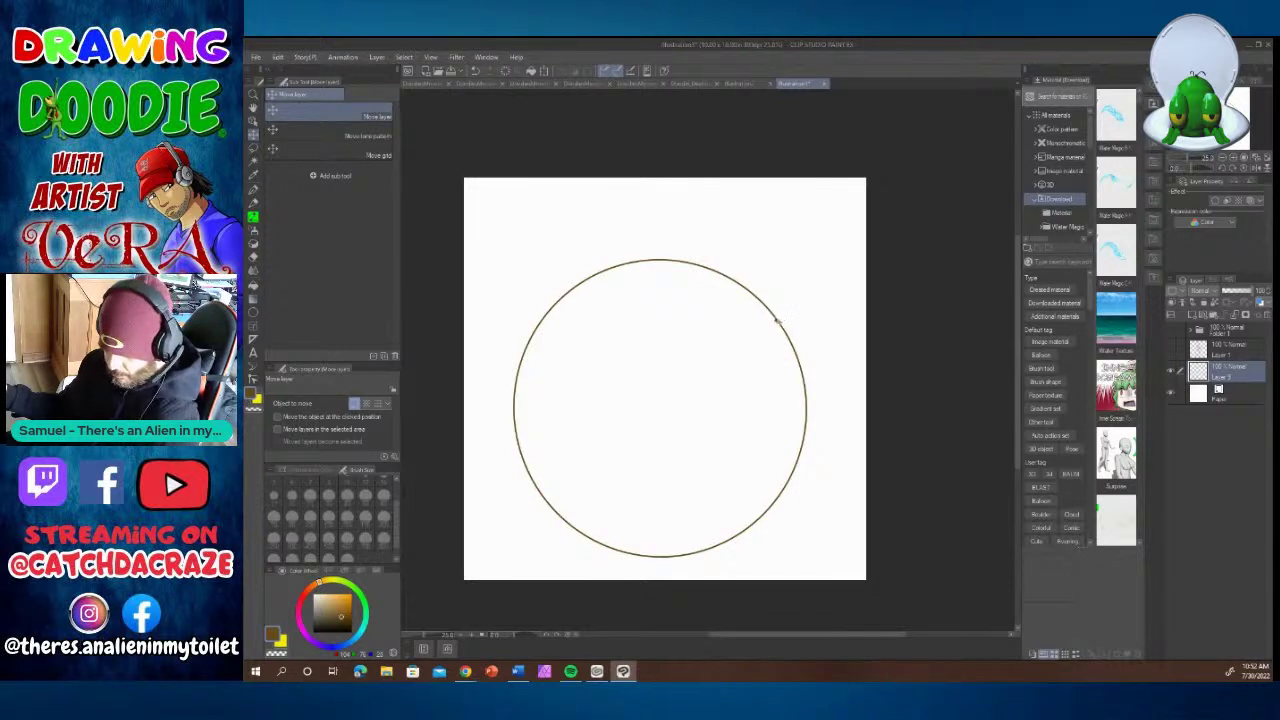
key("ctrl+t")
left_click_drag(808, 259, 822, 245)
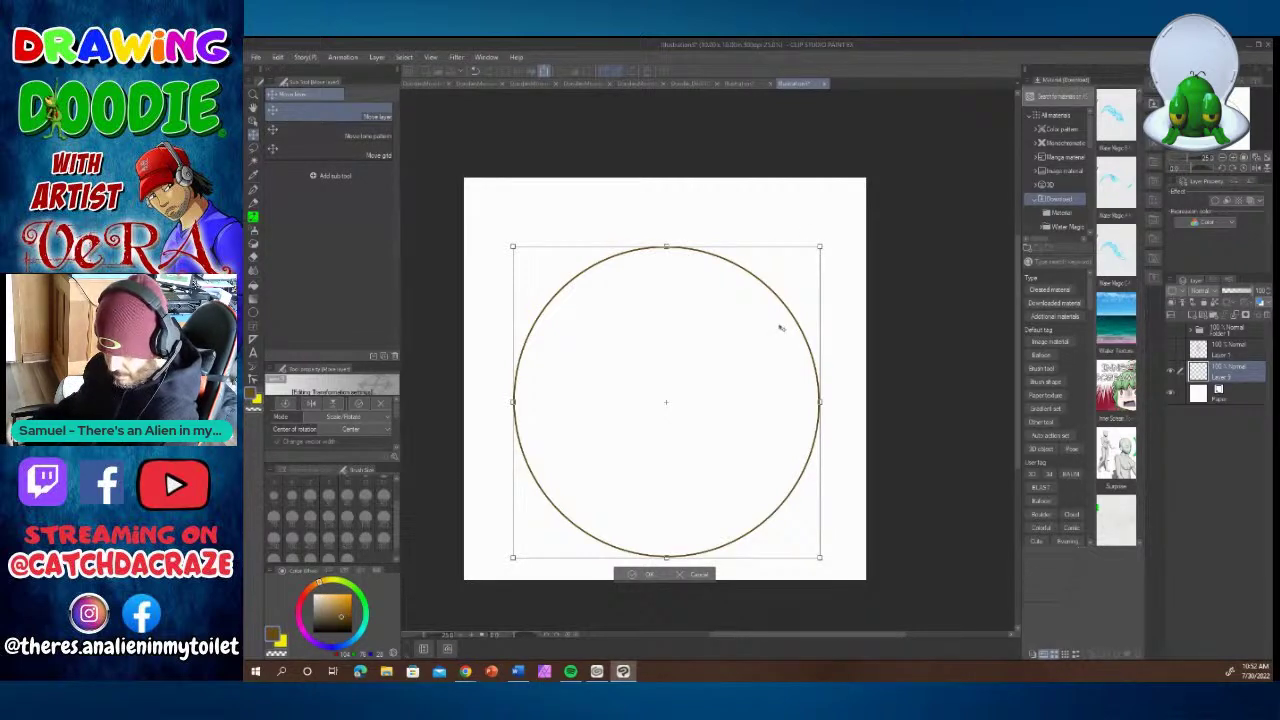
key("ctrl+z")
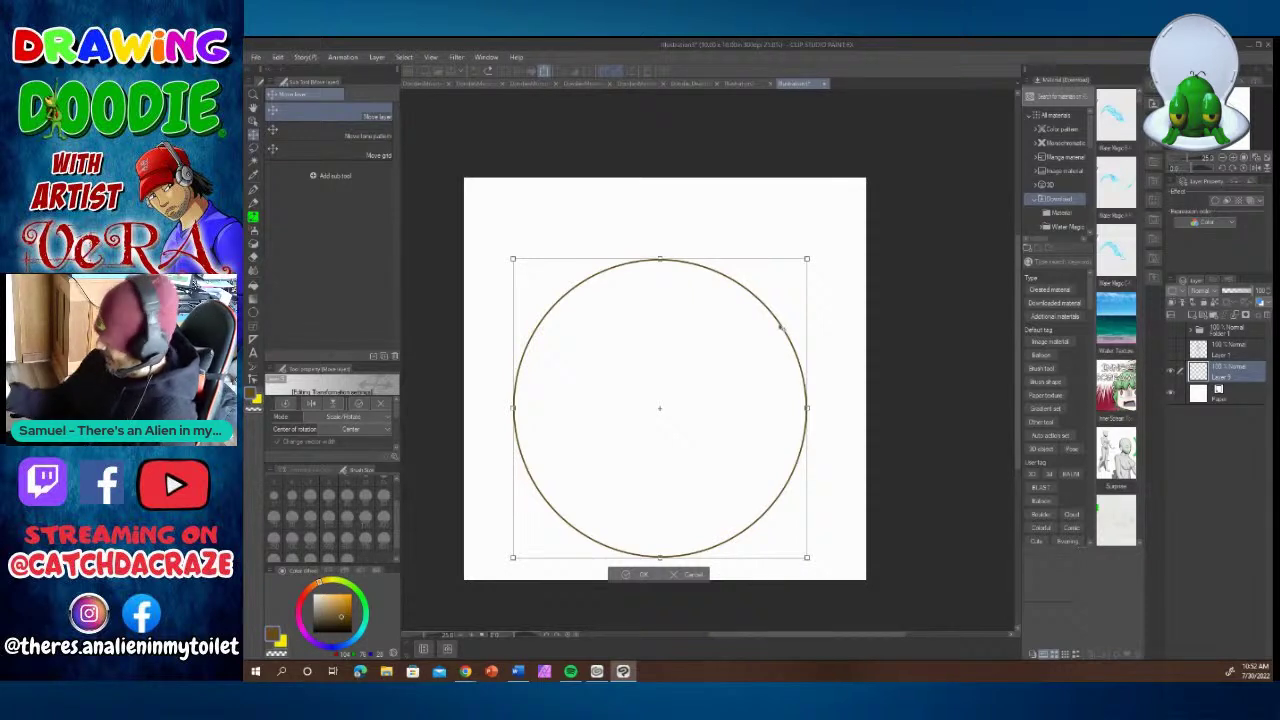
left_click(699, 575)
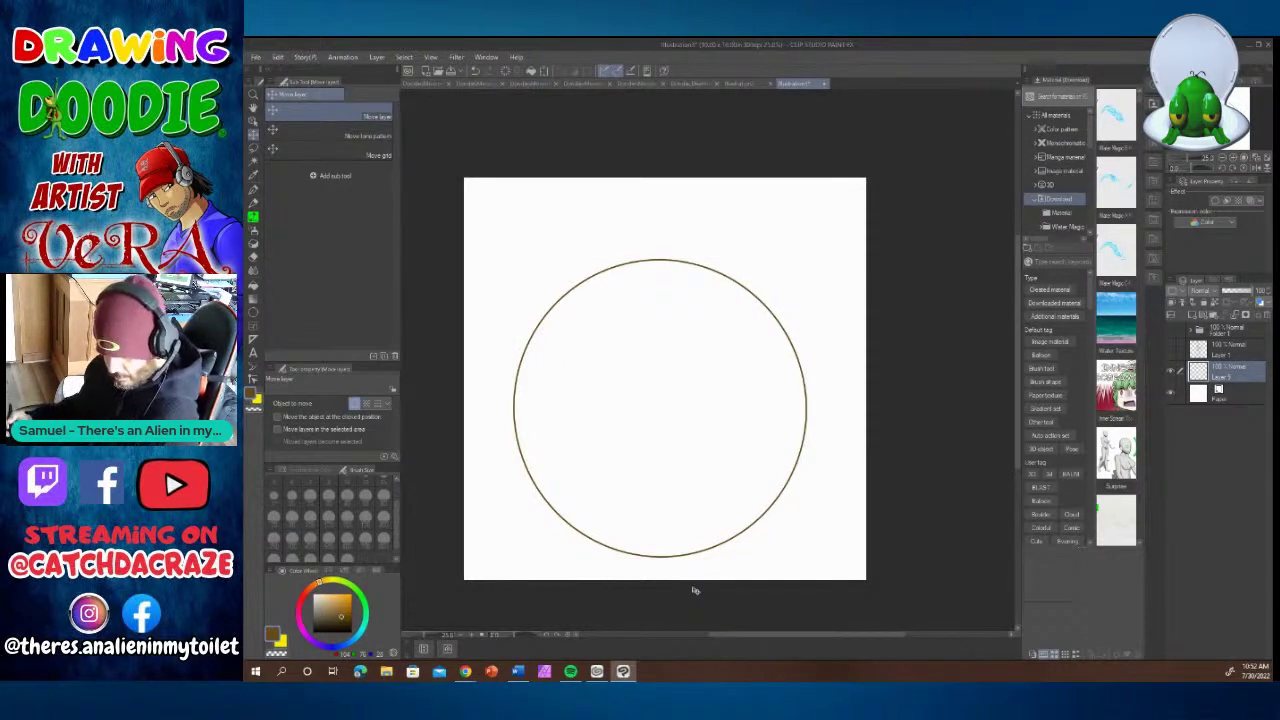
Create a slightly larger concentric copy of the circle on its own layer and move both circles to the canvas centre.
key("ctrl+c")
key("ctrl+v")
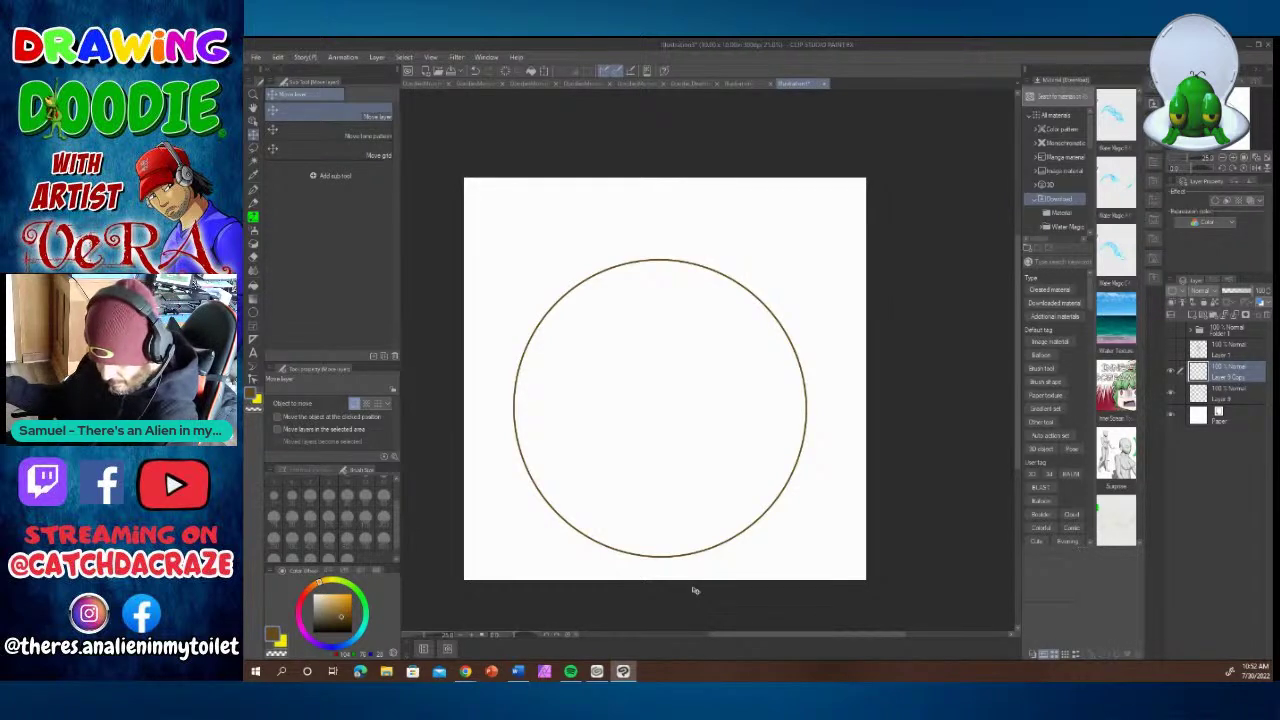
key("ctrl+t")
left_click_drag(806, 259, 823, 243)
left_click_drag(776, 314, 740, 361)
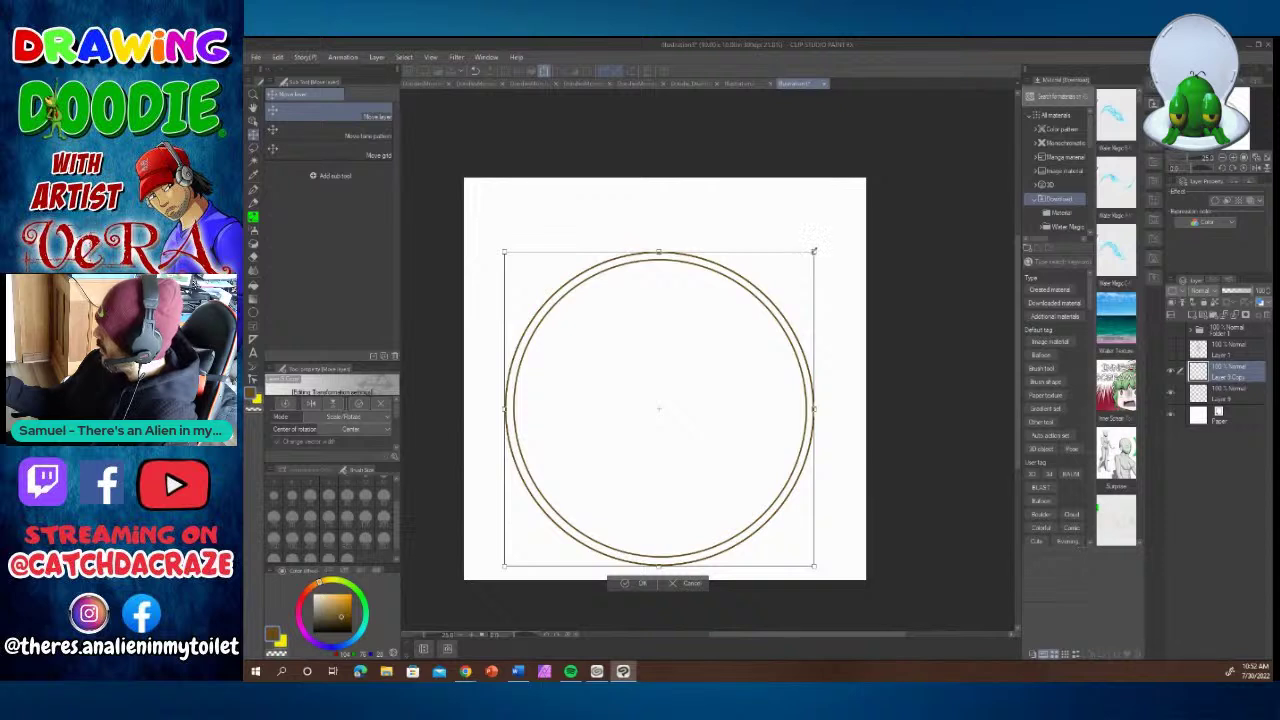
left_click_drag(814, 251, 825, 240)
left_click_drag(745, 375, 740, 381)
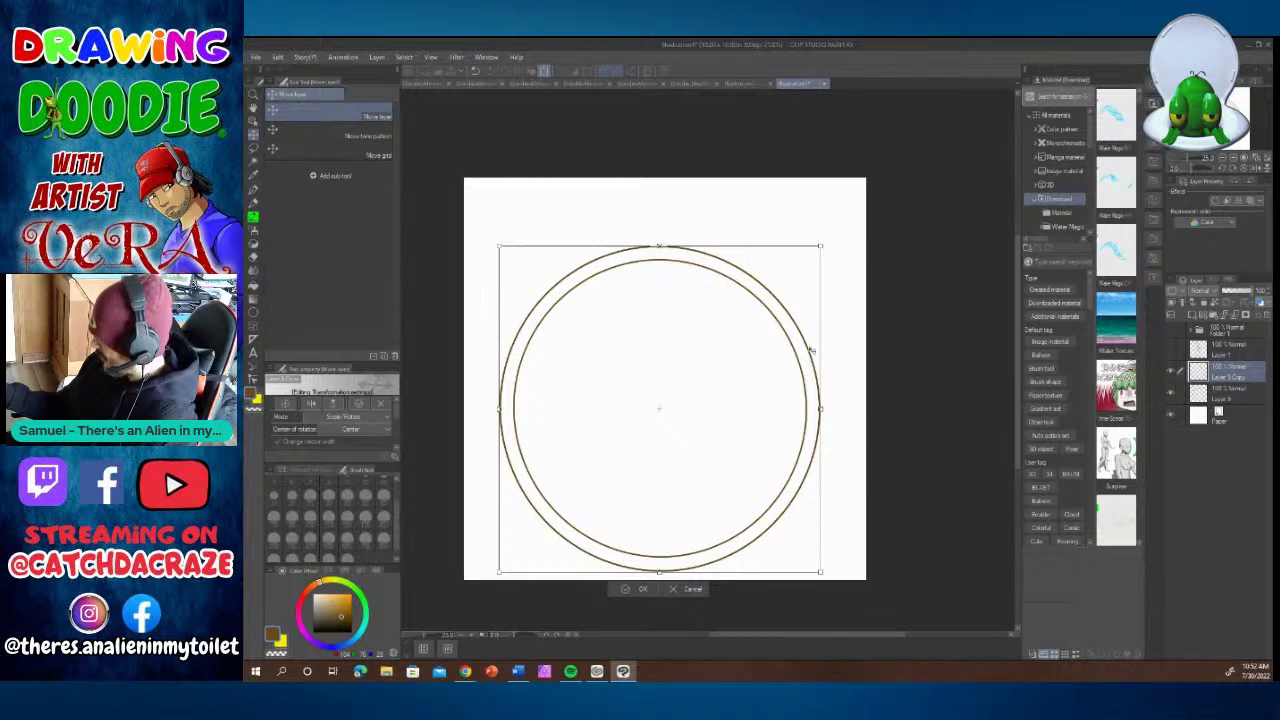
left_click(638, 590)
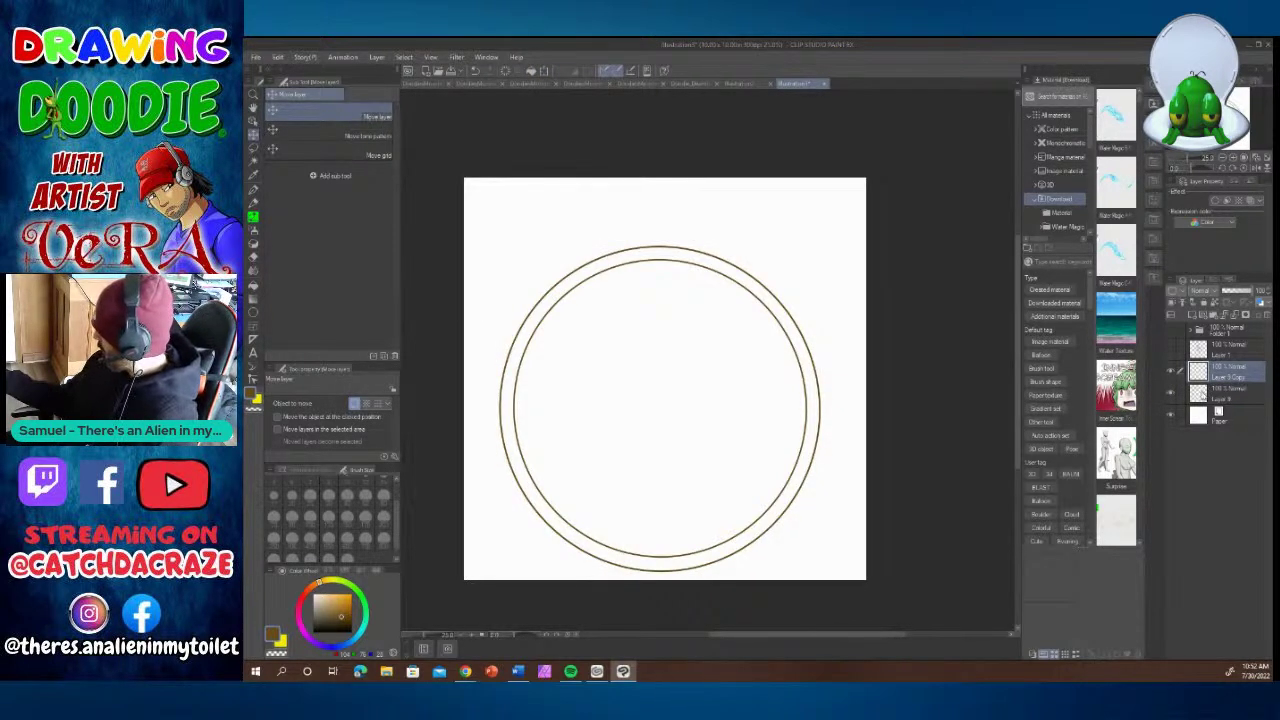
left_click_drag(706, 400, 717, 363)
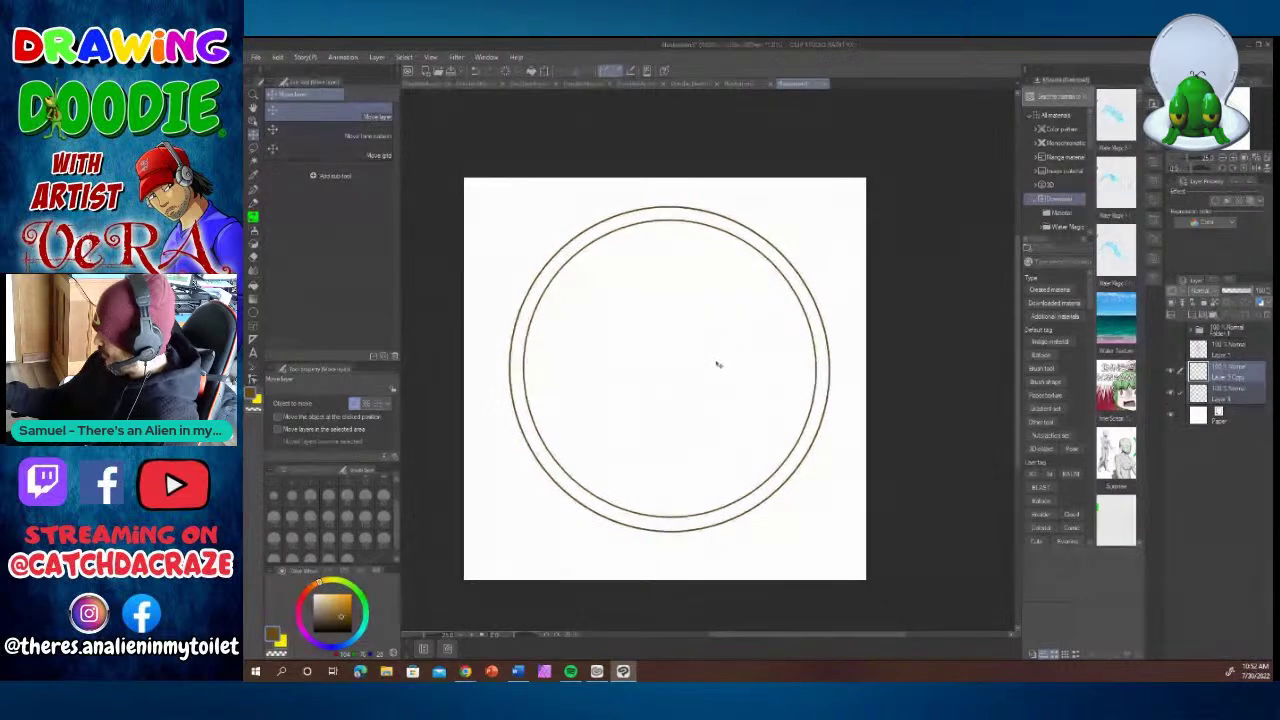
left_click_drag(736, 419, 733, 424)
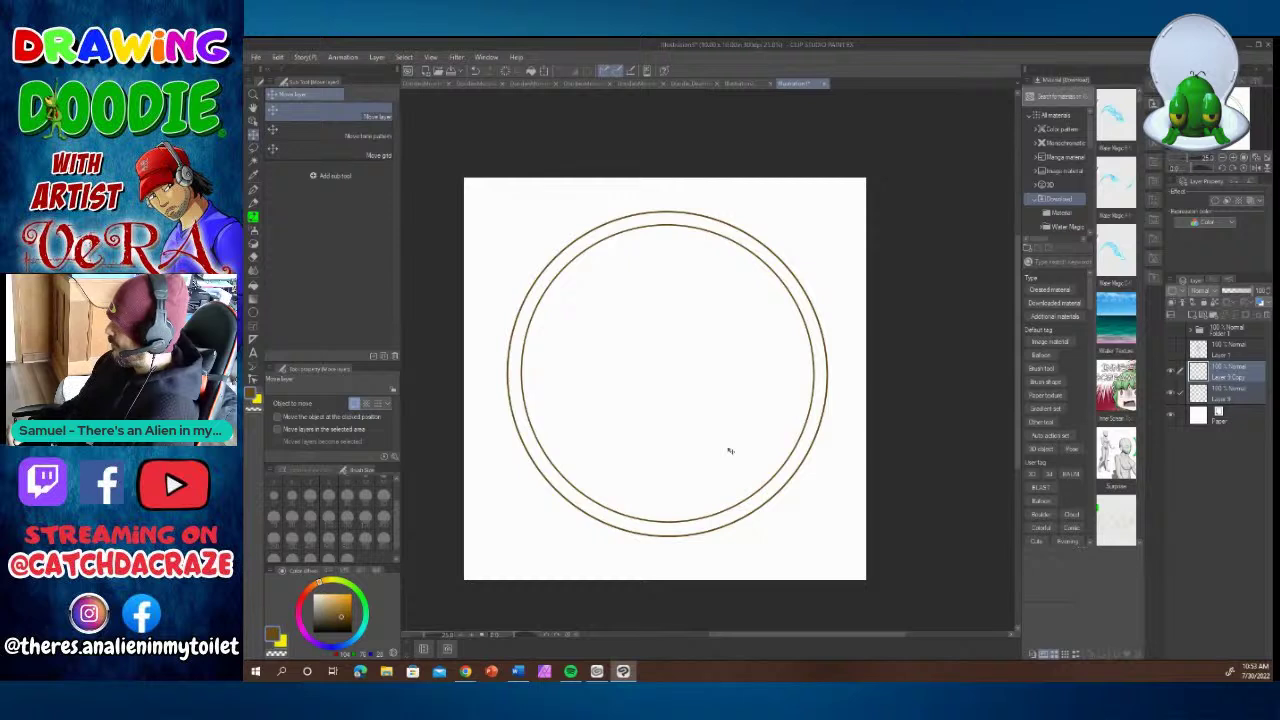
Duplicate the inner circle's layer and scale the copy down slightly so it sits centred just inside the inner circle.
left_click(1205, 394)
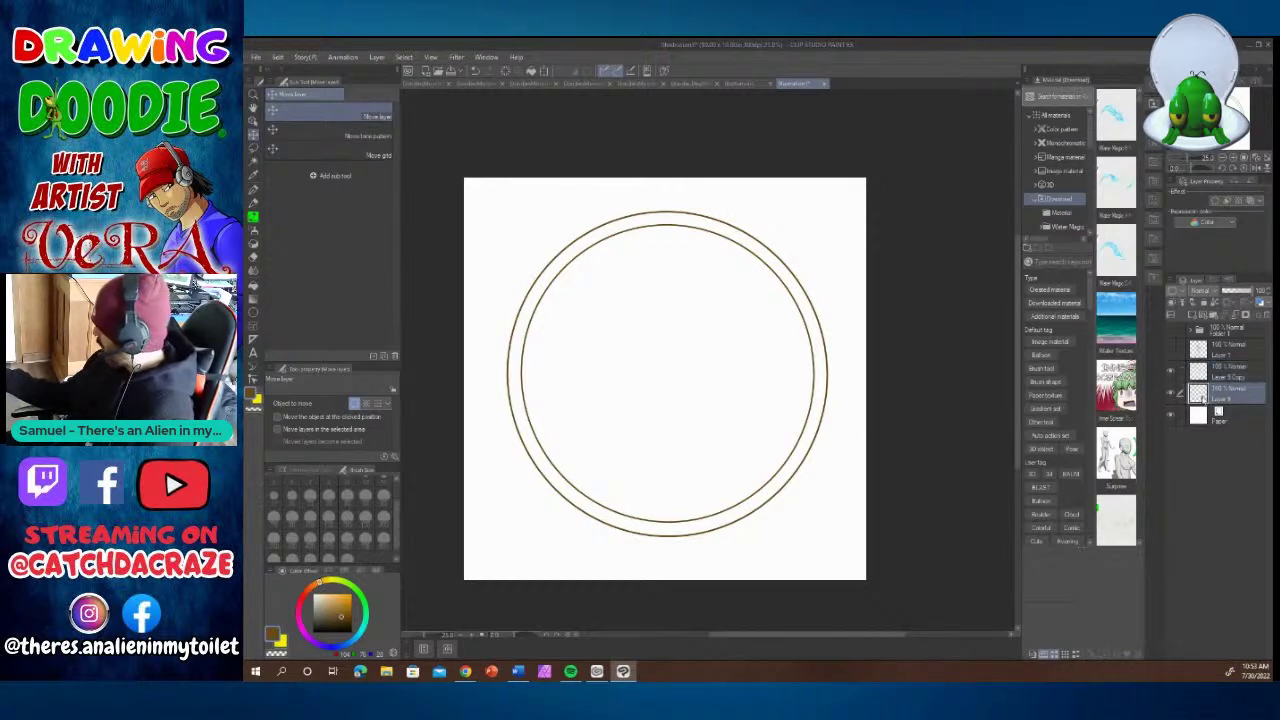
key("ctrl+c")
key("ctrl+v")
left_click_drag(742, 289, 741, 317)
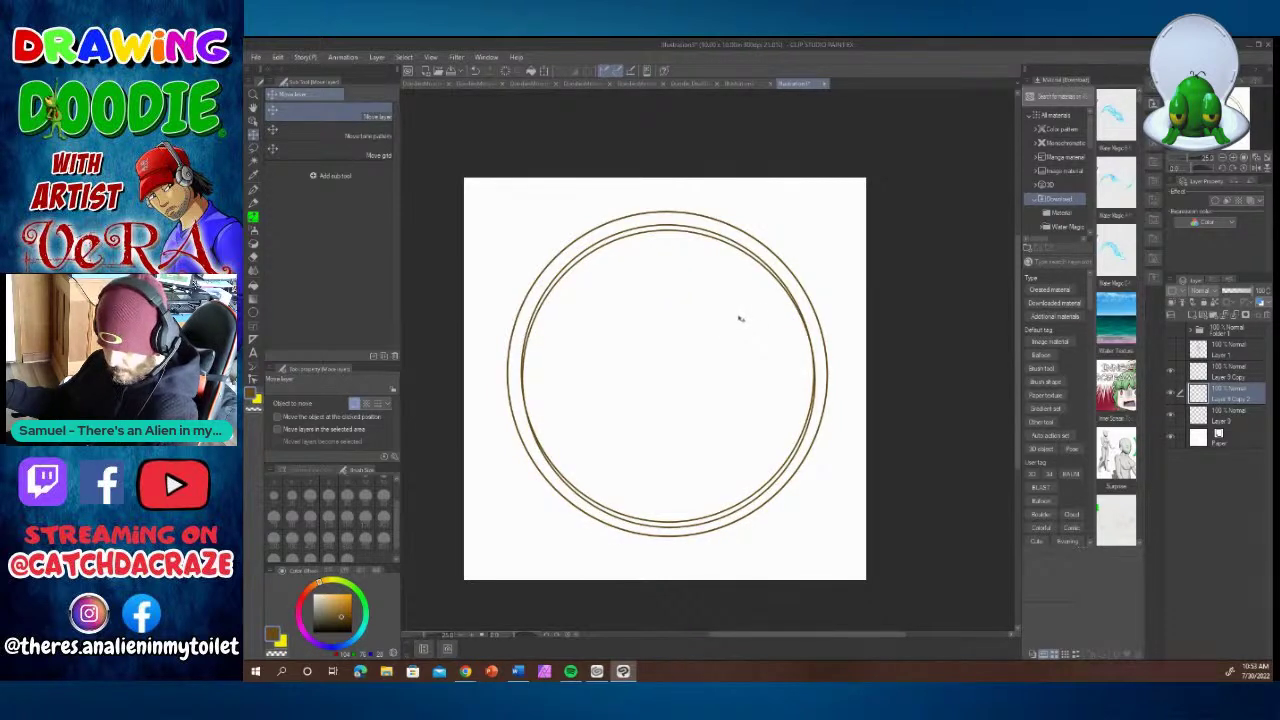
key("ctrl+t")
left_click_drag(820, 228, 810, 237)
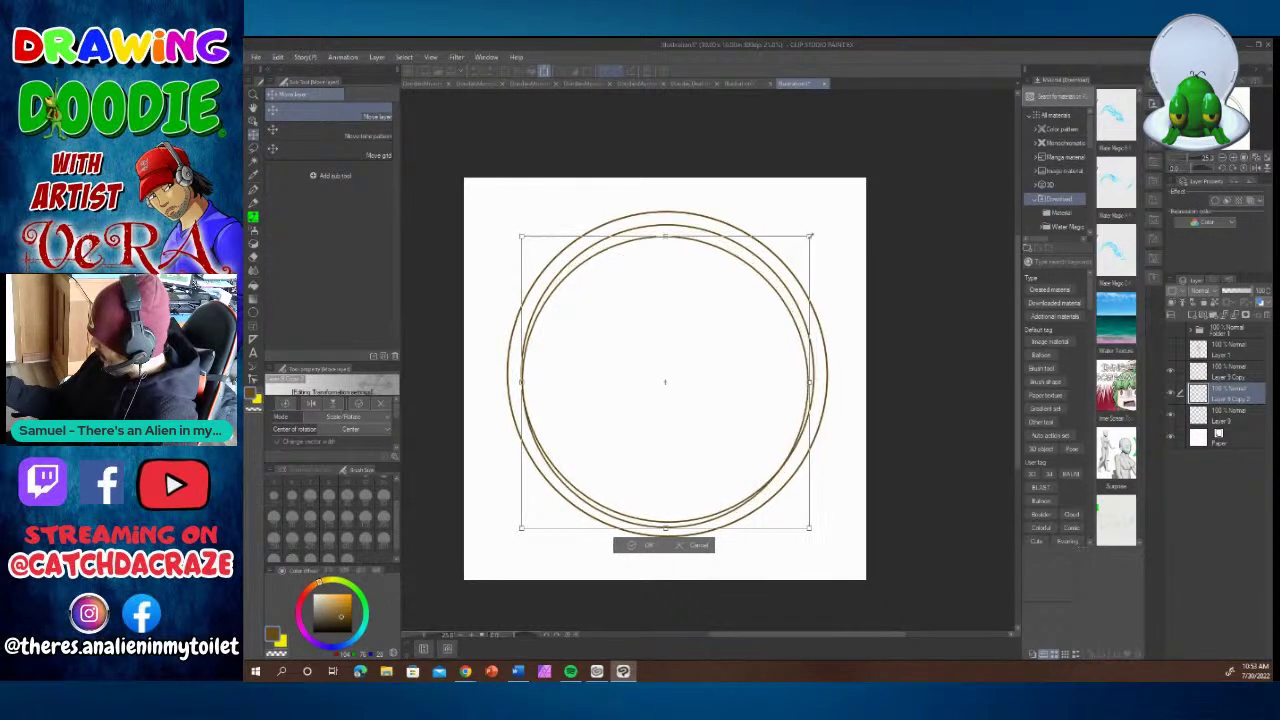
left_click_drag(729, 343, 732, 338)
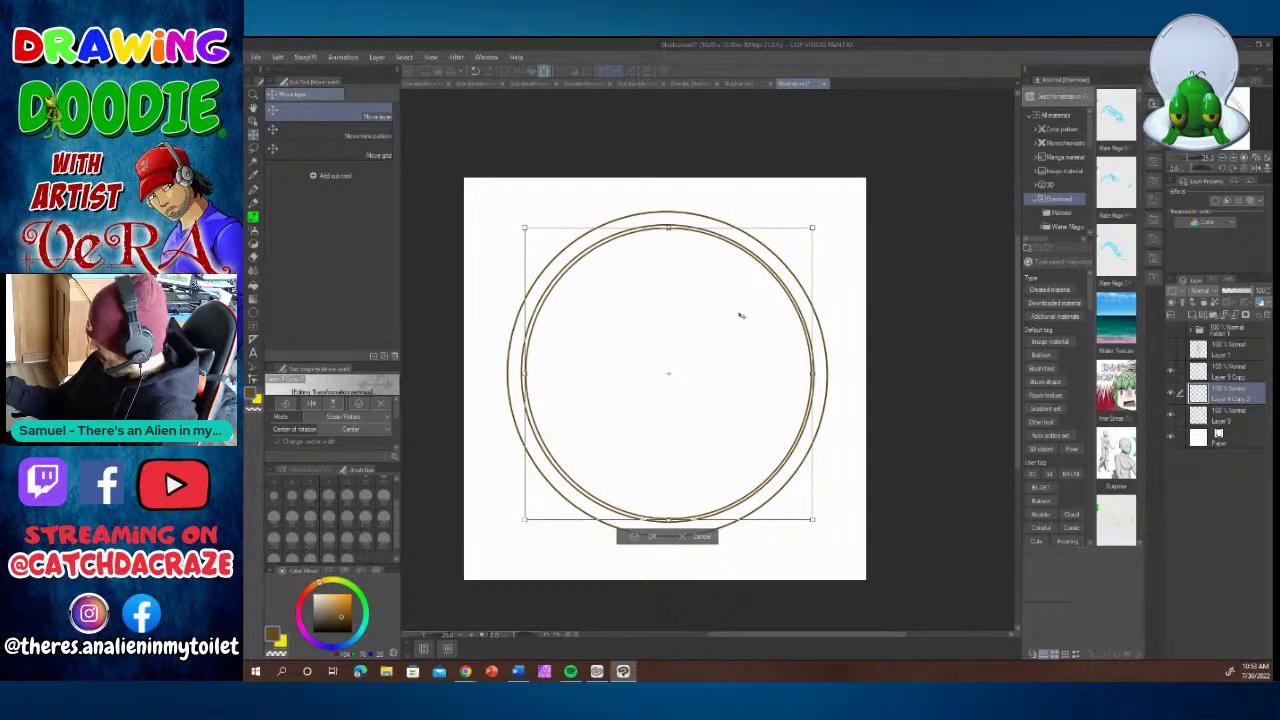
key("Return")
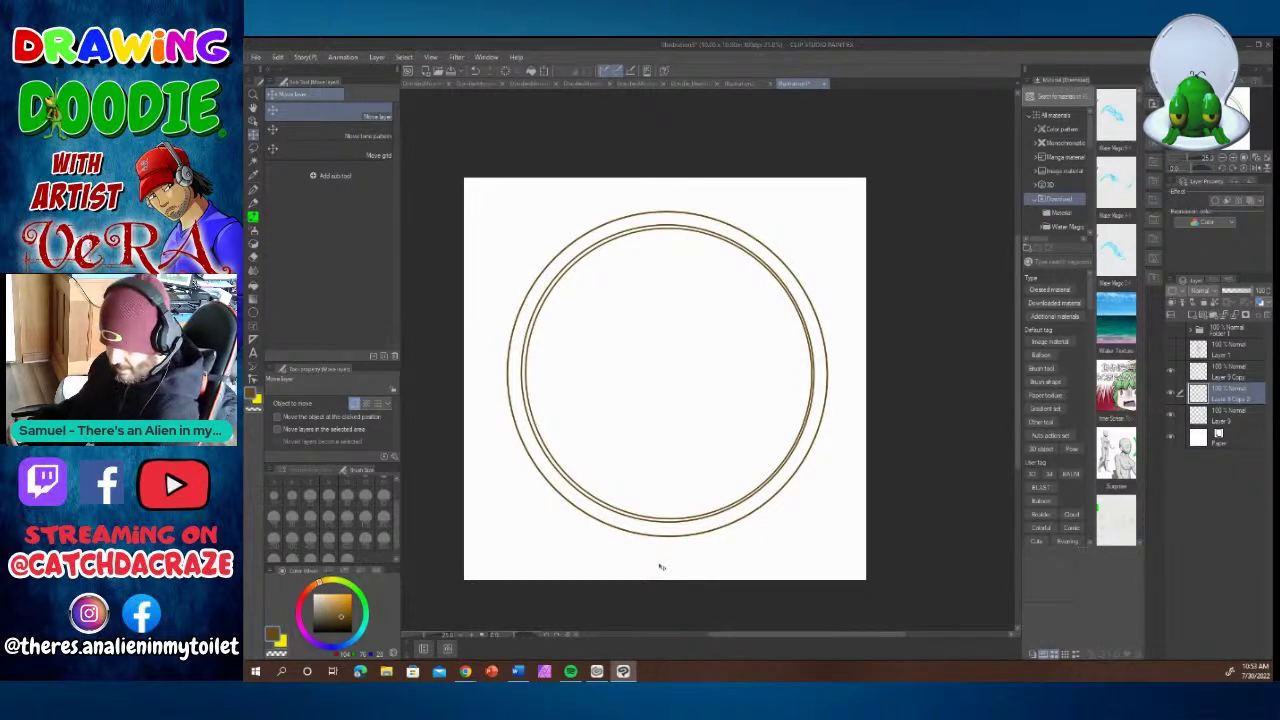
Paste another copy of the circle and scale it up to sit centred just outside the outermost ring.
key("ctrl+v")
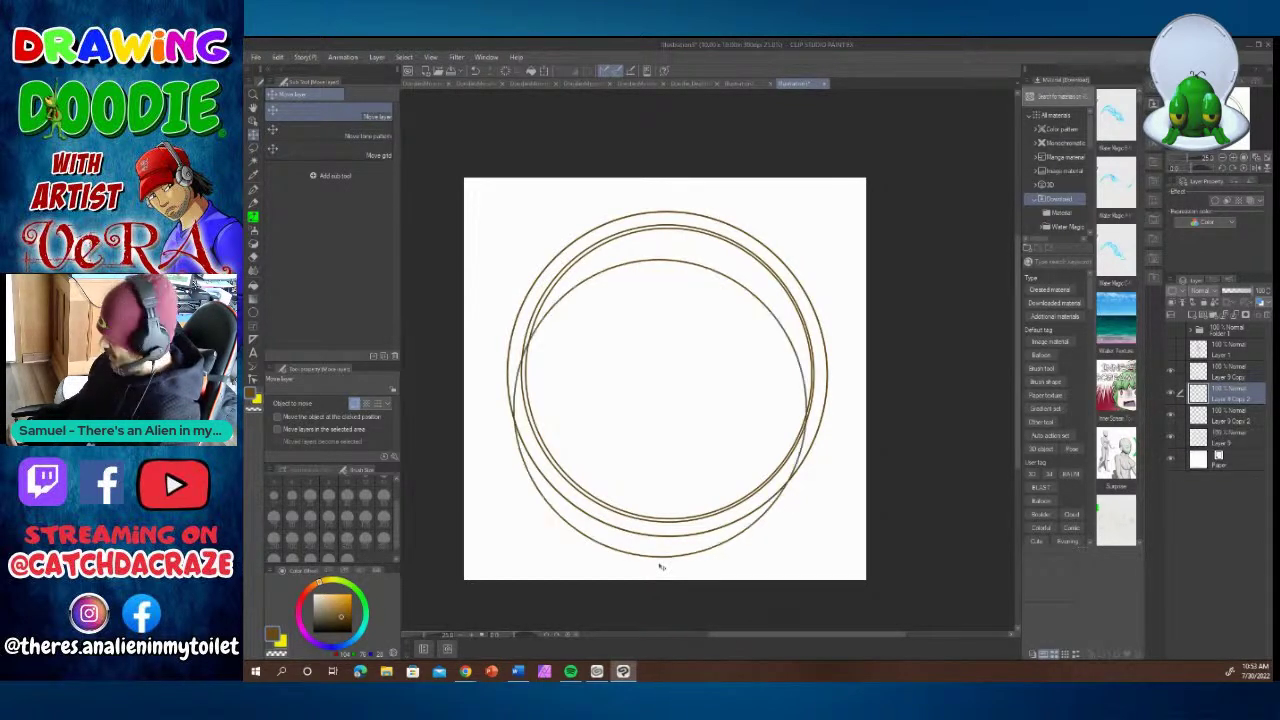
key("ctrl+t")
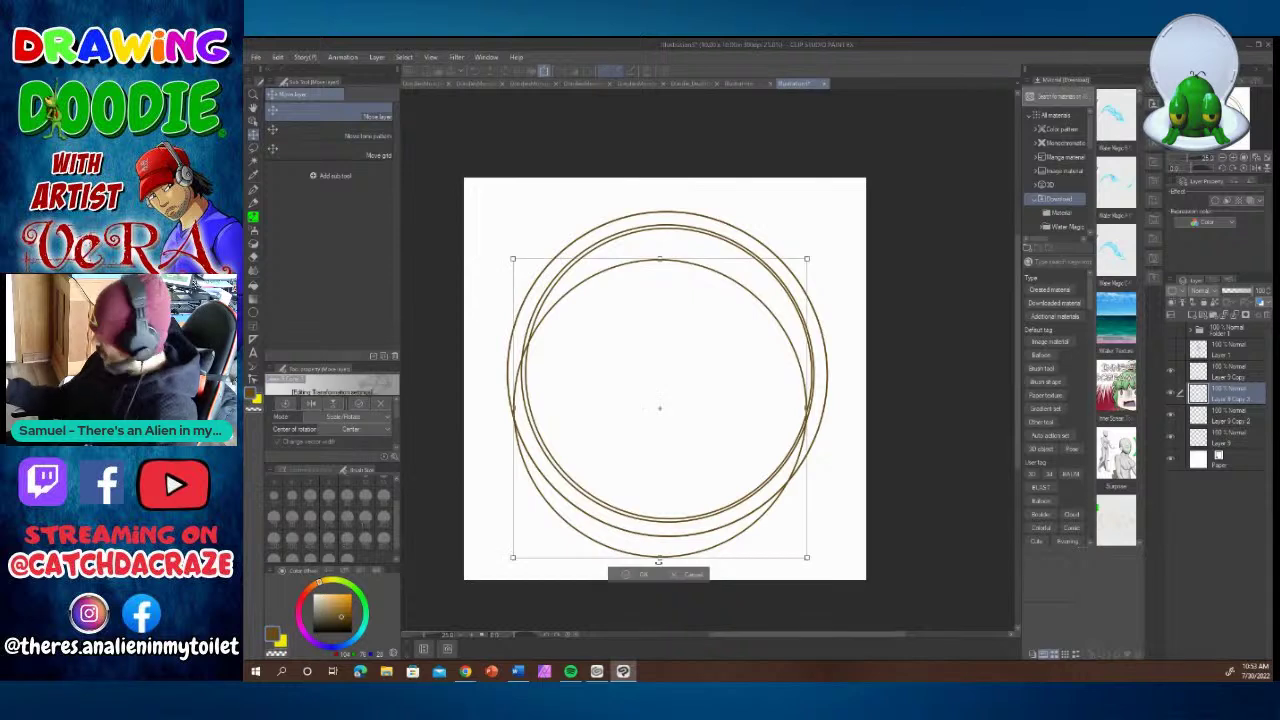
left_click_drag(812, 257, 833, 227)
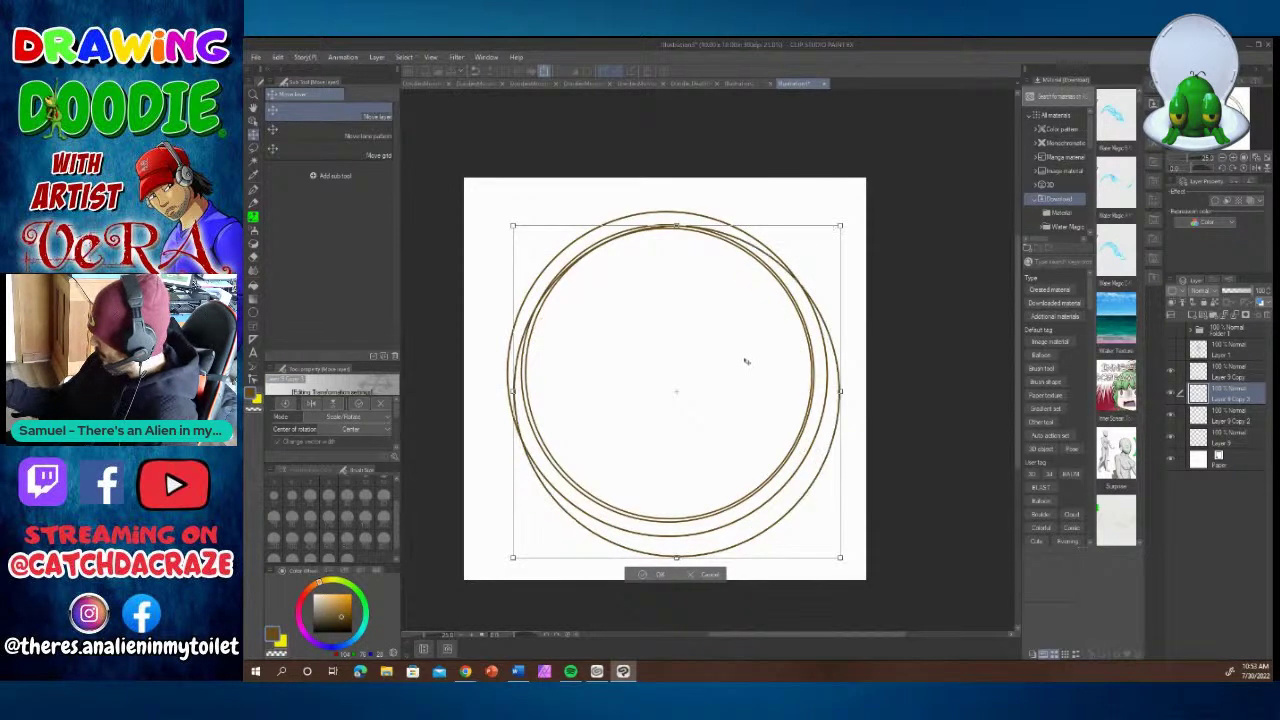
mouse_move(746, 360)
left_mouse_down()
mouse_move(740, 334)
mouse_move(732, 341)
left_mouse_up()
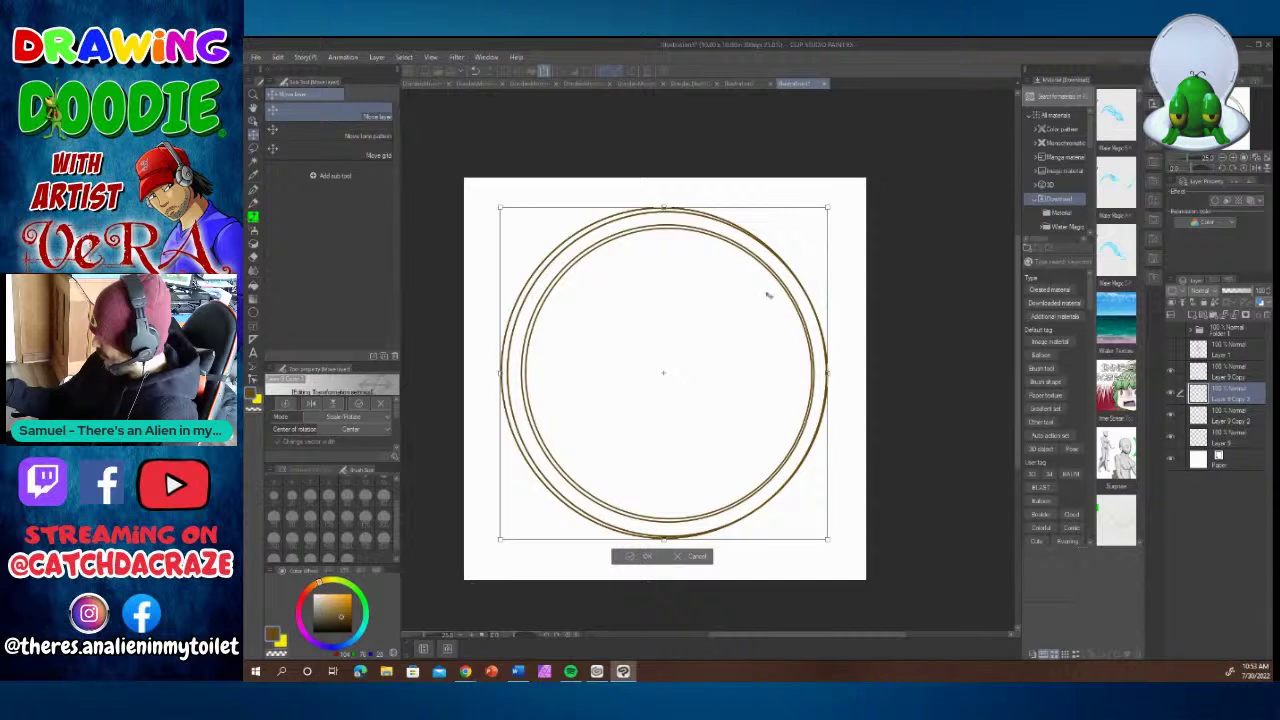
mouse_move(827, 539)
left_mouse_down()
mouse_move(834, 549)
mouse_move(826, 533)
left_mouse_up()
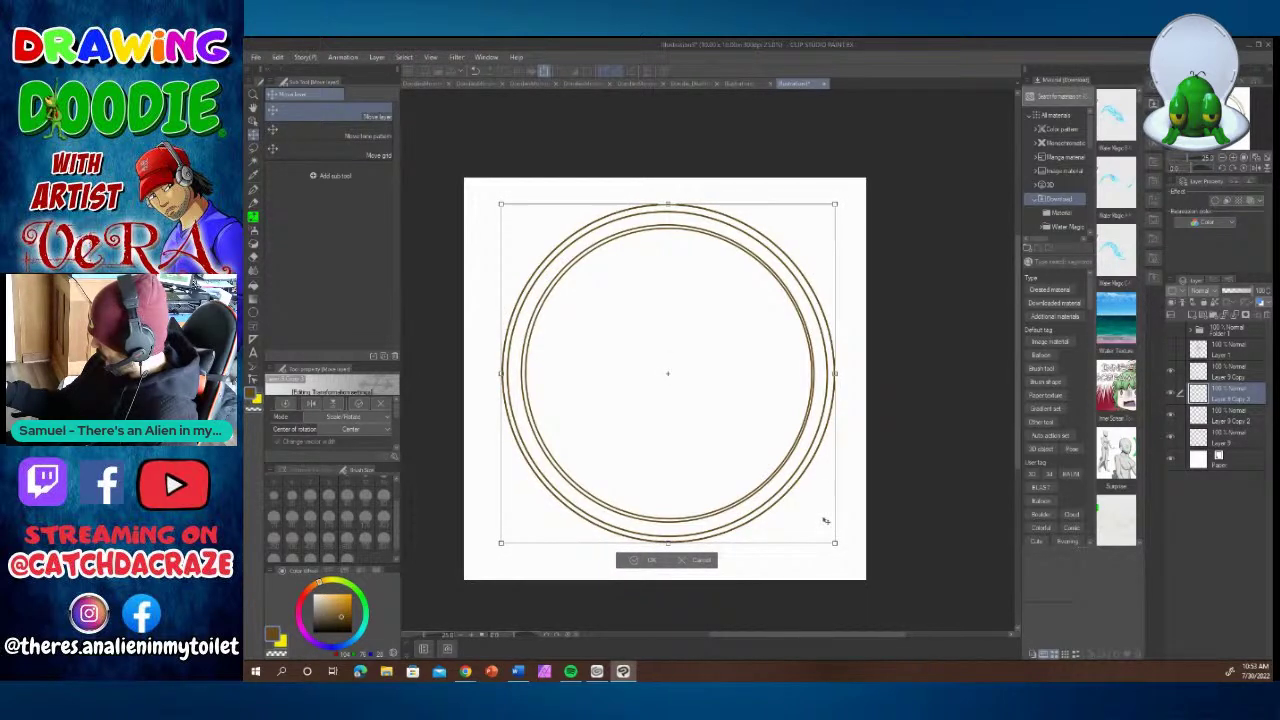
left_click_drag(834, 204, 832, 206)
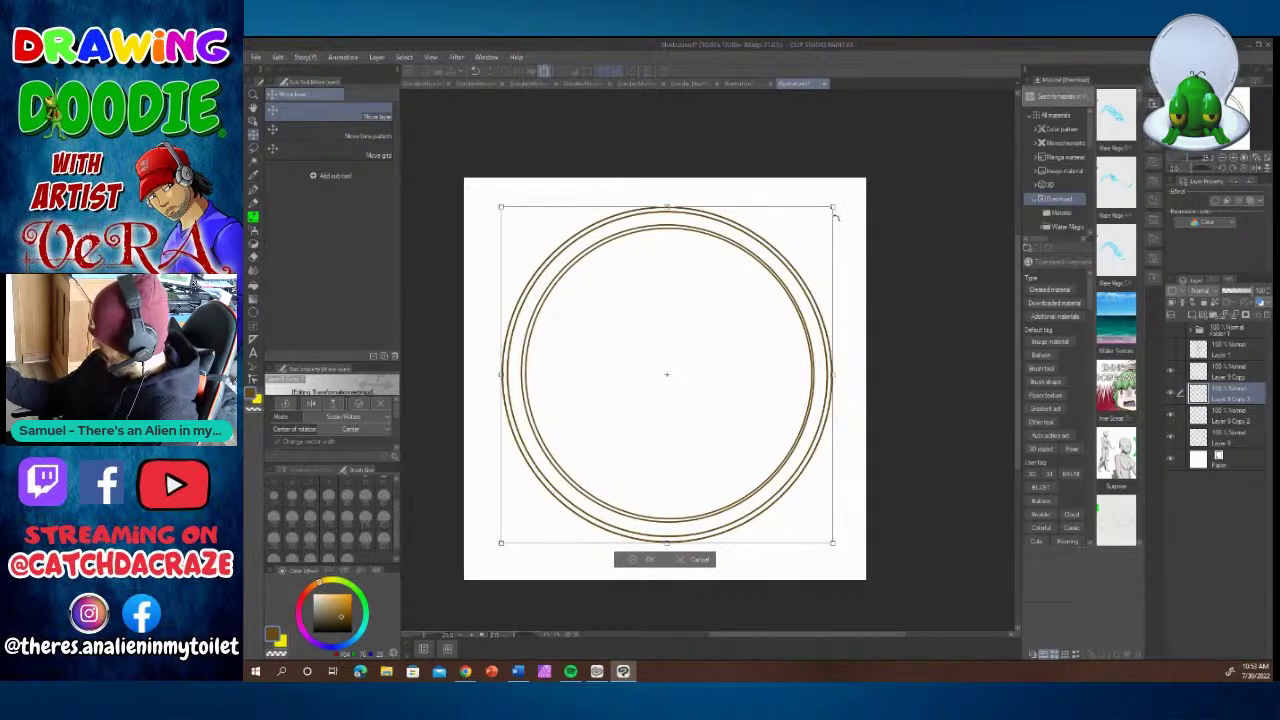
left_click(652, 560)
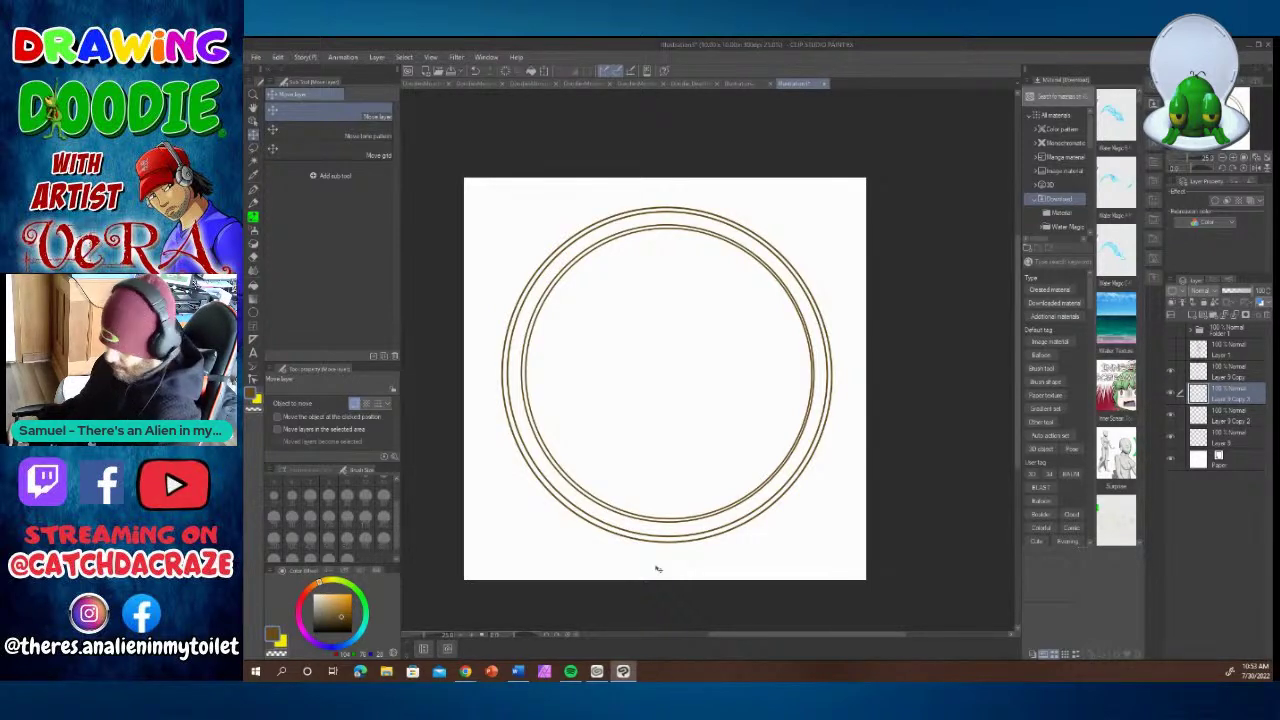
Paste another copy of the circle and shrink it into a small circle at the centre of the rings.
key("ctrl+v")
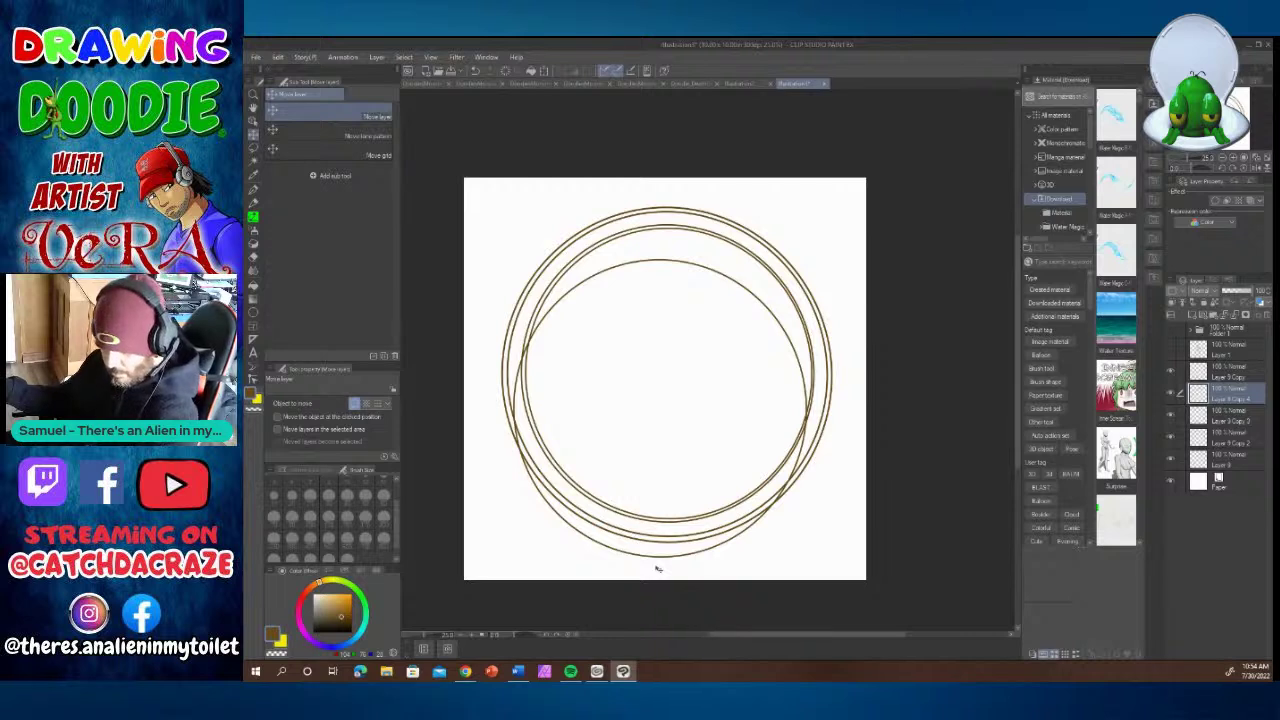
key("ctrl+t")
left_click_drag(807, 258, 643, 429)
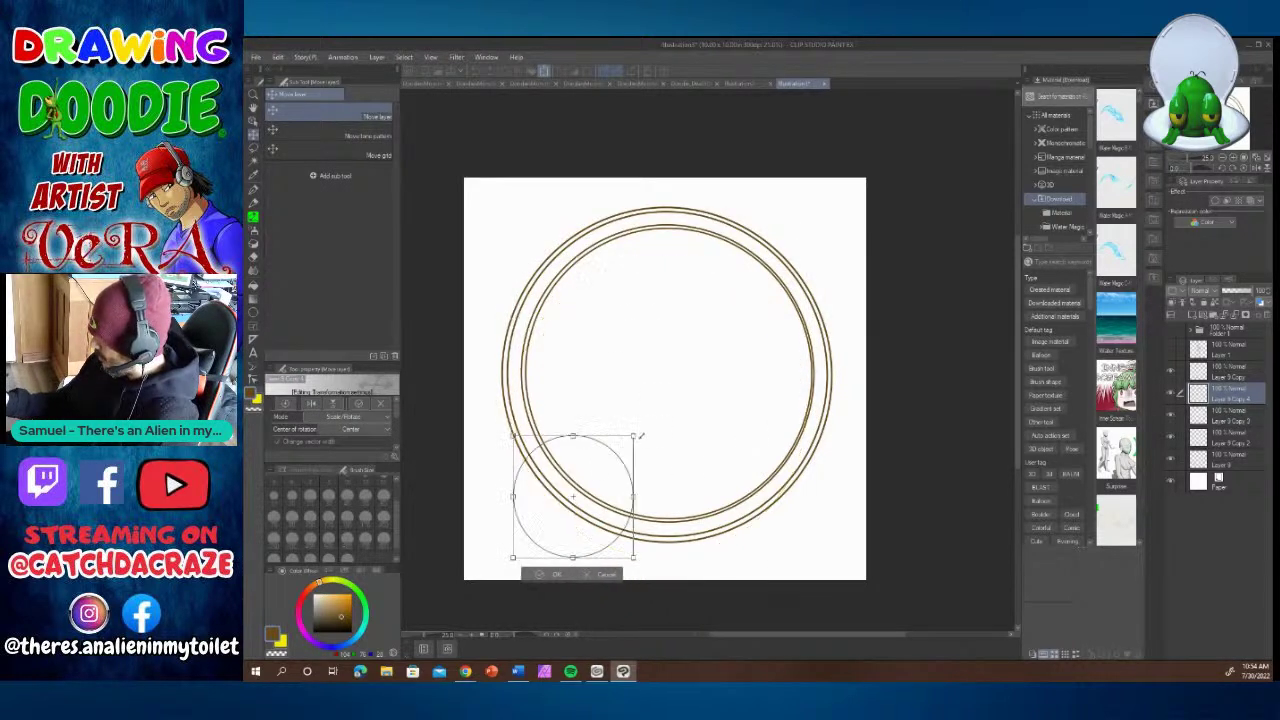
mouse_move(611, 486)
left_mouse_down()
mouse_move(707, 353)
mouse_move(706, 367)
left_mouse_up()
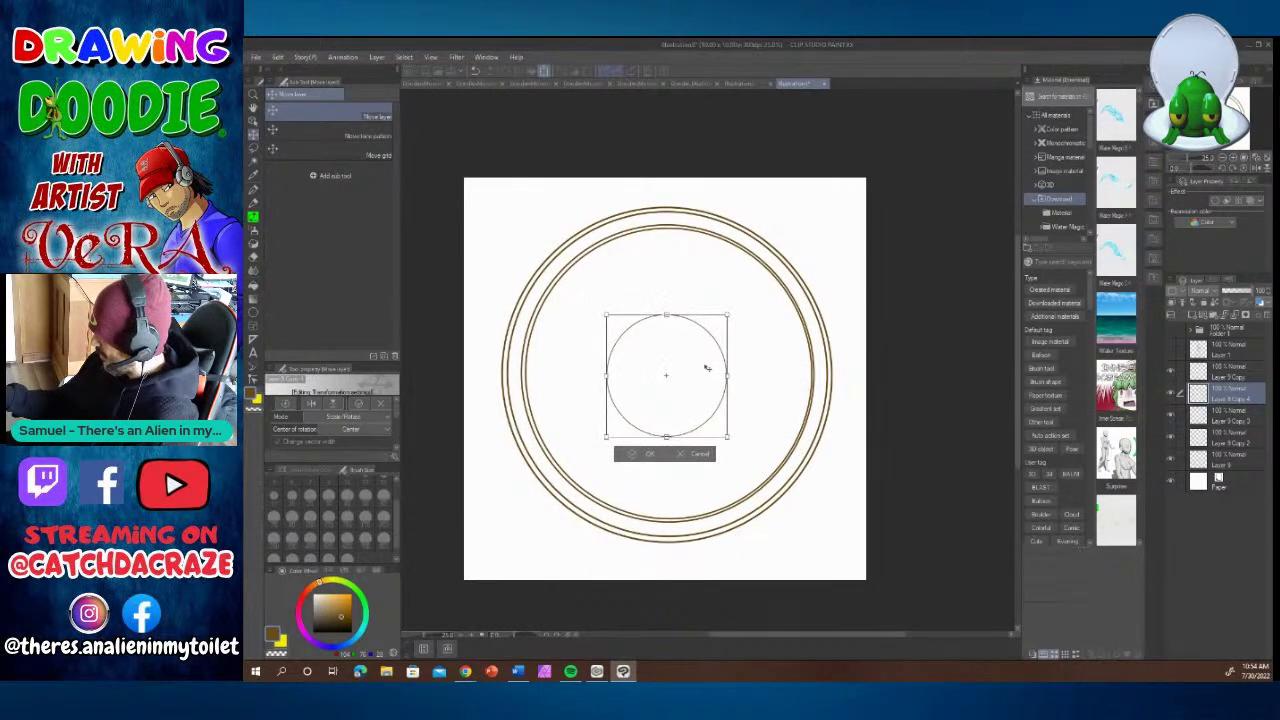
left_click_drag(728, 316, 708, 338)
left_click_drag(683, 382, 696, 368)
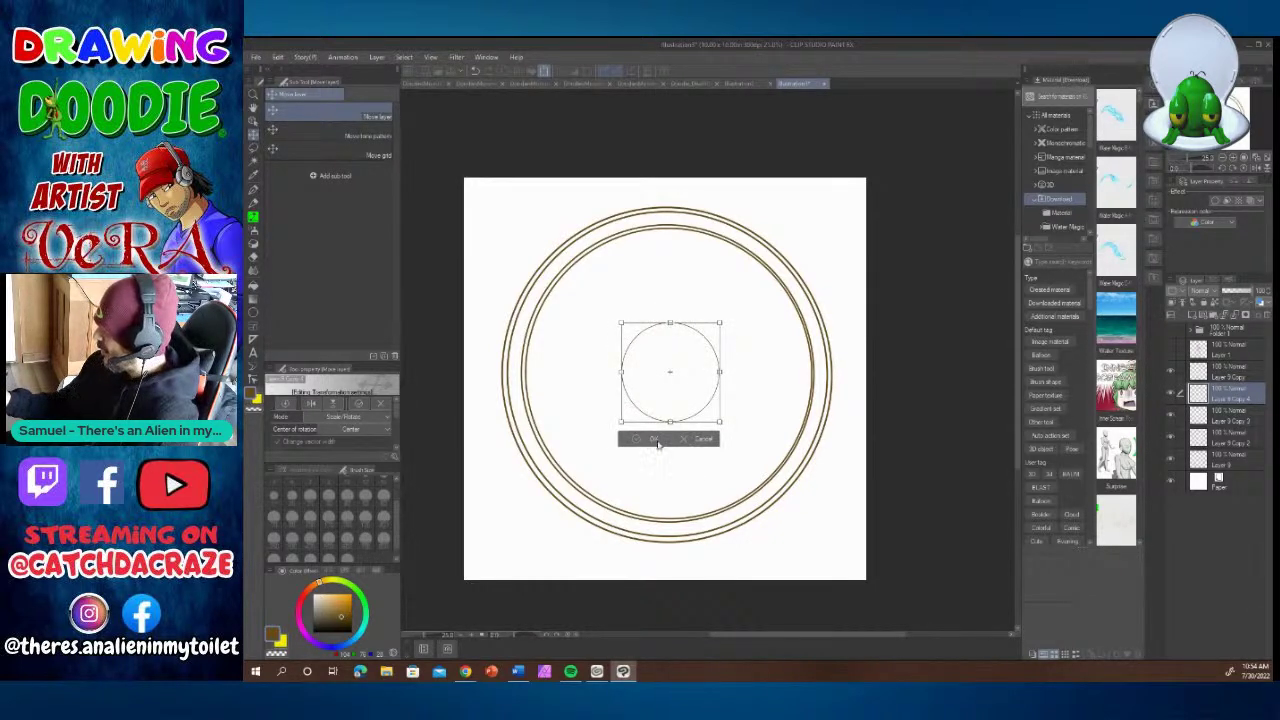
key("Return")
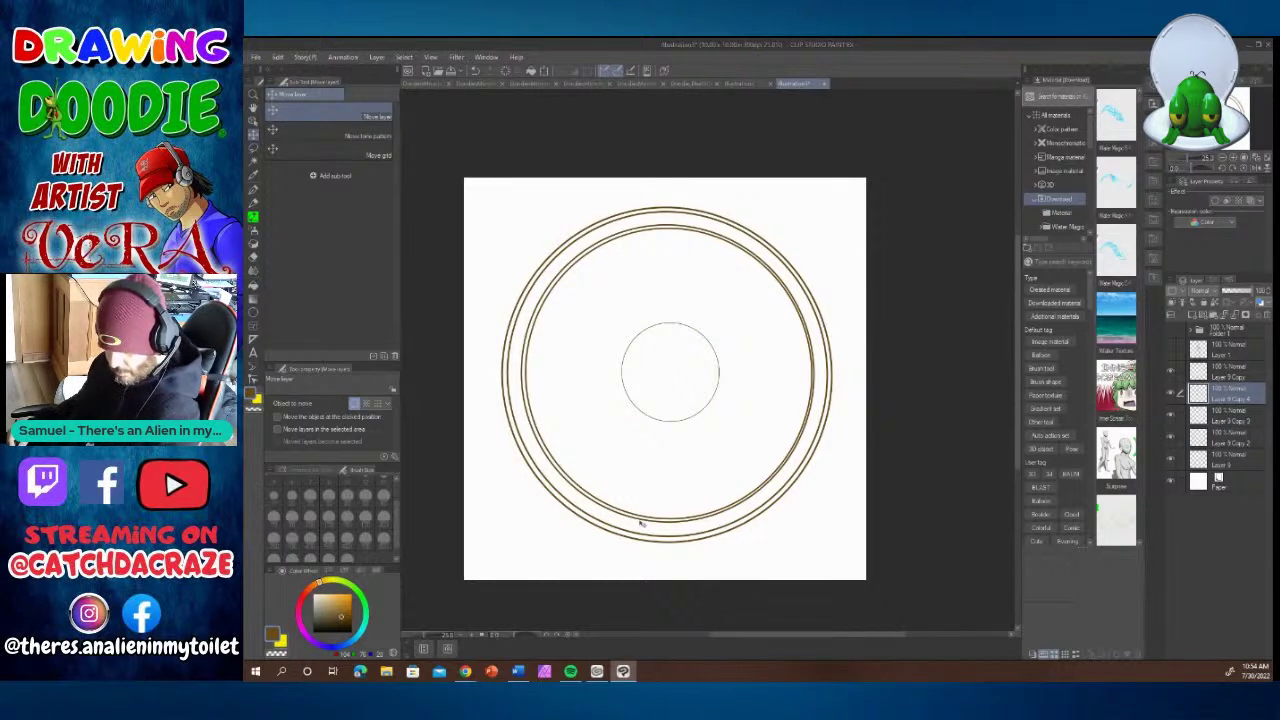
Paste another circle copy, shrink it to a tiny circle at the centre of the small circle, and move its layer one position down.
key("ctrl+v")
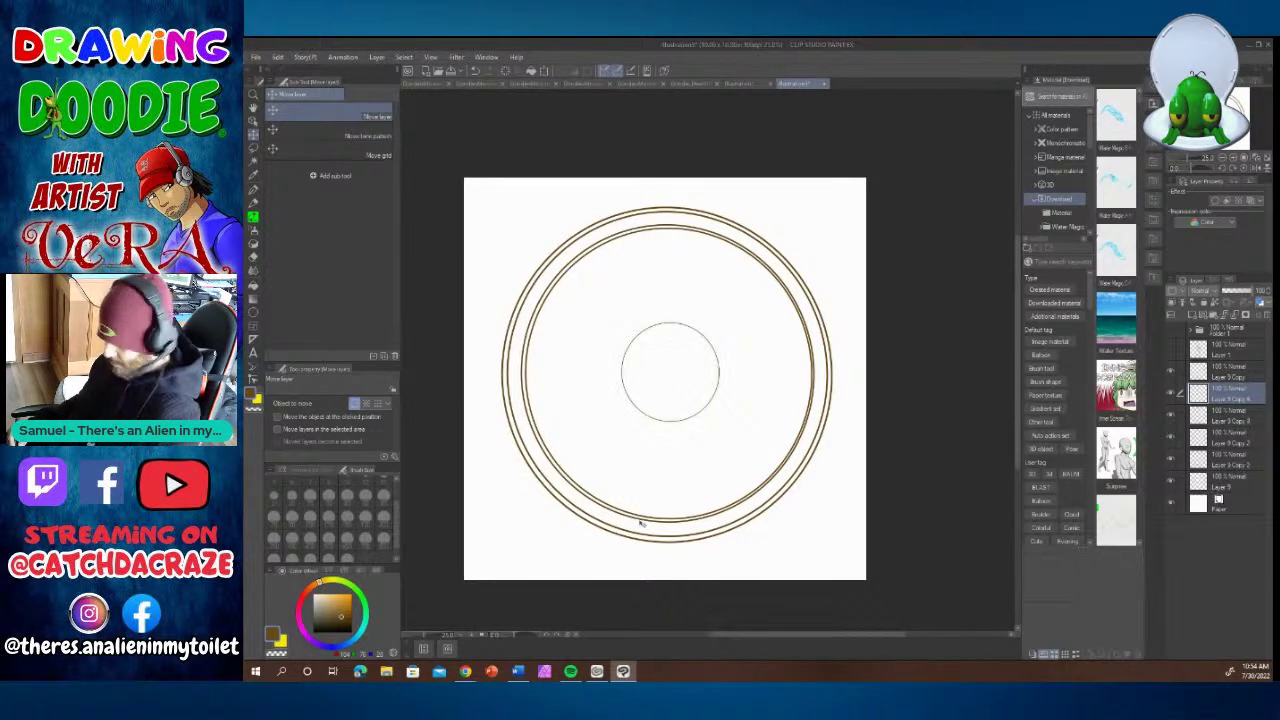
key("ctrl+t")
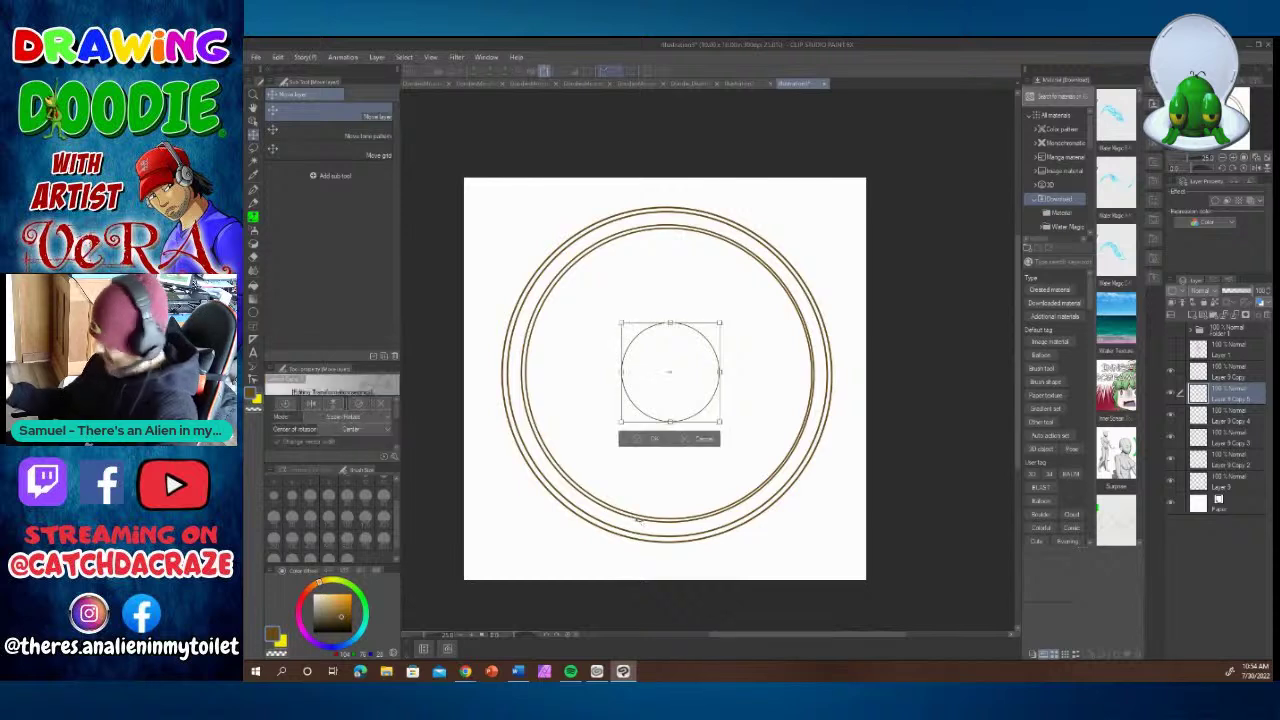
left_click_drag(720, 323, 679, 373)
left_click(656, 407)
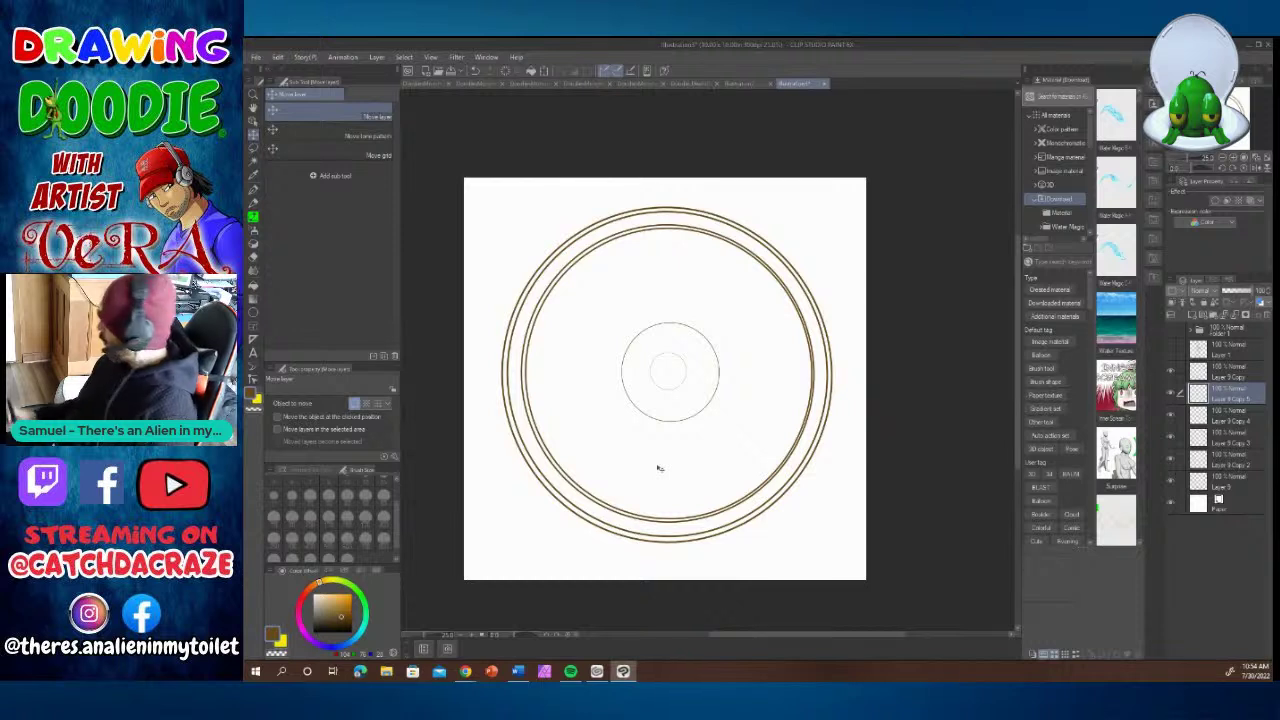
left_click_drag(1226, 394, 1226, 424)
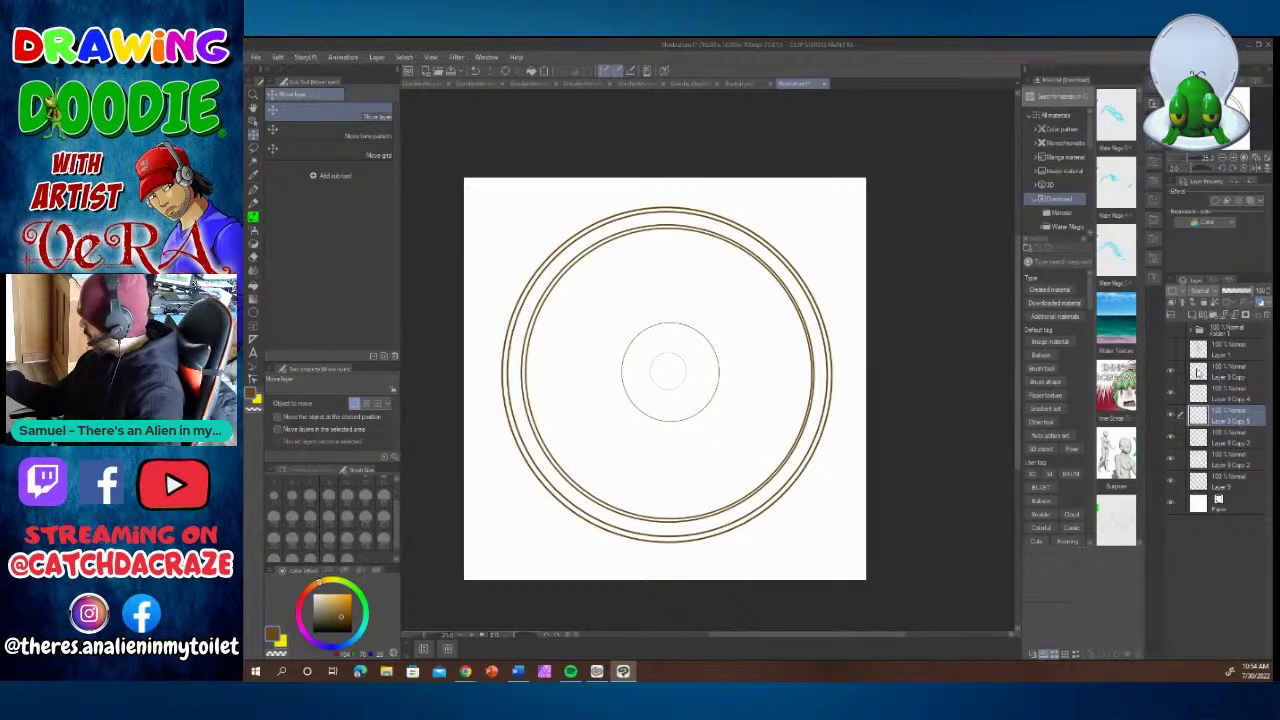
Try to merge all six circle layers into a single layer, and undo the merge.
left_click(1172, 373)
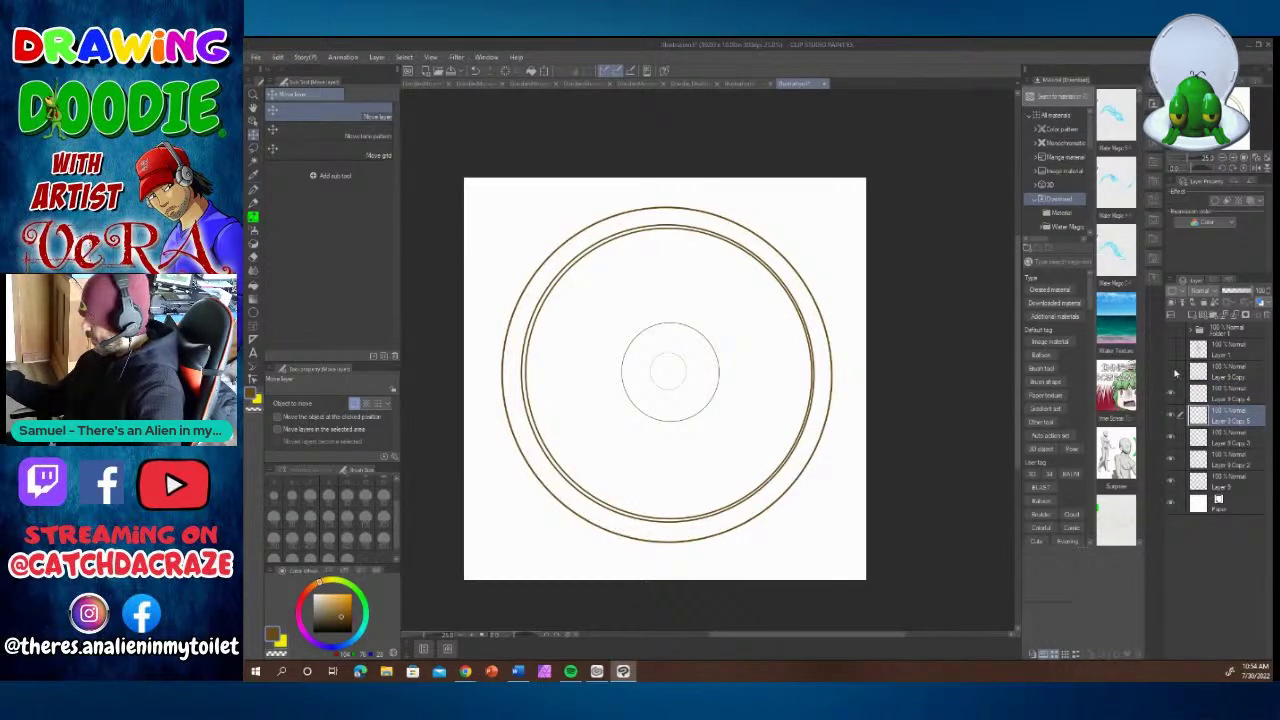
left_click(1172, 373)
left_click(1200, 372)
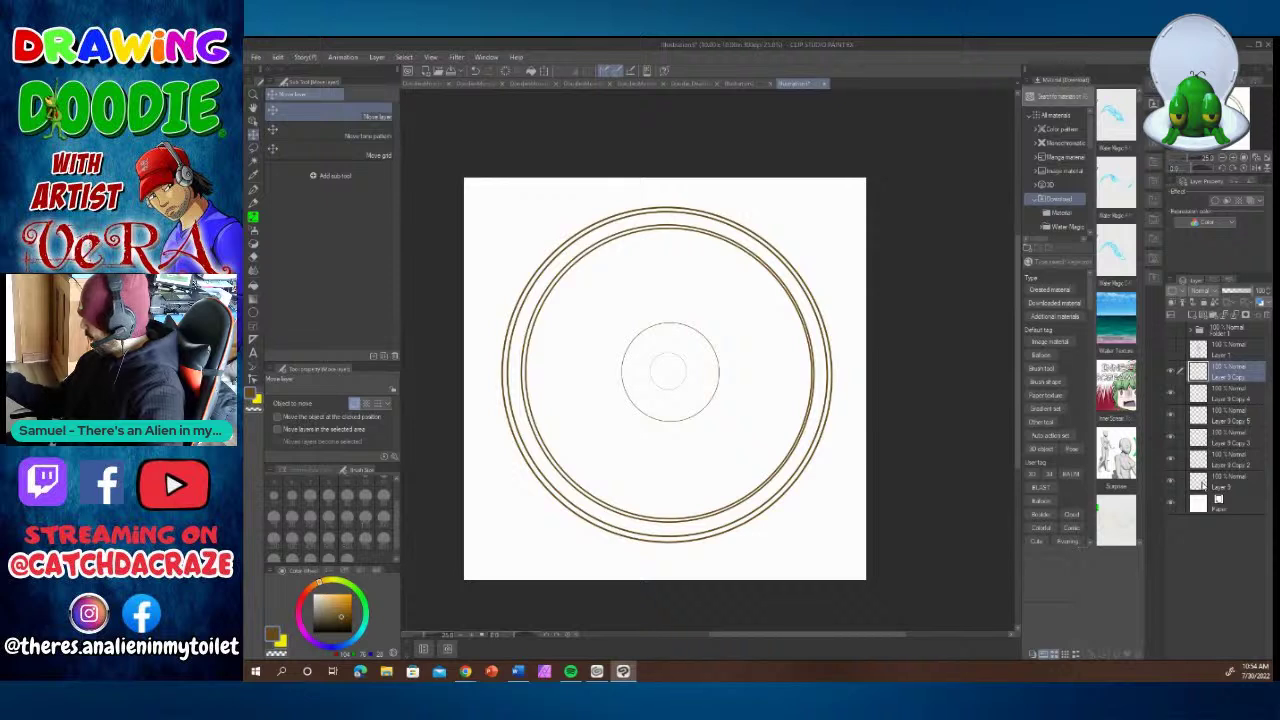
left_click(1200, 480, "shift")
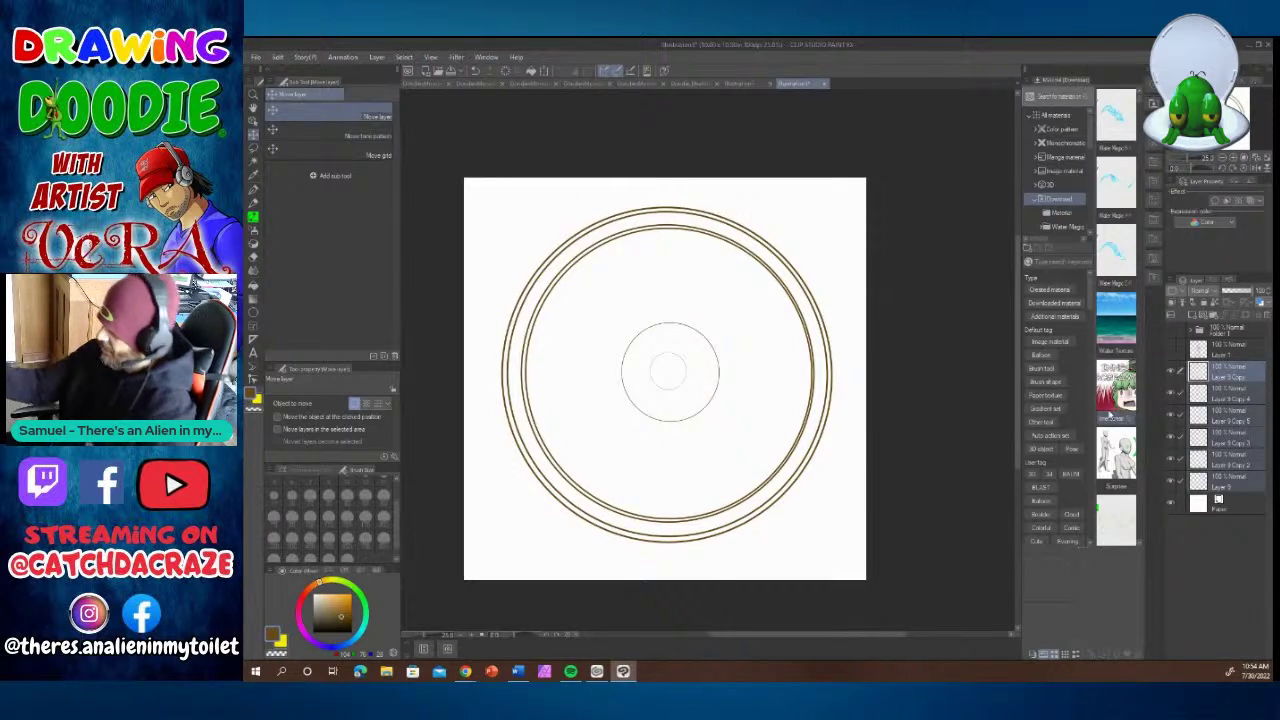
left_click(377, 57)
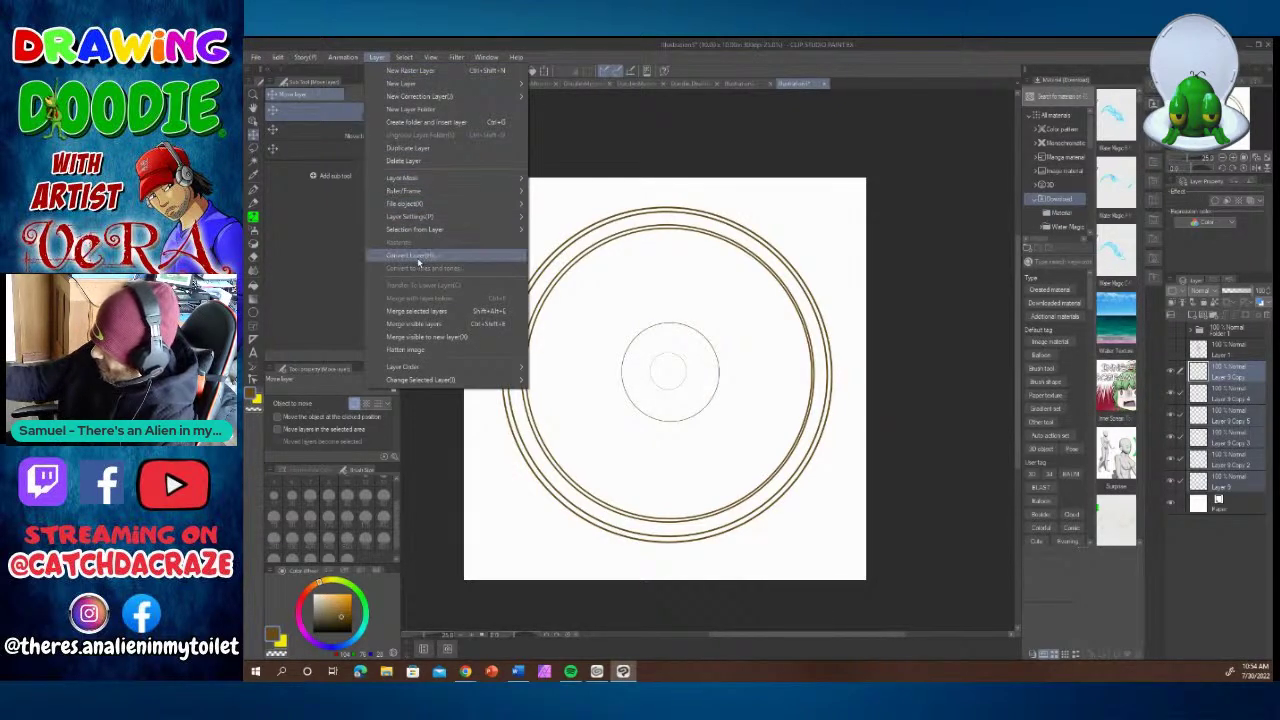
left_click(437, 313)
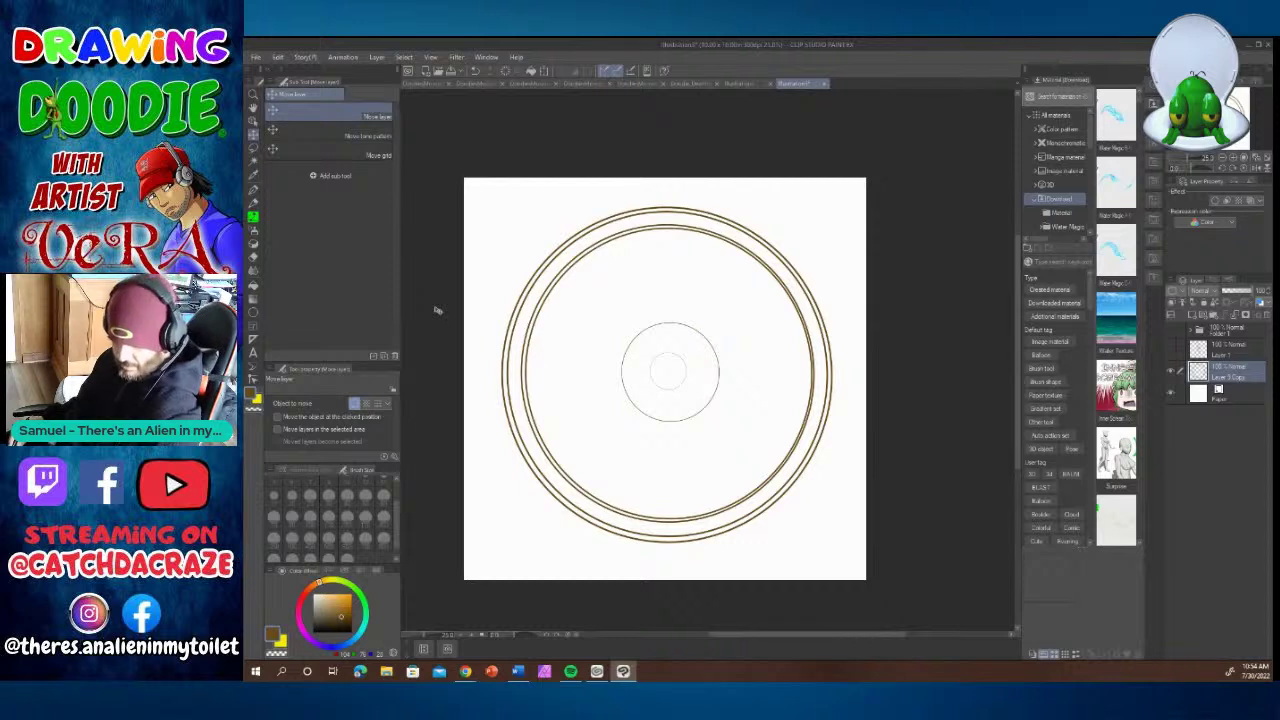
key("ctrl+z")
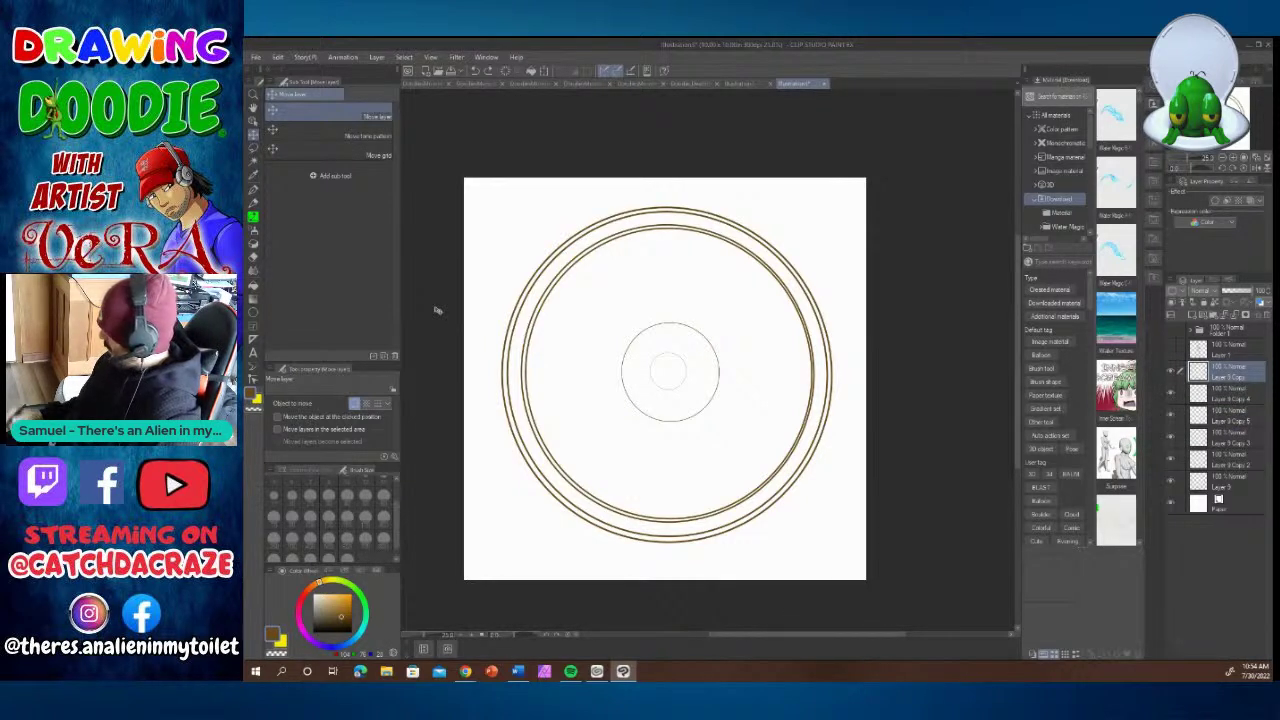
Identify the small circle's layer by toggling visibility and nudge that circle slightly left so it is centred around the innermost circle.
left_click(1173, 372)
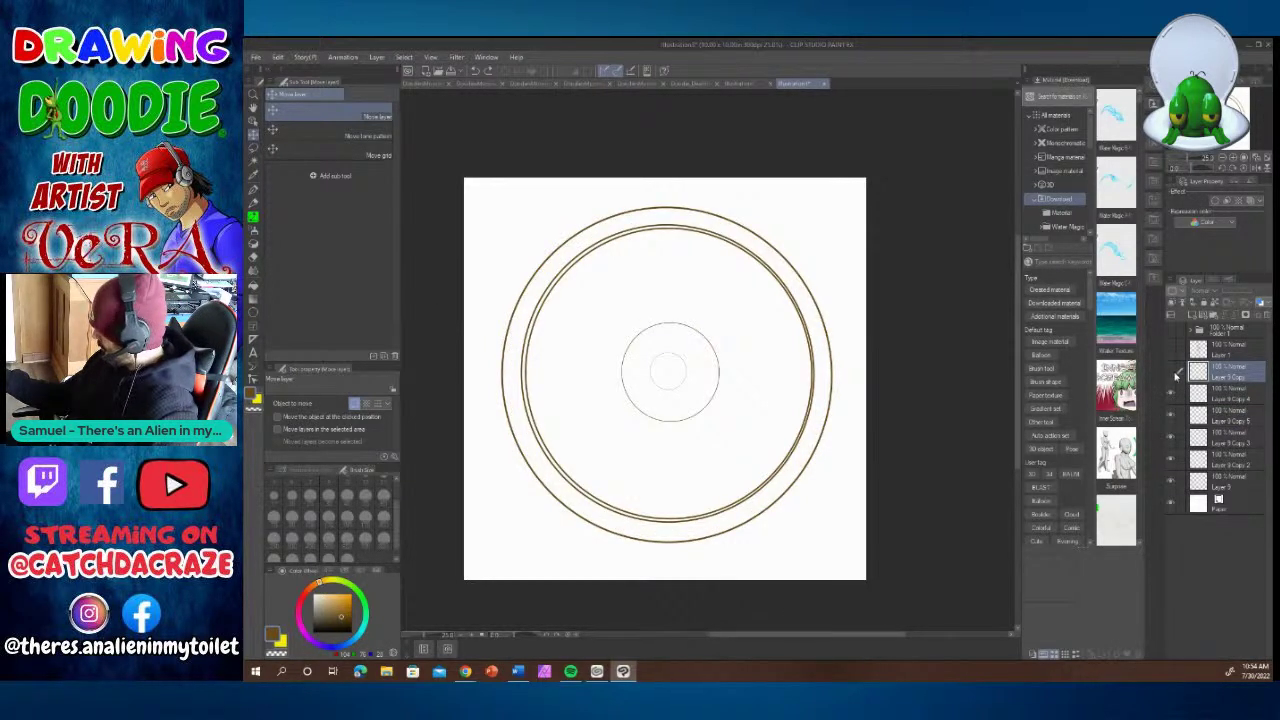
left_click(1173, 372)
left_click(1171, 396)
left_click(1171, 396)
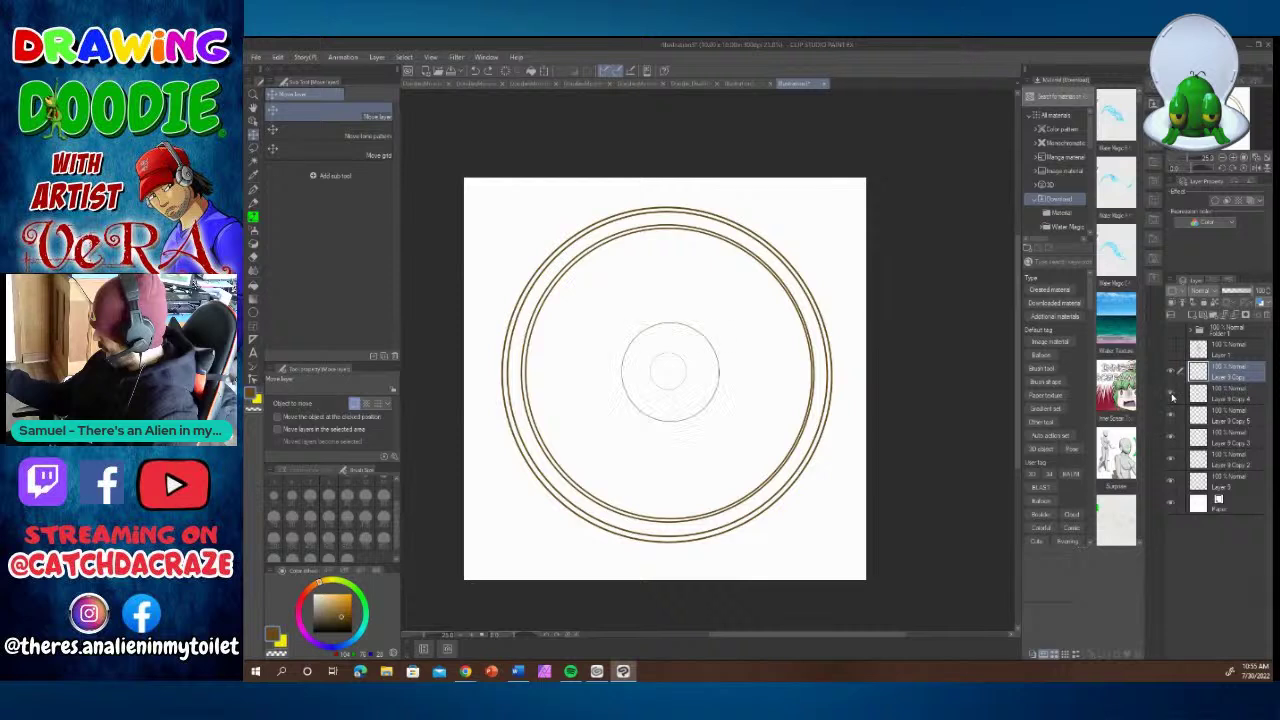
left_click(1205, 396)
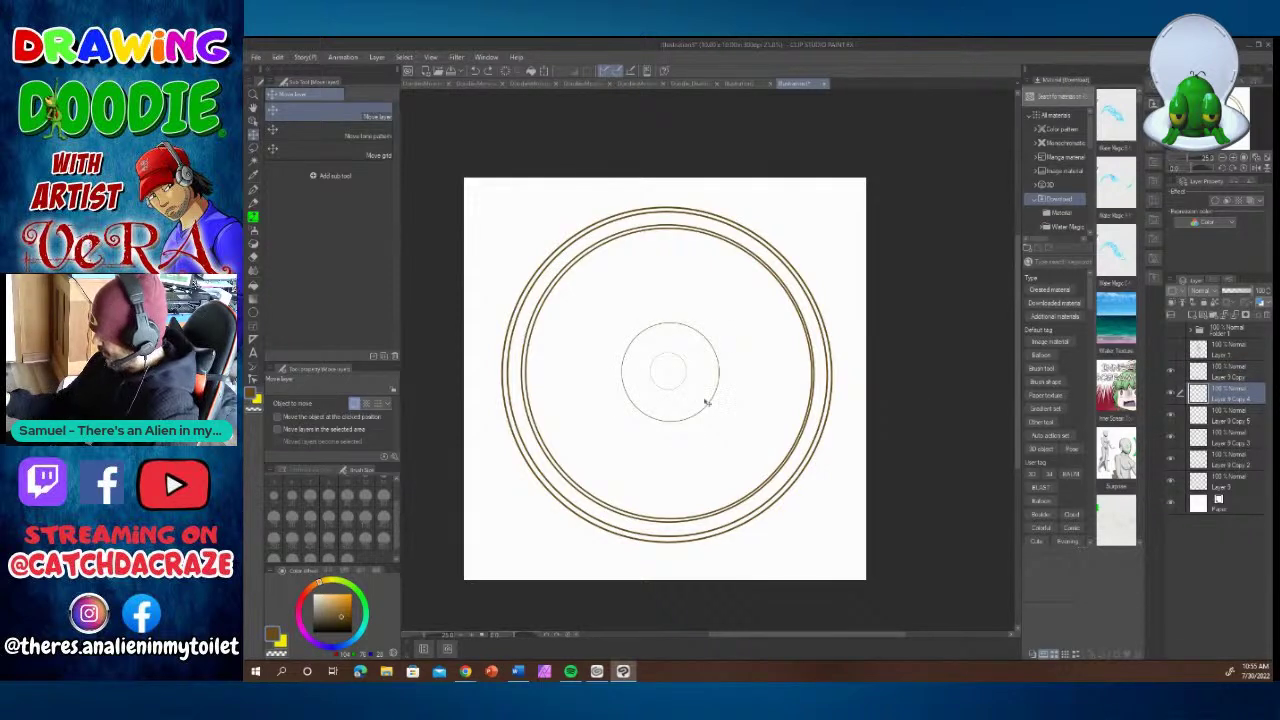
left_click_drag(707, 406, 705, 407)
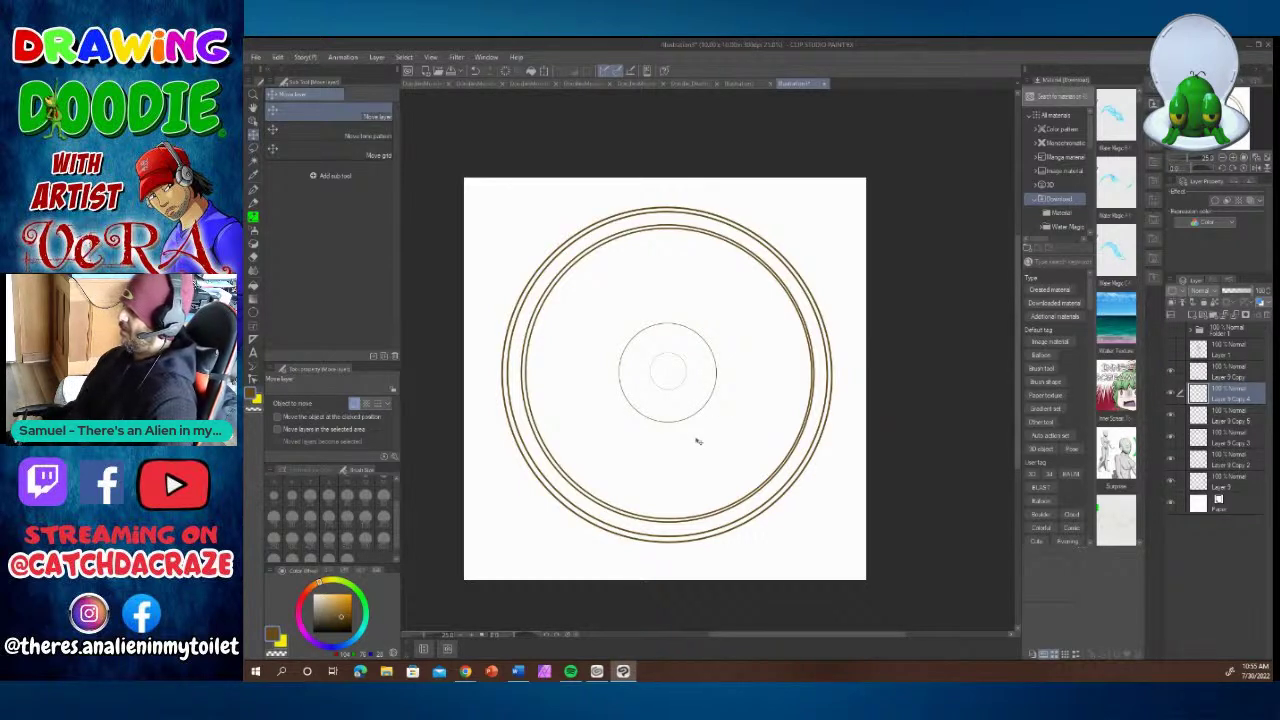
Select all six circle layers and merge them into one layer.
left_click(1201, 370)
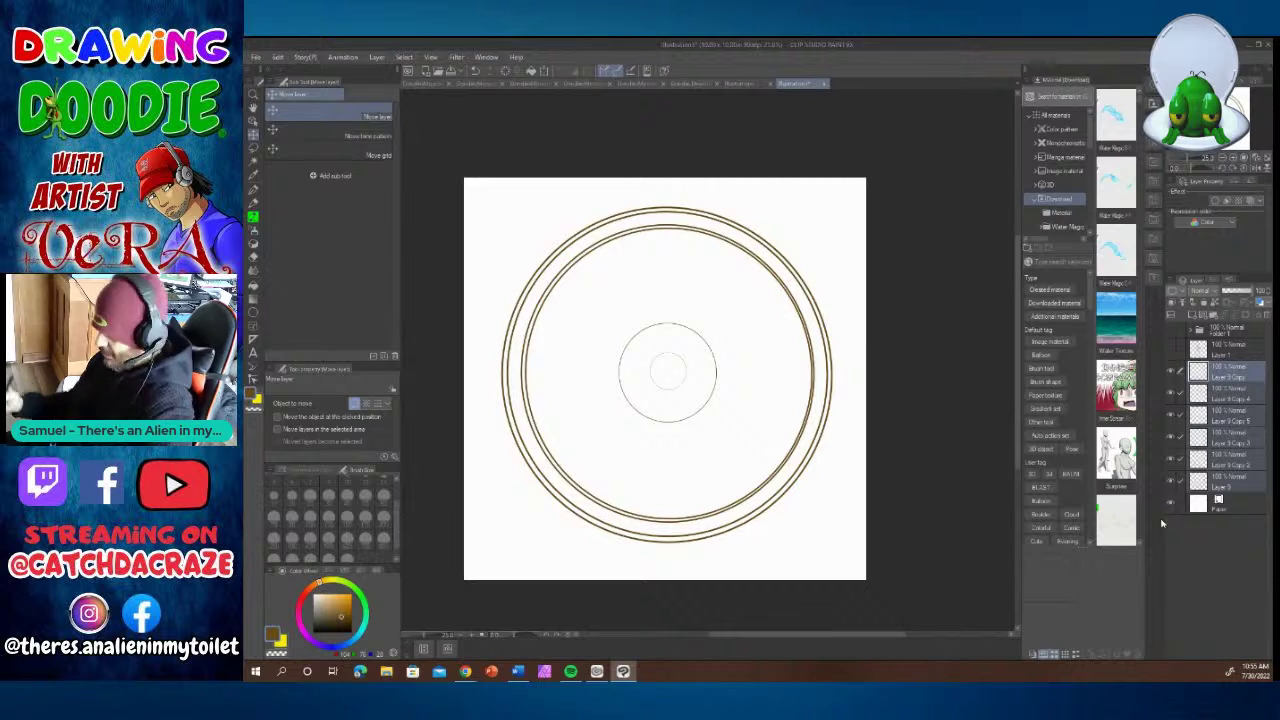
left_click(377, 57)
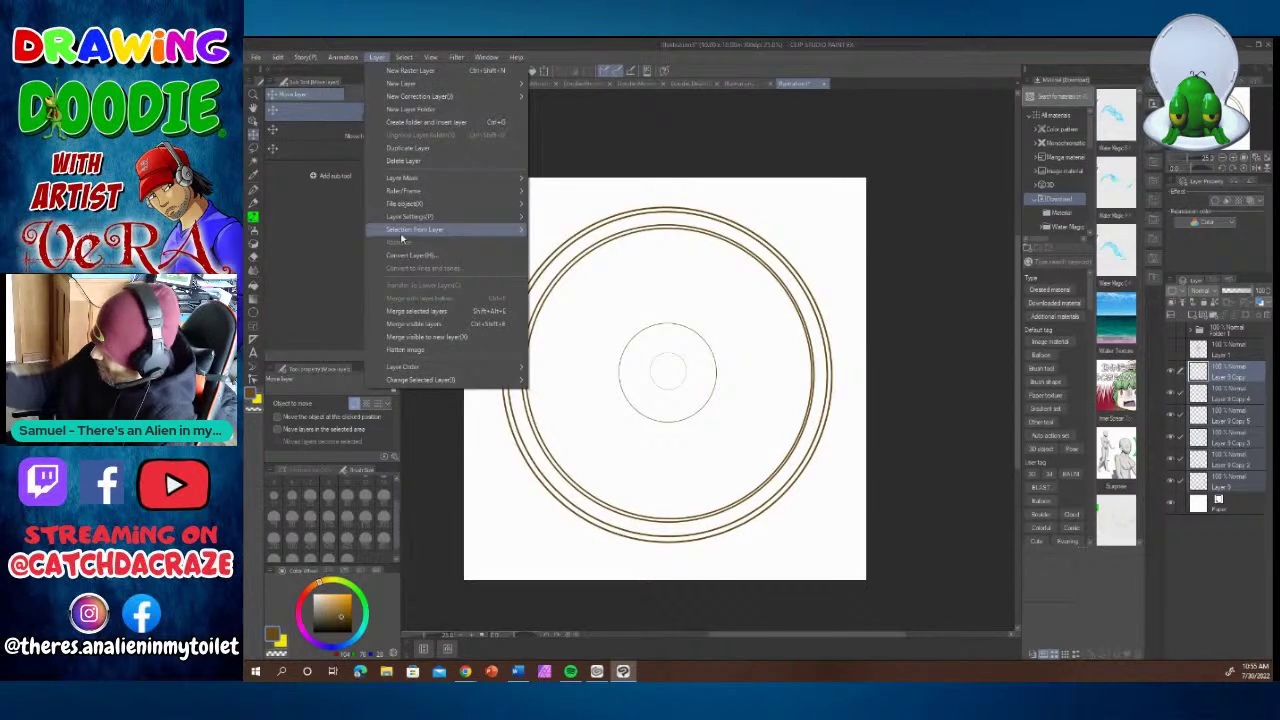
left_click(435, 312)
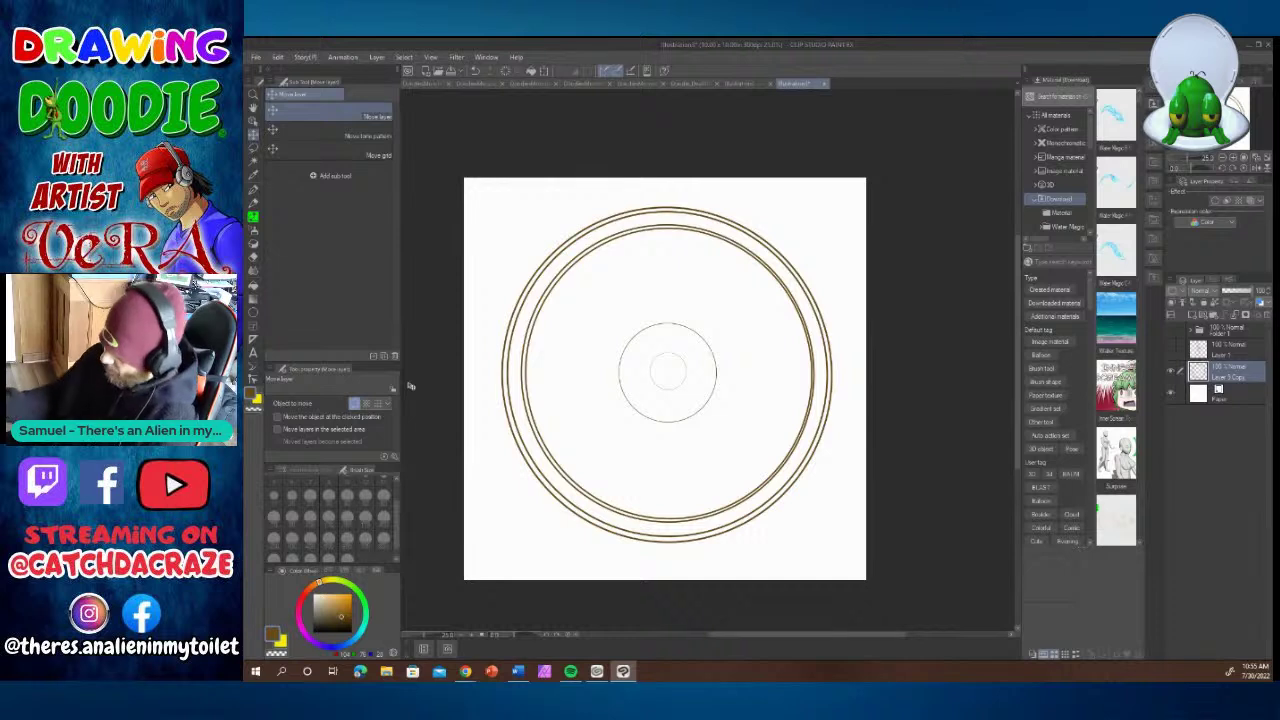
Fill the wide band of the outer ring with dark brown and the thin bands on both sides of it with lighter brown.
key("g")
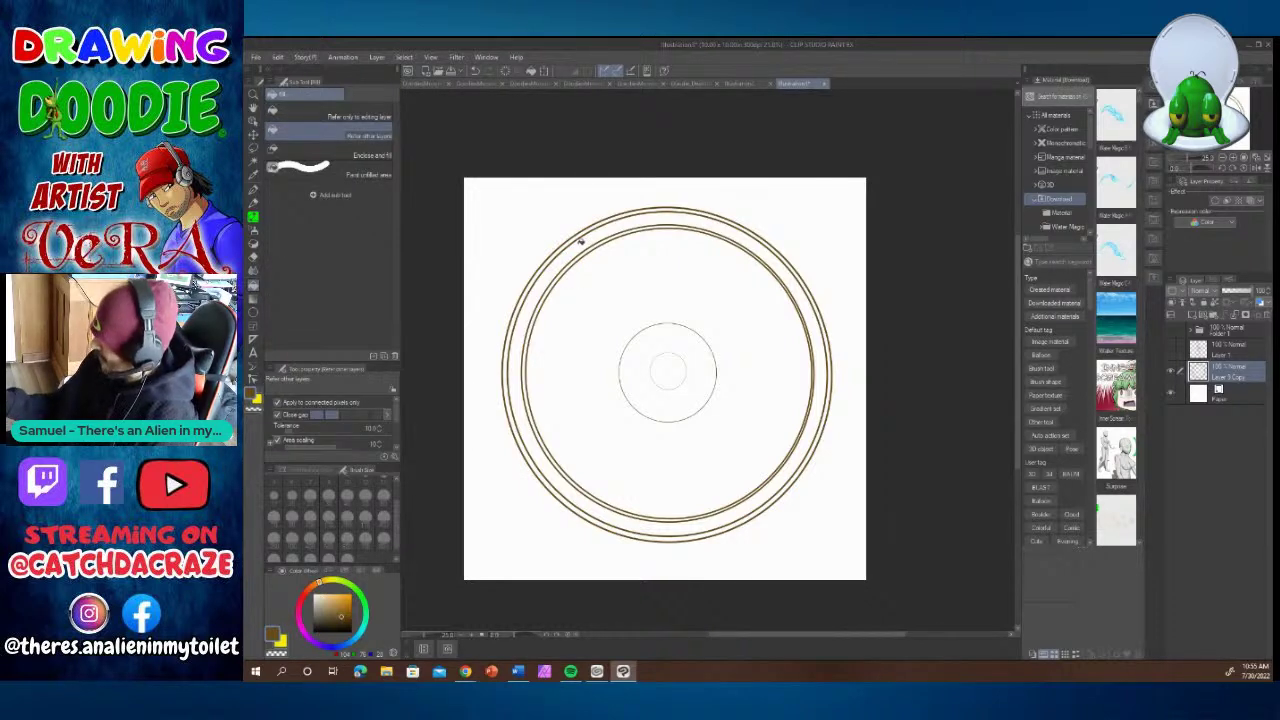
left_click(553, 275)
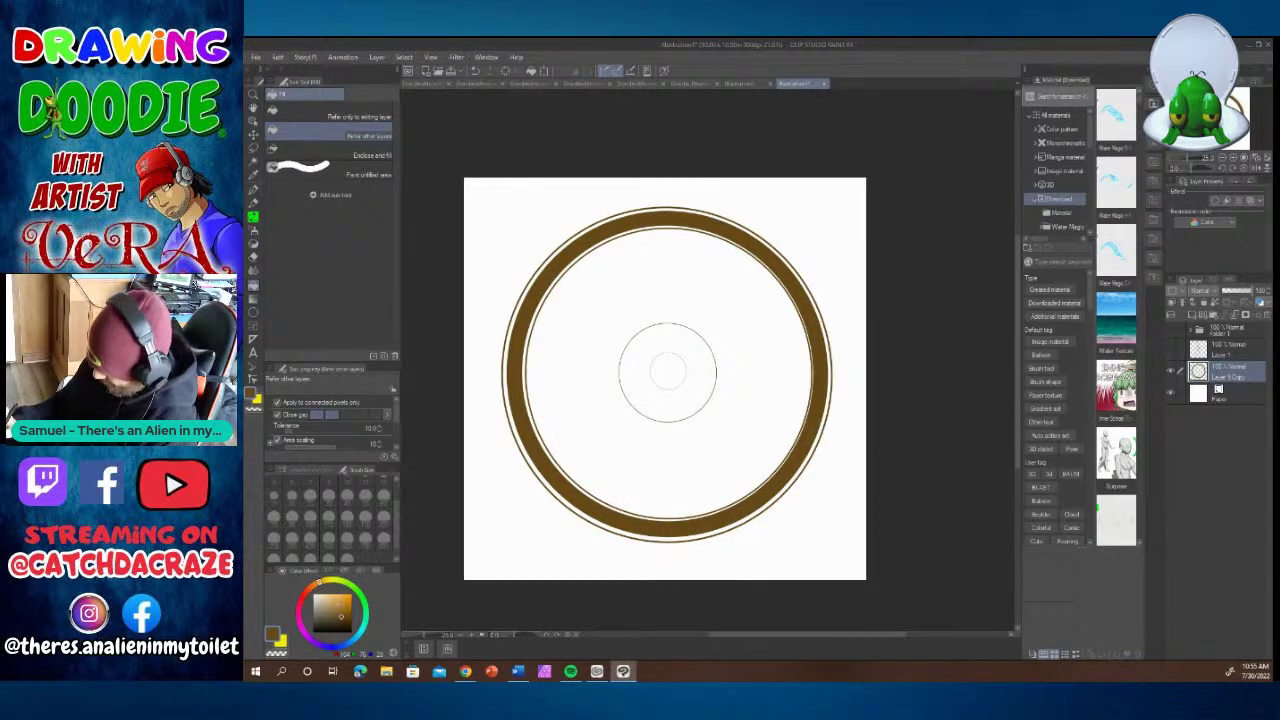
left_click(334, 612)
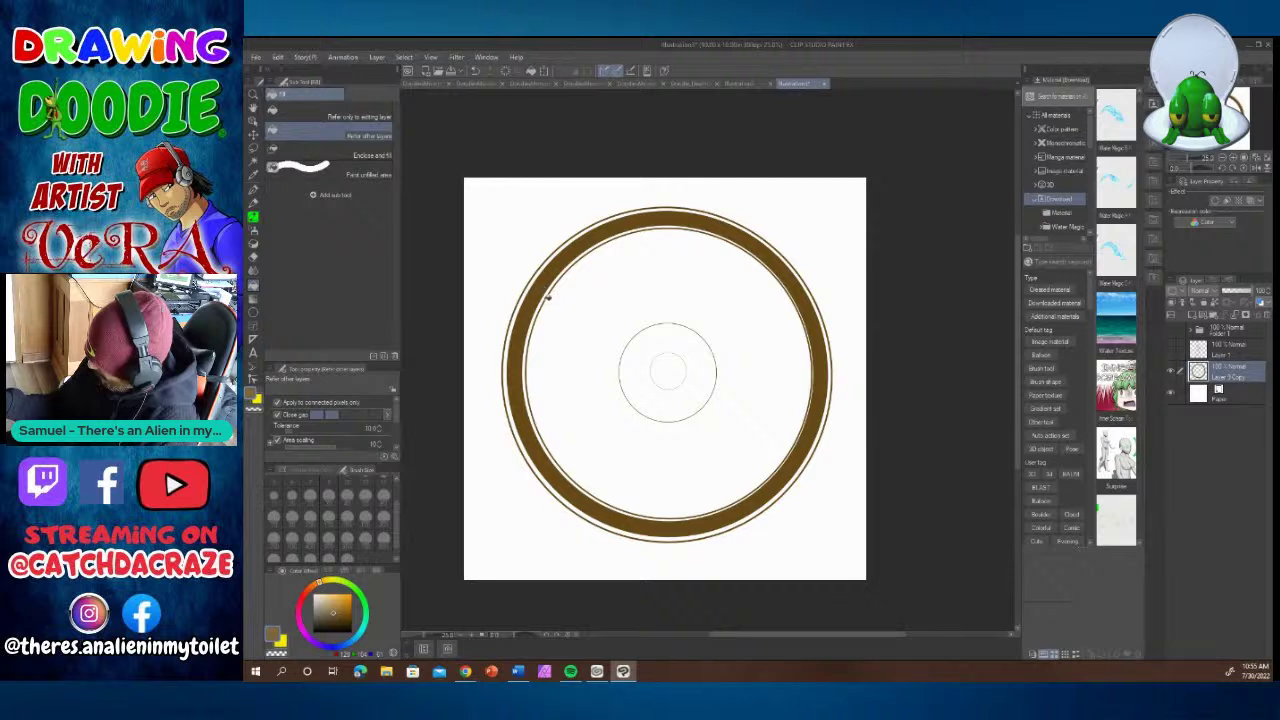
left_click(548, 295)
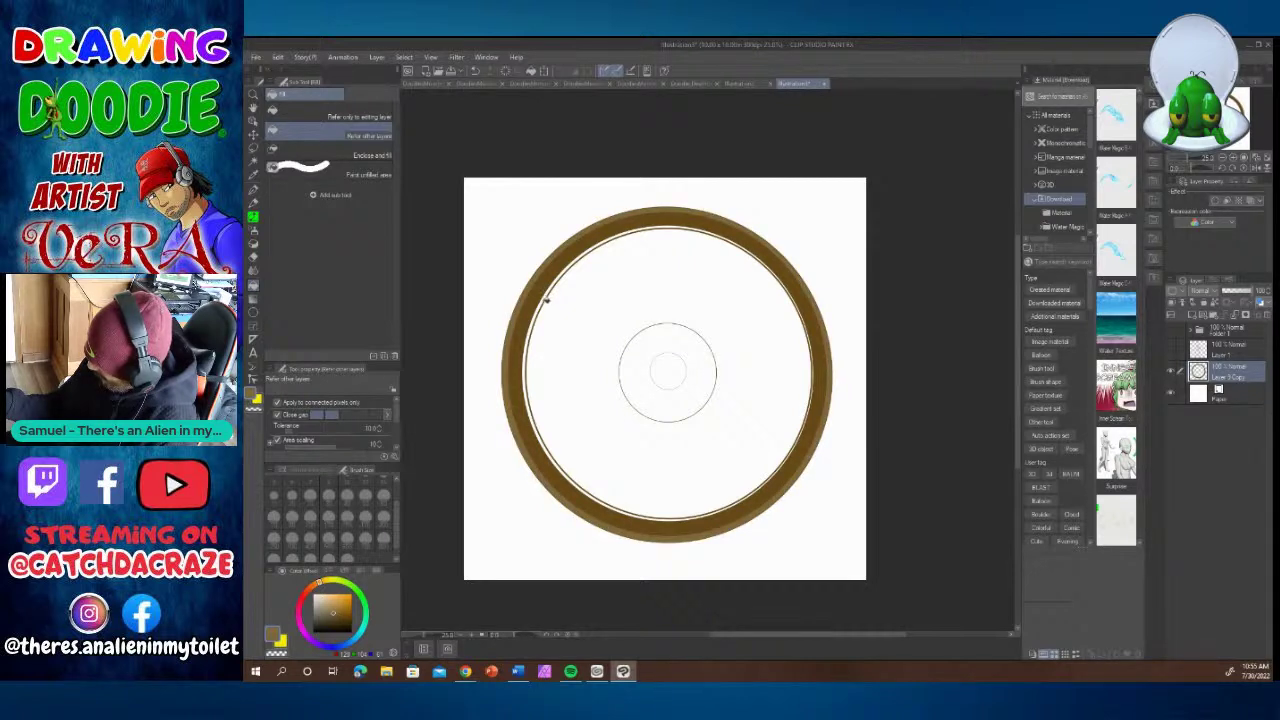
left_click(546, 297)
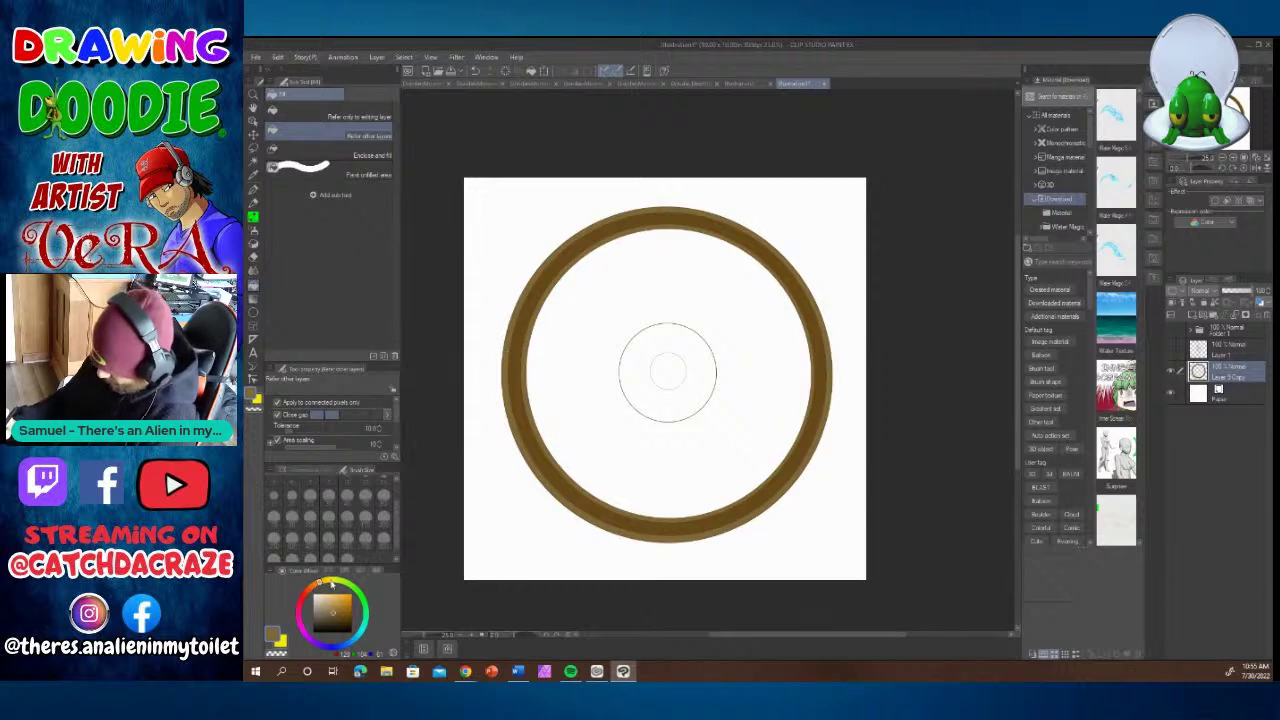
Choose a yellow colour and fill the band between the two small central circles.
left_click(331, 580)
left_click(342, 598)
left_click(650, 358)
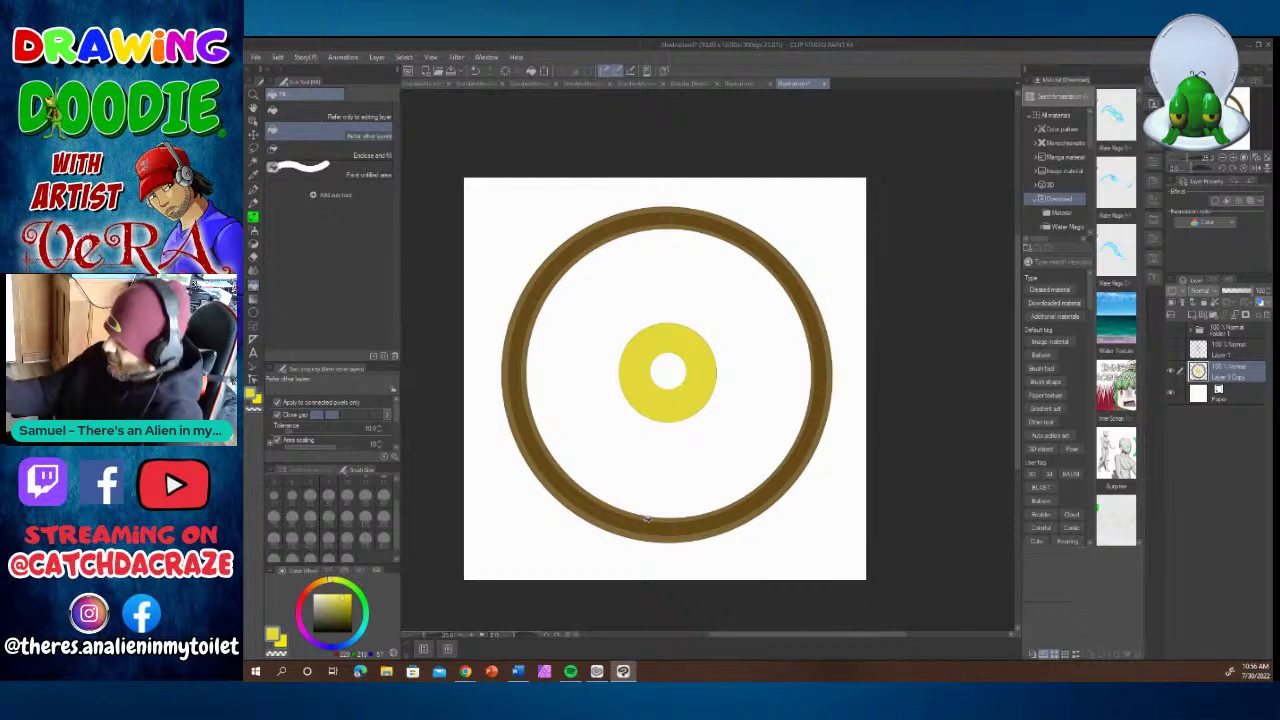
Sample the ring's dark brown and draw a small square outline at the top of its inner edge with the G-pen at size 10.
key("i")
left_click(549, 266)
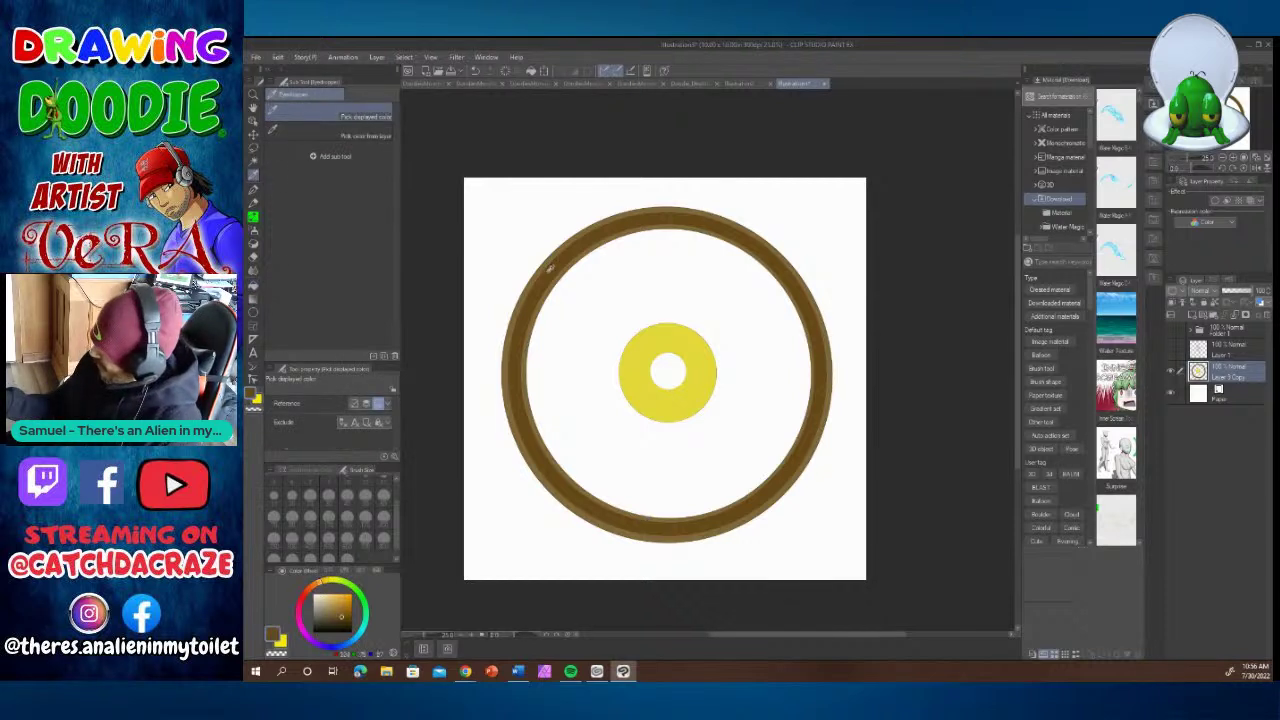
left_click(253, 190)
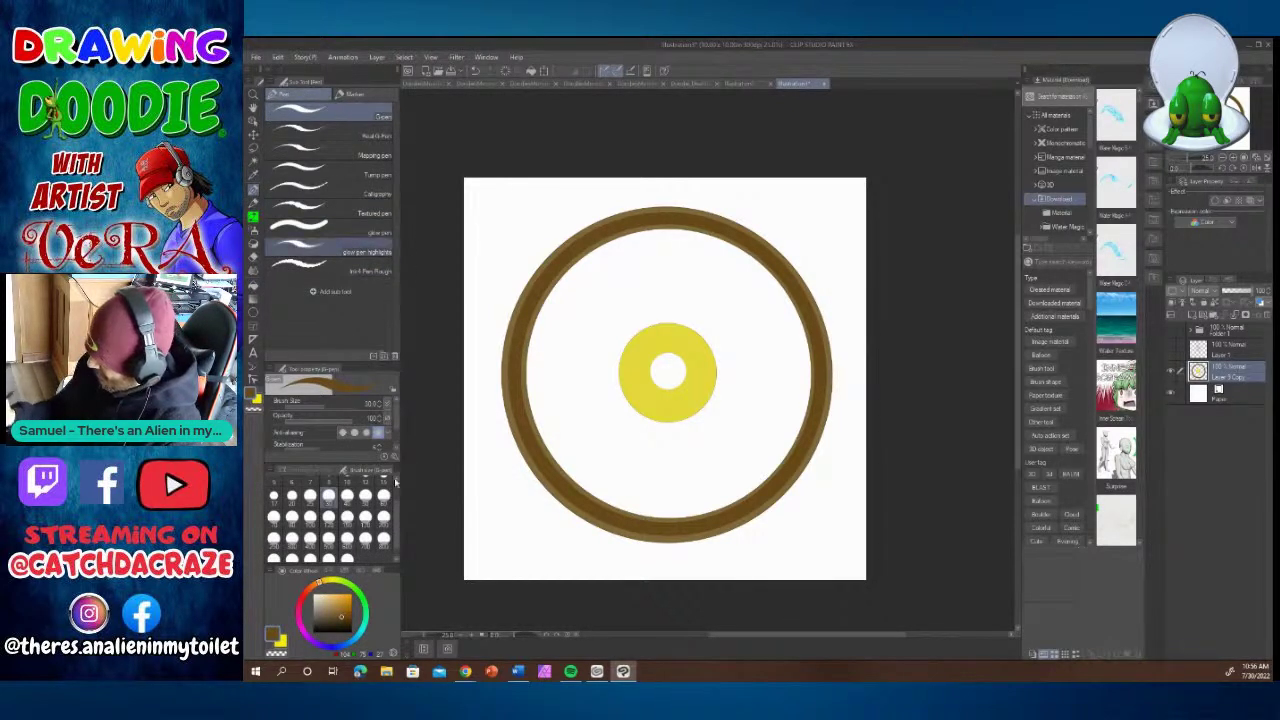
left_click(350, 488)
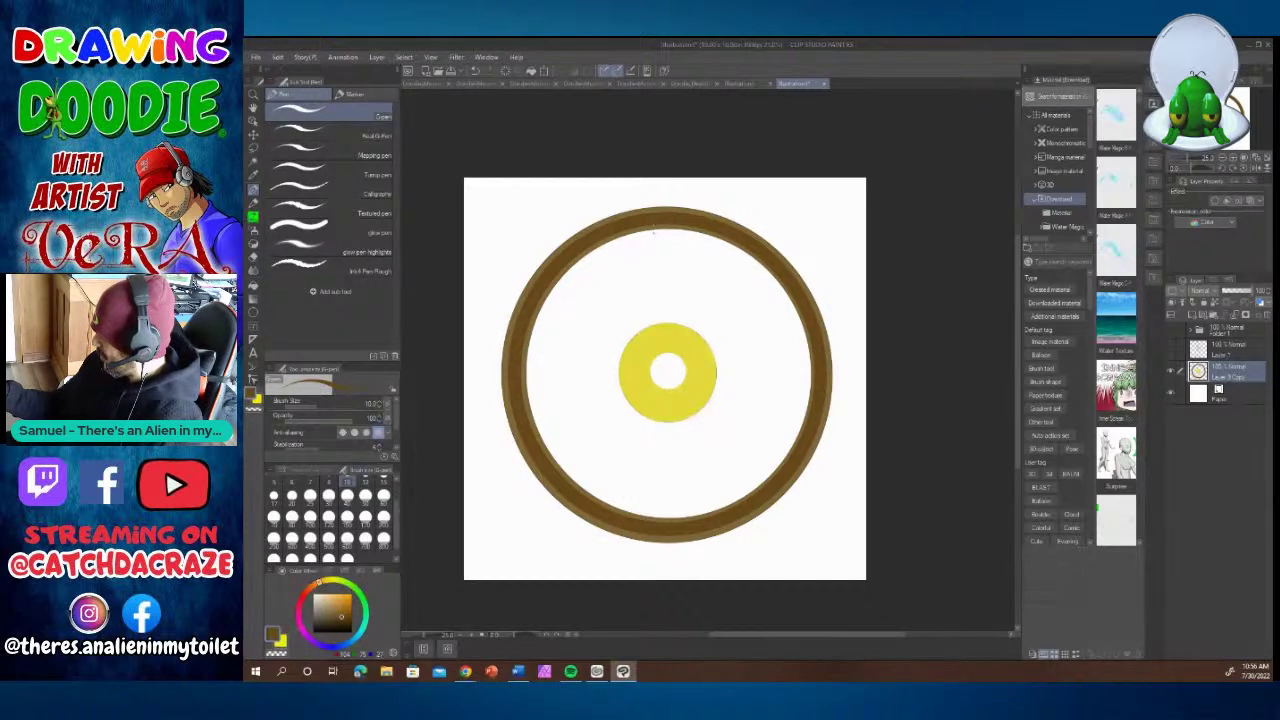
left_click(651, 254, "shift")
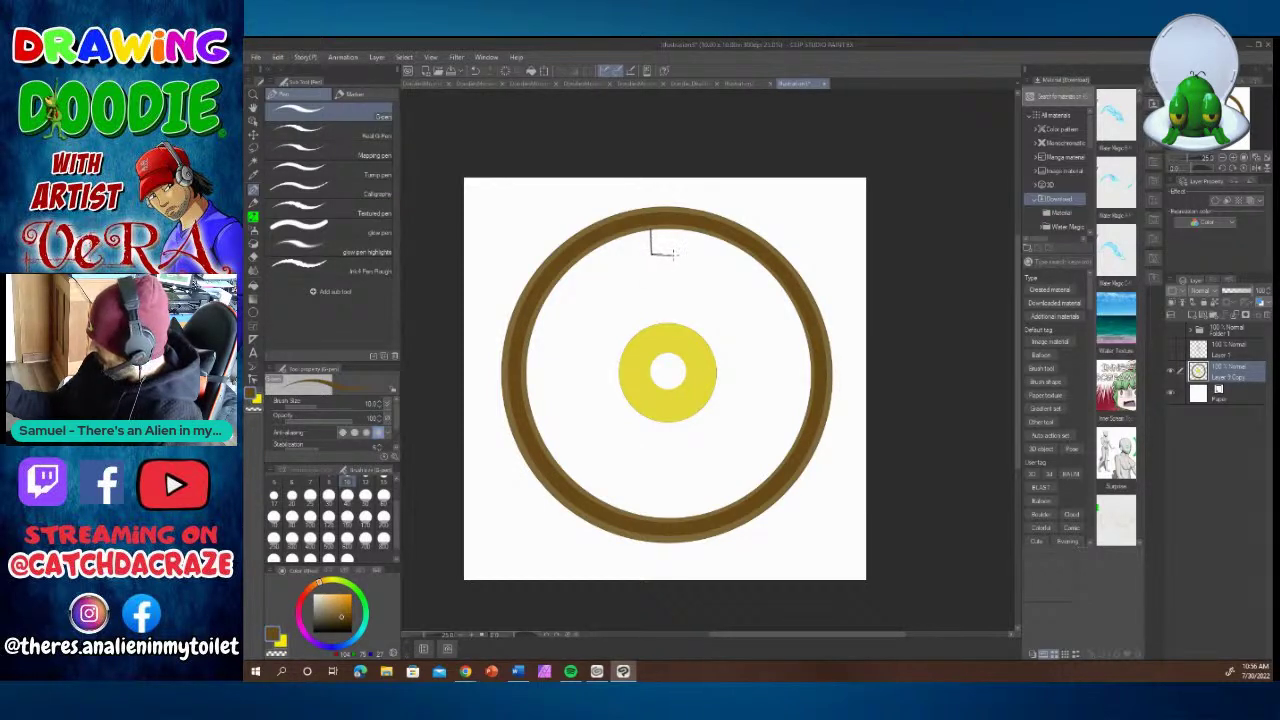
left_click_drag(676, 253, 674, 229)
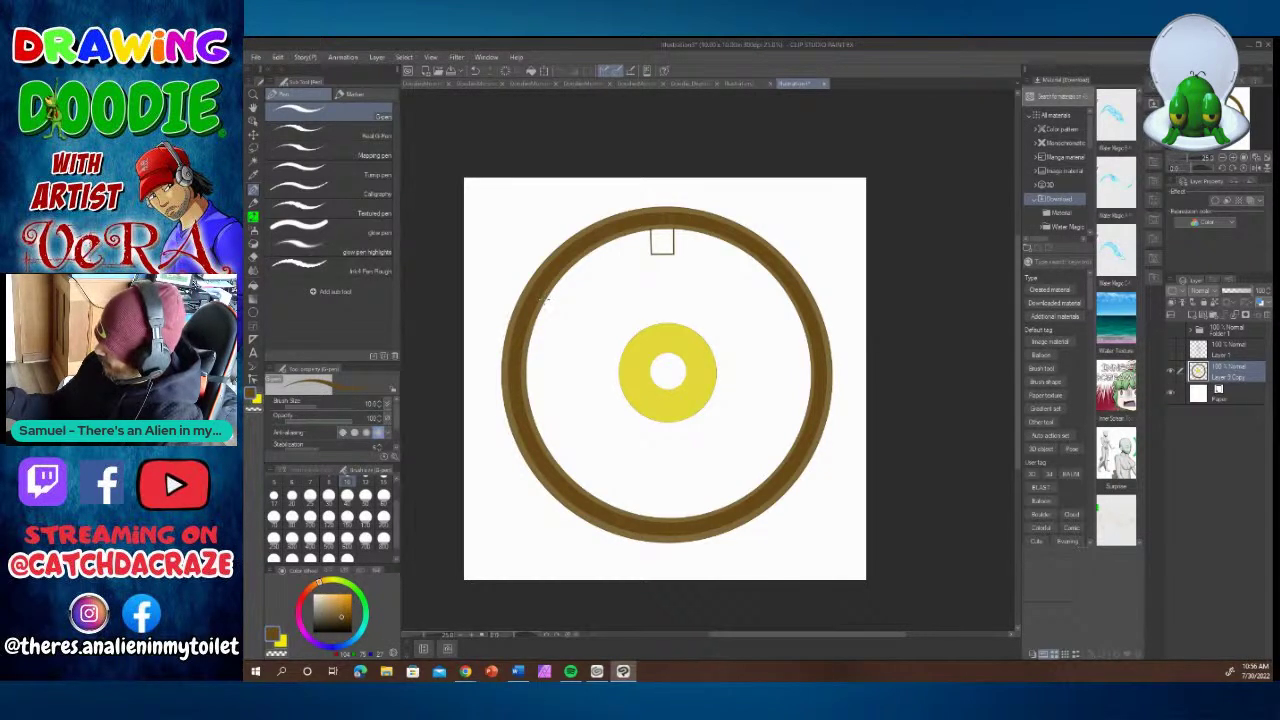
Draw five more small square outlines along the ring's inner edge at the upper left, lower right, upper right, lower left and bottom.
mouse_move(546, 300)
left_mouse_down()
mouse_move(566, 314)
mouse_move(562, 334)
mouse_move(534, 324)
left_mouse_up()
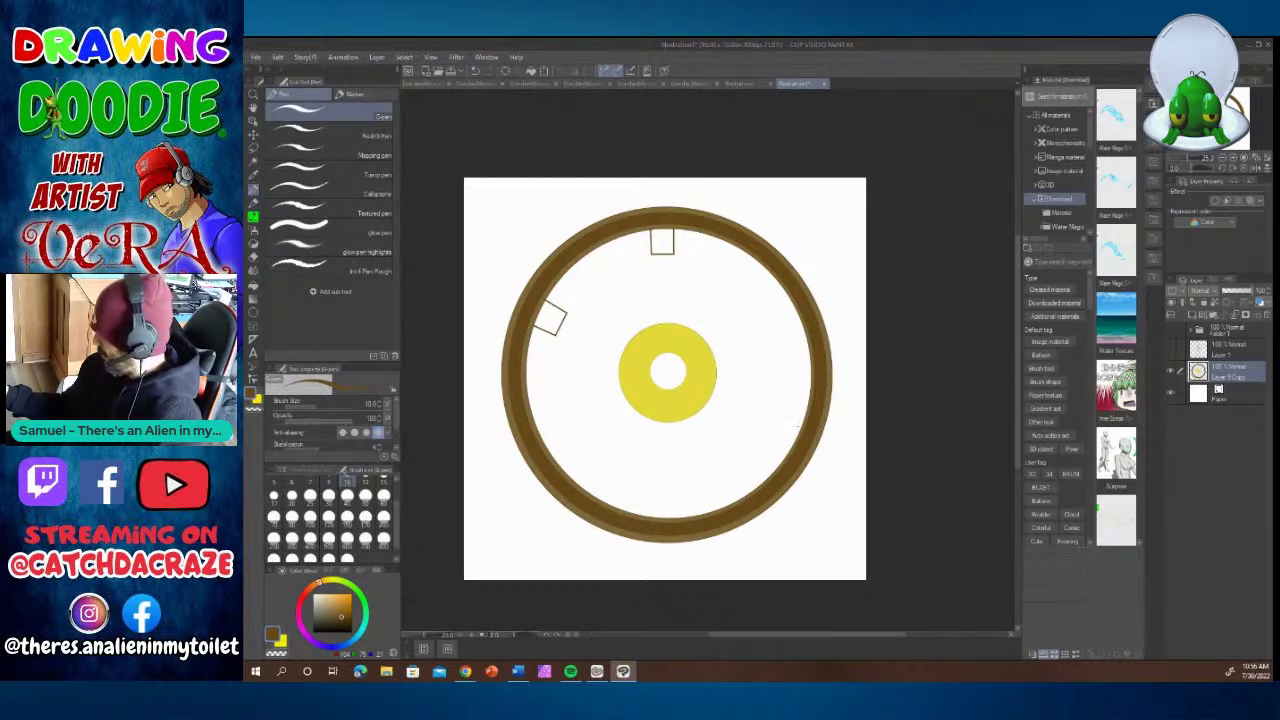
mouse_move(798, 425)
left_mouse_down()
mouse_move(776, 412)
mouse_move(767, 431)
mouse_move(771, 450)
mouse_move(788, 448)
left_mouse_up()
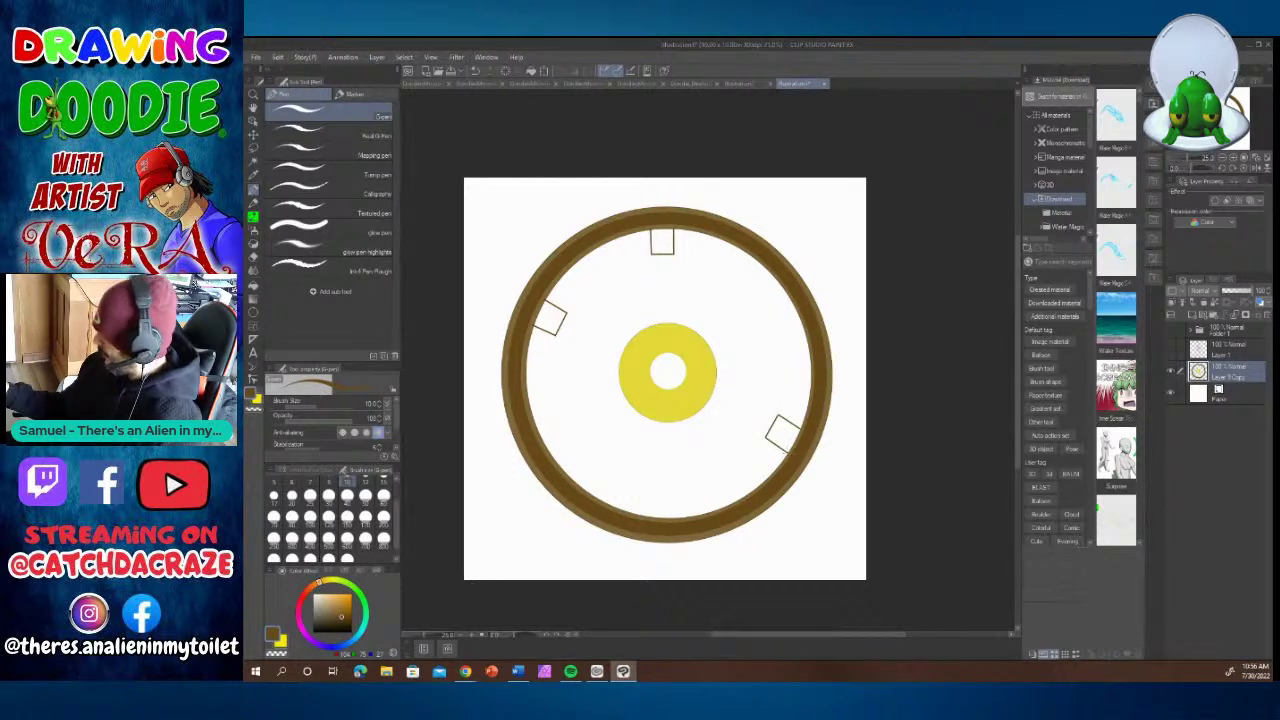
mouse_move(757, 258)
left_mouse_down()
mouse_move(742, 285)
mouse_move(763, 298)
mouse_move(778, 285)
mouse_move(760, 263)
left_mouse_up()
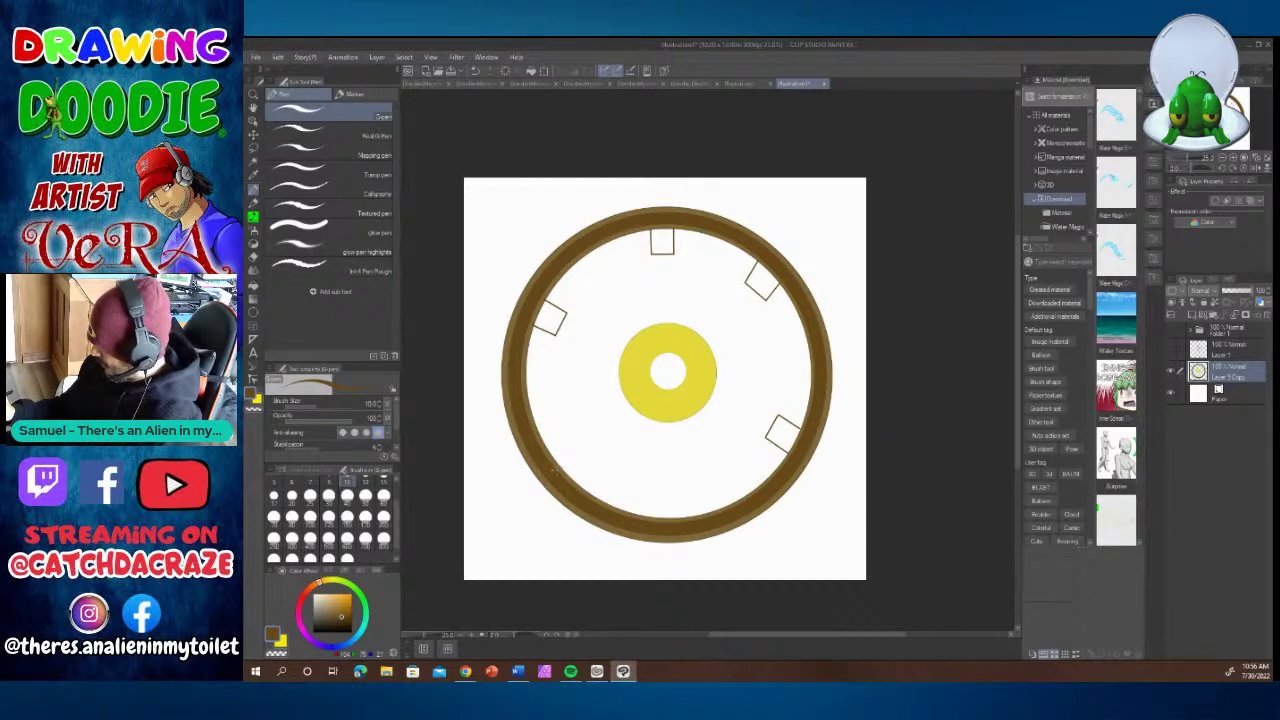
mouse_move(563, 474)
left_mouse_down()
mouse_move(580, 450)
mouse_move(612, 476)
left_mouse_up()
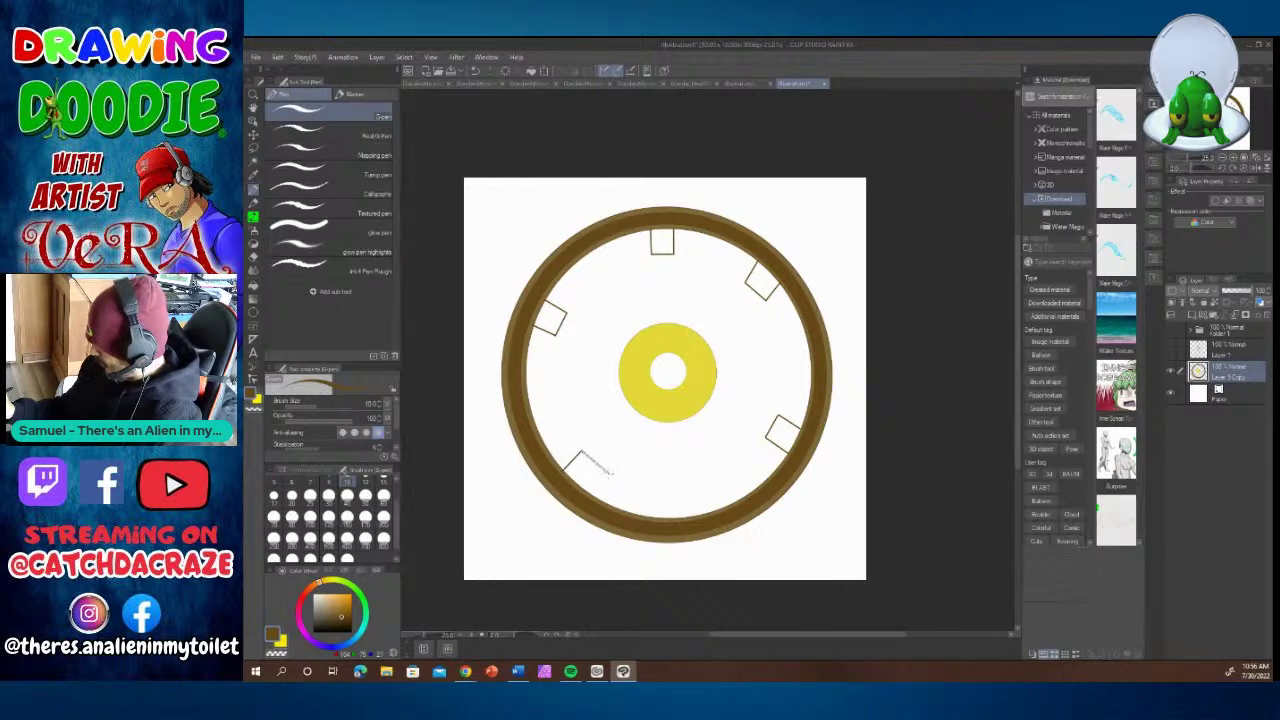
left_click(610, 474, "shift")
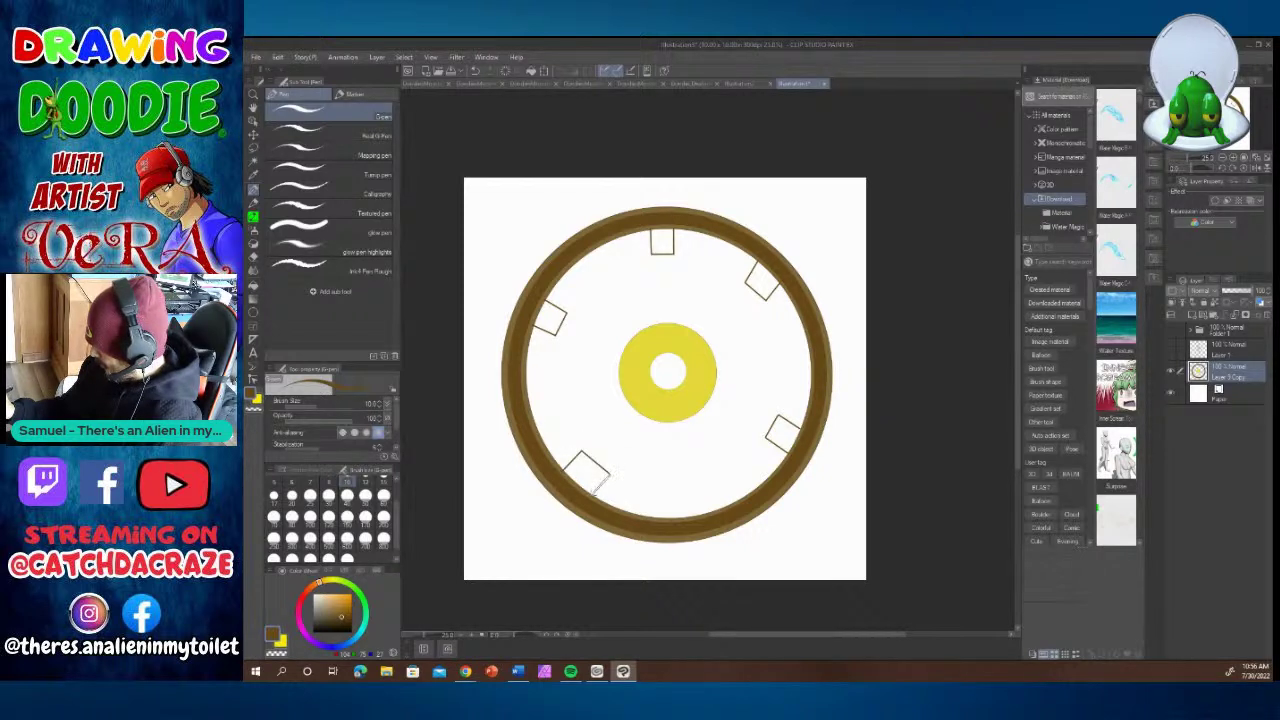
left_click(592, 495, "shift")
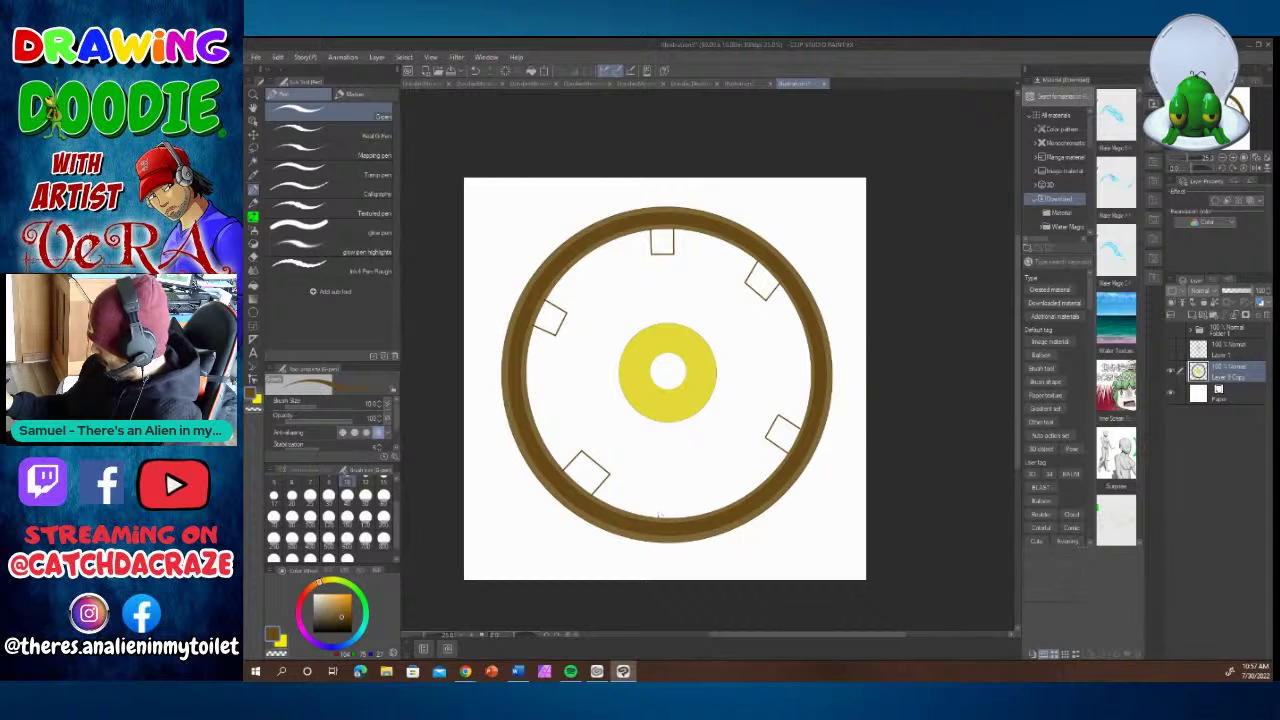
mouse_move(658, 517)
left_mouse_down()
mouse_move(659, 490)
mouse_move(694, 492)
mouse_move(693, 517)
left_mouse_up()
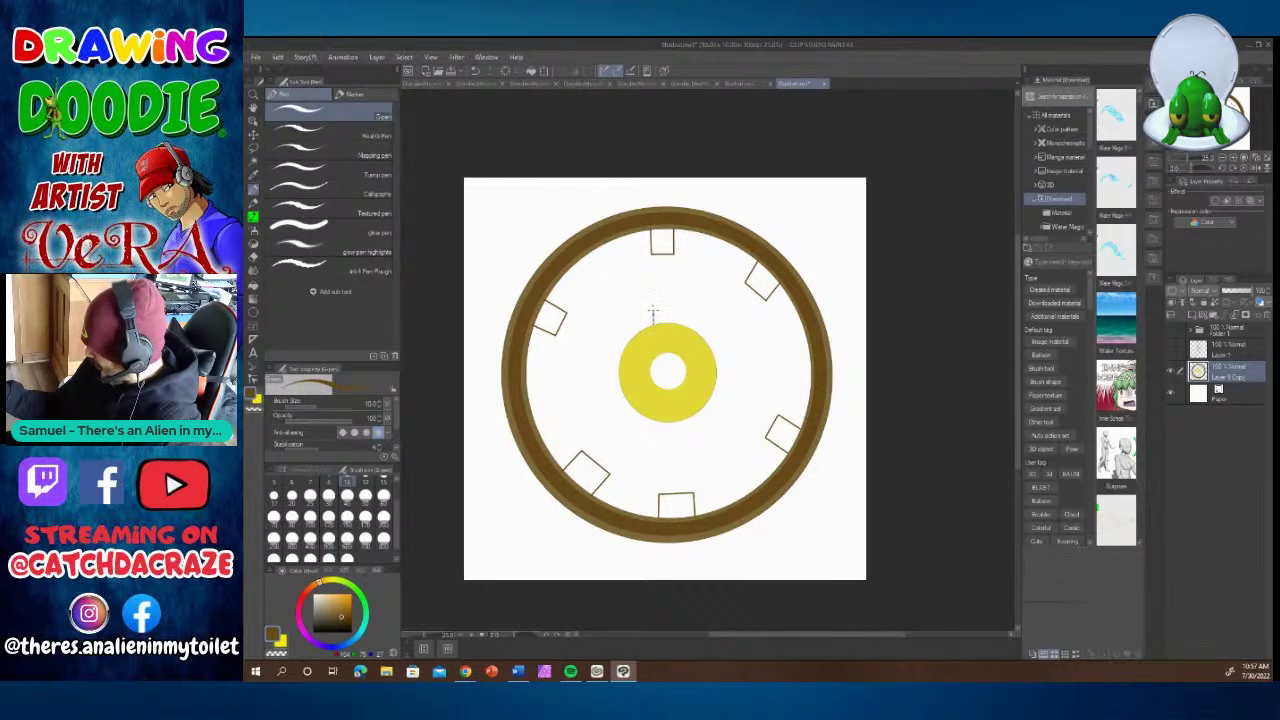
Draw six small square outlines around the outer edge of the yellow hub, one facing each square on the ring.
mouse_move(651, 325)
left_mouse_down()
mouse_move(653, 303)
mouse_move(675, 303)
mouse_move(676, 323)
left_mouse_up()
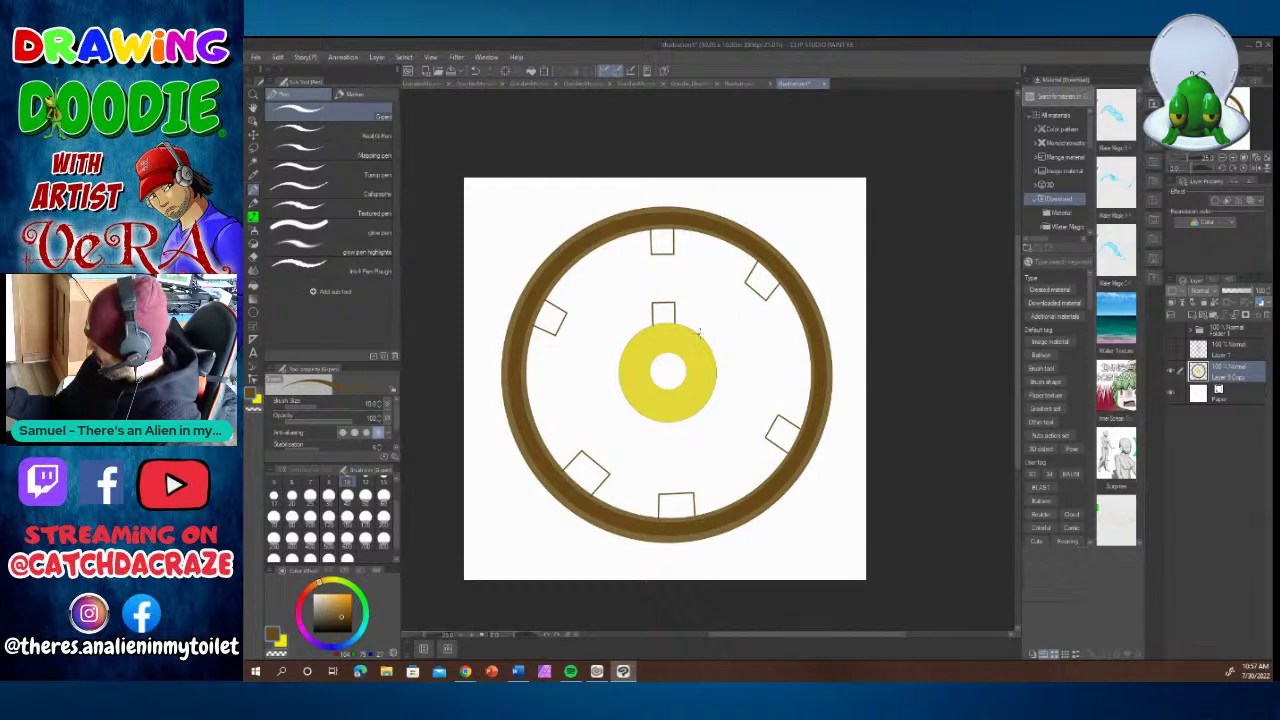
mouse_move(699, 334)
left_mouse_down()
mouse_move(713, 322)
mouse_move(730, 339)
mouse_move(716, 360)
left_mouse_up()
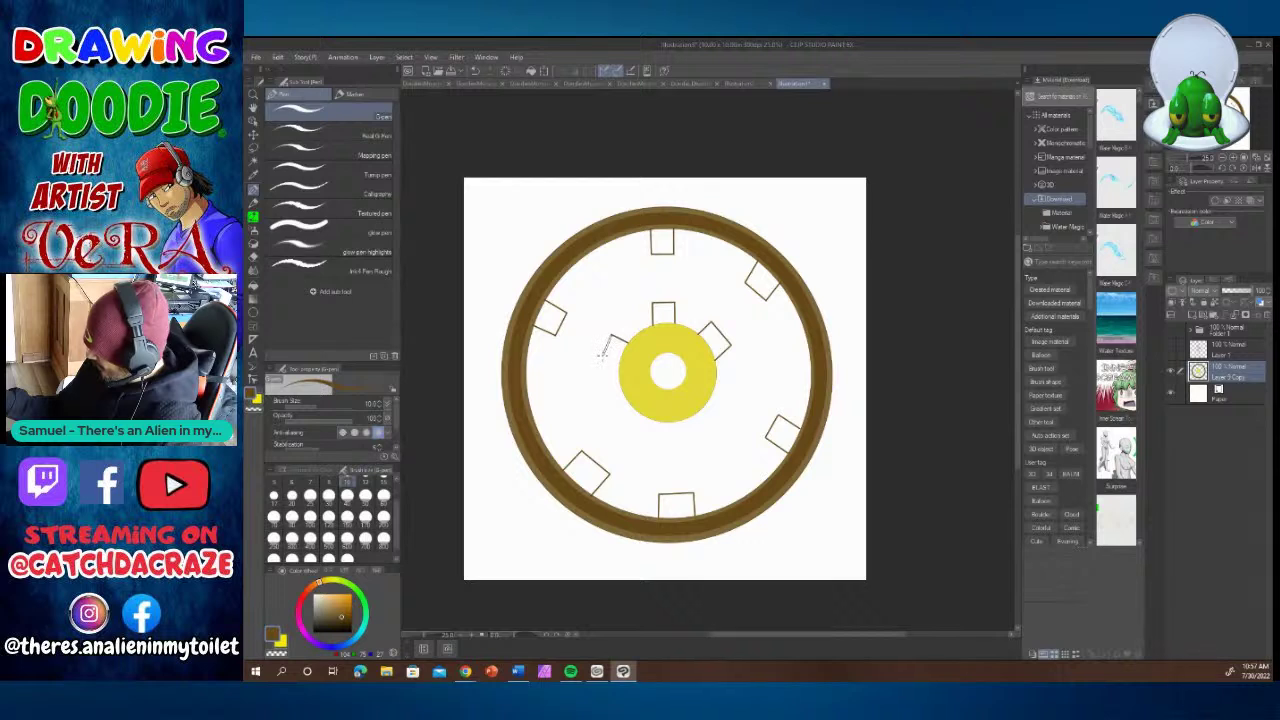
left_click(602, 359, "shift")
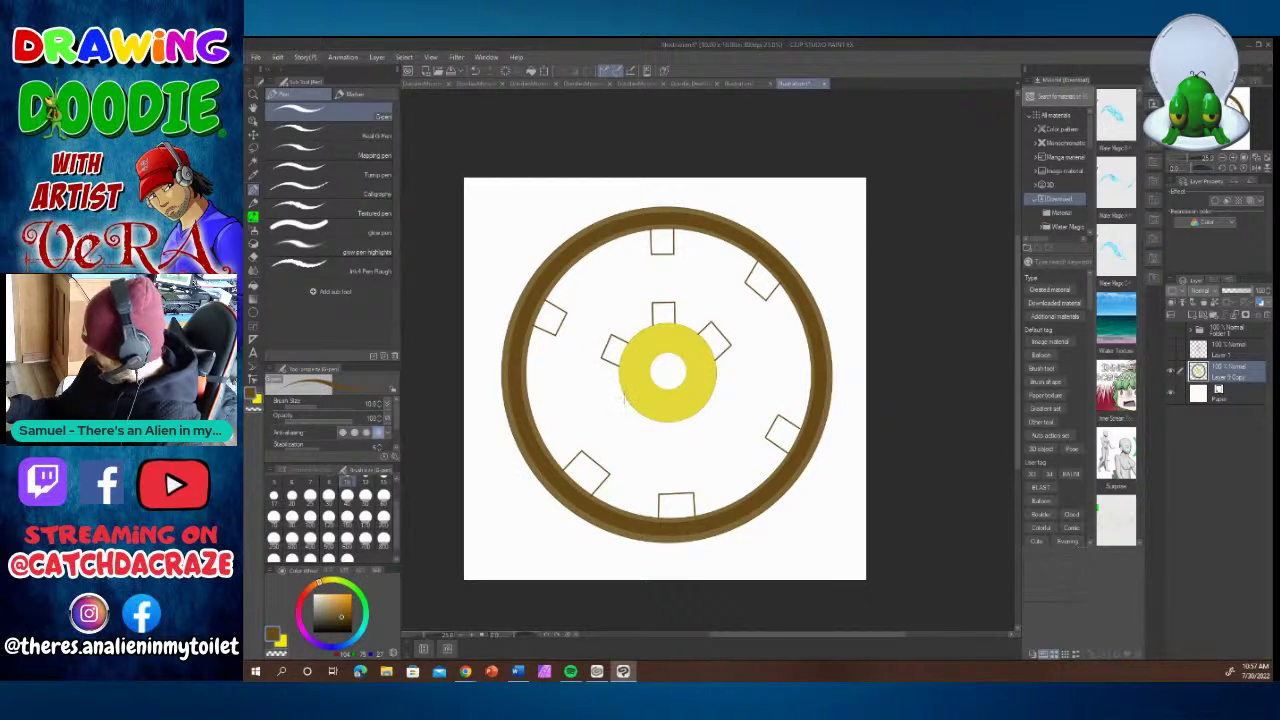
mouse_move(625, 395)
left_mouse_down()
mouse_move(609, 413)
mouse_move(637, 433)
mouse_move(650, 414)
left_mouse_up()
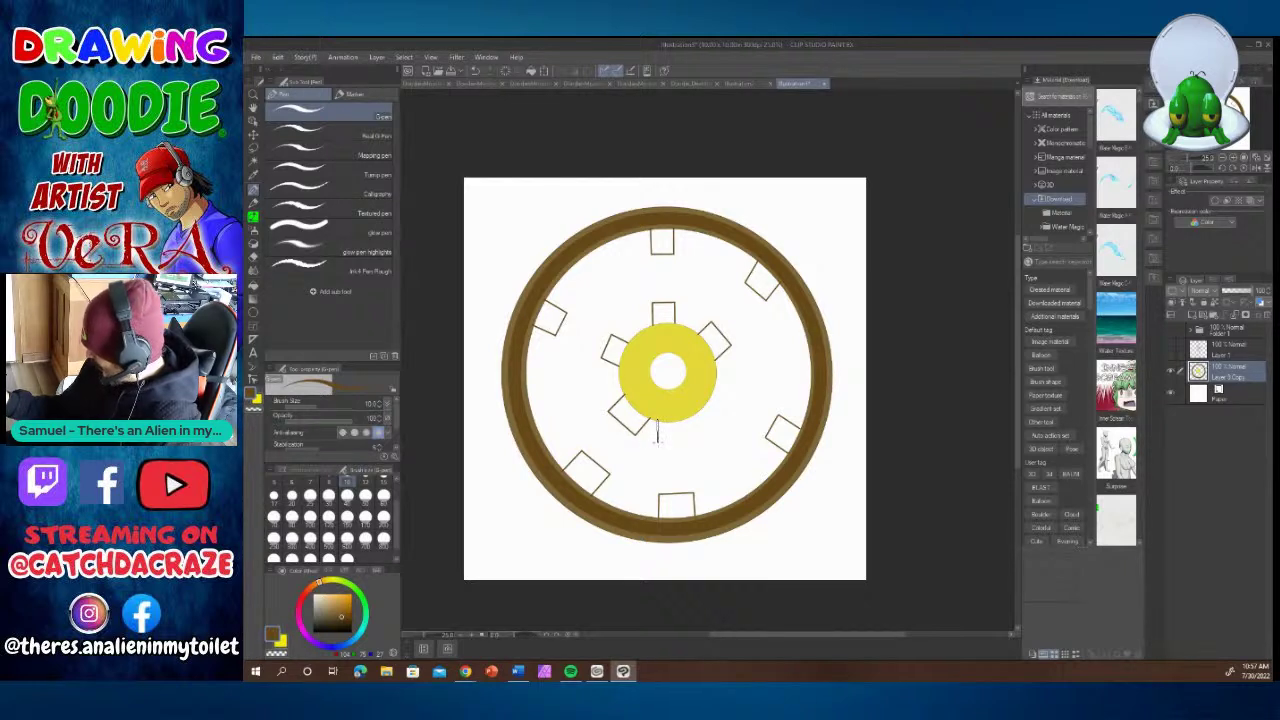
mouse_move(657, 420)
left_mouse_down()
mouse_move(657, 440)
mouse_move(690, 440)
mouse_move(691, 419)
left_mouse_up()
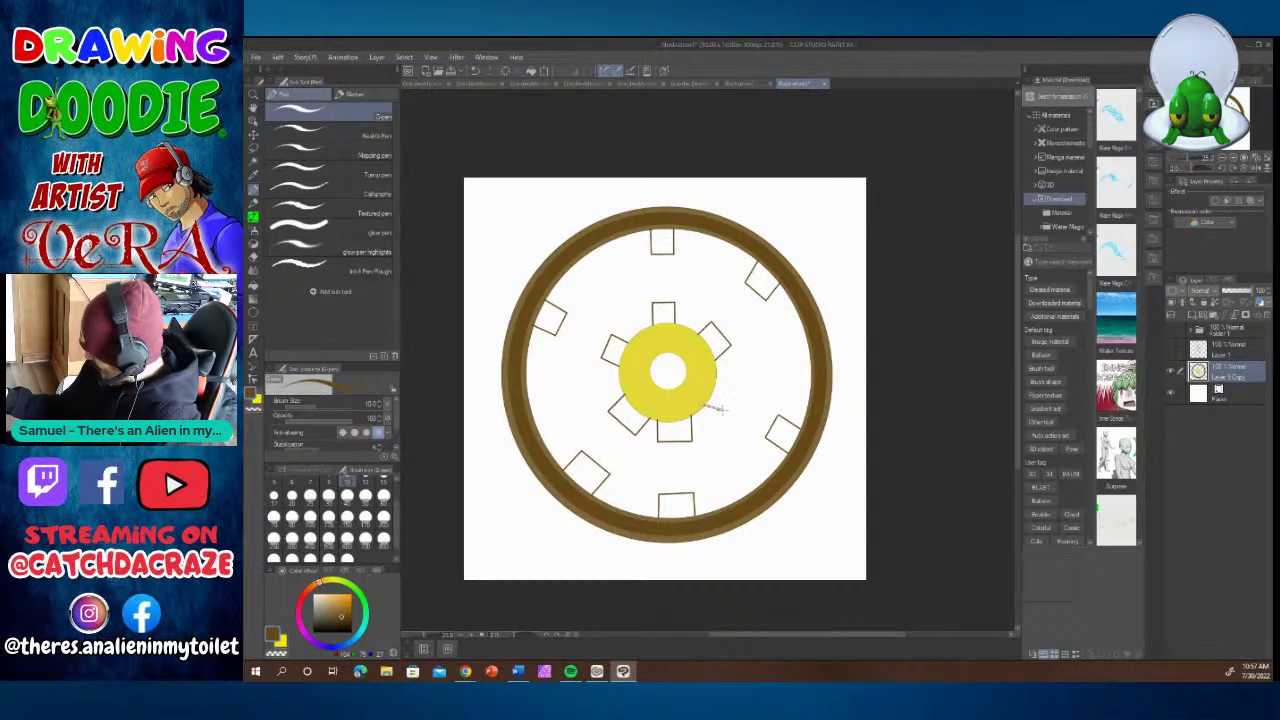
mouse_move(704, 404)
left_mouse_down()
mouse_move(722, 416)
mouse_move(739, 391)
mouse_move(718, 380)
left_mouse_up()
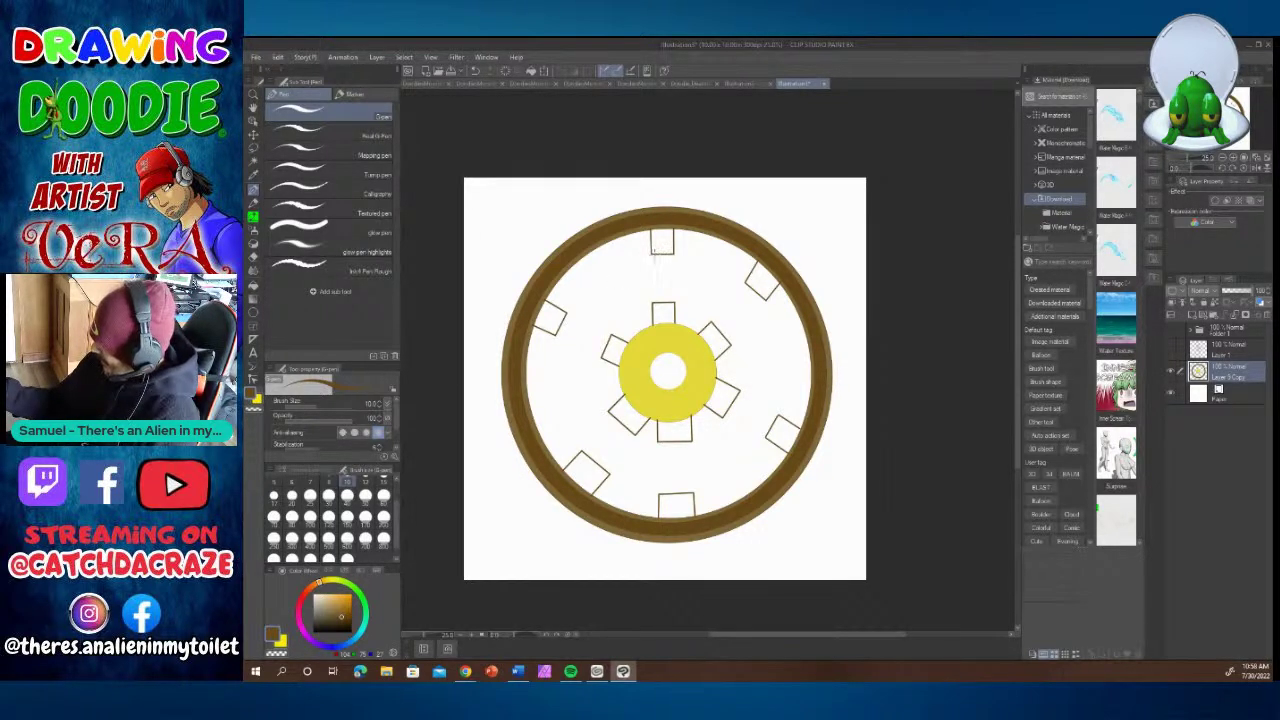
Draw wavy double-bulge outlines joining the hub and ring squares of the top, upper-right and upper-left spokes, redoing the upper-left one.
mouse_move(652, 256)
left_mouse_down()
mouse_move(652, 299)
mouse_move(676, 296)
mouse_move(670, 258)
left_mouse_up()
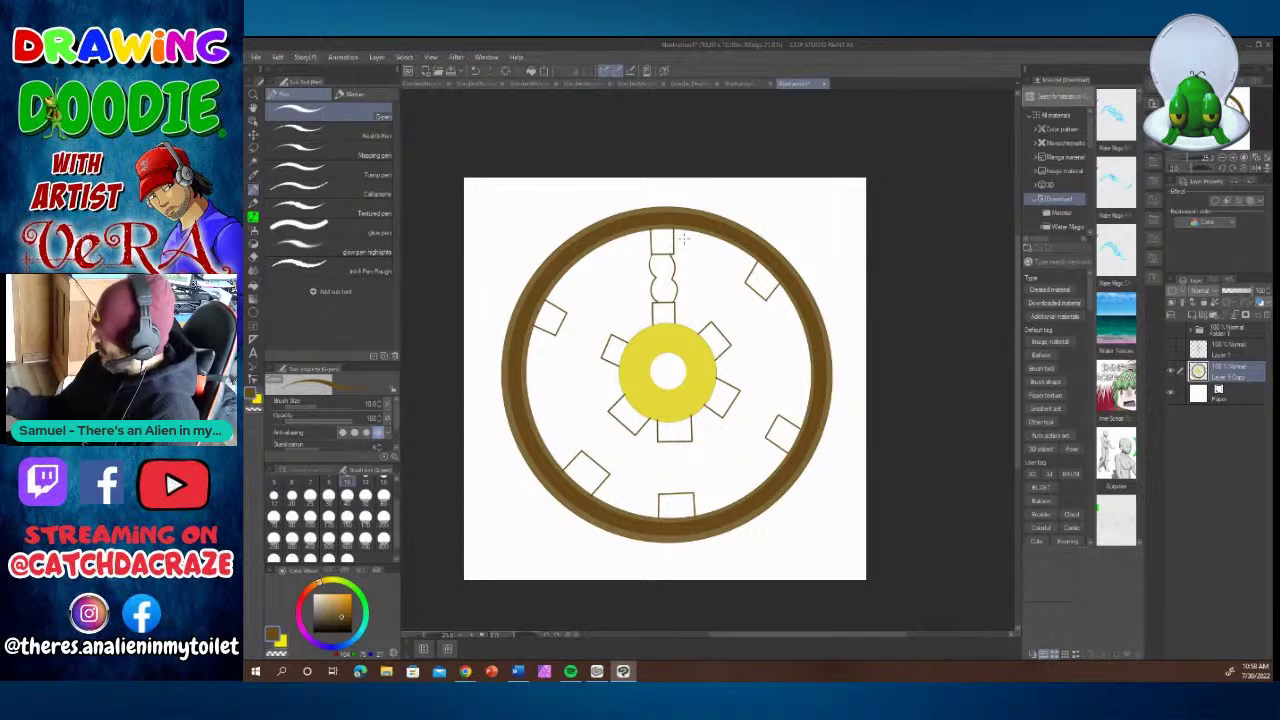
mouse_move(750, 283)
left_mouse_down()
mouse_move(715, 319)
mouse_move(737, 341)
mouse_move(766, 298)
left_mouse_up()
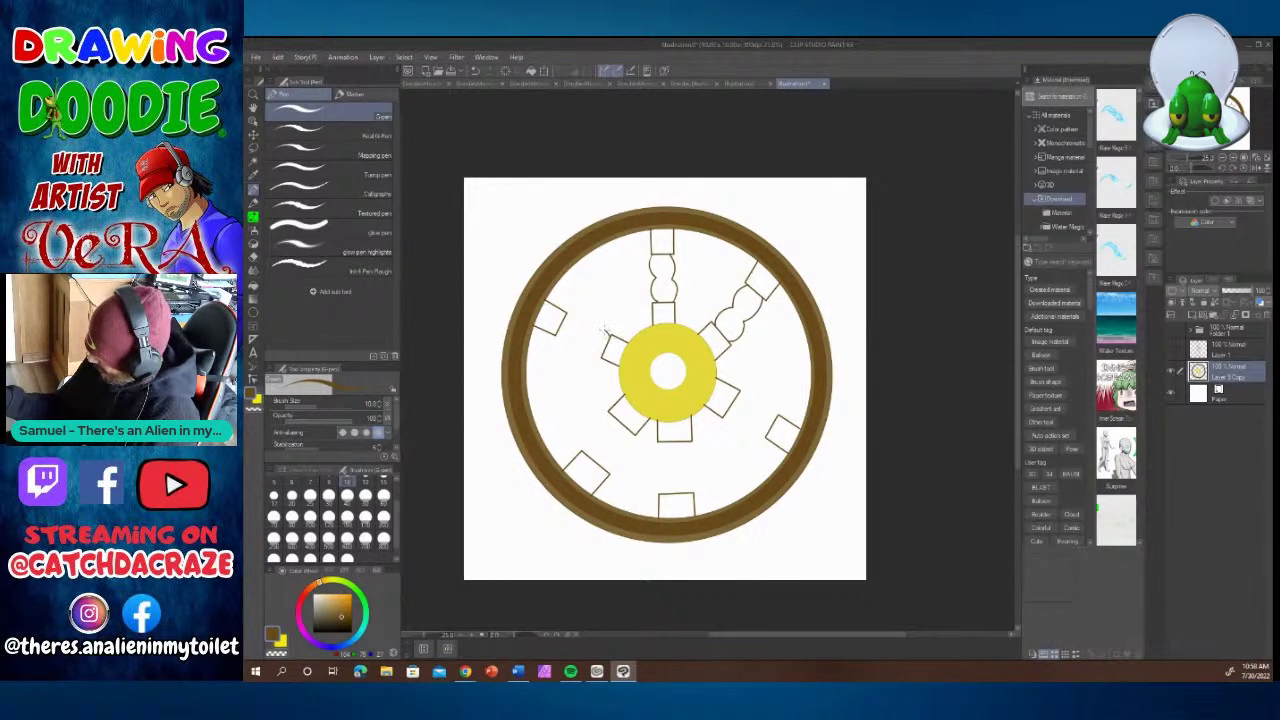
left_click_drag(592, 330, 566, 320)
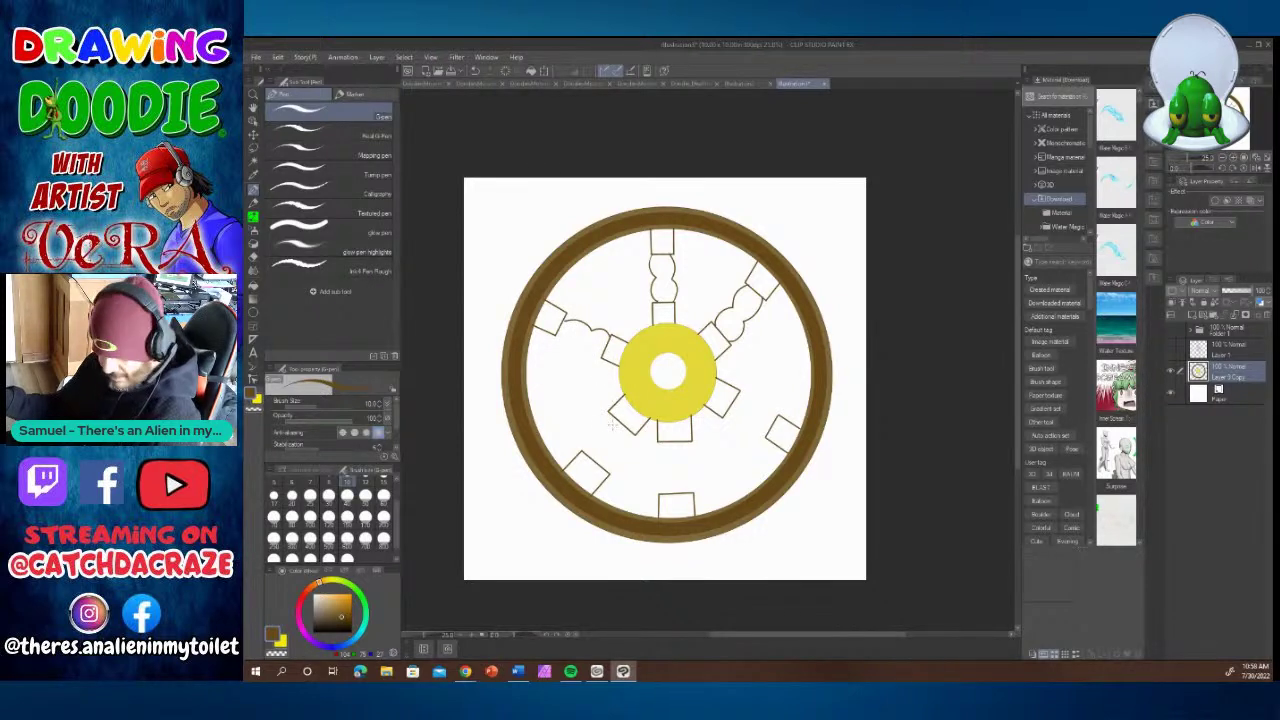
key("ctrl+z")
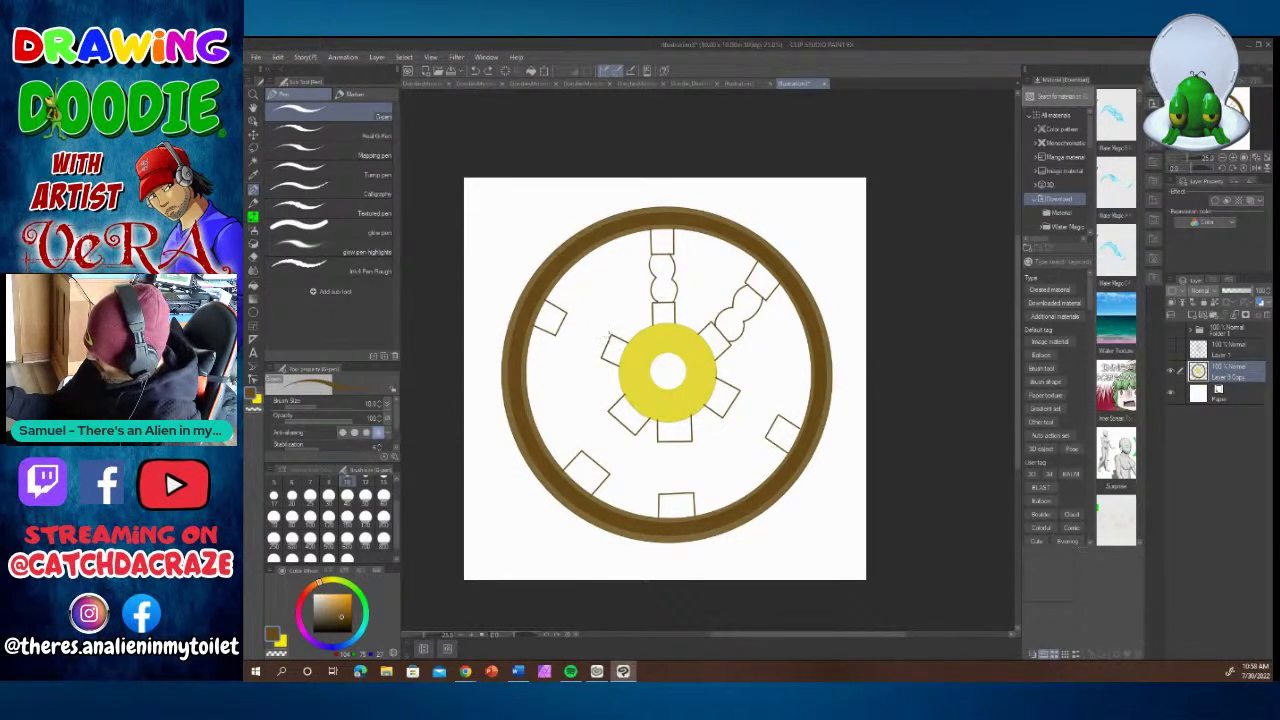
mouse_move(608, 337)
left_mouse_down()
mouse_move(565, 314)
mouse_move(565, 340)
mouse_move(606, 357)
left_mouse_up()
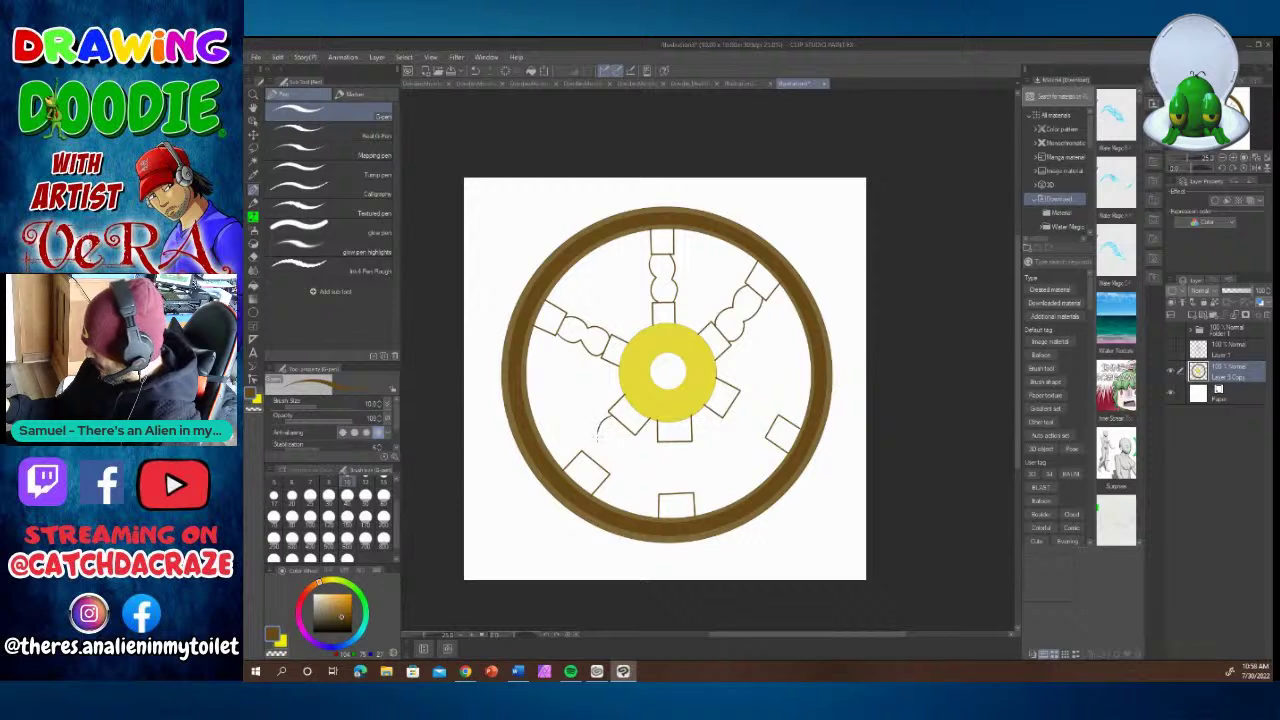
Draw the same wavy double-bulge outlines between the squares of the lower-left, bottom and lower-right spokes.
left_click_drag(597, 437, 580, 461)
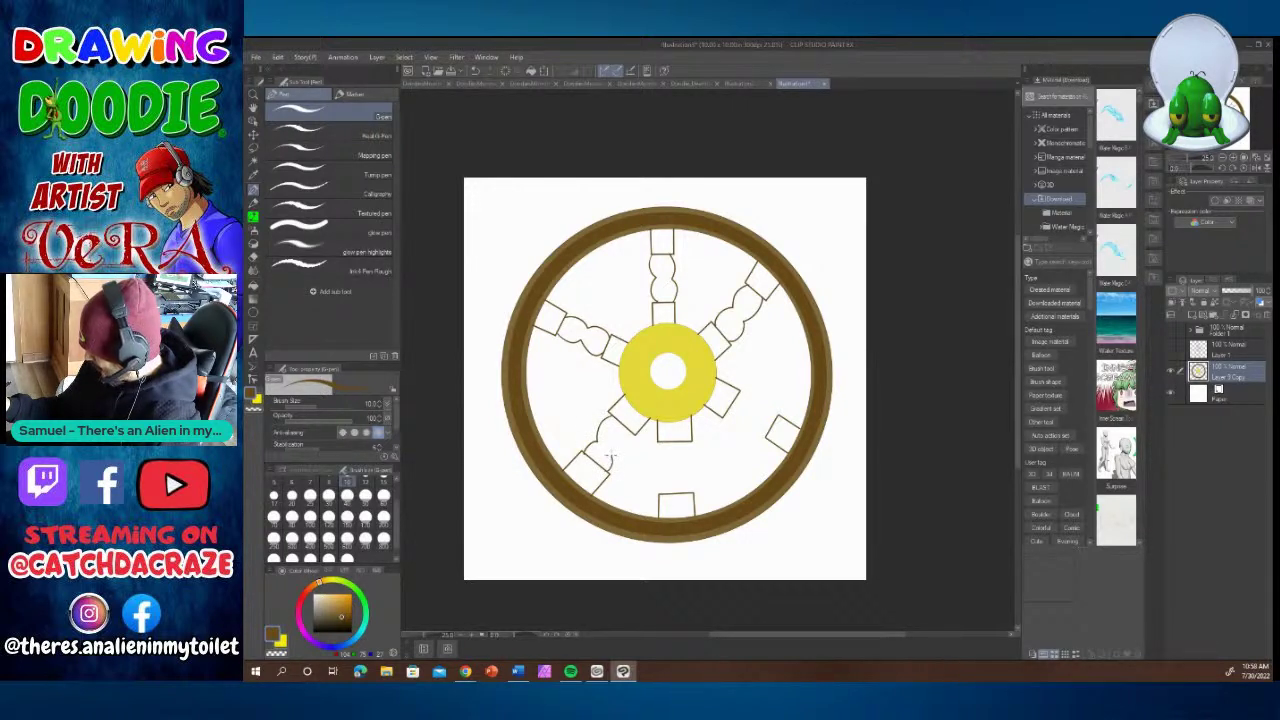
left_click_drag(610, 454, 625, 428)
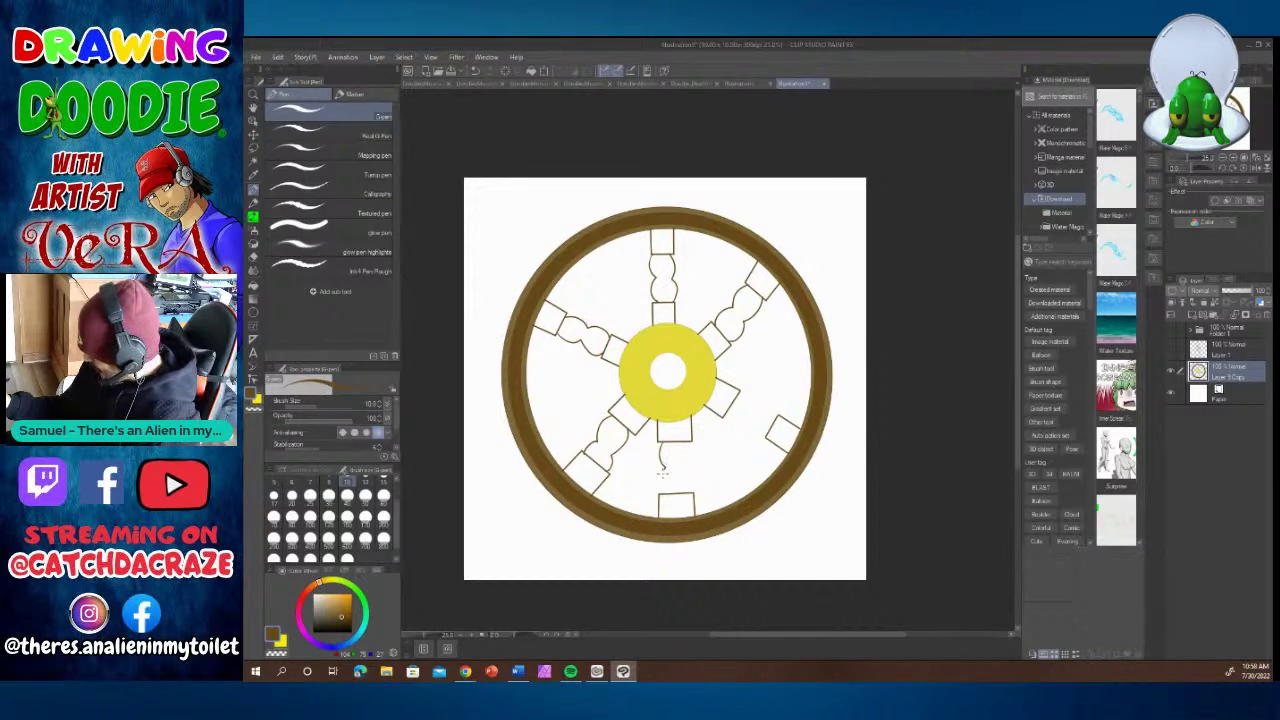
left_click_drag(661, 473, 662, 494)
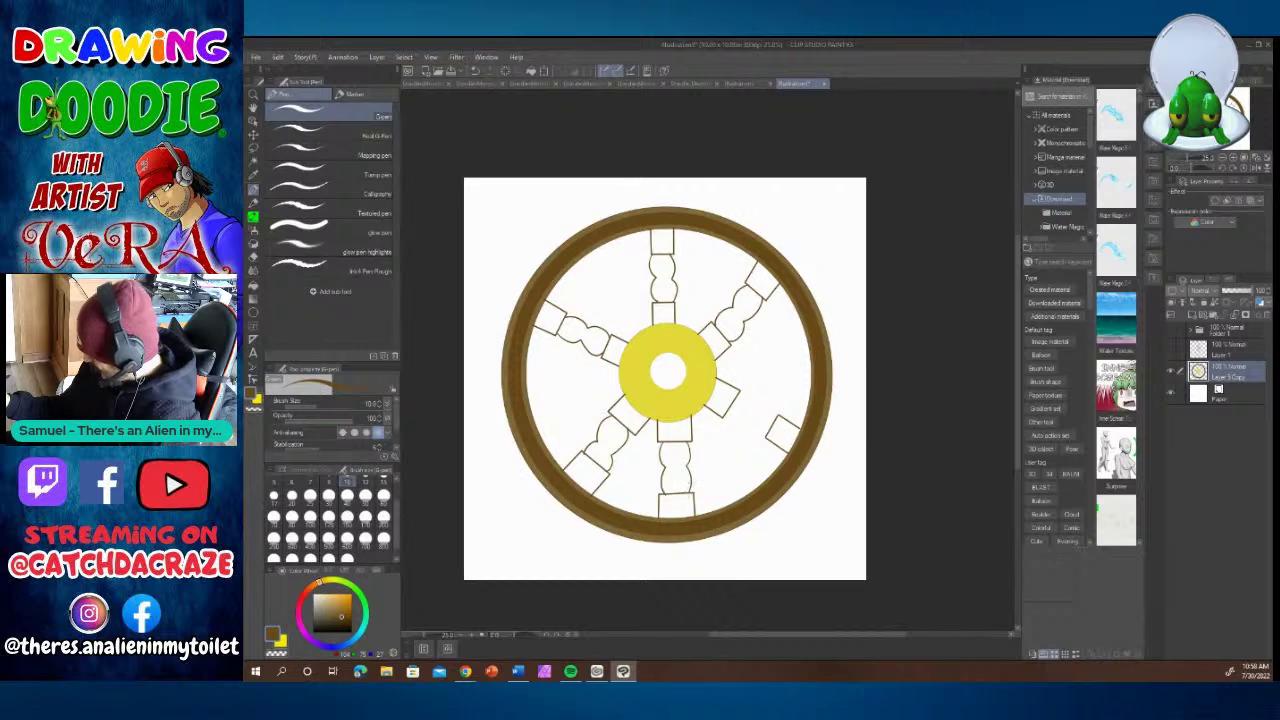
mouse_move(730, 420)
left_mouse_down()
mouse_move(756, 428)
mouse_move(749, 401)
mouse_move(776, 417)
left_mouse_up()
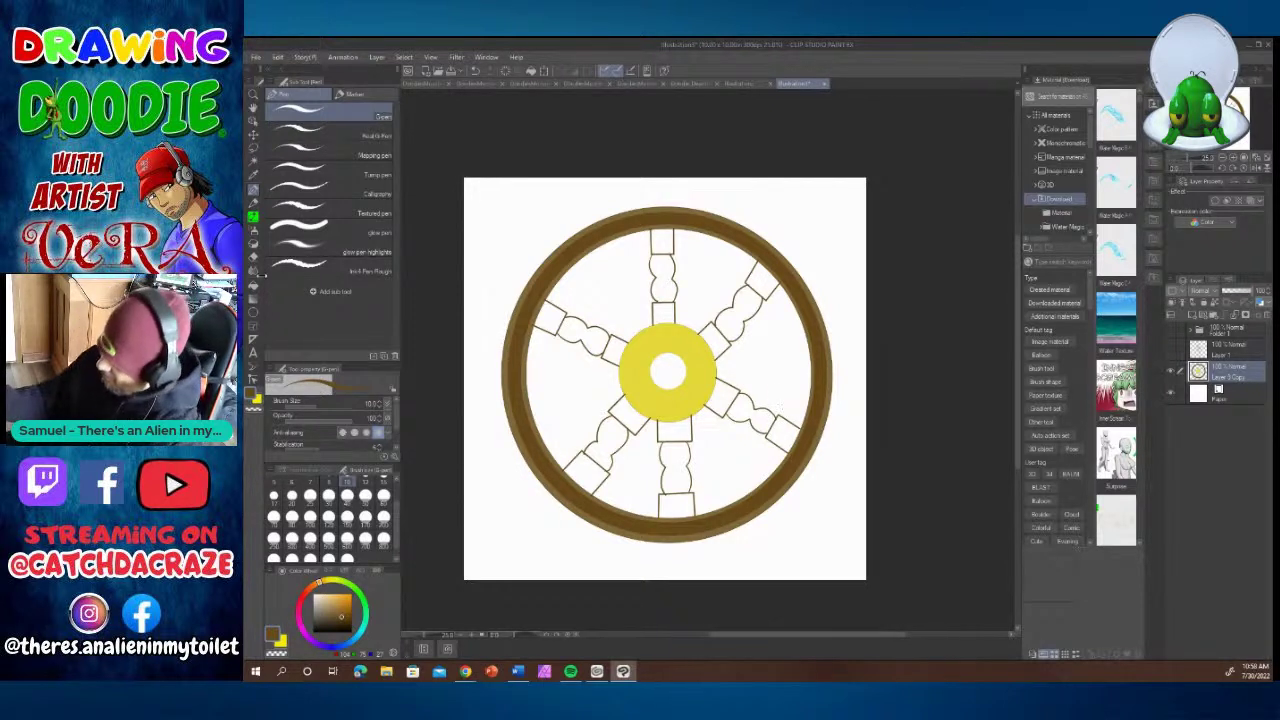
Fill every section of the upper-left and top spokes with the dark brown.
left_click(253, 285)
left_click(555, 317)
left_click(581, 328)
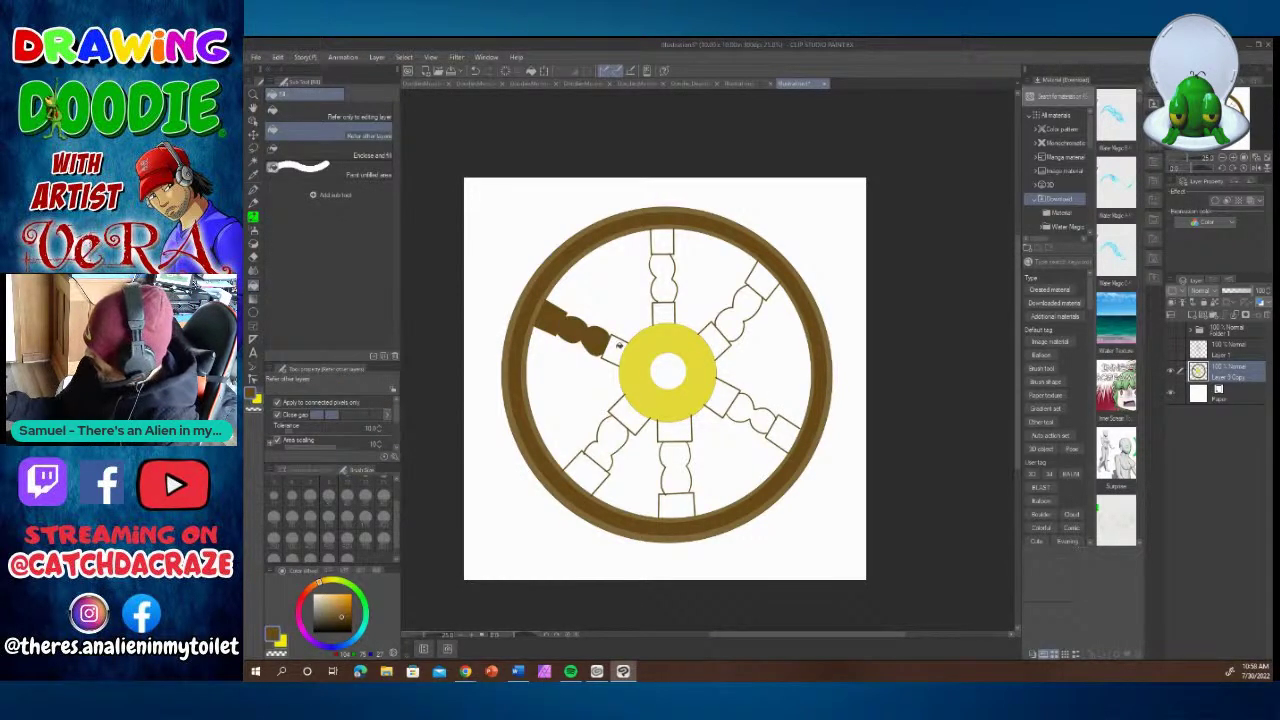
left_click(615, 348)
left_click(664, 312)
left_click(664, 280)
left_click(668, 240)
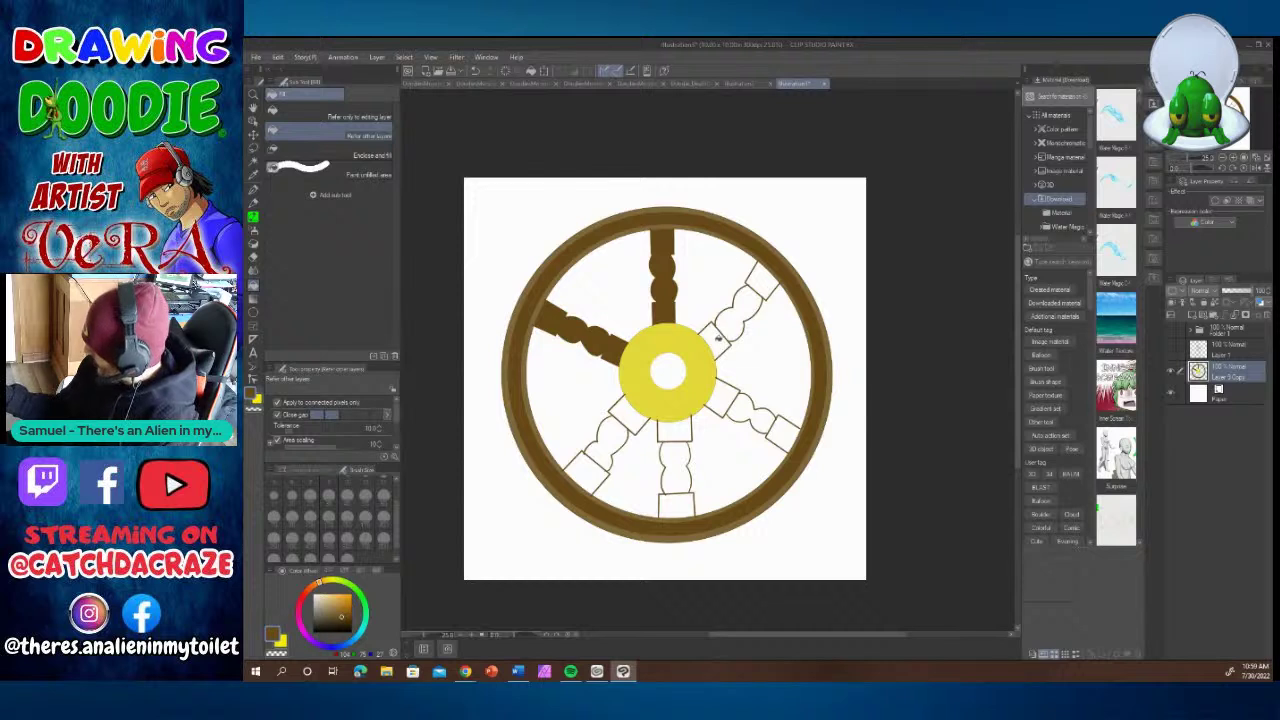
Fill every section of the upper-right and lower-right spokes with the dark brown.
left_click(717, 340)
left_click(735, 319)
left_click(760, 282)
left_click(728, 392)
left_click(745, 408)
left_click(765, 420)
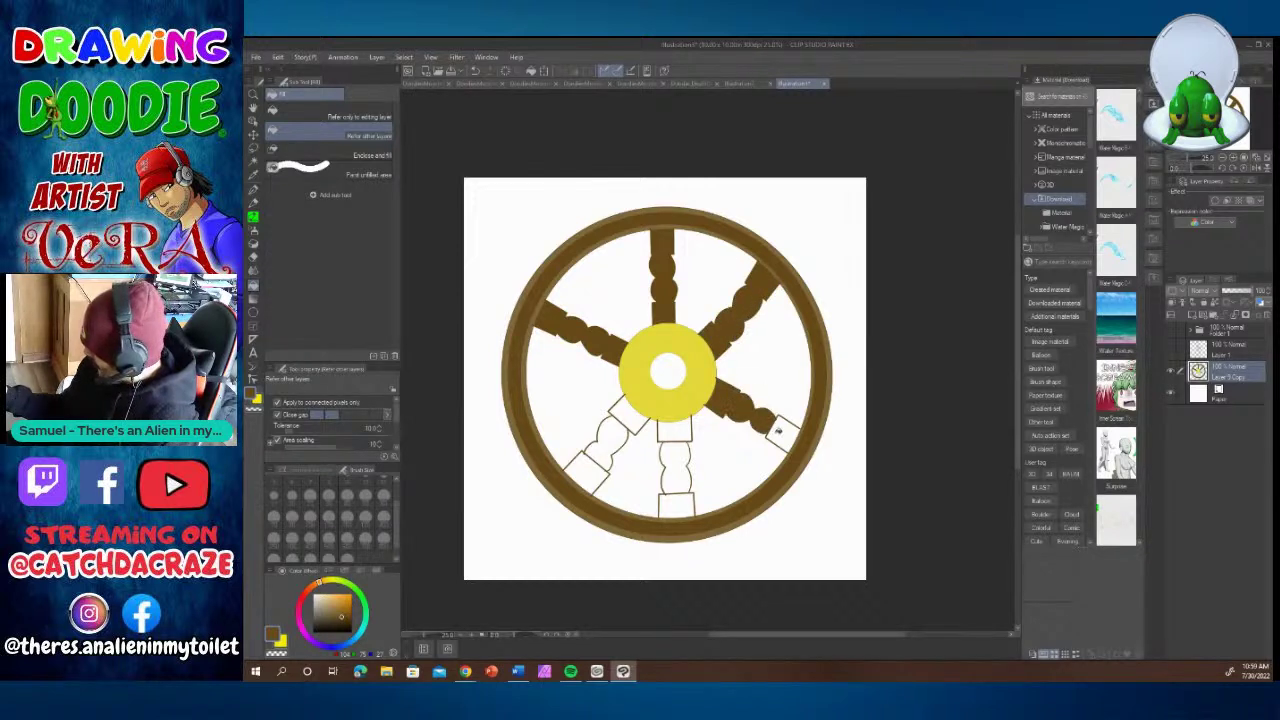
left_click(781, 433)
Fill every section of the bottom and lower-left spokes with the dark brown.
left_click(676, 505)
left_click(675, 465)
left_click(674, 430)
left_click(625, 412)
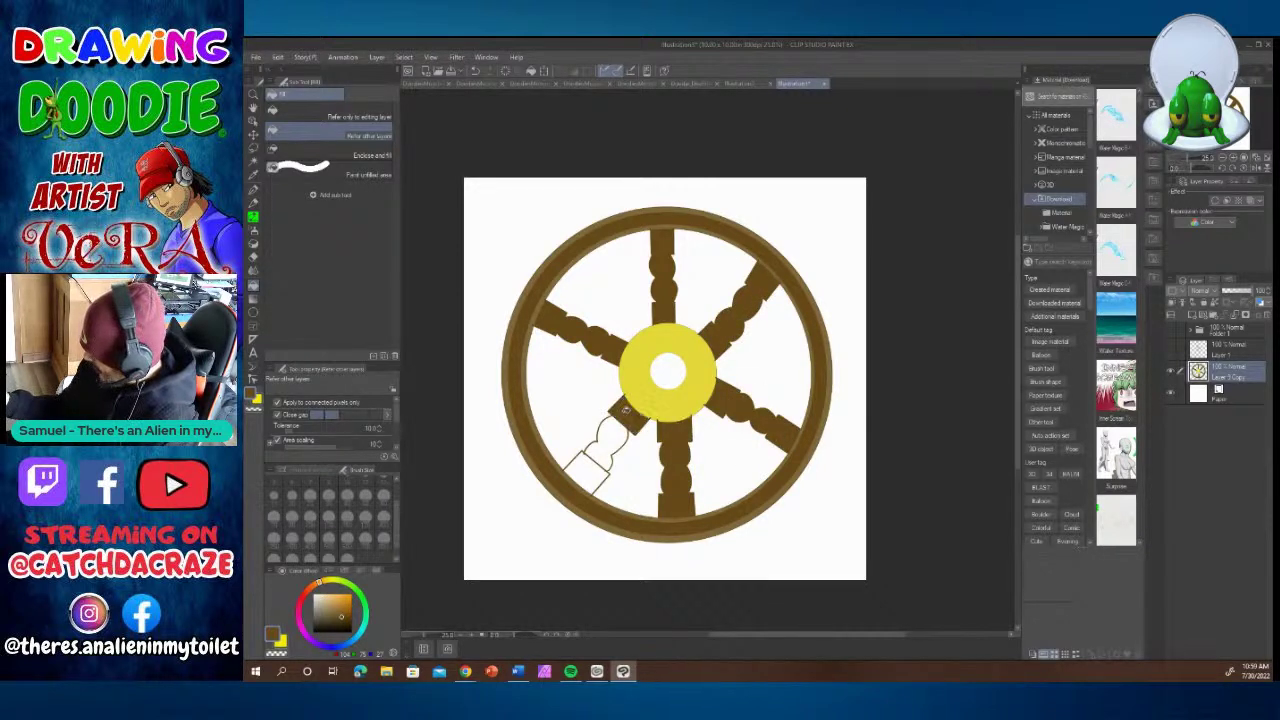
left_click(615, 432)
left_click(600, 452)
left_click(591, 468)
left_click(578, 484)
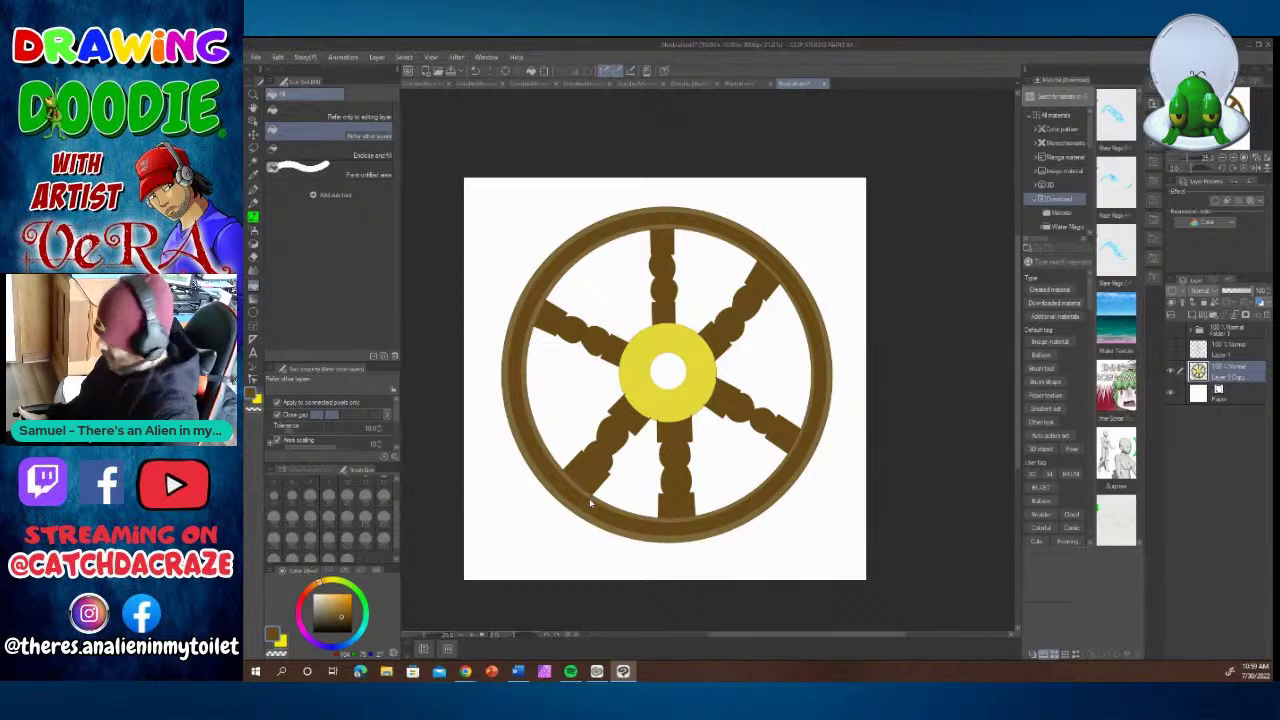
Scale the wheel down to leave a wider margin around it and move it back to the centre of the canvas.
key("ctrl+t")
left_click_drag(833, 205, 813, 234)
left_click_drag(673, 376, 686, 372)
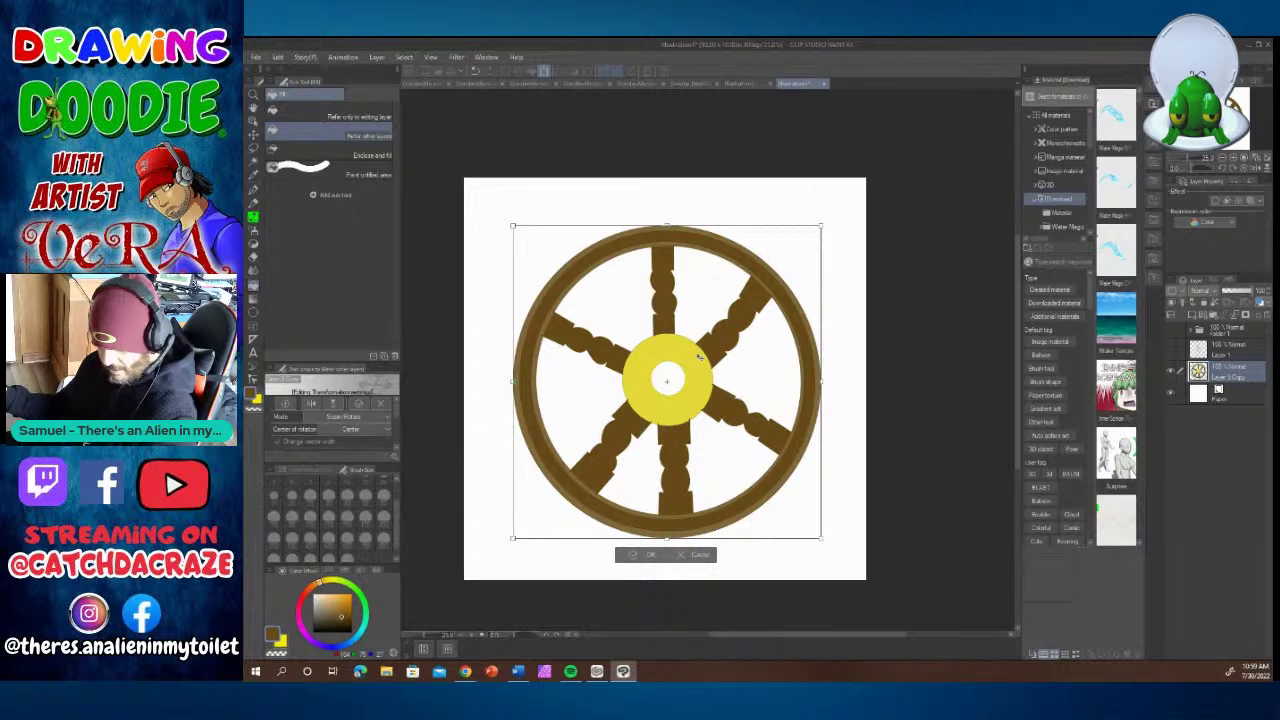
left_click_drag(822, 225, 803, 243)
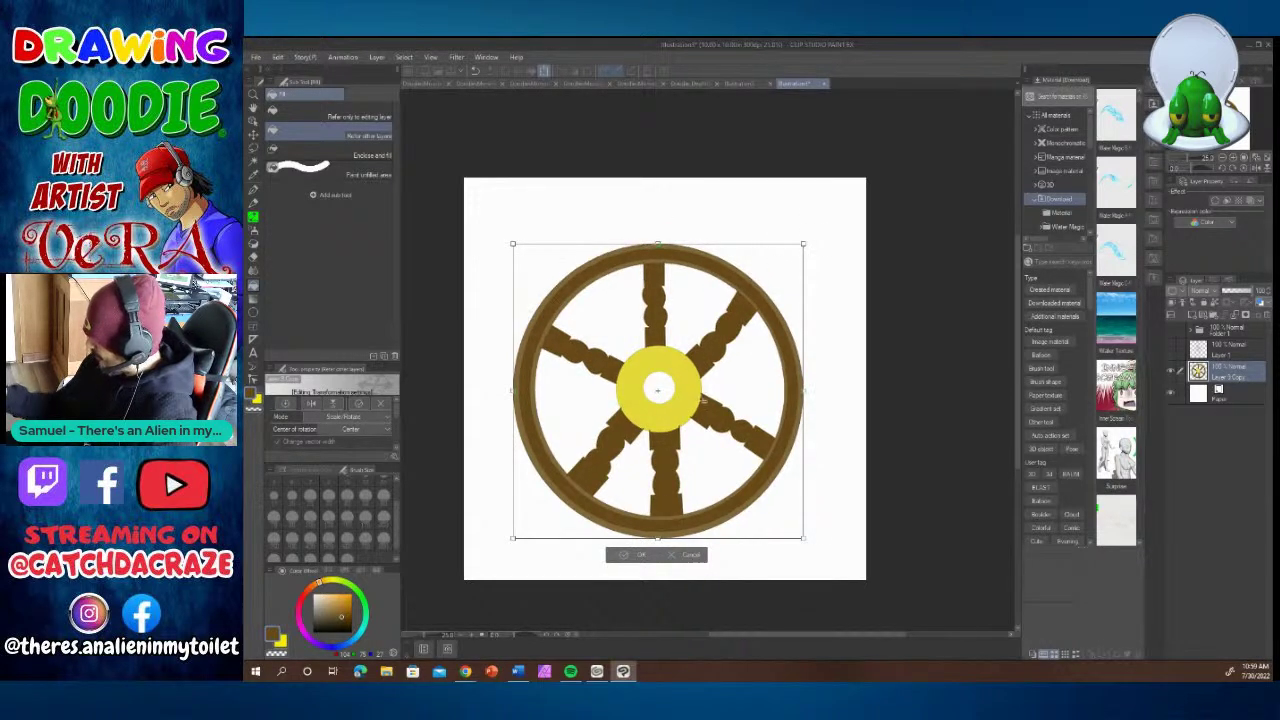
key("Return")
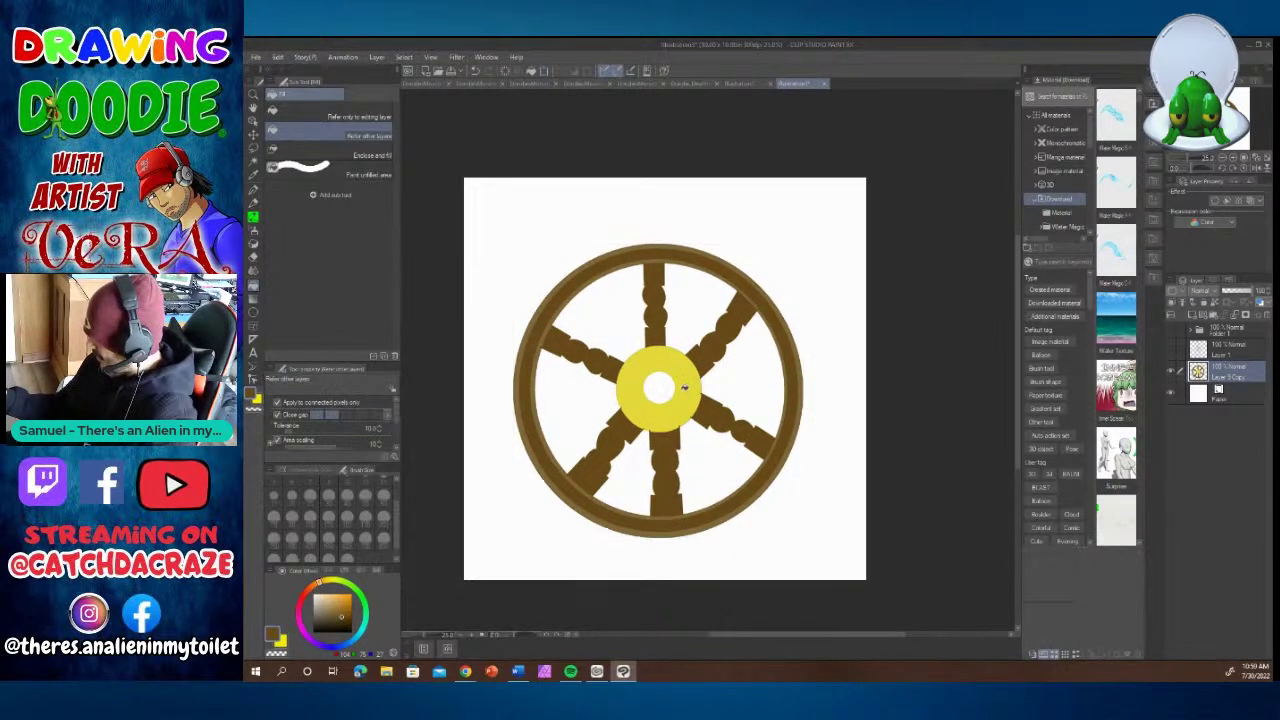
key("k")
left_click_drag(668, 404, 673, 394)
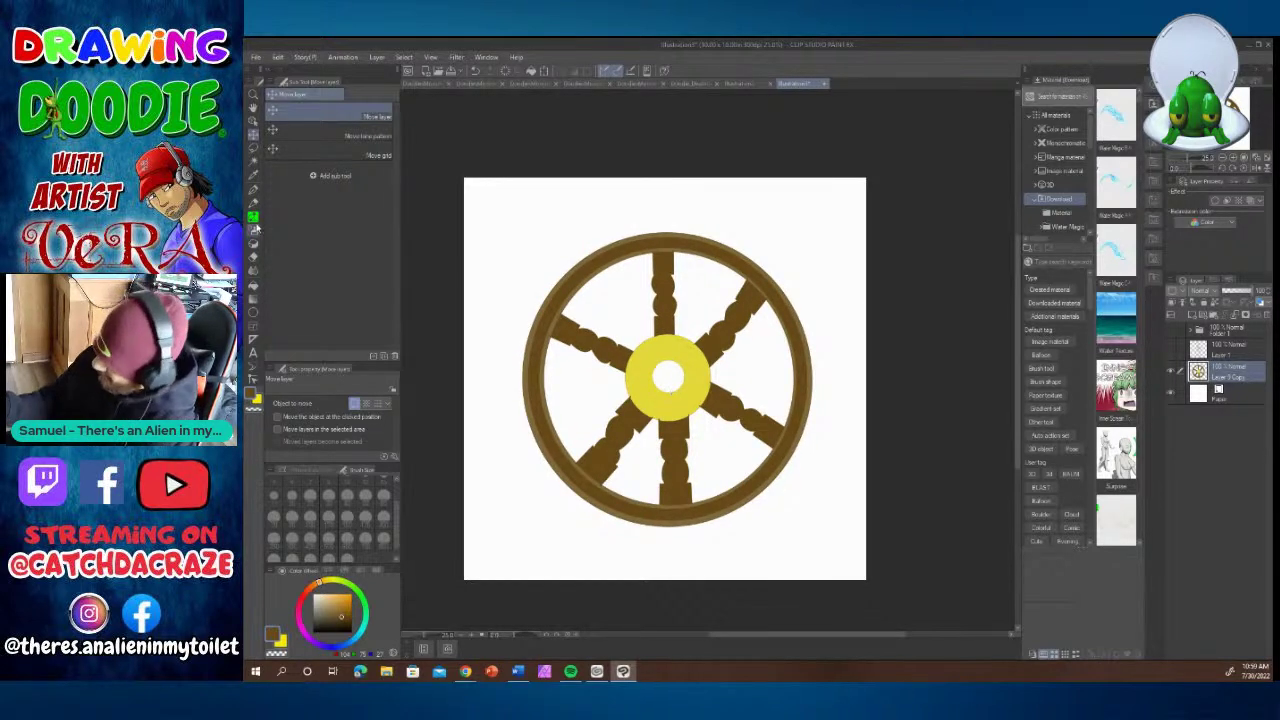
Draw rounded handle outlines with the G-pen outside the rim at the top, upper-left, lower-left and bottom spokes.
left_click(255, 189)
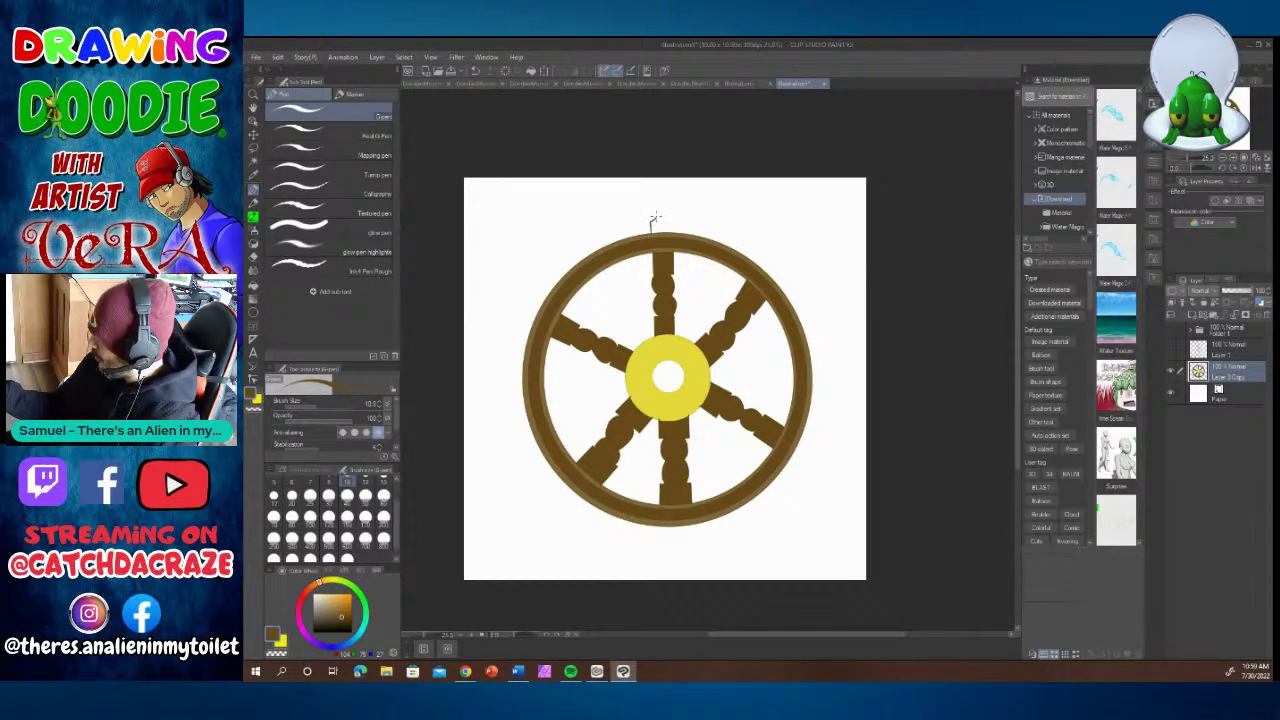
mouse_move(651, 207)
left_mouse_down()
mouse_move(649, 184)
mouse_move(667, 180)
mouse_move(674, 222)
left_mouse_up()
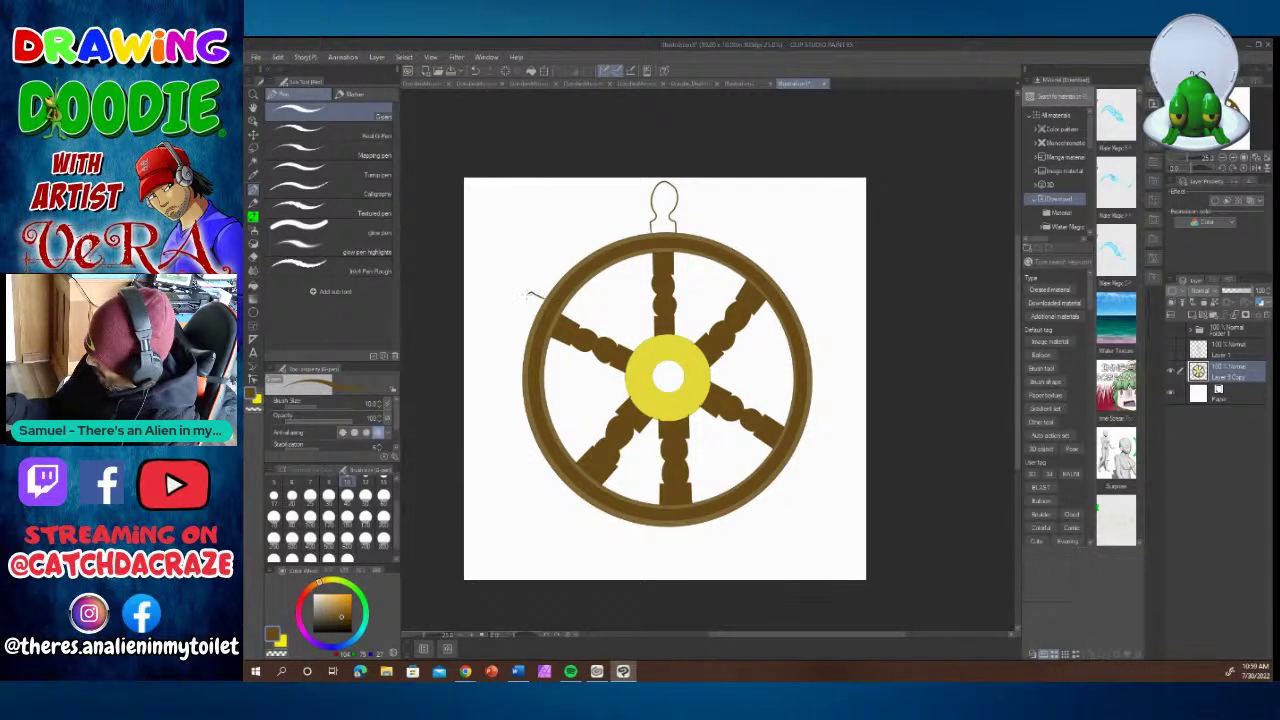
mouse_move(530, 294)
left_mouse_down()
mouse_move(498, 277)
mouse_move(487, 304)
mouse_move(507, 307)
left_mouse_up()
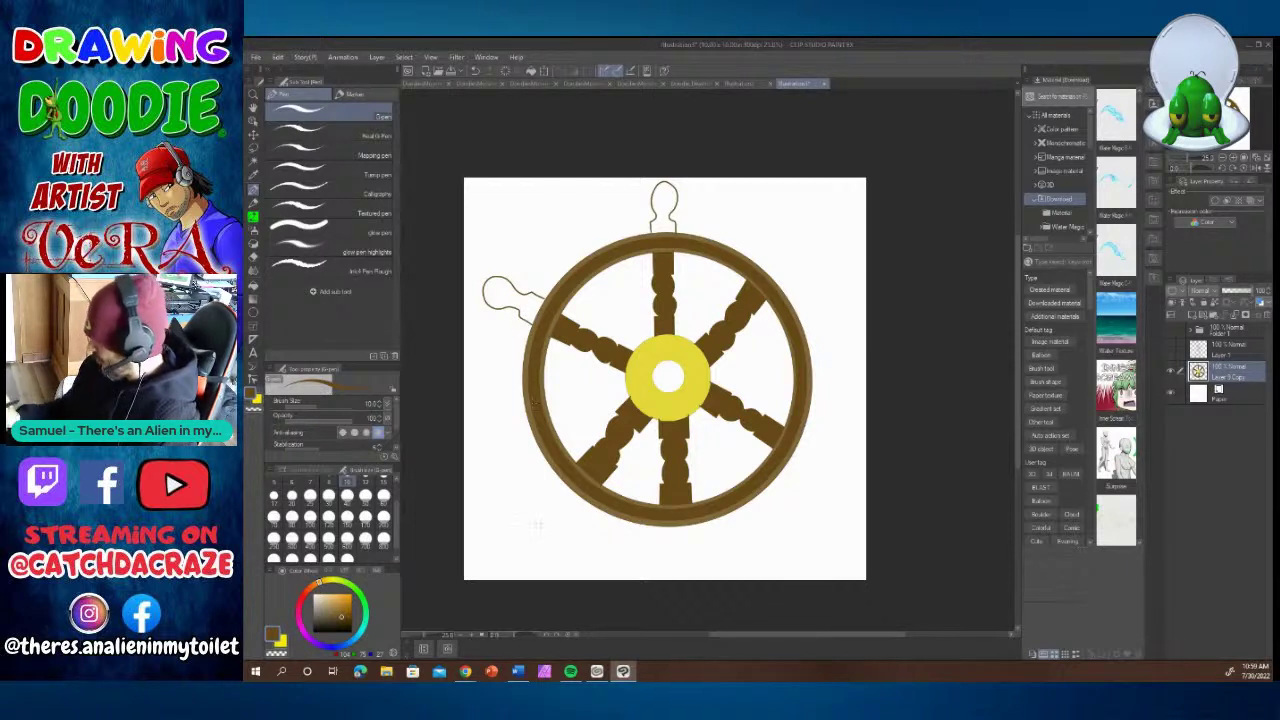
scroll(1019, 303, "down", 5)
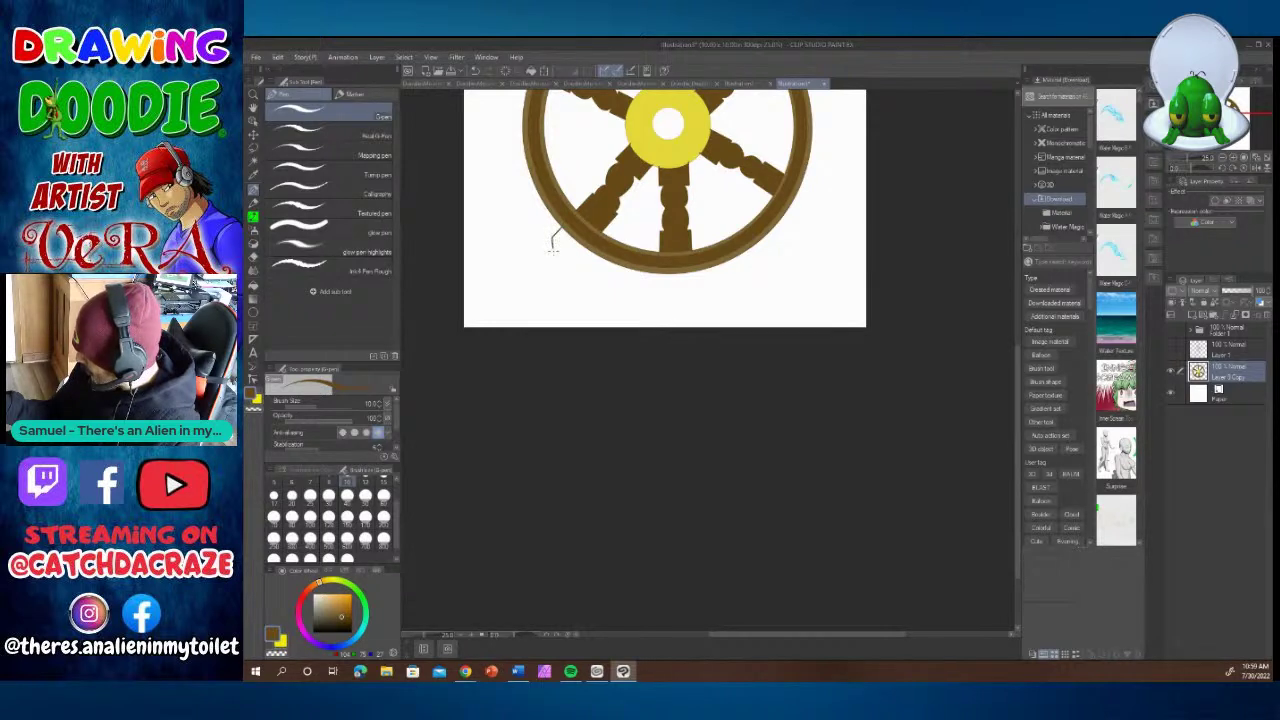
mouse_move(553, 250)
left_mouse_down()
mouse_move(527, 284)
mouse_move(555, 292)
mouse_move(566, 262)
mouse_move(590, 250)
left_mouse_up()
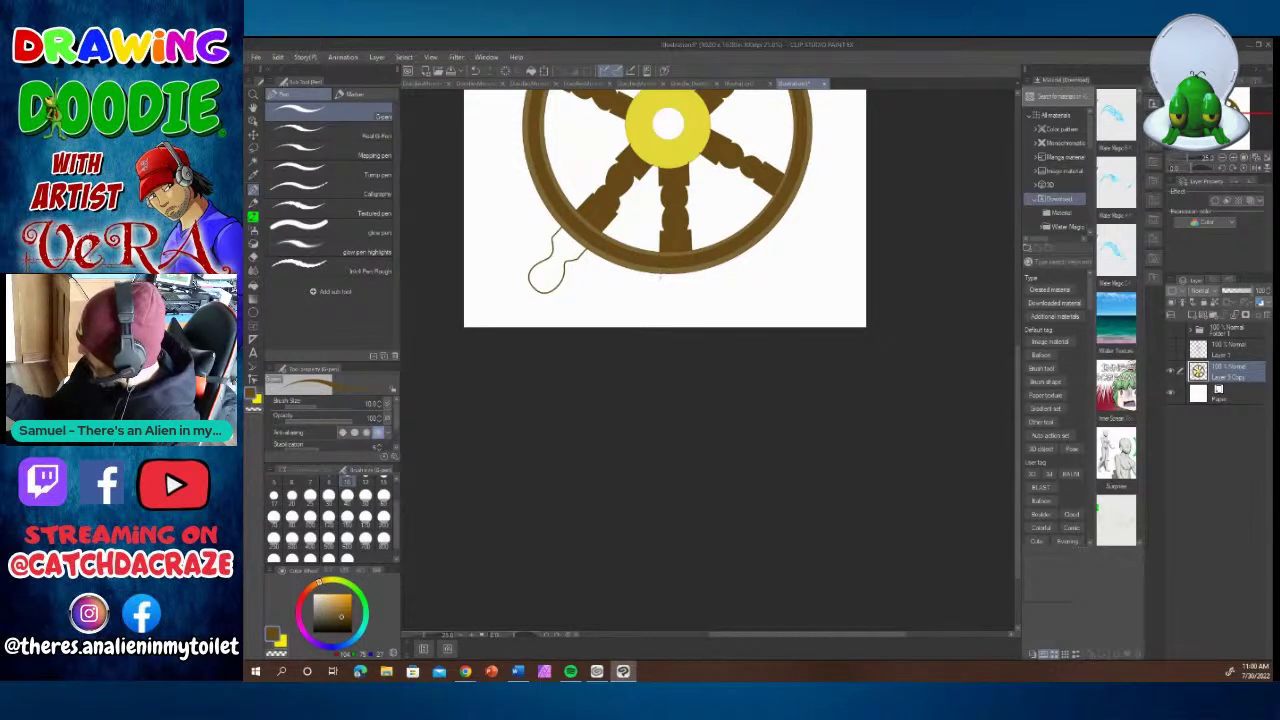
mouse_move(660, 278)
left_mouse_down()
mouse_move(663, 317)
mouse_move(679, 322)
mouse_move(695, 319)
mouse_move(690, 277)
left_mouse_up()
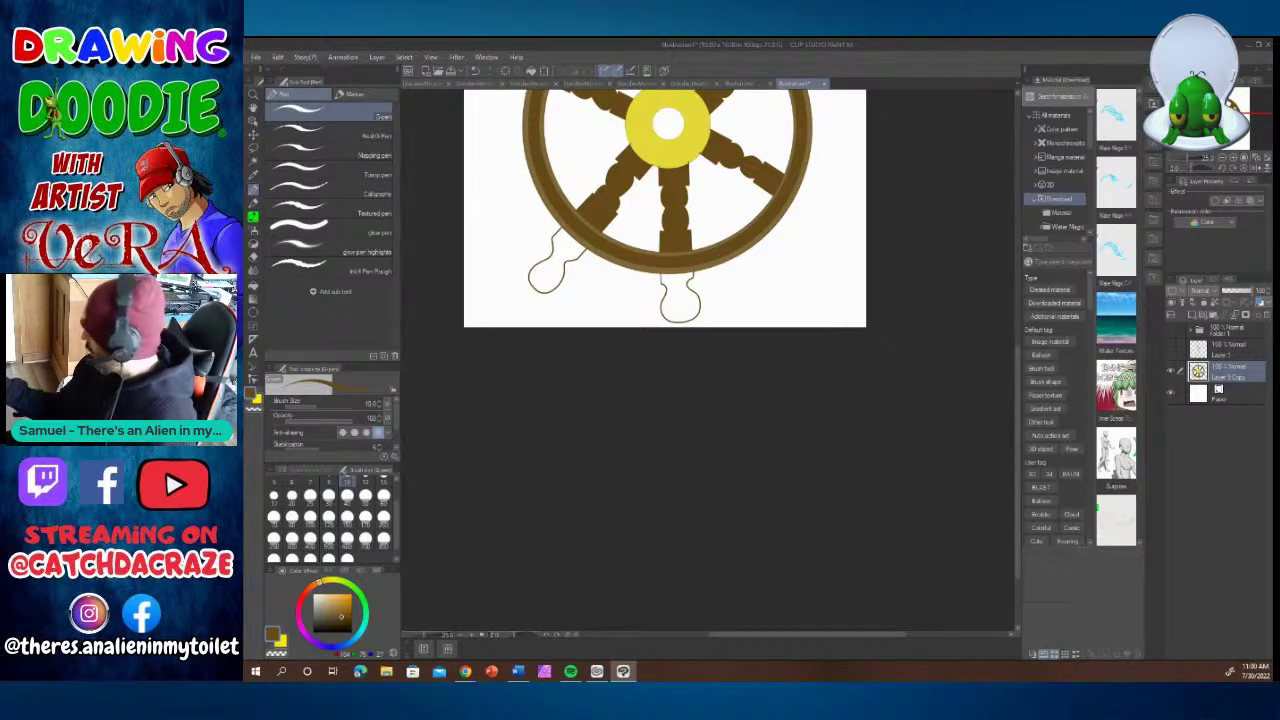
Draw matching rounded handle outlines outside the rim at the lower-right and upper-right spokes.
scroll(790, 335, "up", 3)
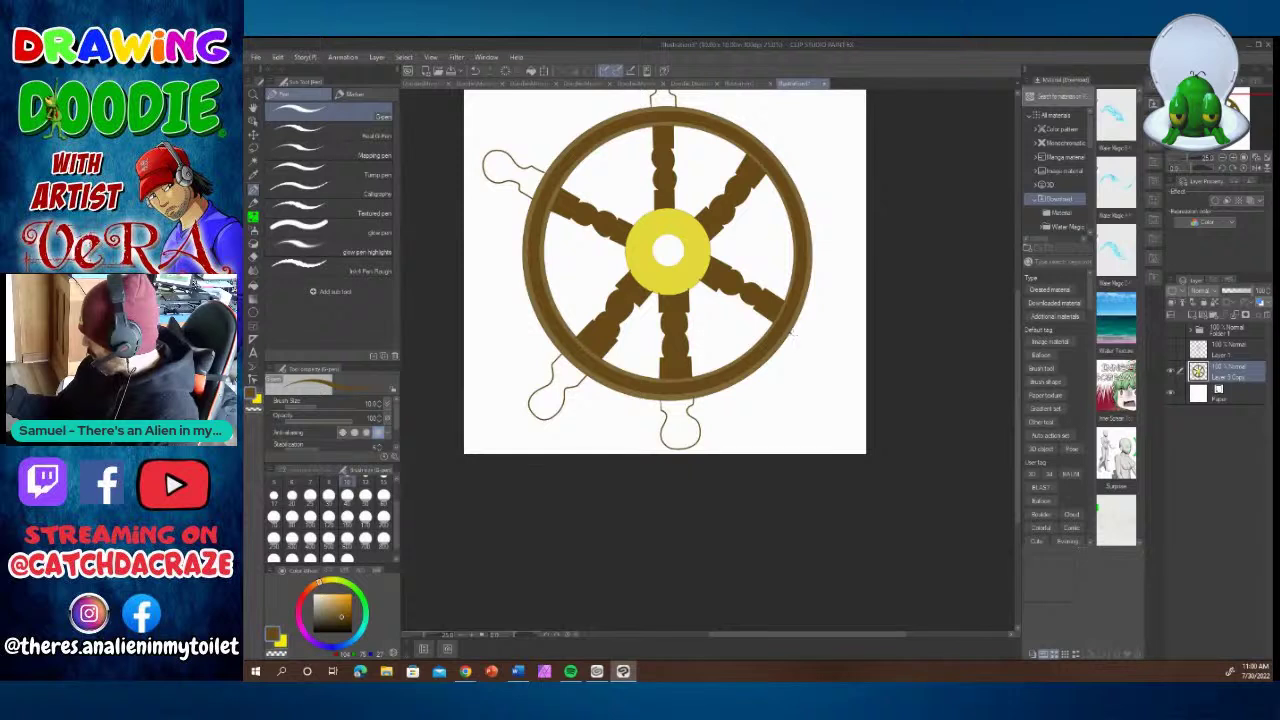
left_click_drag(804, 338, 831, 358)
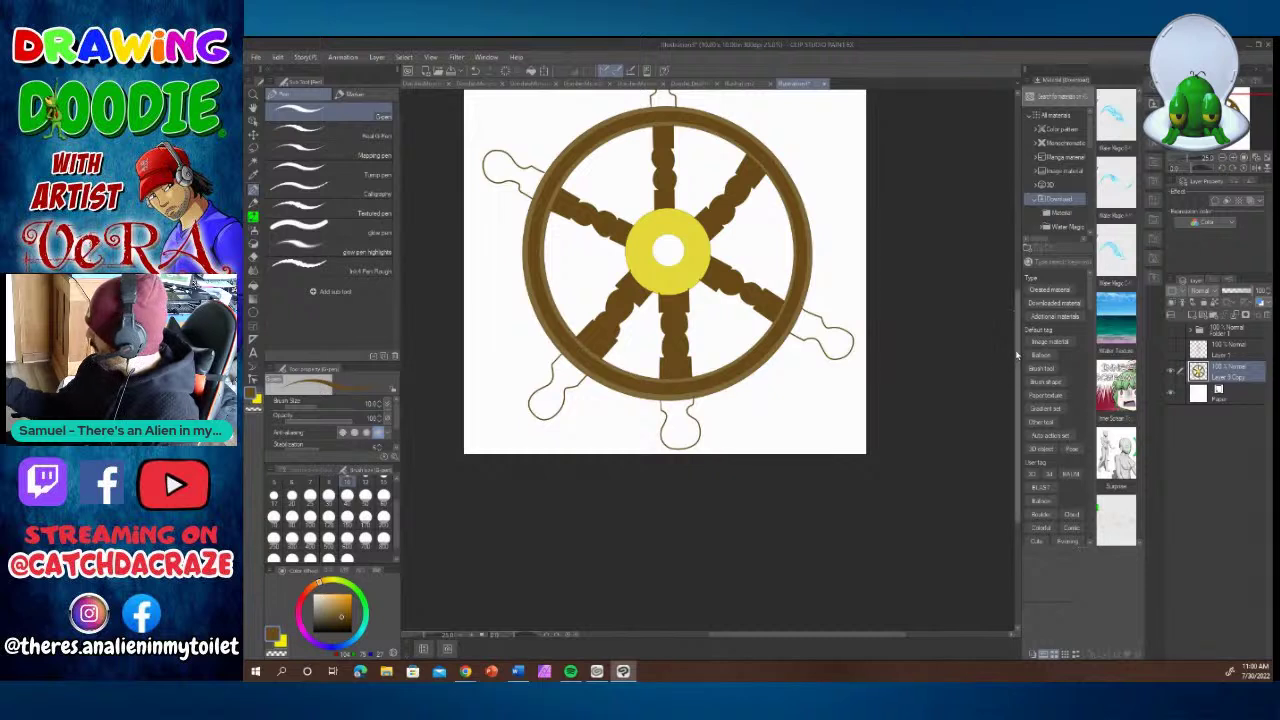
scroll(934, 265, "up", 3)
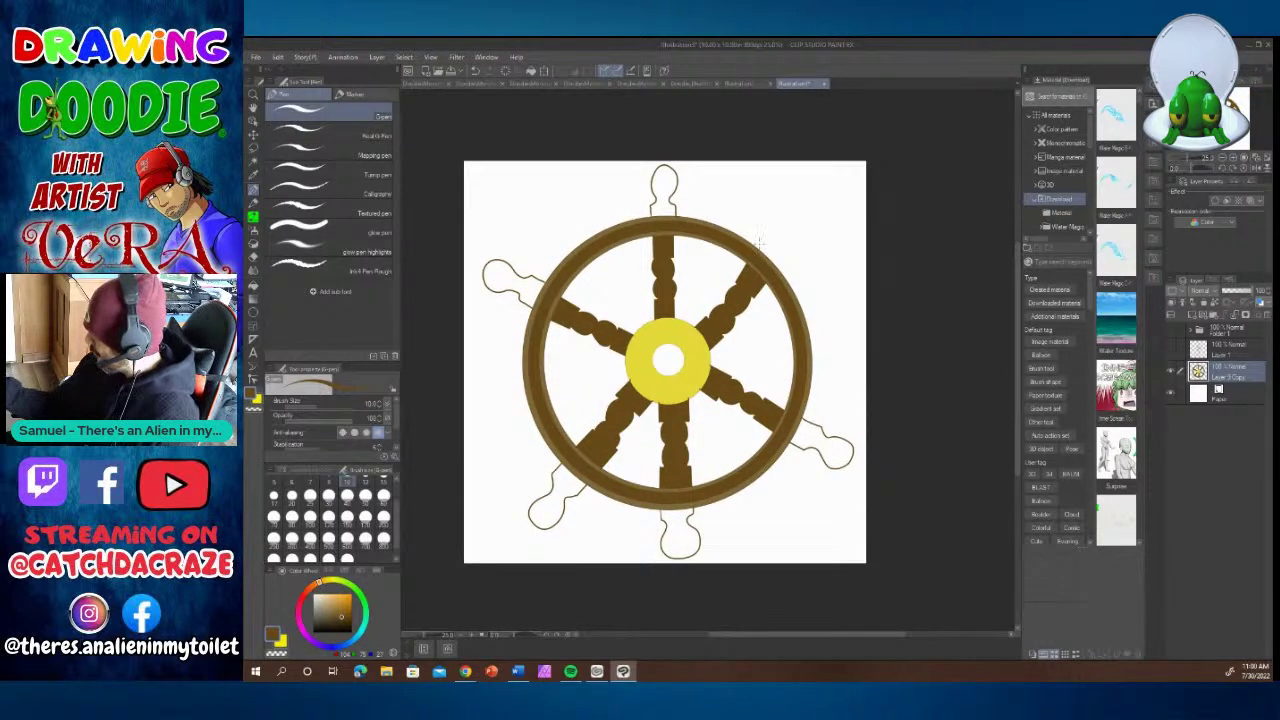
mouse_move(757, 247)
left_mouse_down()
mouse_move(779, 235)
mouse_move(782, 214)
mouse_move(810, 208)
mouse_move(812, 238)
mouse_move(778, 270)
left_mouse_up()
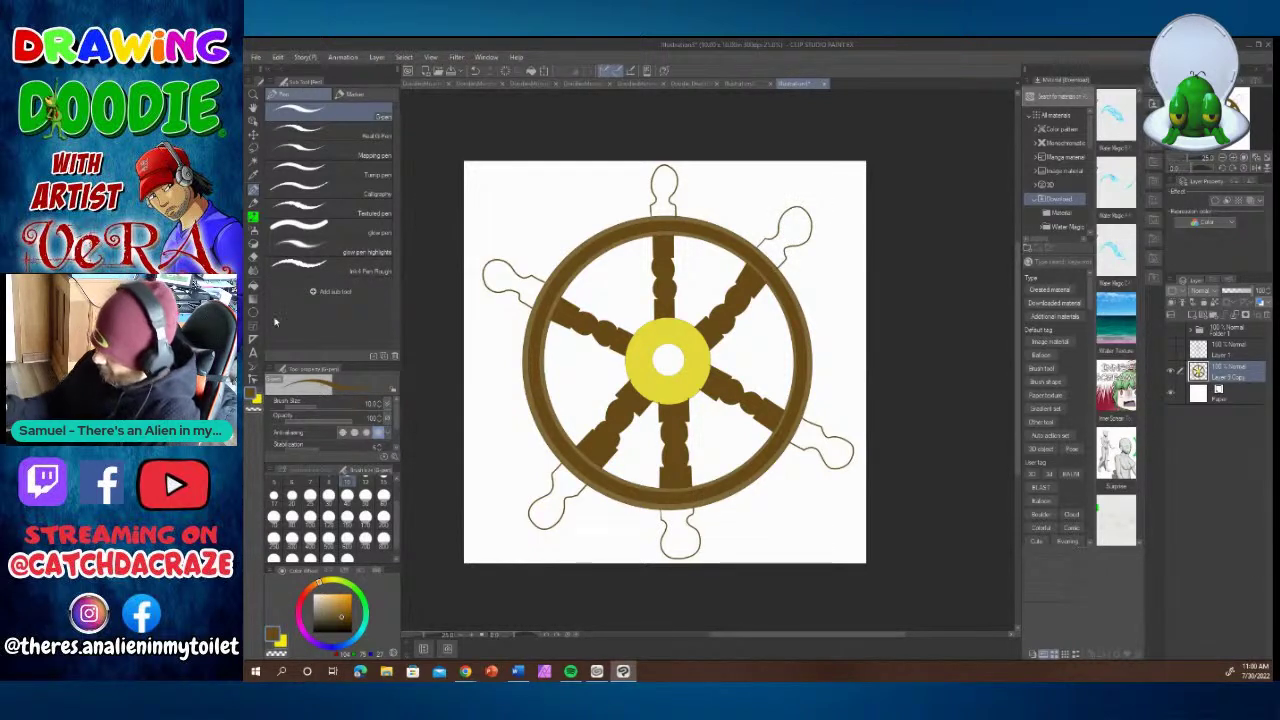
Fill all six handle outlines outside the rim with the dark brown, using the fill that refers to other layers.
left_click(256, 282)
left_click(518, 282)
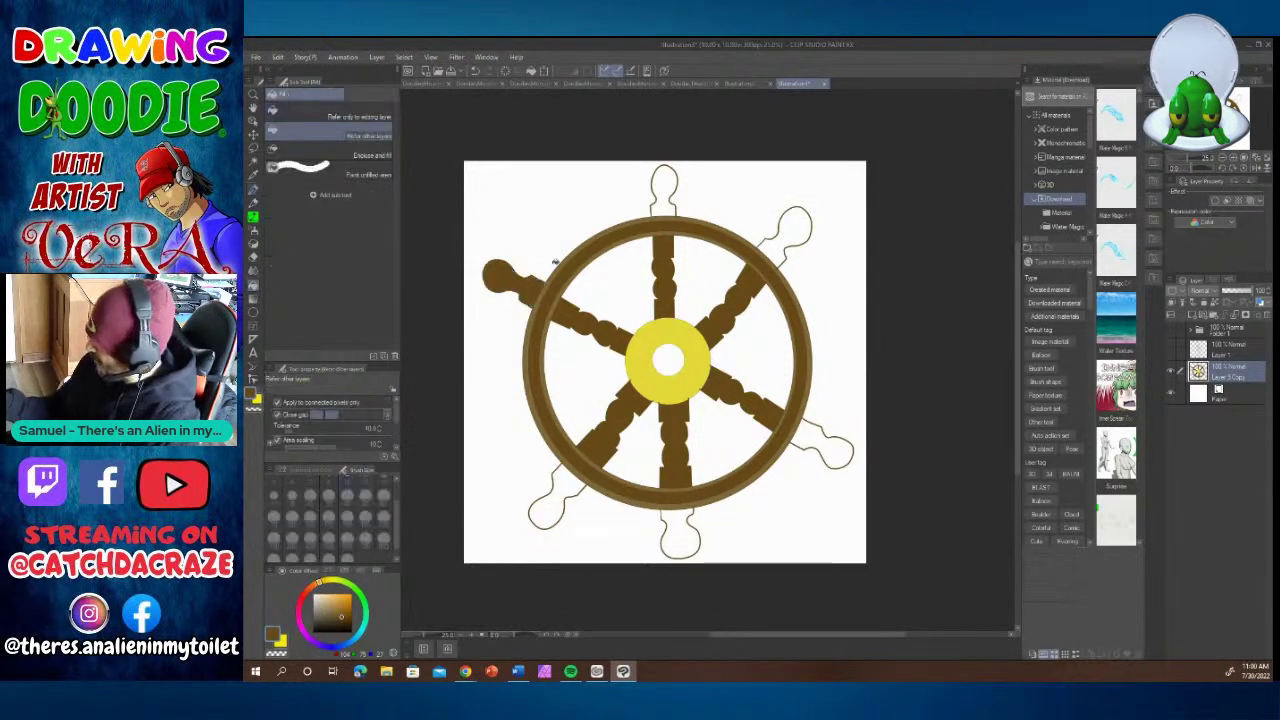
left_click(666, 180)
left_click(792, 224)
left_click(837, 442)
left_click(664, 520)
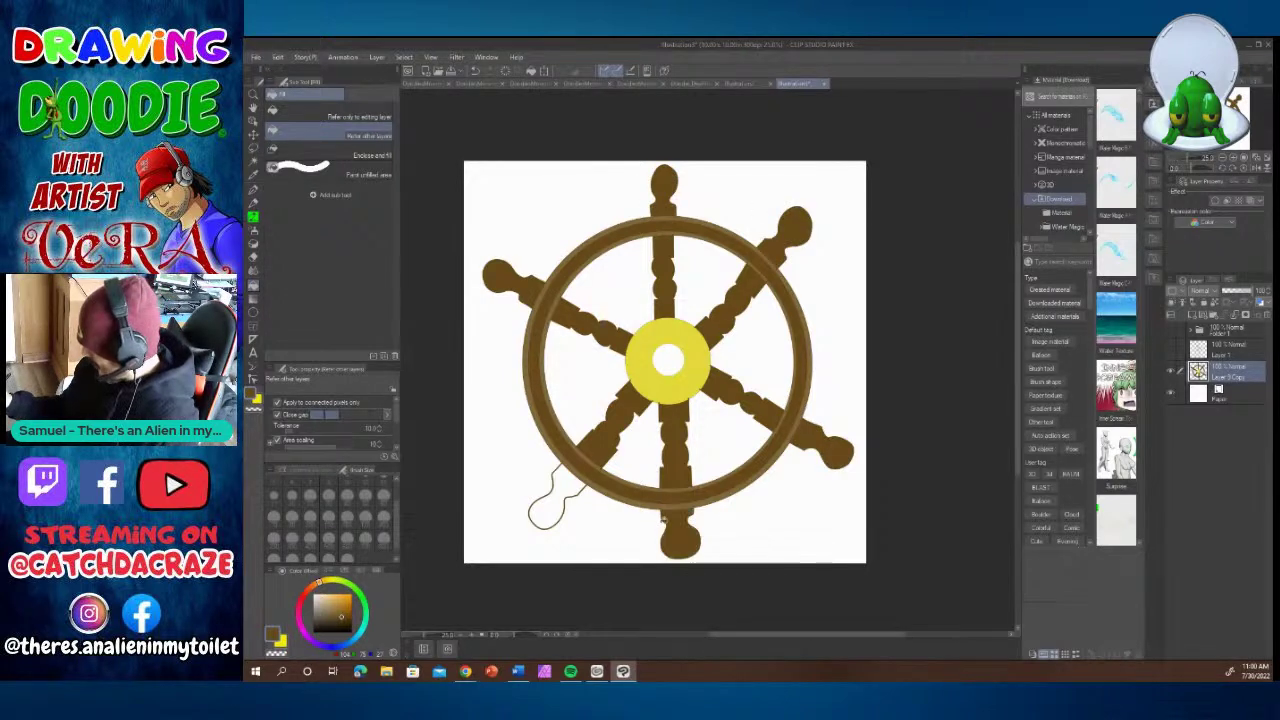
left_click(565, 492)
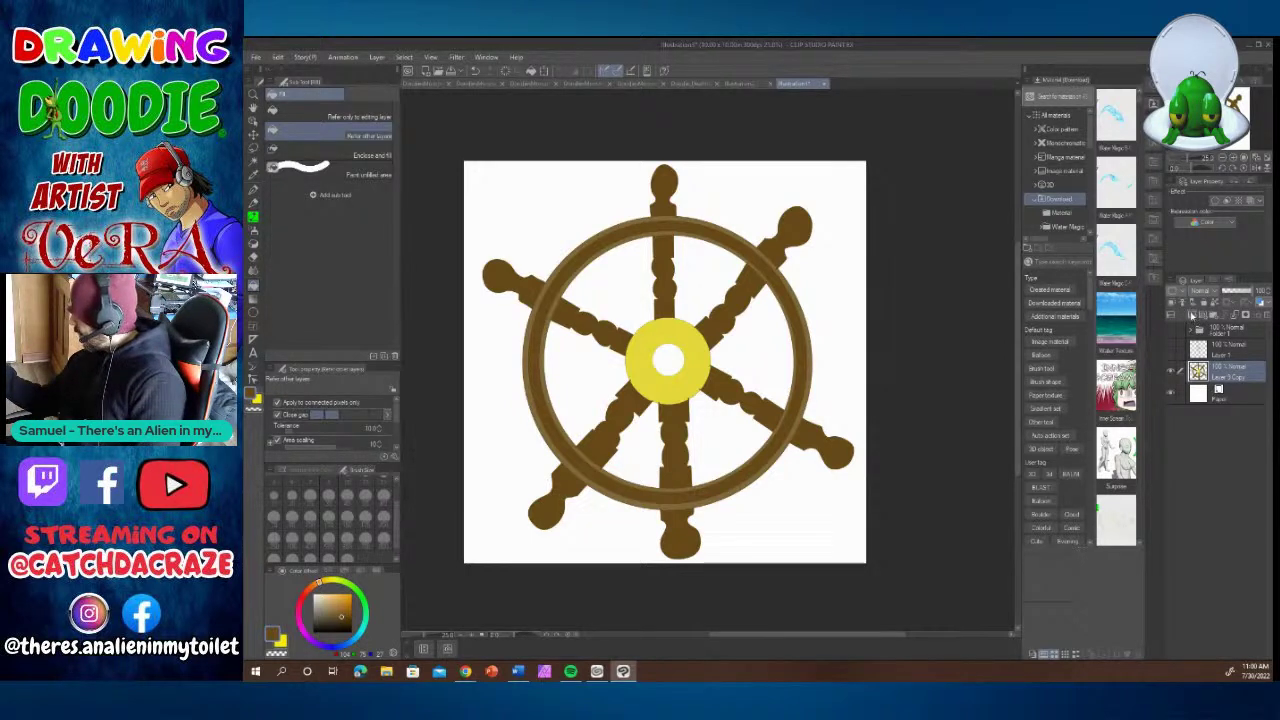
Add a layer above the wheel, clip it to the wheel, and set it to Multiply with reduced opacity.
left_click(1191, 315)
left_click(1199, 292)
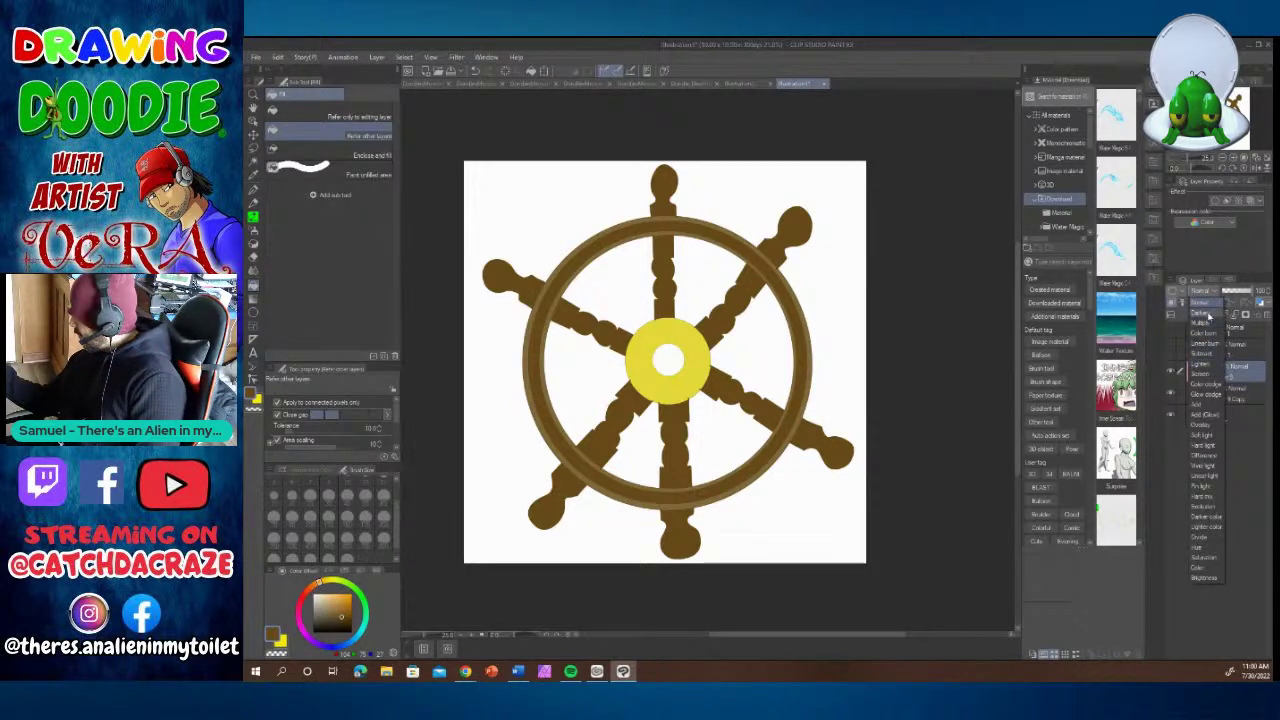
left_click(1208, 322)
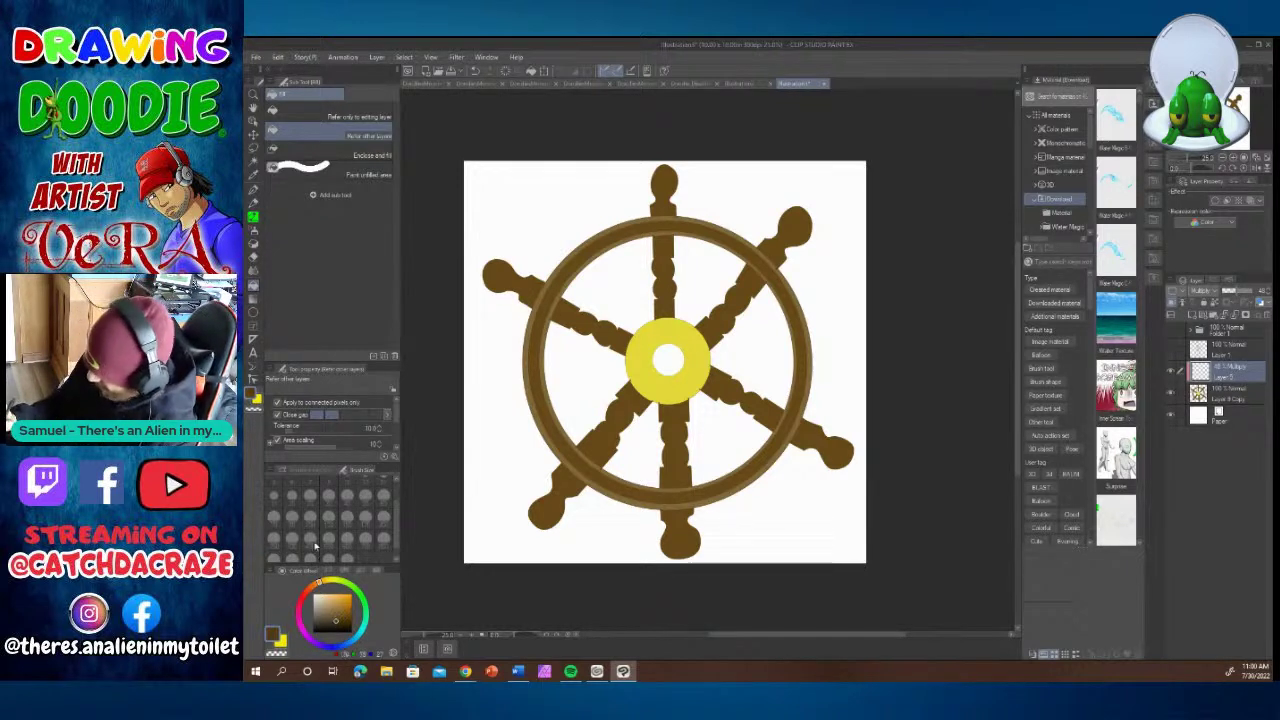
Shade the edges of the six outer handles in a darker brown with the Soft airbrush at size 70.
left_click(253, 229)
scroll(1009, 378, "down", 5)
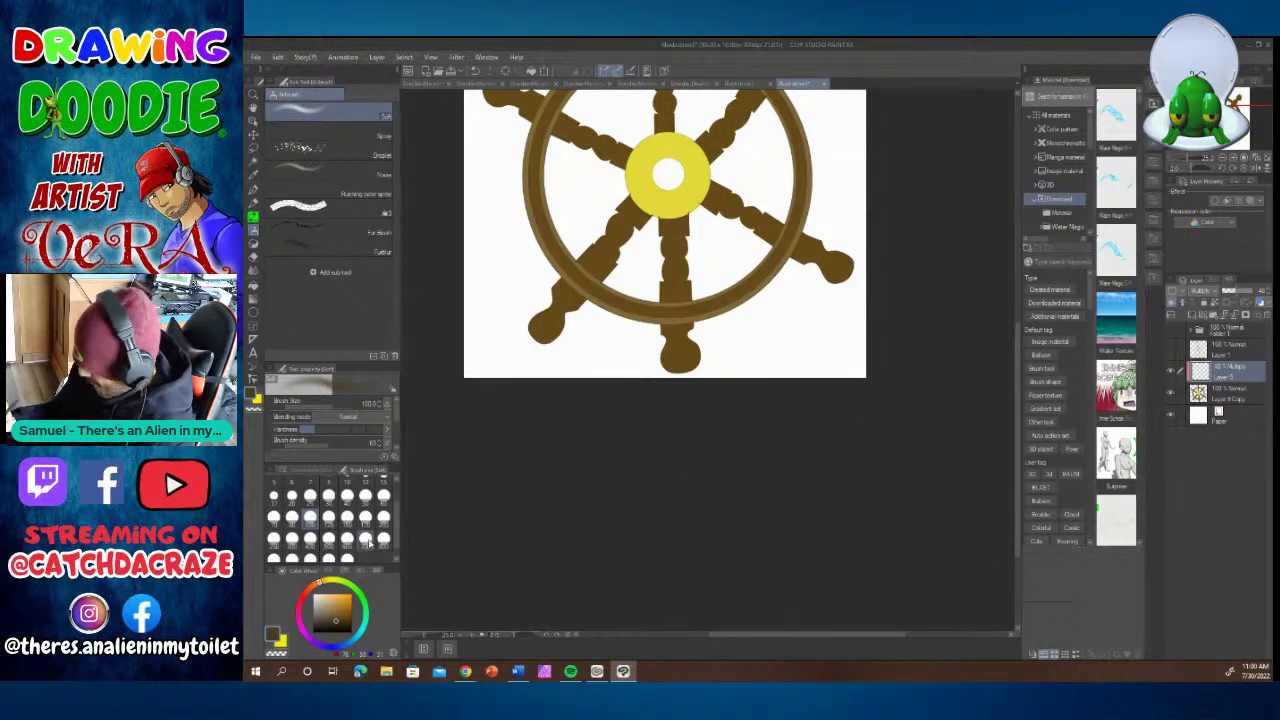
left_click(274, 518)
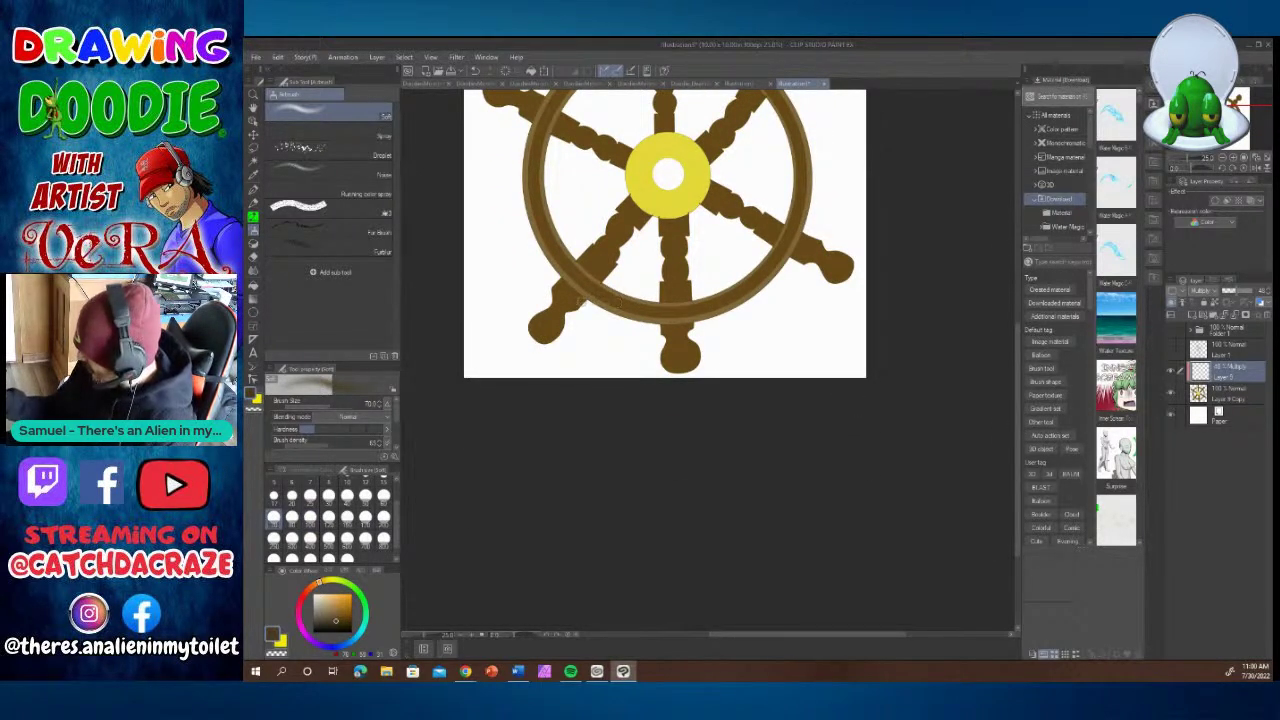
mouse_move(584, 300)
left_mouse_down()
mouse_move(548, 337)
mouse_move(533, 336)
mouse_move(567, 286)
left_mouse_up()
mouse_move(662, 326)
left_mouse_down()
mouse_move(696, 323)
mouse_move(682, 374)
mouse_move(687, 335)
left_mouse_up()
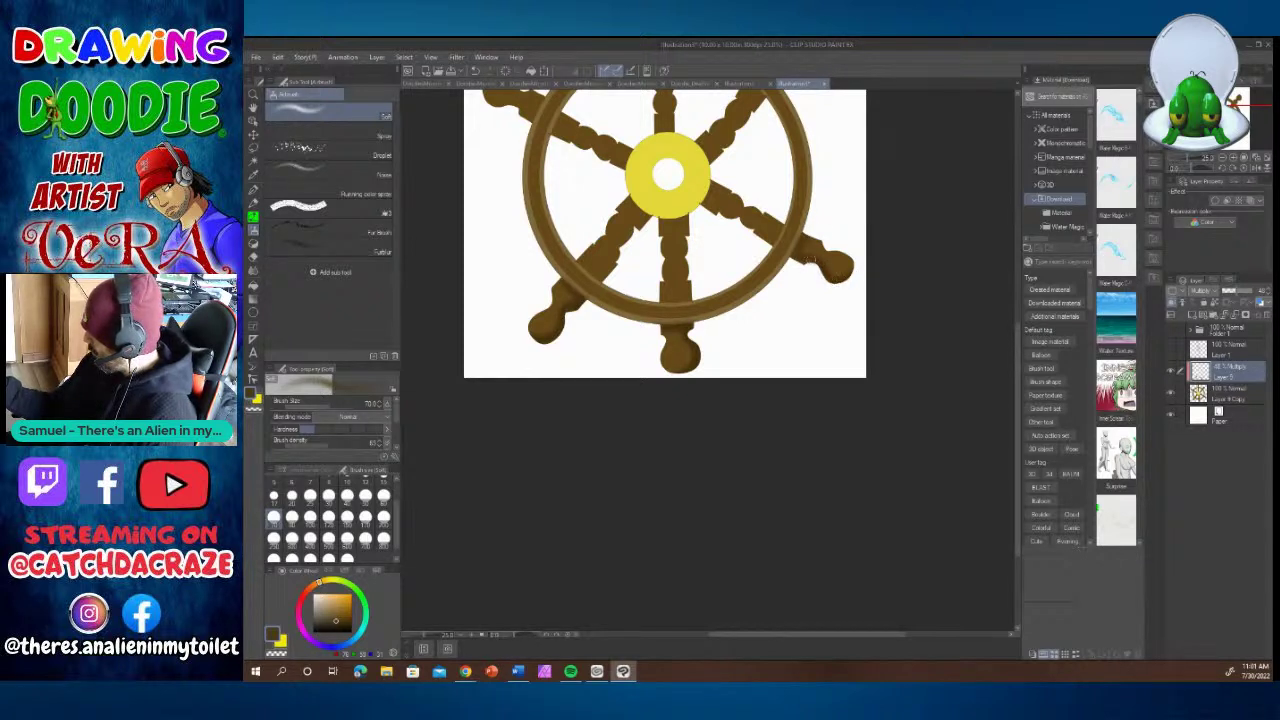
scroll(776, 265, "up", 4)
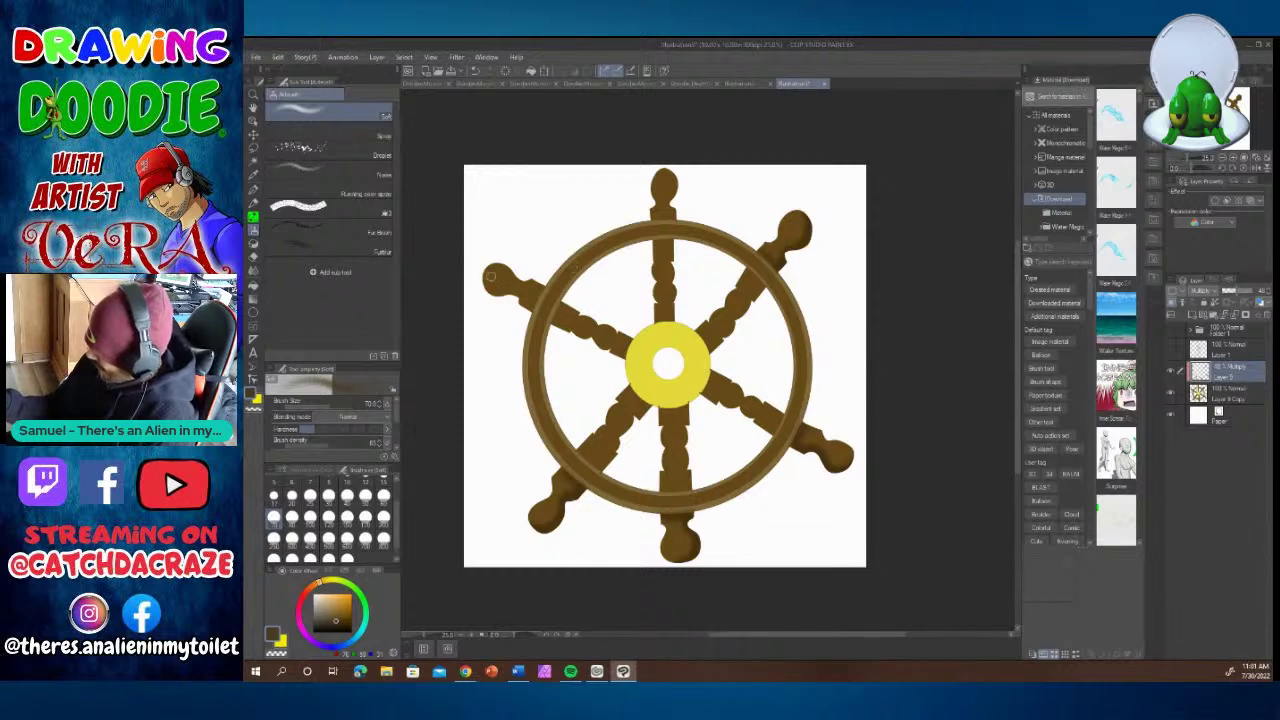
left_click_drag(487, 275, 529, 309)
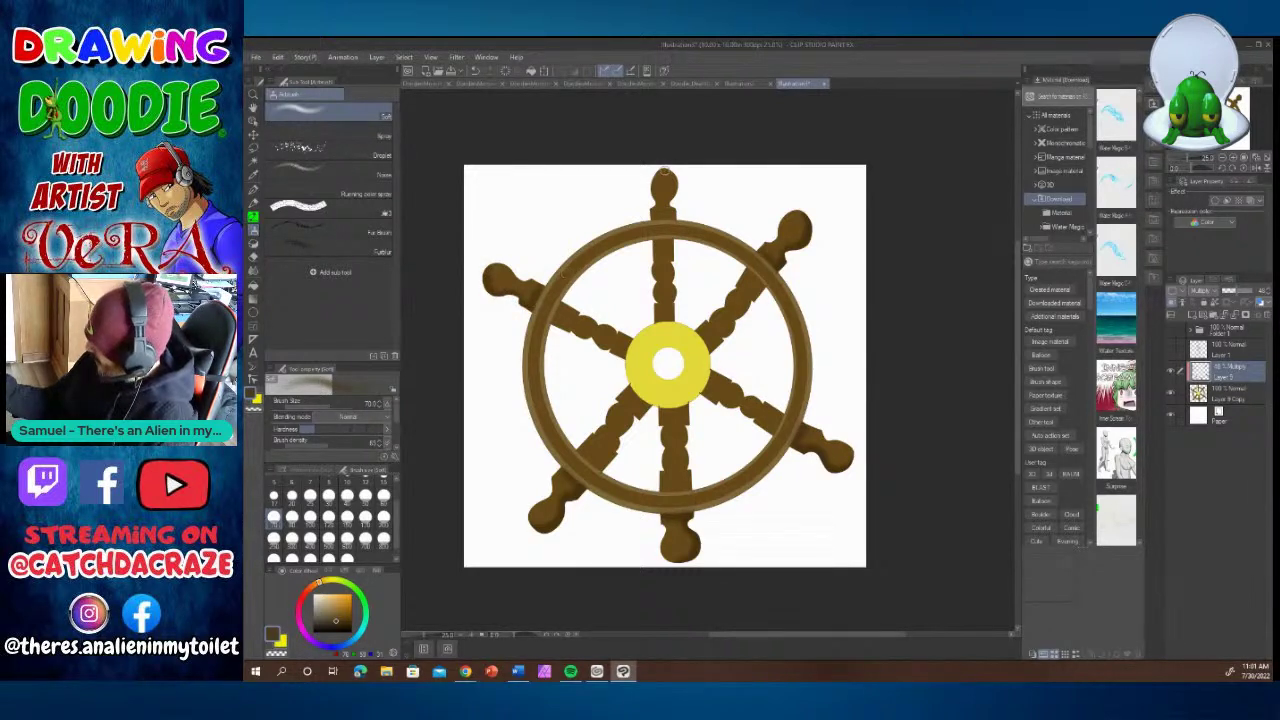
left_click_drag(664, 172, 660, 218)
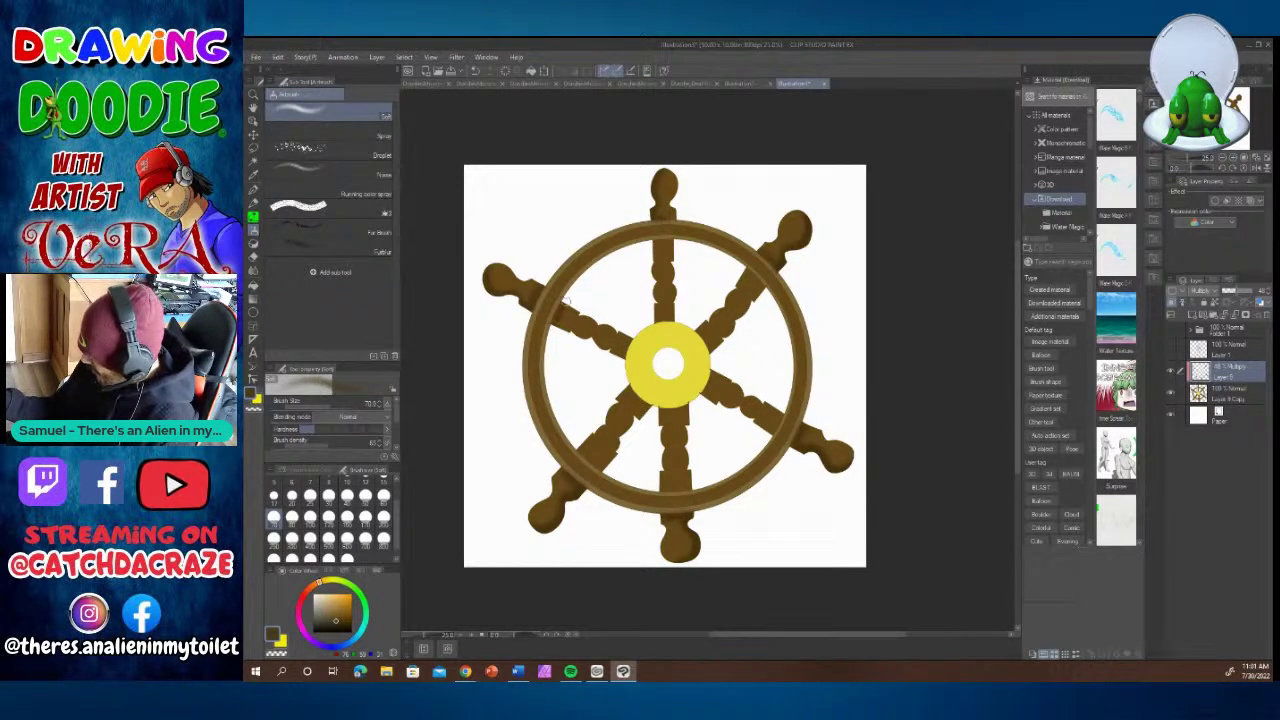
Shade the turned sections of the upper-left, top and upper-right spokes with the Soft airbrush at size 50.
left_click(365, 495)
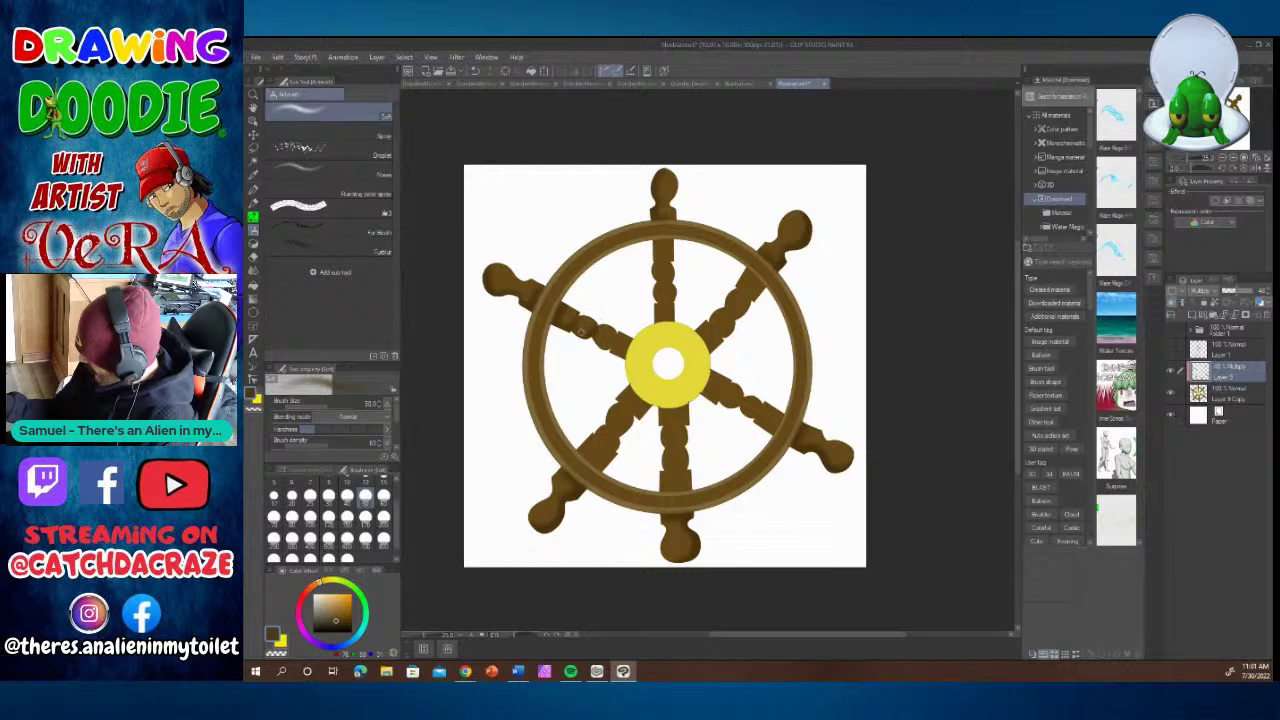
mouse_move(597, 342)
left_mouse_down()
mouse_move(619, 333)
mouse_move(621, 354)
left_mouse_up()
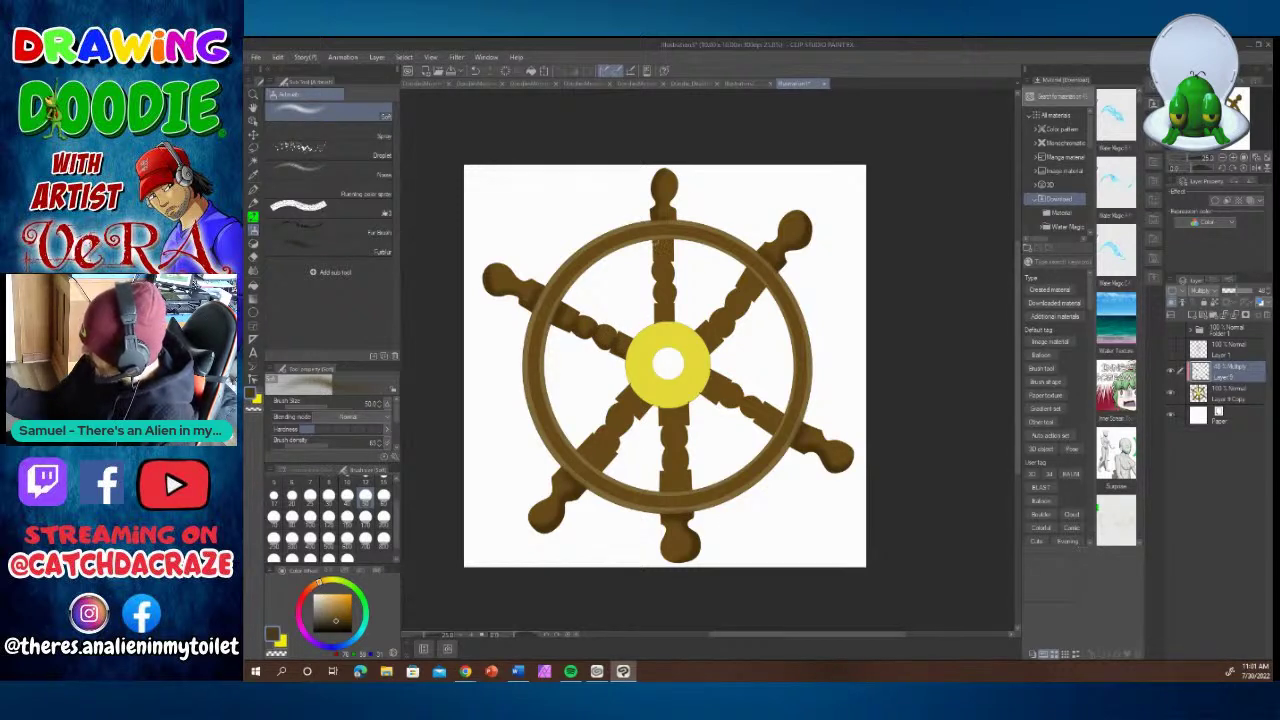
mouse_move(664, 241)
left_mouse_down()
mouse_move(655, 258)
mouse_move(672, 257)
mouse_move(662, 280)
mouse_move(674, 258)
mouse_move(660, 297)
mouse_move(671, 298)
mouse_move(656, 310)
left_mouse_up()
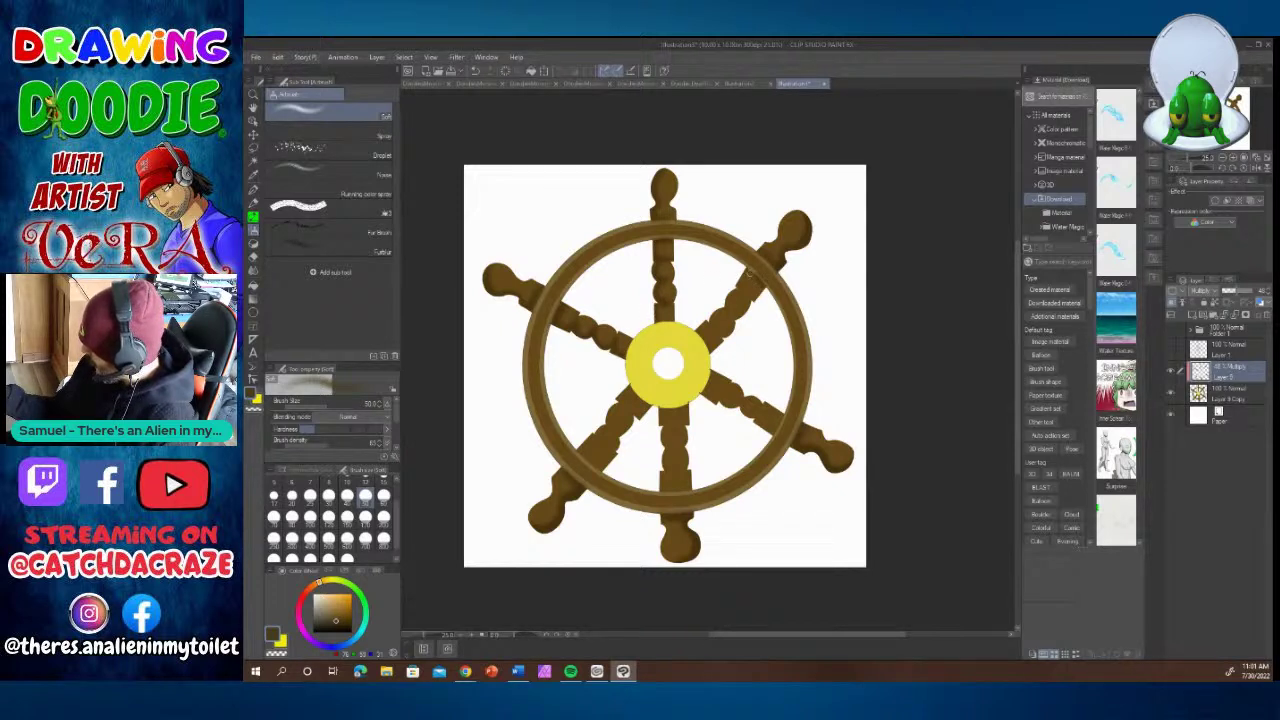
mouse_move(761, 283)
left_mouse_down()
mouse_move(736, 316)
mouse_move(732, 302)
mouse_move(715, 345)
left_mouse_up()
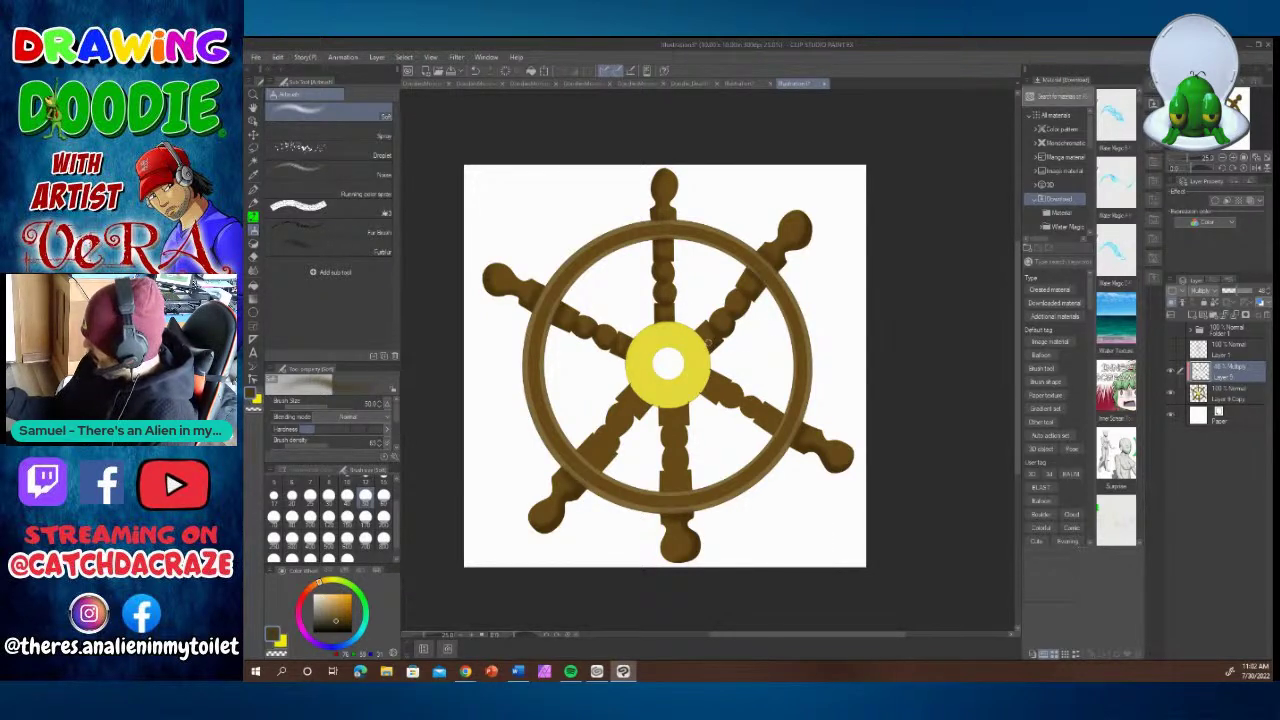
Shade the turned sections of the lower-right, bottom and lower-left spokes, and darken the wheel's rim with the same airbrush.
scroll(665, 365, "down", 3)
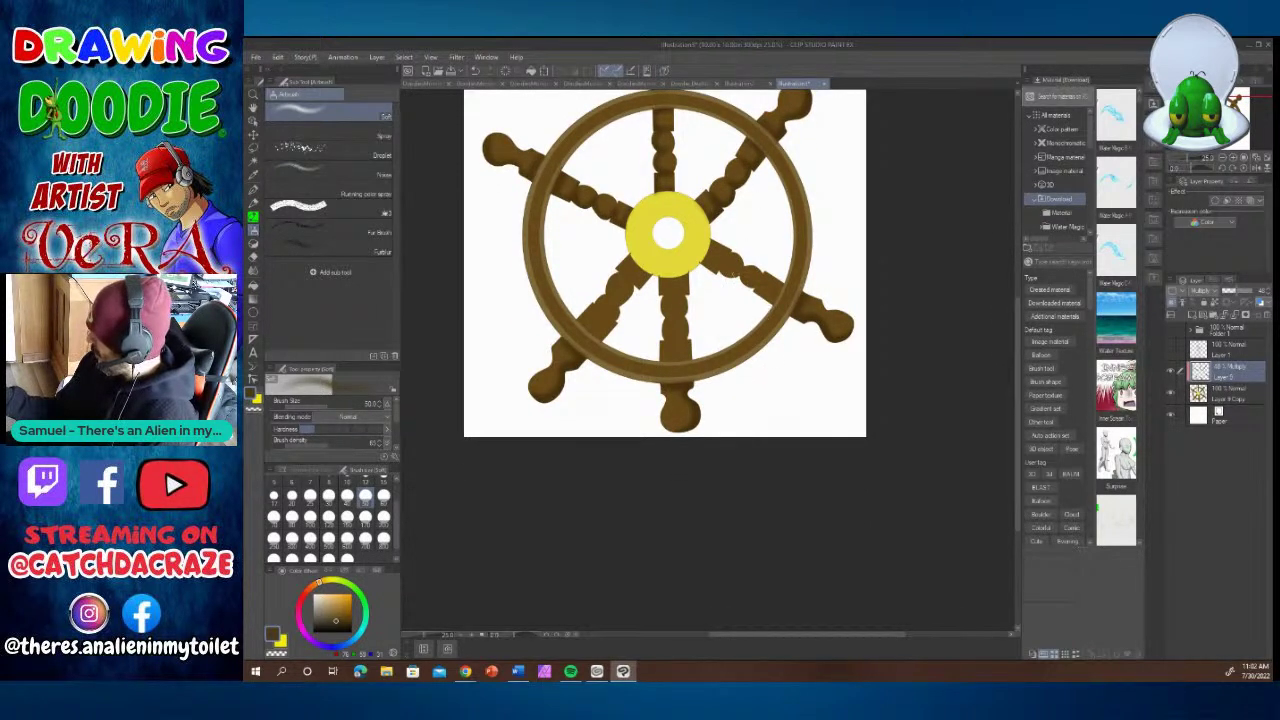
left_click_drag(714, 242, 720, 272)
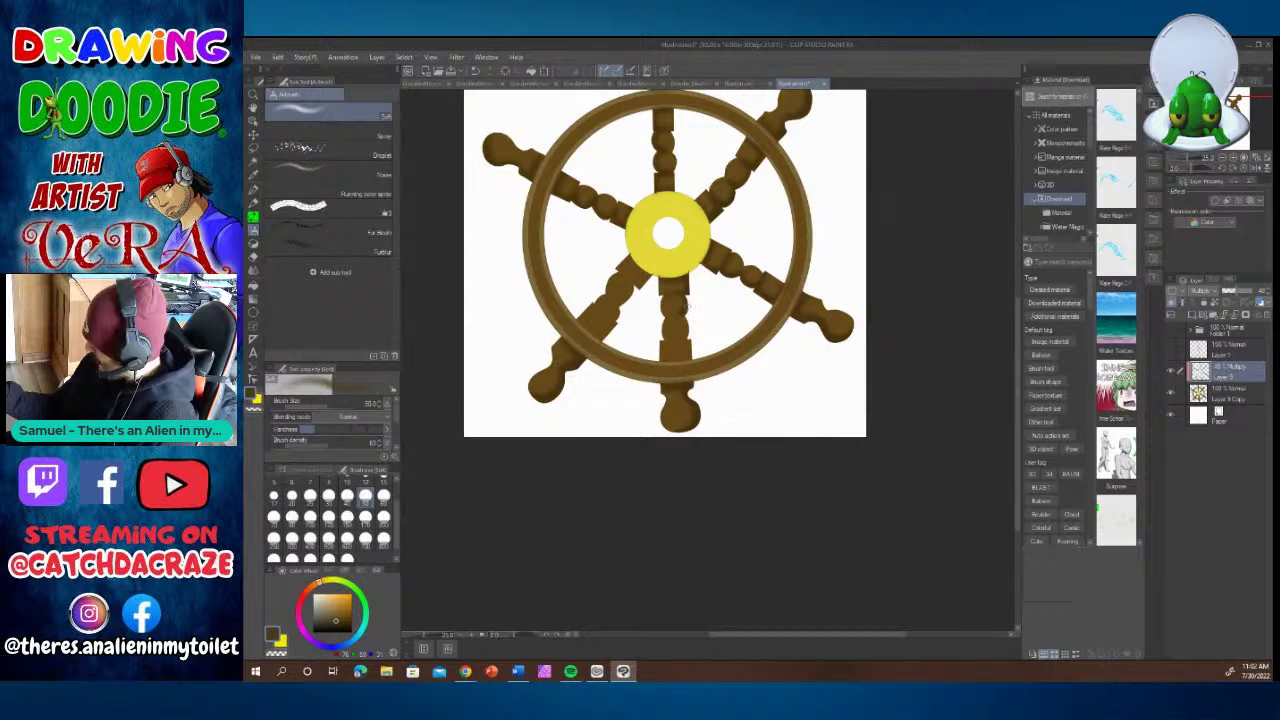
left_click_drag(683, 337, 690, 354)
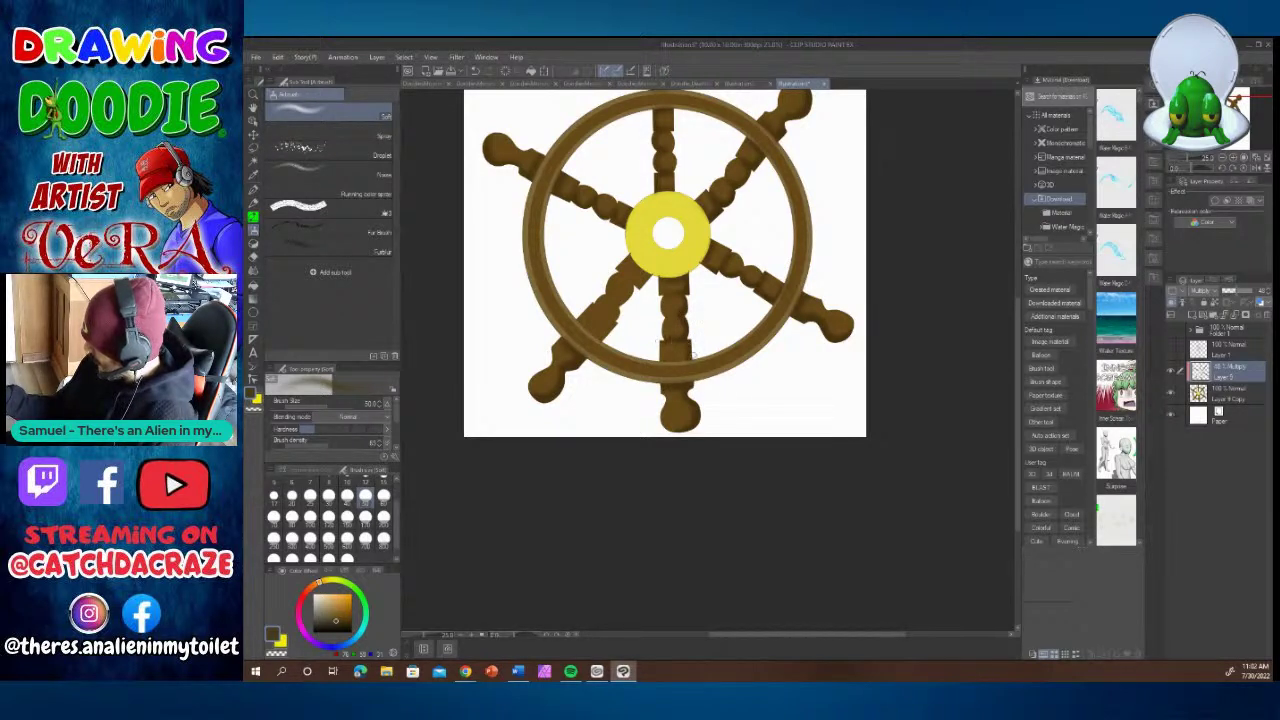
mouse_move(643, 271)
left_mouse_down()
mouse_move(634, 261)
mouse_move(641, 271)
left_mouse_up()
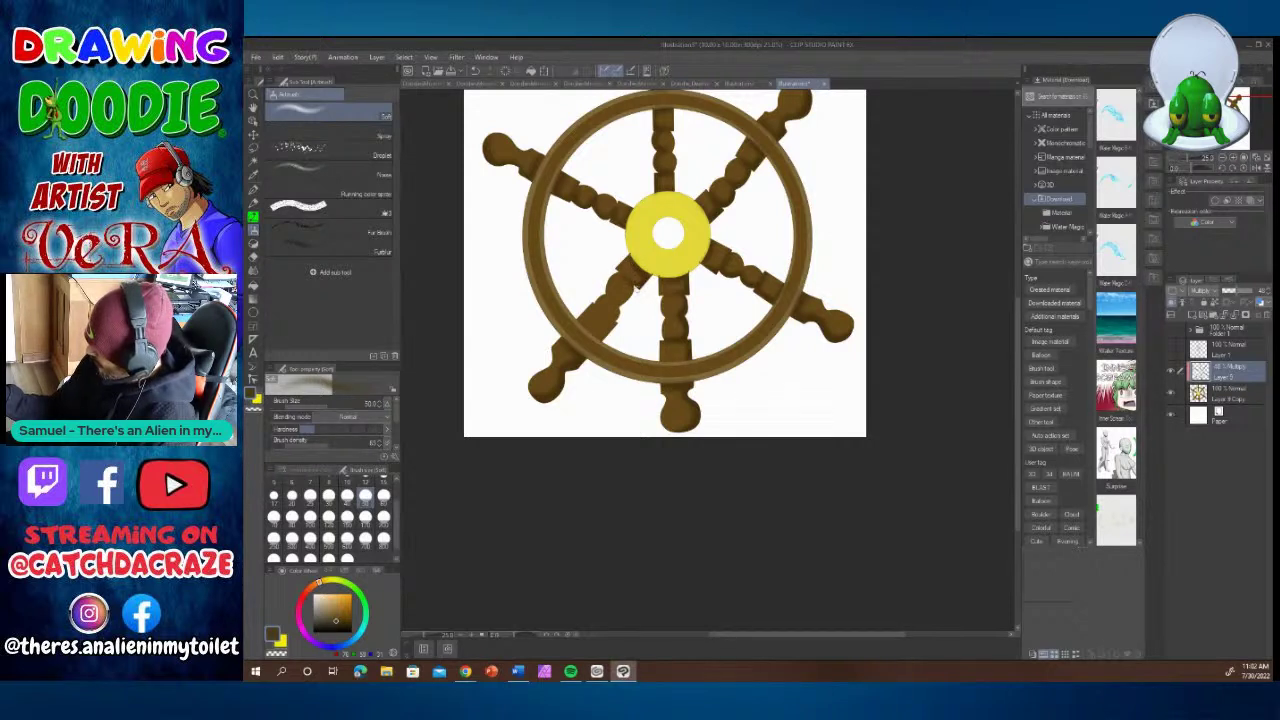
mouse_move(632, 284)
left_mouse_down()
mouse_move(621, 301)
mouse_move(606, 294)
mouse_move(626, 300)
mouse_move(604, 314)
mouse_move(606, 336)
mouse_move(597, 327)
left_mouse_up()
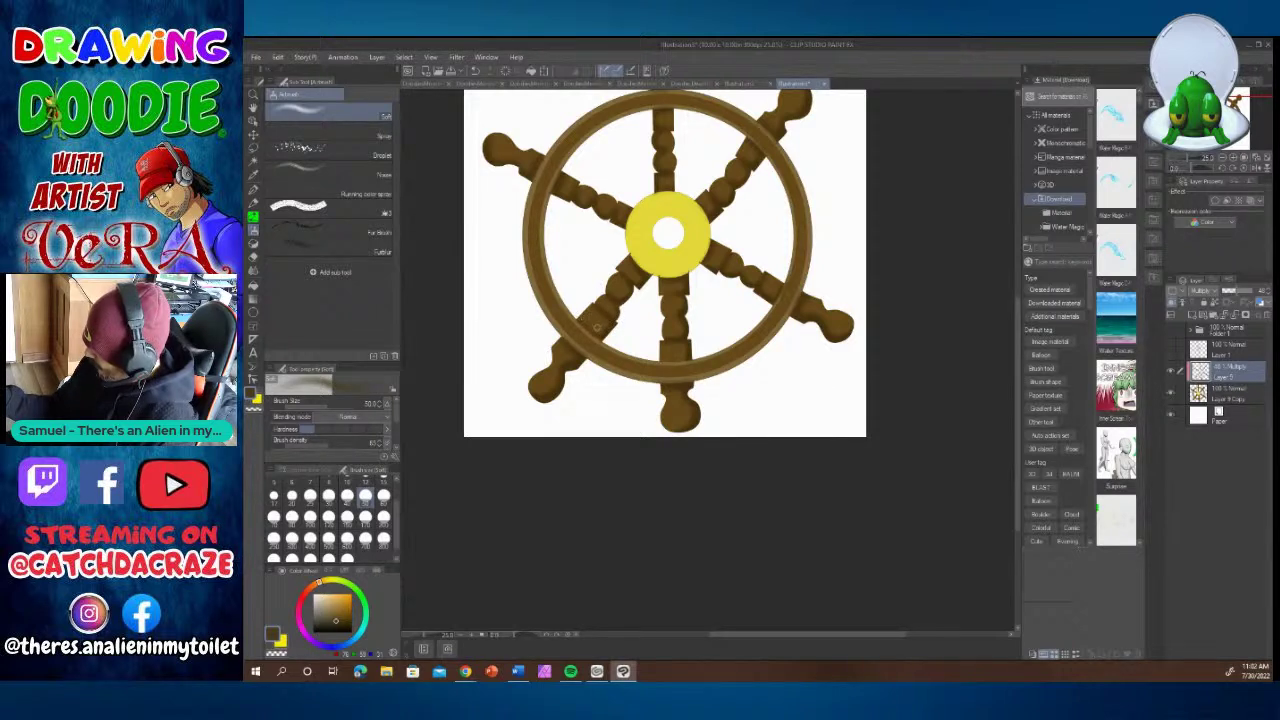
mouse_move(695, 350)
left_mouse_down()
mouse_move(666, 342)
mouse_move(676, 318)
left_mouse_up()
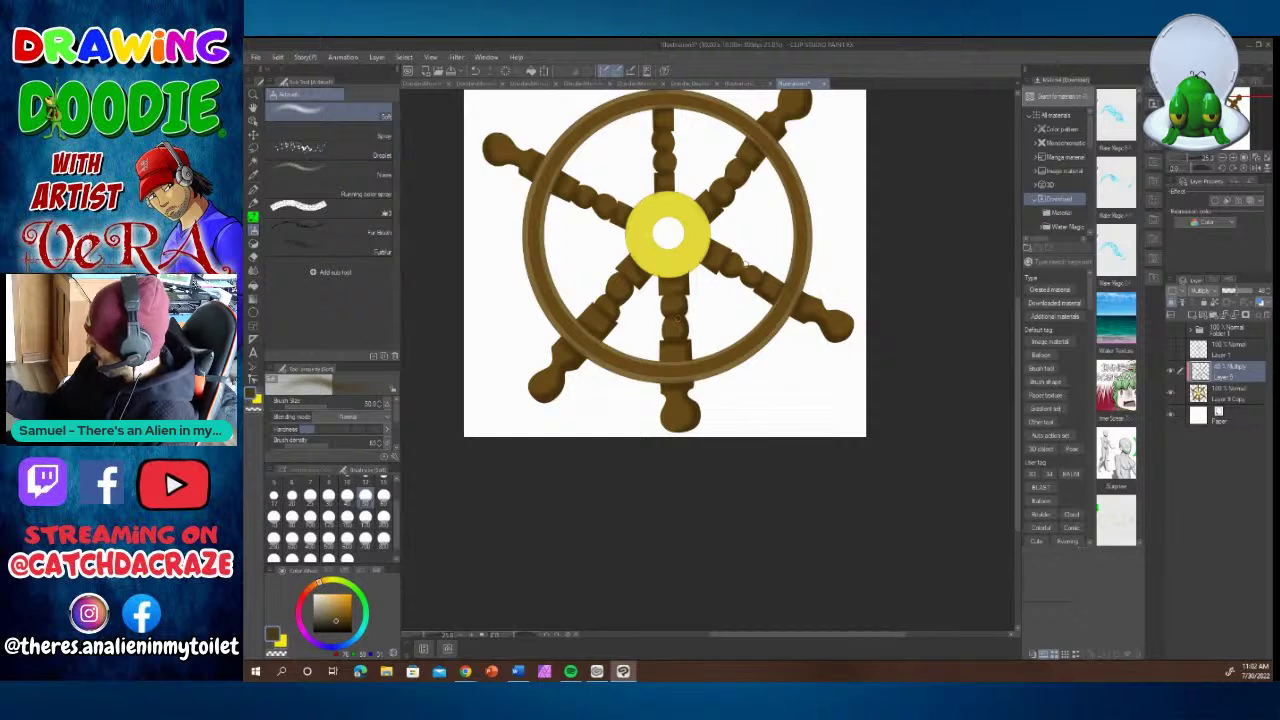
mouse_move(746, 267)
left_mouse_down()
mouse_move(735, 280)
mouse_move(731, 251)
left_mouse_up()
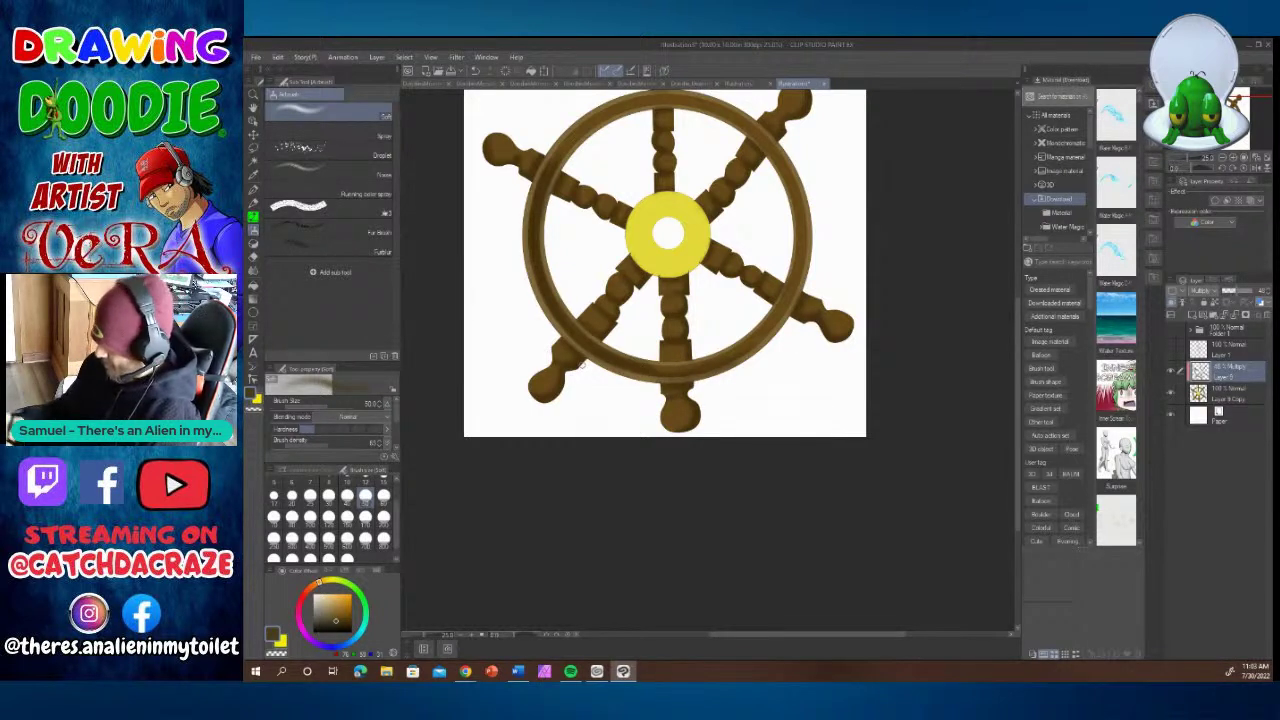
Add another layer clipped to the wheel above the shading and set its blending mode to Lighten.
left_click(1192, 315)
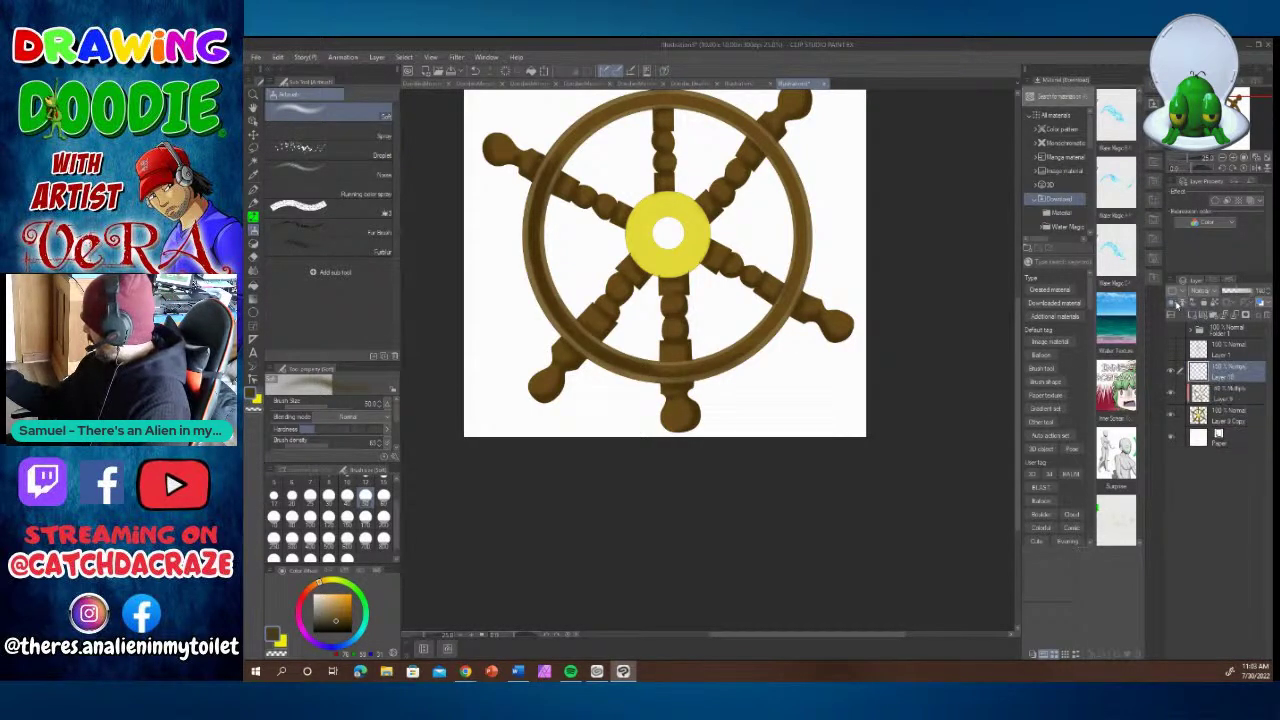
left_click(1212, 292)
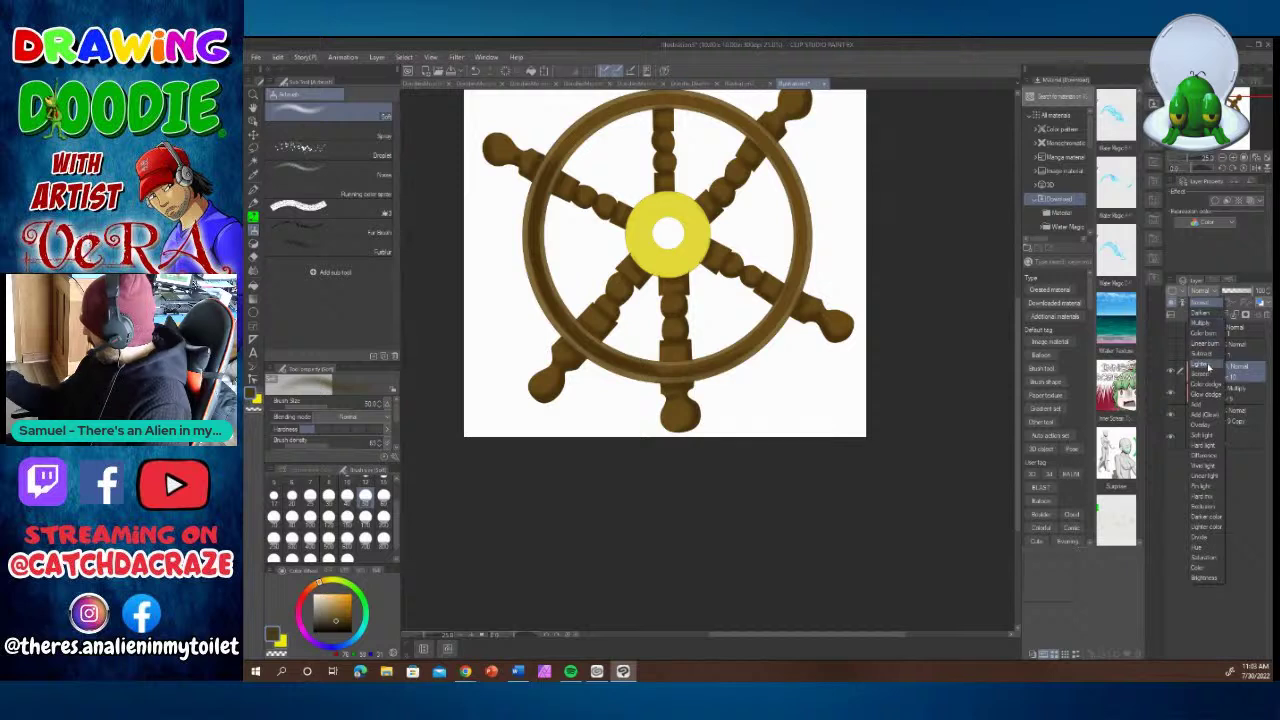
left_click(1208, 365)
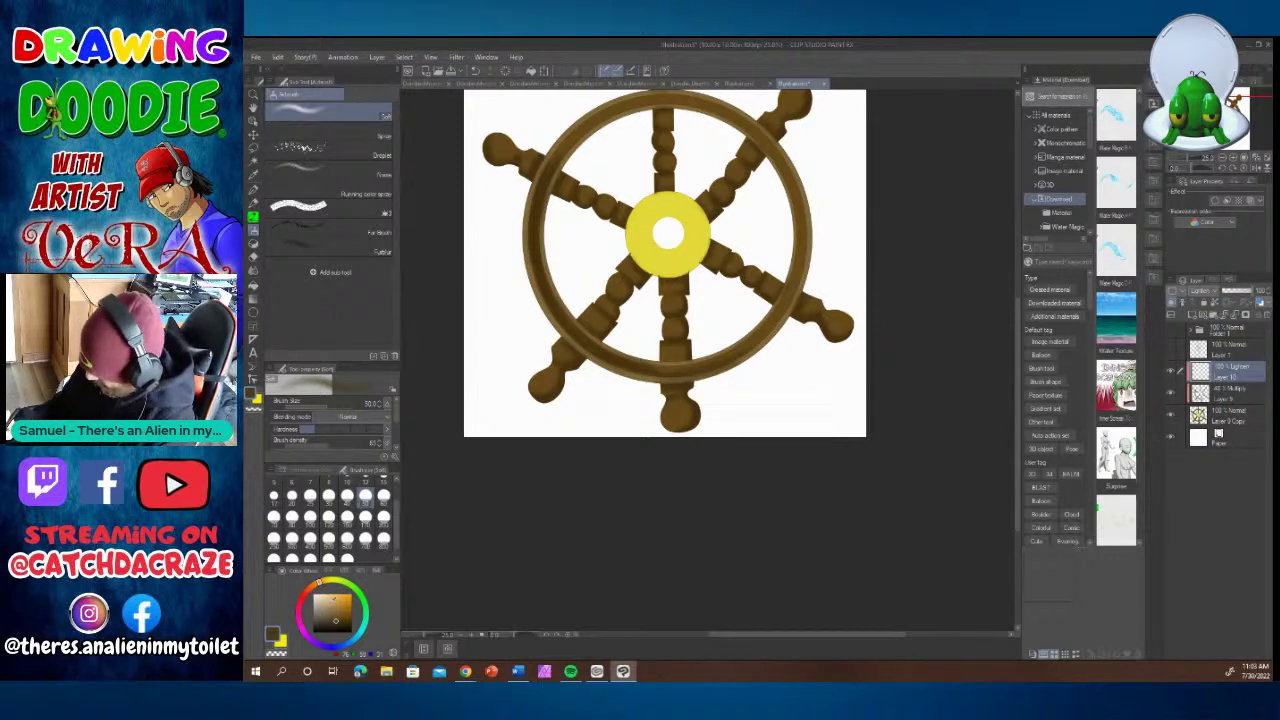
Airbrush lighter brown highlights onto the six outer handles of the wheel.
left_click(330, 603)
scroll(665, 300, "up", 2)
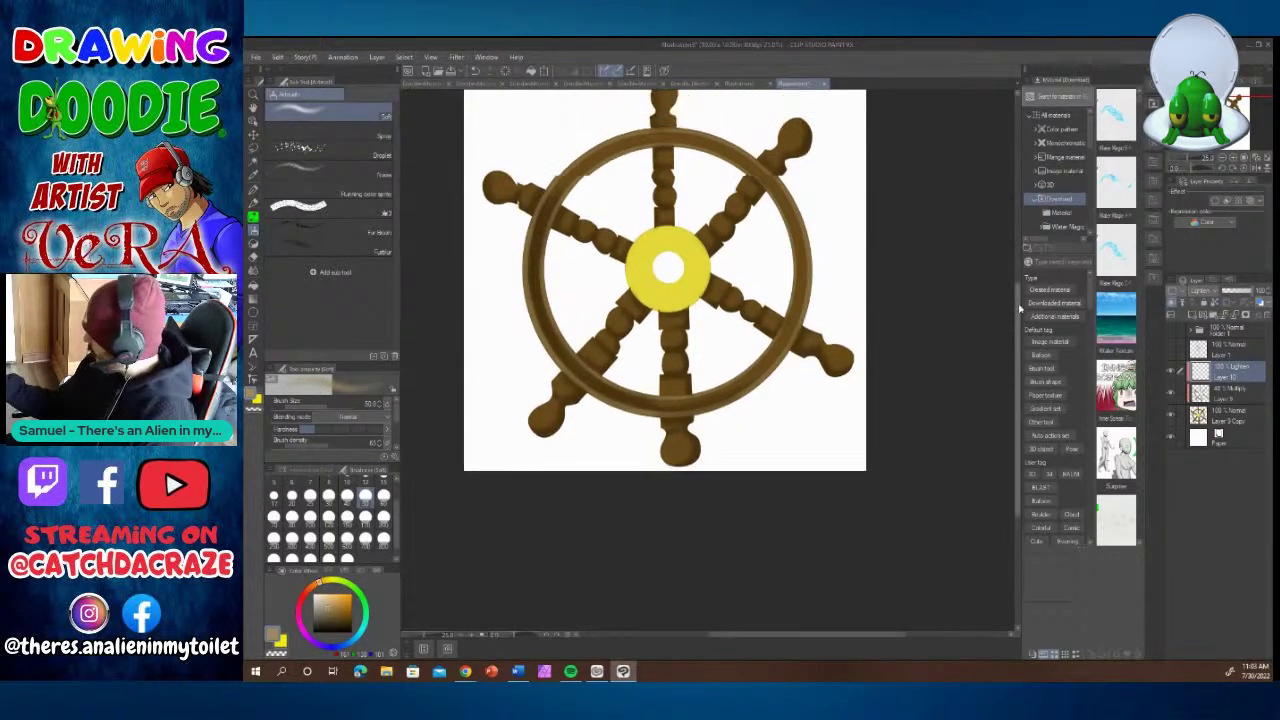
left_click_drag(791, 171, 765, 207)
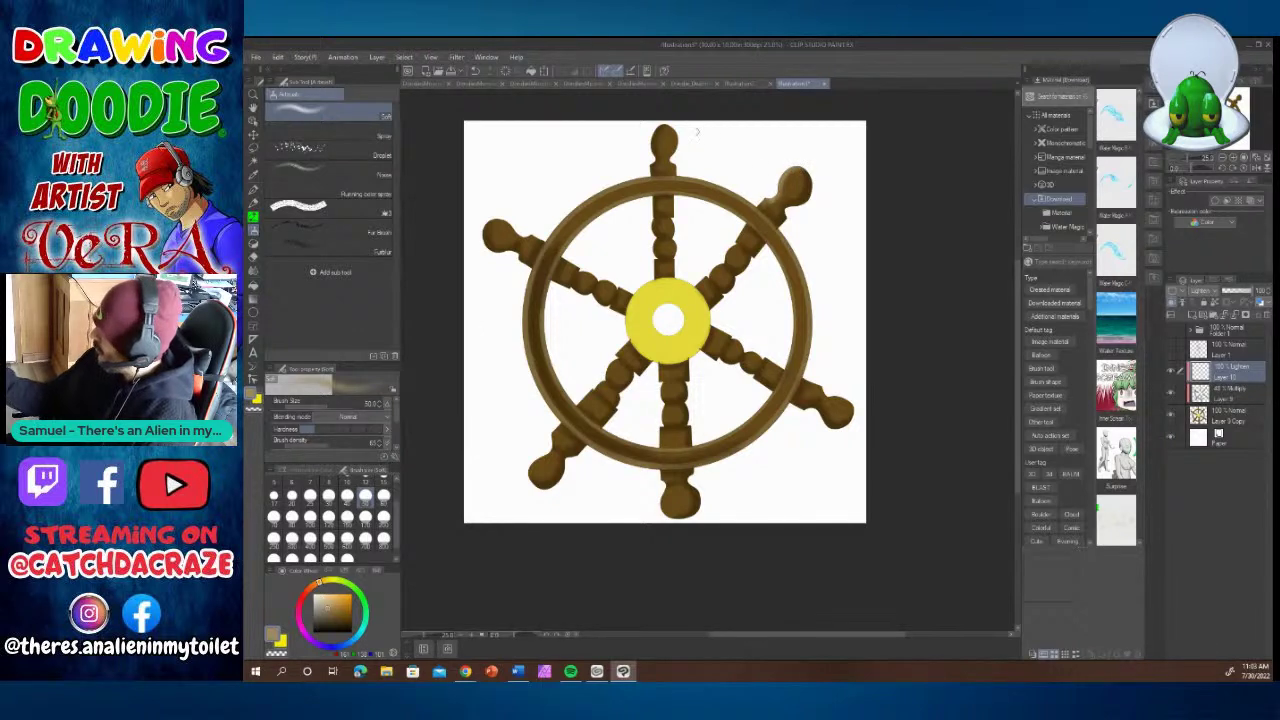
left_click_drag(676, 133, 673, 176)
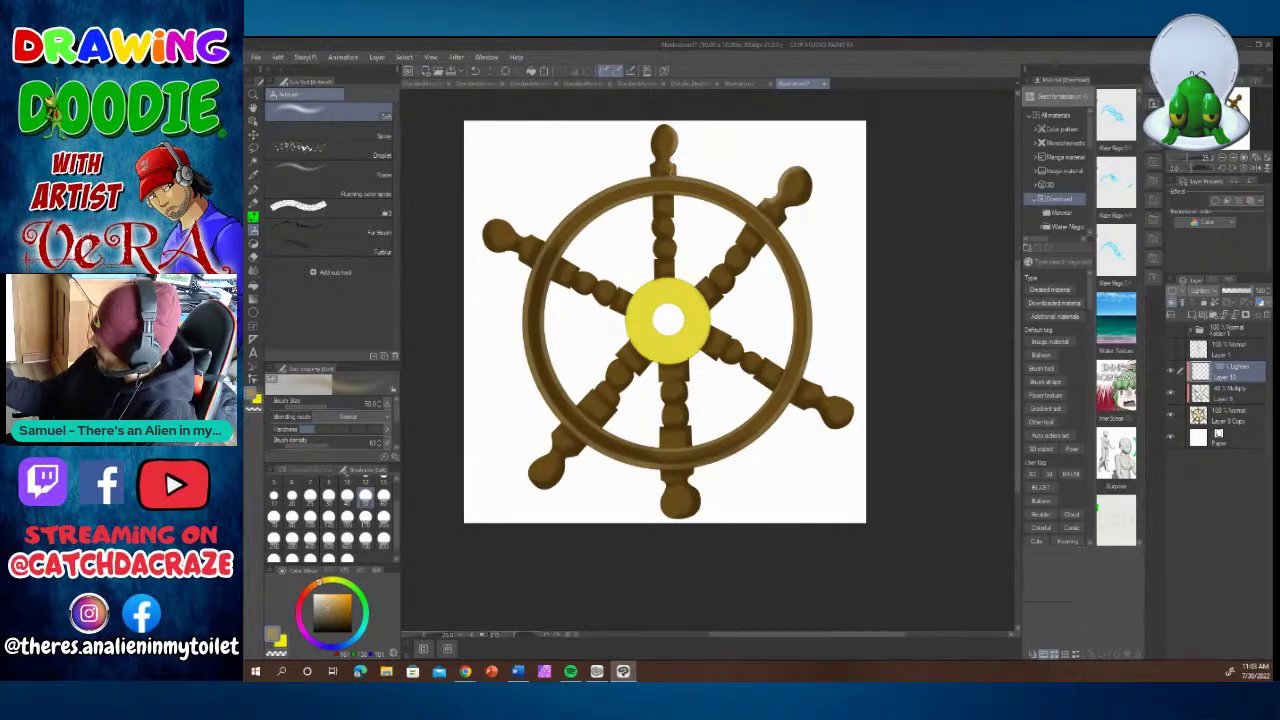
left_click_drag(488, 230, 536, 238)
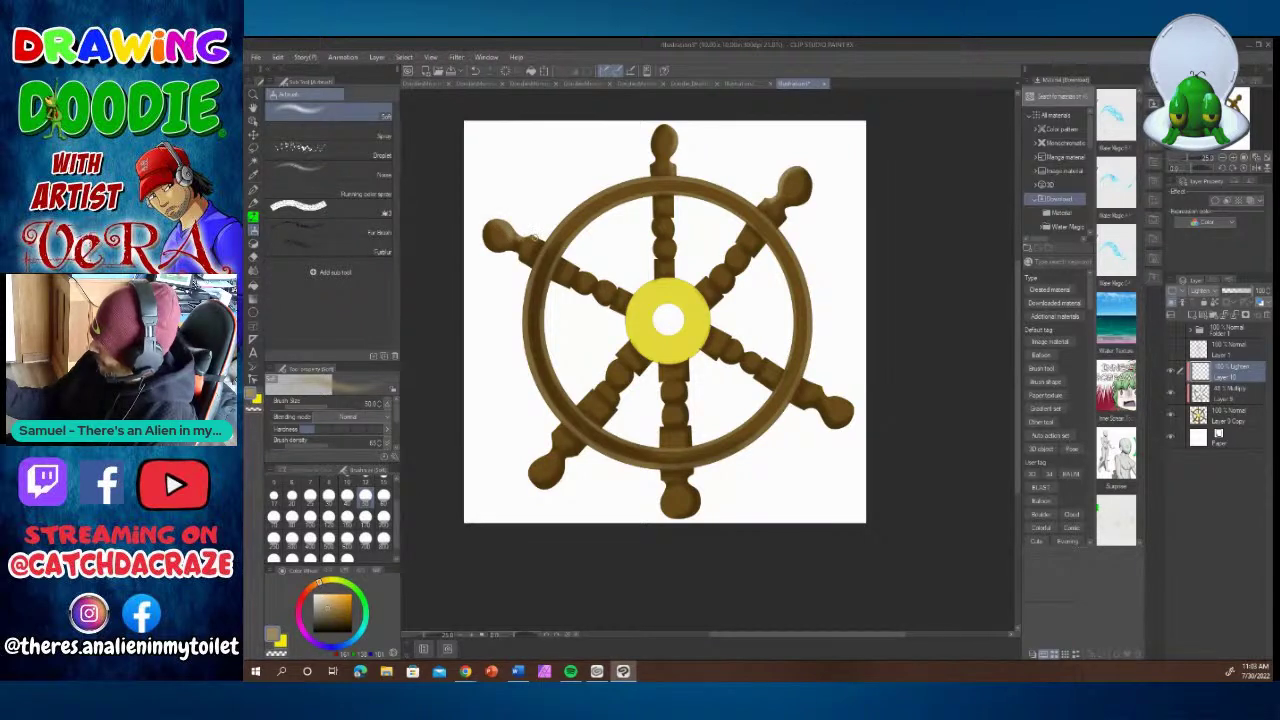
left_click_drag(559, 438, 533, 477)
mouse_move(820, 391)
left_mouse_down()
mouse_move(809, 384)
mouse_move(850, 410)
left_mouse_up()
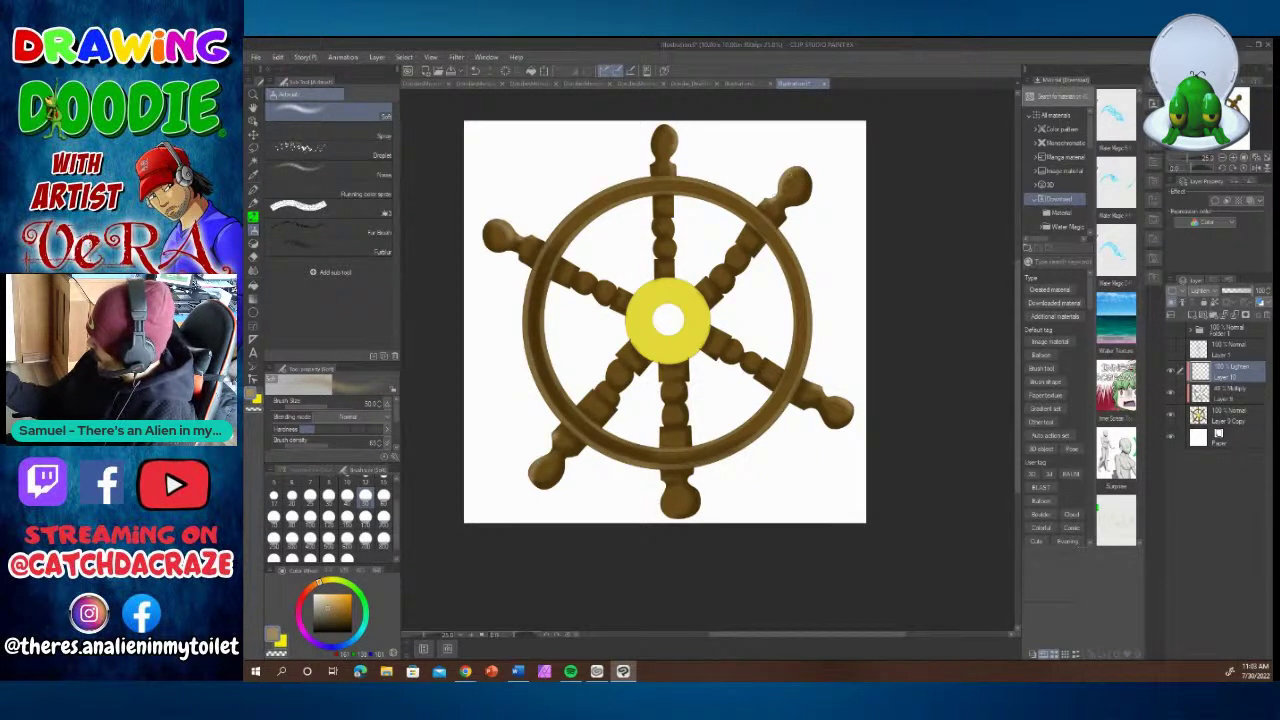
mouse_move(795, 174)
left_mouse_down()
mouse_move(786, 189)
mouse_move(792, 178)
left_mouse_up()
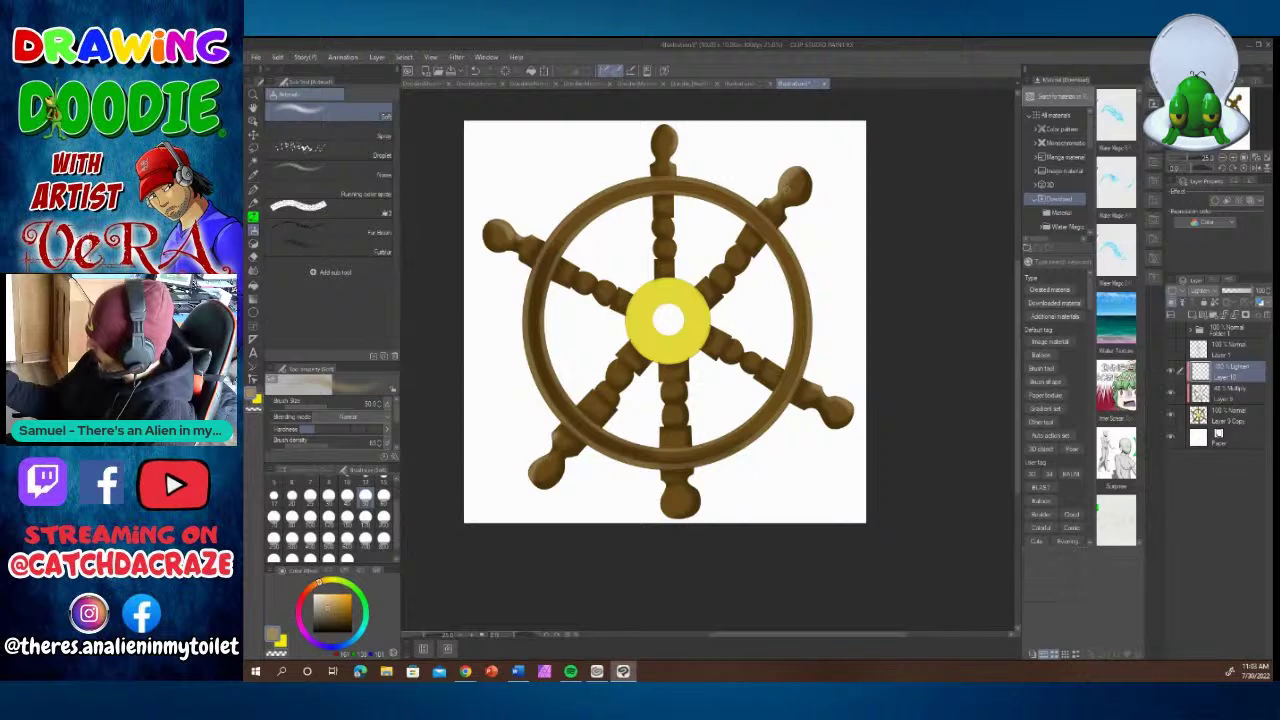
left_click_drag(679, 492, 672, 512)
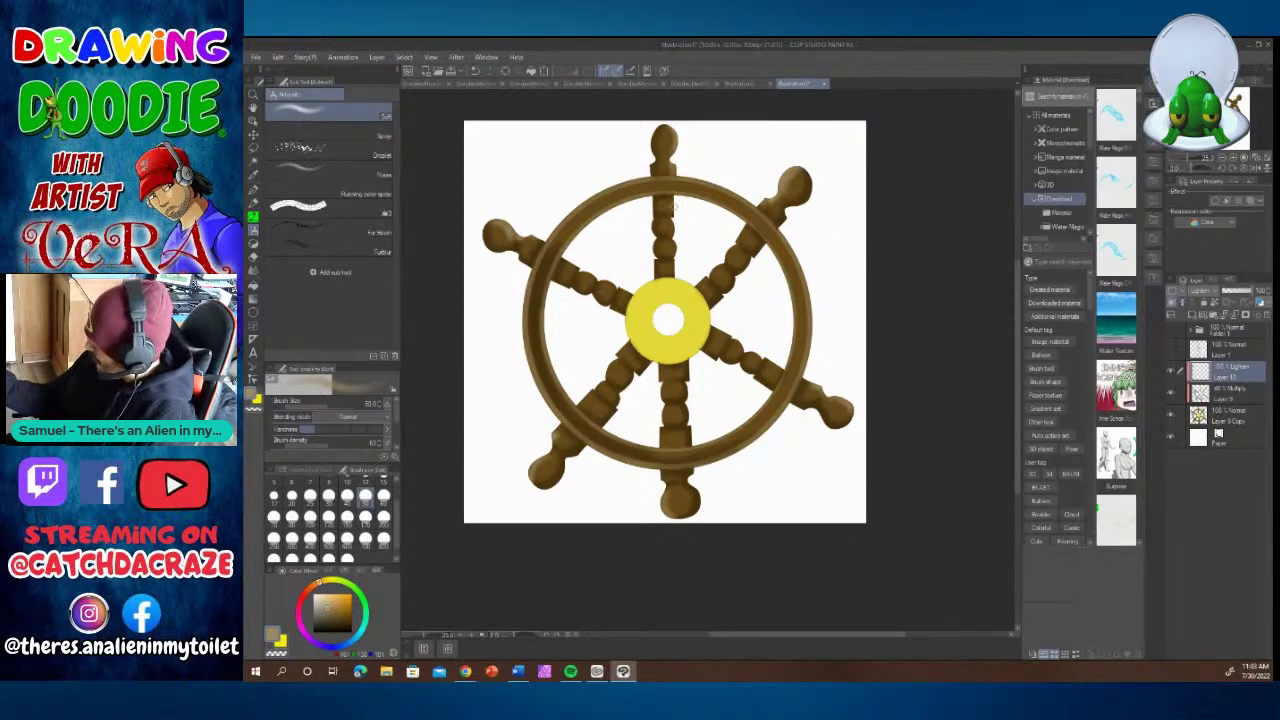
Airbrush lighter brown highlights onto the turned sections of all six spokes inside the wheel's rim.
left_click_drag(674, 209, 677, 259)
mouse_move(752, 248)
left_mouse_down()
mouse_move(746, 236)
mouse_move(713, 290)
left_mouse_up()
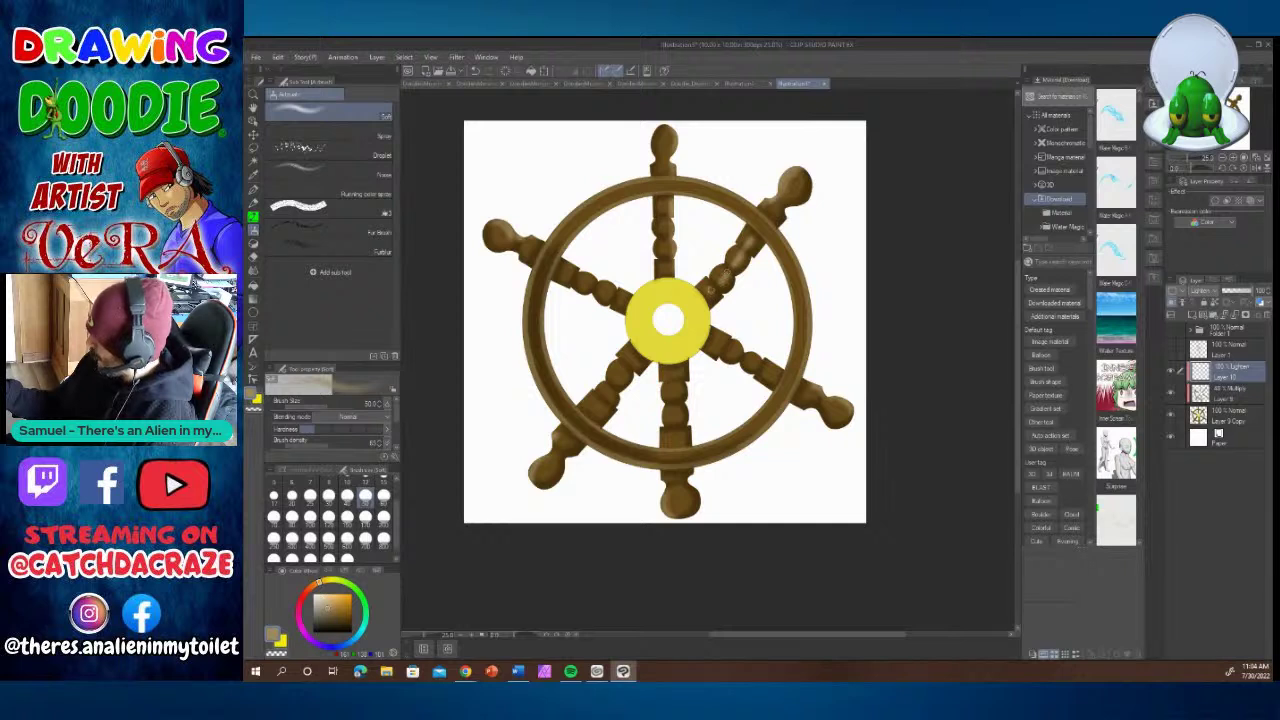
left_click_drag(587, 279, 611, 288)
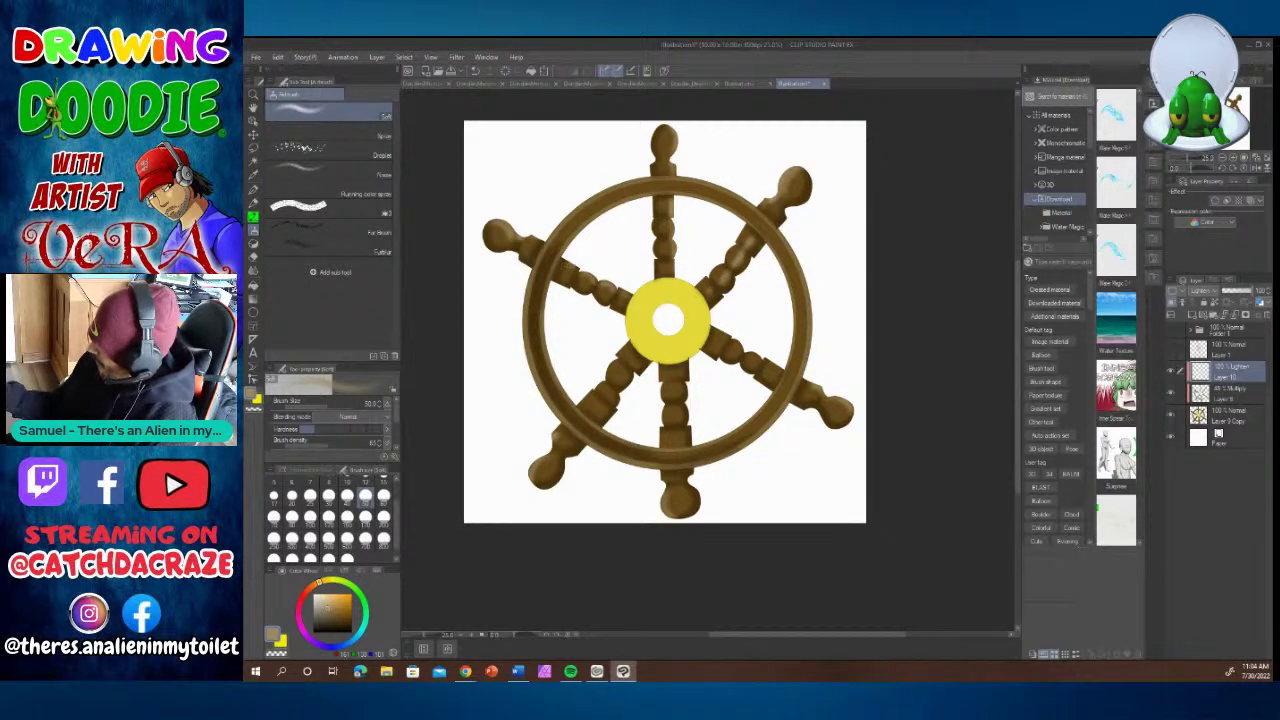
left_click_drag(667, 381, 666, 443)
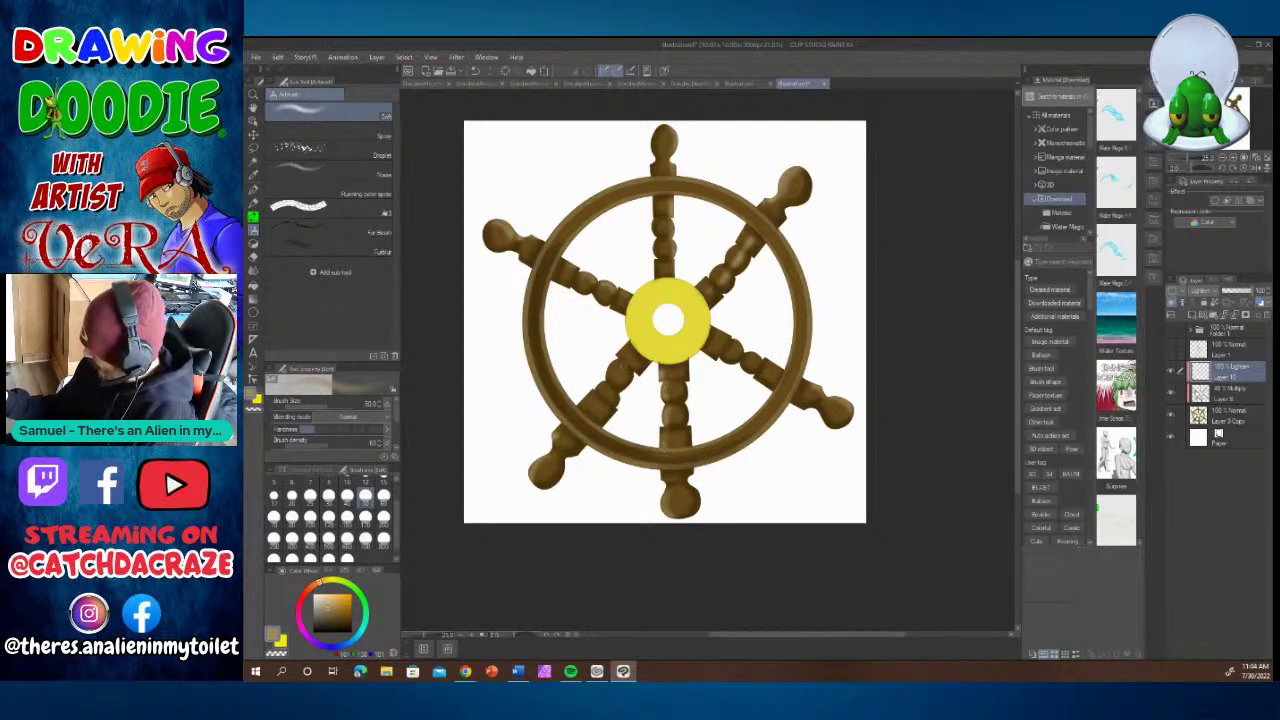
left_click_drag(618, 361, 588, 400)
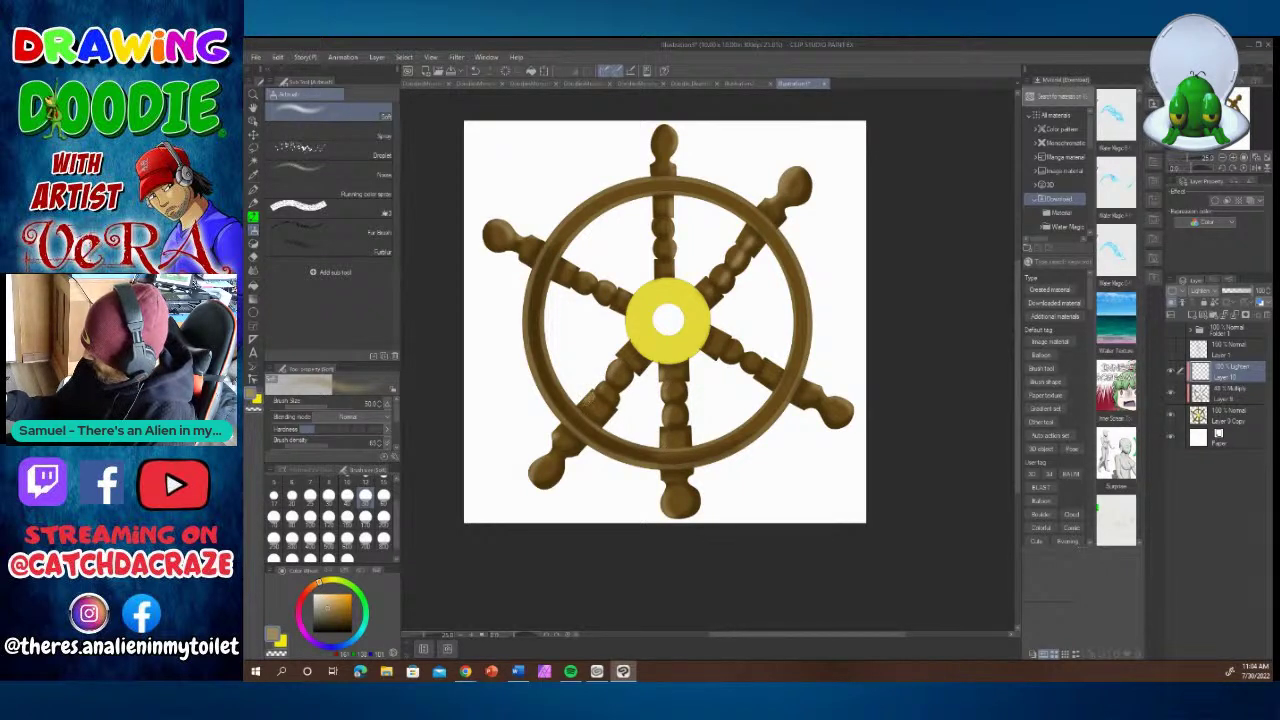
left_click_drag(716, 332, 776, 367)
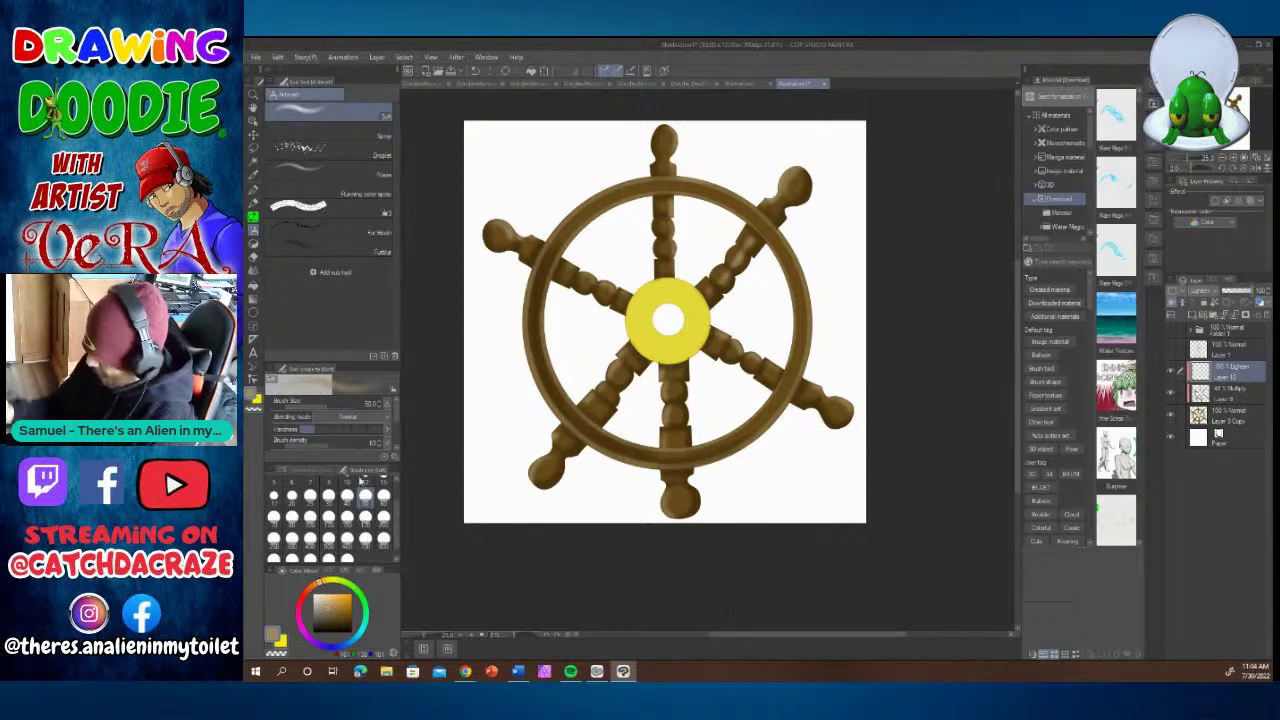
Try a pale beige airbrush highlight along the right side of the wheel's rim and undo its strokes.
left_click(332, 589)
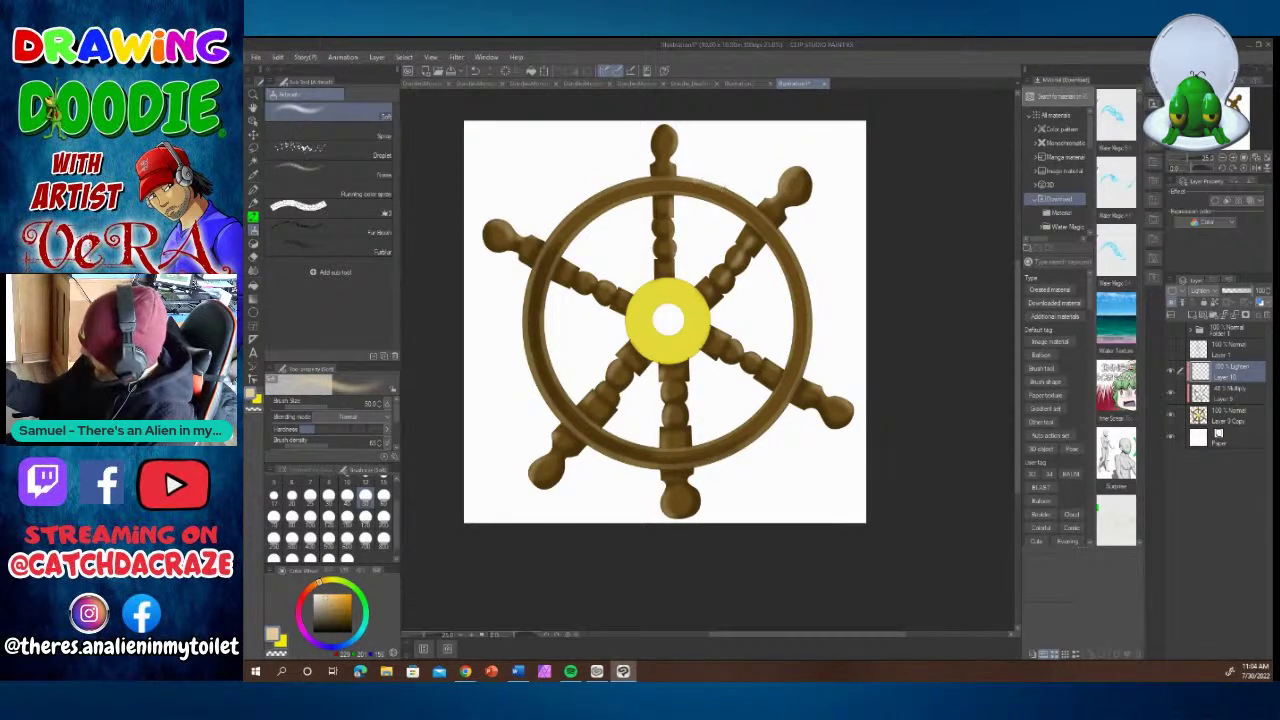
mouse_move(702, 182)
left_mouse_down()
mouse_move(765, 218)
mouse_move(802, 276)
mouse_move(810, 370)
mouse_move(811, 345)
mouse_move(796, 400)
mouse_move(764, 438)
mouse_move(806, 325)
left_mouse_up()
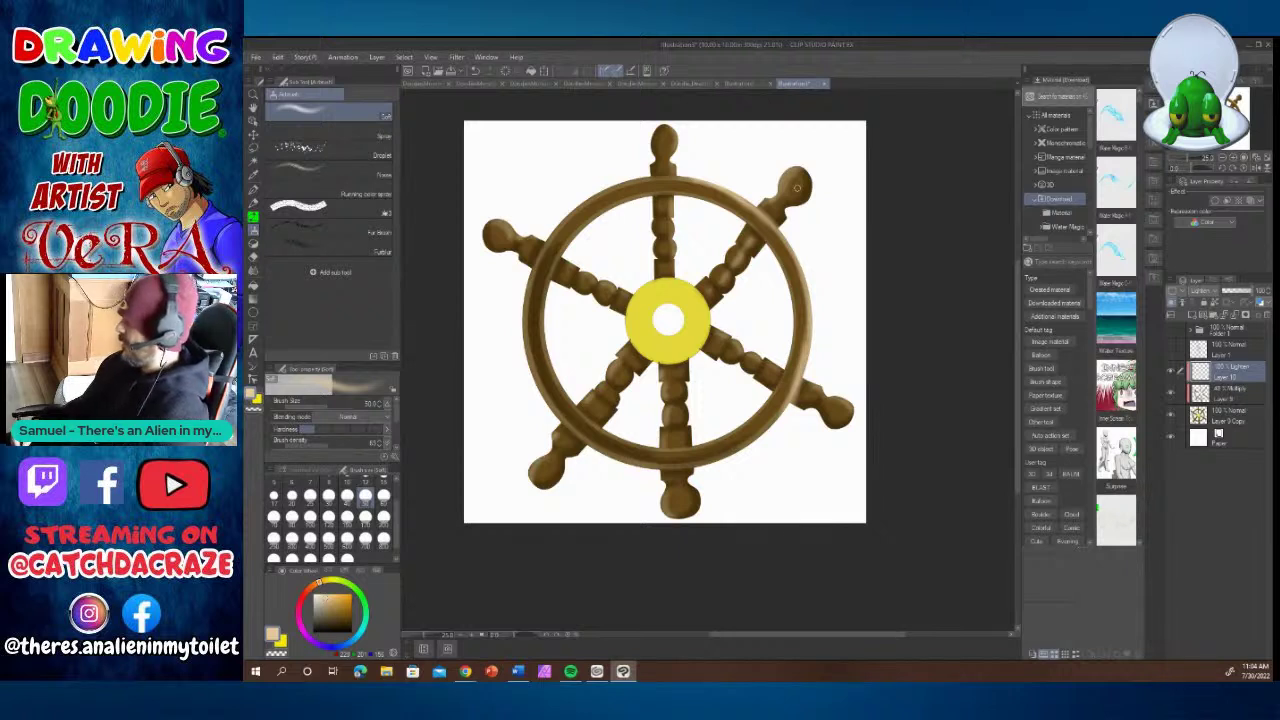
key("ctrl+z")
key("ctrl+z")
key("ctrl+z")
key("ctrl+z")
key("ctrl+z")
key("ctrl+z")
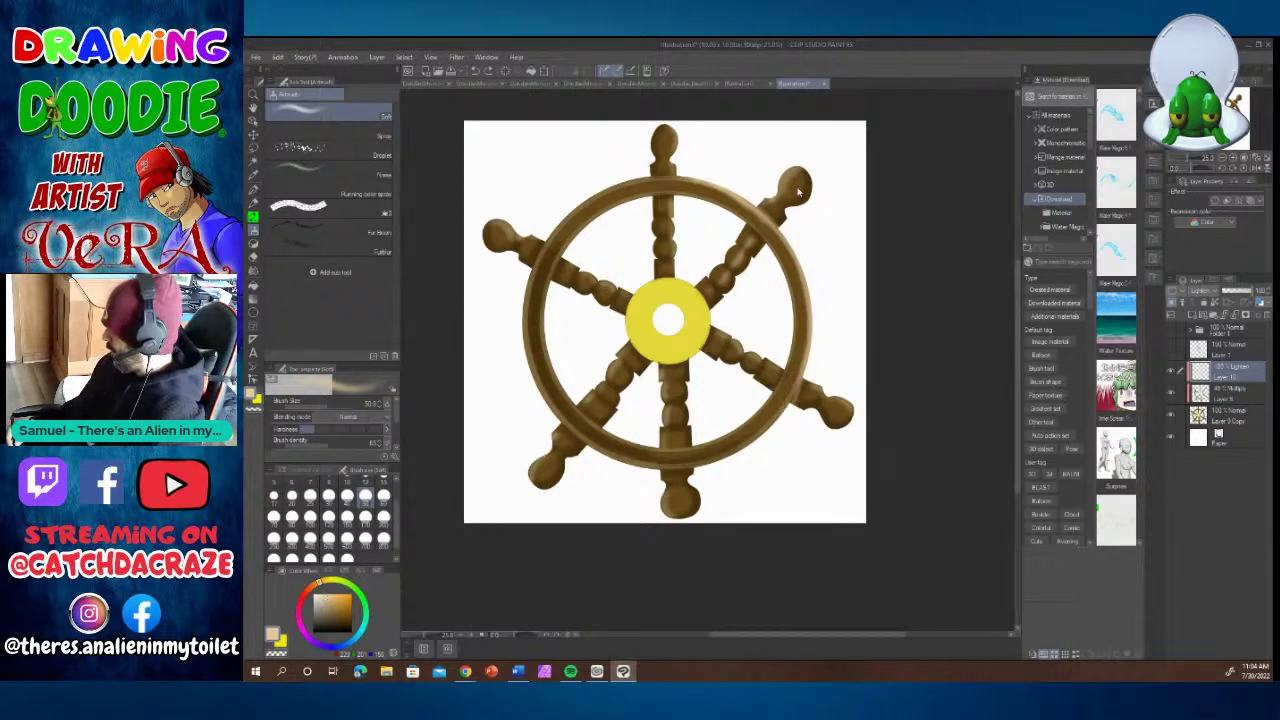
key("ctrl+z")
key("ctrl+z")
key("ctrl+z")
key("ctrl+z")
key("ctrl+z")
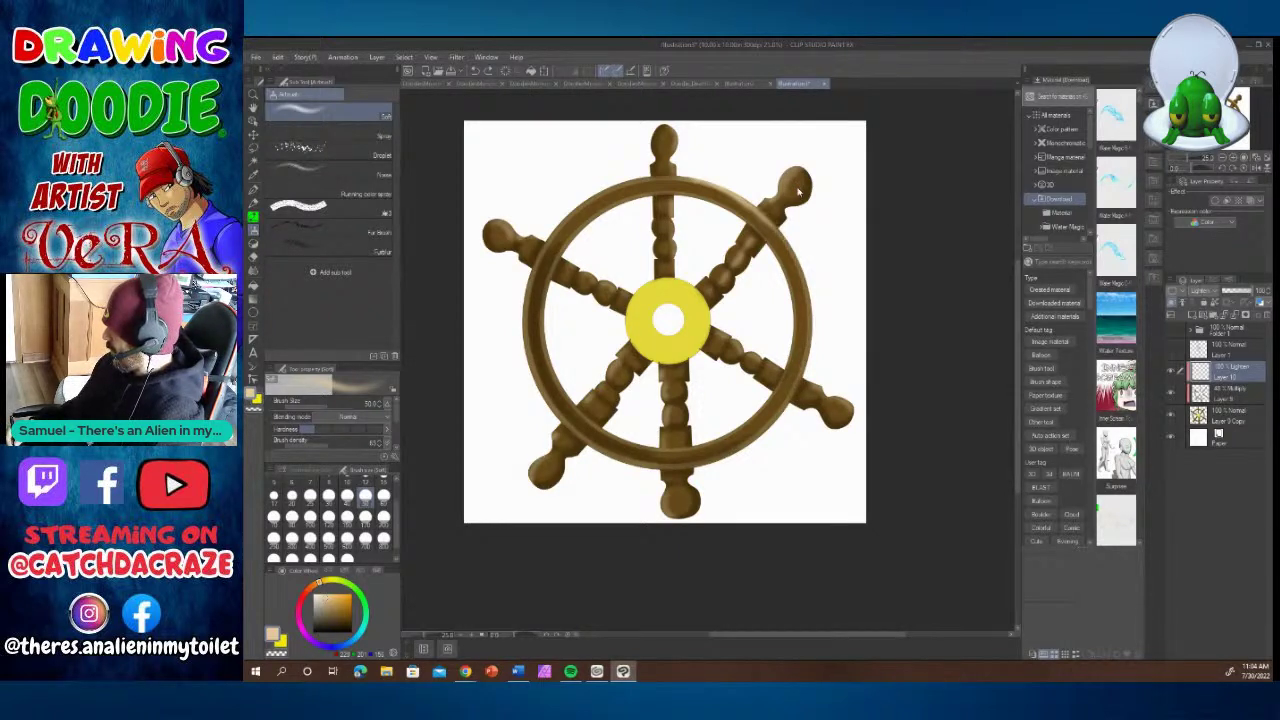
key("ctrl+z")
key("ctrl+z")
key("ctrl+z")
key("ctrl+z")
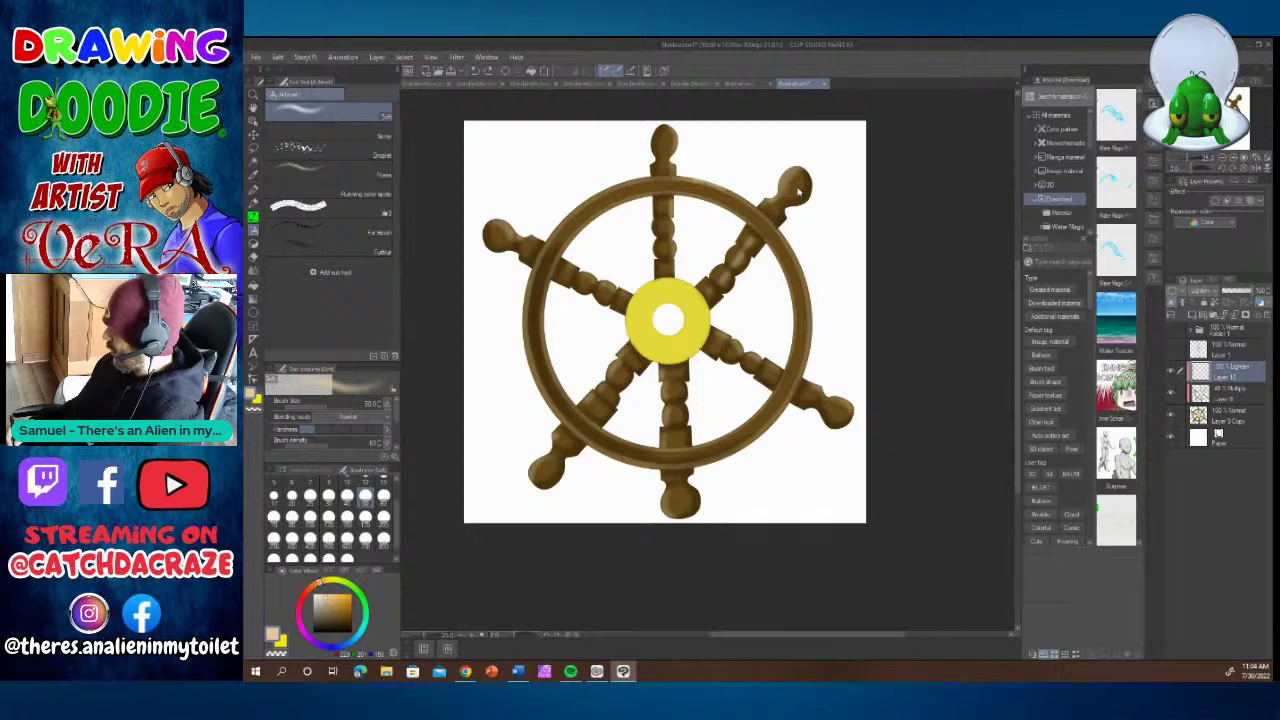
Reduce the airbrush to size 25 and try a thinner beige highlight along the rim's upper-right curve.
key("bracketleft")
key("bracketleft")
key("bracketleft")
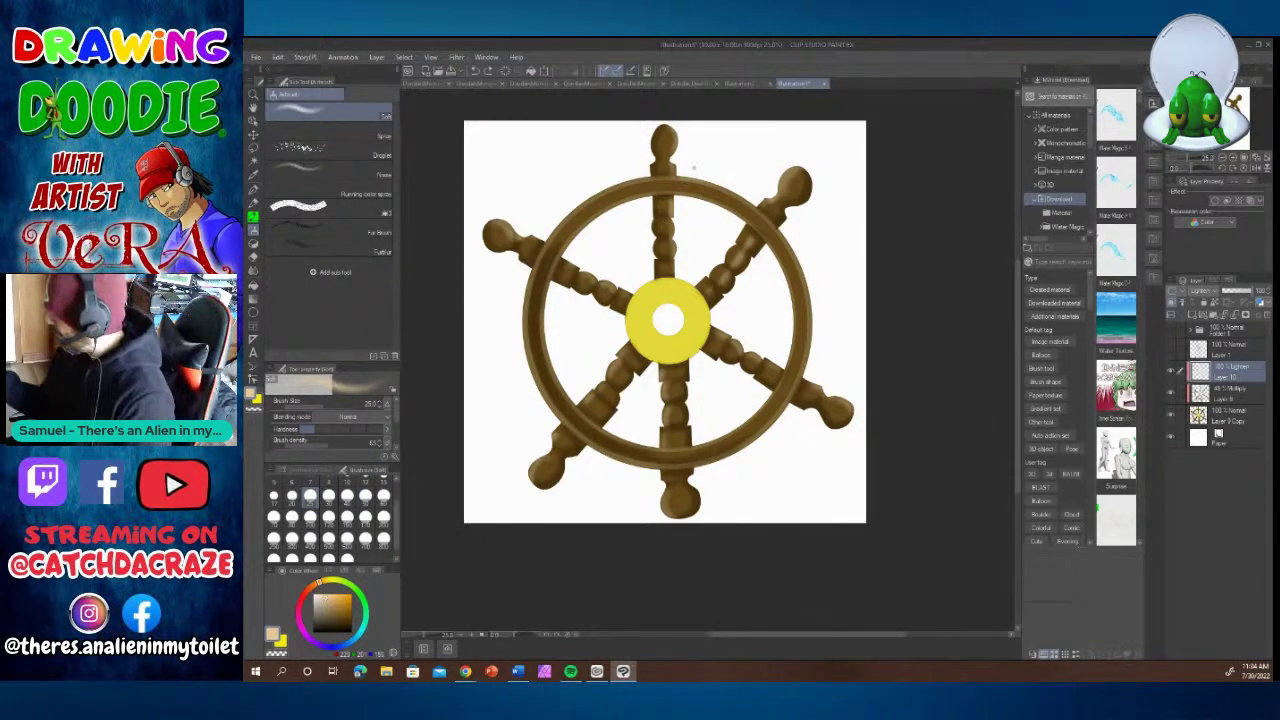
left_click_drag(746, 636, 790, 637)
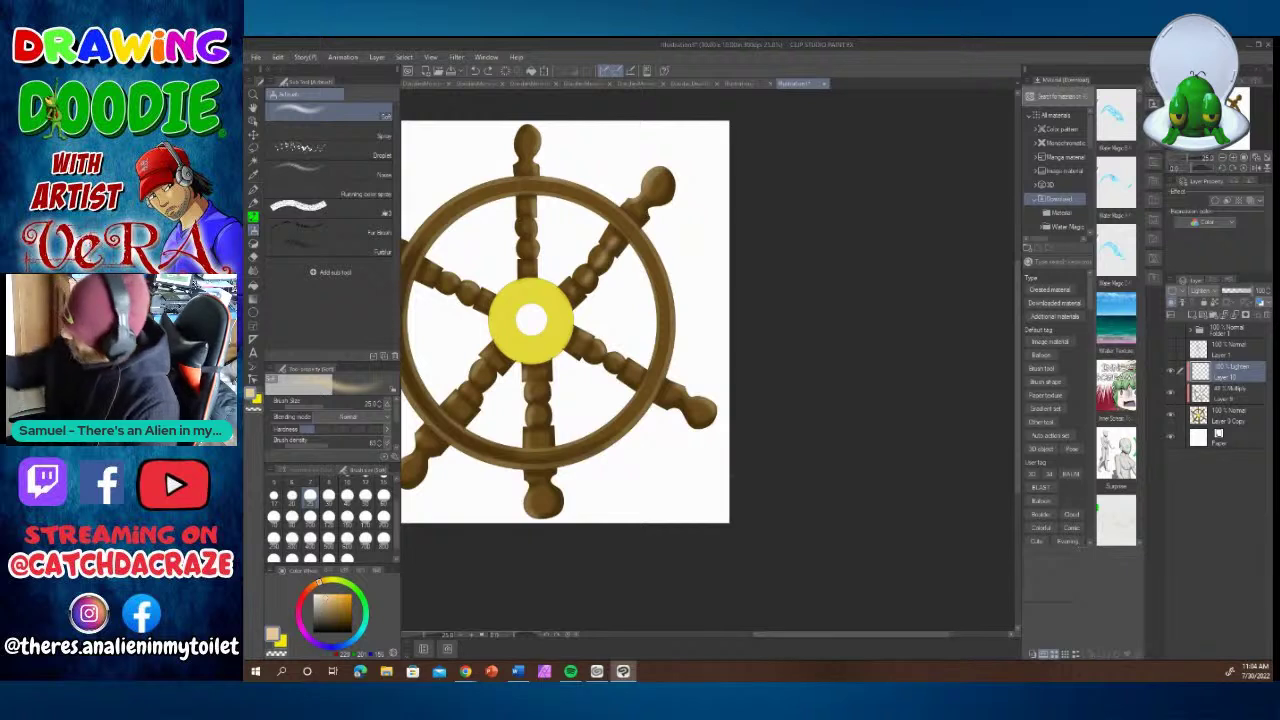
left_click_drag(562, 181, 606, 199)
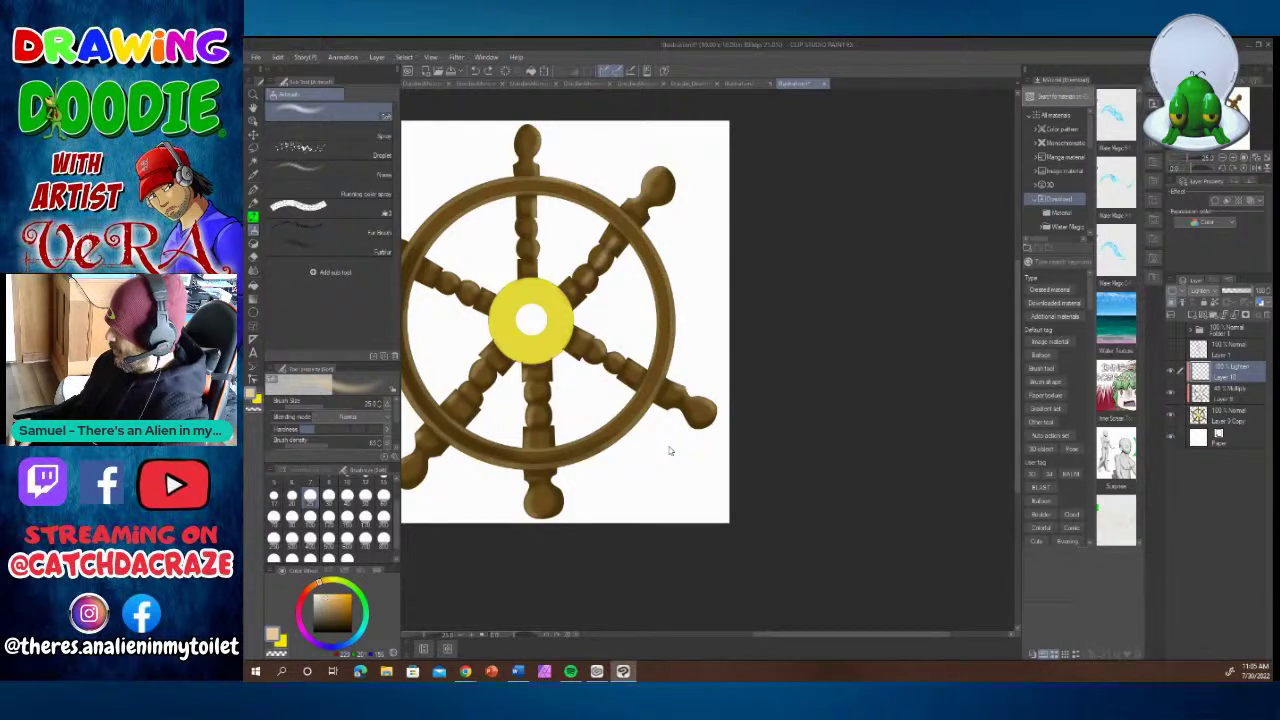
Try an Auto select selection on the Lighten layer, clear it, and return to the Soft airbrush.
key("w")
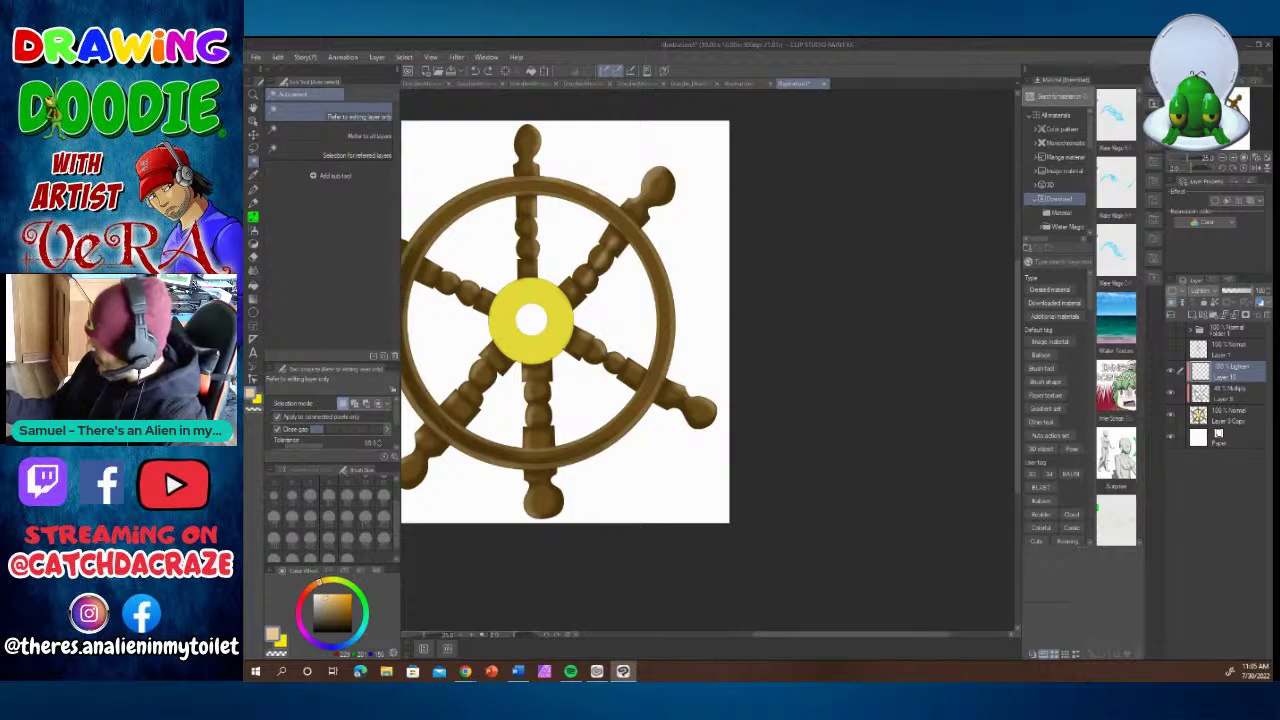
left_click(590, 205)
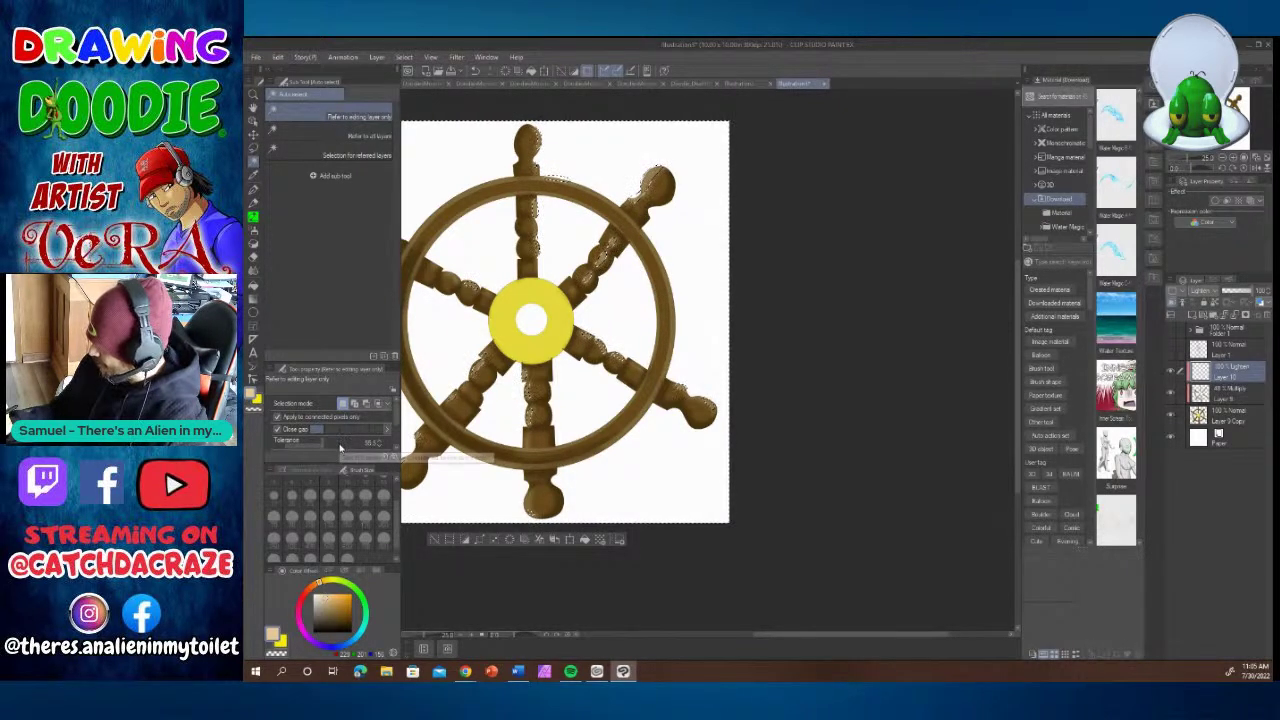
key("ctrl+d")
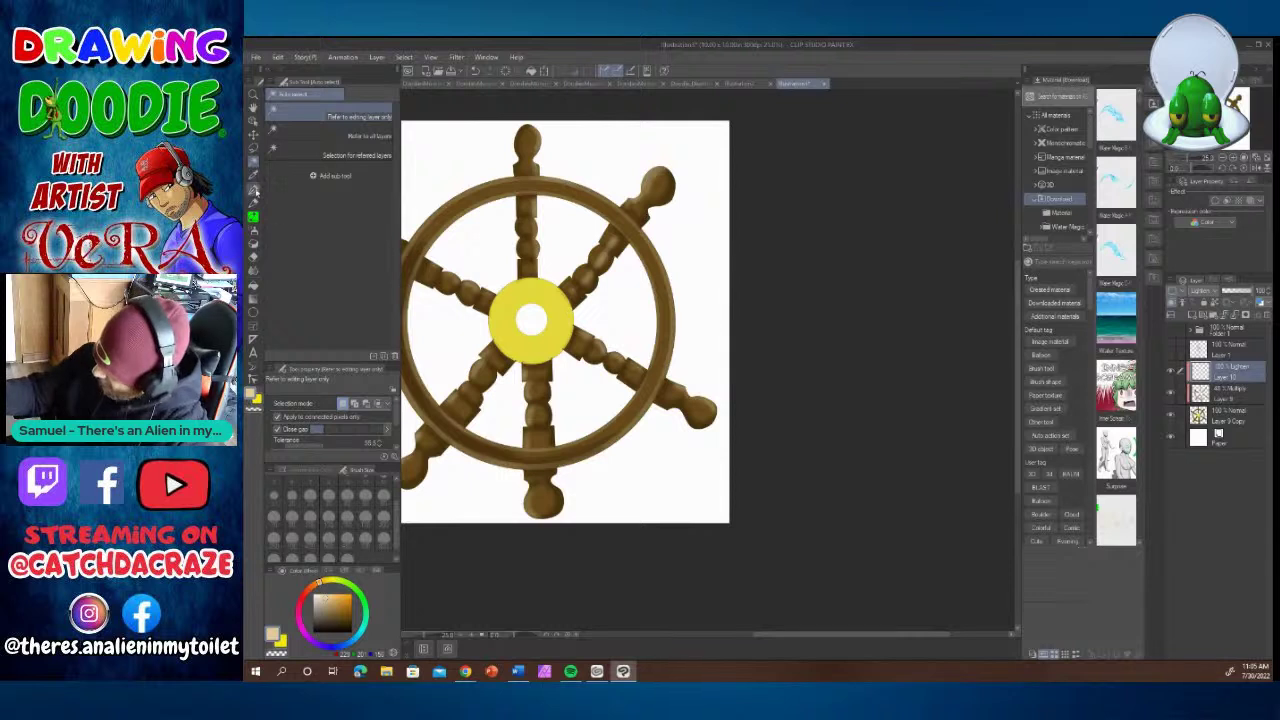
left_click(254, 190)
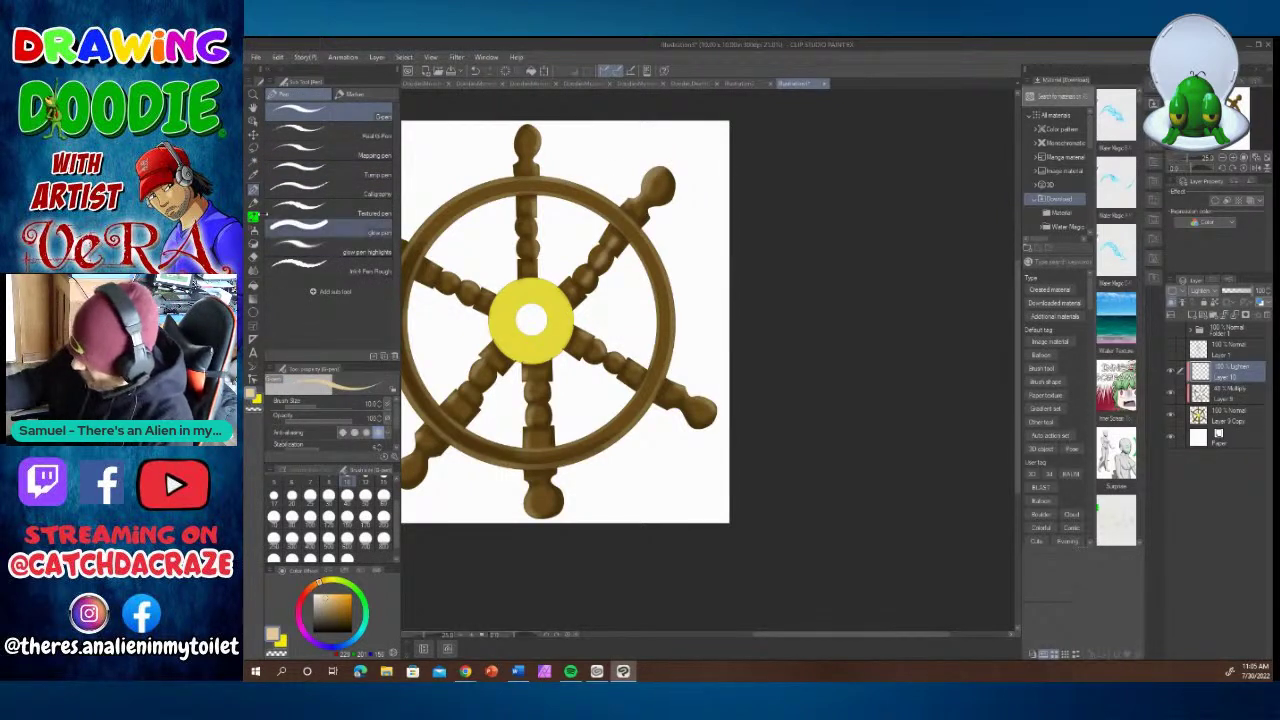
left_click(254, 230)
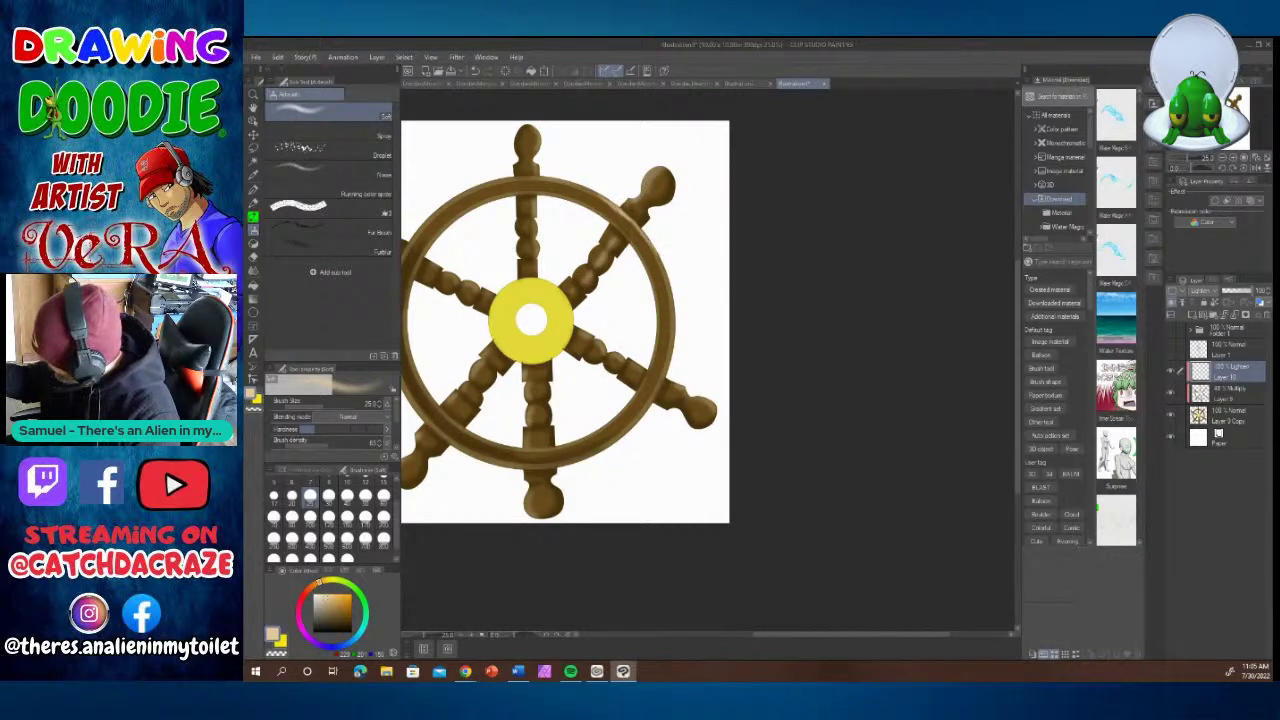
Try the size 25 beige highlight along the outer right edge of the rim again and undo the strokes.
left_click_drag(660, 254, 676, 350)
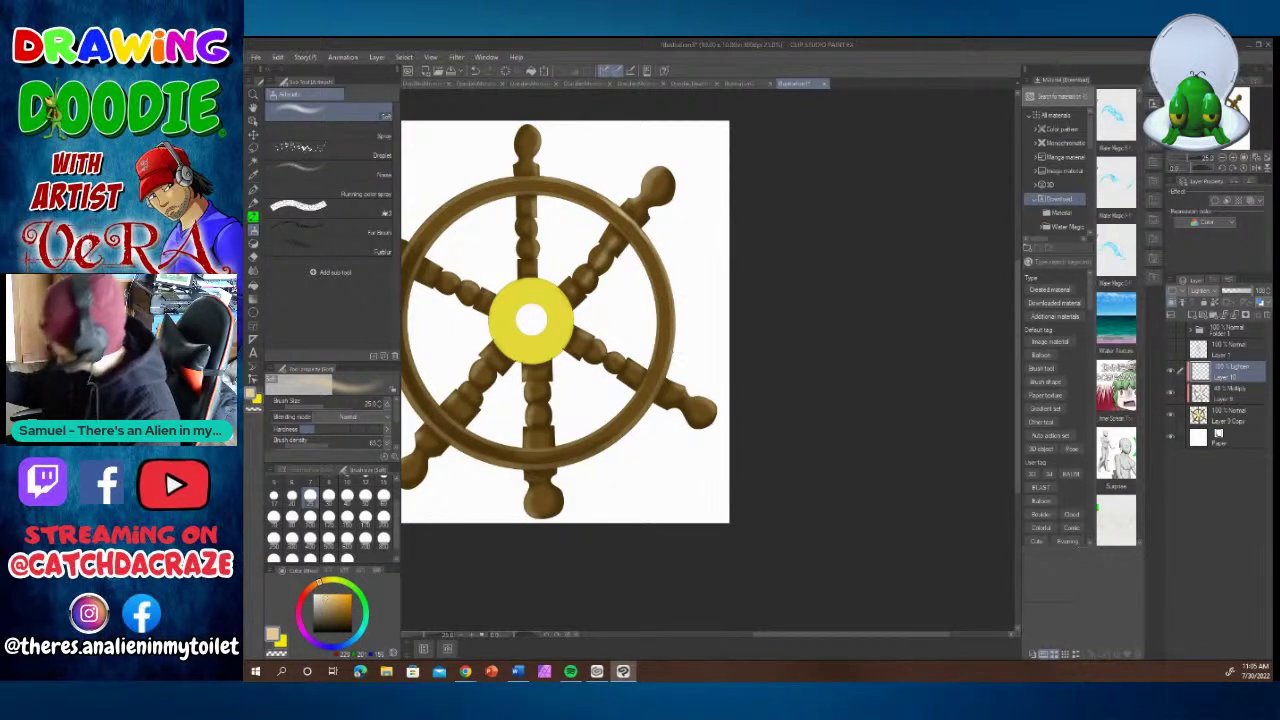
left_click_drag(647, 238, 675, 346)
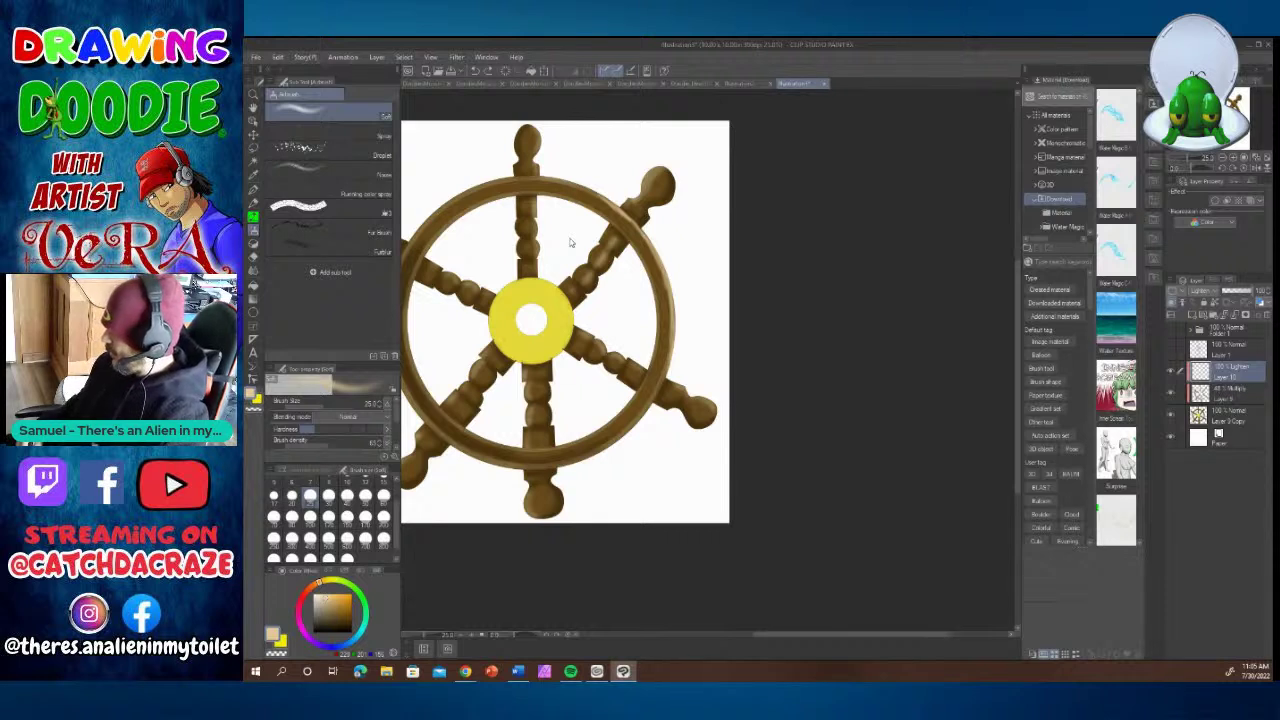
key("ctrl+z")
key("ctrl+z")
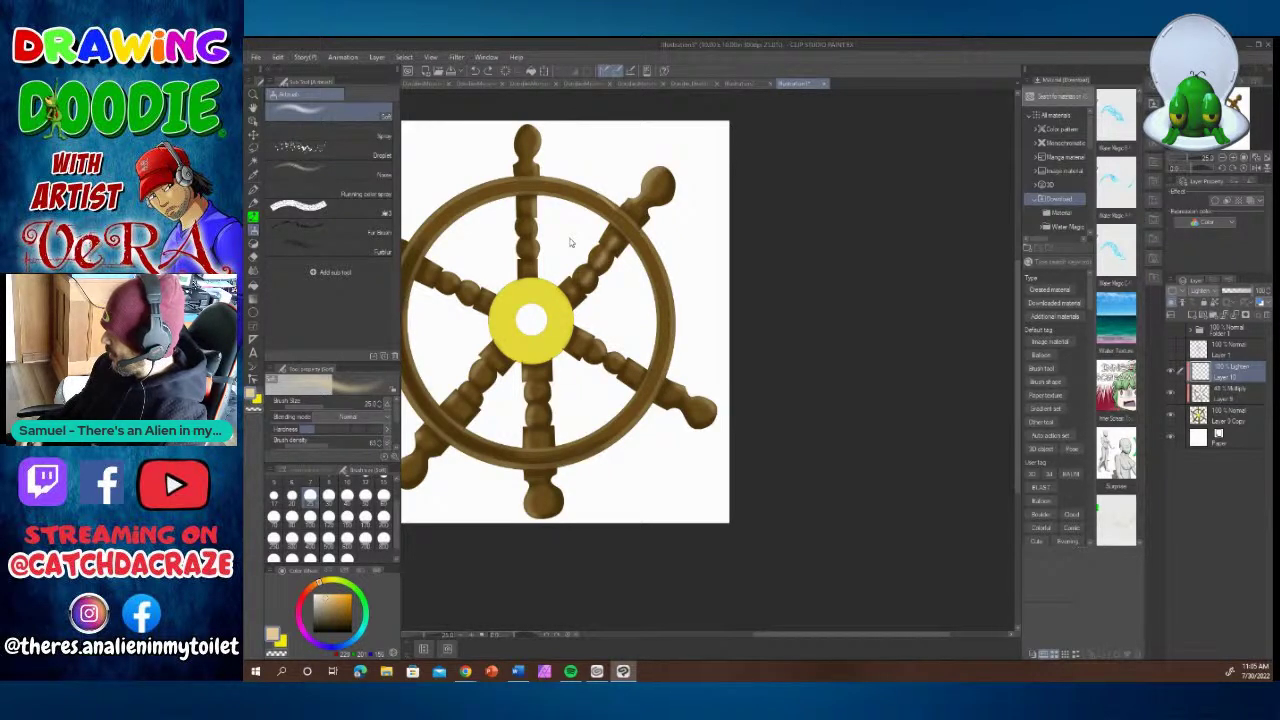
left_click_drag(797, 635, 752, 643)
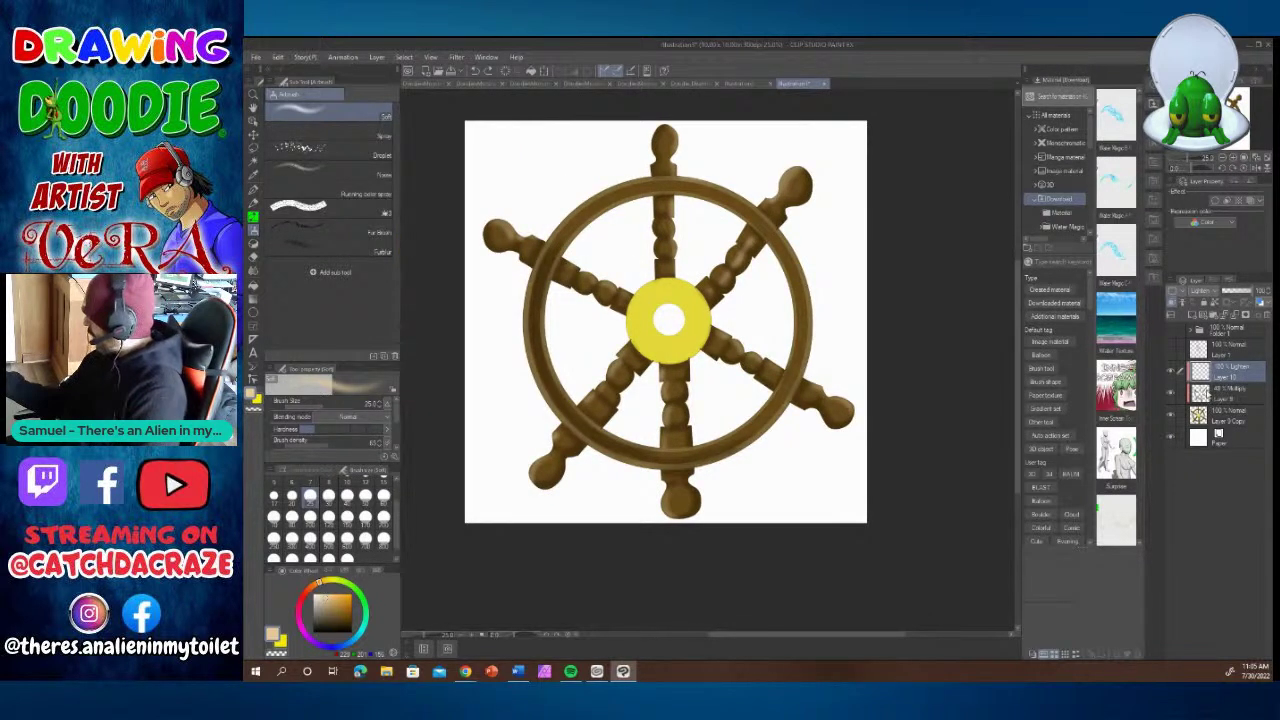
Shade the yellow hub on the Multiply layer with a dark olive yellow, using the Soft airbrush at size 100.
left_click(1225, 392)
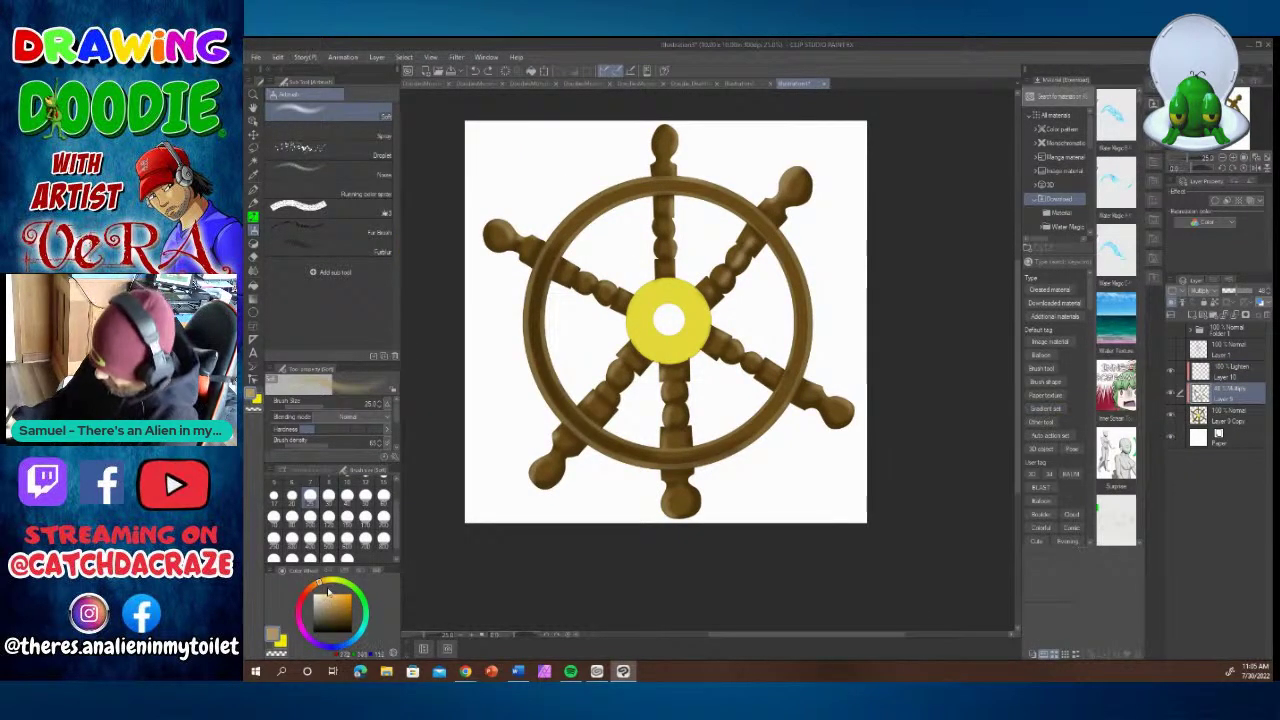
left_click(254, 176)
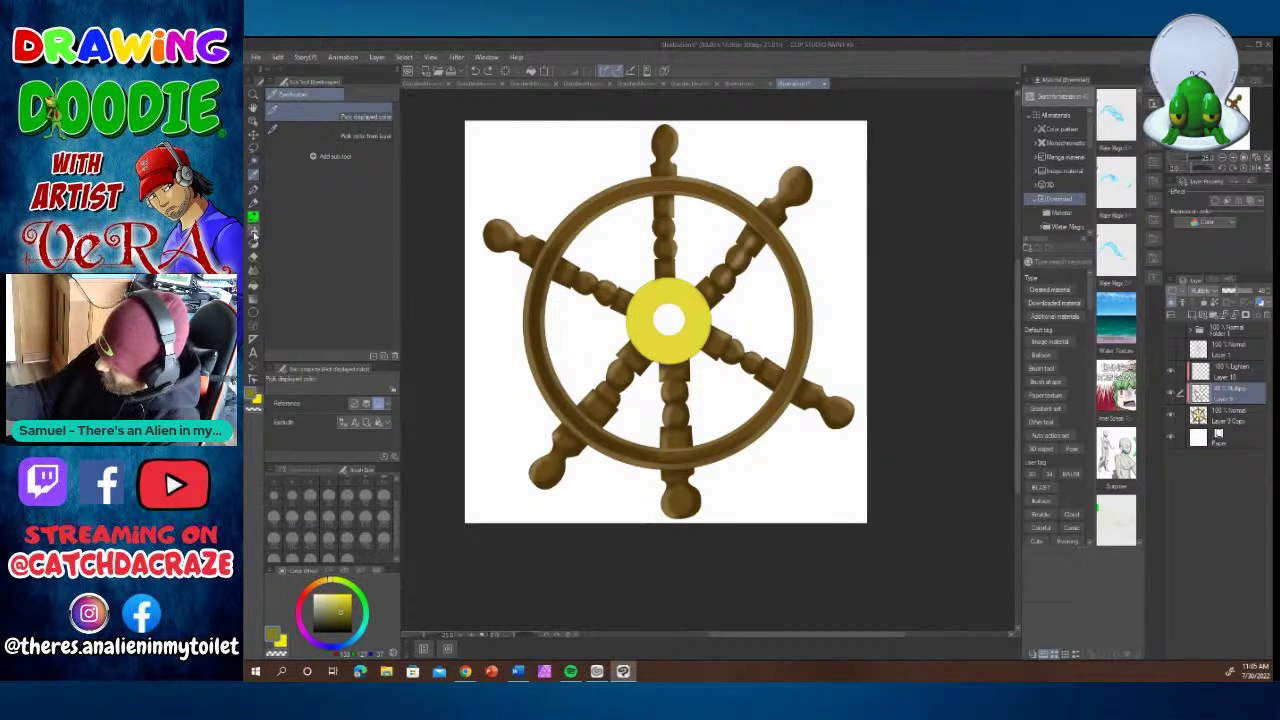
left_click(254, 231)
left_click(310, 517)
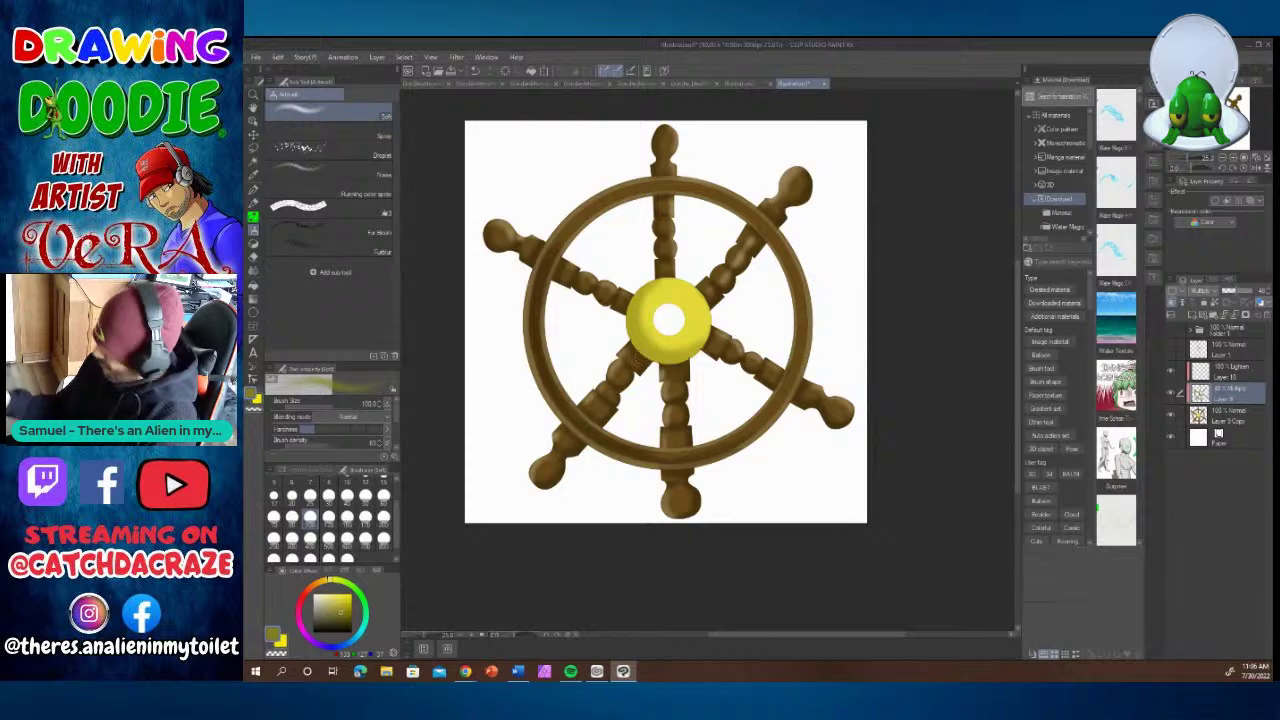
Highlight the hub's upper-right edge on the Lighten layer with pale yellow, finishing with a near-white airbrush at size 50.
left_click(322, 600)
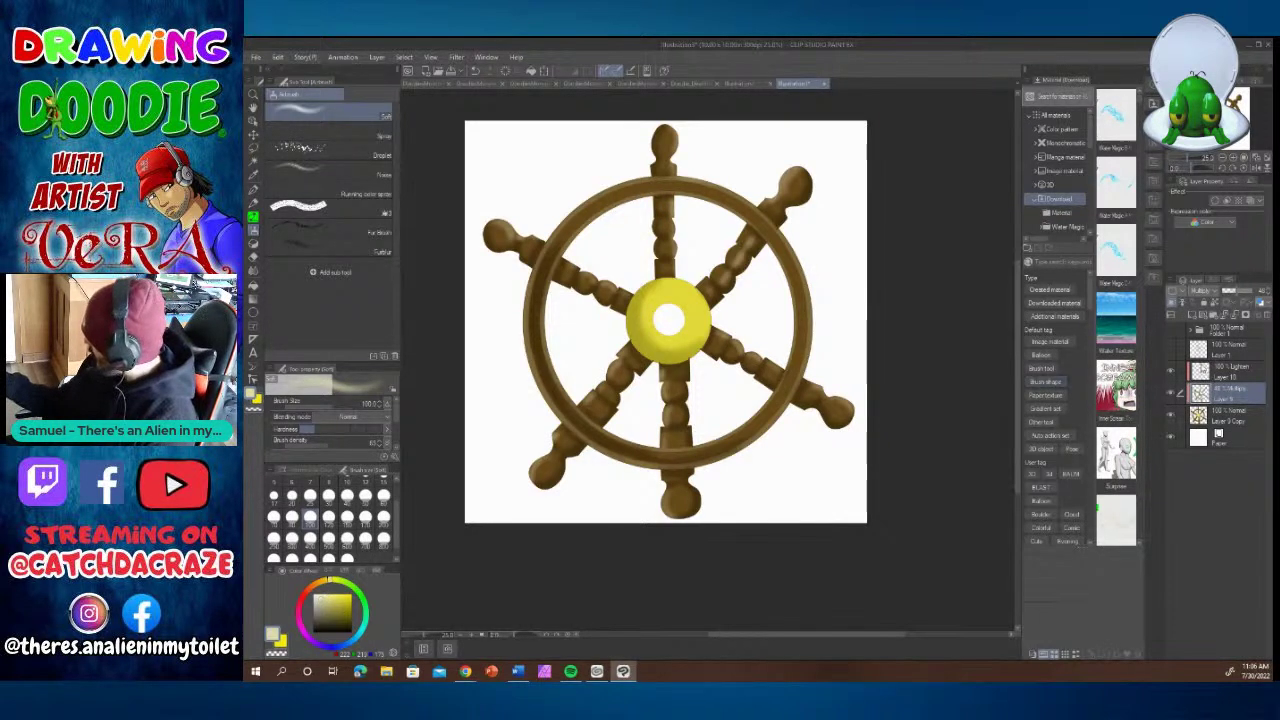
left_click(1232, 372)
left_click_drag(684, 280, 709, 302)
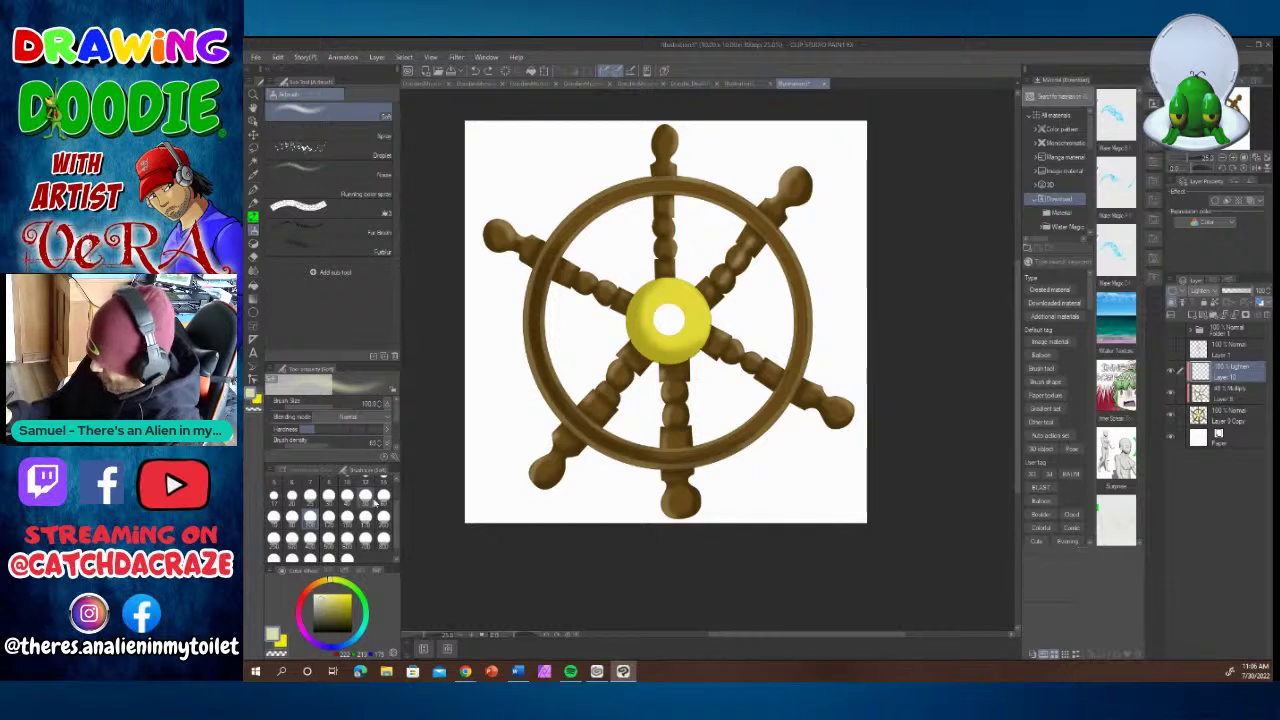
left_click(365, 495)
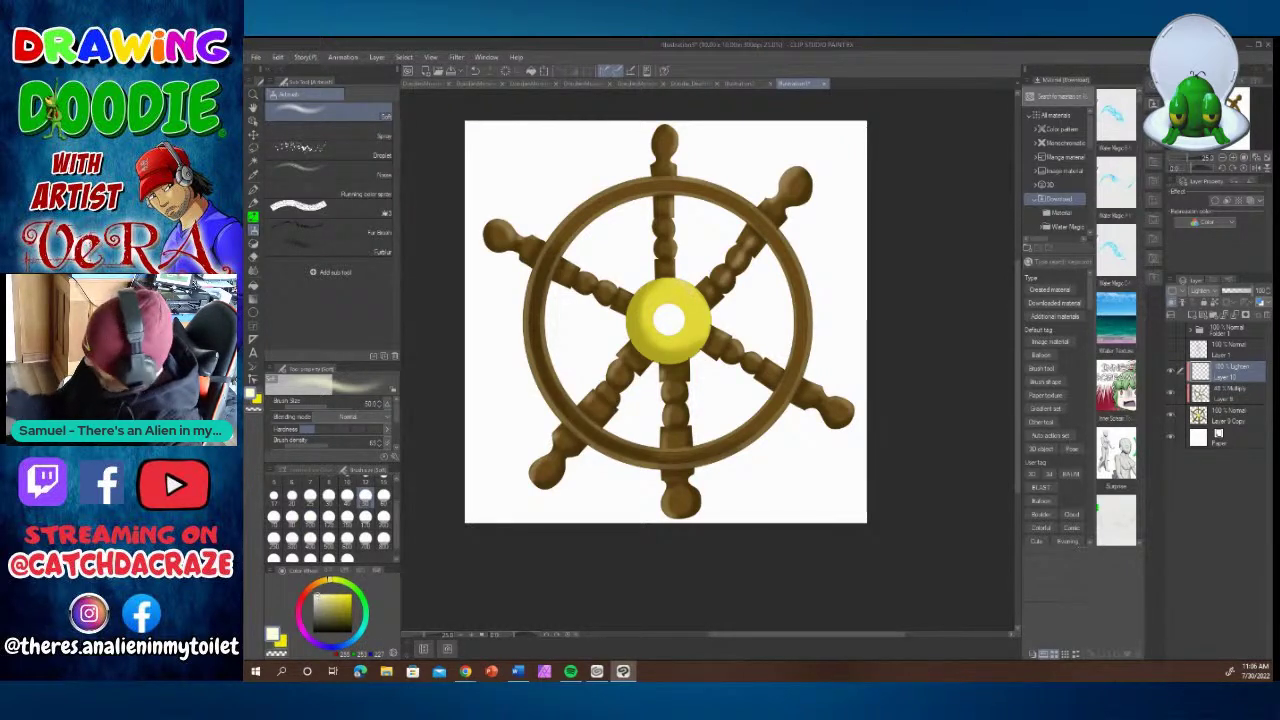
left_click_drag(690, 288, 700, 300)
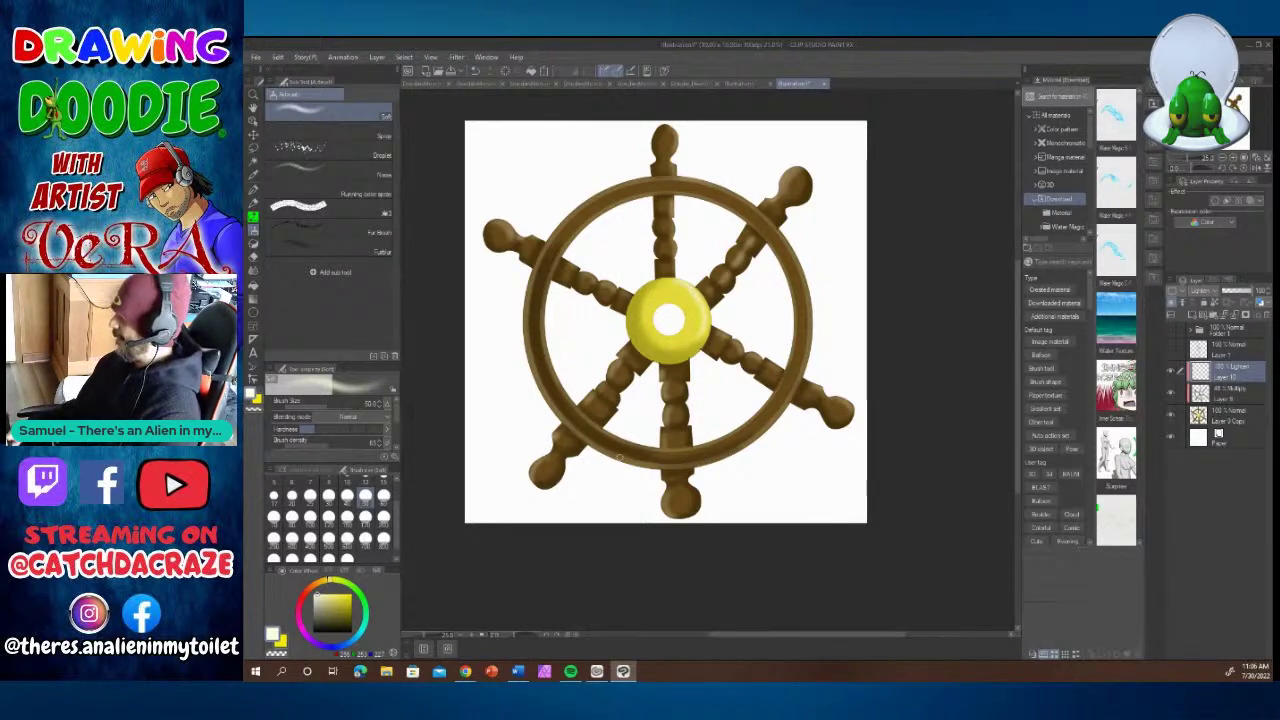
Add a new layer clipped to the wheel above the Lighten layer and set its blending mode to Overlay.
left_click(1193, 316)
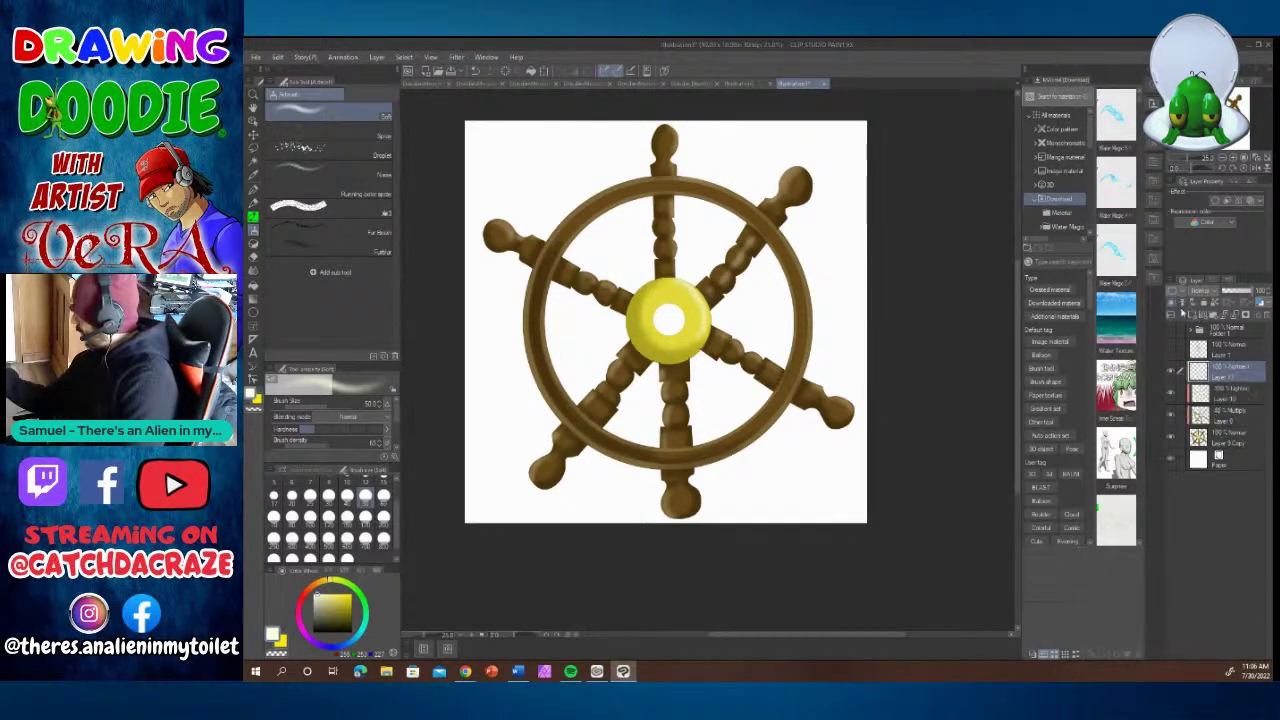
left_click(1174, 303)
left_click(1200, 292)
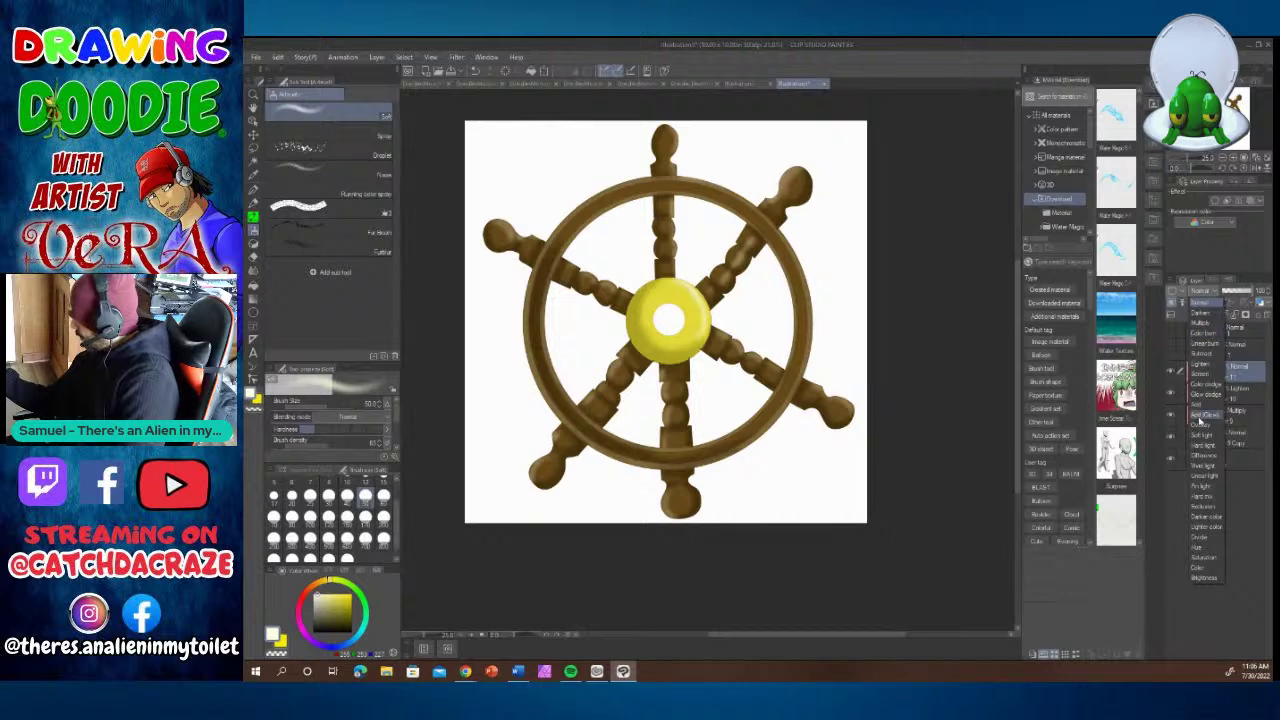
left_click(1201, 422)
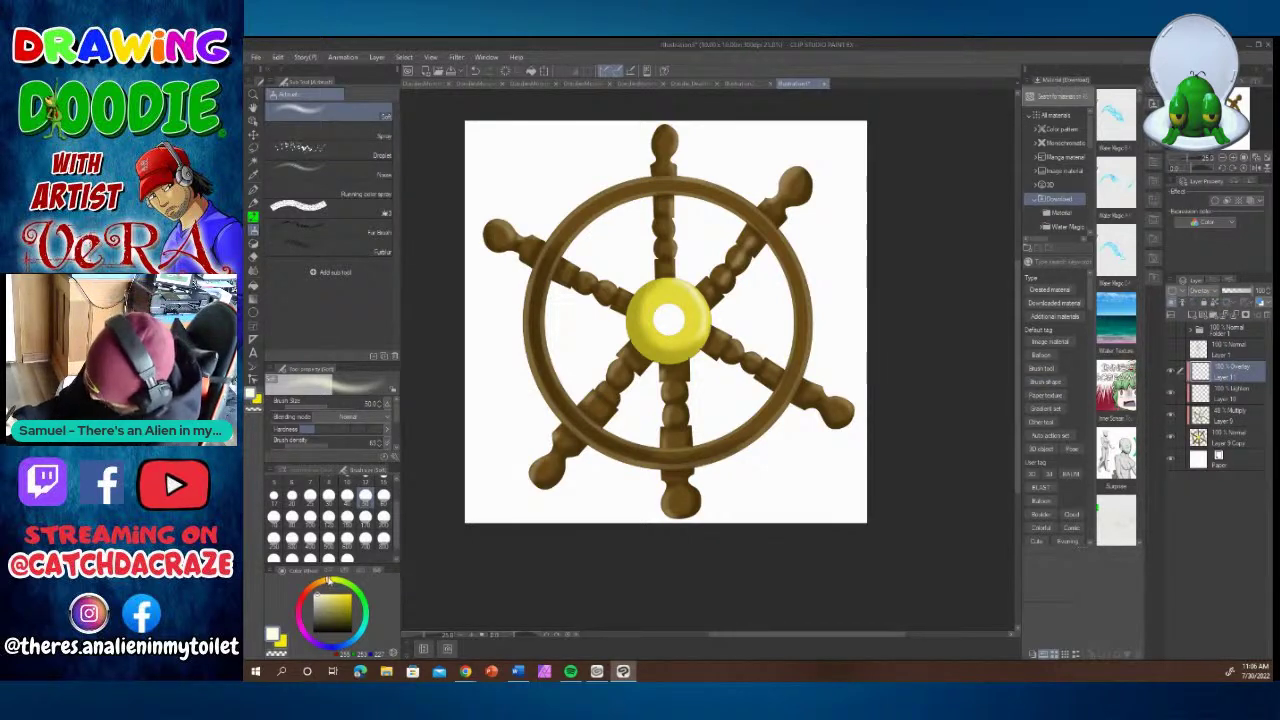
Airbrush a pale yellow glow on the Overlay layer at size 120 along the right-hand edges of the wheel's rim, handles and spokes.
left_click(332, 597)
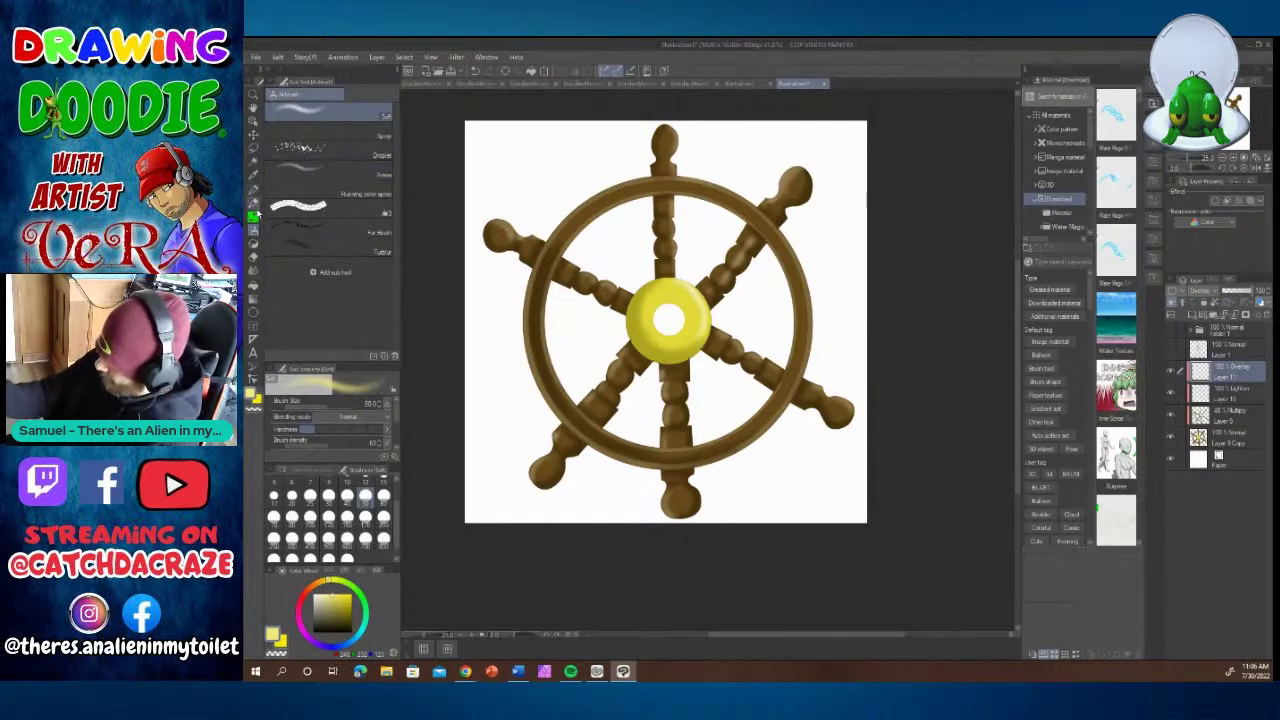
left_click(329, 516)
mouse_move(684, 170)
left_mouse_down()
mouse_move(783, 240)
mouse_move(801, 279)
mouse_move(808, 372)
left_mouse_up()
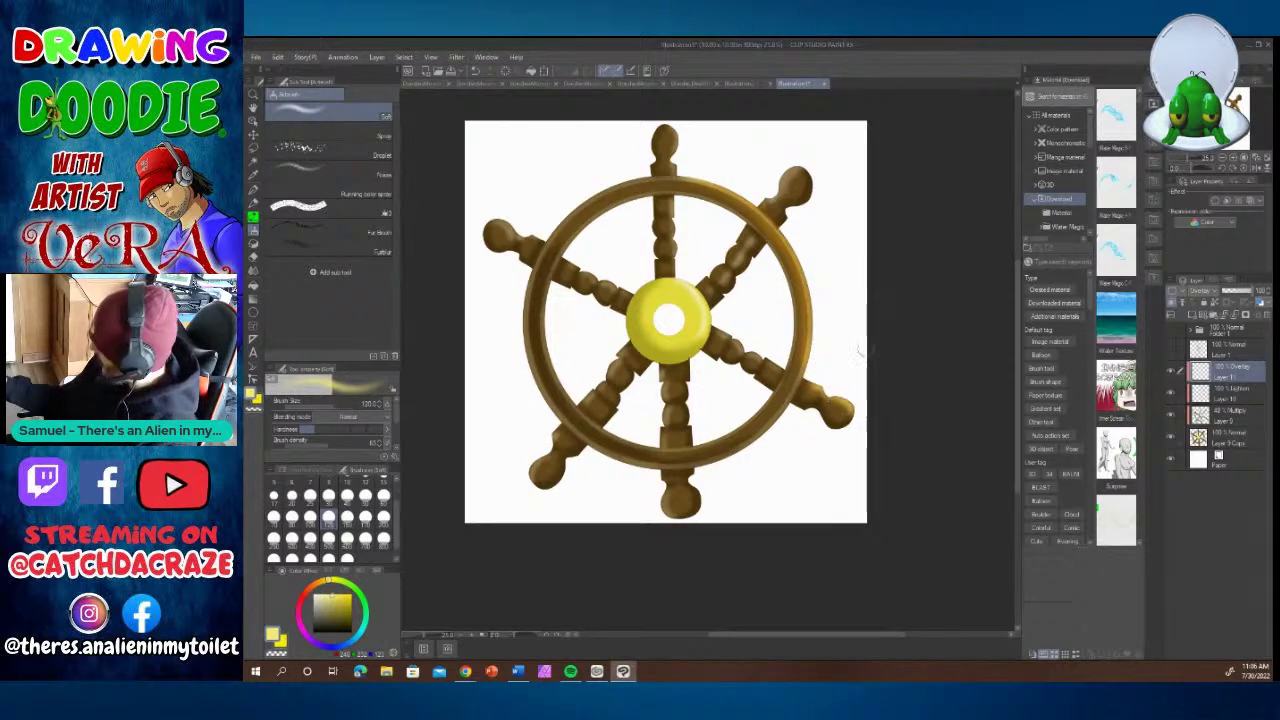
left_click_drag(805, 163, 783, 190)
left_click_drag(670, 121, 680, 158)
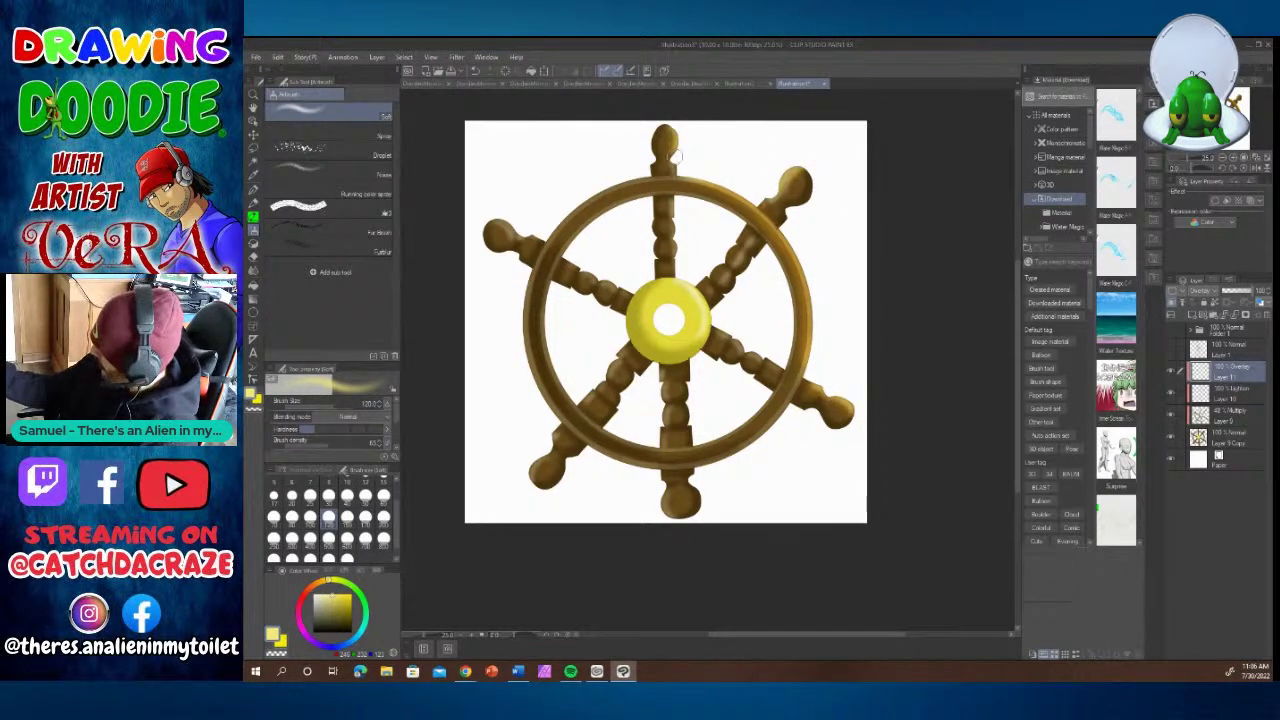
left_click_drag(808, 364, 786, 410)
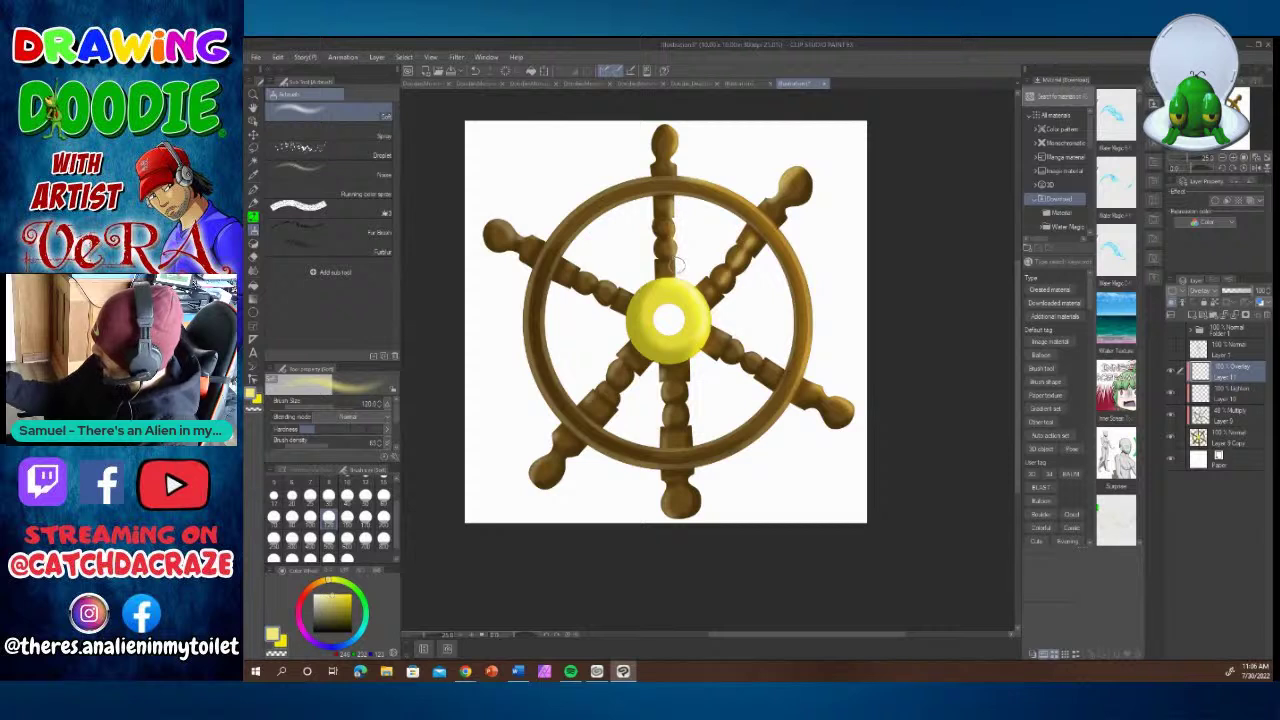
left_click_drag(722, 331, 779, 367)
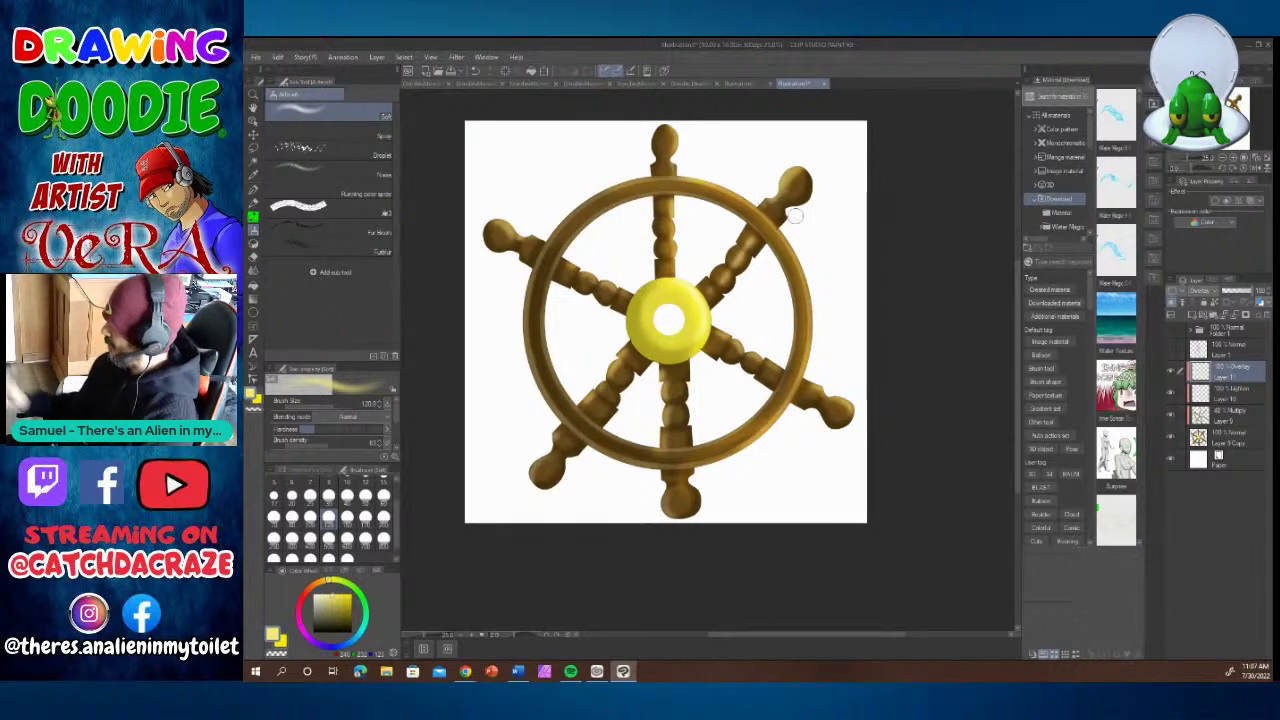
Make the sailor's folder visible in front of the ship's wheel.
left_click(462, 635)
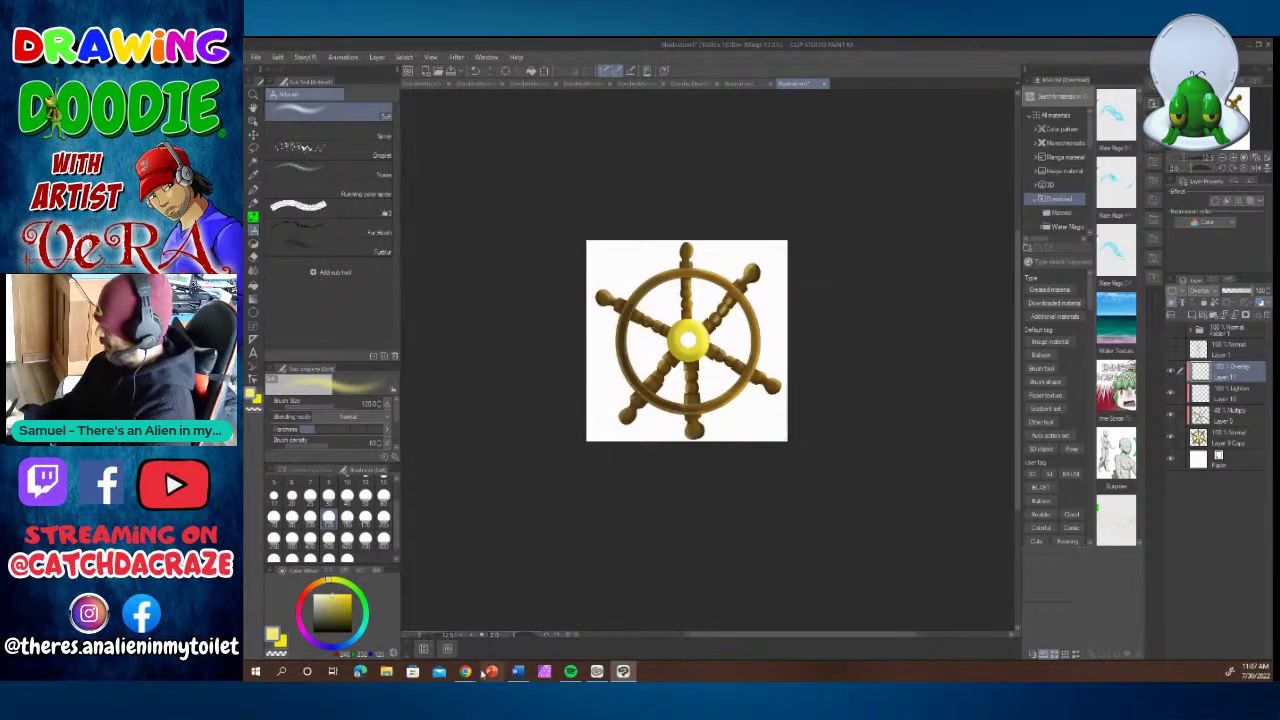
left_click_drag(753, 643, 775, 638)
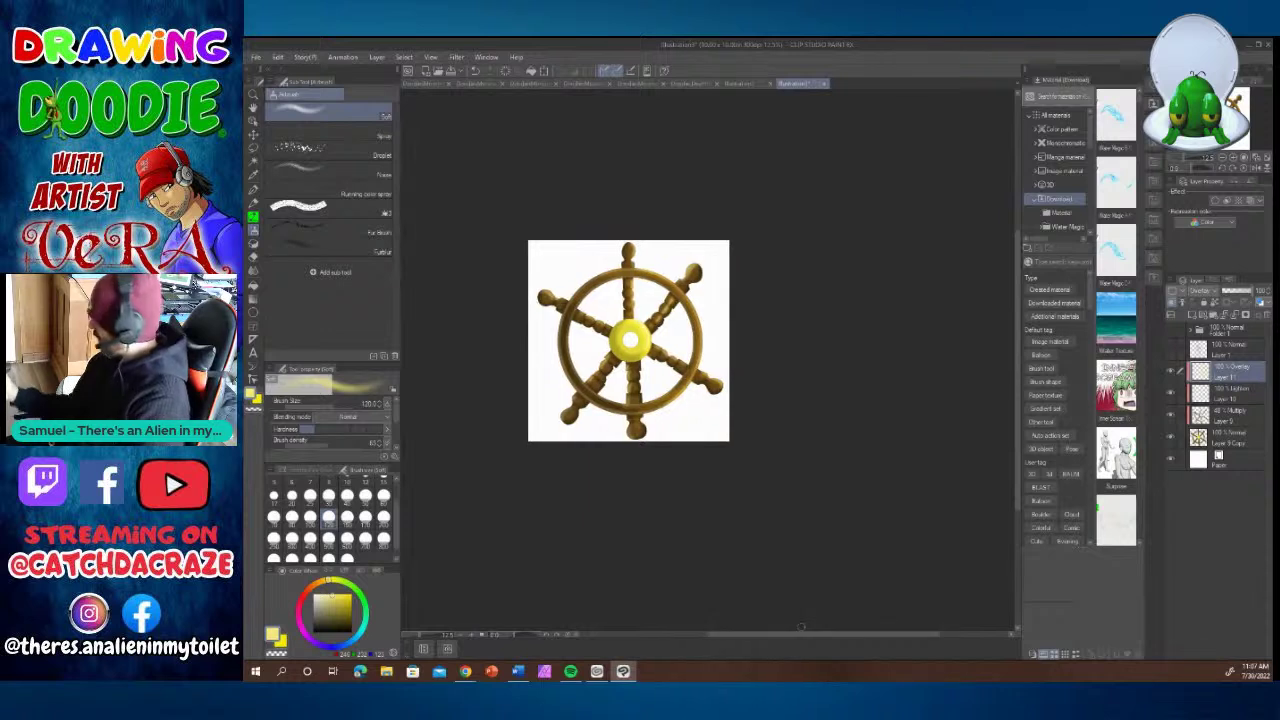
left_click(1171, 331)
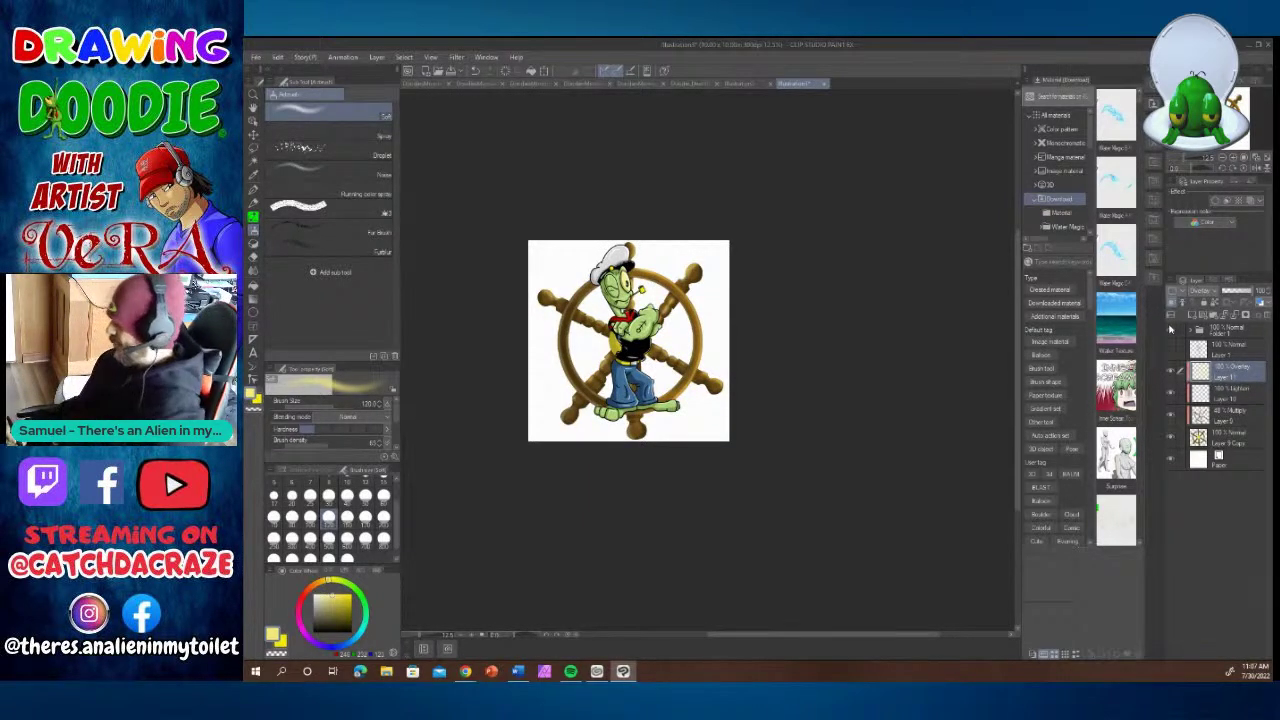
Create a new layer folder, put the wheel's base, Multiply, Lighten and Overlay layers into it, and collapse the folder.
left_click(253, 133)
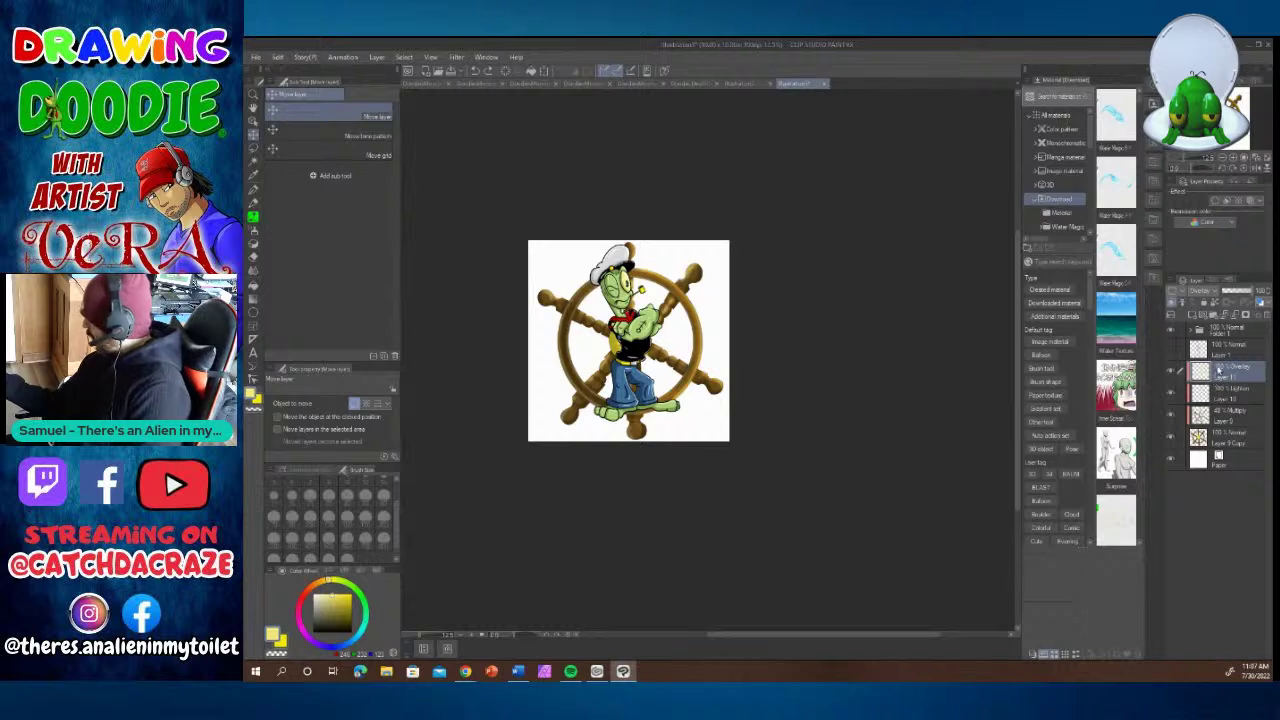
left_click(1213, 315)
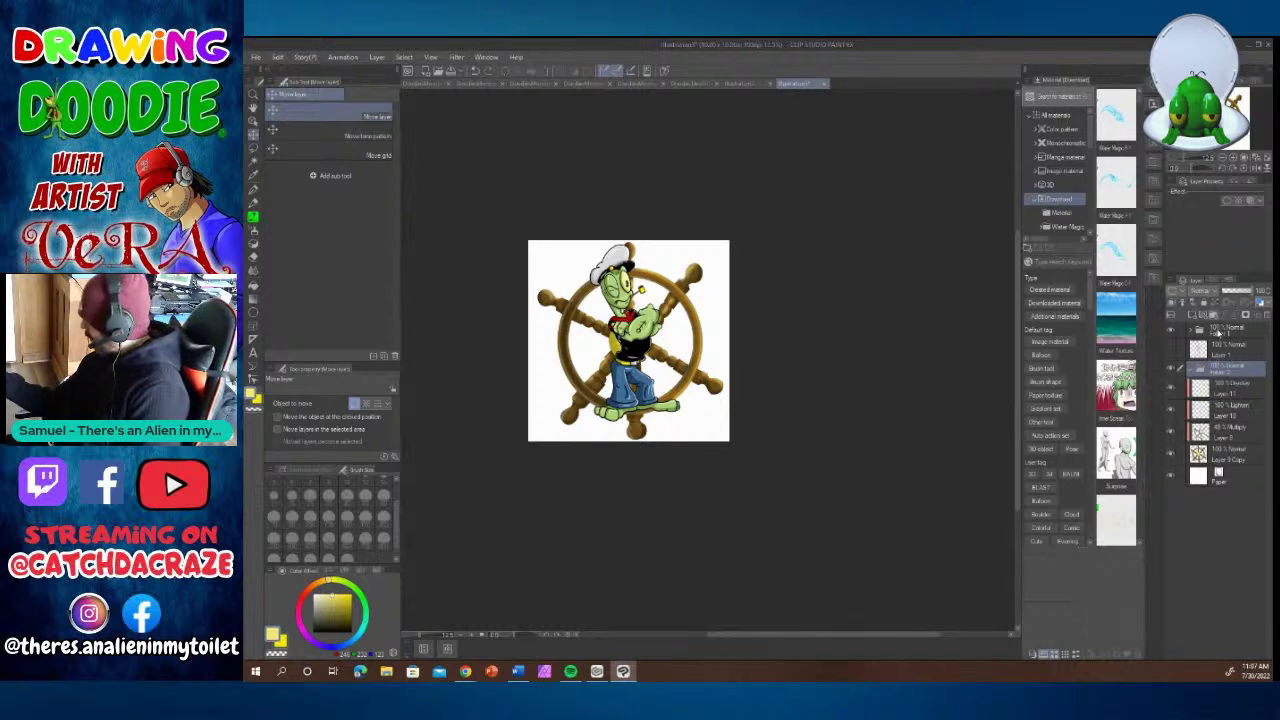
left_click(1211, 450)
left_click(1207, 390, "shift")
left_click_drag(1206, 389, 1201, 371)
left_click(1190, 370)
Move the sailor's folder slightly down and to the left so the figure stands lower in front of the wheel.
left_click(1206, 336)
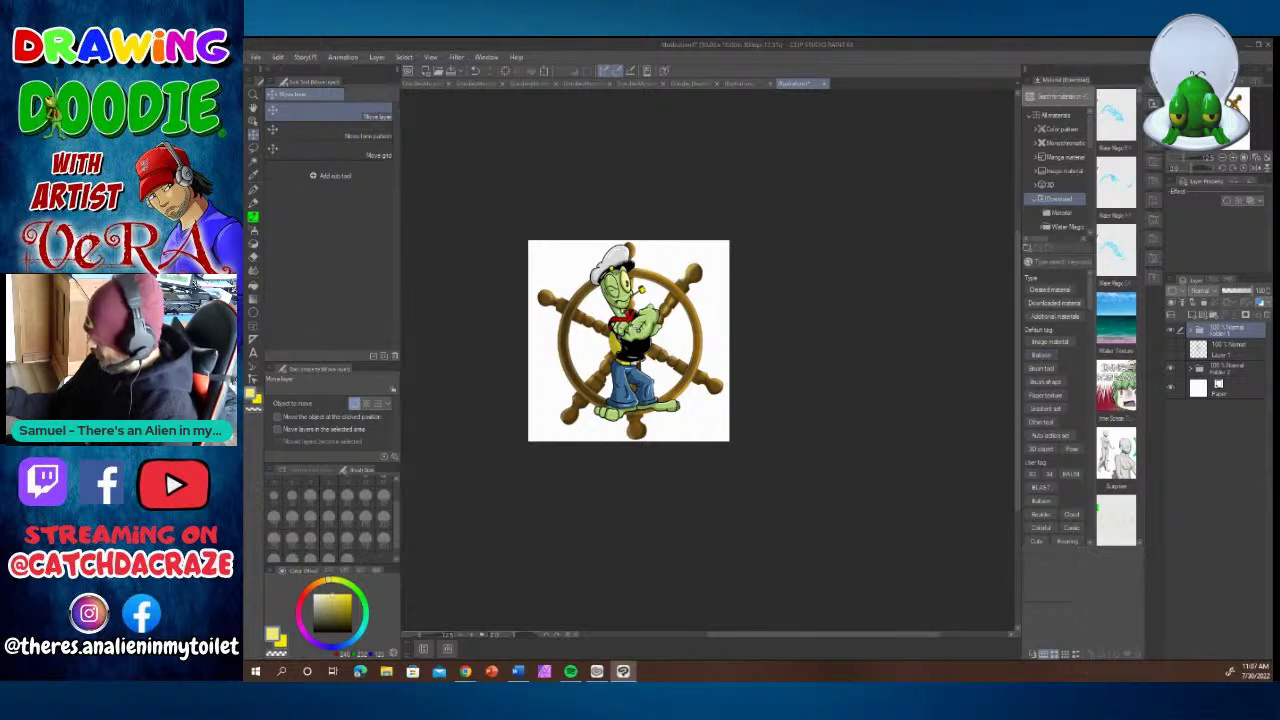
left_click_drag(641, 306, 638, 325)
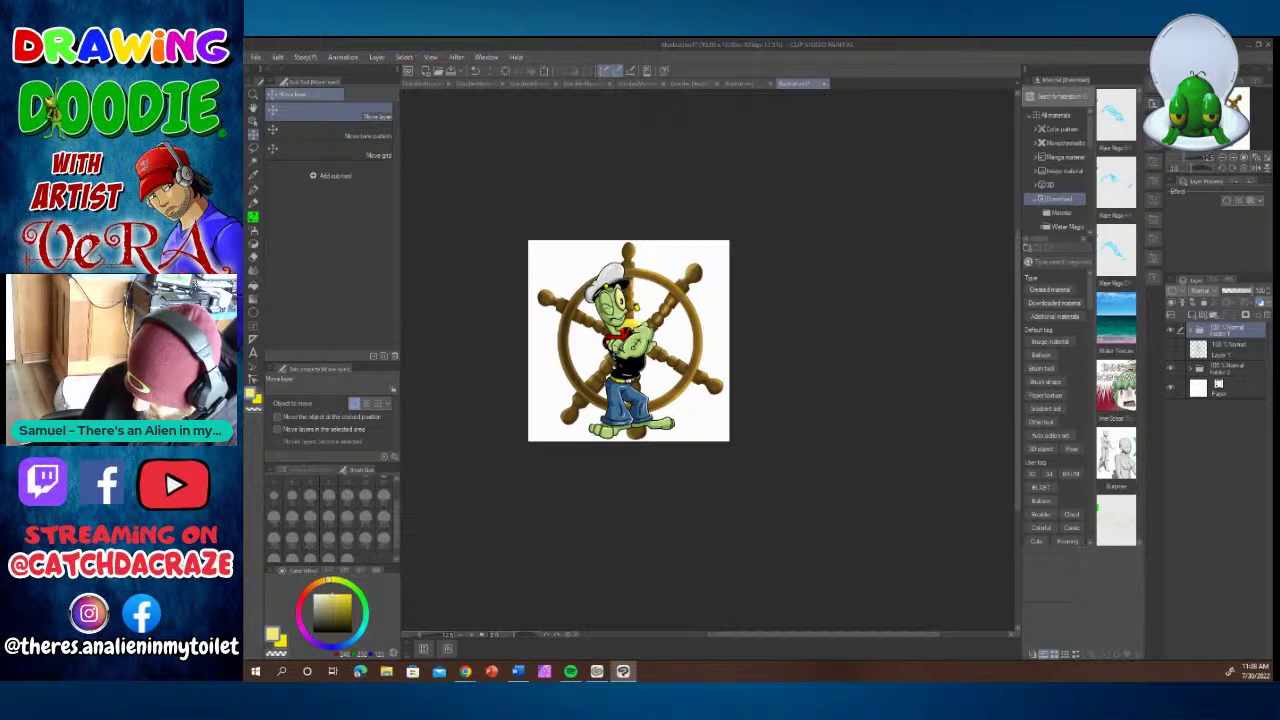
Examine the whole composition of the sailor in front of the ship's wheel at a larger magnification.
key("alt+Tab")
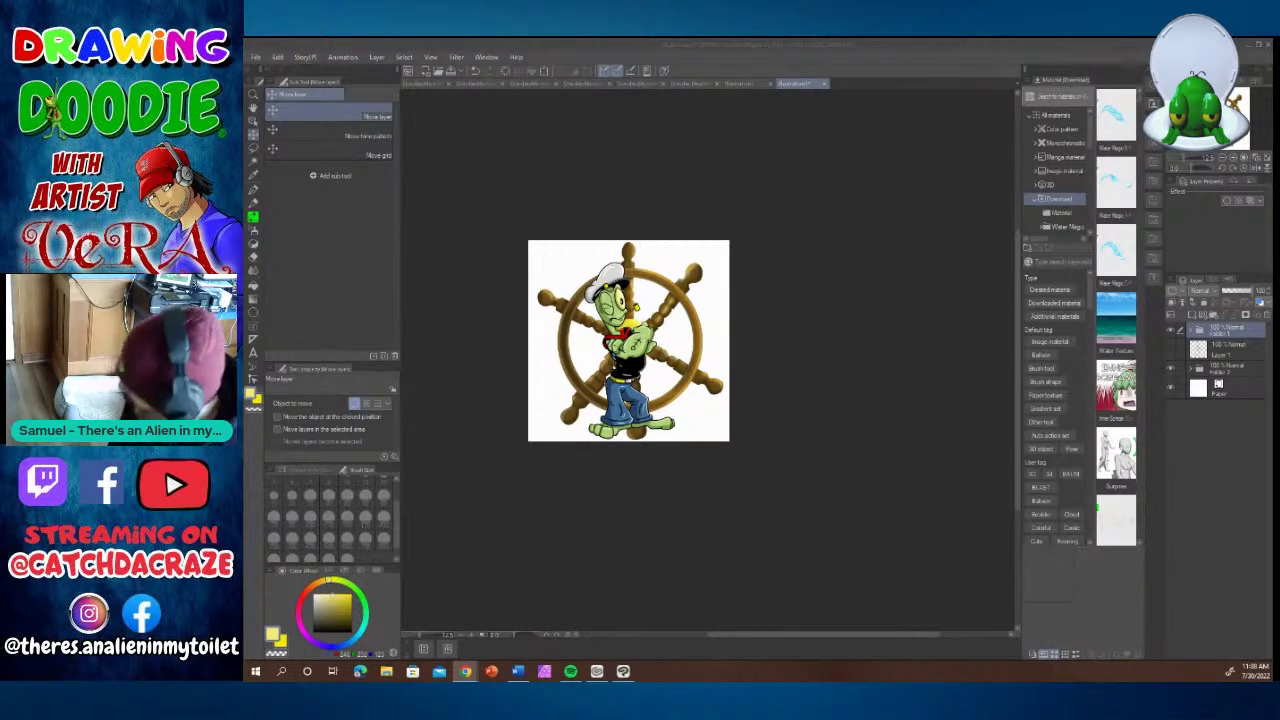
left_click(470, 637)
left_click(470, 637)
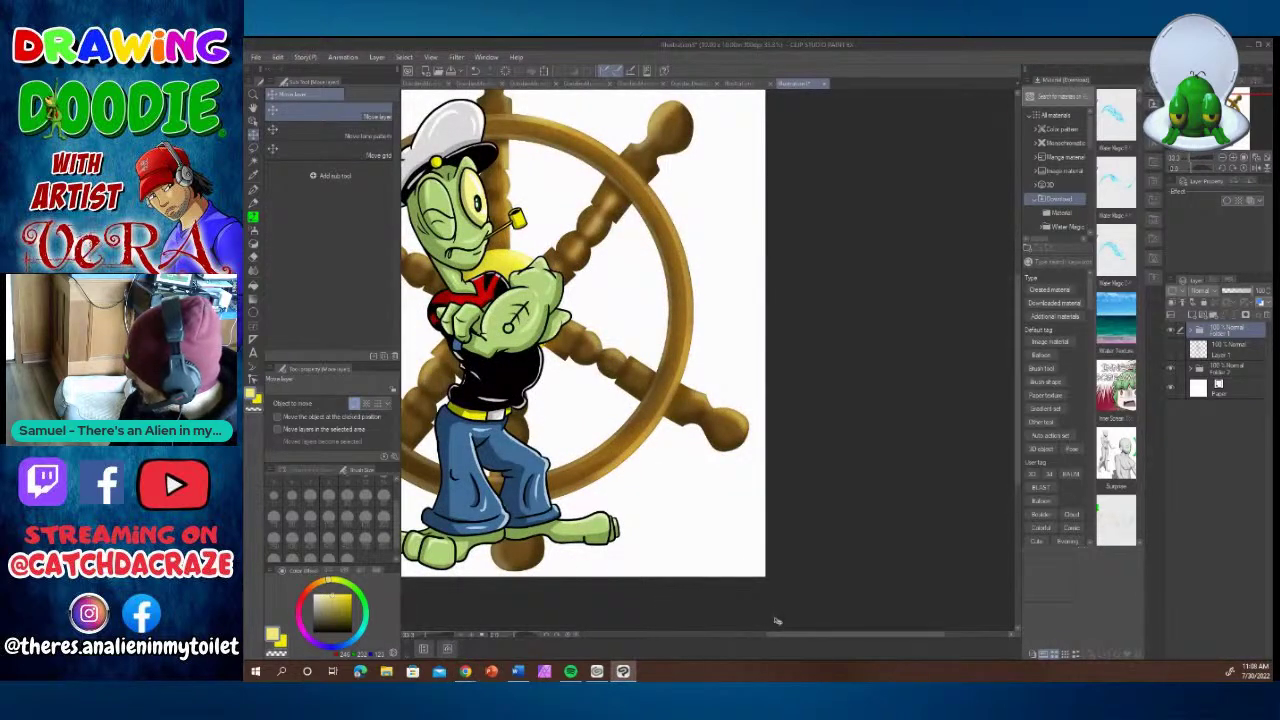
left_click_drag(784, 635, 728, 643)
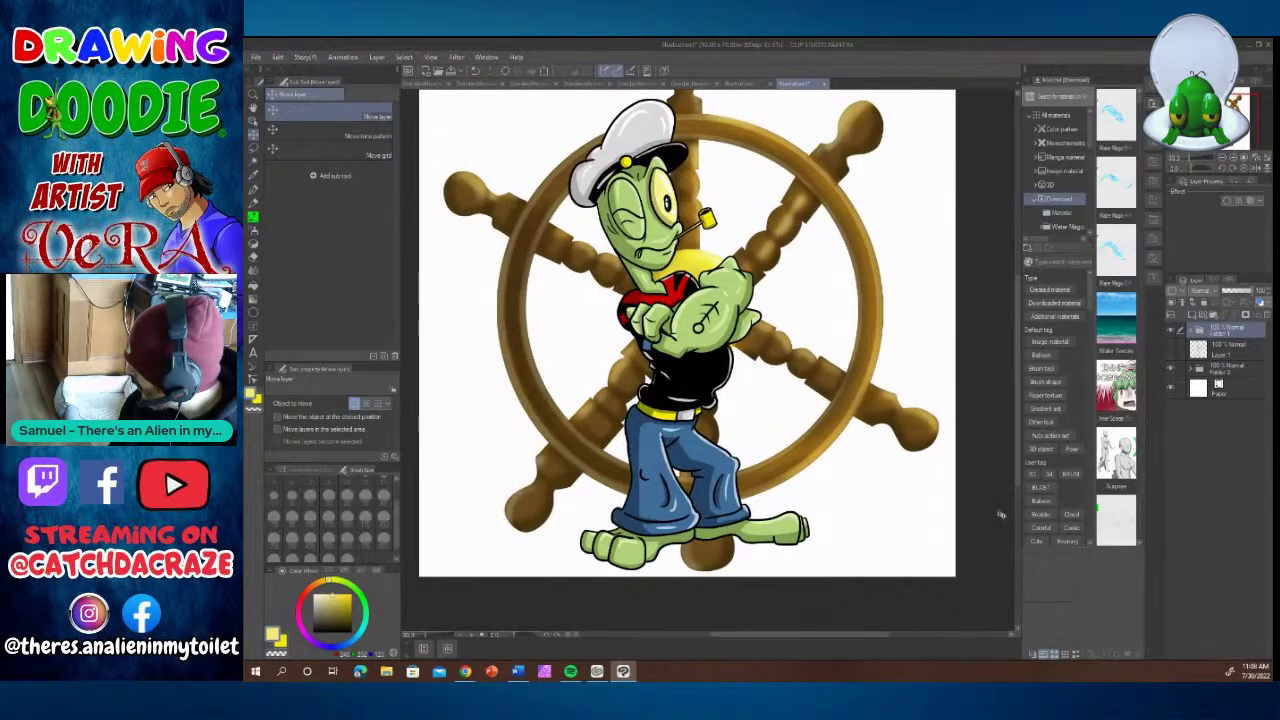
left_click_drag(1018, 467, 1016, 443)
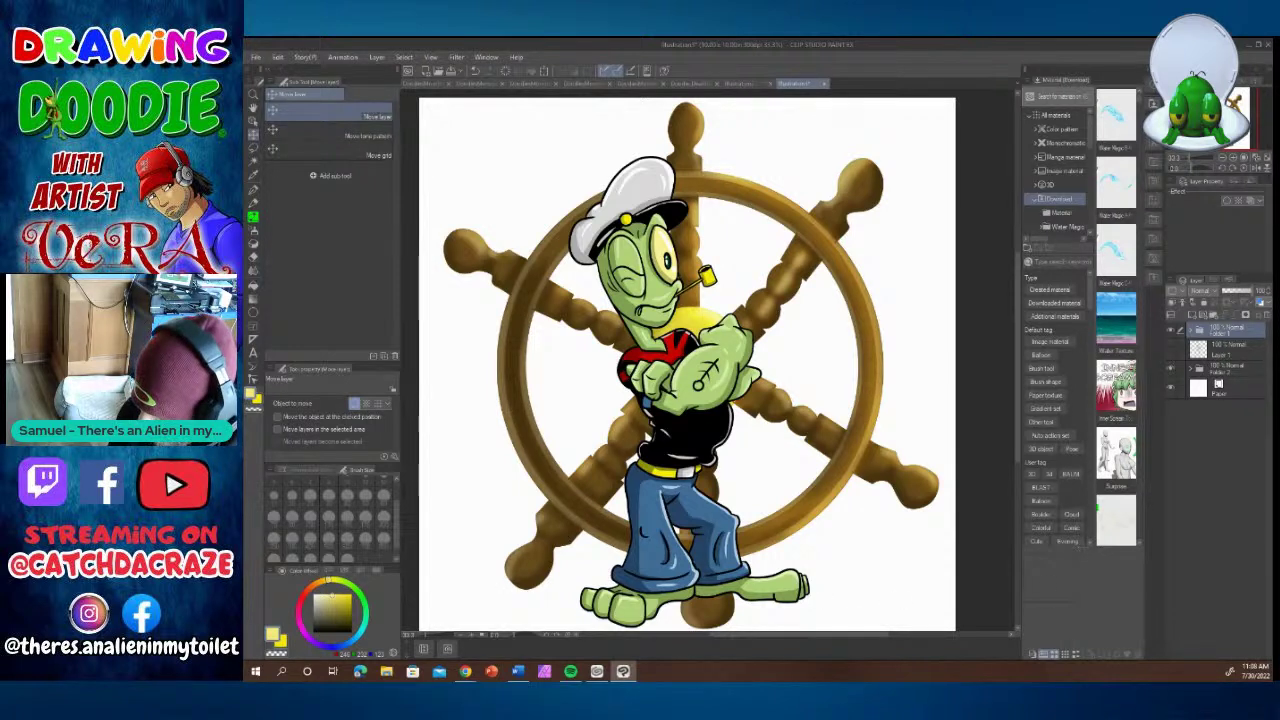
key("alt+Tab")
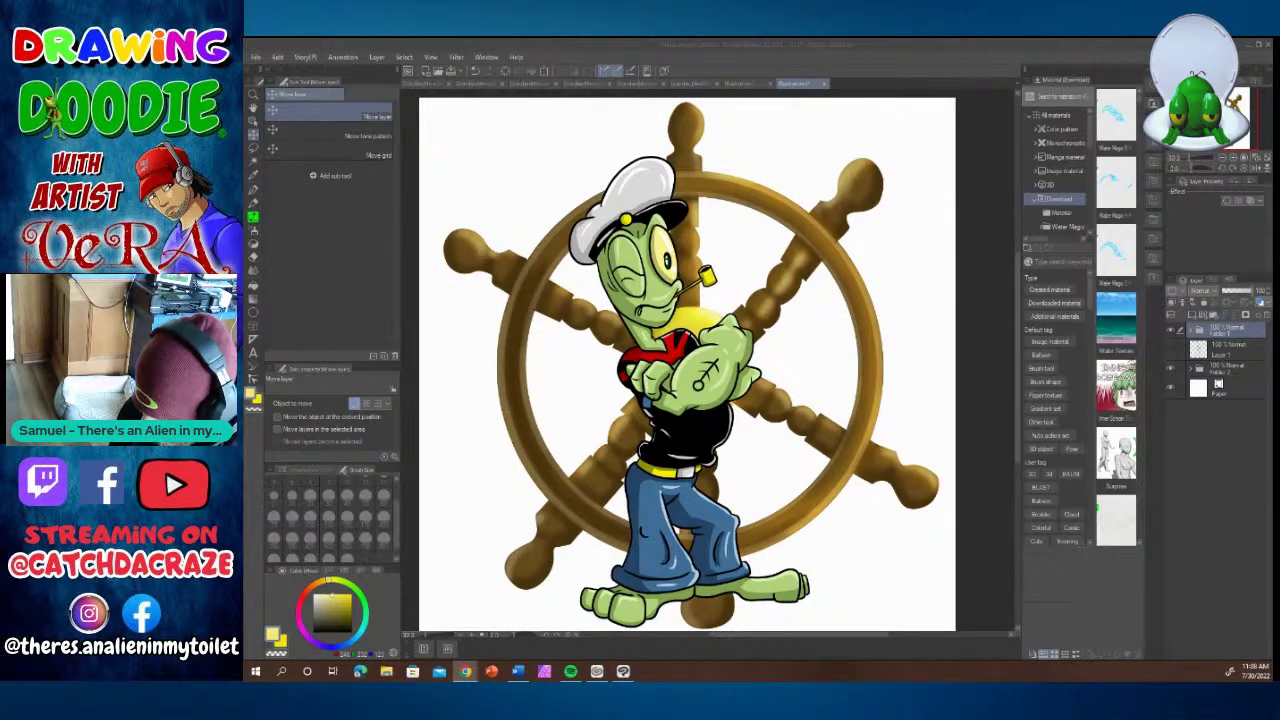